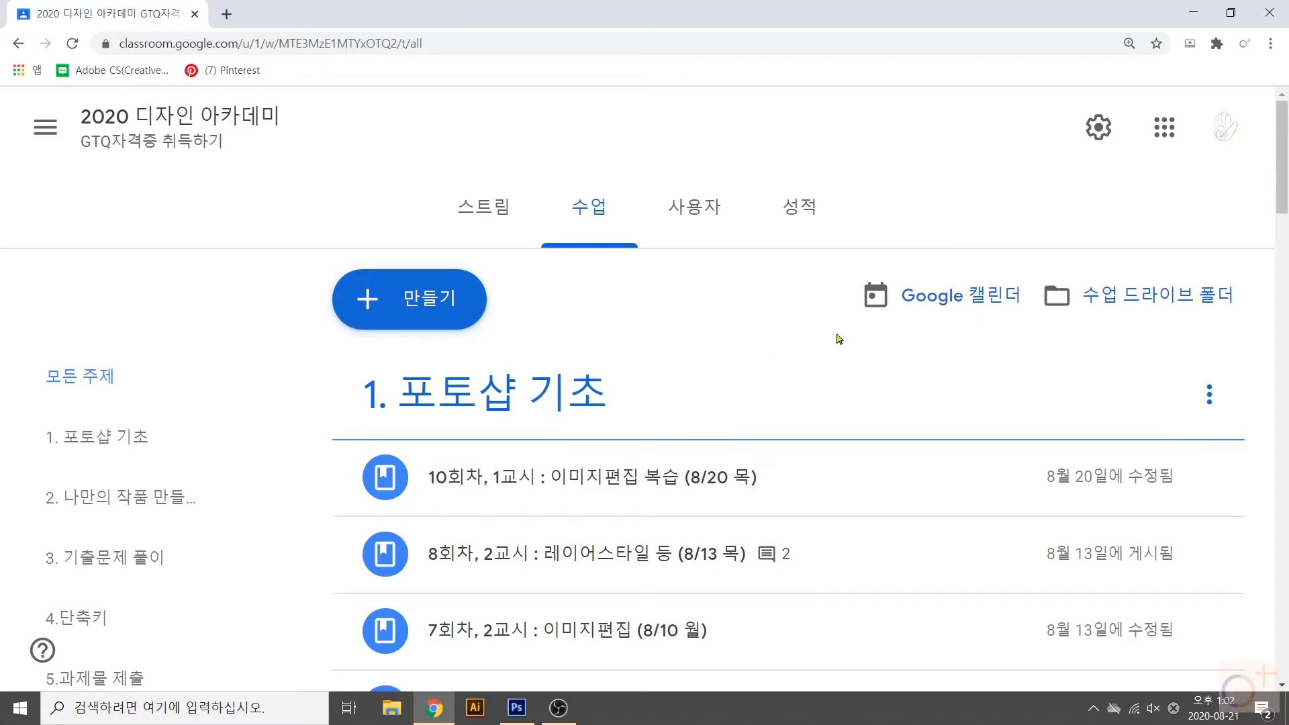
- Browse the class stream, expanding the 피노키오, assignment 8, 8/20 review and 앨범아트 만들기 1 assignments
scroll(832, 323, "down", 5)
scroll(845, 282, "down", 7)
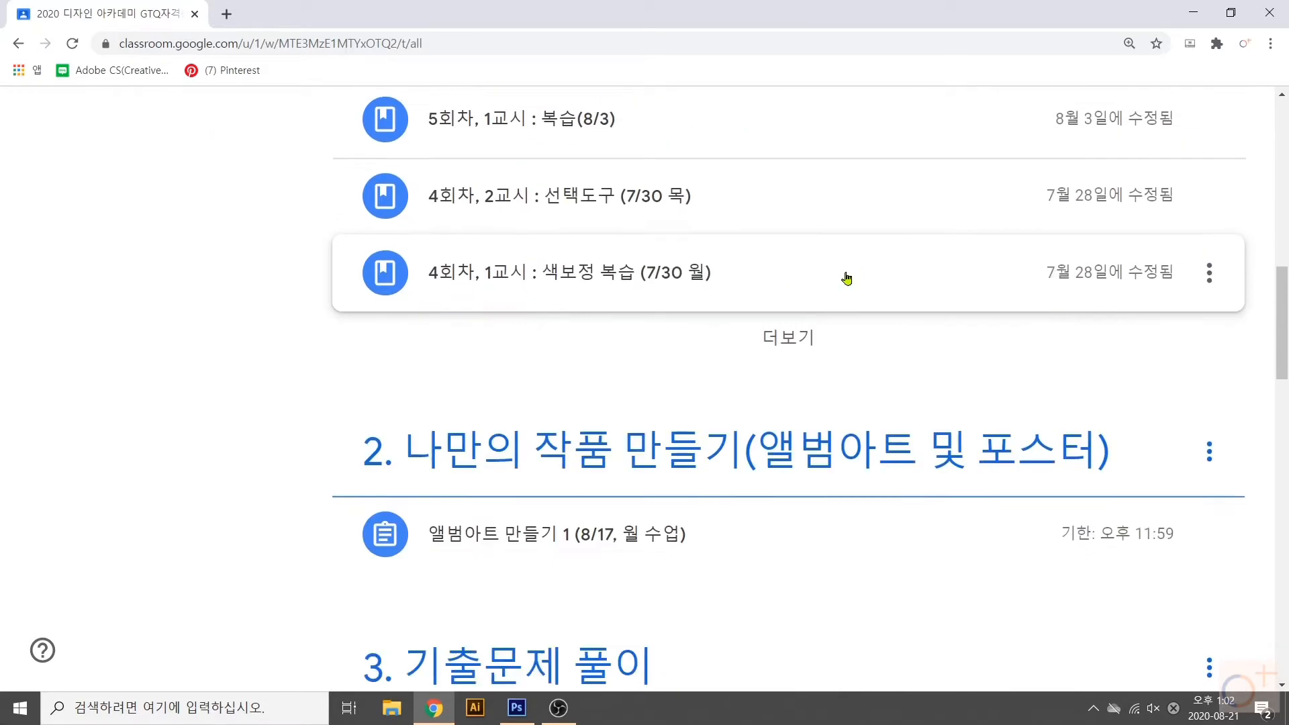
scroll(846, 278, "down", 10)
scroll(772, 259, "down", 6)
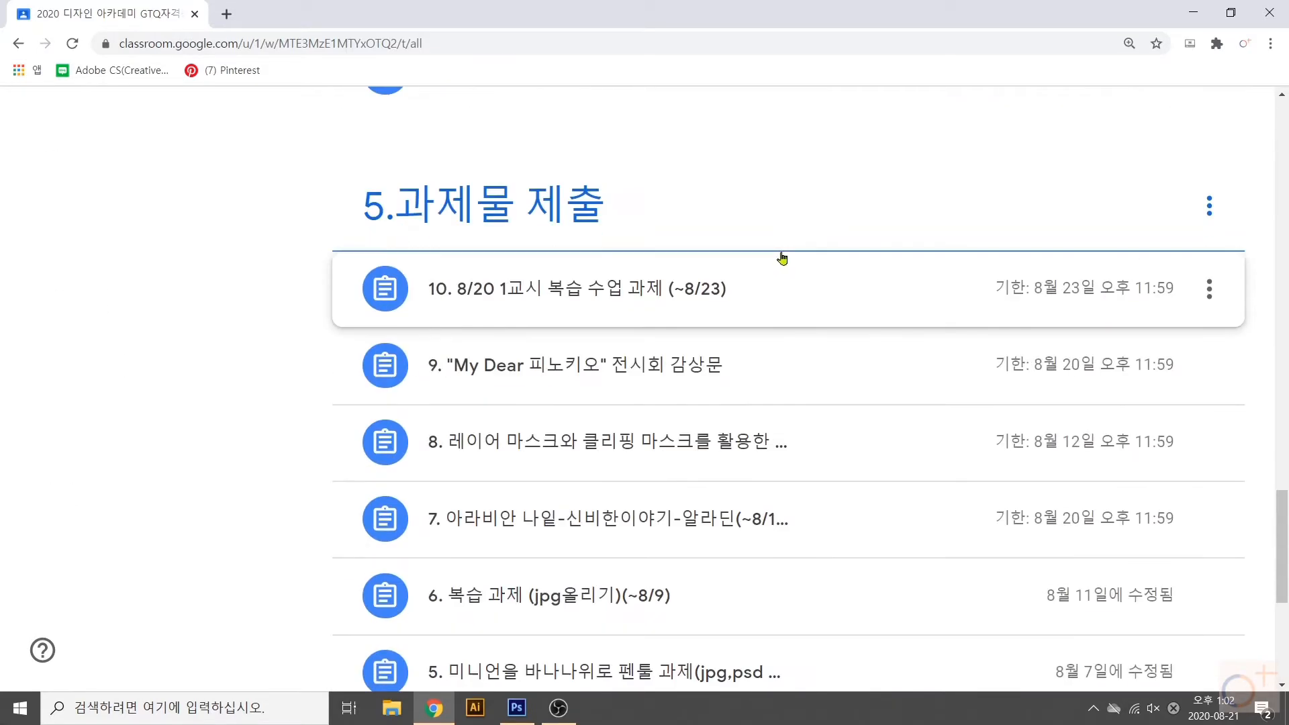
scroll(782, 259, "down", 2)
left_click(730, 212)
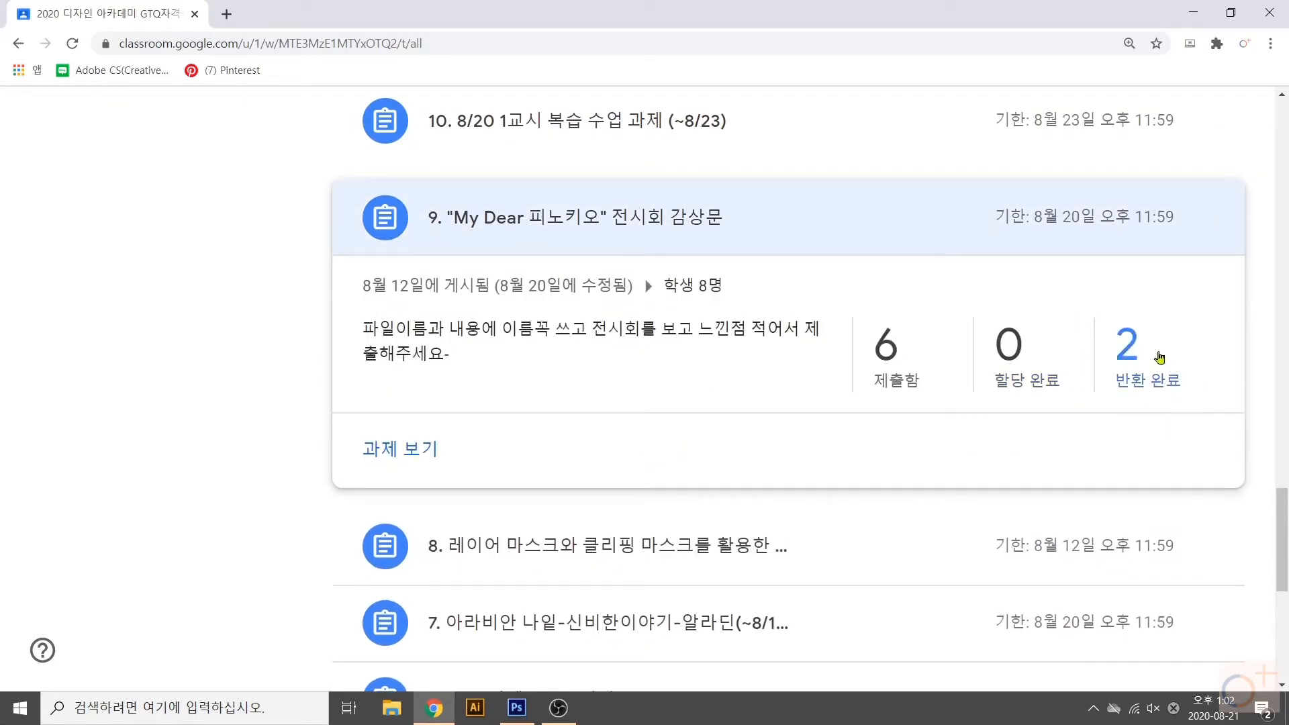
left_click(780, 541)
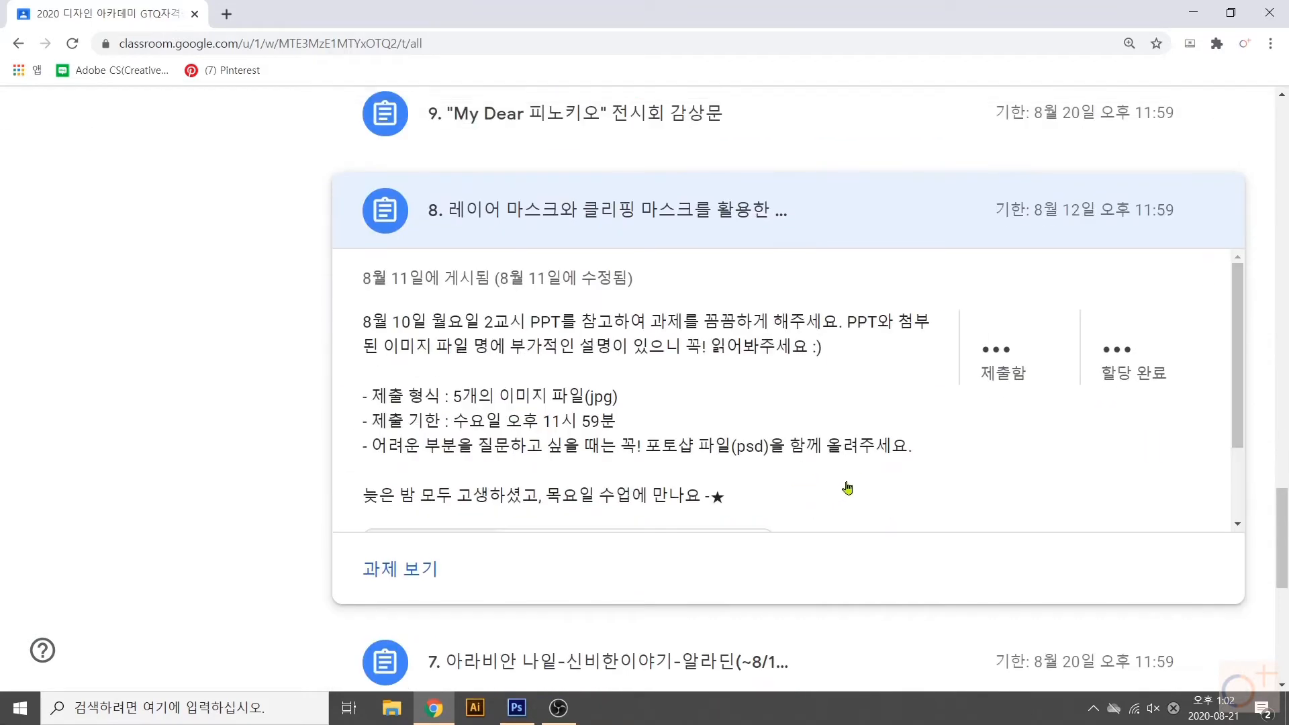
scroll(806, 275, "up", 4)
left_click(719, 282)
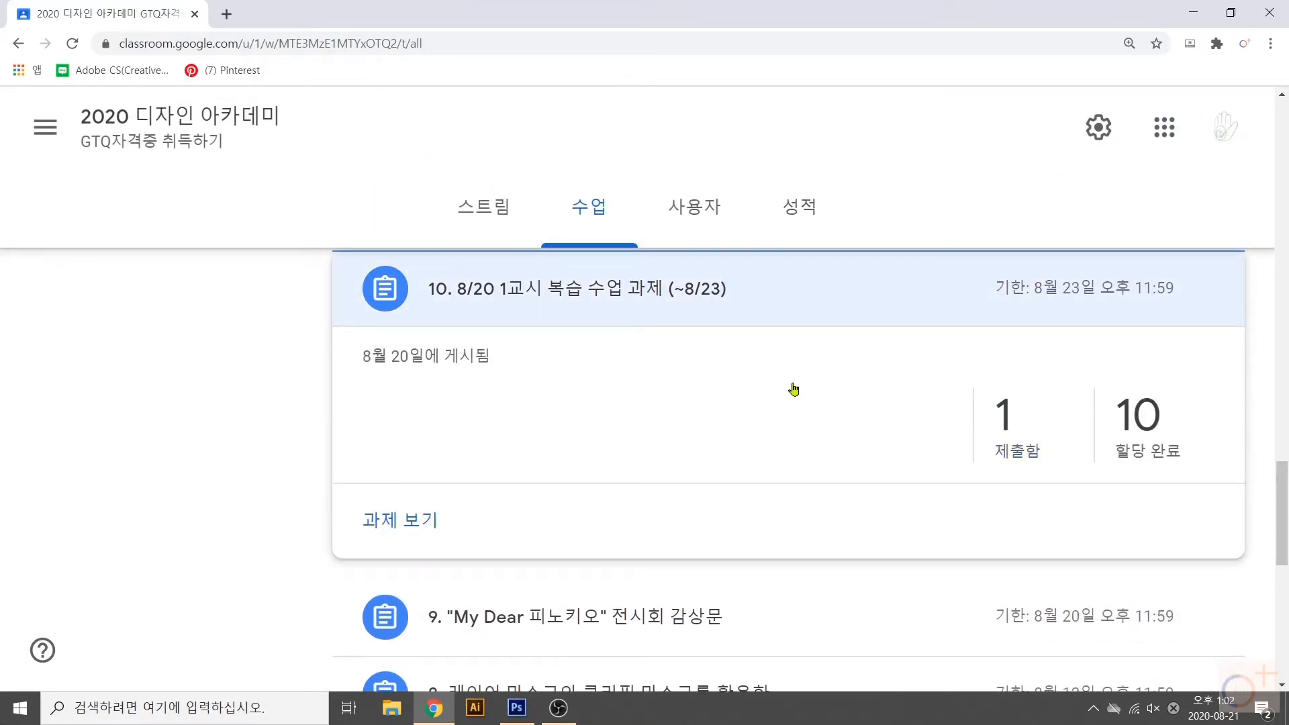
scroll(794, 390, "down", 10)
scroll(756, 363, "up", 7)
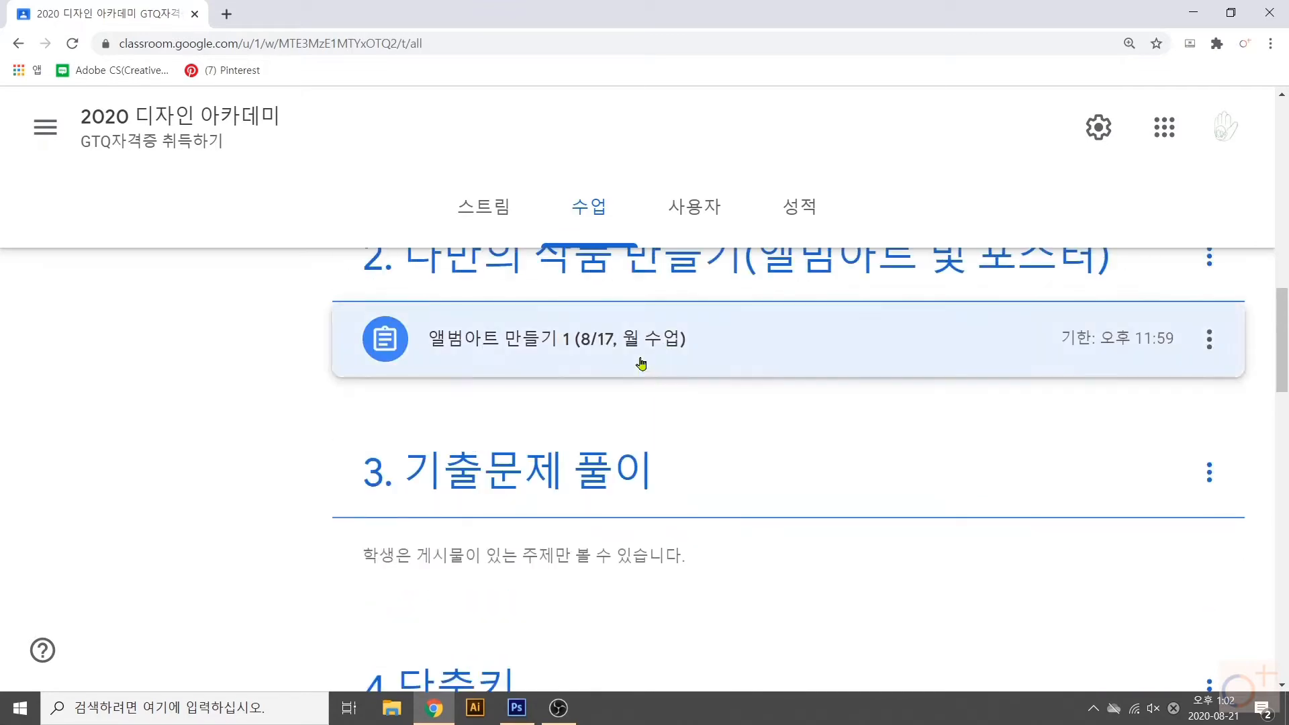
left_click(641, 364)
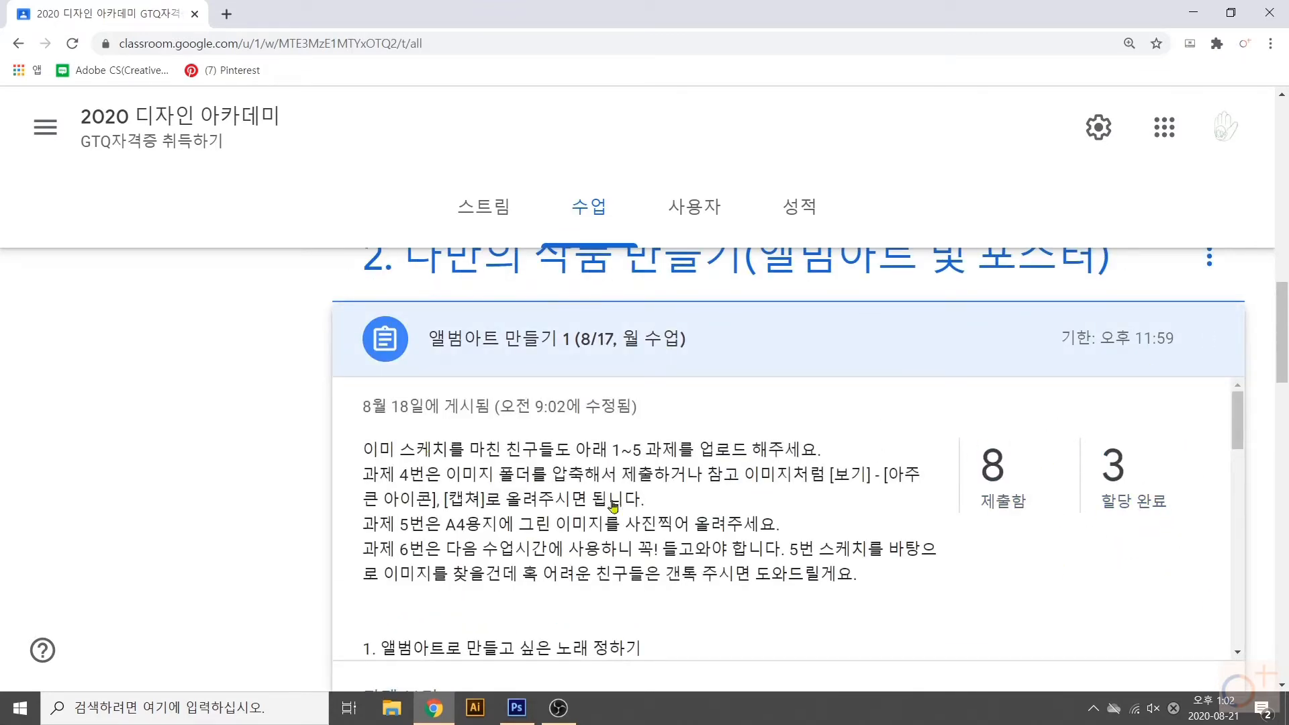
- Check today's date in the calendar, then re-expand the My Dear 피노키오 assignment
left_click(1213, 708)
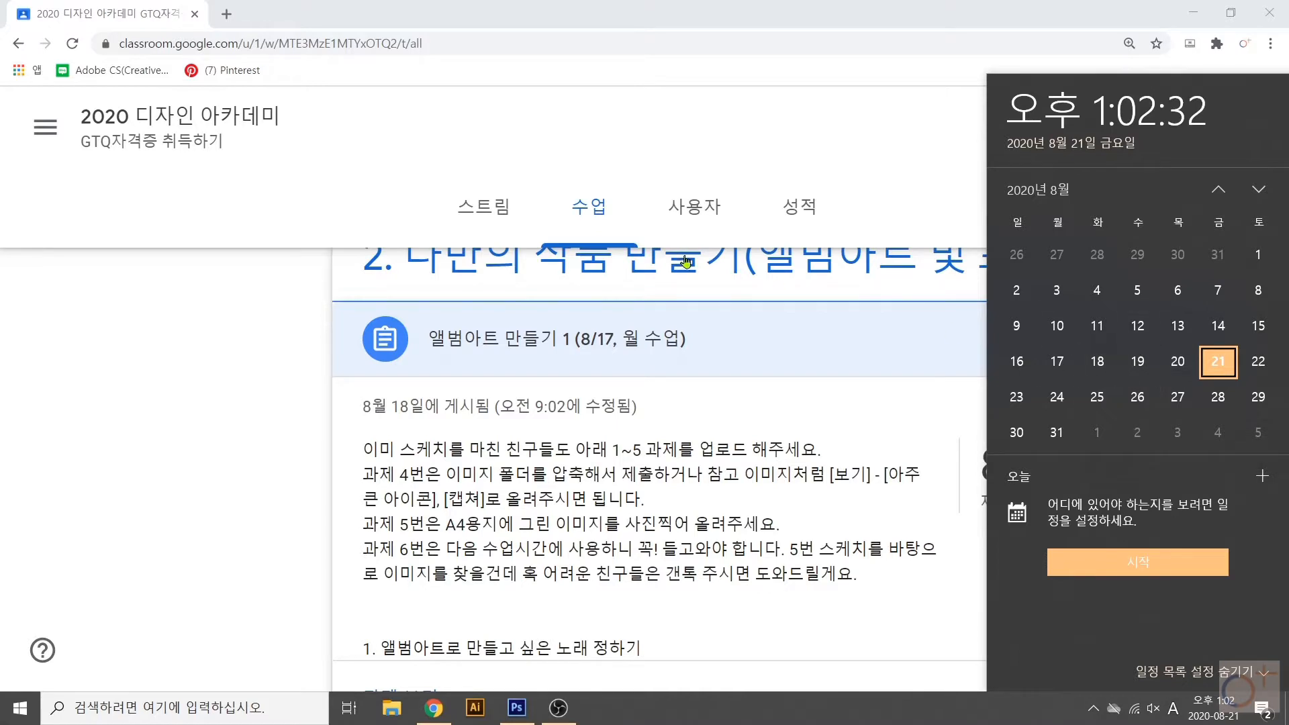
left_click(224, 325)
scroll(1030, 380, "down", 5)
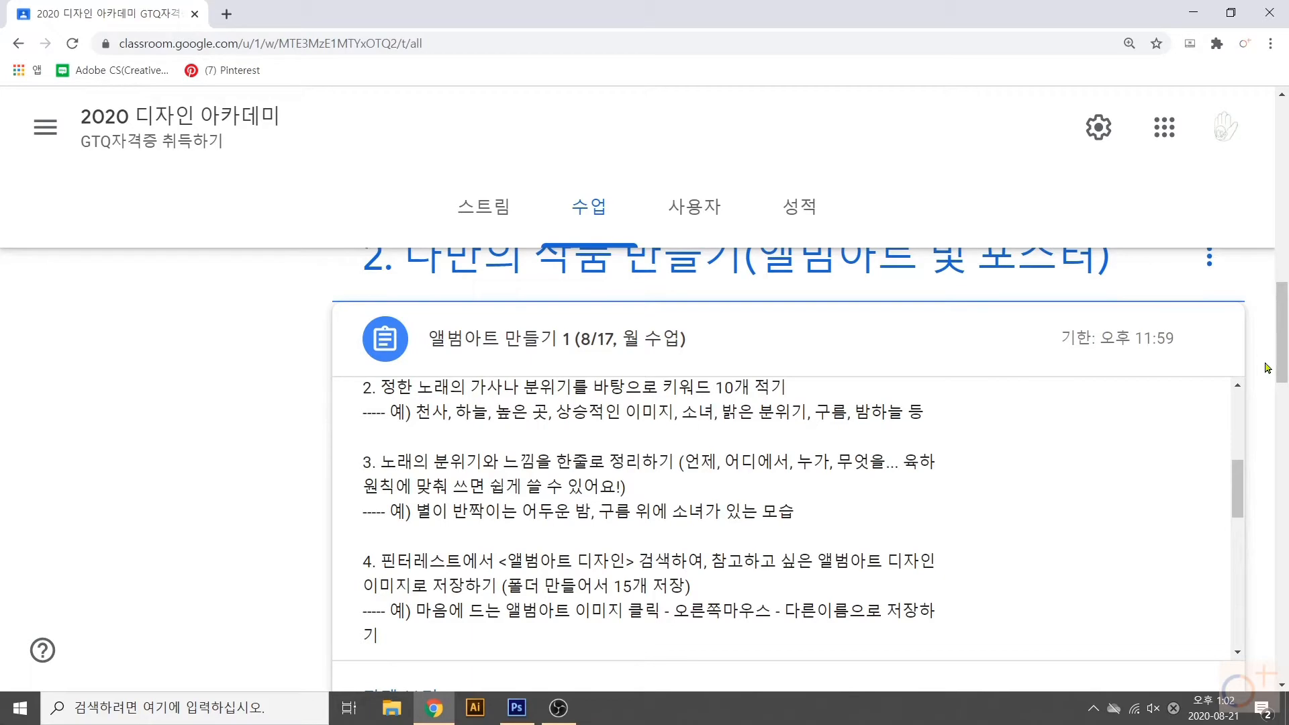
scroll(1267, 367, "down", 3)
scroll(850, 345, "down", 7)
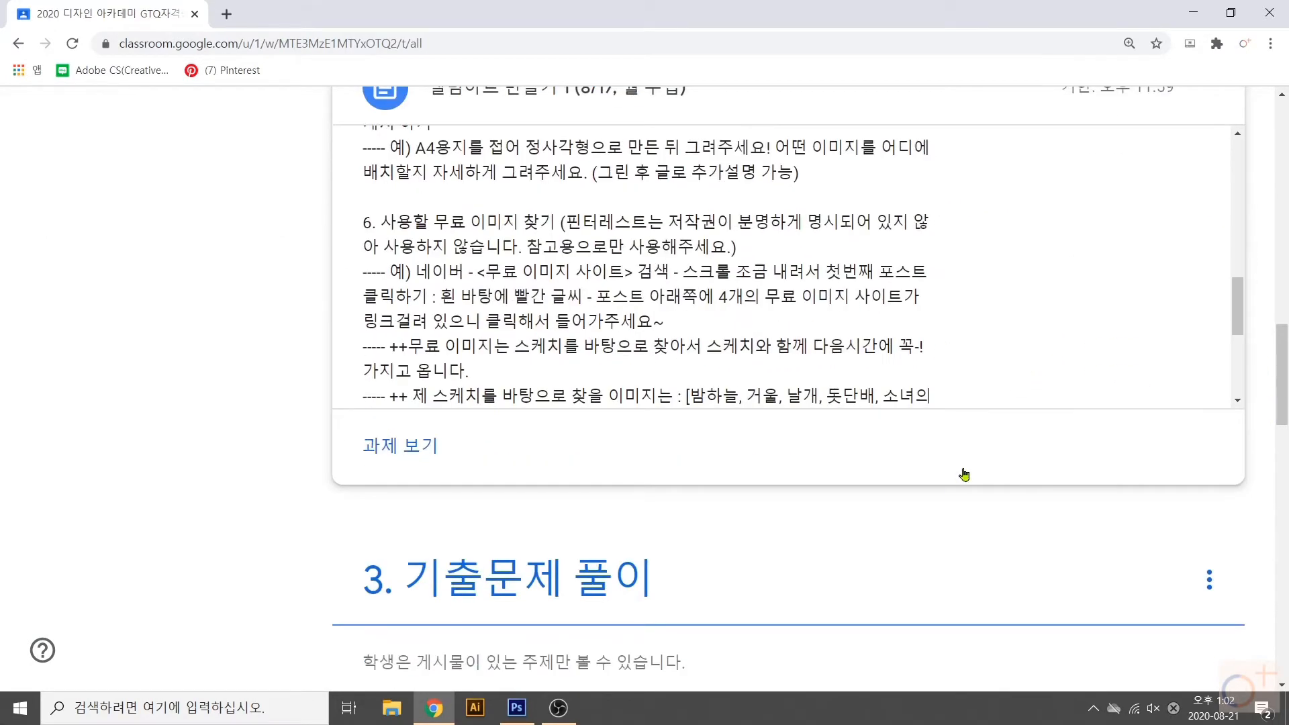
scroll(984, 453, "down", 5)
scroll(969, 437, "down", 4)
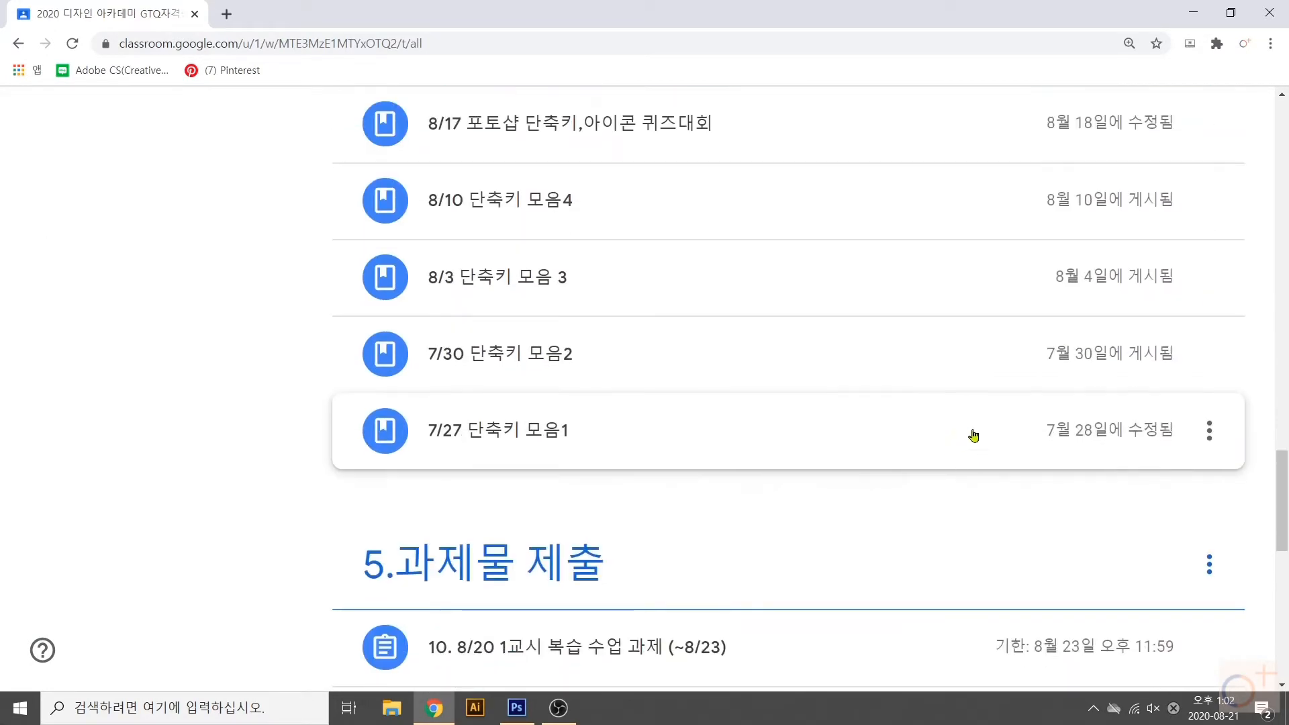
scroll(838, 299, "down", 5)
left_click(745, 365)
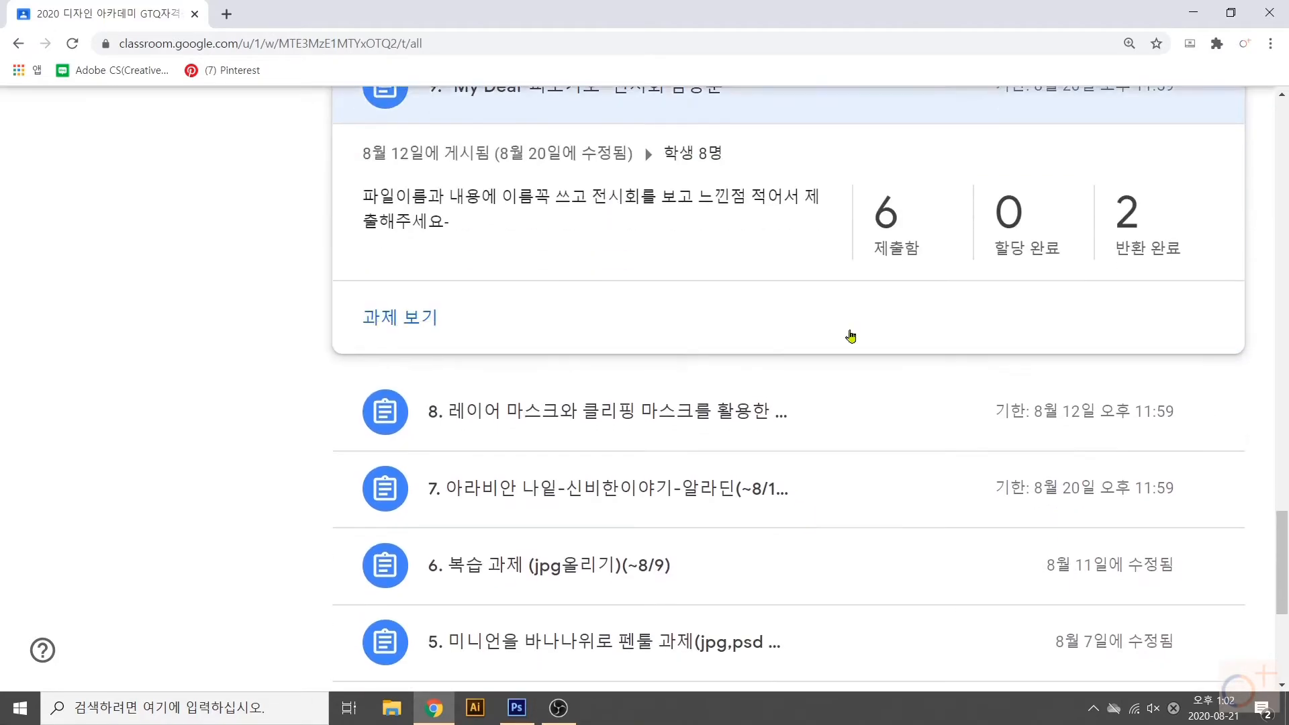
scroll(1099, 346, "up", 6)
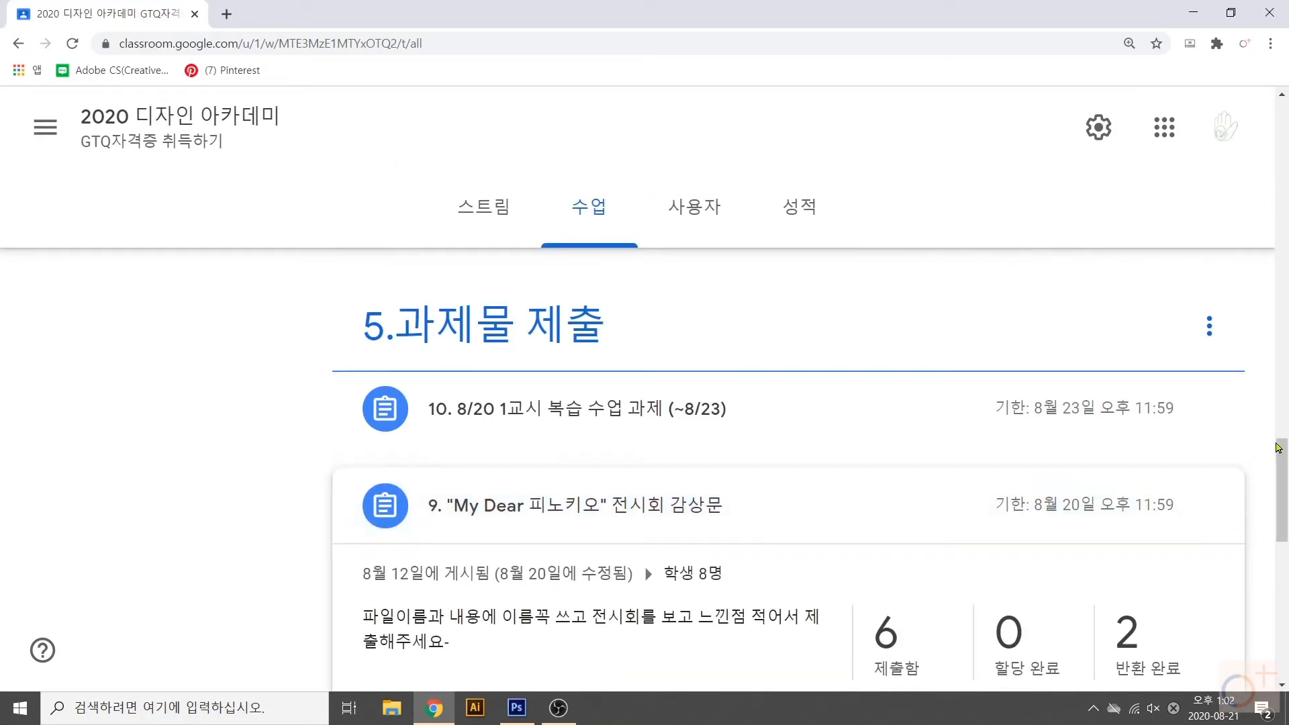
left_click_drag(1284, 466, 1286, 141)
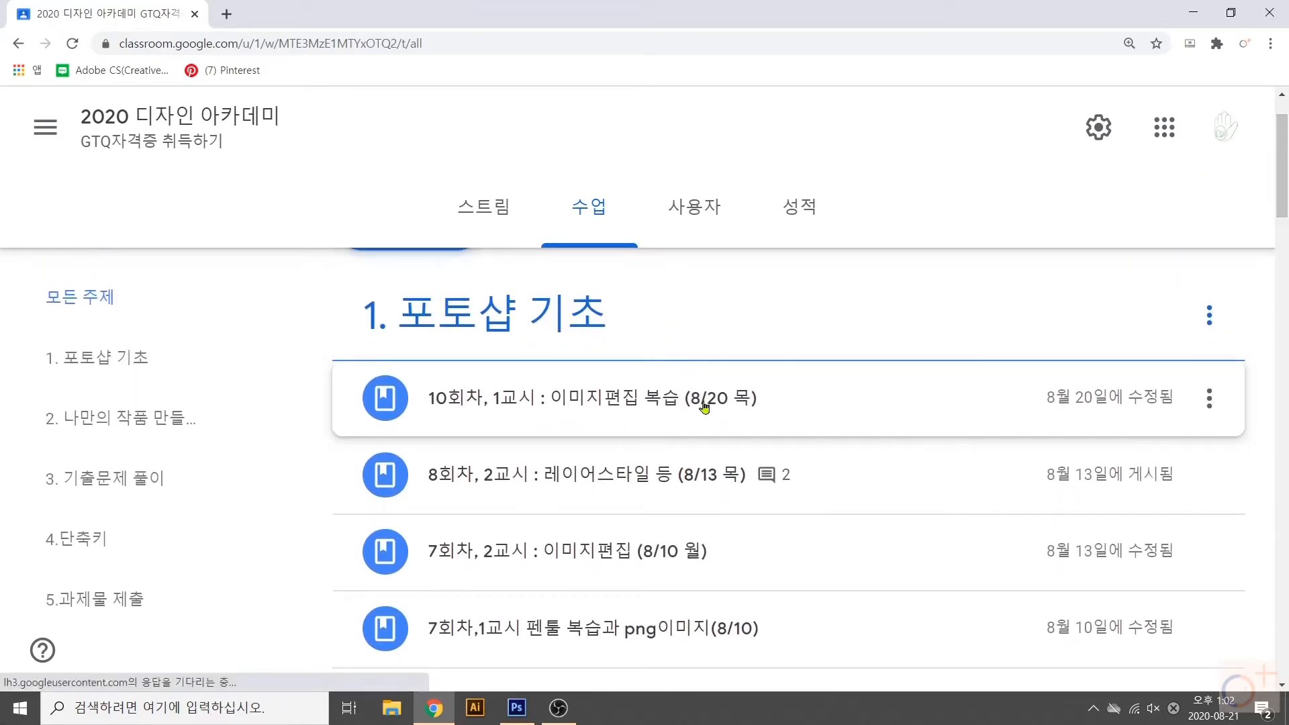
- Expand the 10회차, 1교시 이미지편집 복습 lesson and open its zip attachment in the preview
left_click(633, 414)
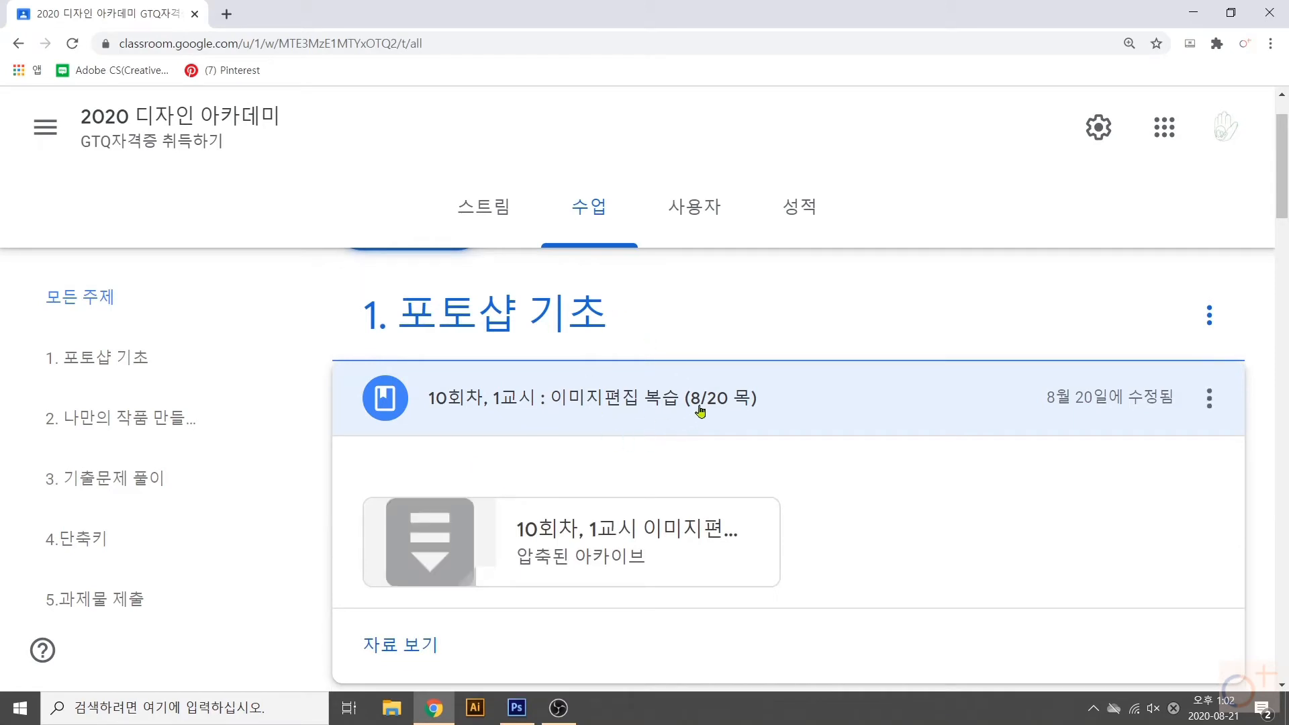
scroll(702, 406, "down", 2)
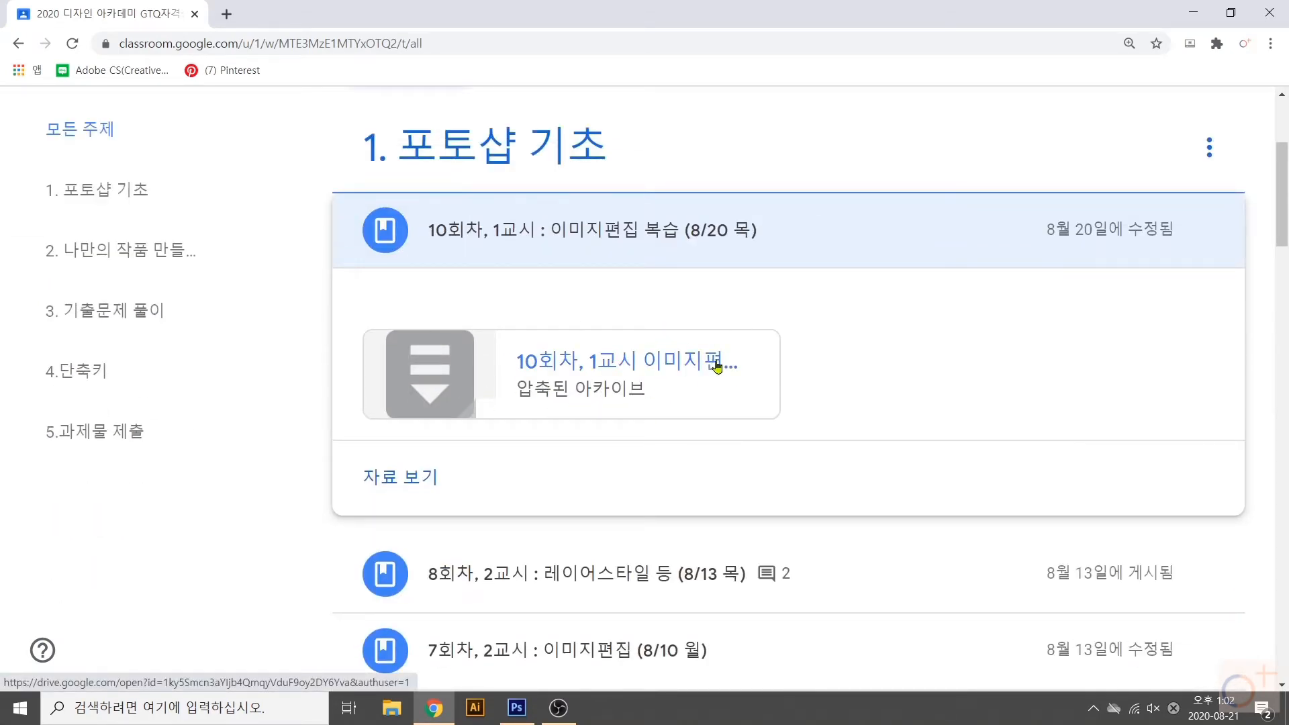
left_click(607, 363)
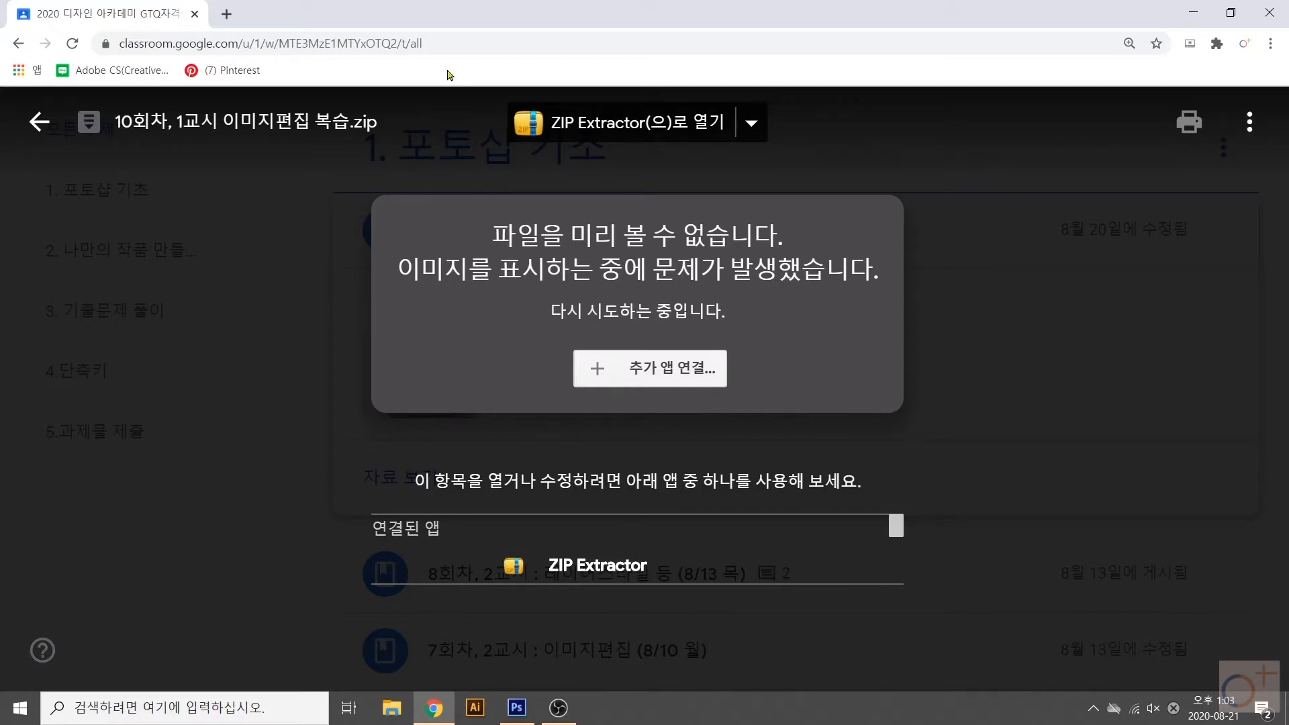
left_click(1250, 121)
- Open the zip in a new Drive tab, download it, and show it in its folder
left_click(1135, 236)
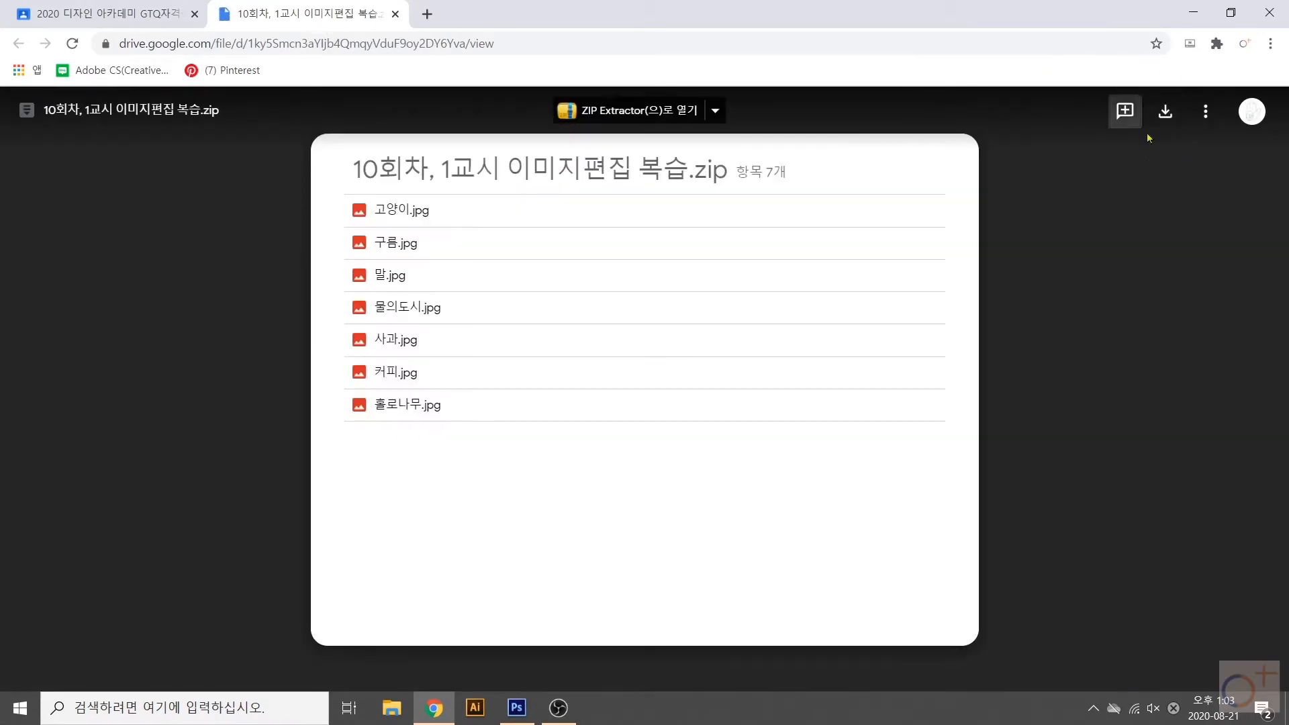
left_click(1165, 112)
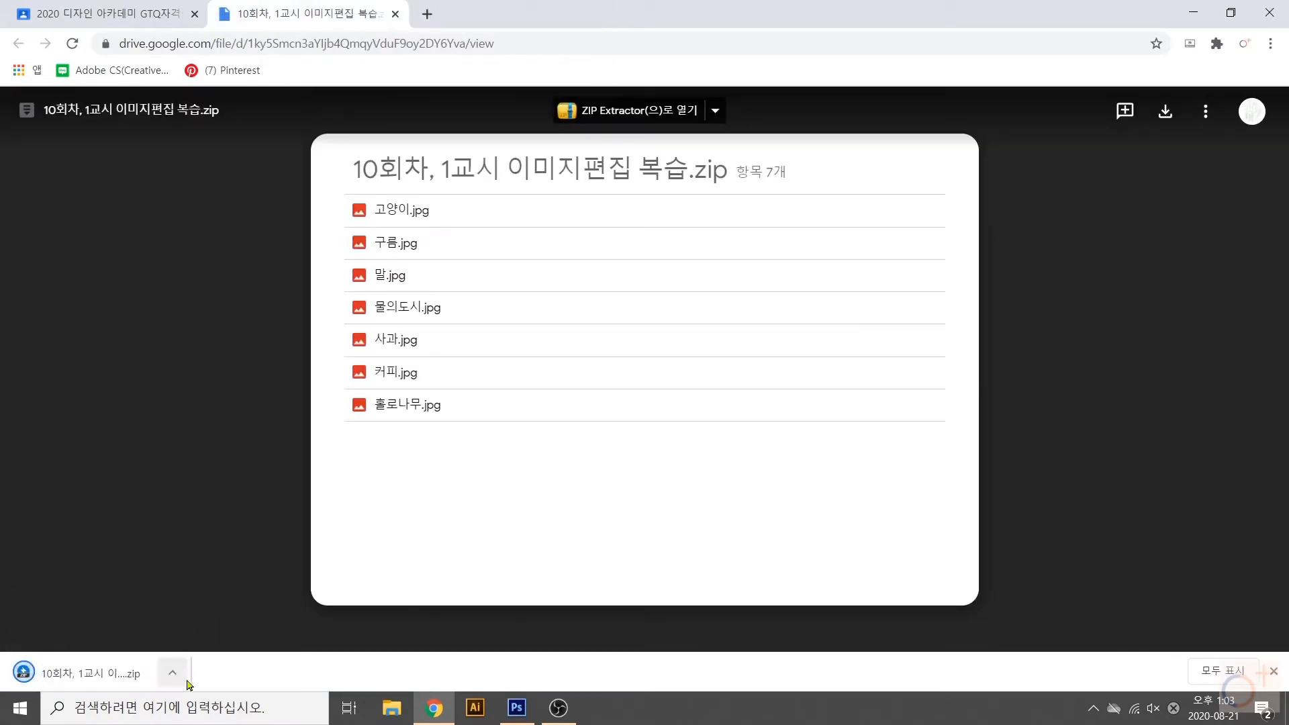
left_click(173, 673)
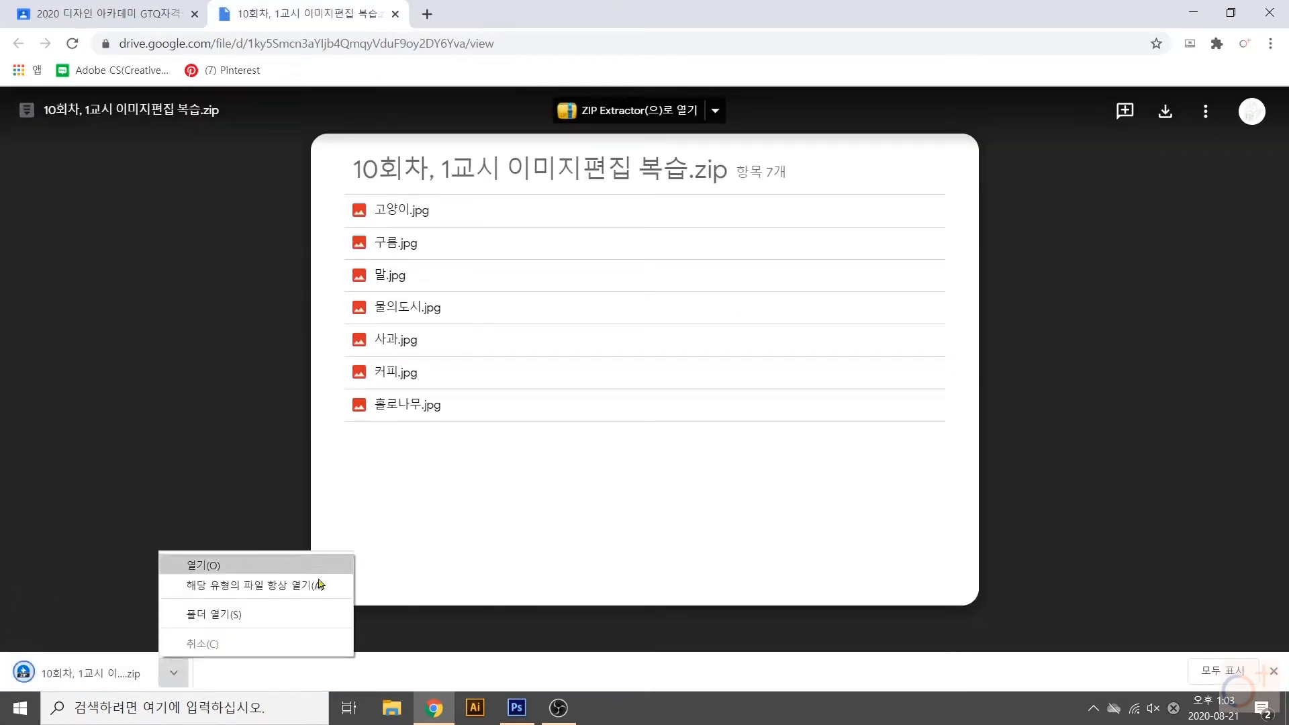
left_click(299, 615)
- Extract the downloaded zip with Bandizip into a same-named folder in Downloads
left_click(1194, 11)
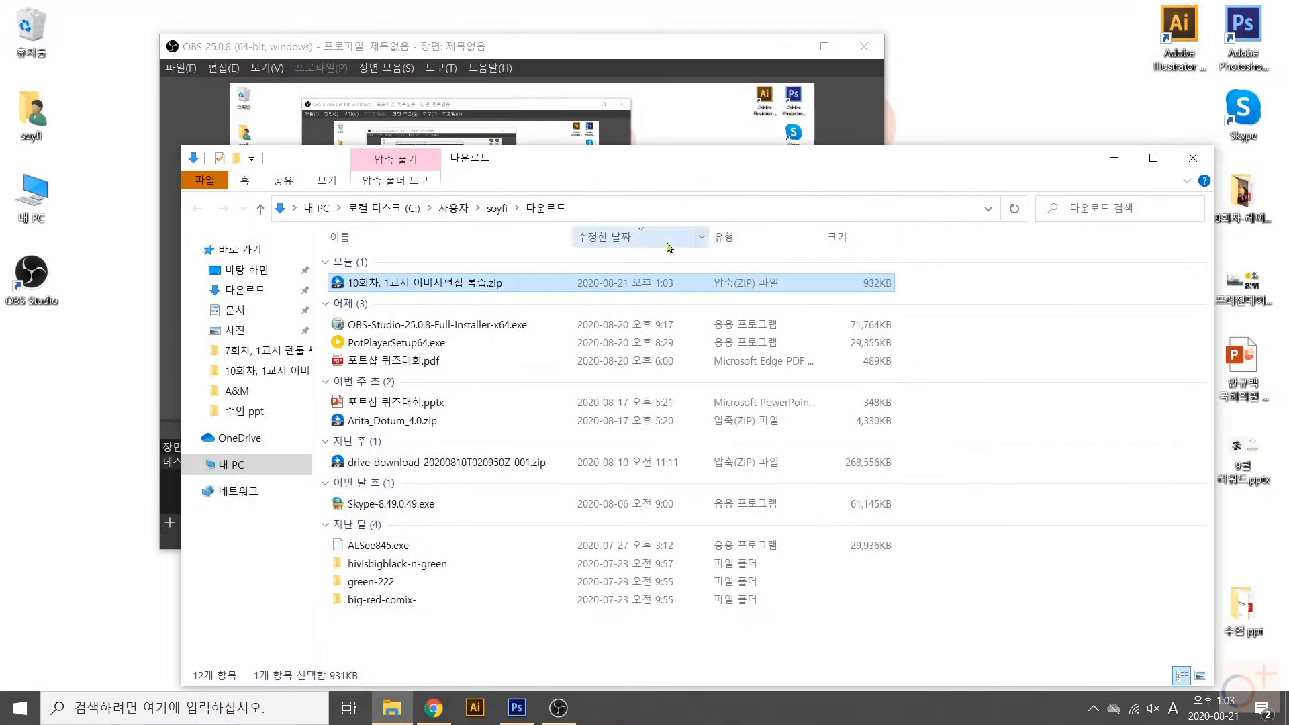
right_click(468, 291)
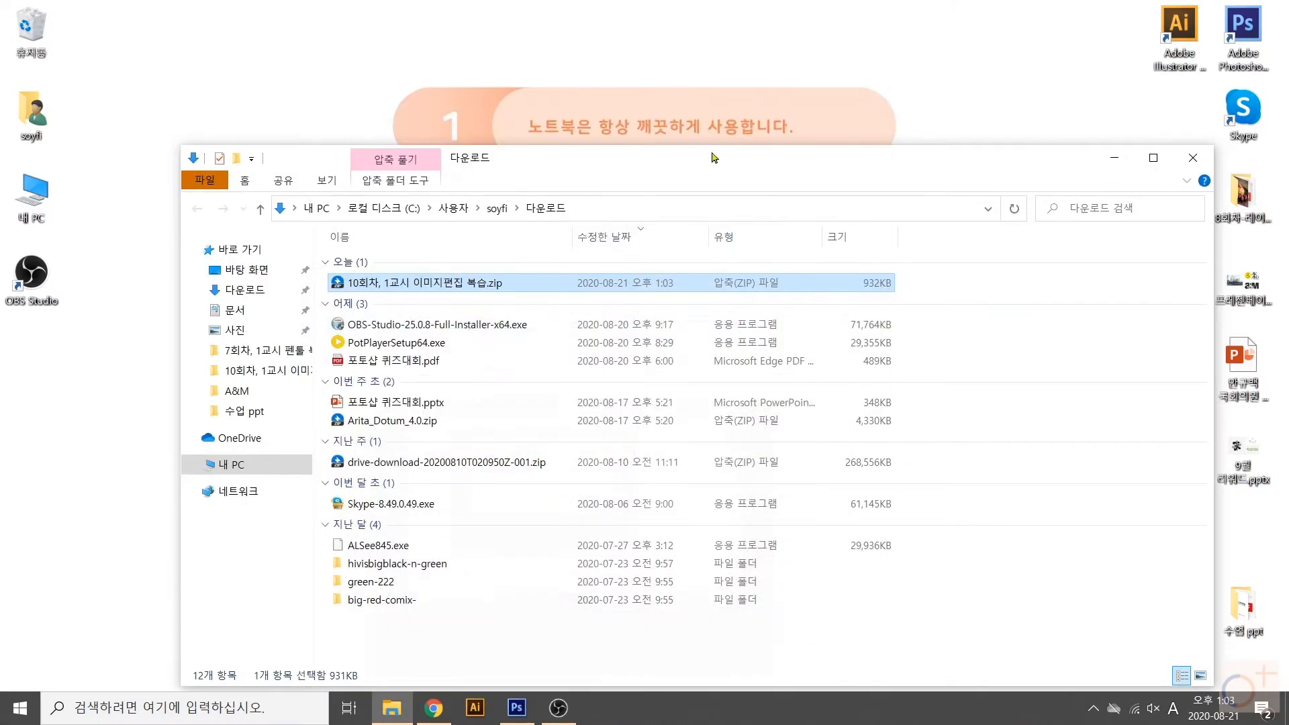
right_click(470, 290)
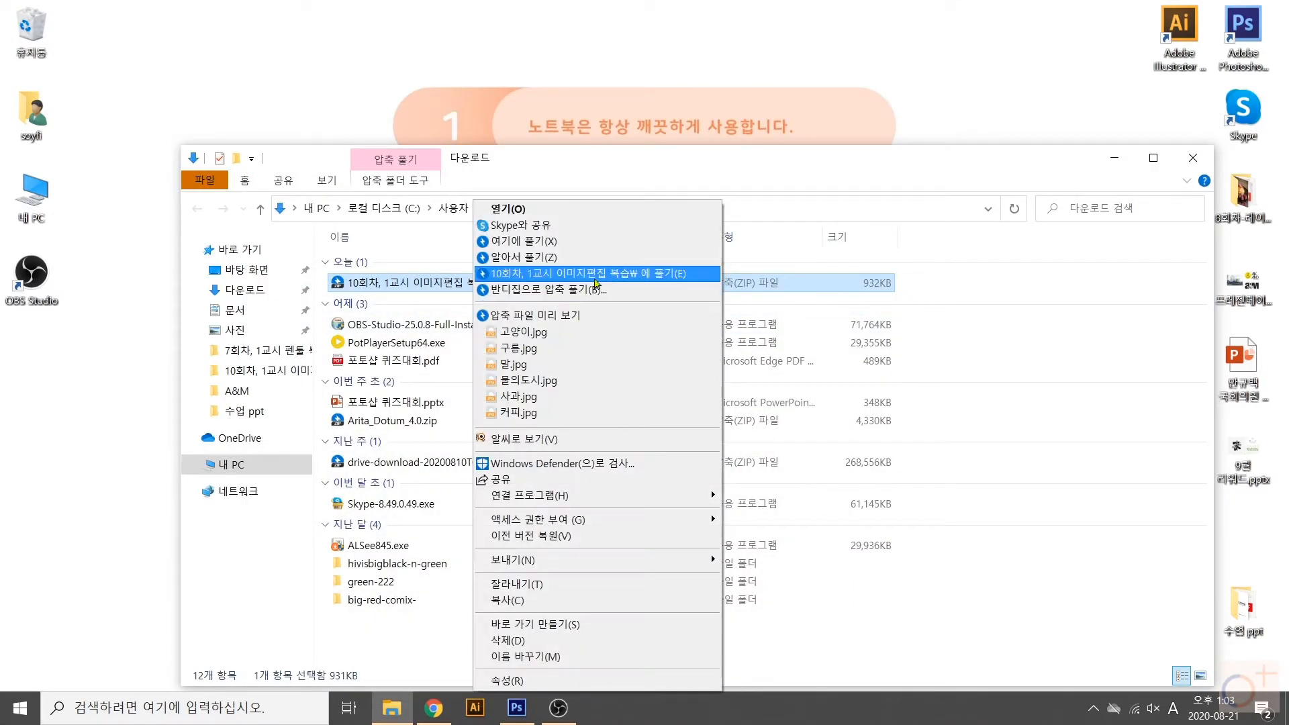
left_click(570, 274)
left_click(823, 502)
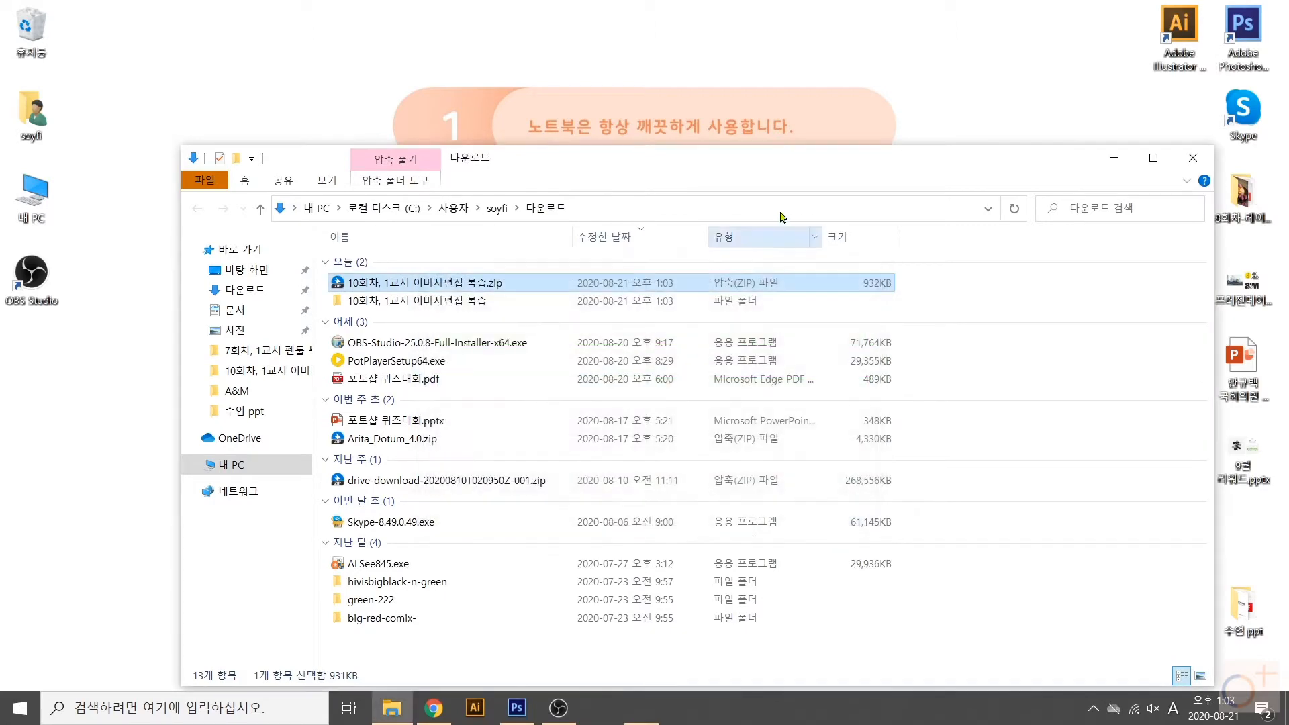
left_click_drag(801, 167, 711, 119)
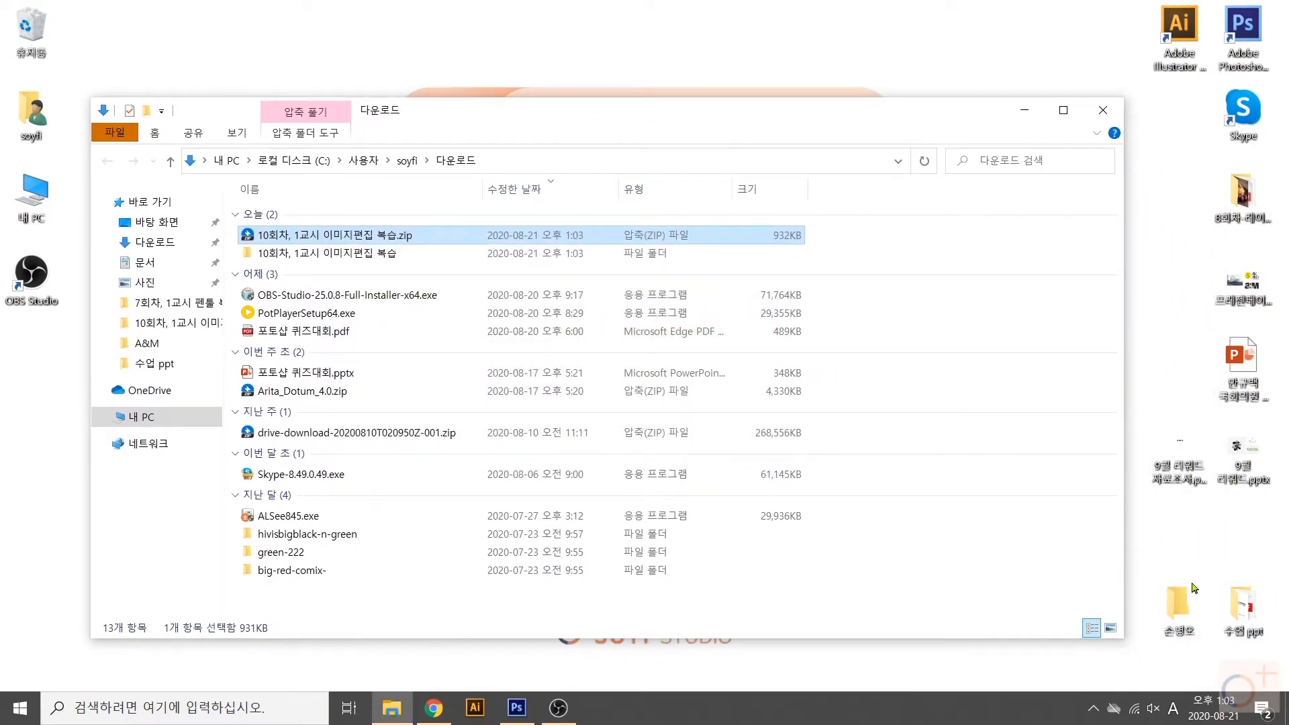
- Copy the extracted 10회차, 1교시 이미지편집 복습 folder into the empty desktop folder and close Downloads
double_click(1165, 591)
left_click_drag(409, 141, 613, 267)
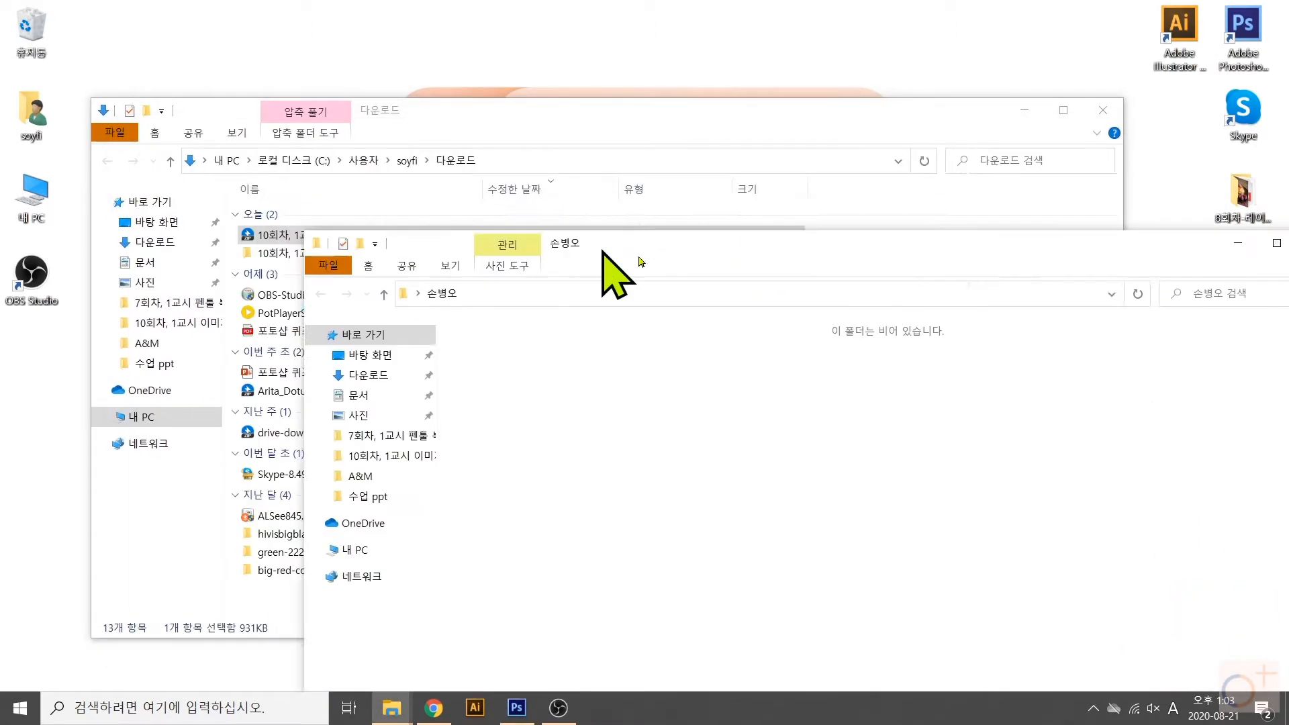
left_click(313, 253)
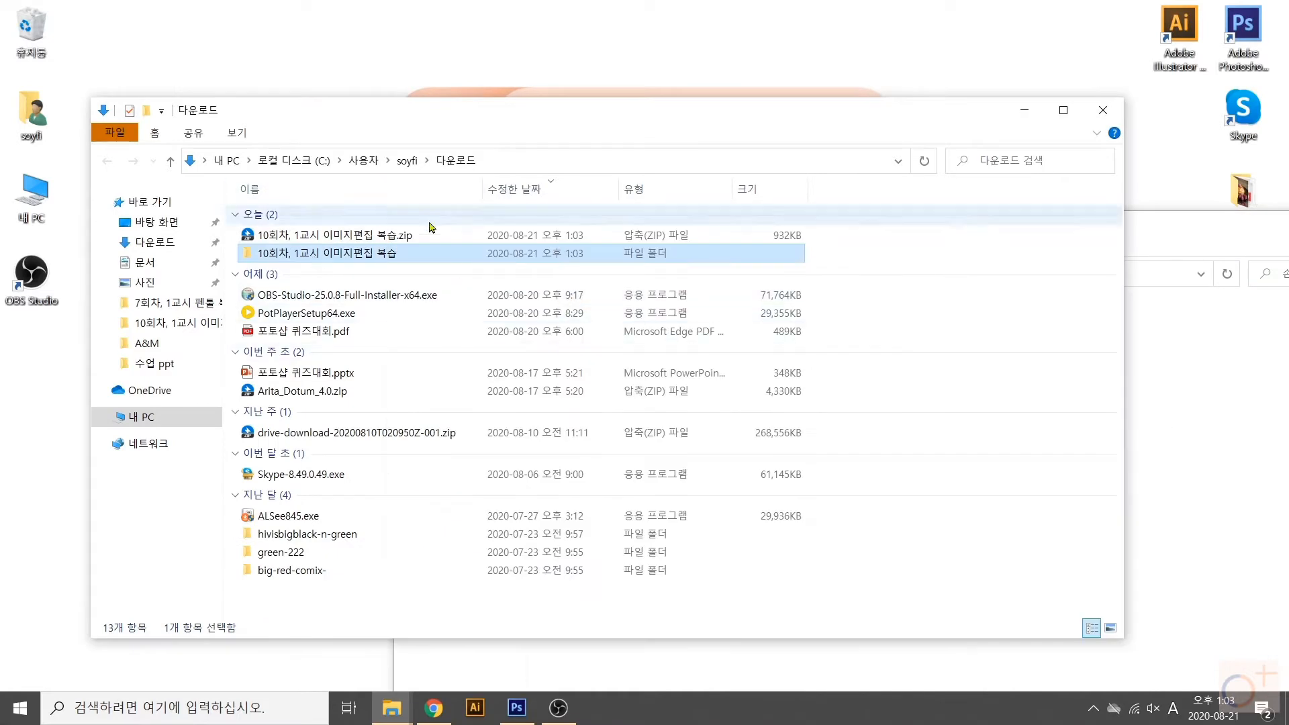
left_click_drag(772, 252, 1136, 484)
left_click(859, 369)
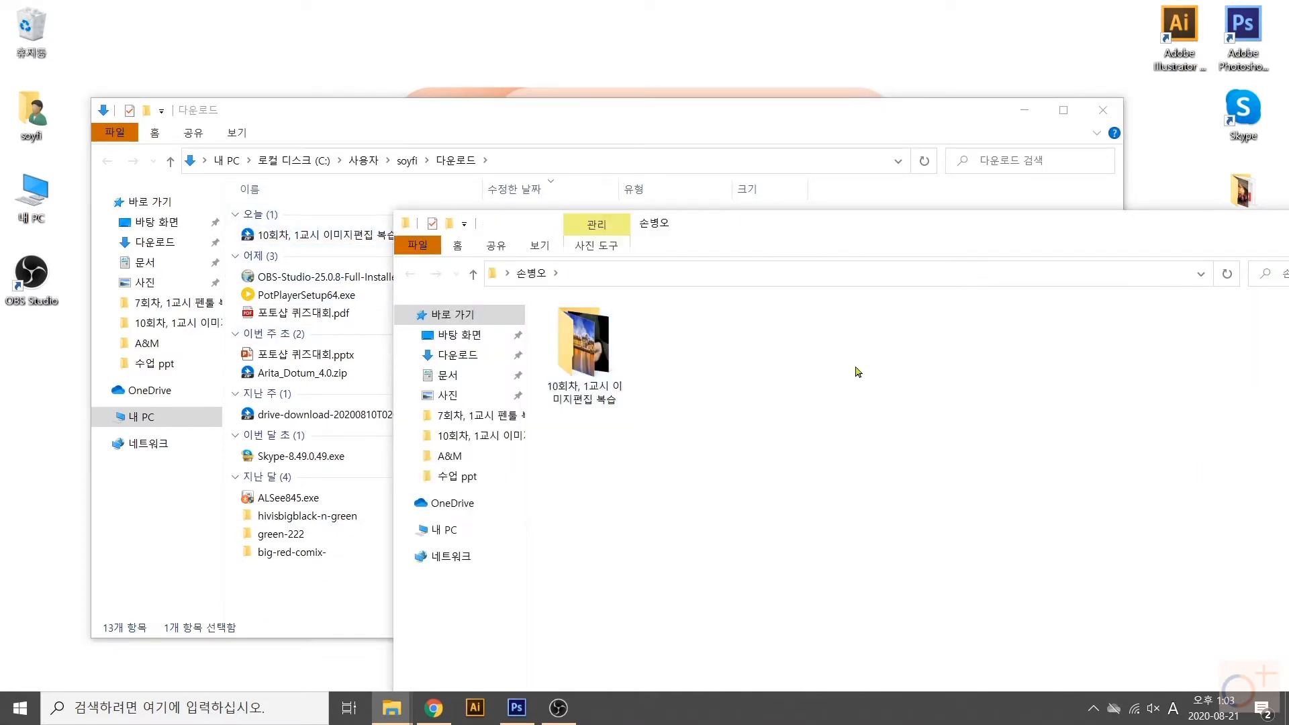
left_click(1103, 110)
left_click_drag(893, 249, 649, 159)
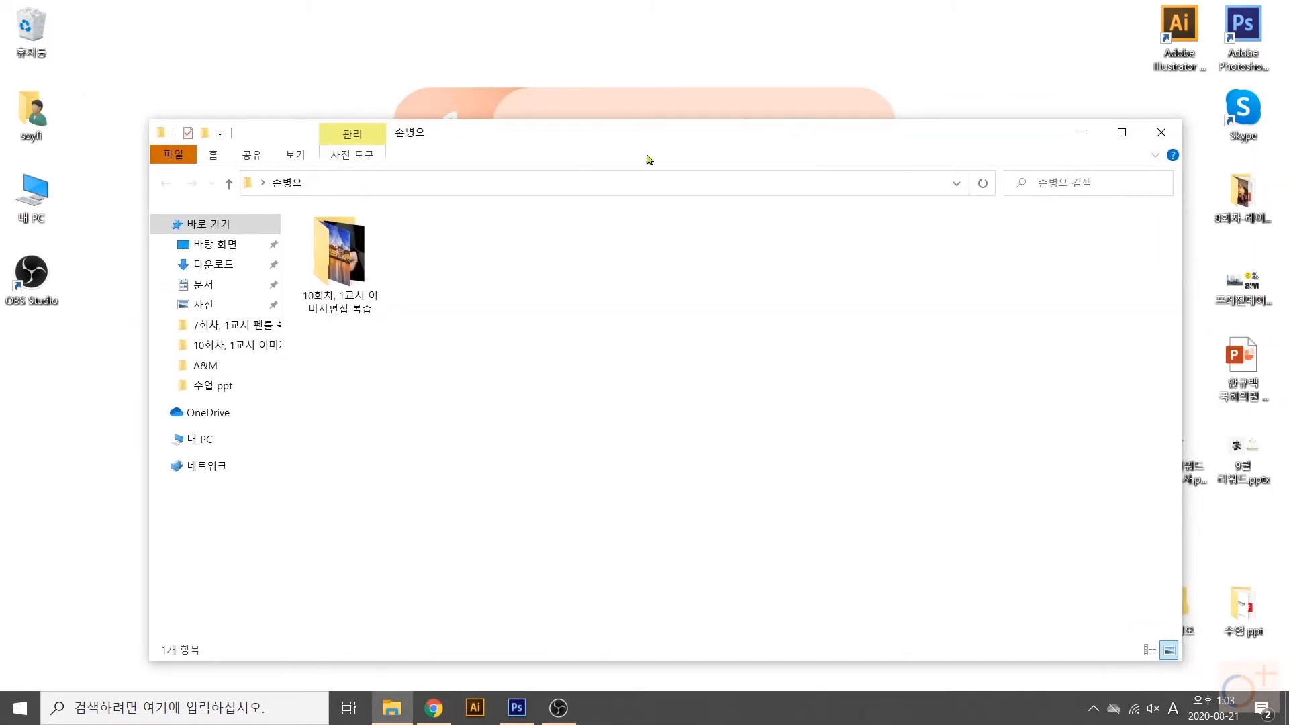
- Bring Photoshop to the front with its File menu showing
left_click(1082, 132)
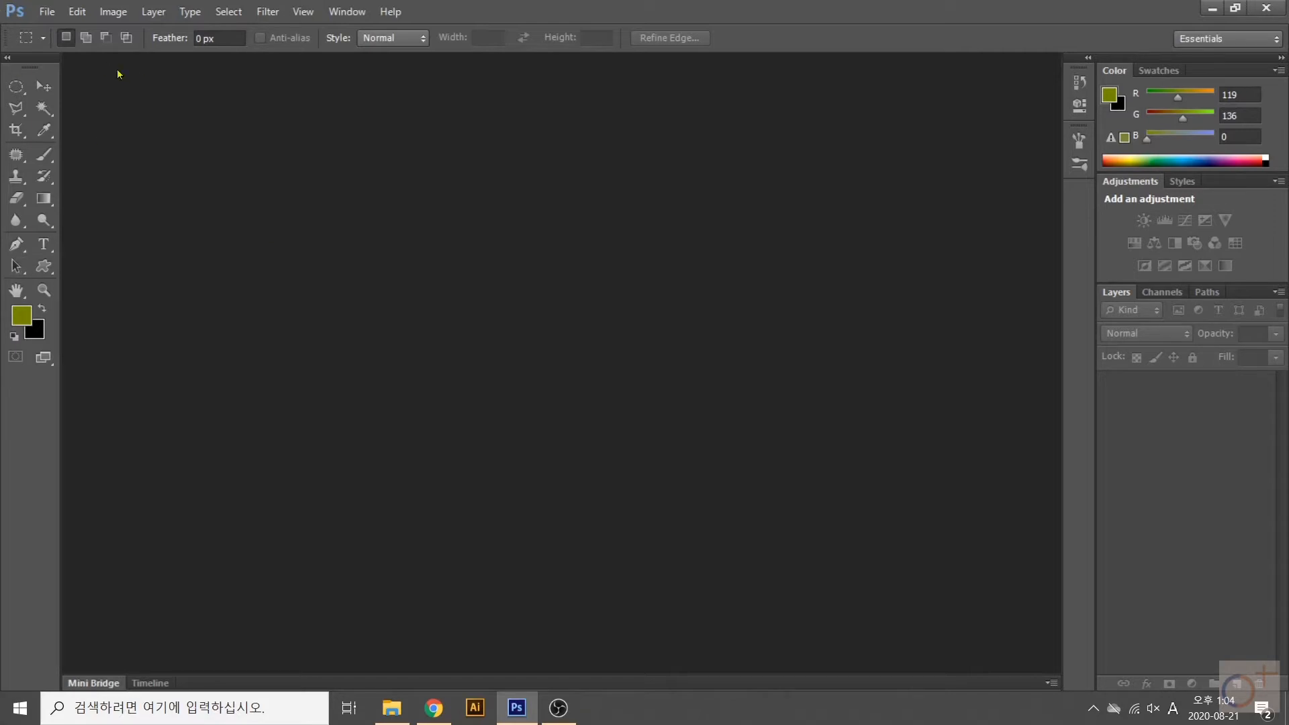
left_click(49, 12)
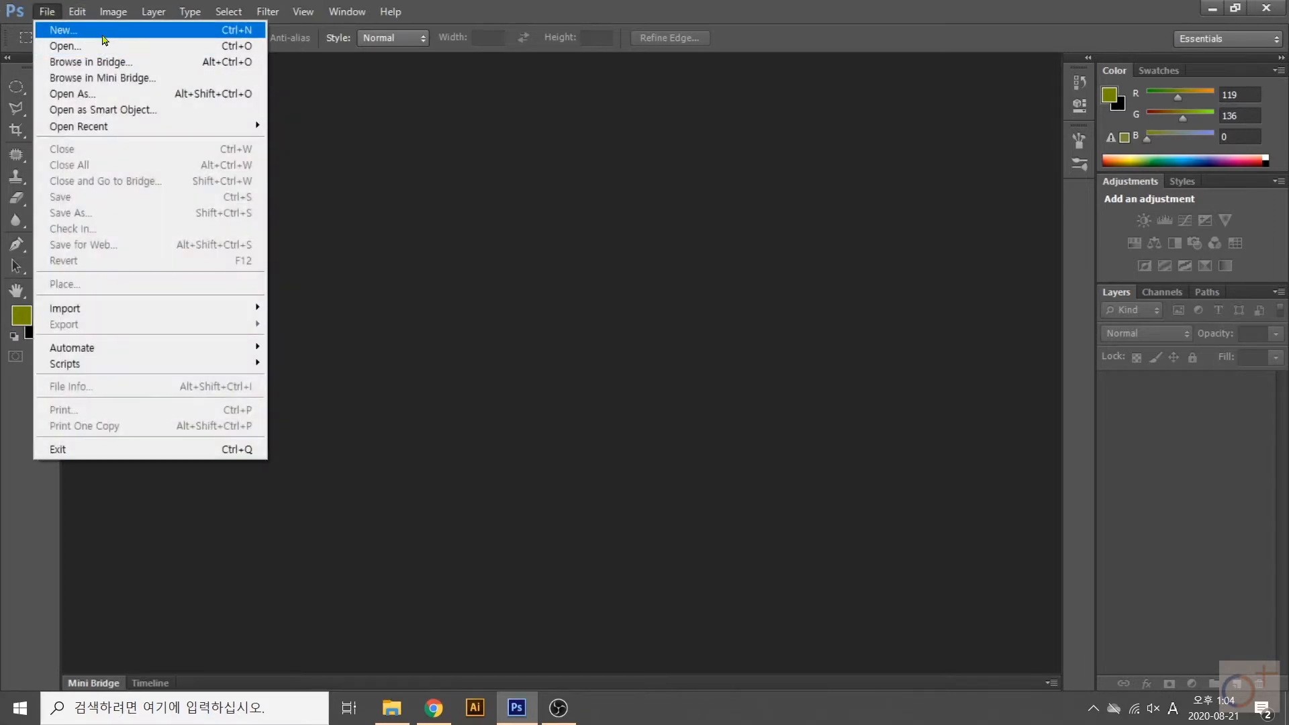
- Create a white 800×600 px, 72 ppi RGB document named with date 20200821, the author's name and 고양이
left_click(247, 34)
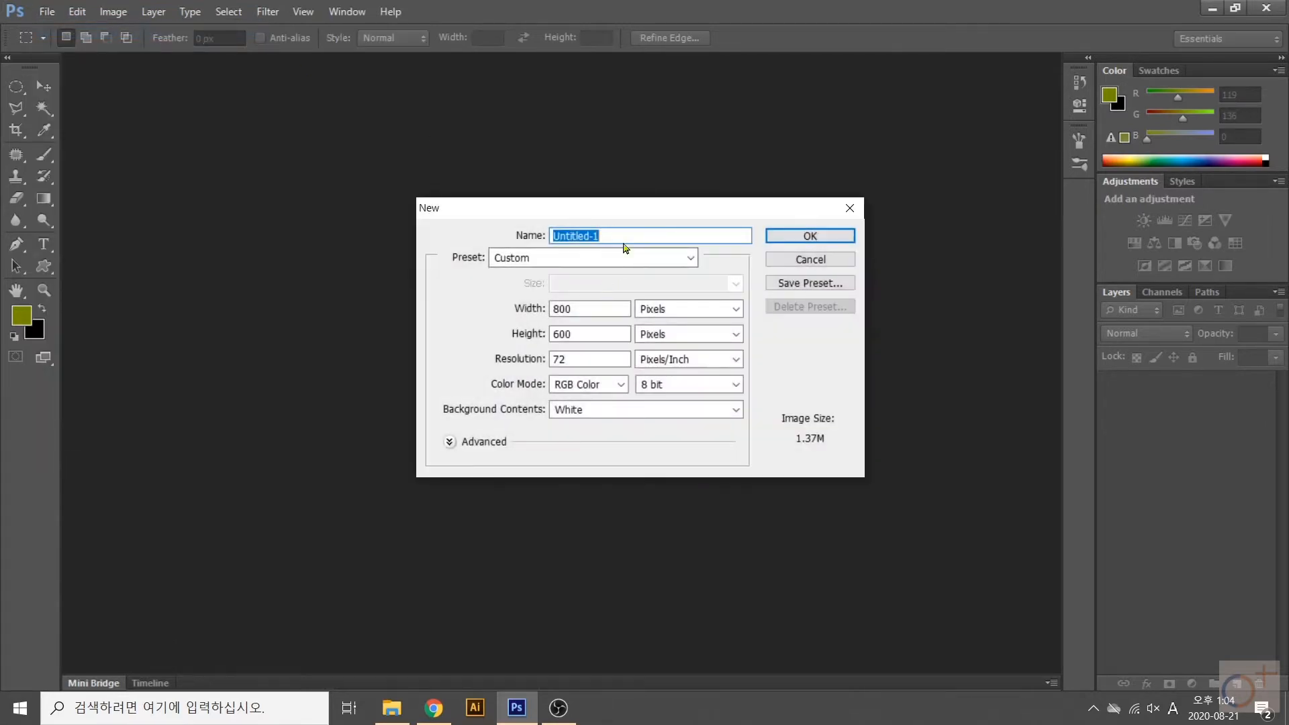
type("20200821")
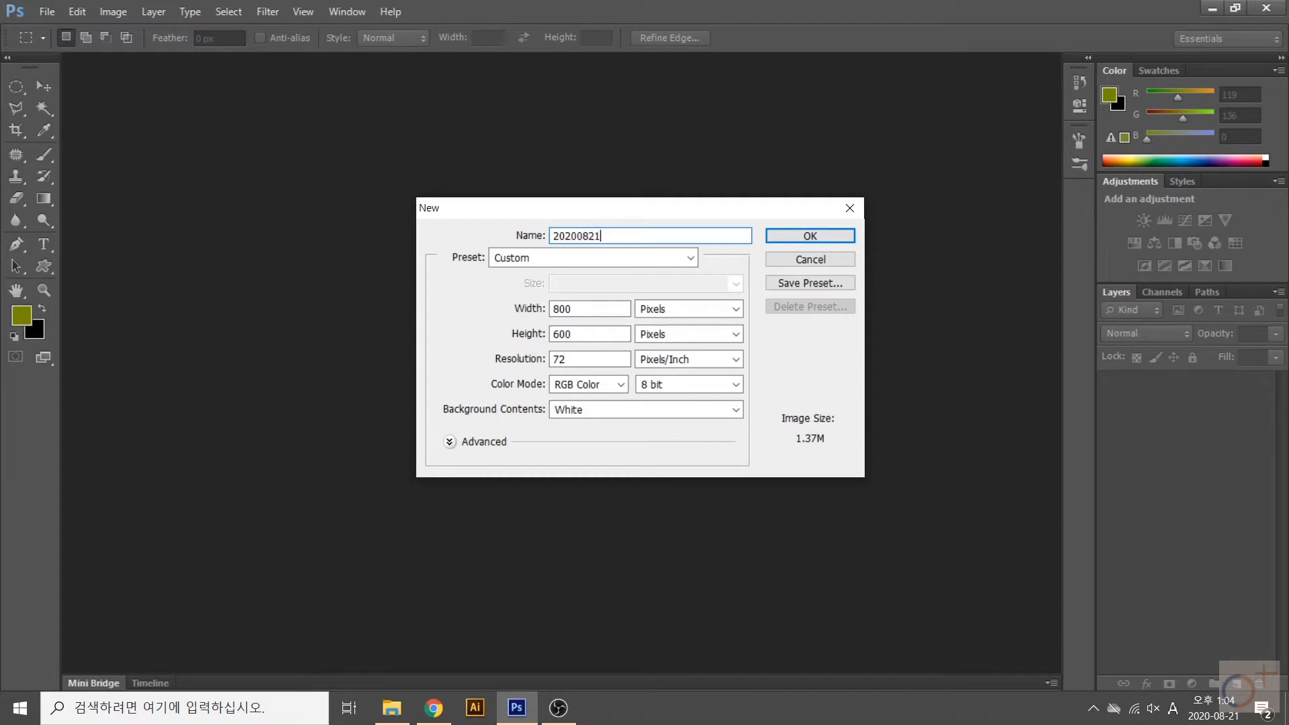
type("-손병오-고양이")
key("Tab")
key("Tab")
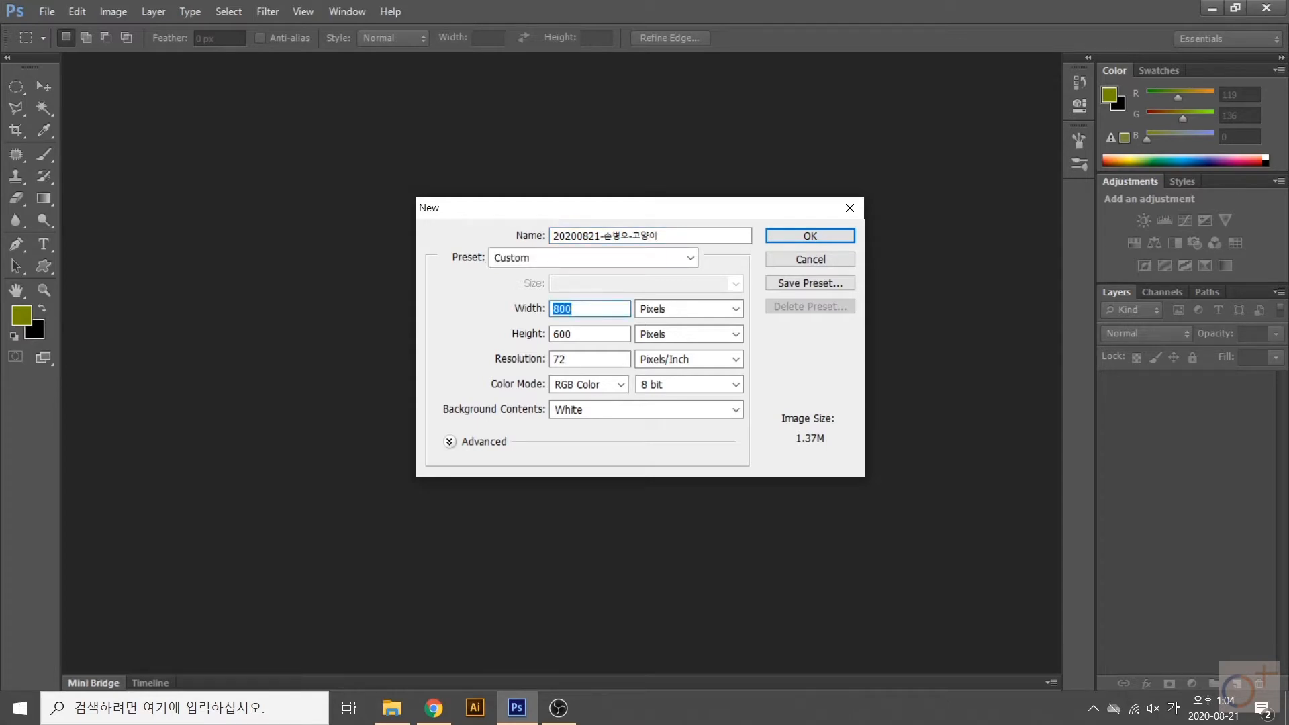
key("Tab")
key("Tab")
key("Tab")
key("Tab")
left_click(810, 238)
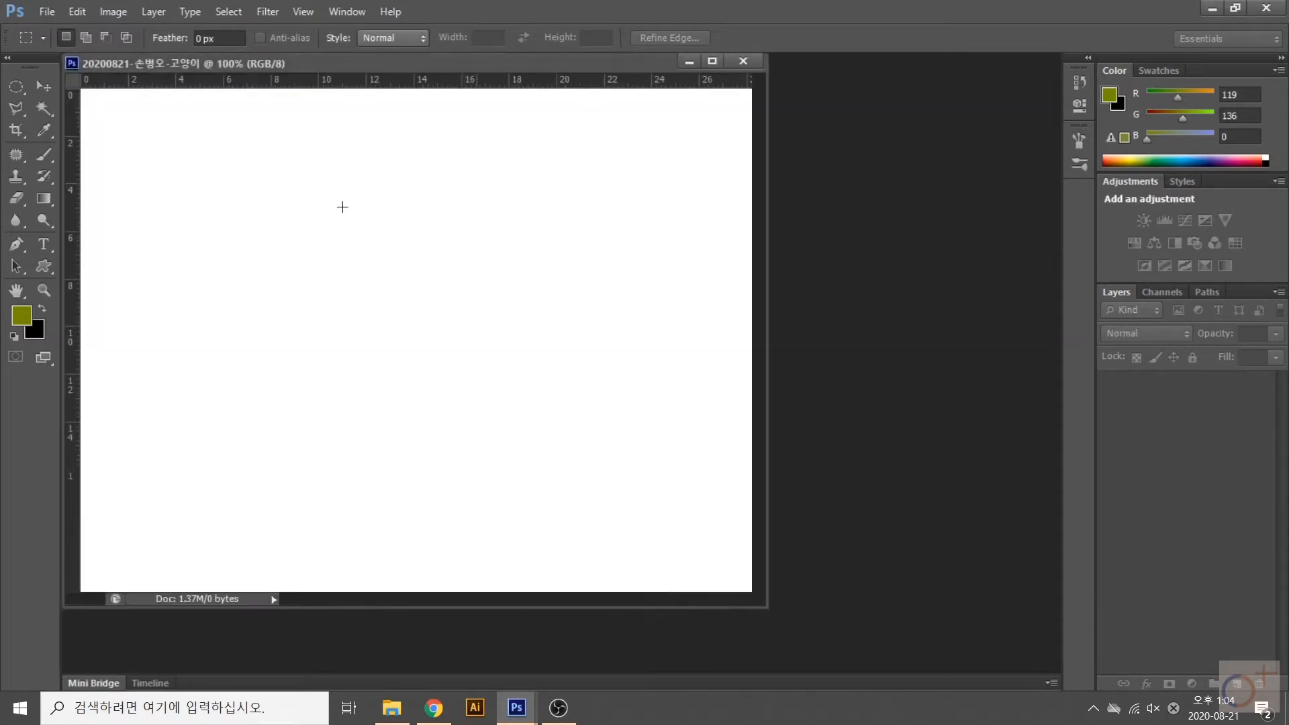
- Enlarge the 고양이 document window so the full white canvas is visible
left_click_drag(763, 605, 864, 639)
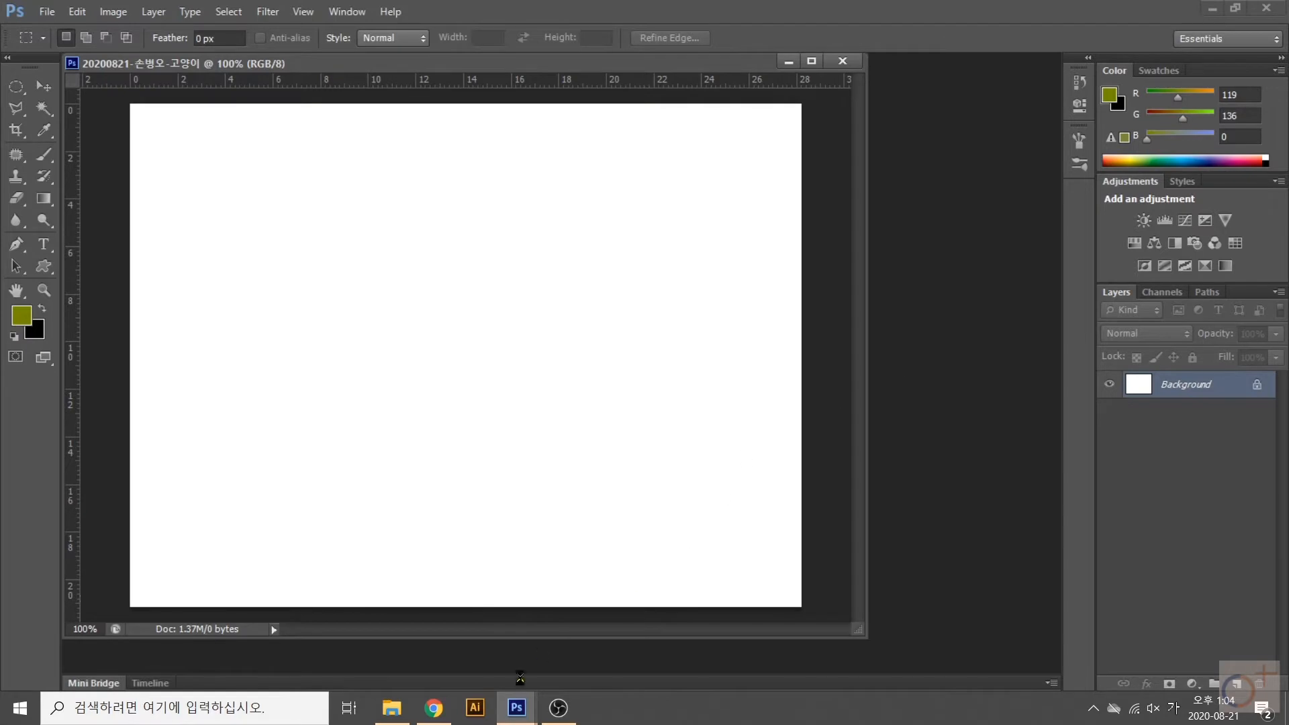
mouse_move(517, 708)
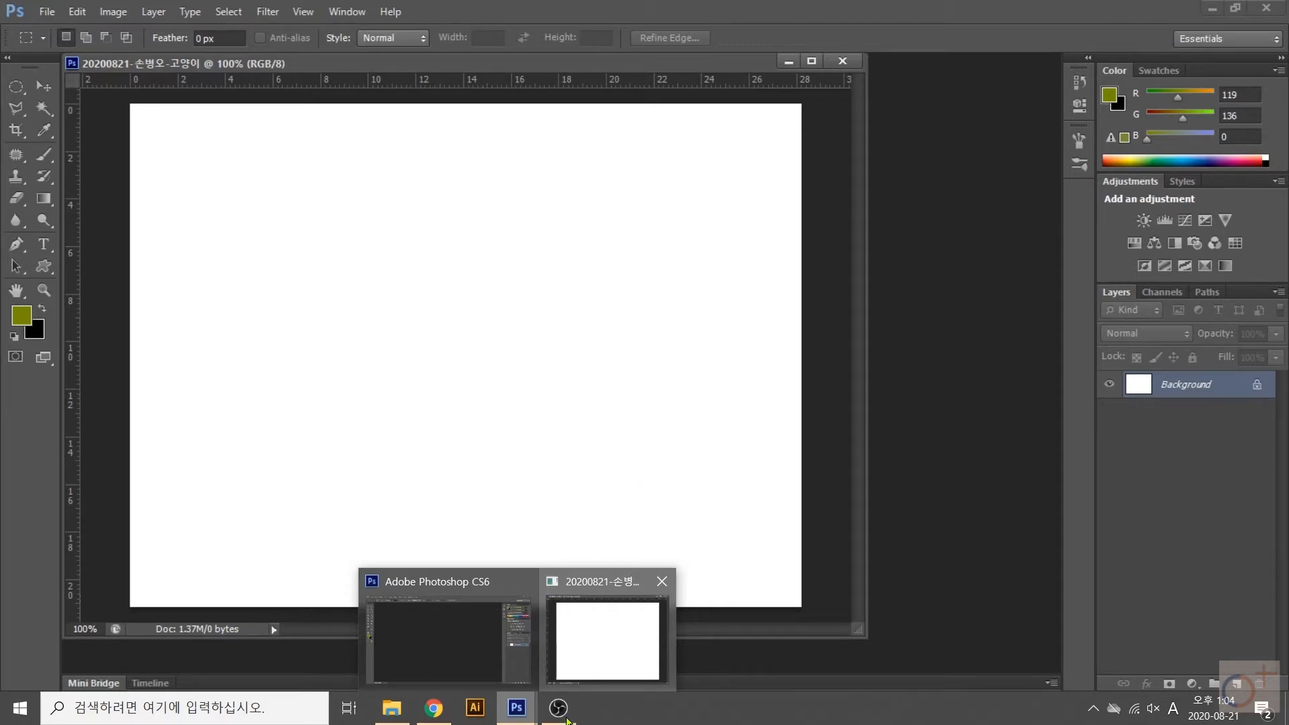
- Open 고양이.jpg over the blank document and drag the cat photo into it as Layer 1
left_click(575, 716)
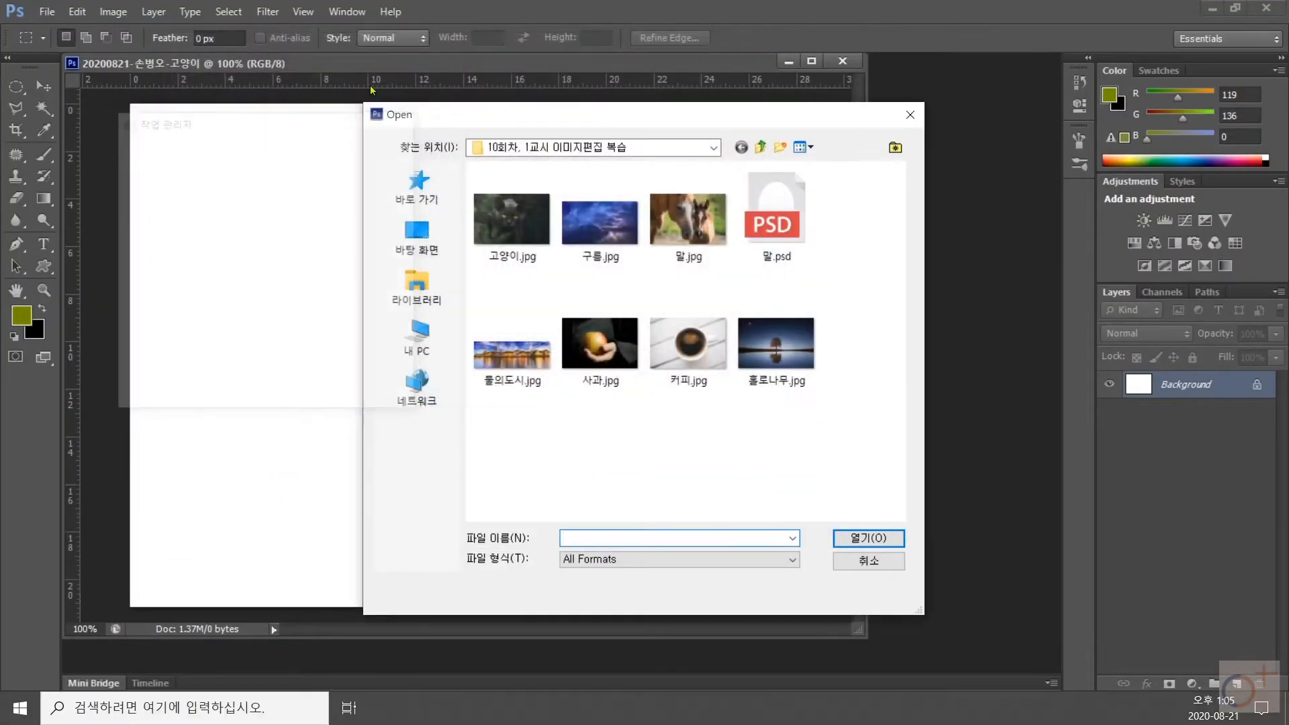
left_click_drag(631, 117, 781, 105)
left_click(655, 202)
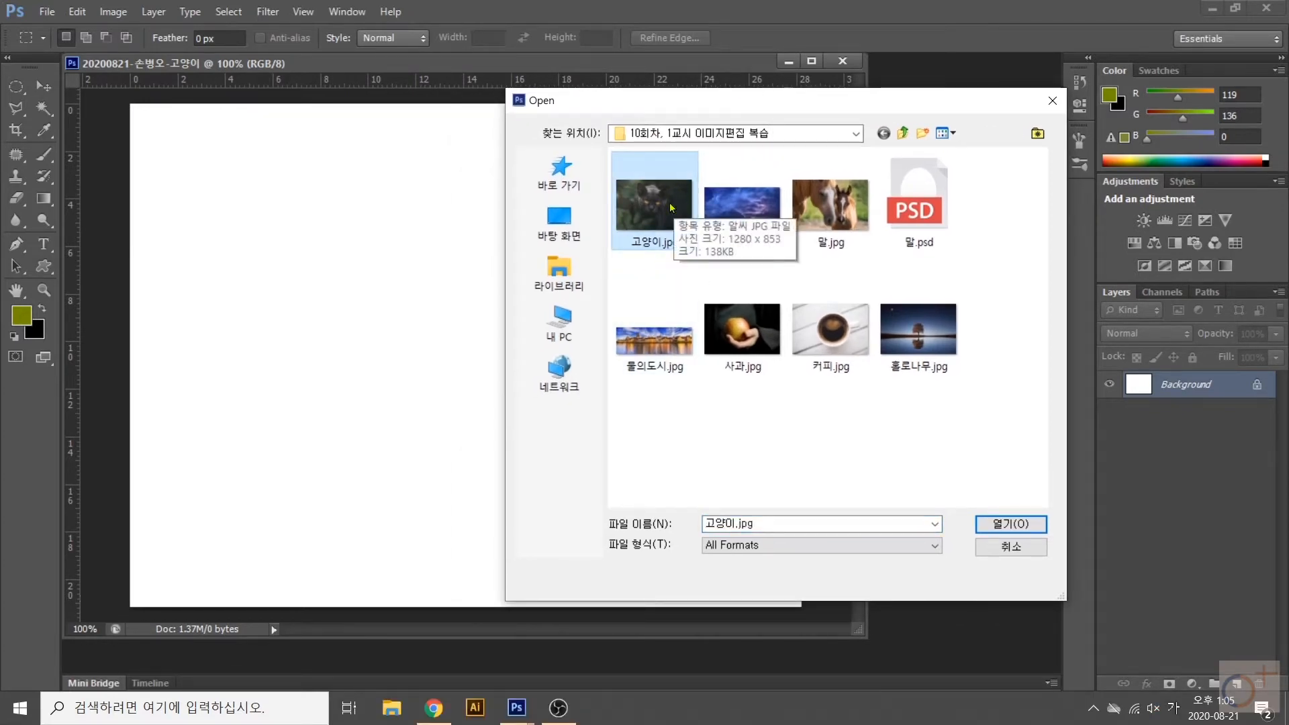
double_click(670, 208)
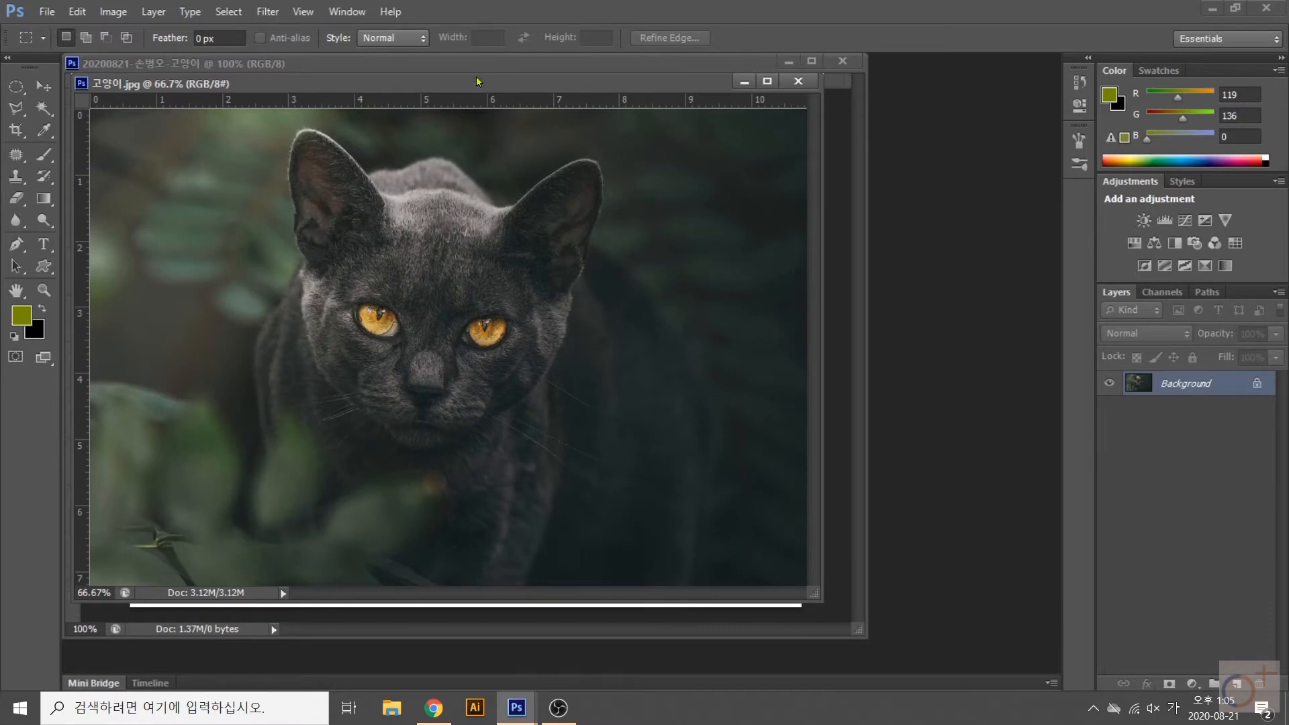
left_click_drag(478, 82, 998, 124)
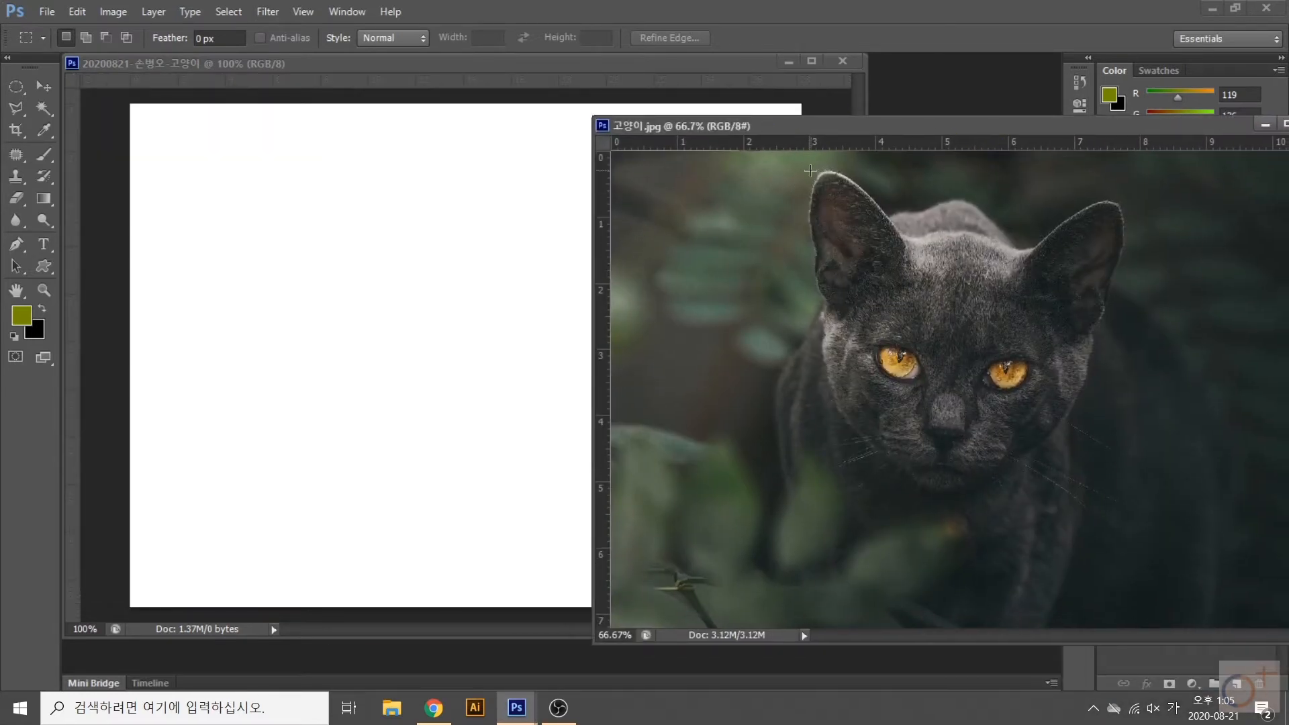
left_click(43, 86)
left_click_drag(959, 328, 317, 192)
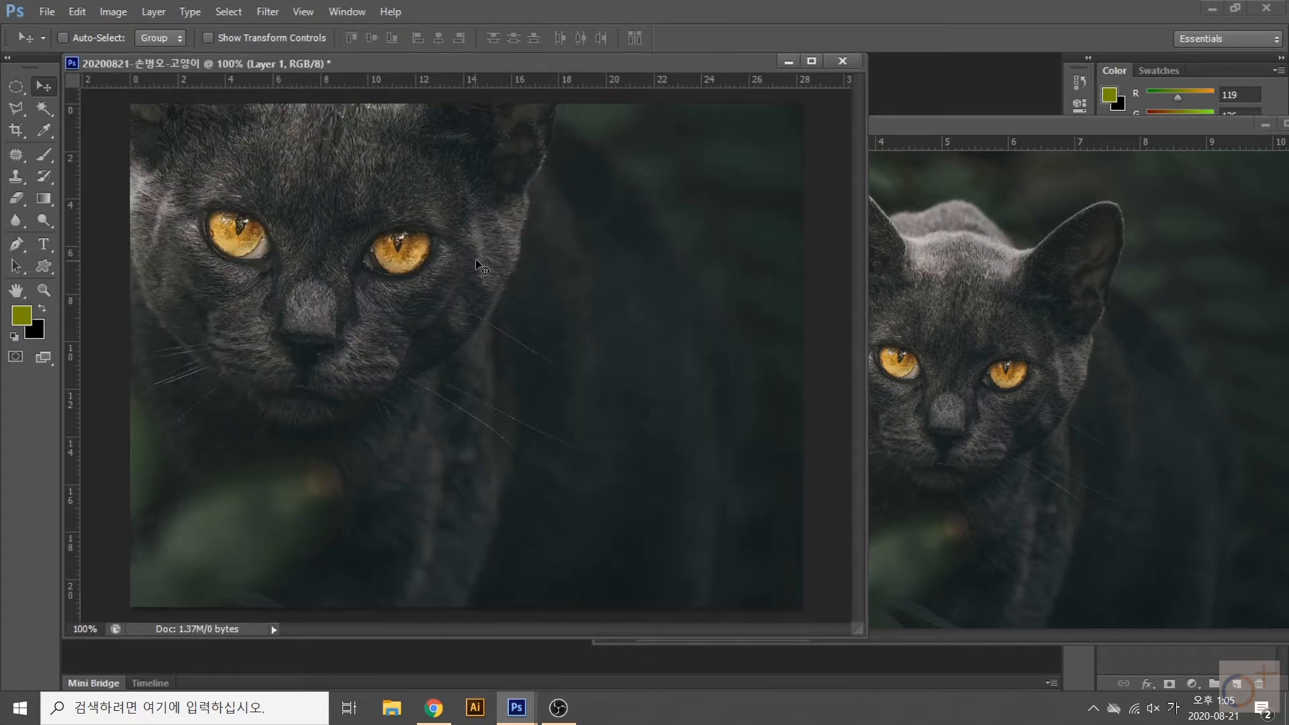
- Scale the cat layer to about 73% and nudge it into position on the canvas
scroll(485, 267, "down", 5)
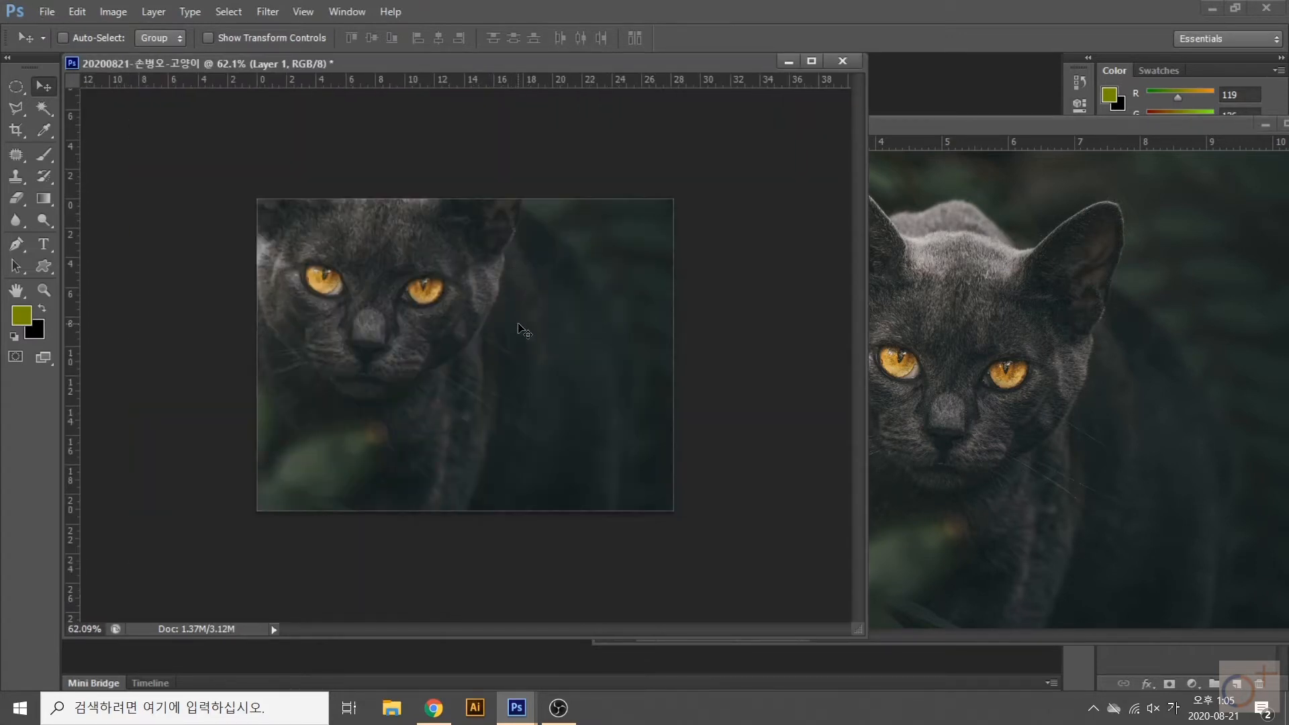
key("ctrl+t")
key("ctrl+minus")
key("ctrl+minus")
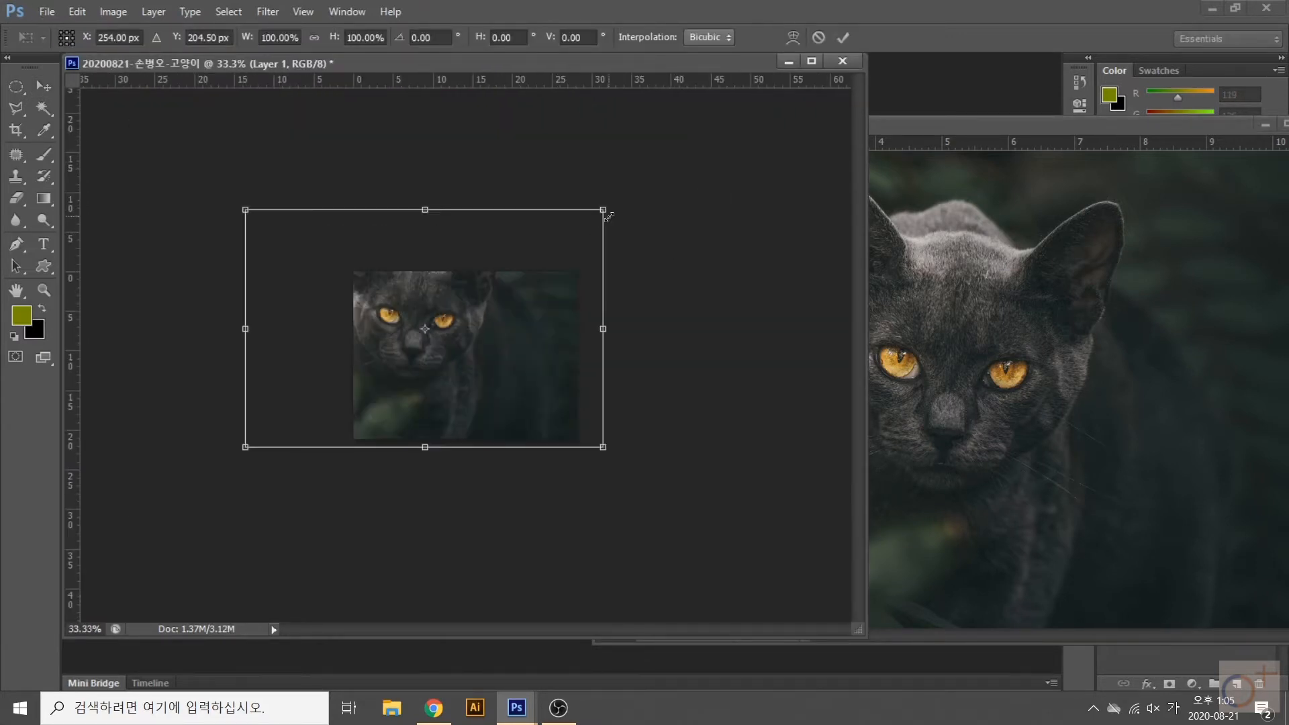
left_click_drag(606, 213, 559, 246)
left_click_drag(537, 303, 573, 335)
key("ctrl+plus")
scroll(535, 333, "up", 1)
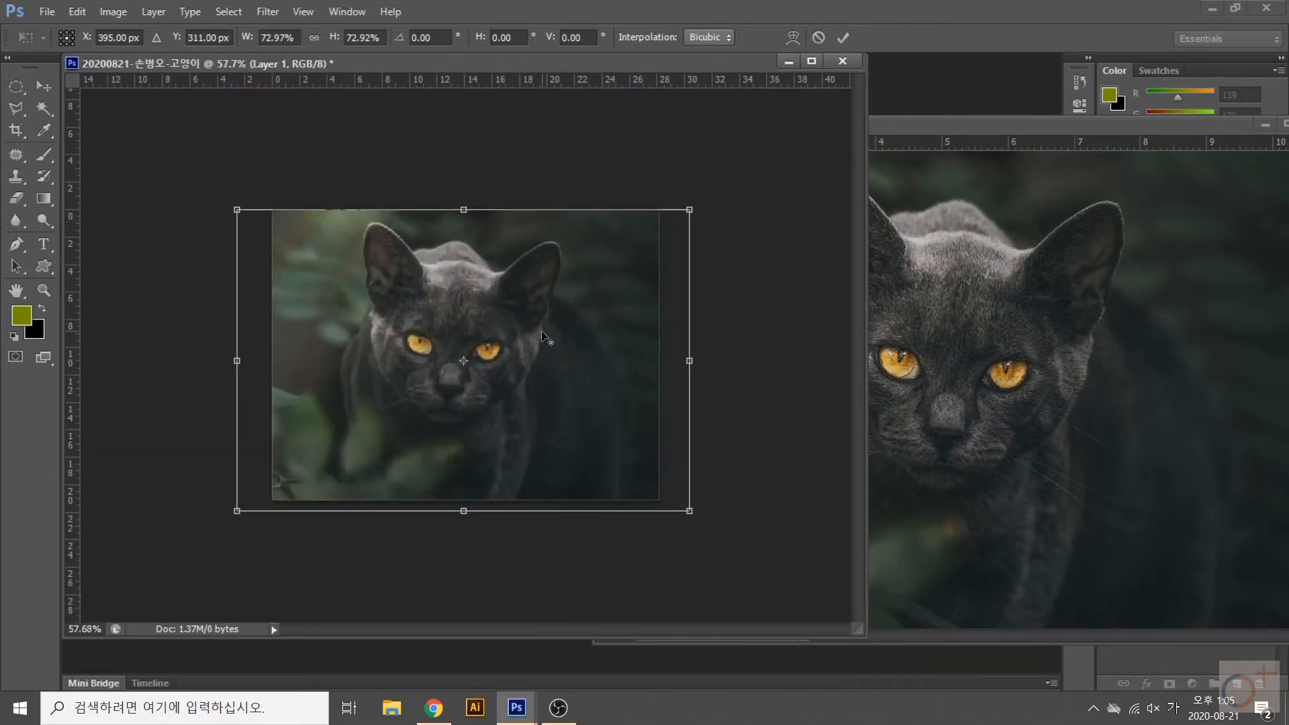
key("alt+space")
key("Escape")
key("Right")
key("Right")
key("Right")
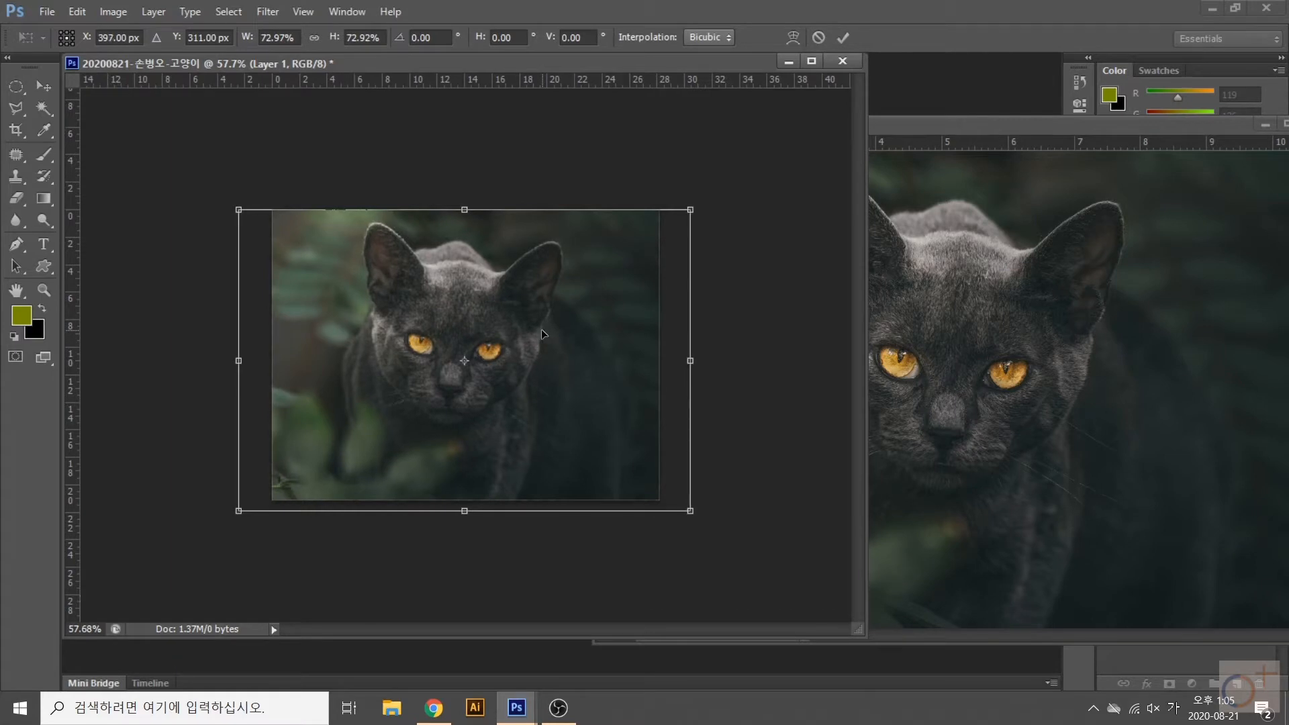
key("Right")
key("Right")
key("Right")
key("shift+Right")
key("shift+Right")
key("Right")
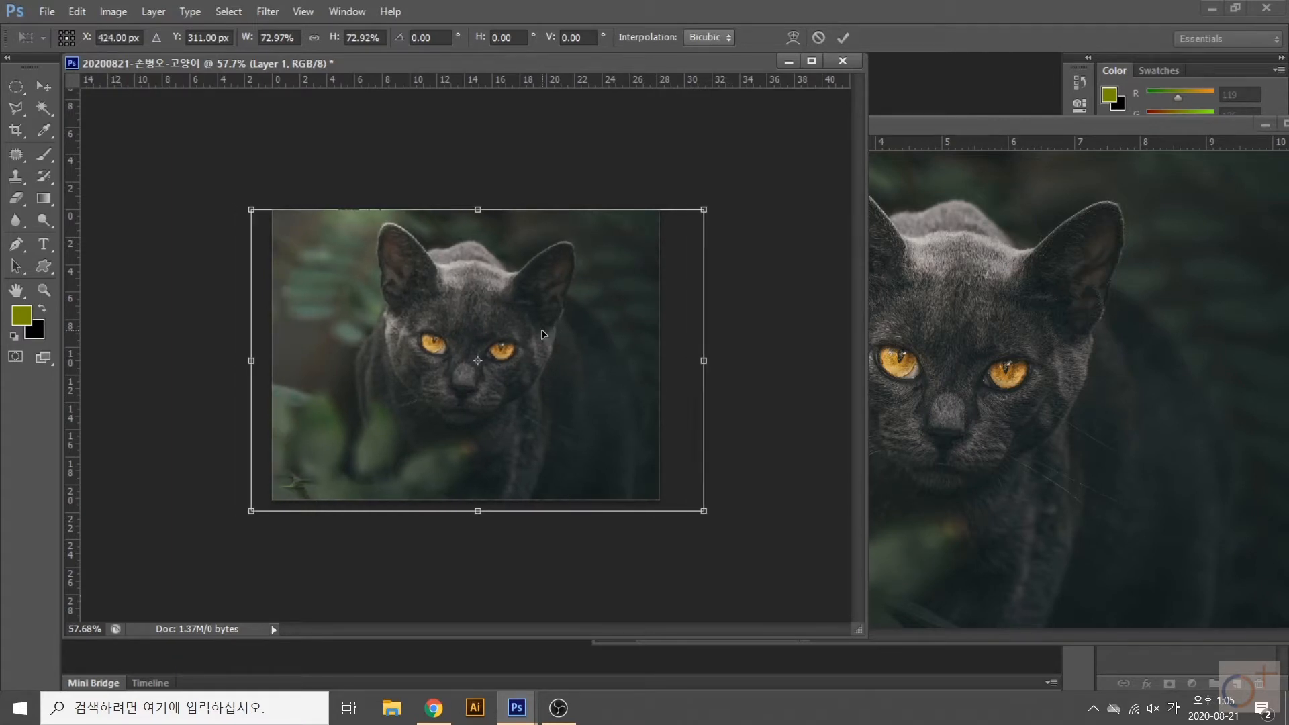
key("Left")
key("Left")
key("Left")
key("Return")
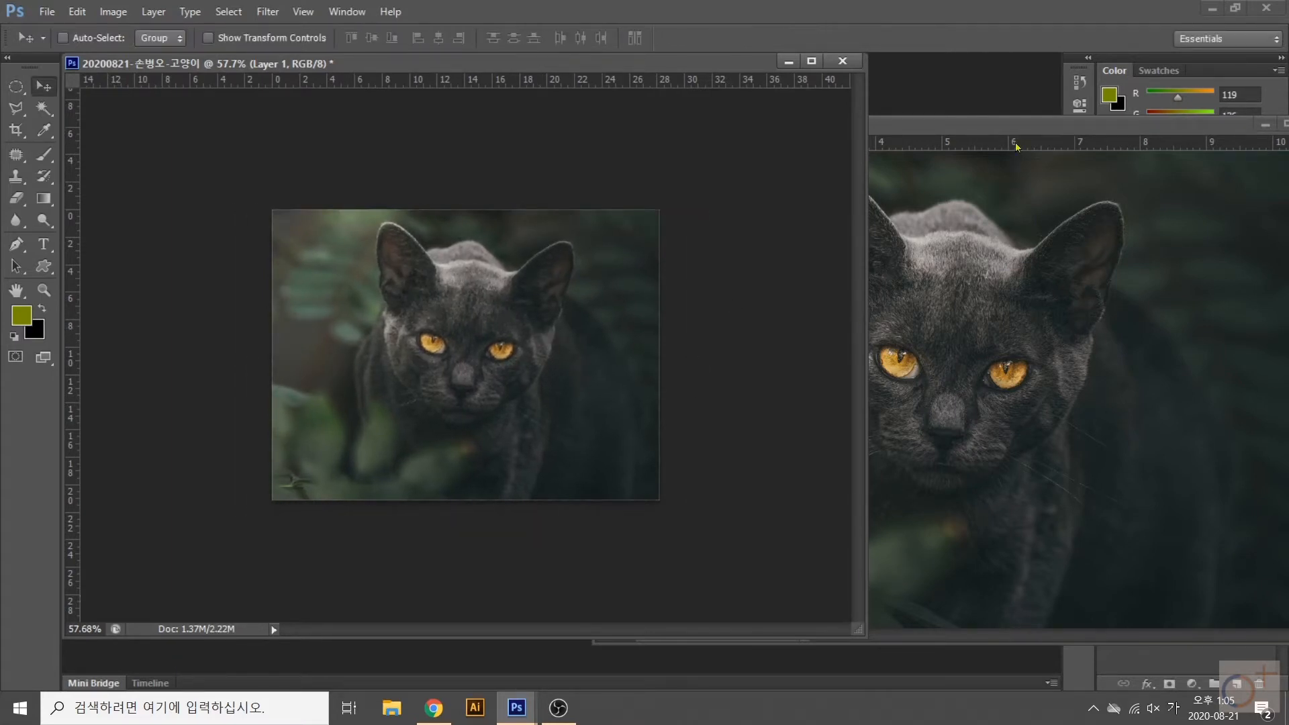
- Close the original 고양이.jpg window, leaving only the new document
key("ctrl+Tab")
left_click_drag(814, 61, 674, 94)
left_click(684, 84)
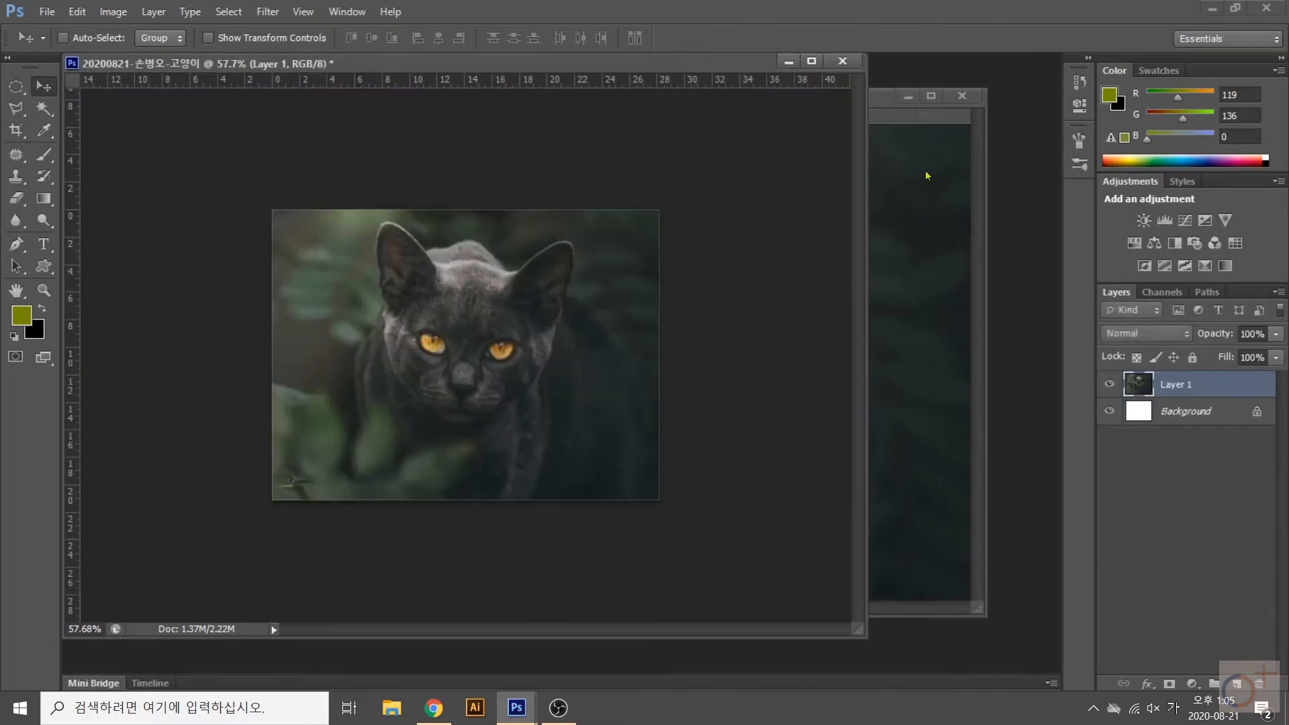
left_click(927, 173)
left_click(962, 97)
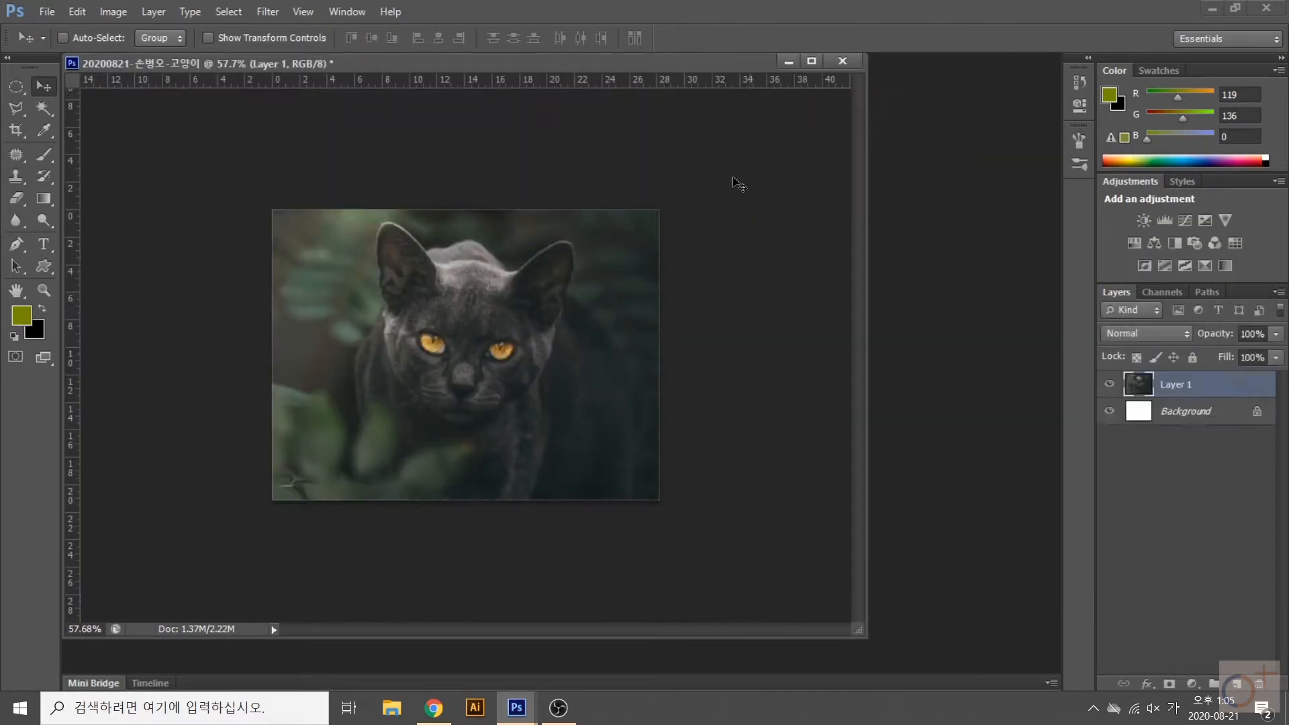
scroll(348, 440, "up", 4)
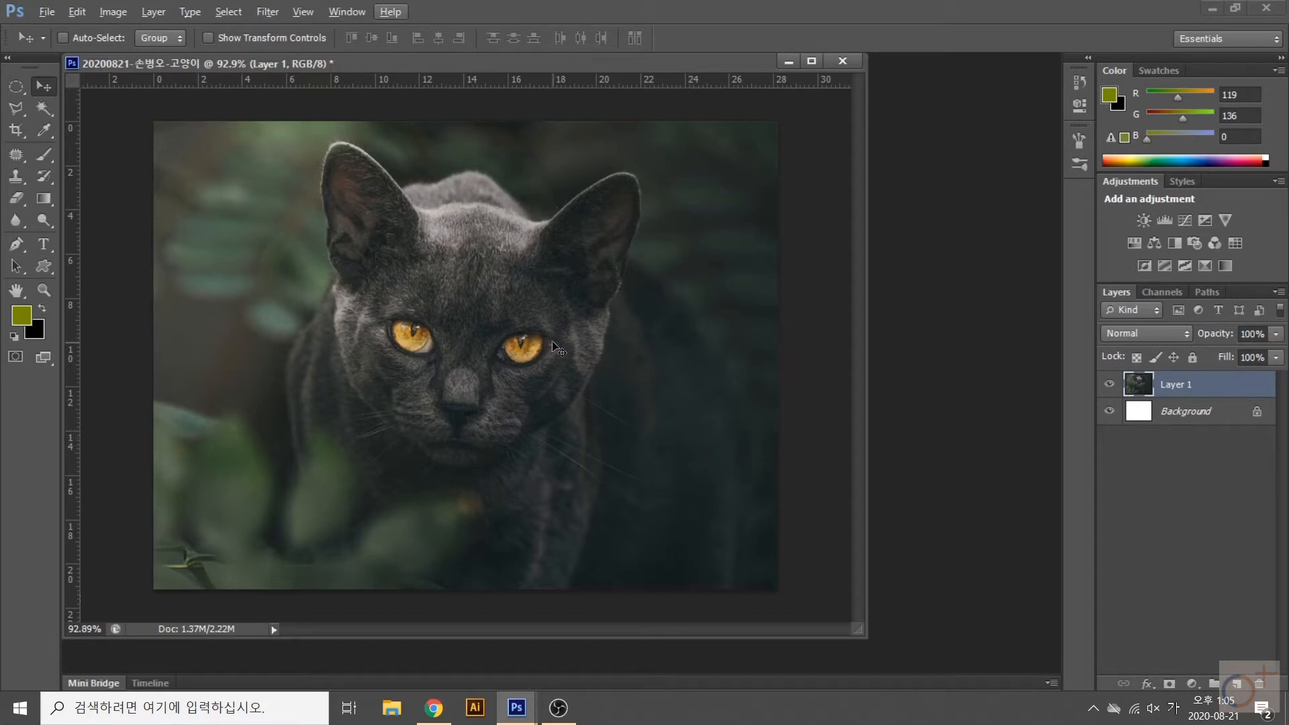
- Save the document as a PSD in the author's desktop folder with maximum compatibility
left_click(47, 12)
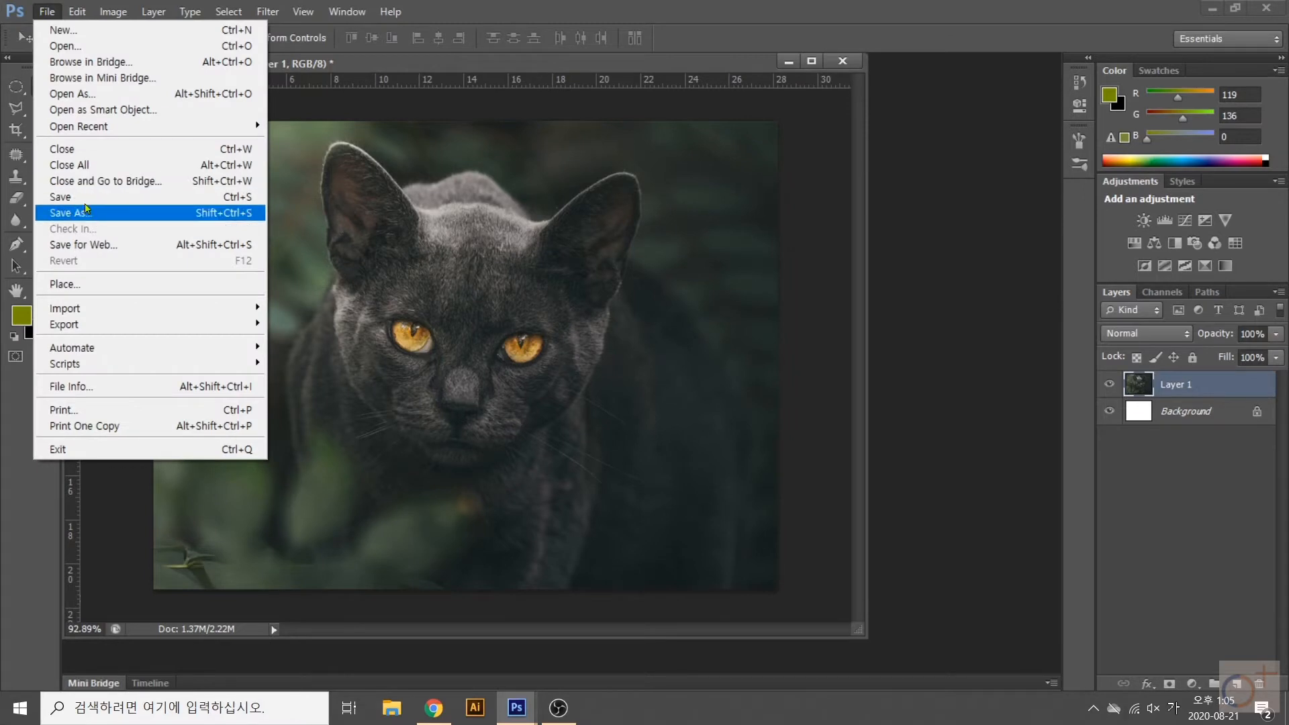
left_click(589, 302)
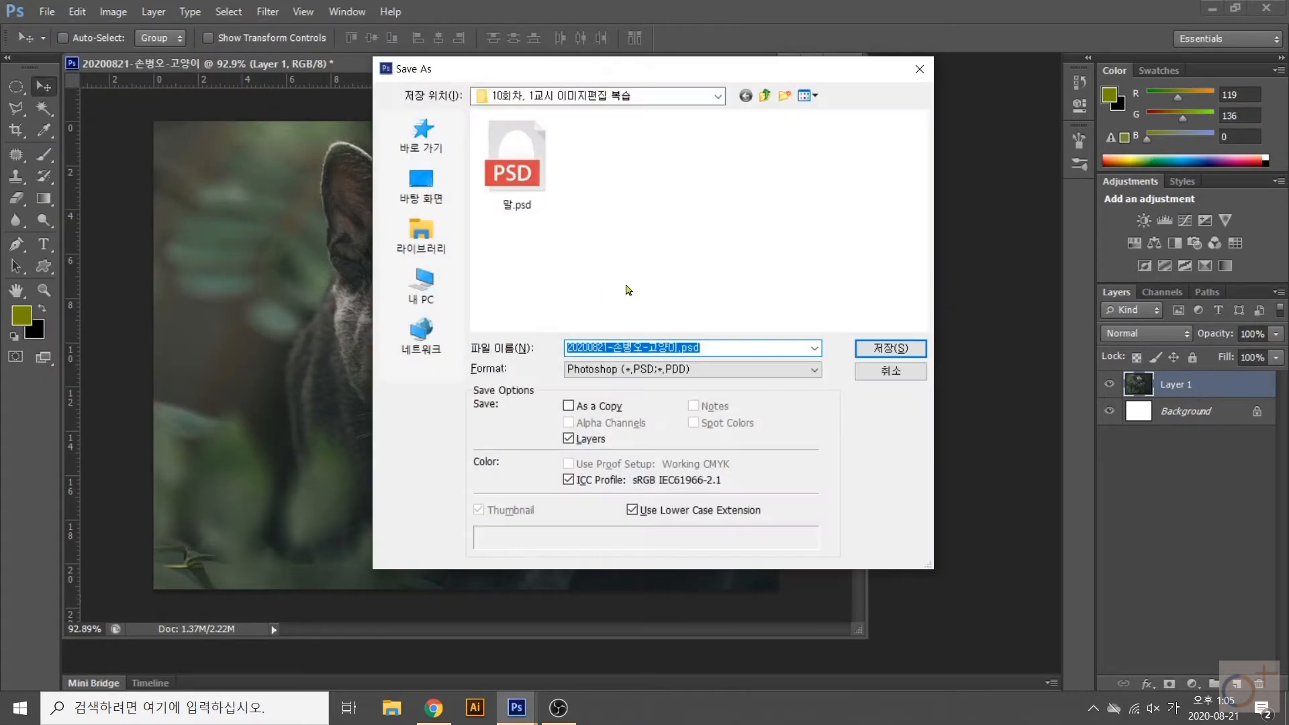
left_click(765, 96)
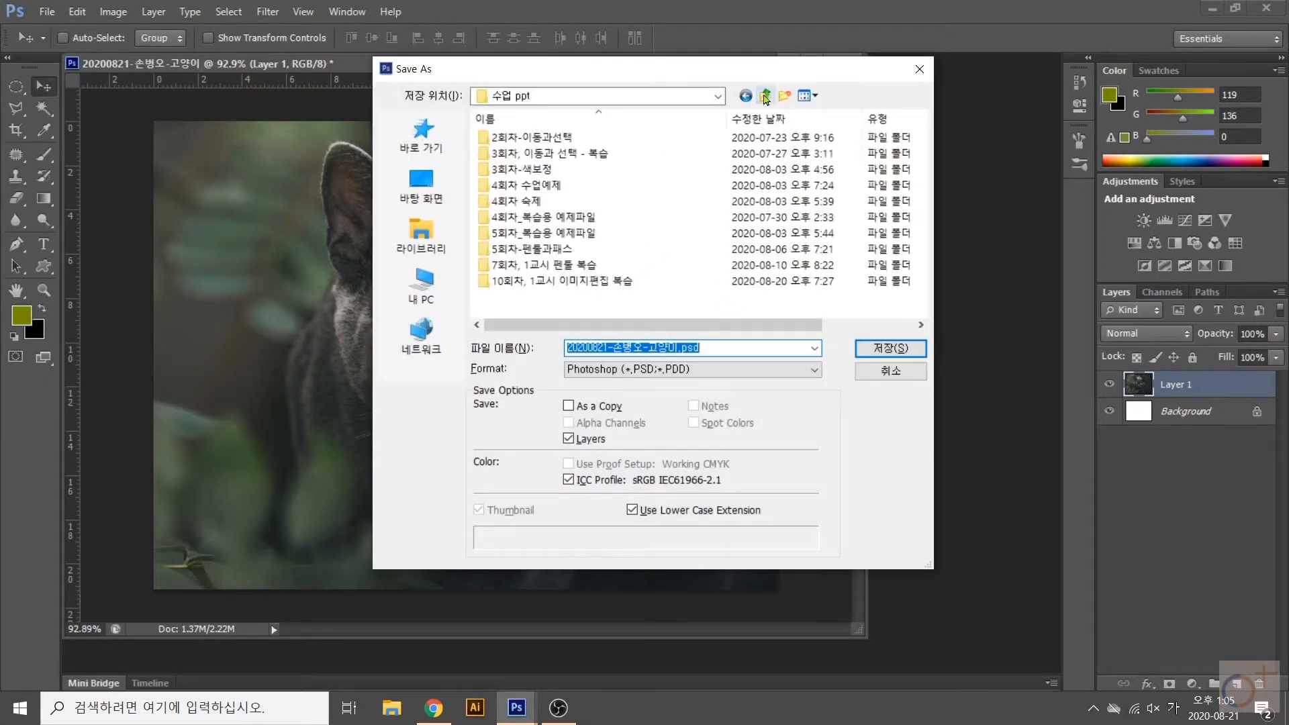
left_click(766, 96)
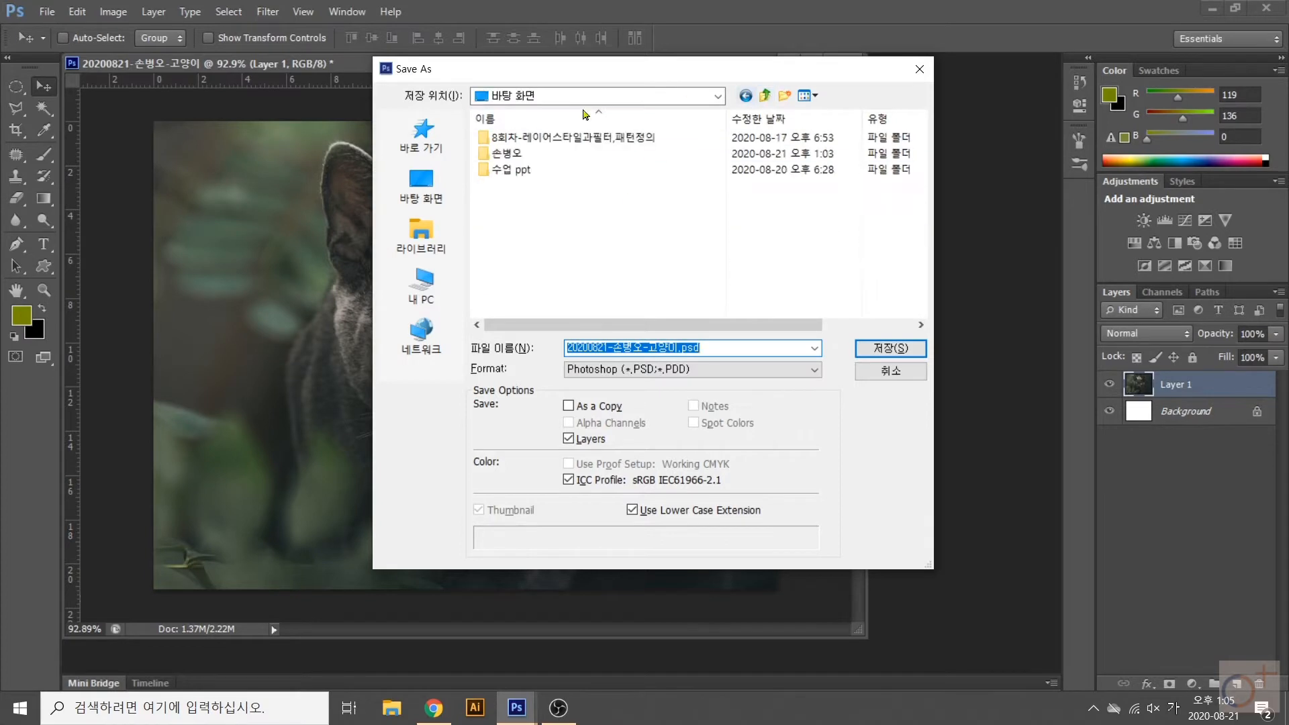
double_click(523, 156)
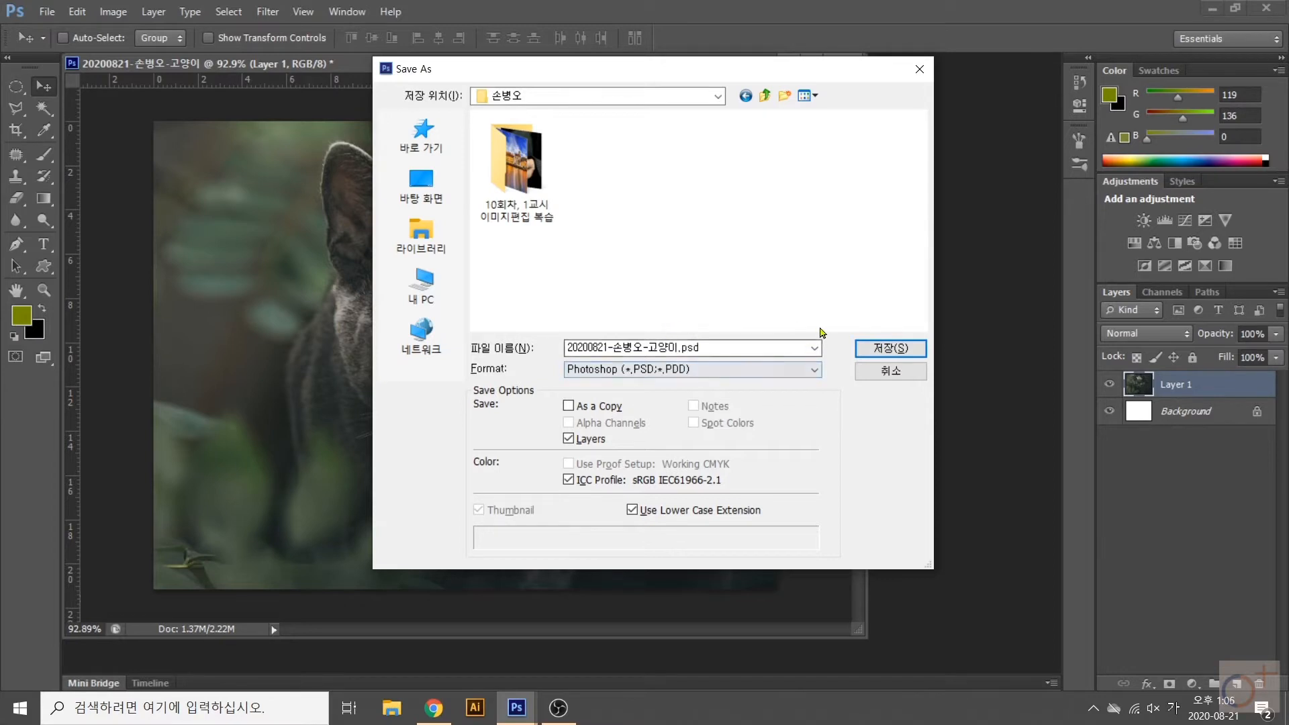
left_click(893, 347)
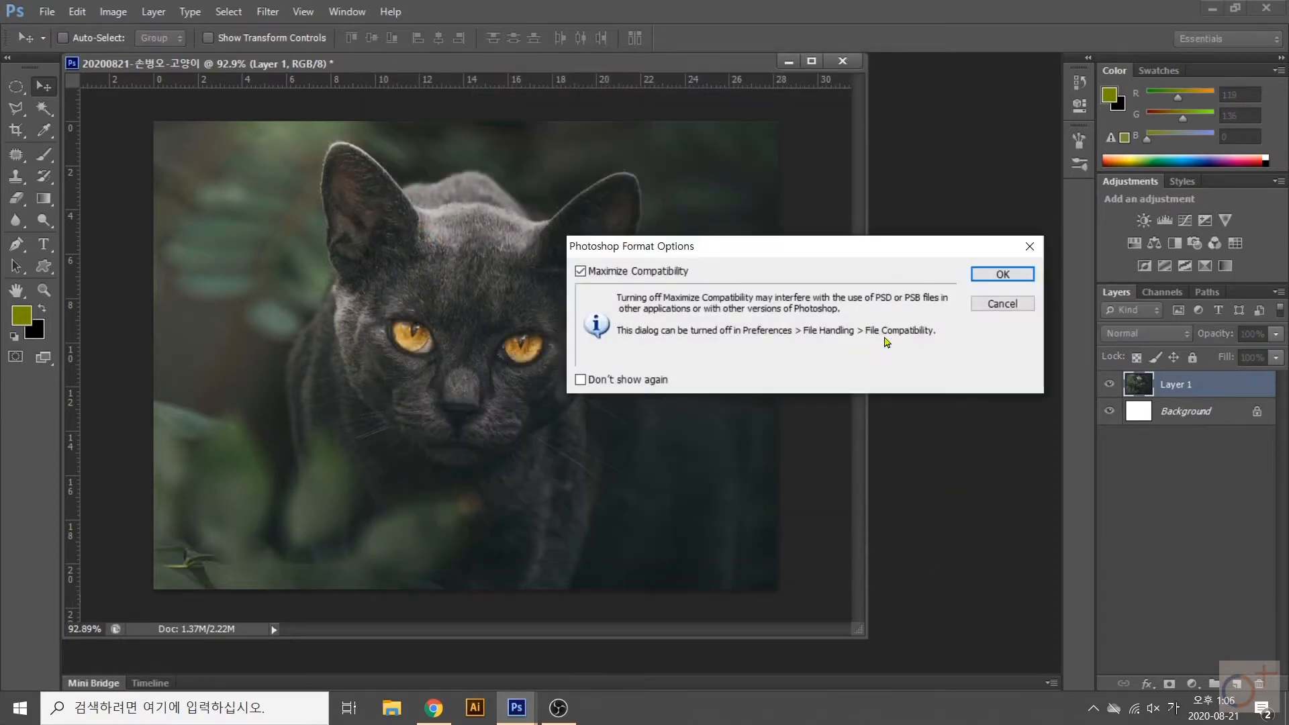
left_click(1019, 279)
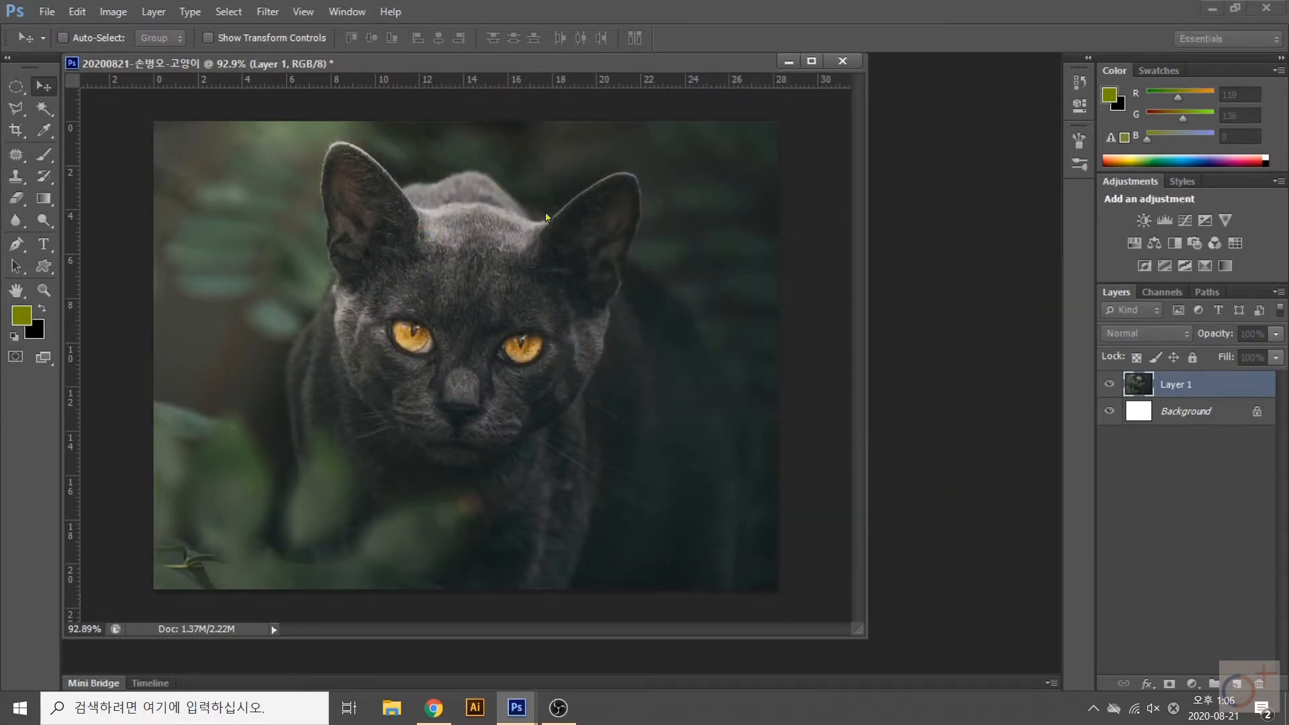
- Switch to the Ellipse tool and set its fill colour to black in the Color Picker
left_click(45, 265)
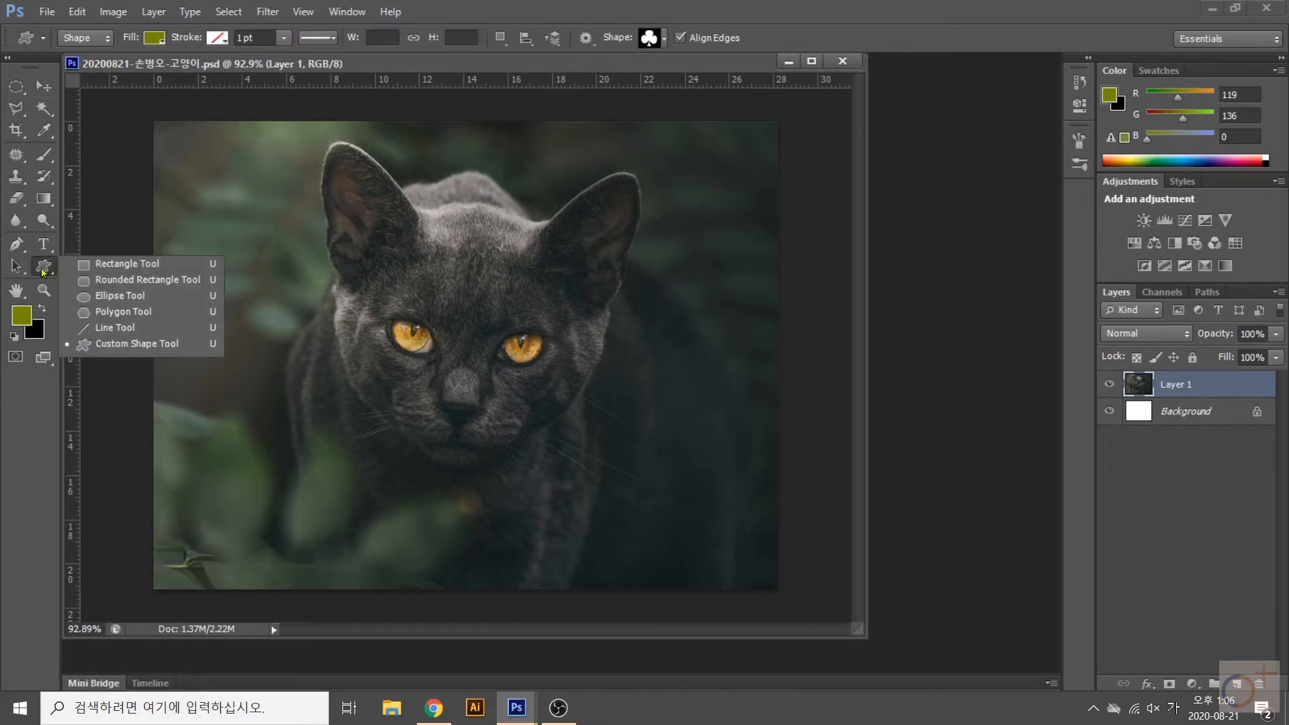
left_click(121, 296)
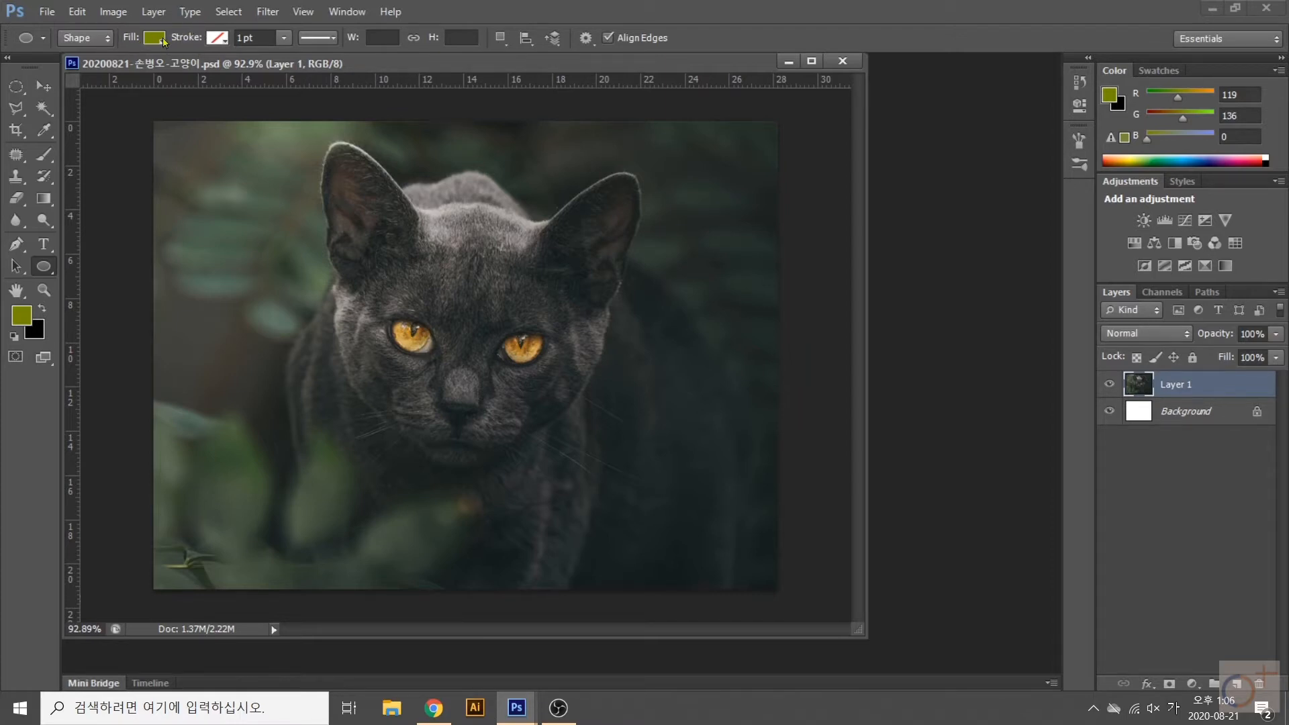
left_click(156, 38)
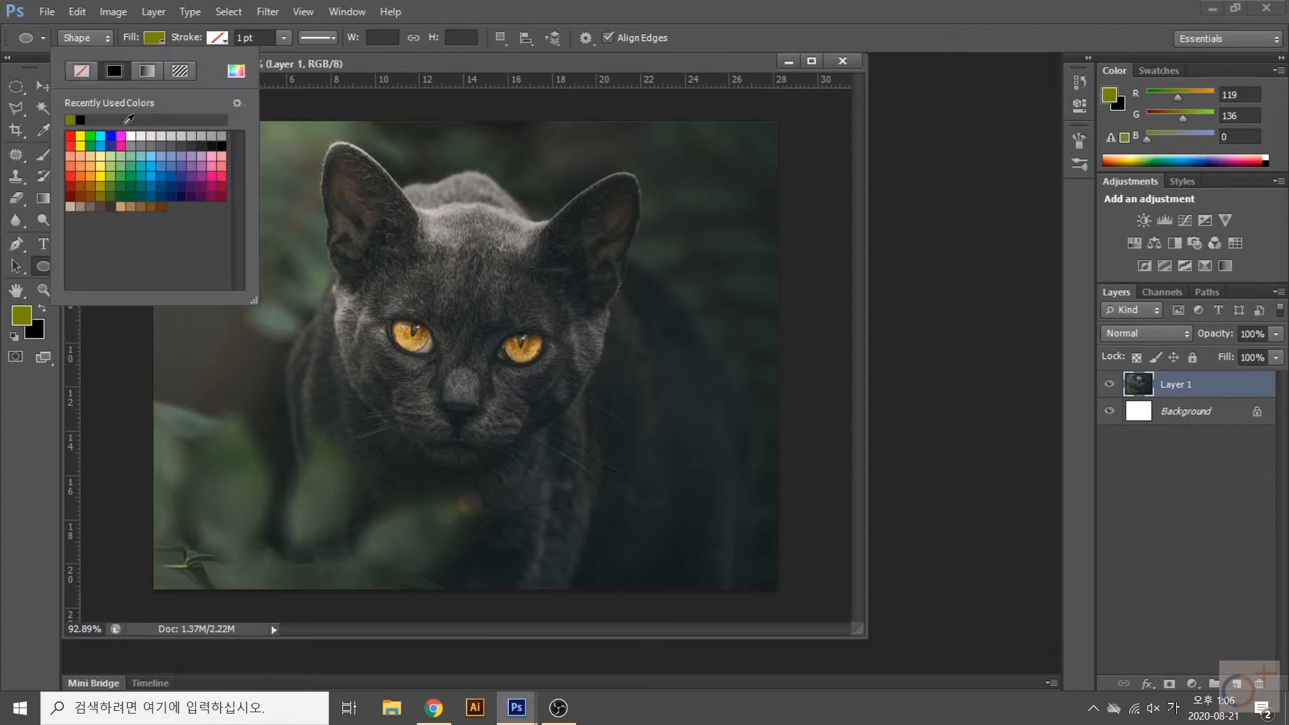
left_click(235, 72)
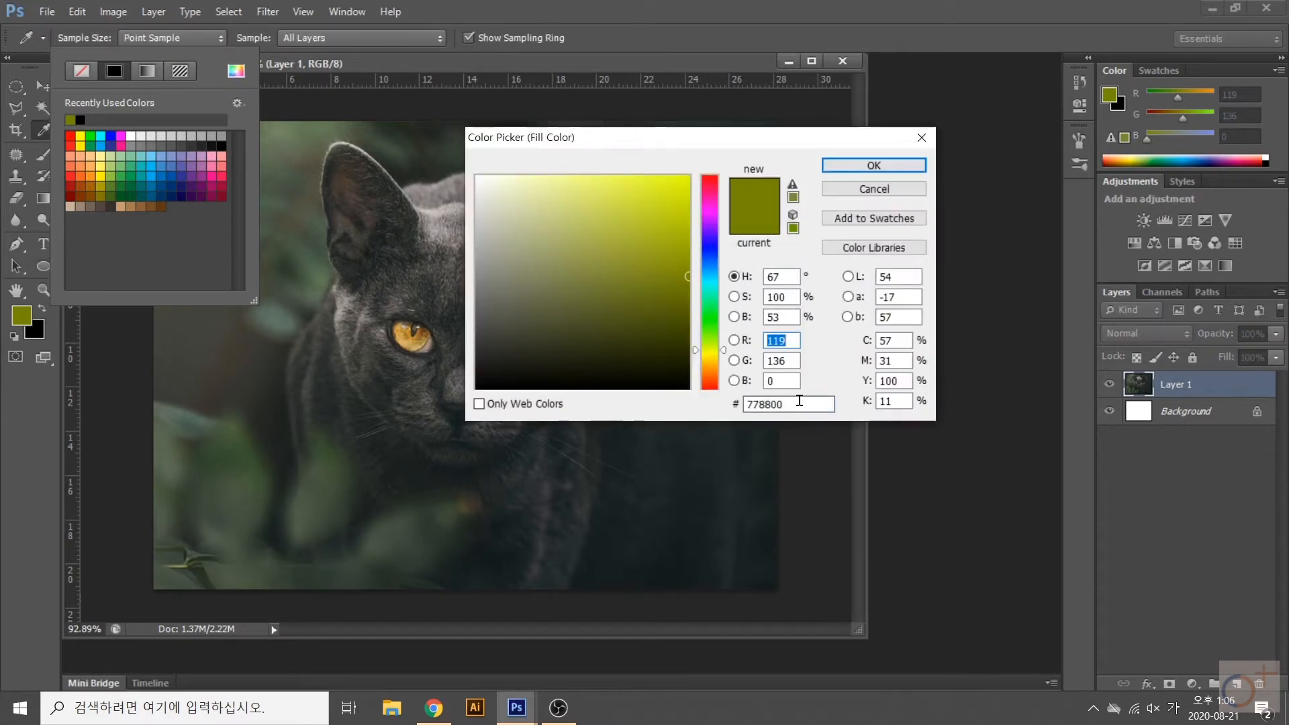
type("0000")
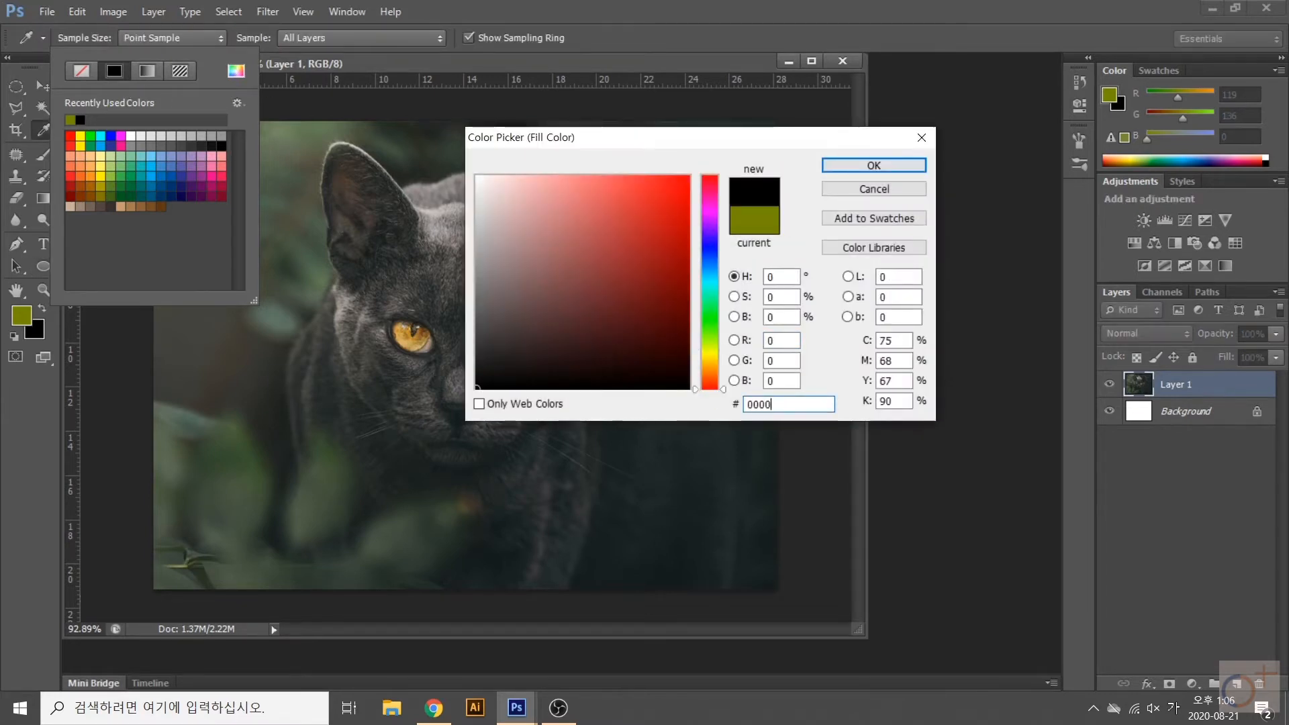
left_click(873, 165)
left_click(153, 37)
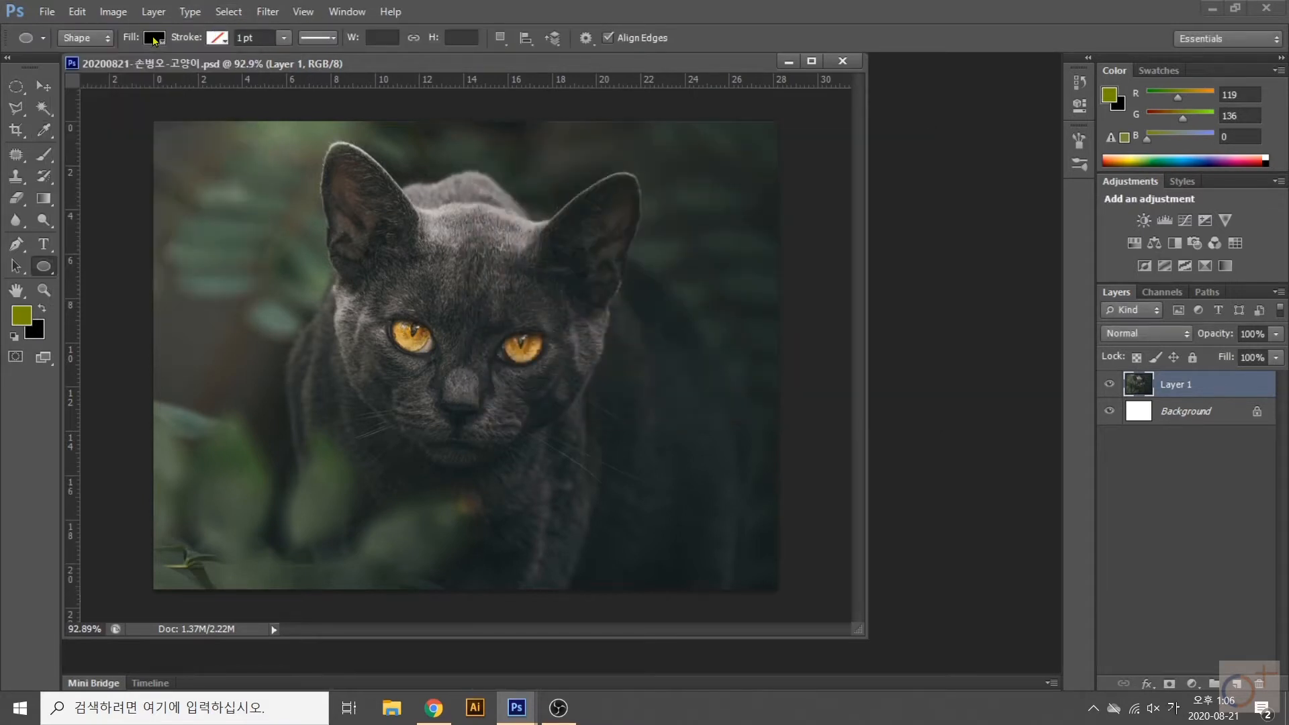
- Change the ellipse fill colour to white, ffffff, and check the stroke colour options
left_click(153, 38)
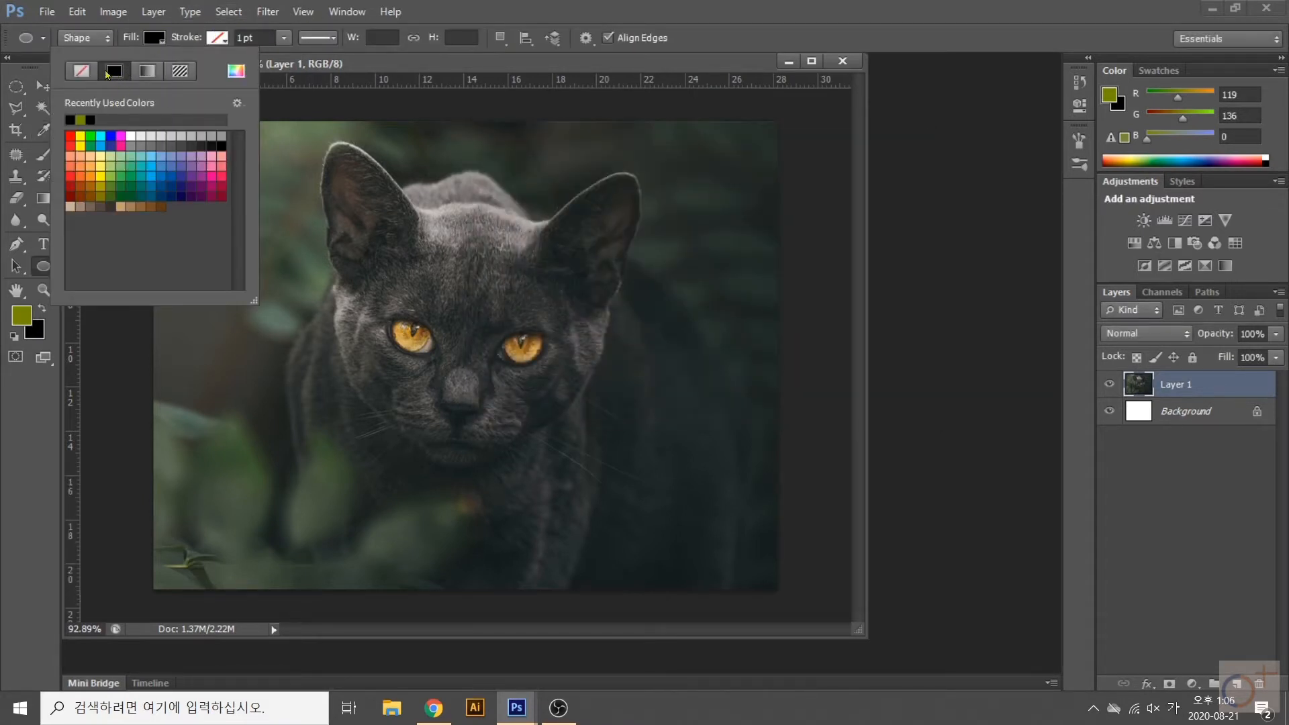
left_click(237, 71)
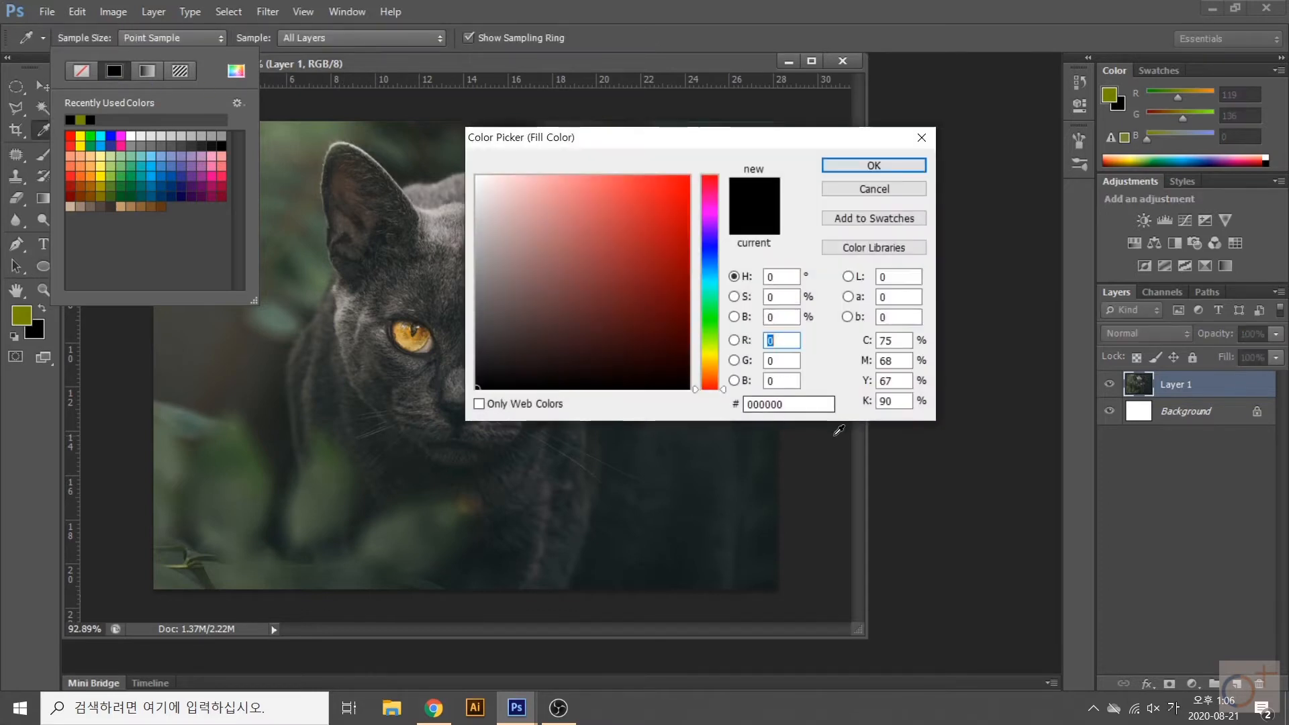
left_click_drag(808, 405, 745, 405)
type("ㄹㄹ")
key("Hangul")
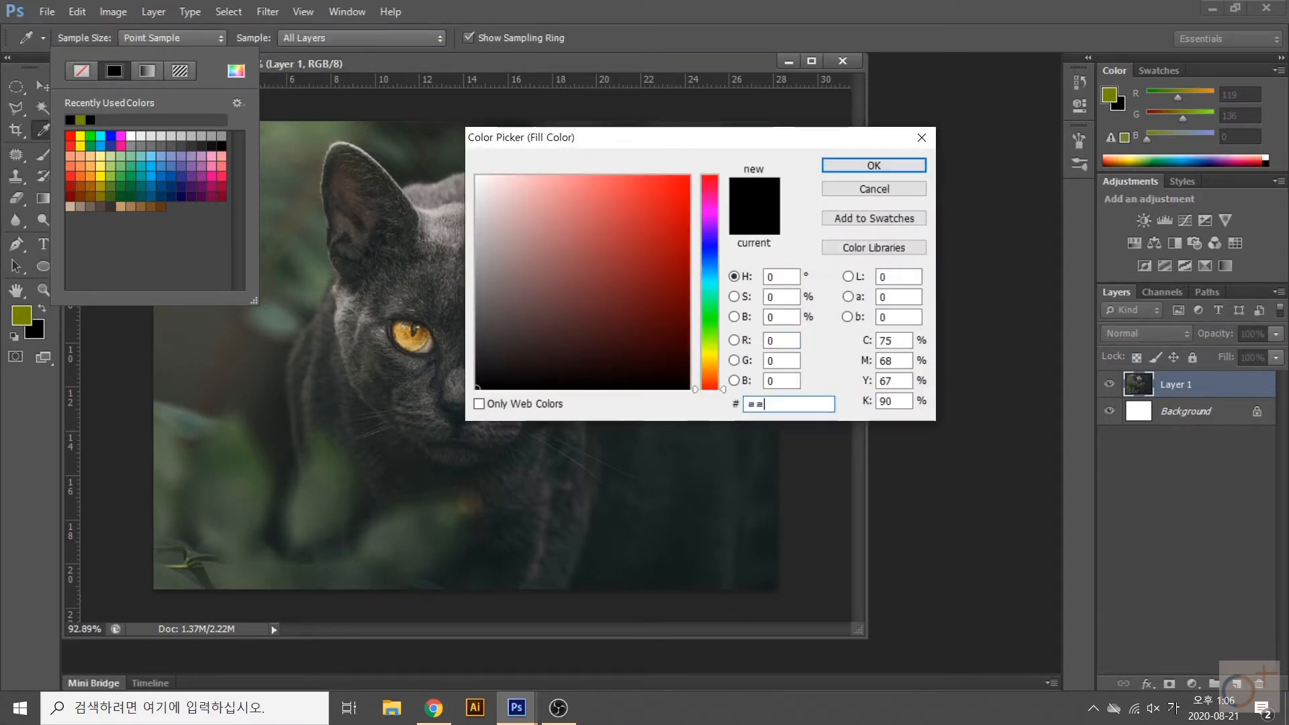
key("BackSpace")
key("BackSpace")
type("ffffff")
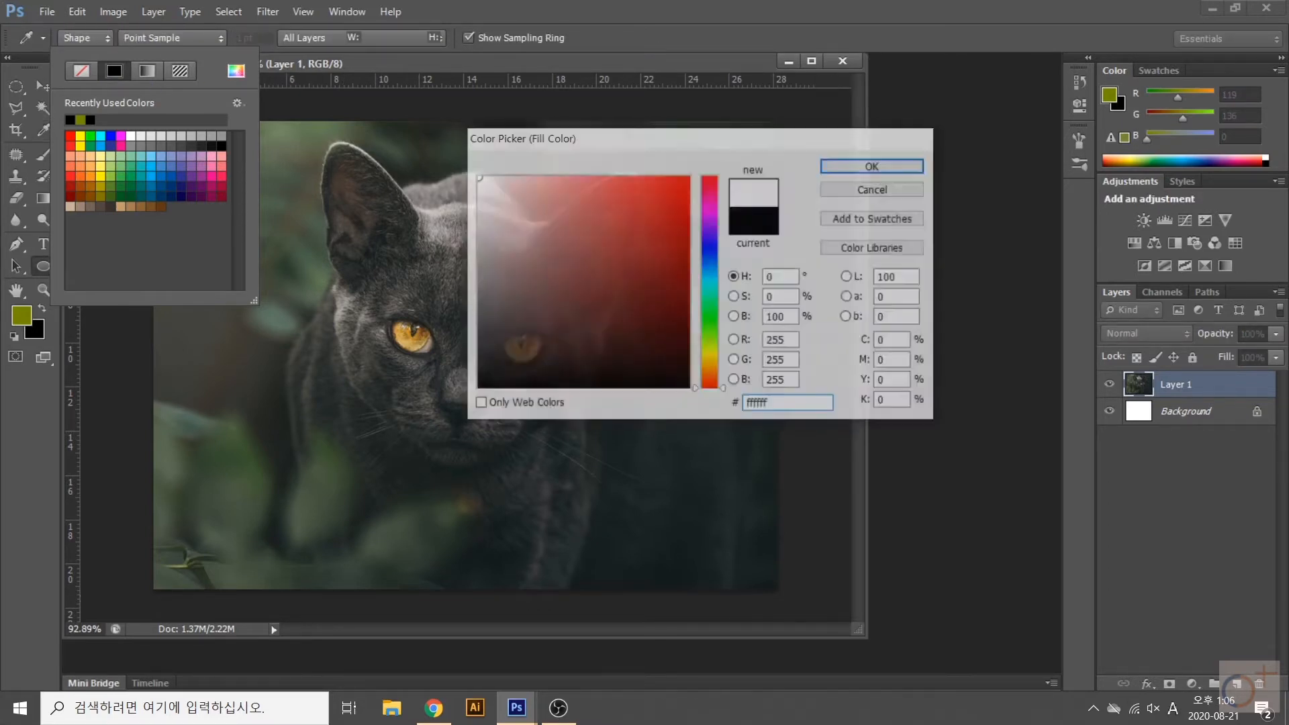
key("Return")
left_click(217, 39)
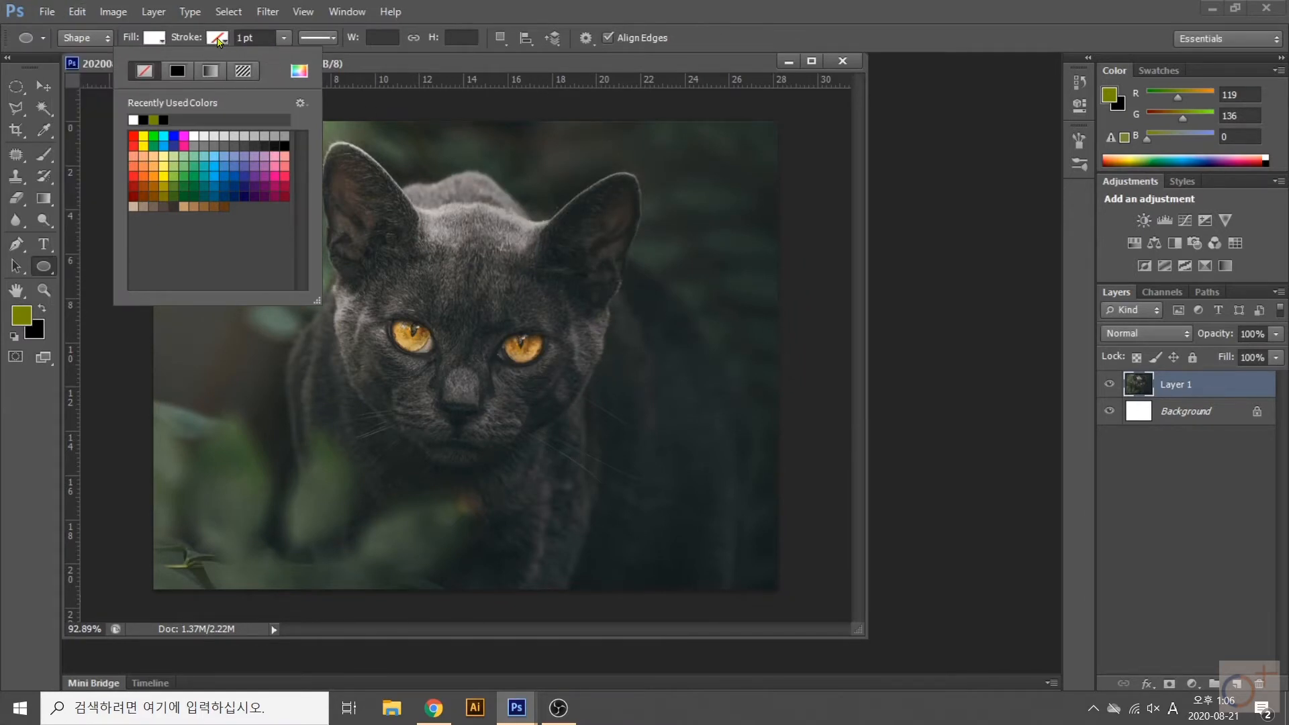
left_click(491, 67)
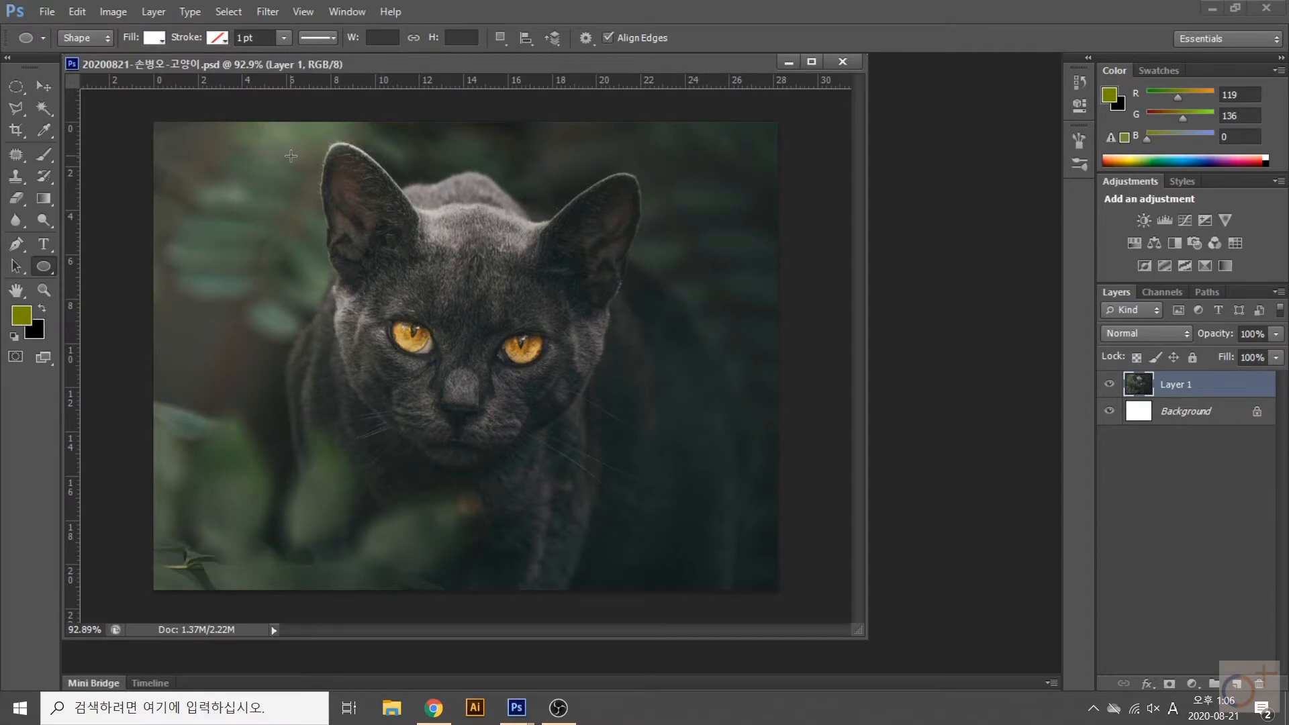
- Draw a large white circle over the cat's face and nudge it into position below the ears
left_click_drag(291, 155, 648, 548)
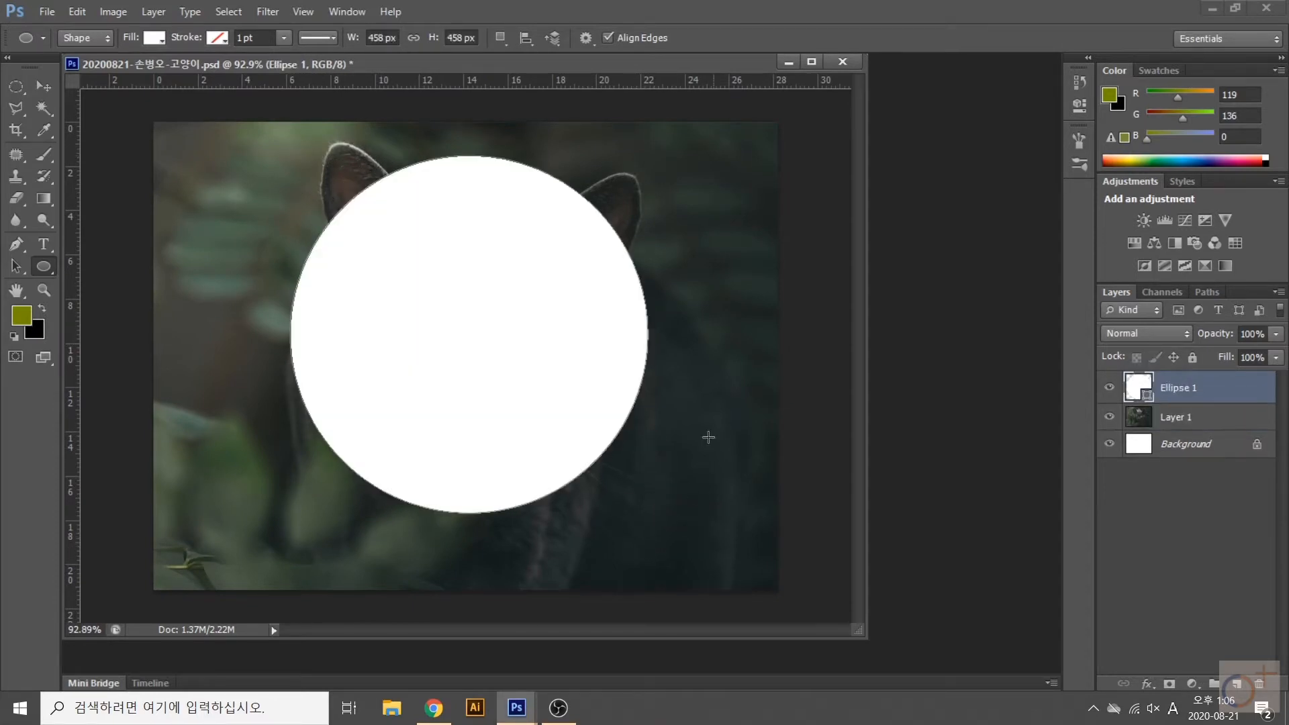
left_click(43, 86)
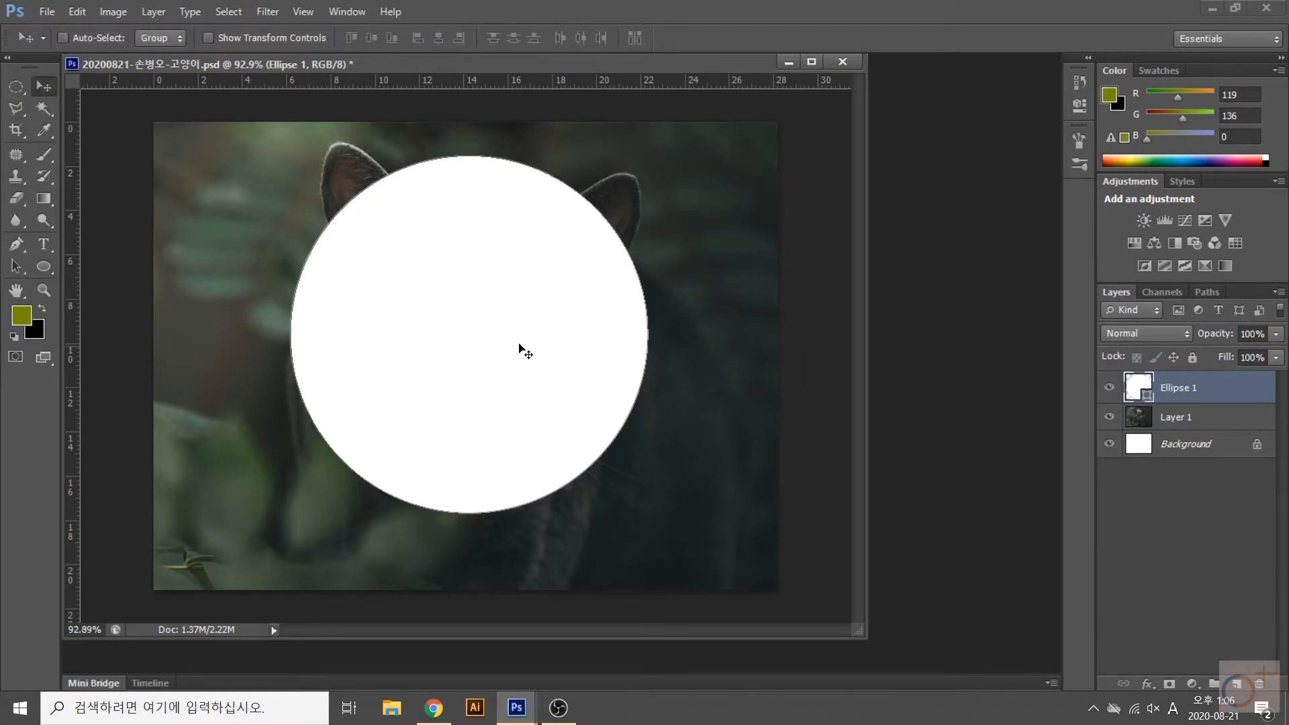
left_click_drag(530, 313, 532, 321)
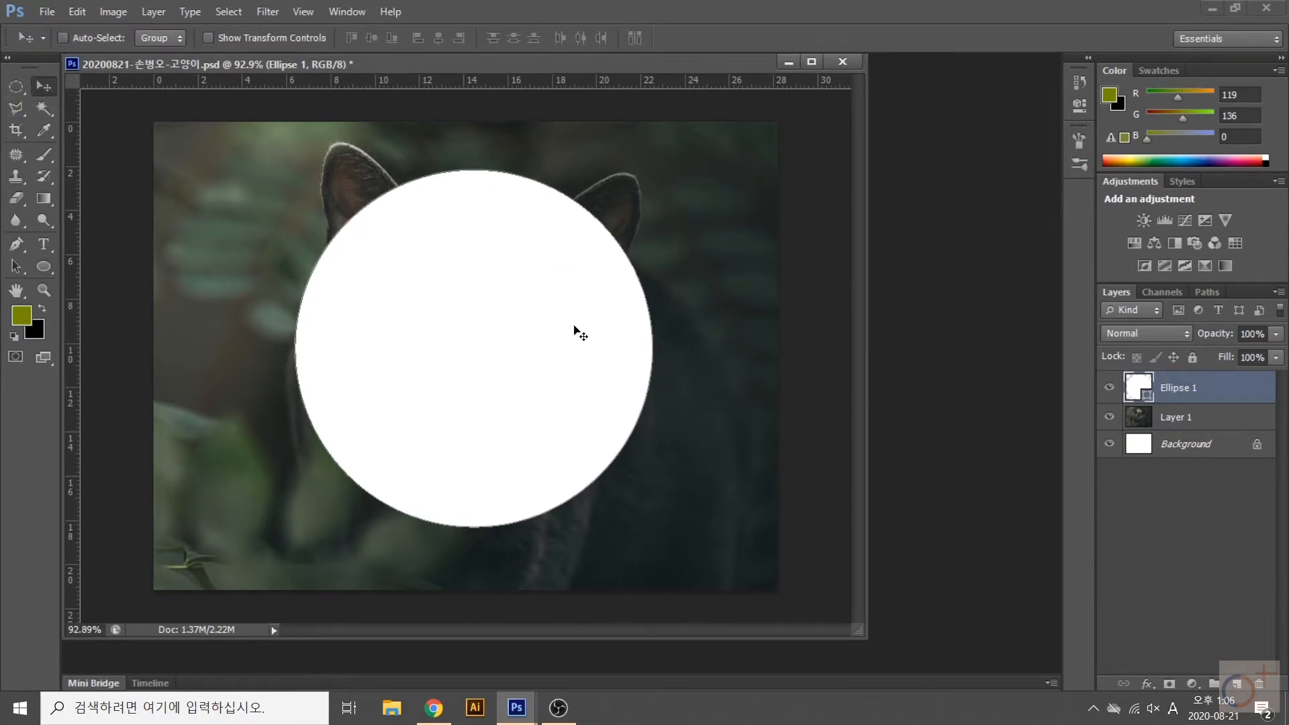
left_click_drag(547, 338, 544, 335)
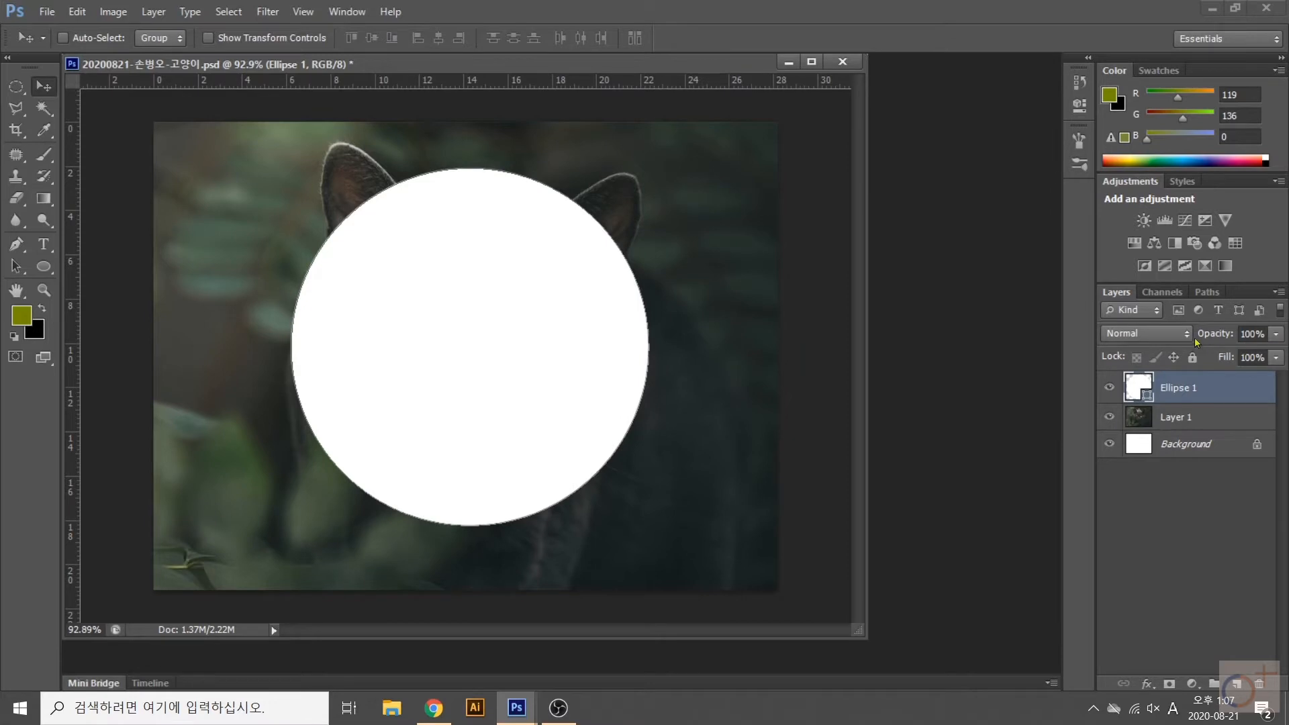
- Lower the Ellipse 1 layer's opacity to 30% and nudge the translucent circle slightly up and left
left_click(1255, 333)
left_click(1243, 333)
double_click(1255, 333)
type("50")
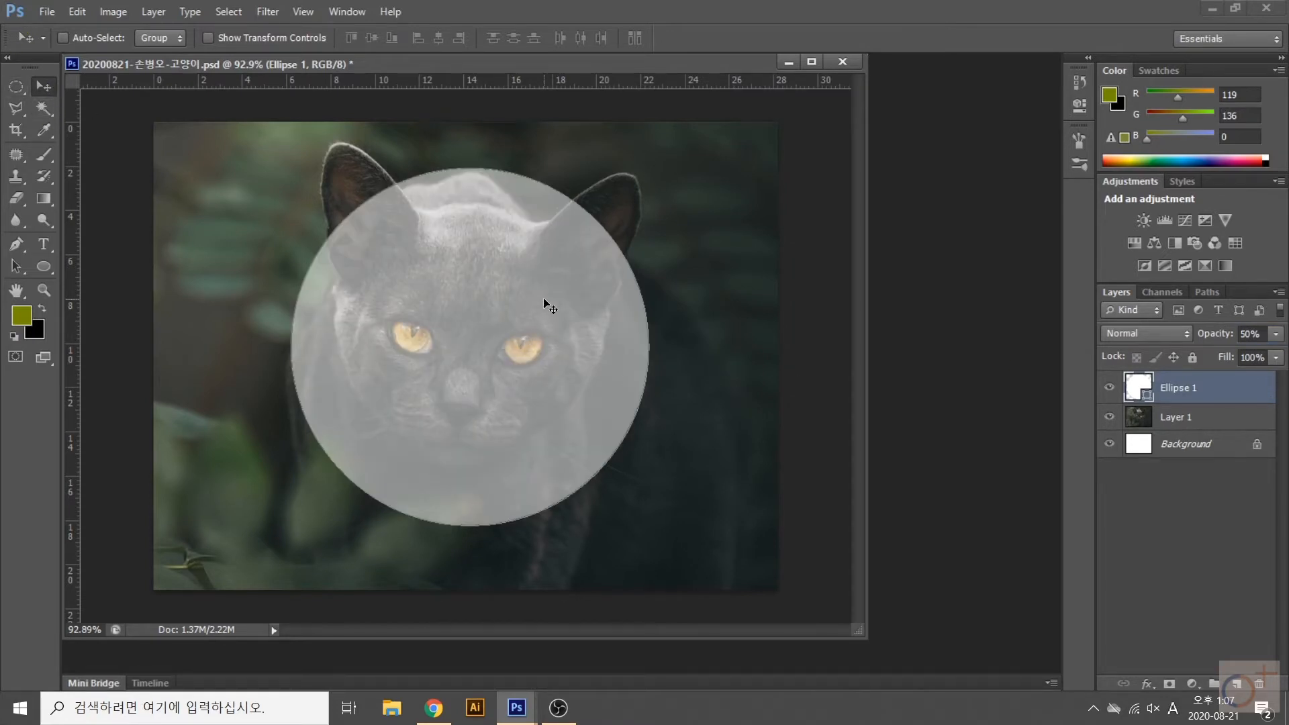
mouse_move(548, 299)
left_mouse_down()
mouse_move(546, 316)
mouse_move(546, 301)
left_mouse_up()
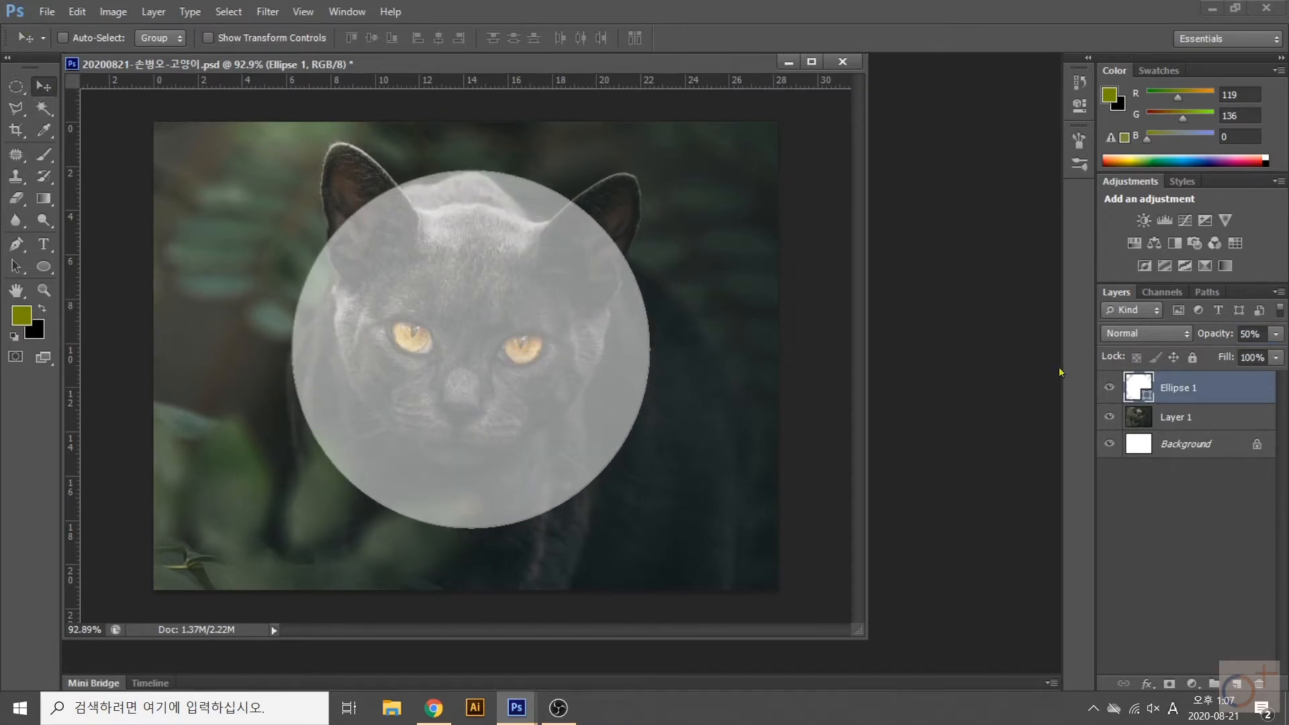
left_click(1244, 333)
type("30")
key("Return")
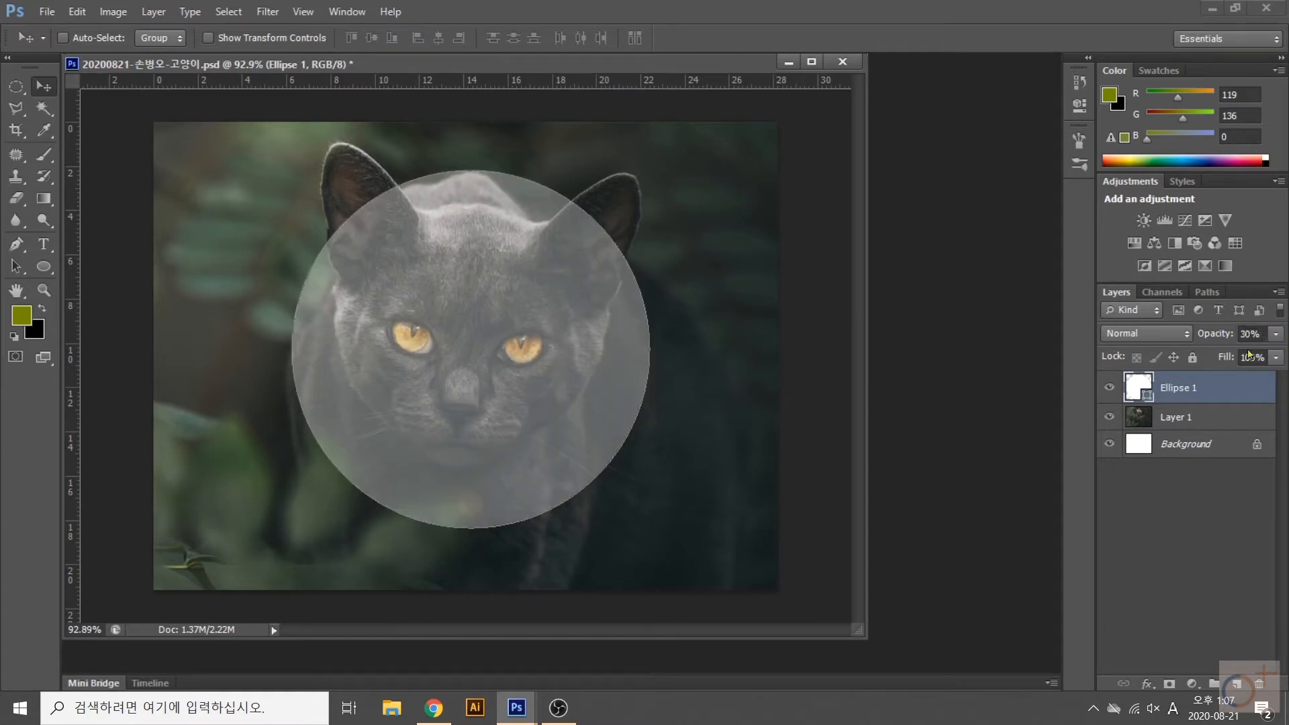
left_click_drag(555, 280, 552, 268)
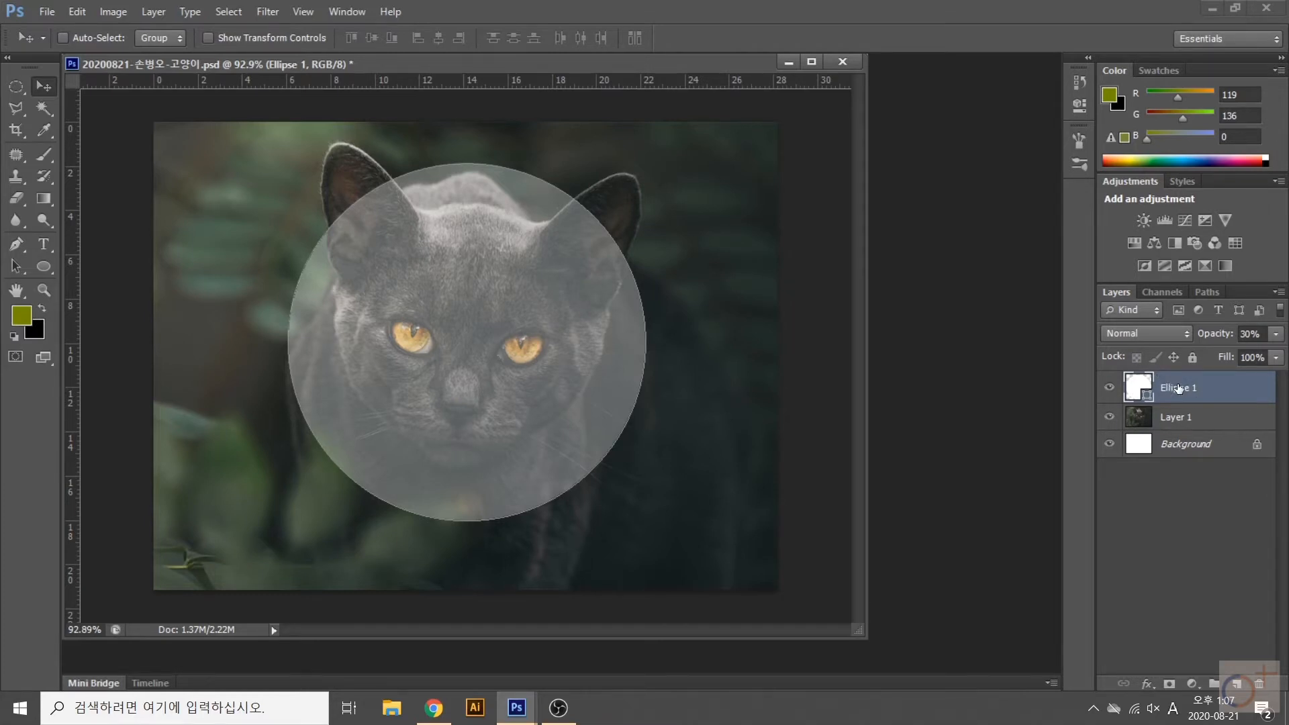
mouse_move(1180, 389)
left_mouse_down()
mouse_move(1209, 631)
mouse_move(1242, 675)
mouse_move(1201, 398)
left_mouse_up()
- Duplicate Ellipse 1 with Ctrl+J and scale the copy up to about 107%
key("ctrl+j")
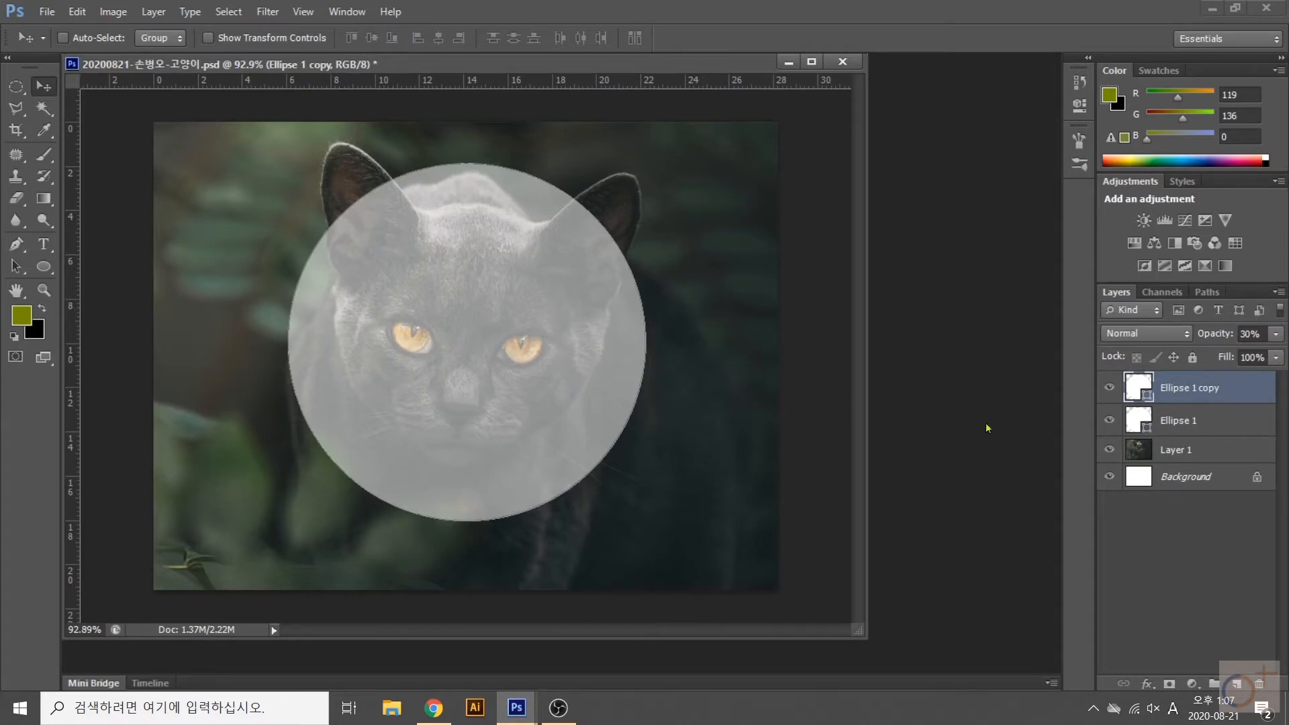
key("ctrl+t")
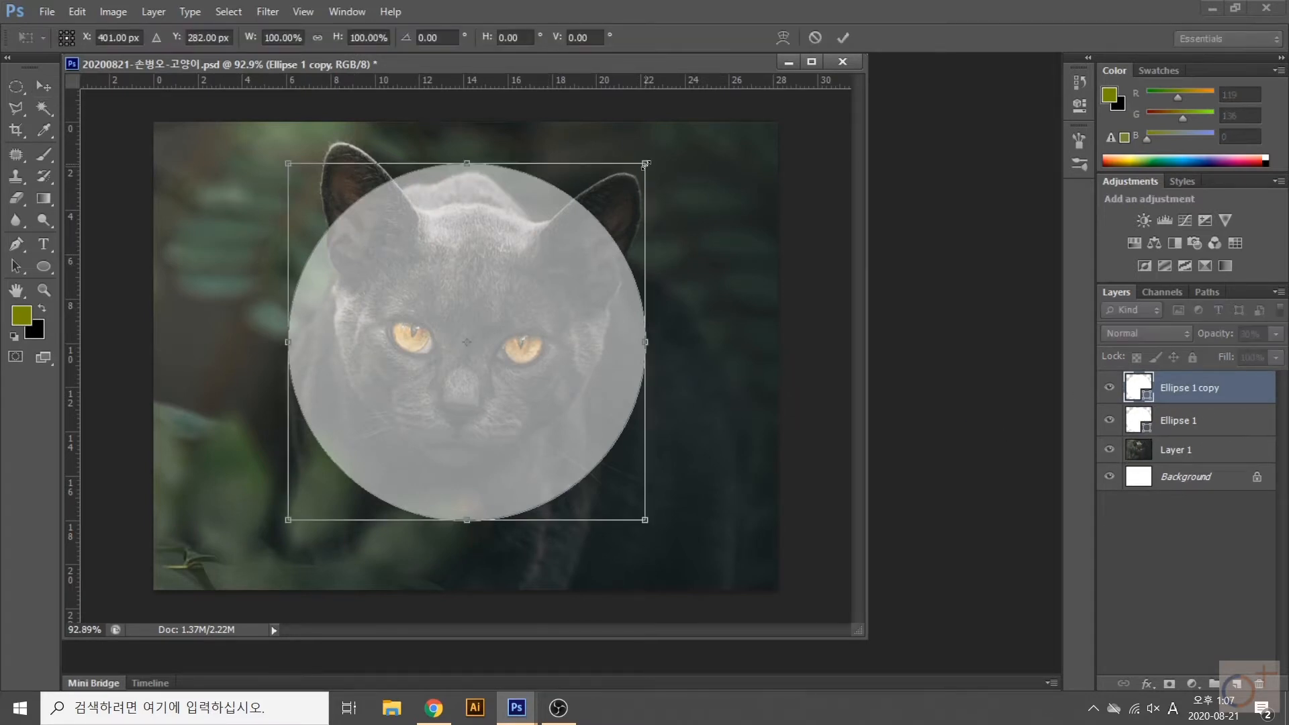
left_click_drag(644, 164, 658, 151)
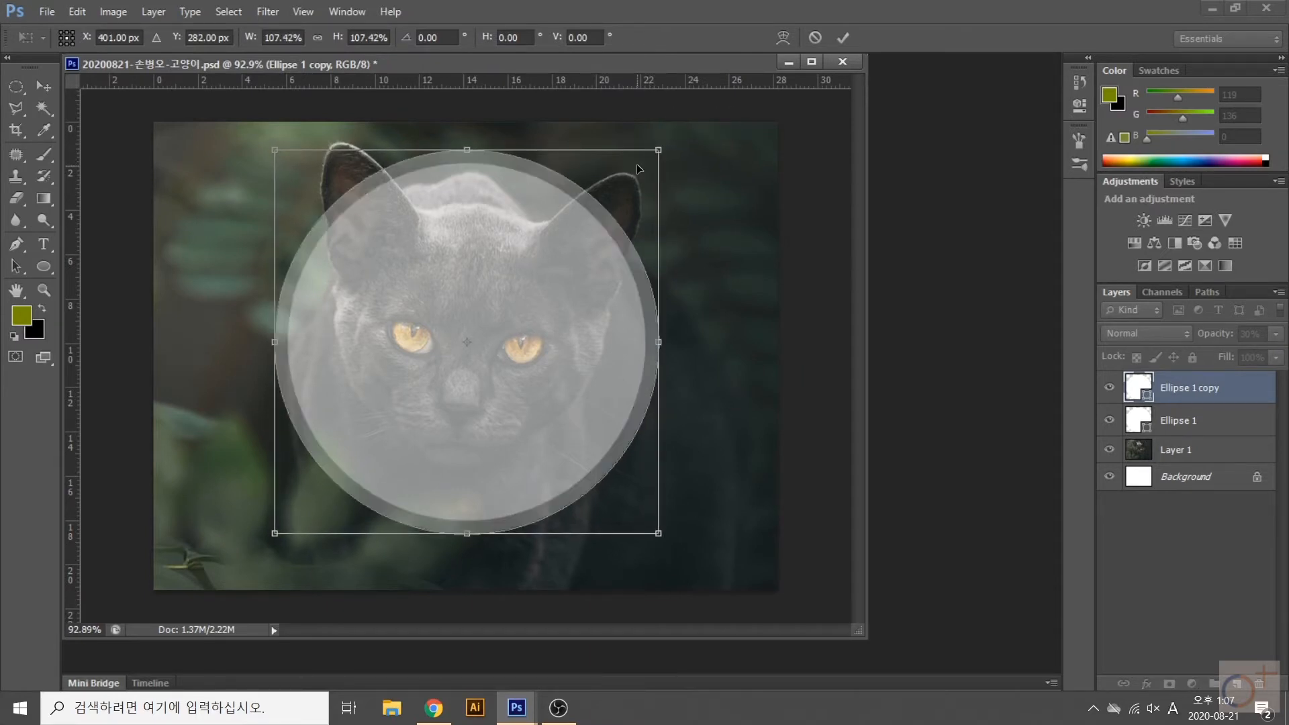
key("Return")
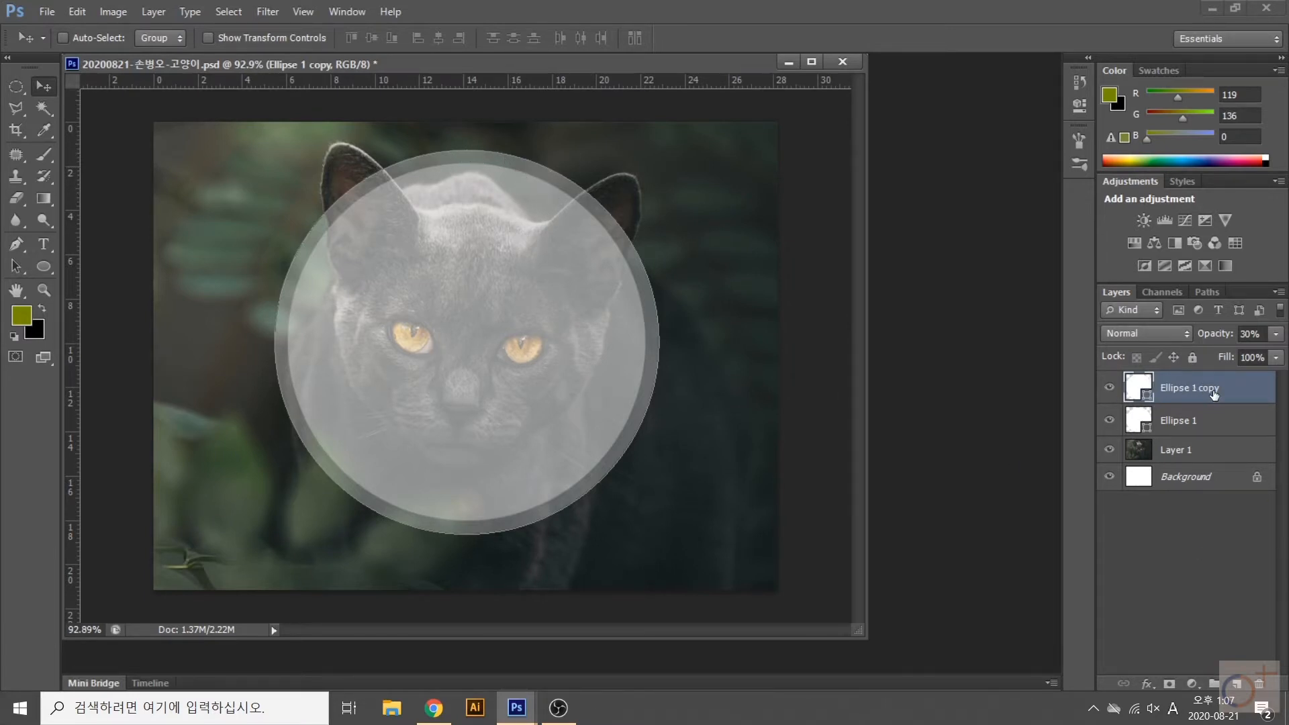
- Bring up the shape tools list to return to the Ellipse tool
right_click(45, 268)
right_click(45, 268)
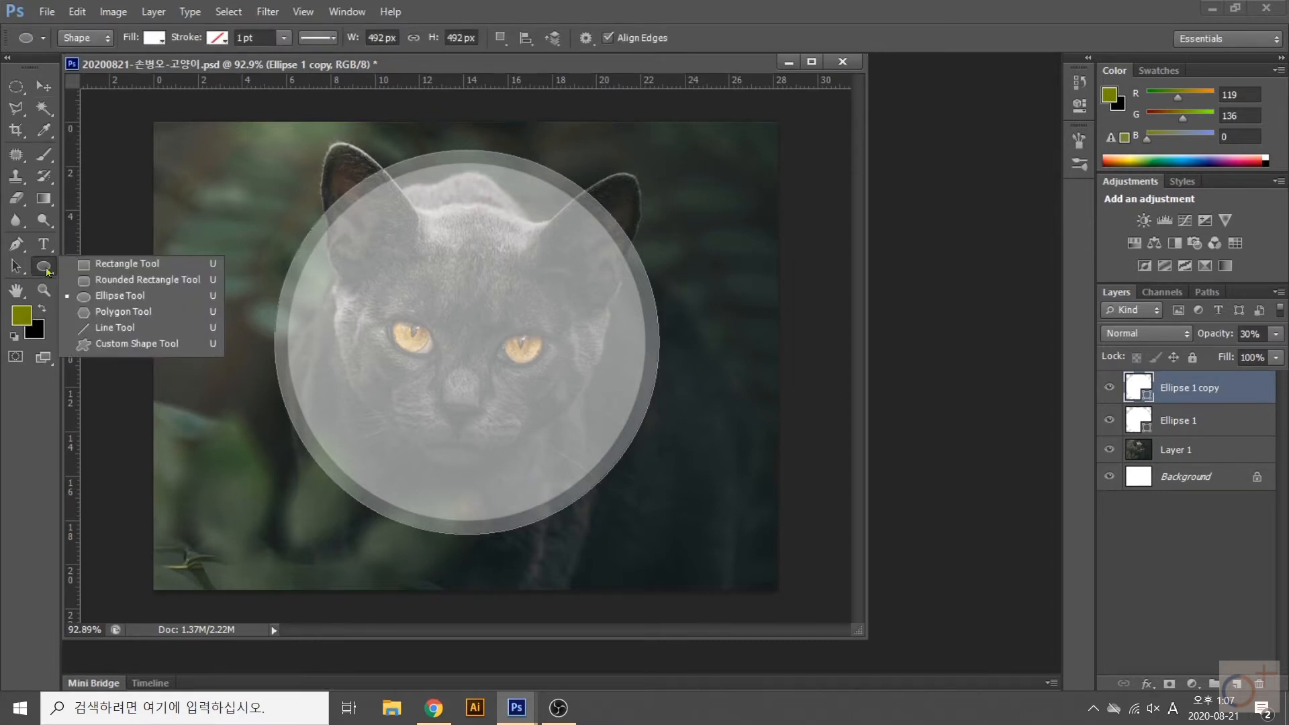
right_click(43, 267)
- Give the Ellipse 1 copy no fill and a 10 pt white stroke, forming a ring
left_click(228, 12)
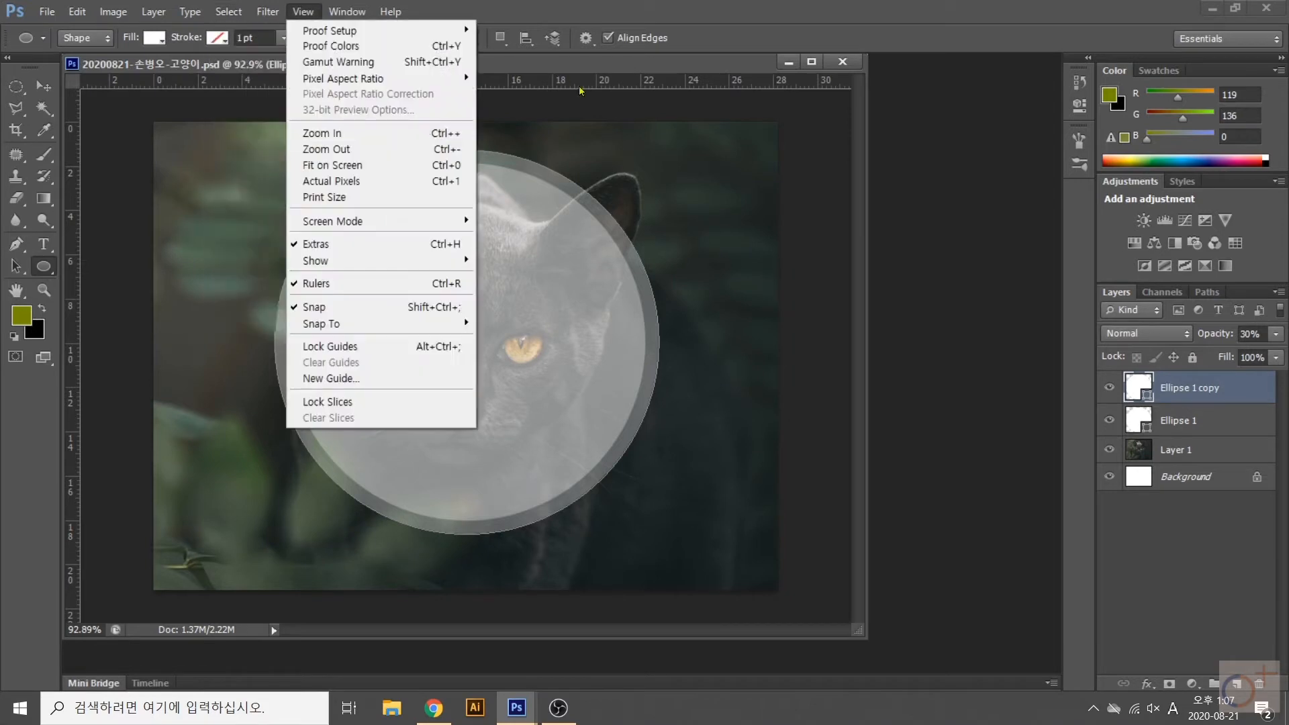
left_click(540, 7)
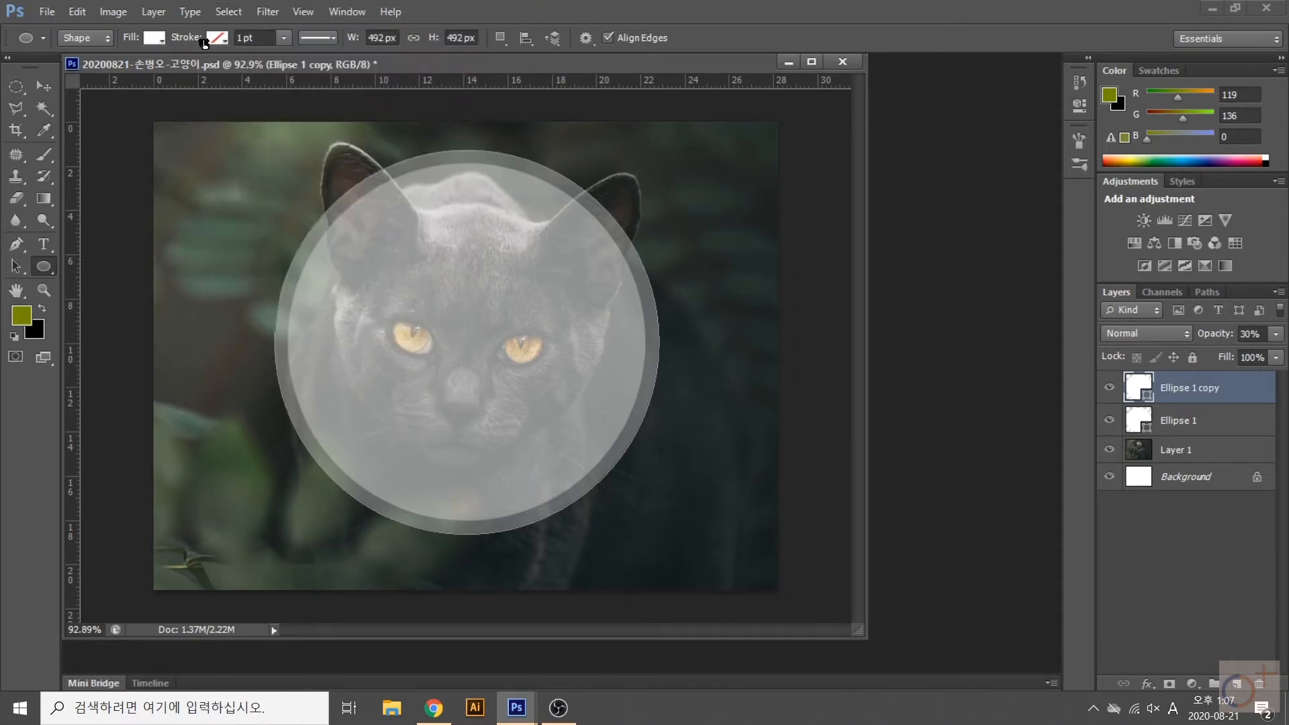
left_click(154, 38)
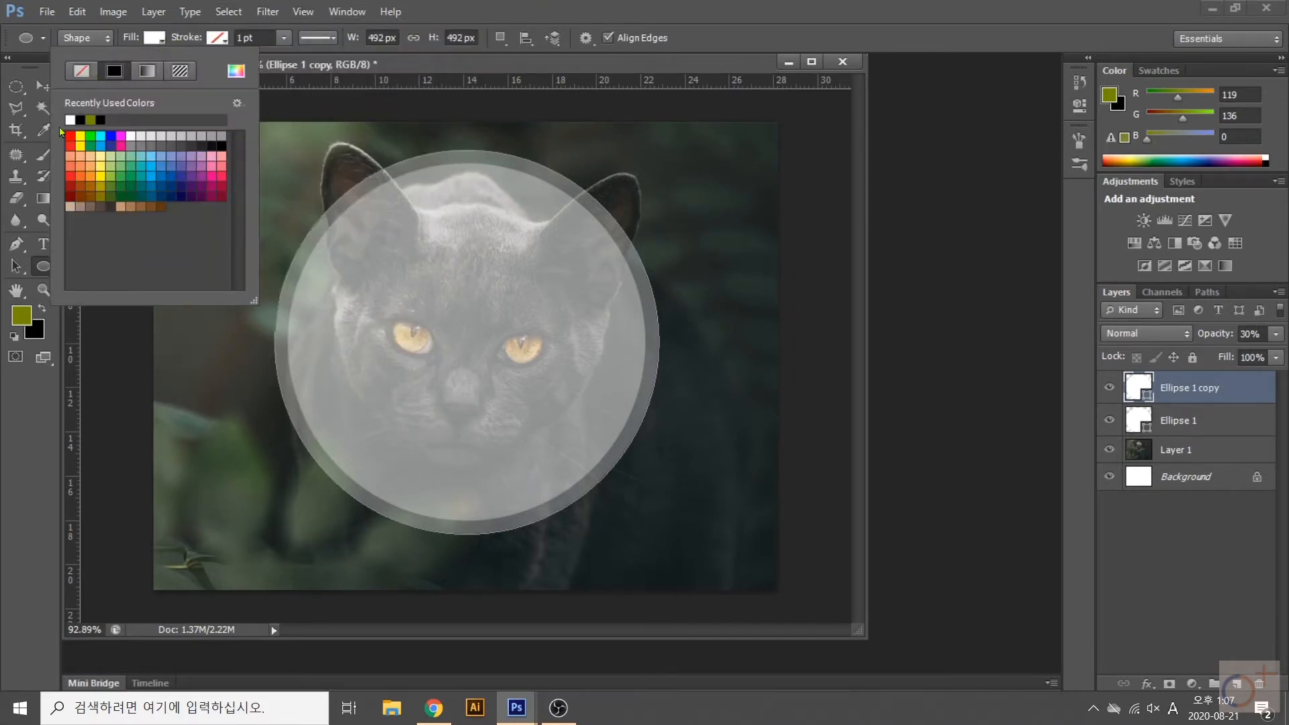
left_click(81, 70)
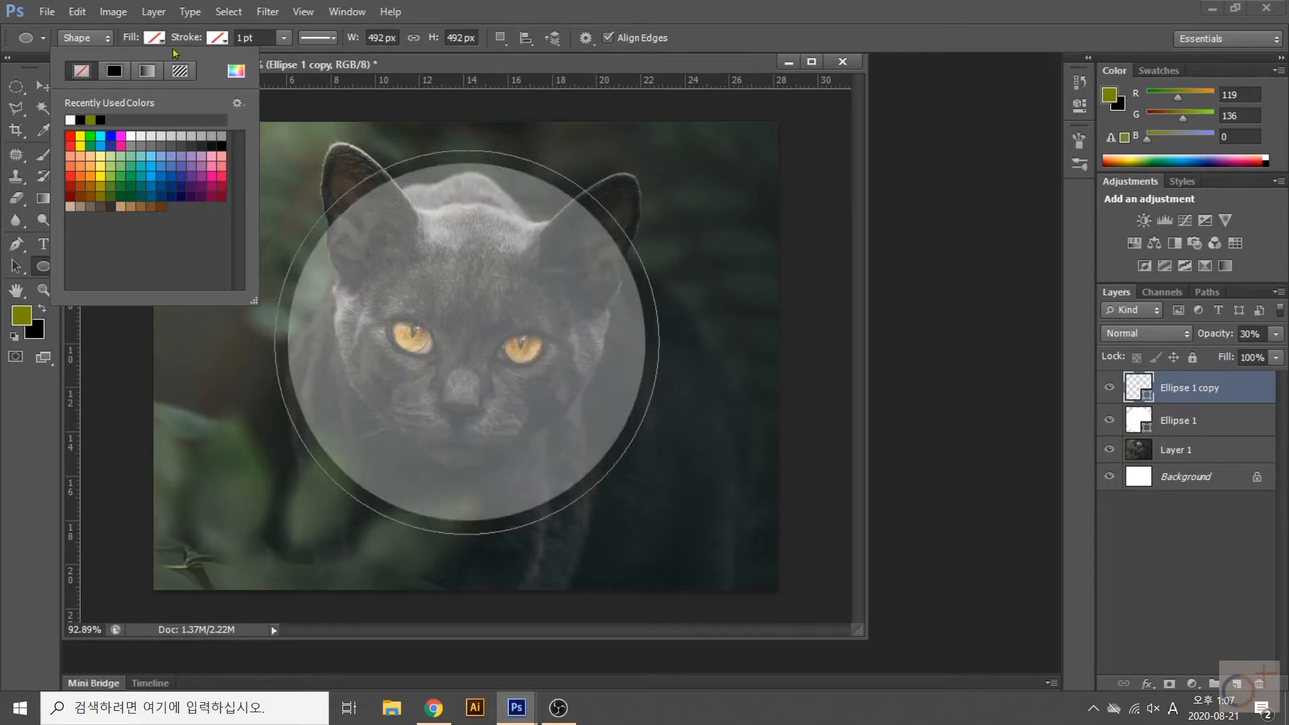
left_click(218, 42)
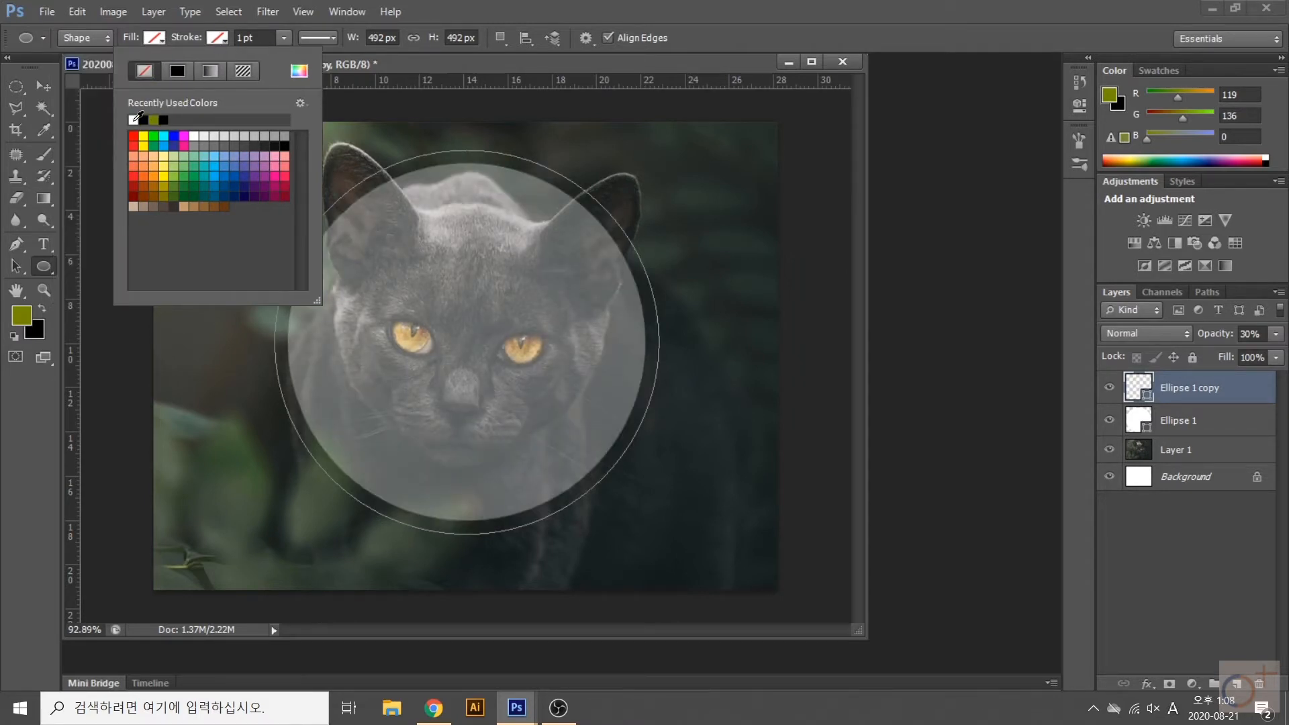
left_click(134, 119)
left_click(259, 38)
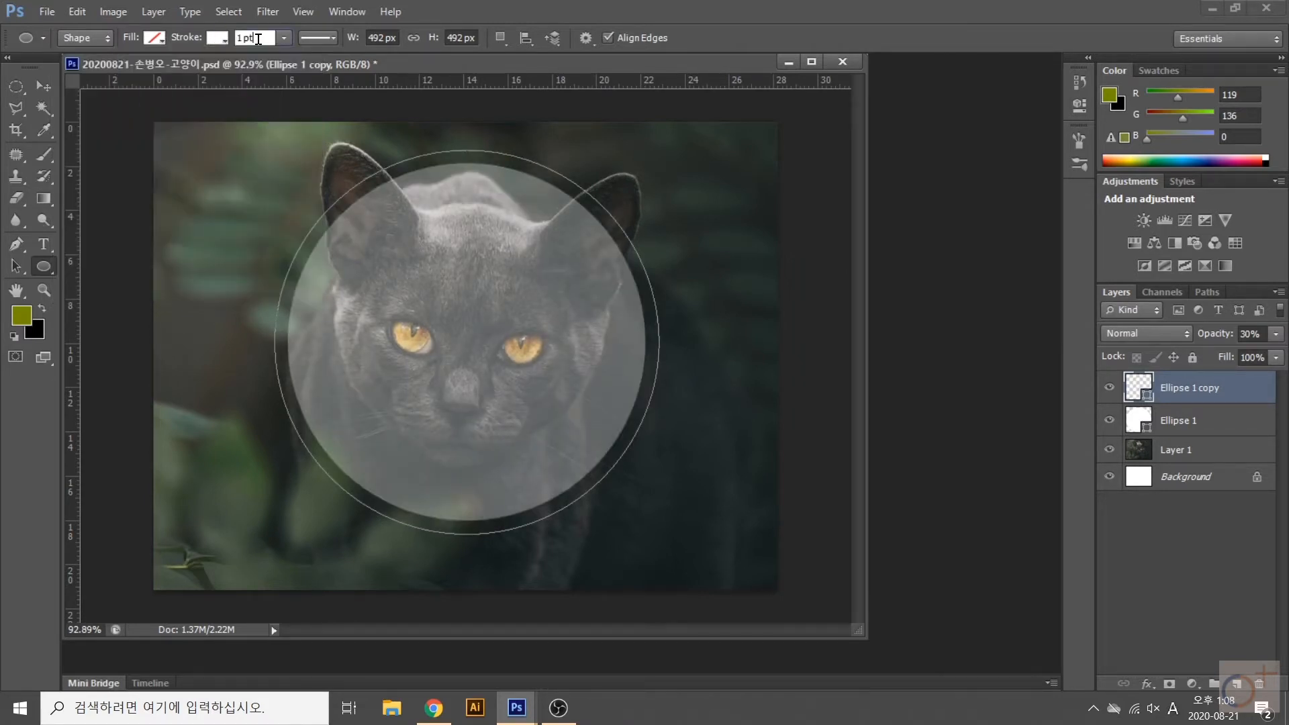
key("Return")
type("10")
key("Return")
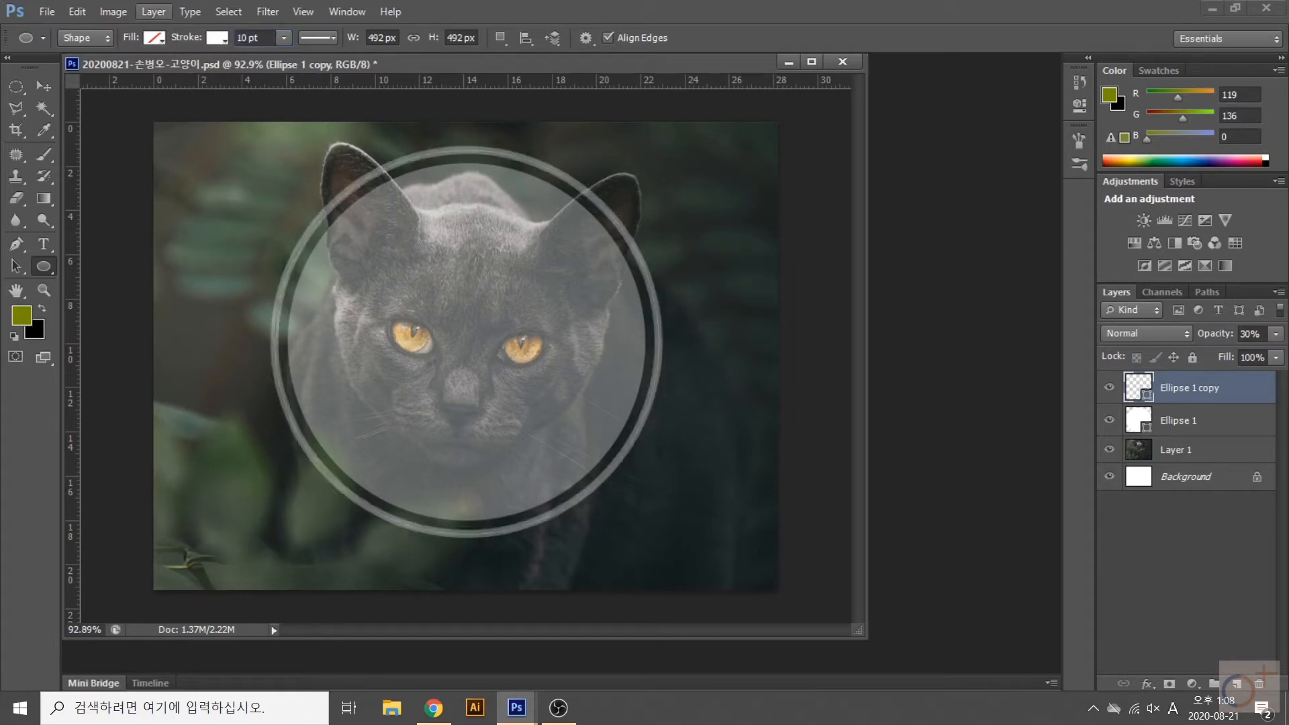
left_click(42, 84)
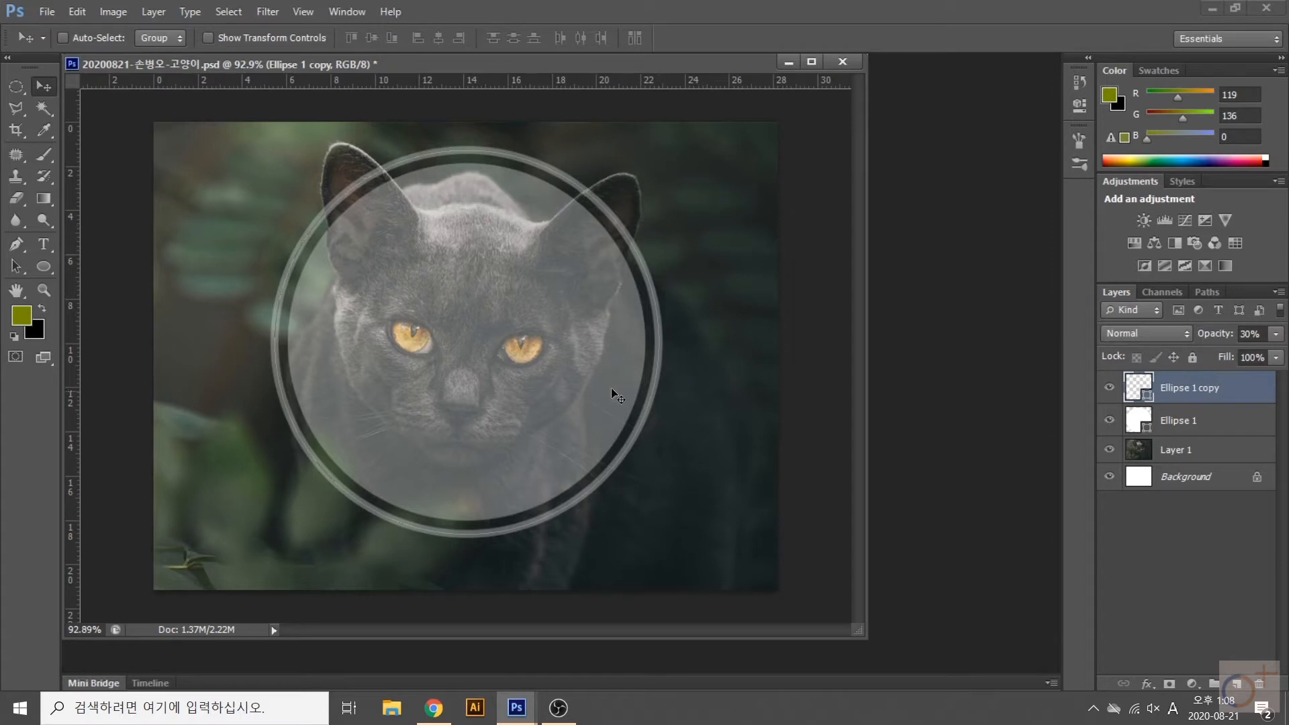
- Check the Ellipse 1 and Ellipse 1 copy layers, then deselect all layers
left_click(1205, 422)
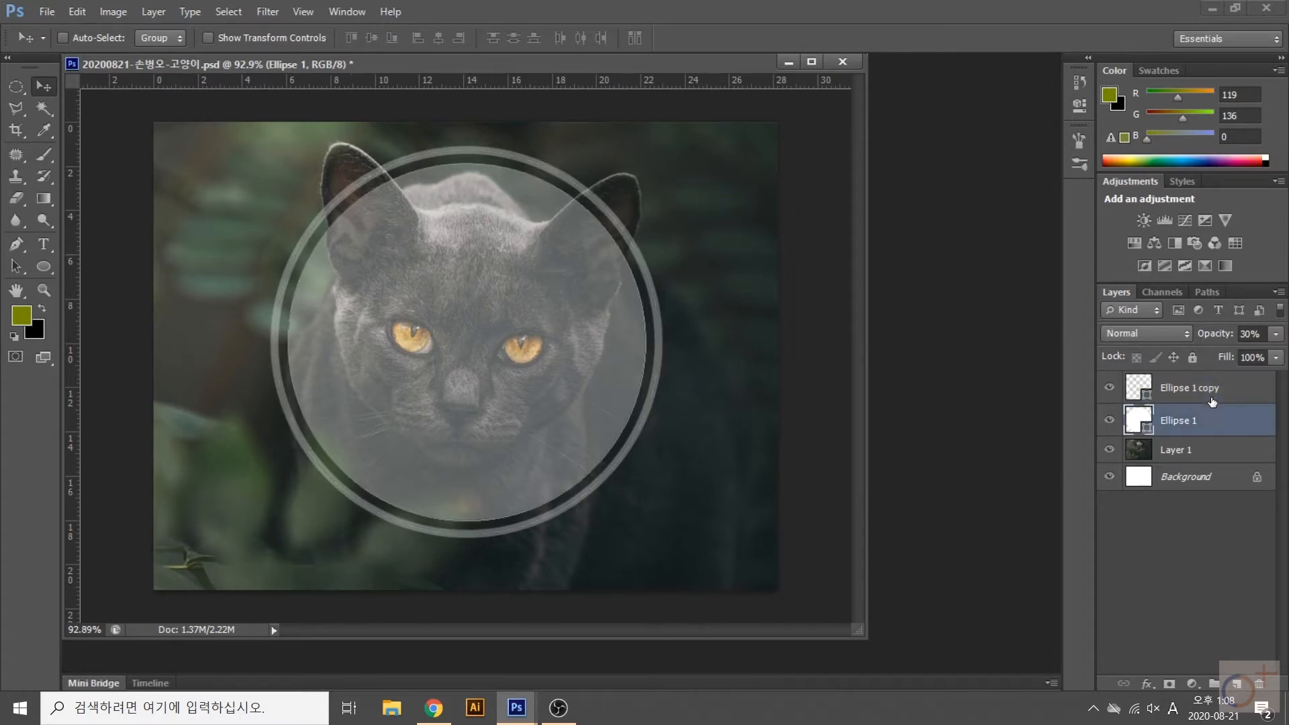
left_click(1205, 384)
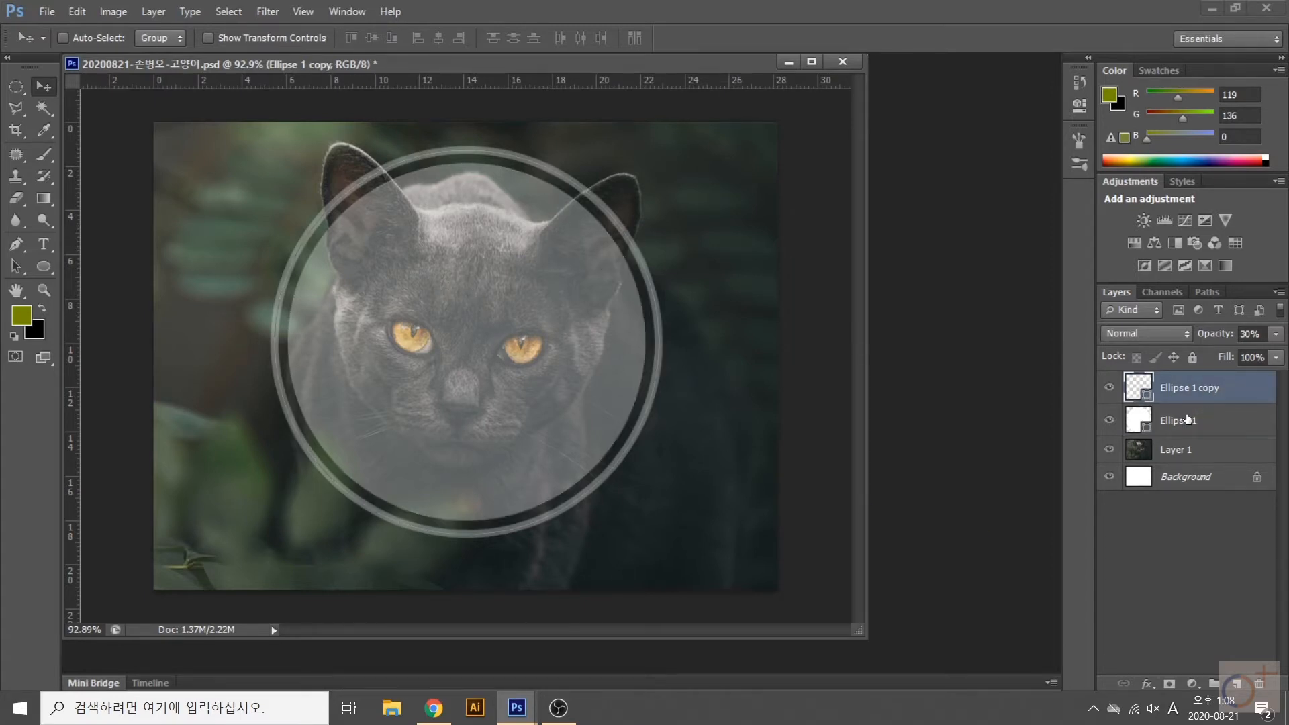
left_click(45, 263)
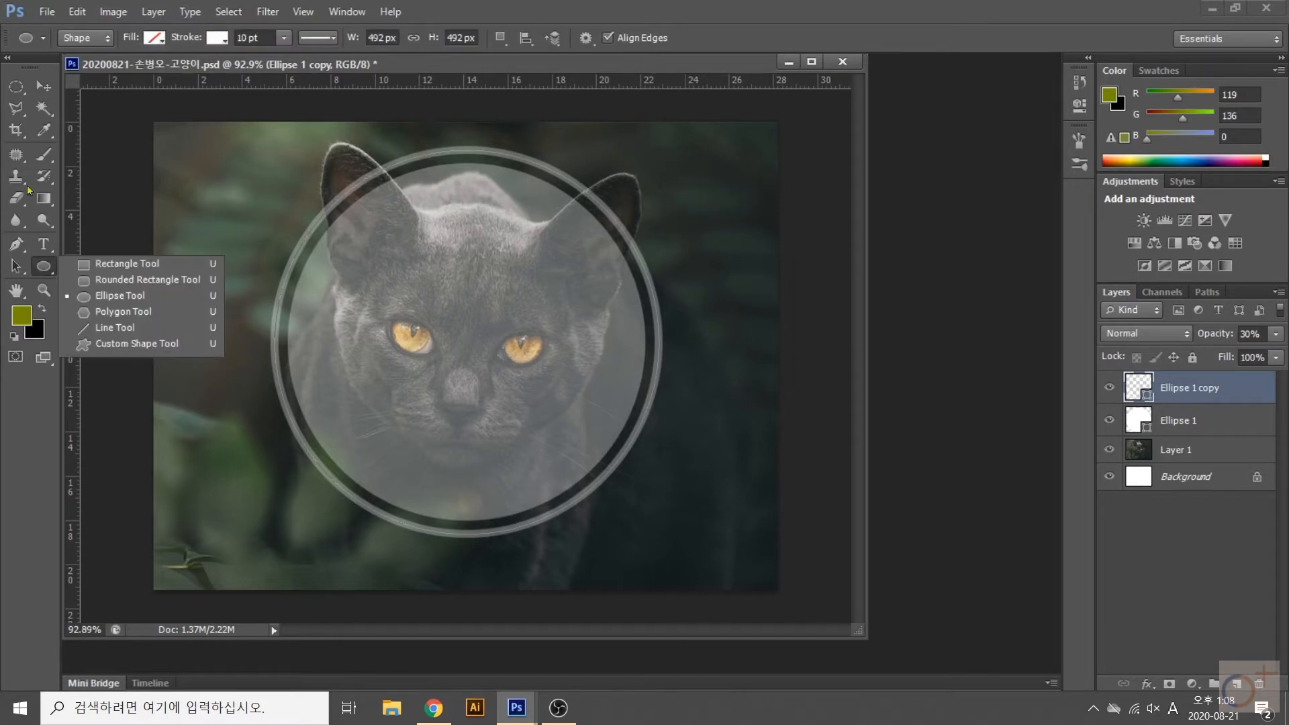
left_click(1194, 430)
left_click(1208, 393)
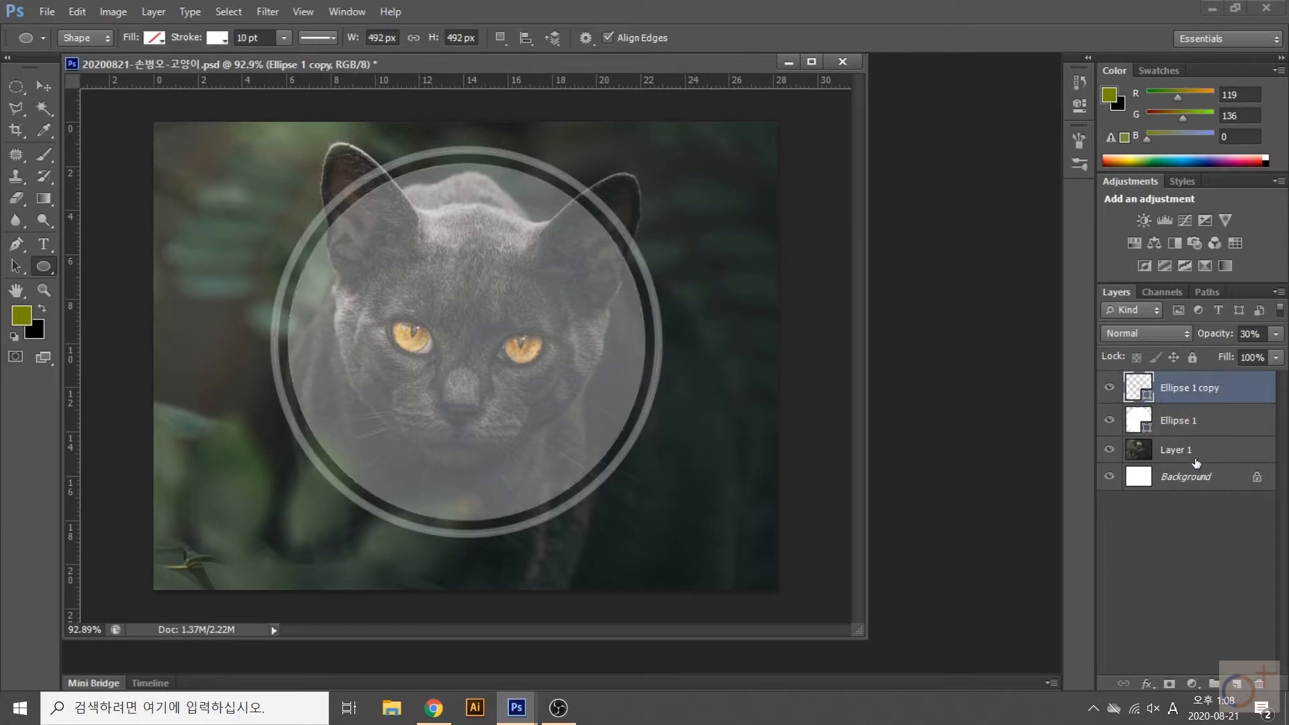
left_click(1145, 532)
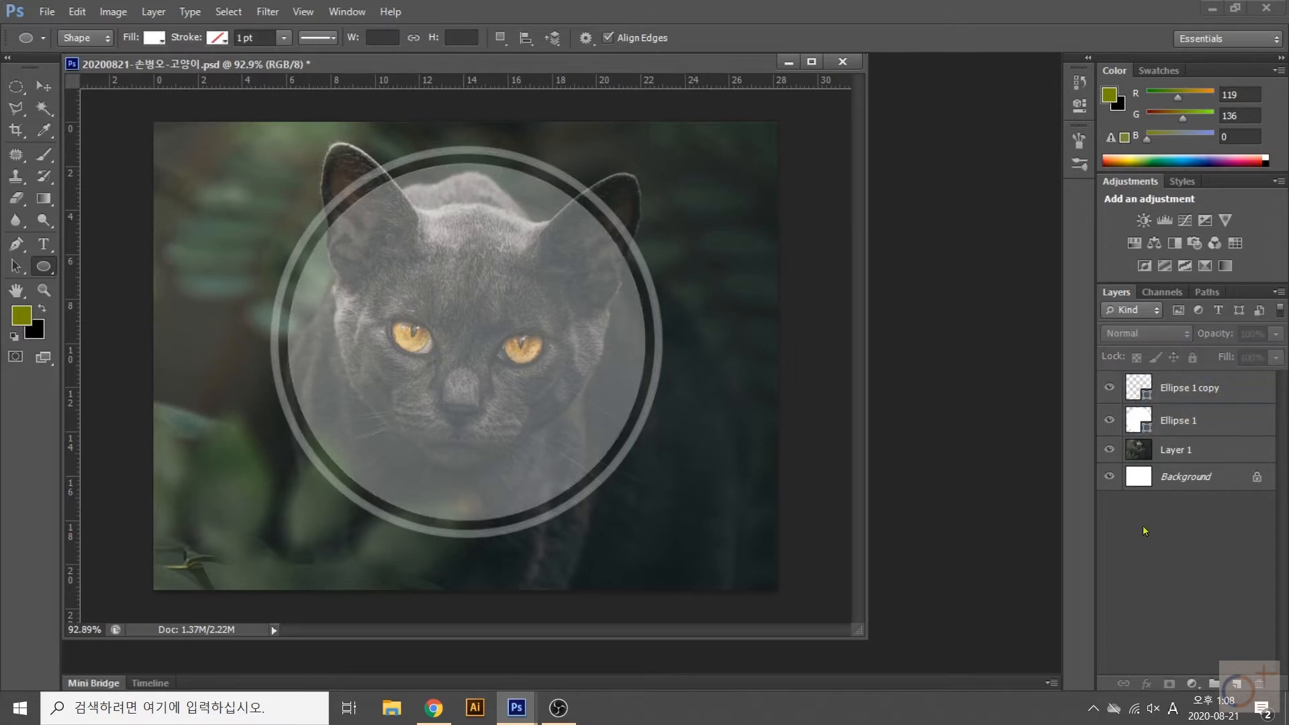
- Choose the Horizontal Type tool with the 돋움체 font at 30 pt
left_click(65, 241)
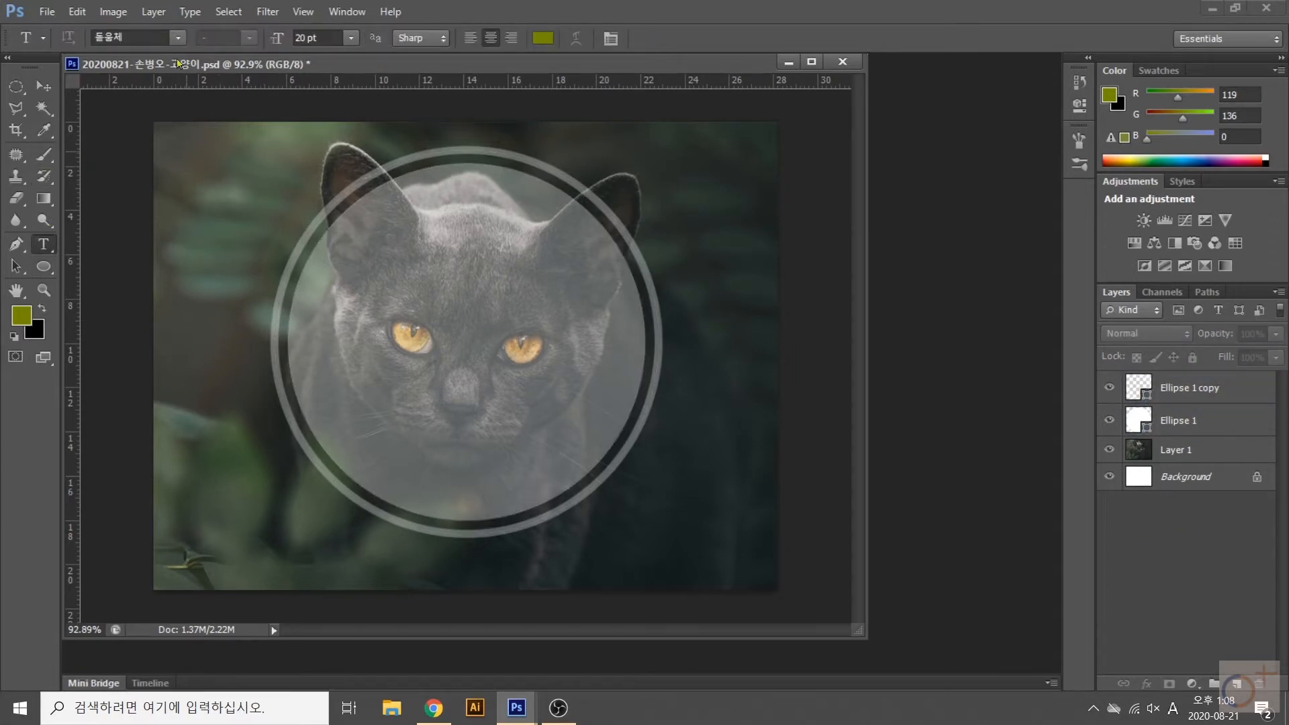
left_click(178, 39)
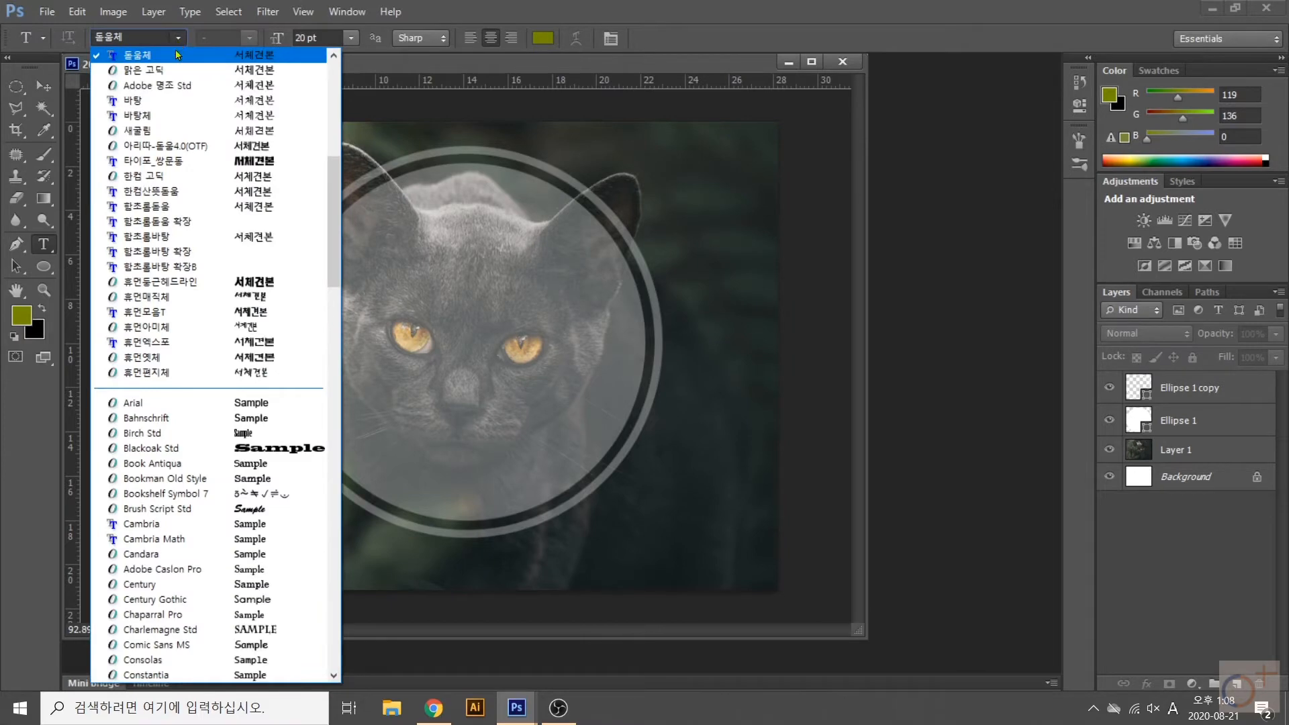
left_click(178, 53)
left_click(178, 38)
scroll(147, 107, "up", 1)
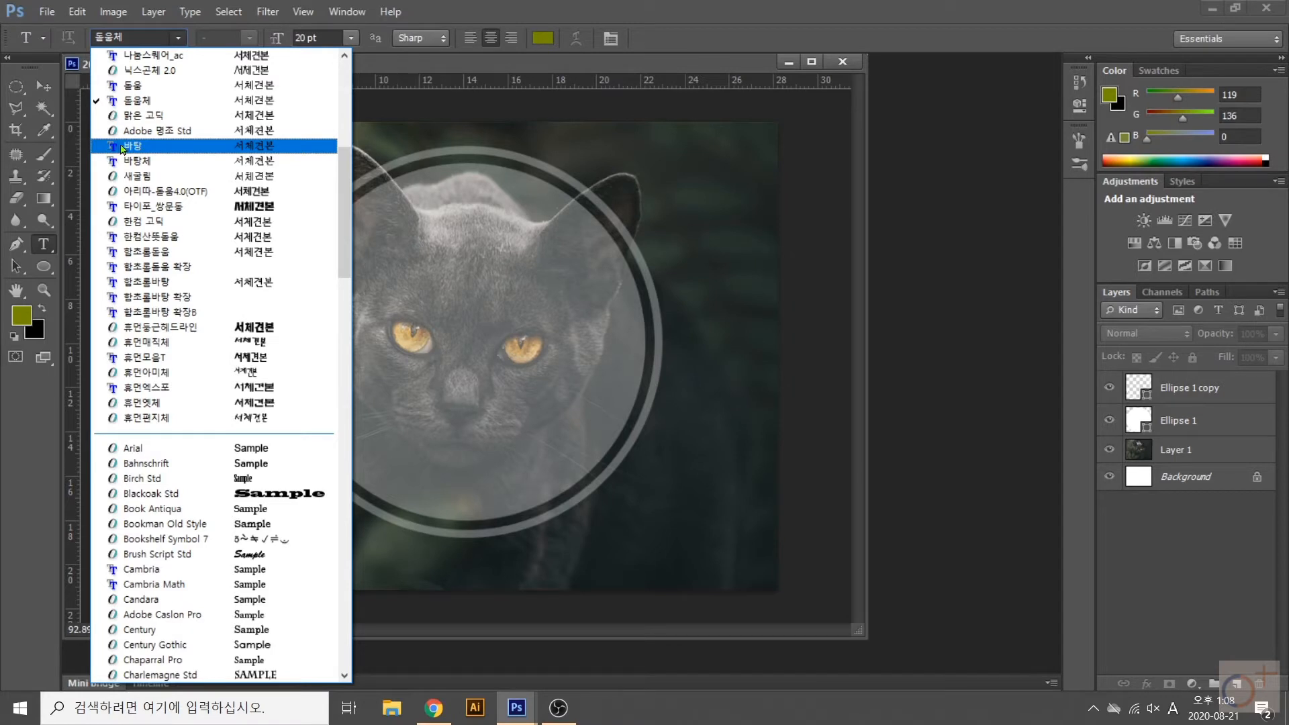
left_click(262, 100)
left_click(322, 38)
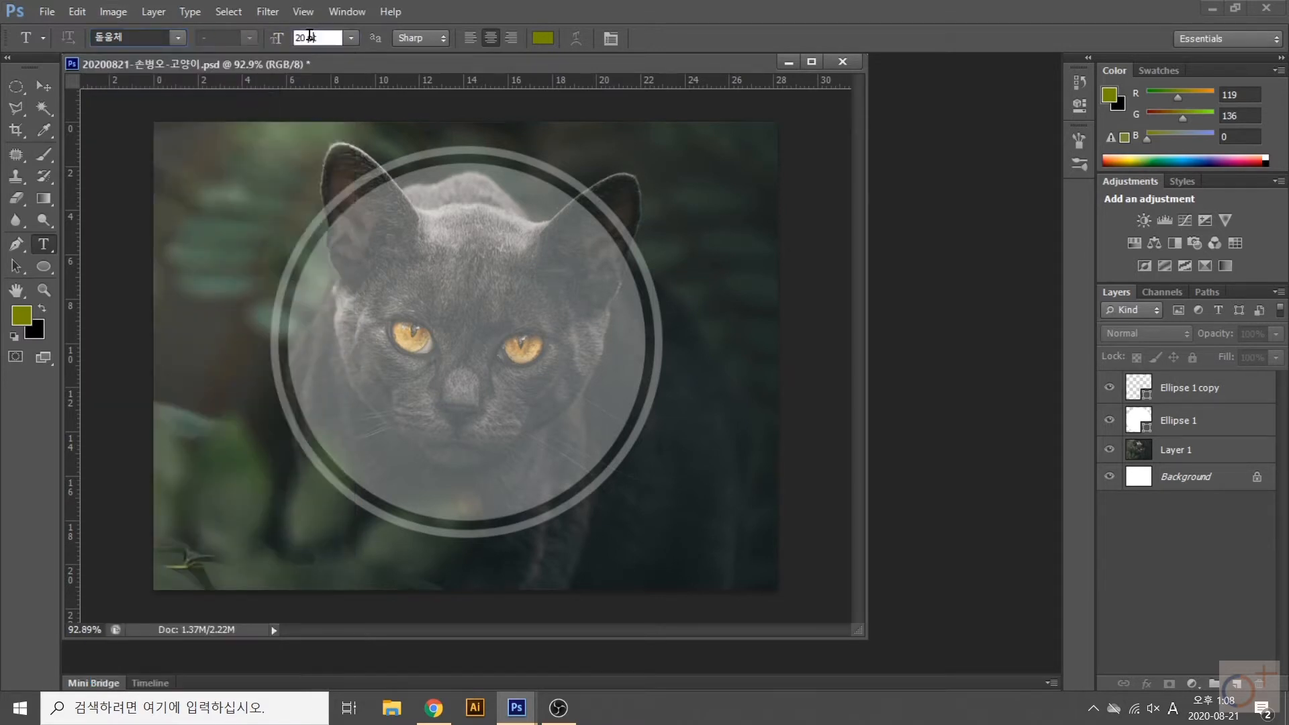
type("30")
key("Return")
- Set the text colour to black (000000) in the Color Picker
left_click(544, 38)
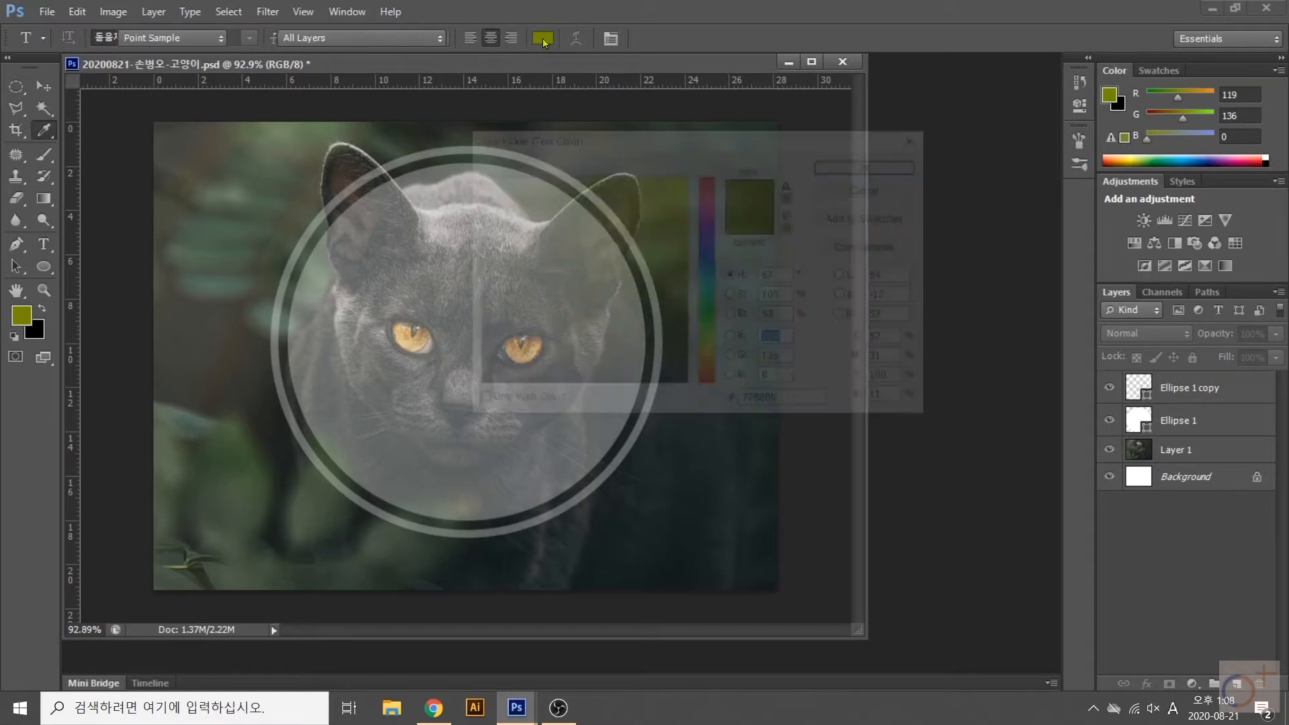
mouse_move(617, 250)
left_mouse_down()
mouse_move(671, 368)
mouse_move(584, 276)
mouse_move(613, 230)
mouse_move(707, 412)
left_mouse_up()
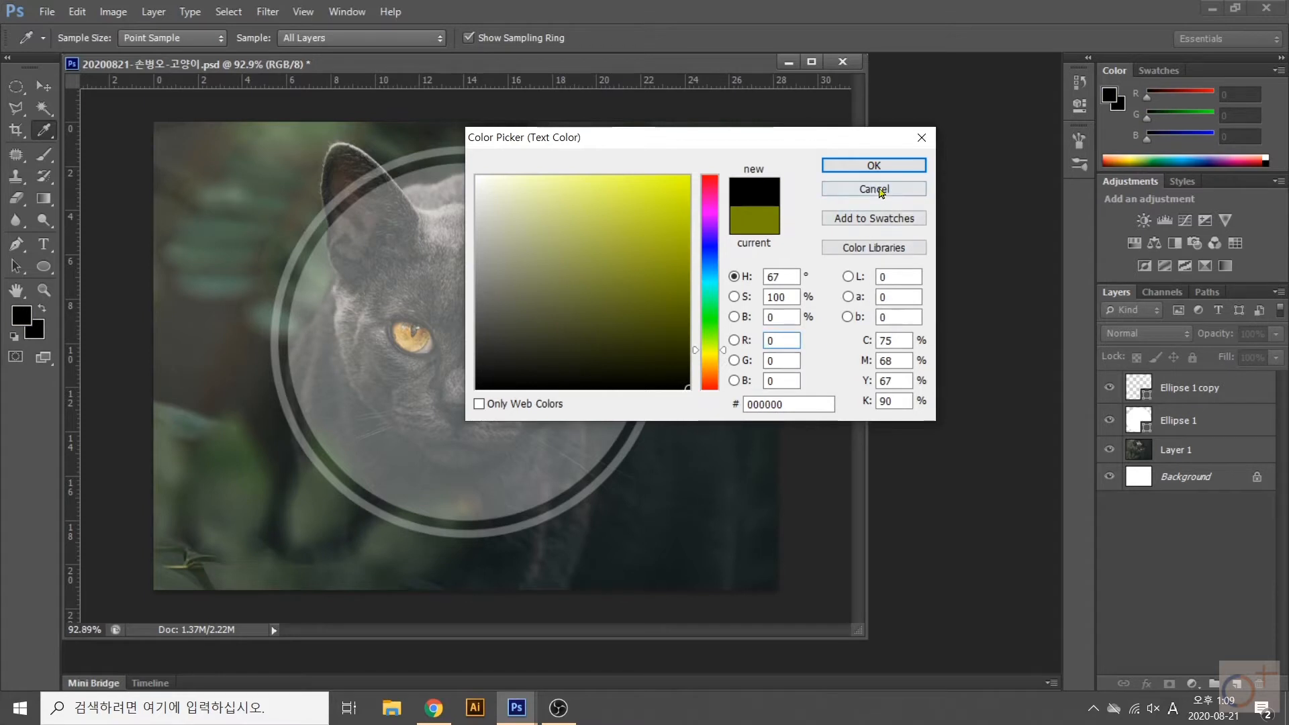
left_click(871, 166)
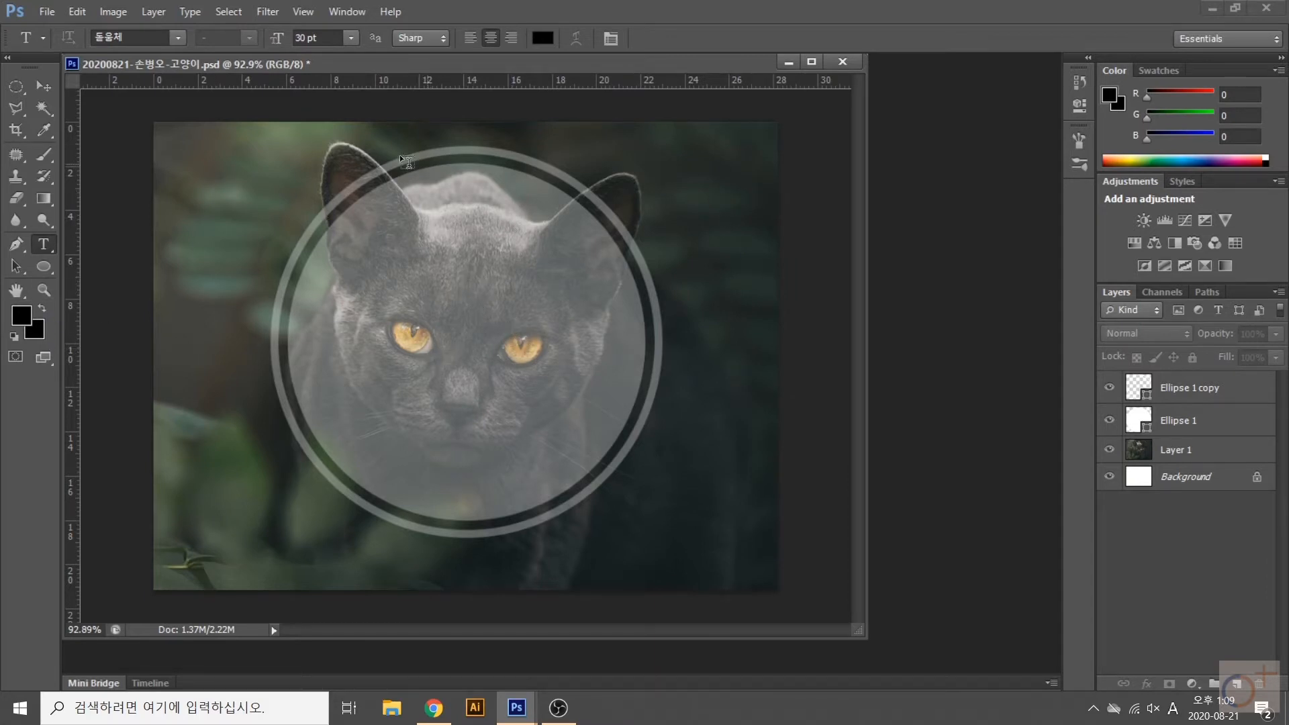
- Type the caption 생선은 맛있어 and drag it into the circle below the cat's nose
left_click(194, 172)
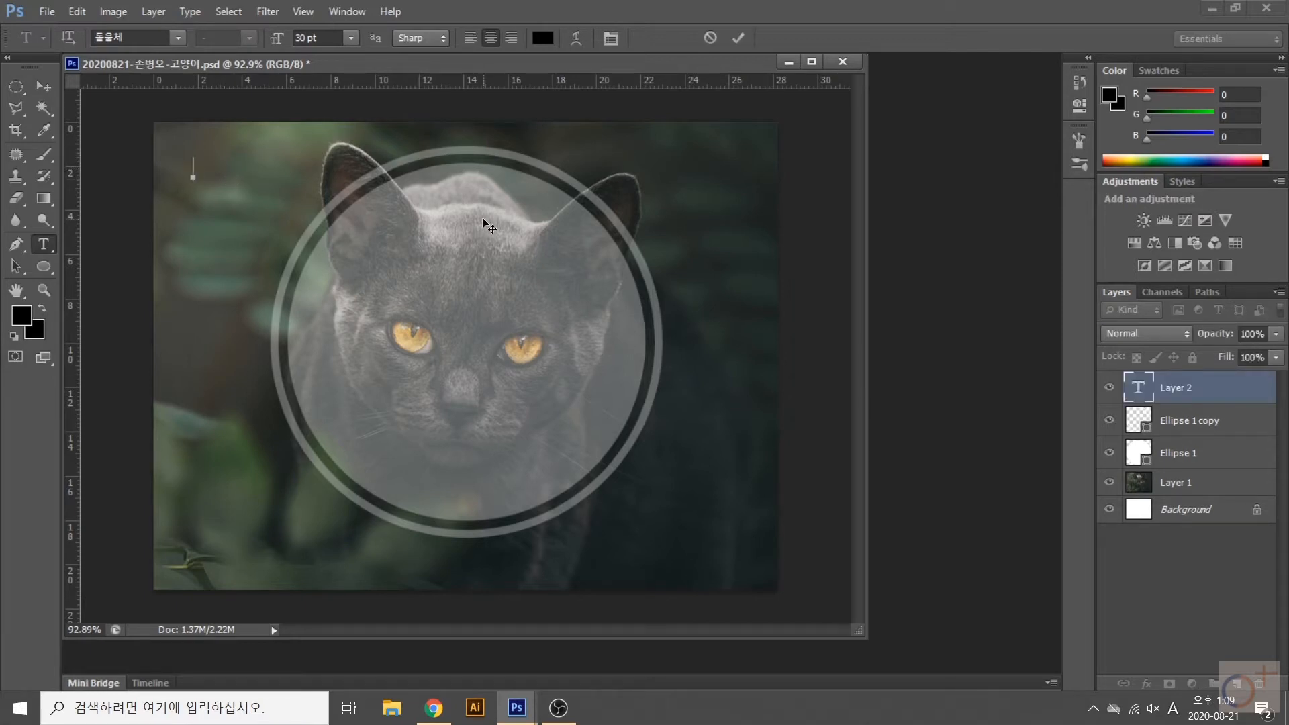
key("Hangul")
type("선은 ")
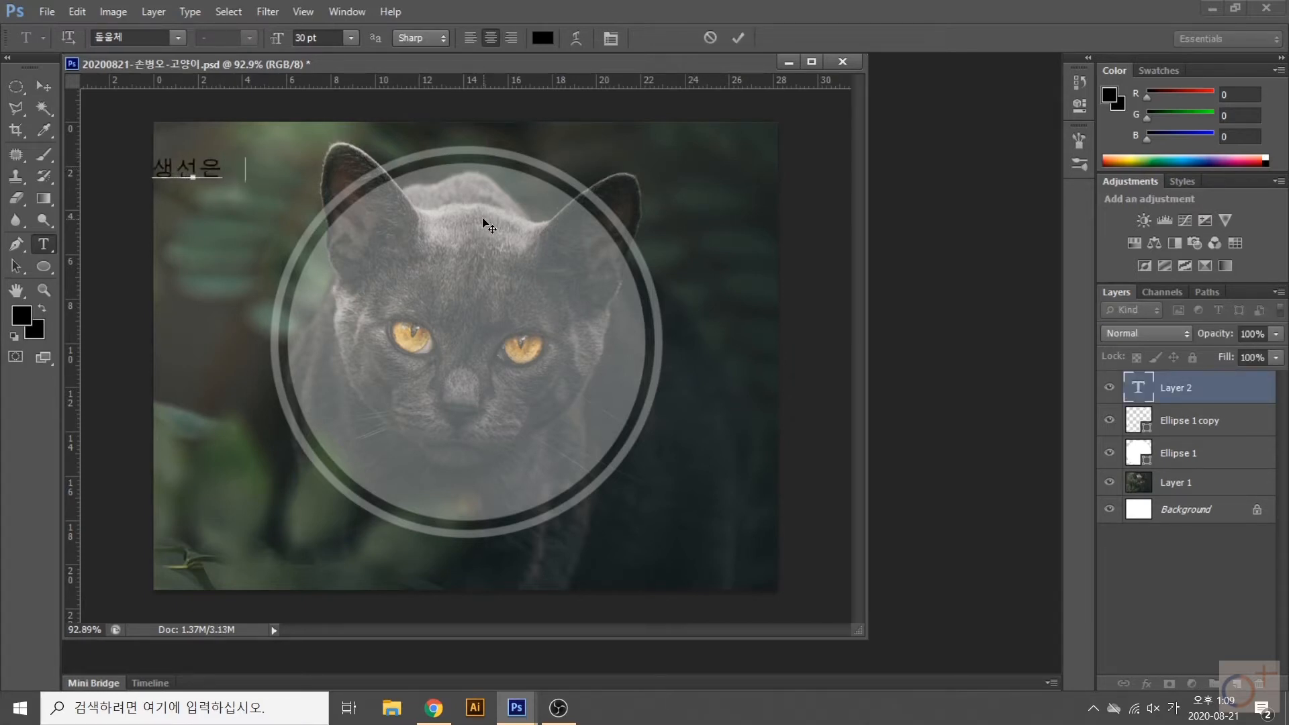
type("맛ㅇ있어")
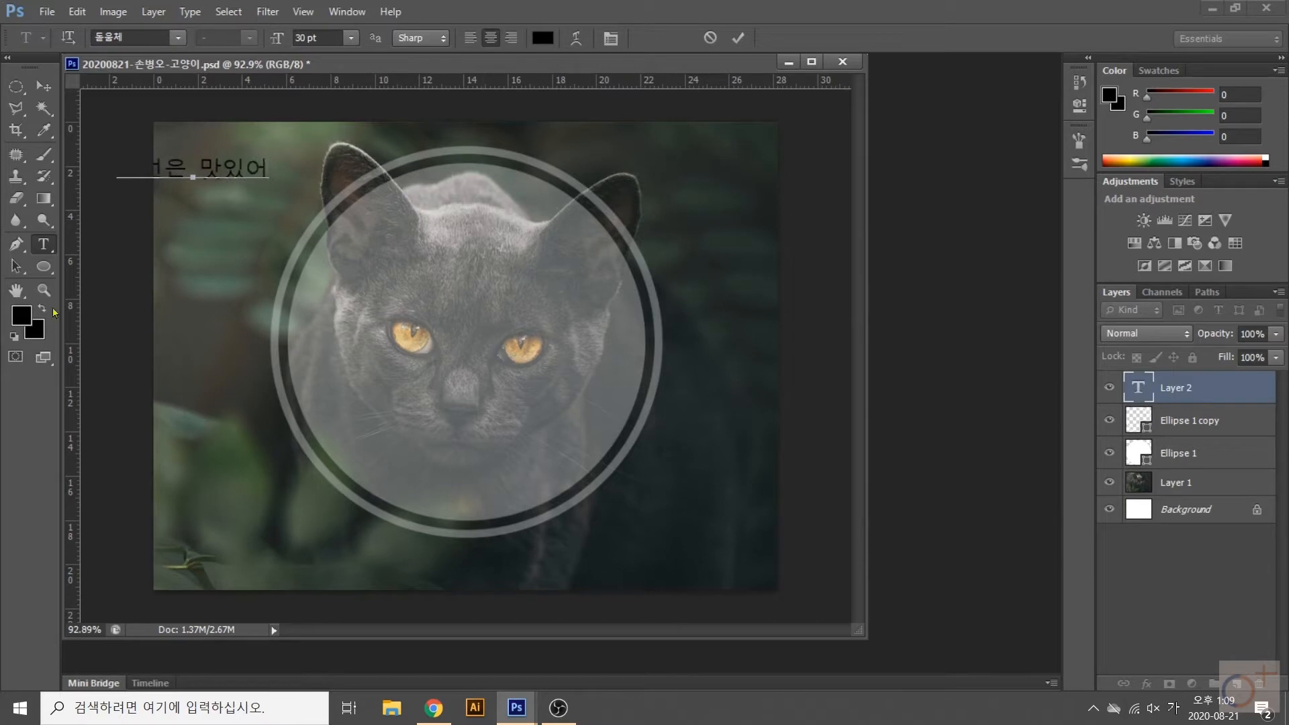
left_click(43, 87)
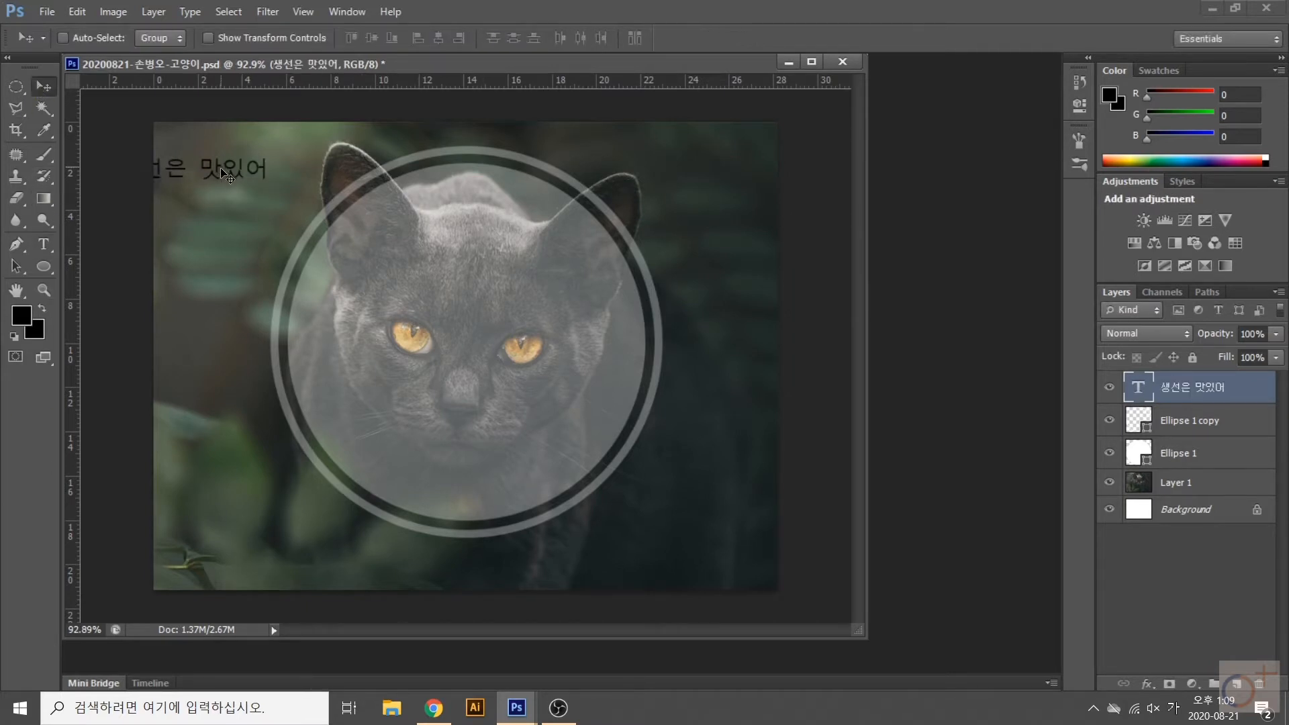
left_click_drag(222, 171, 490, 442)
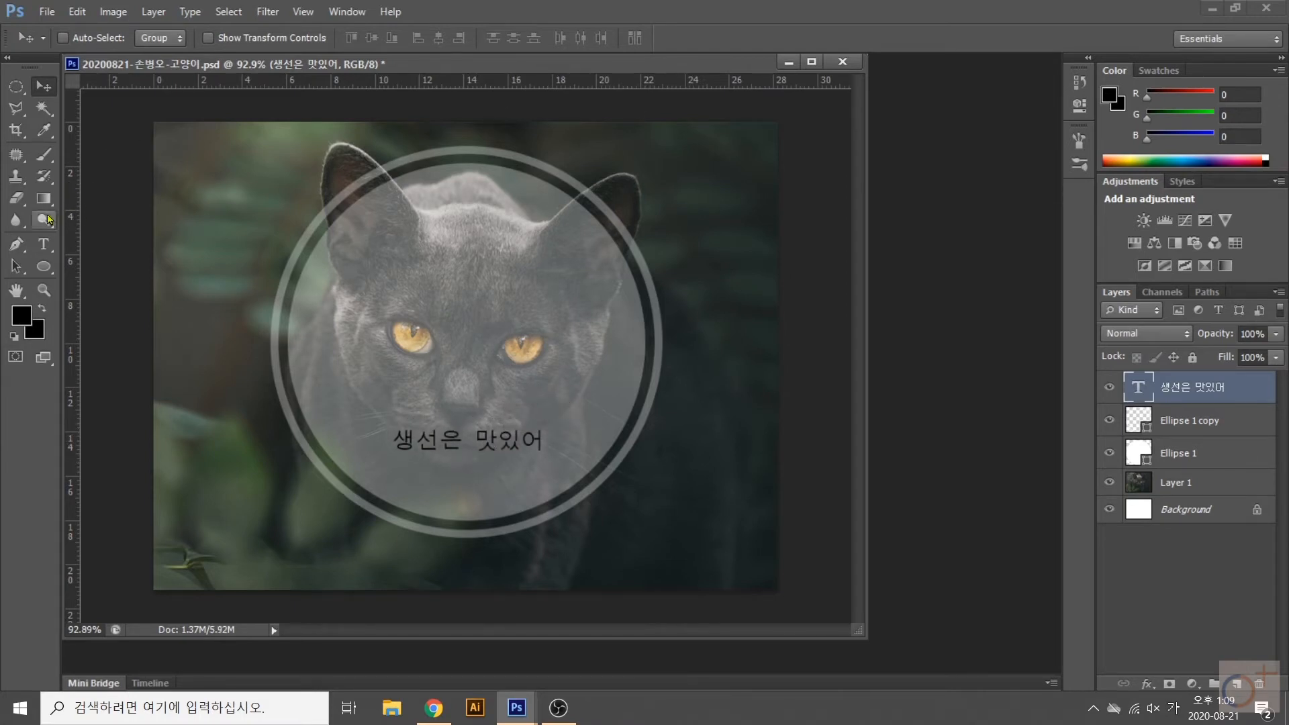
left_click(42, 246)
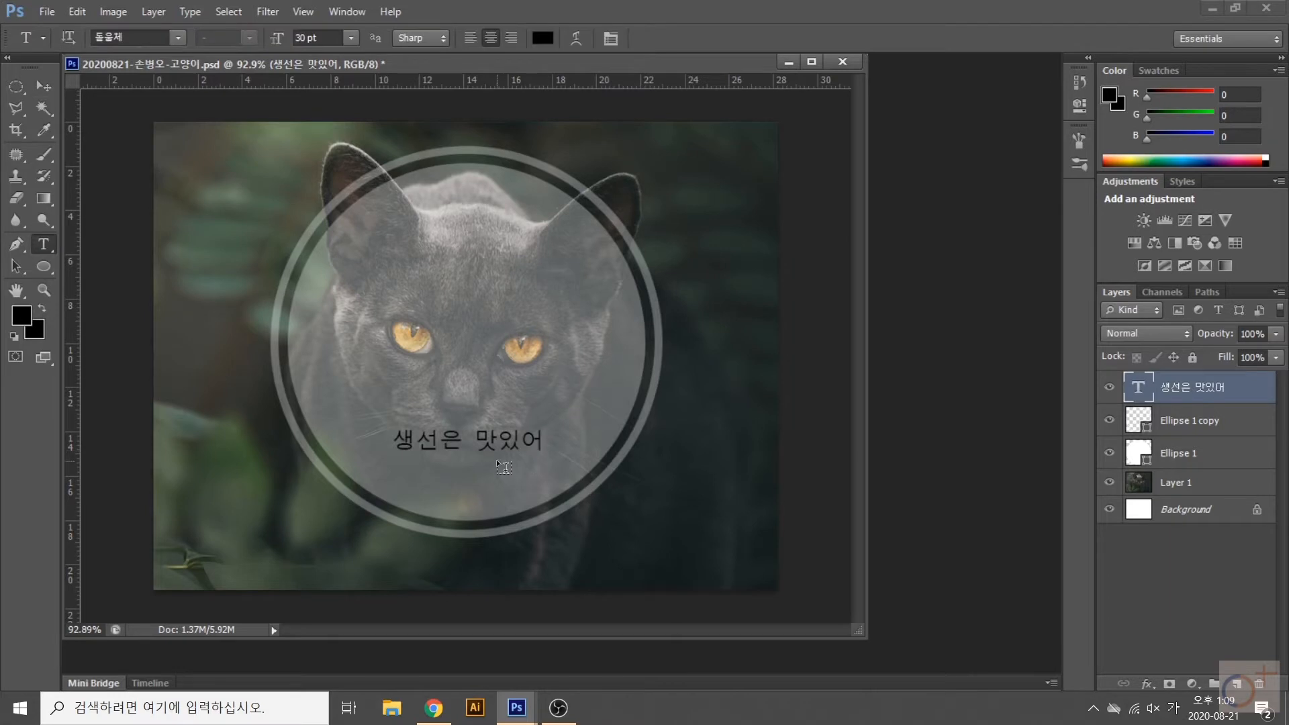
left_click(527, 441)
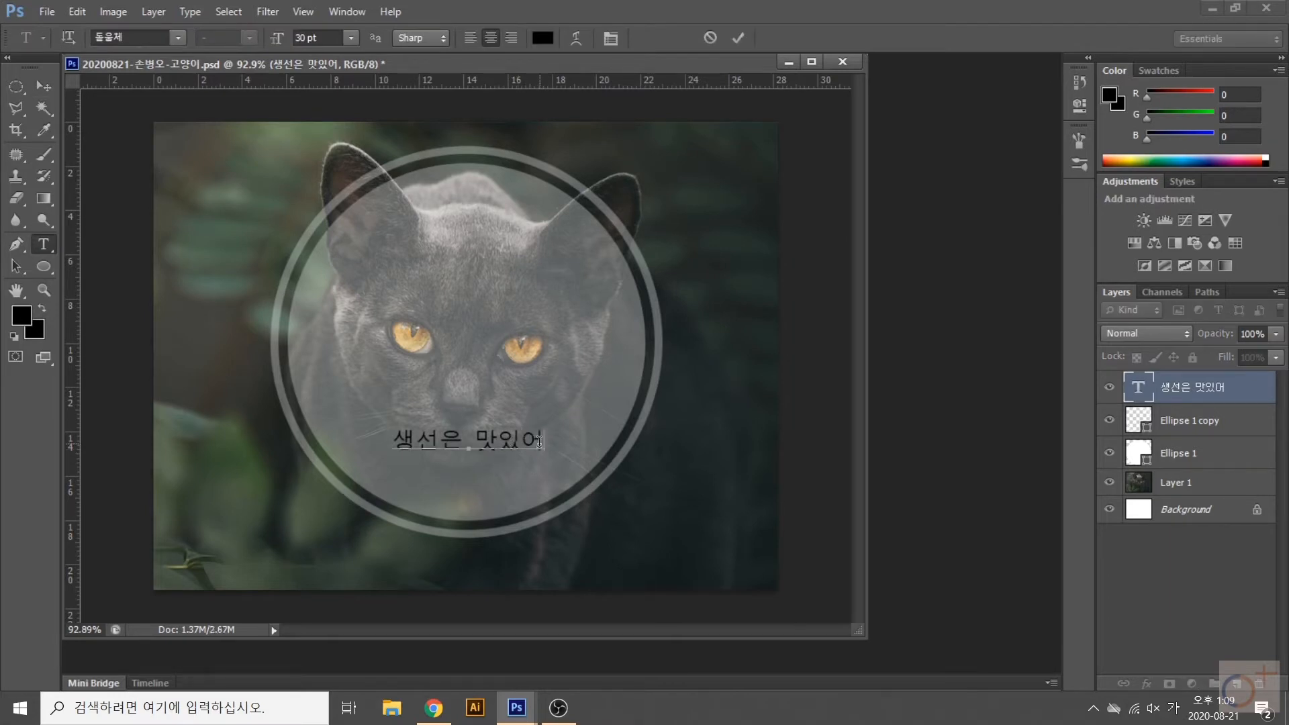
left_click_drag(544, 441, 391, 441)
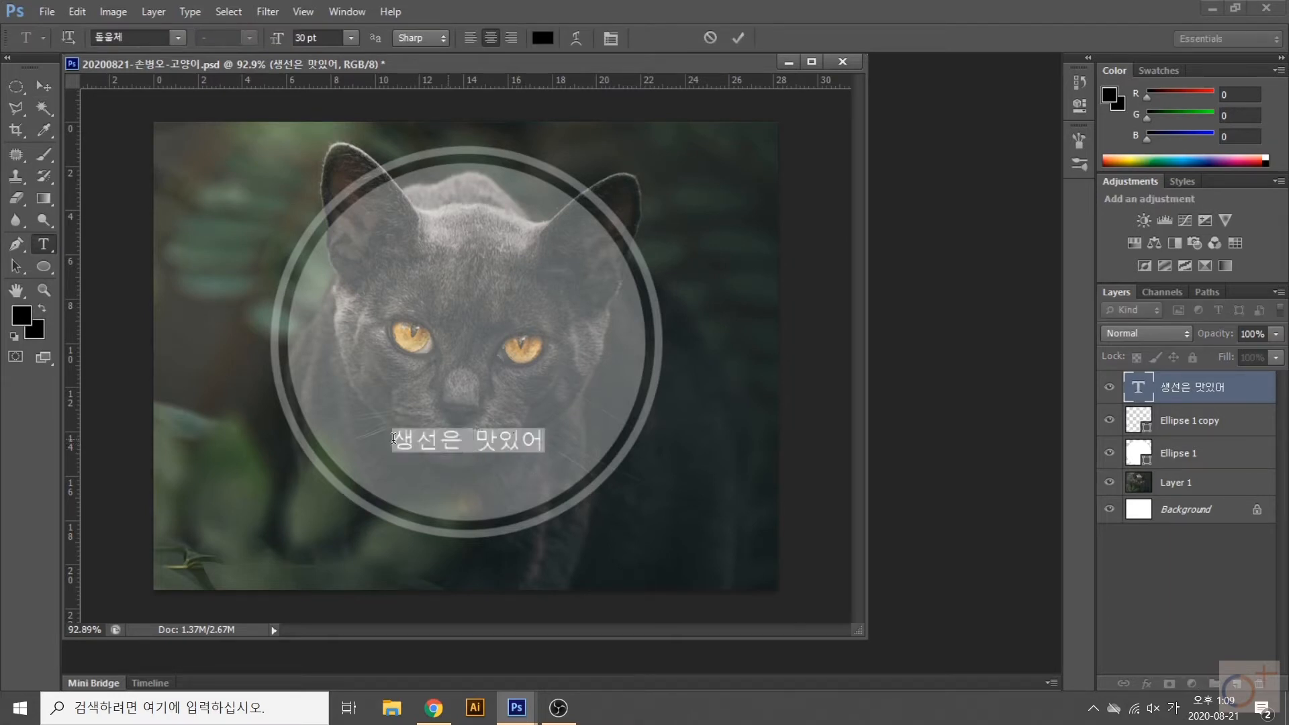
left_click(472, 41)
left_click(491, 40)
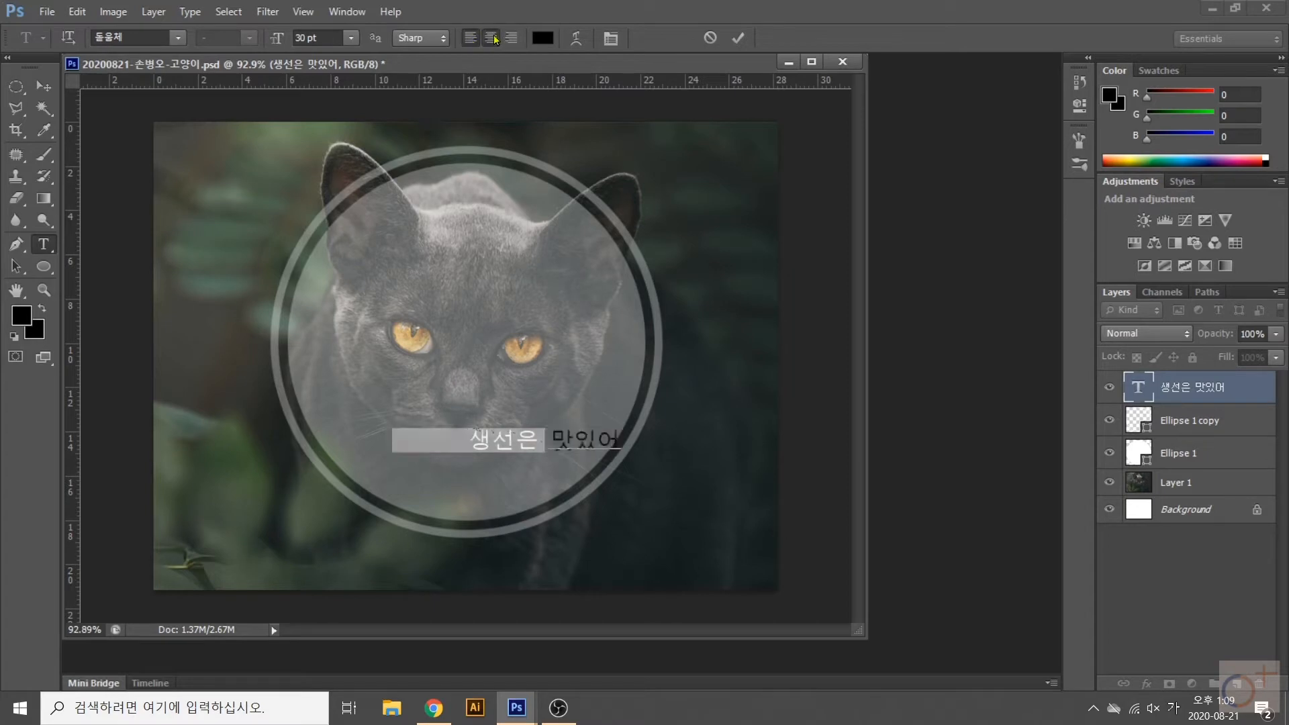
left_click(512, 39)
left_click(492, 39)
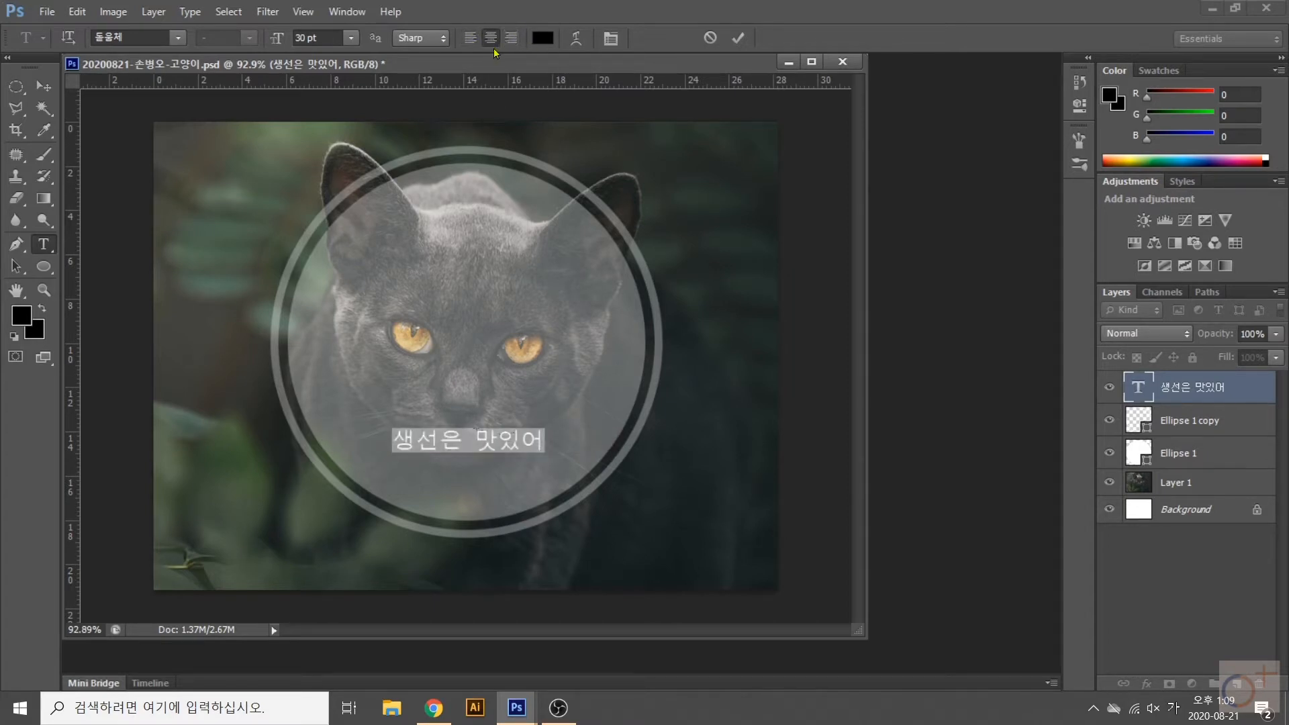
left_click(536, 447)
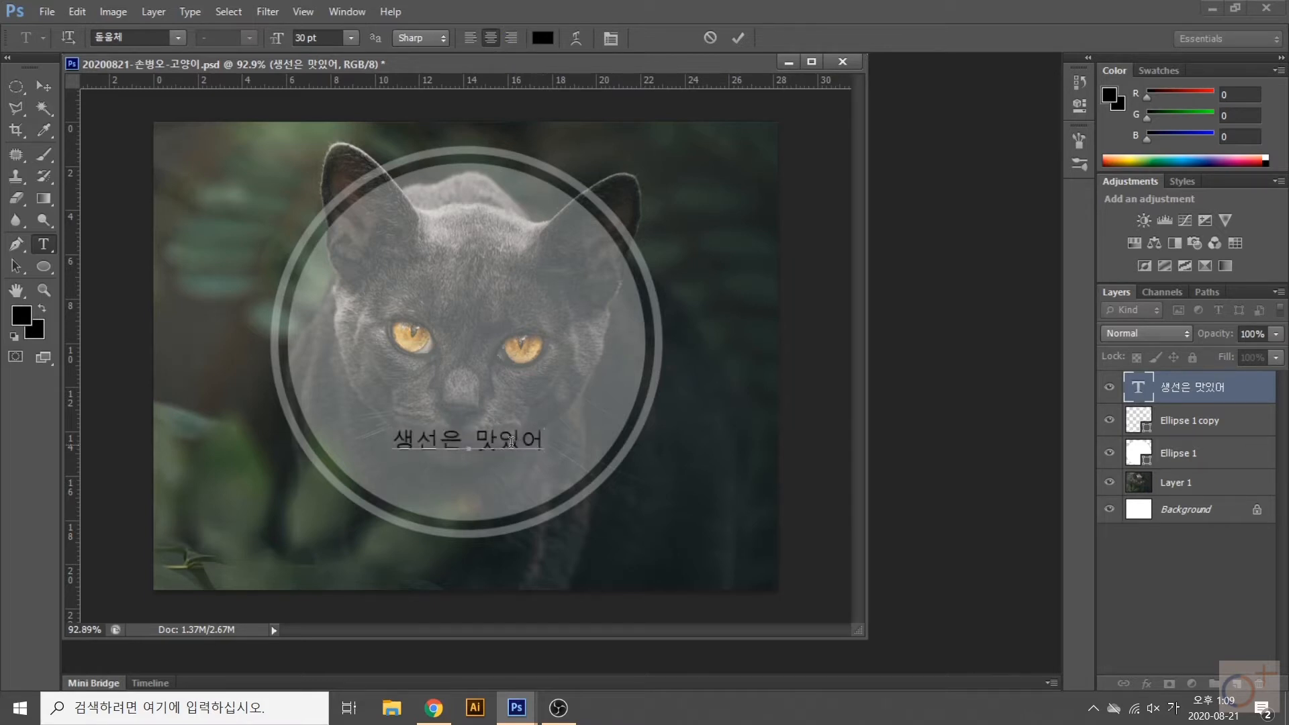
left_click(466, 442)
left_click_drag(544, 442, 571, 445)
key("Return")
type("고앵이")
key("BackSpace")
key("BackSpace")
key("BackSpace")
type("고양이")
key("ctrl+a")
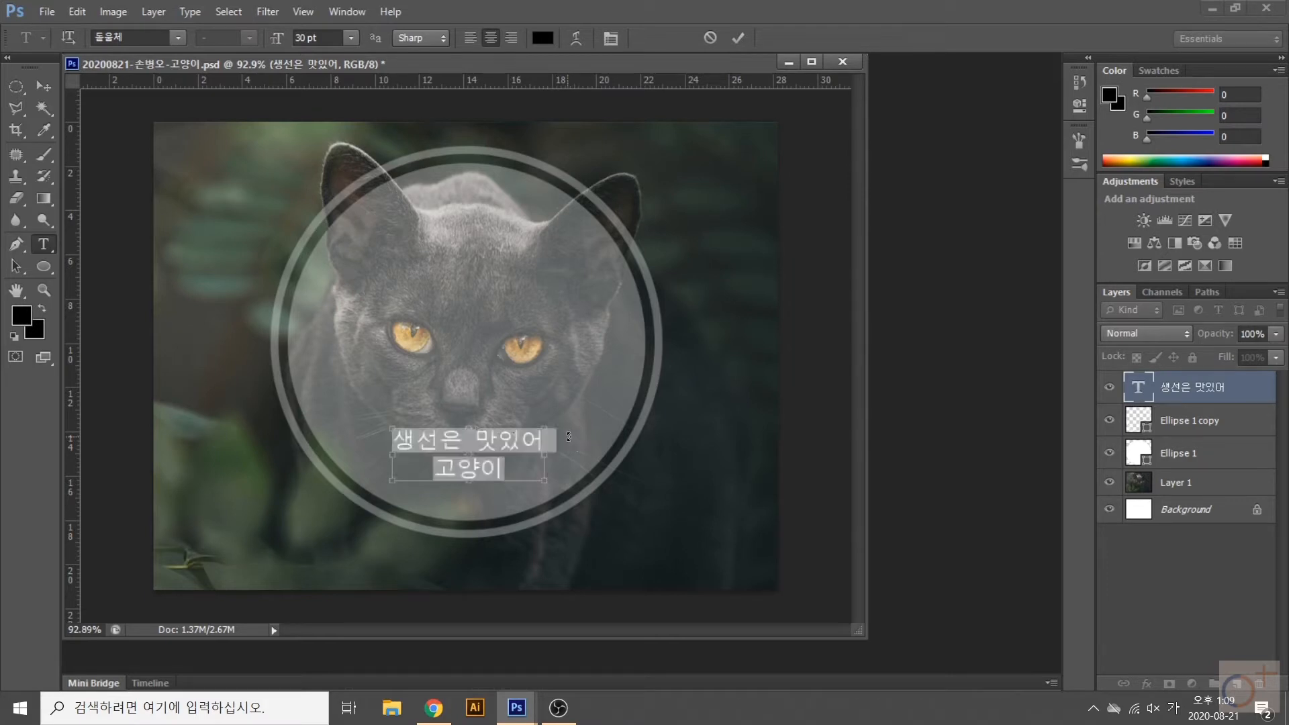
left_click(469, 38)
left_click(497, 38)
left_click(508, 40)
left_click(492, 38)
left_click_drag(496, 467, 535, 490)
left_click(477, 466)
key("BackSpace")
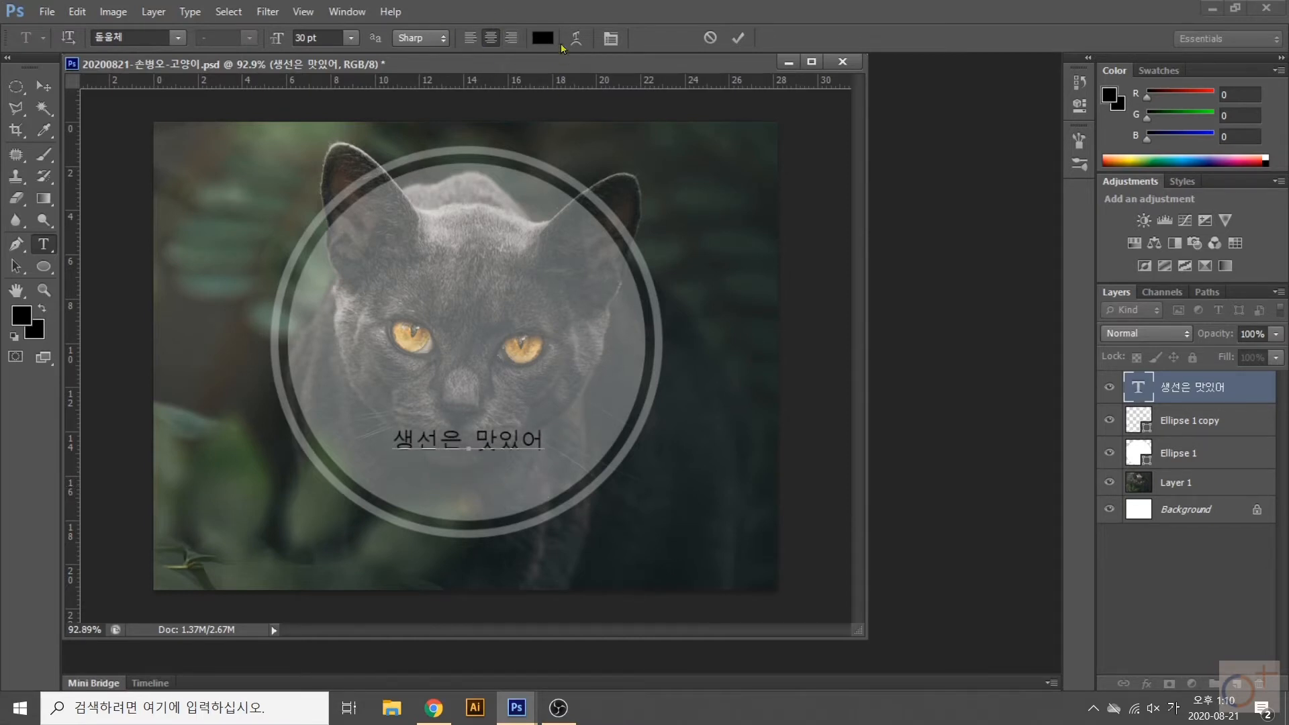
left_click_drag(543, 443, 392, 442)
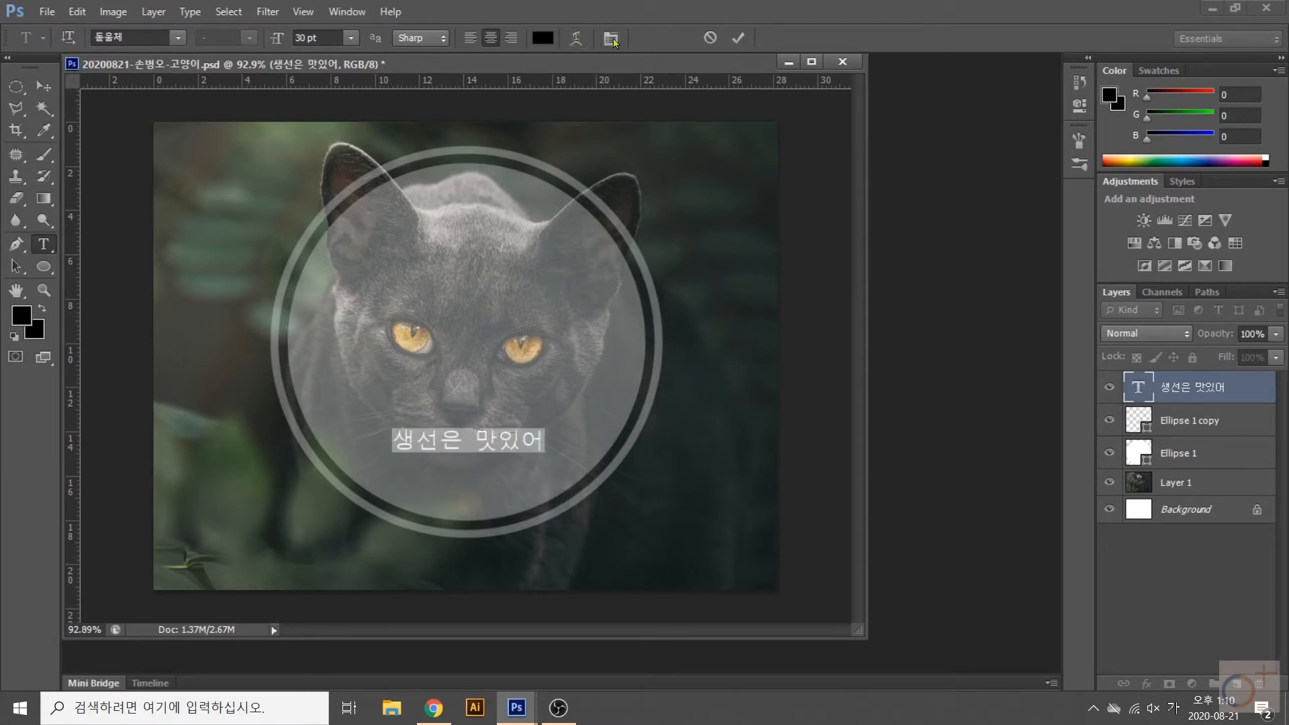
- Warp the caption with the horizontal Fish style after trying Arc and Shell Lower
left_click(576, 38)
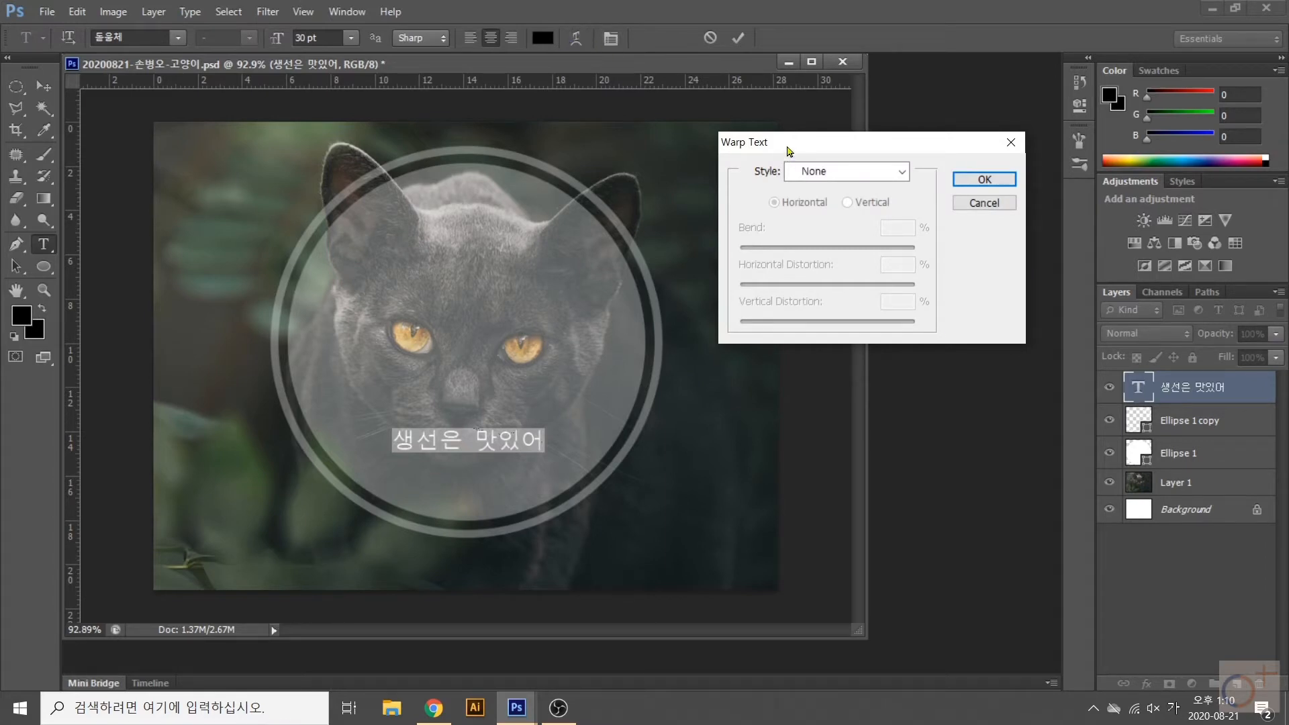
left_click_drag(789, 148, 815, 141)
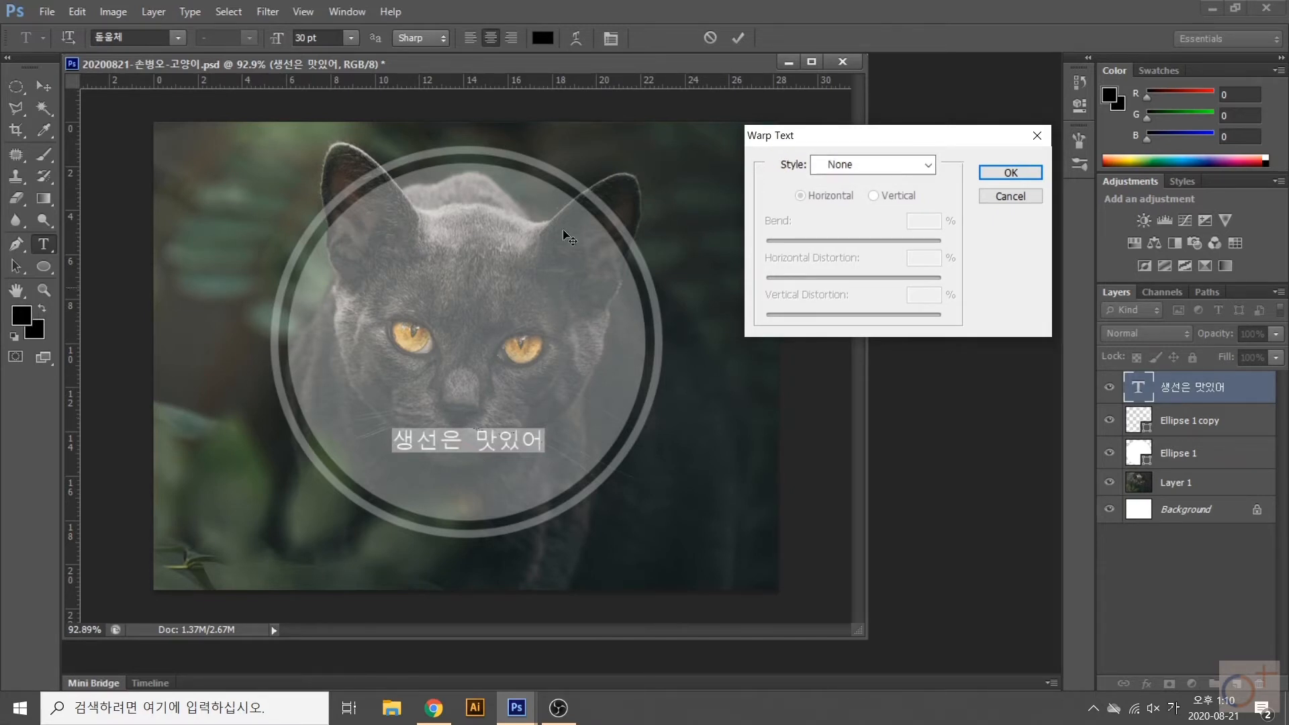
left_click(869, 168)
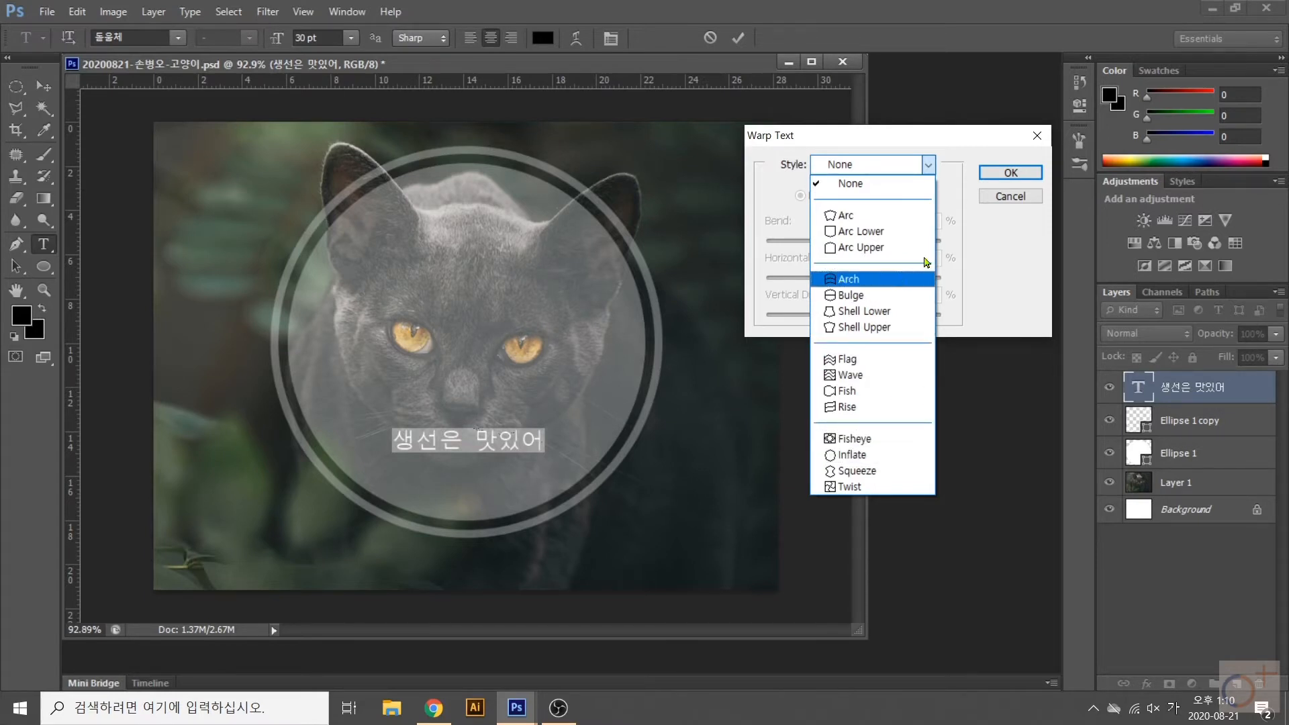
left_click(900, 279)
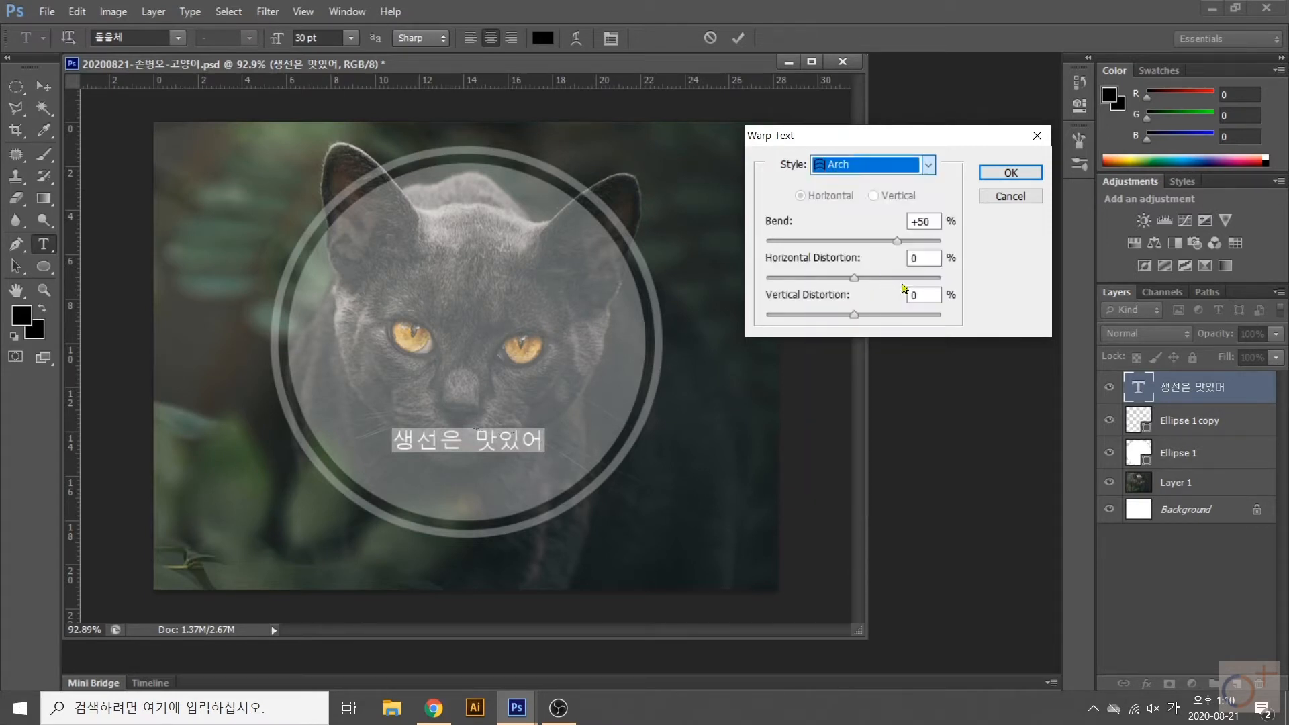
left_click(900, 176)
left_click(892, 313)
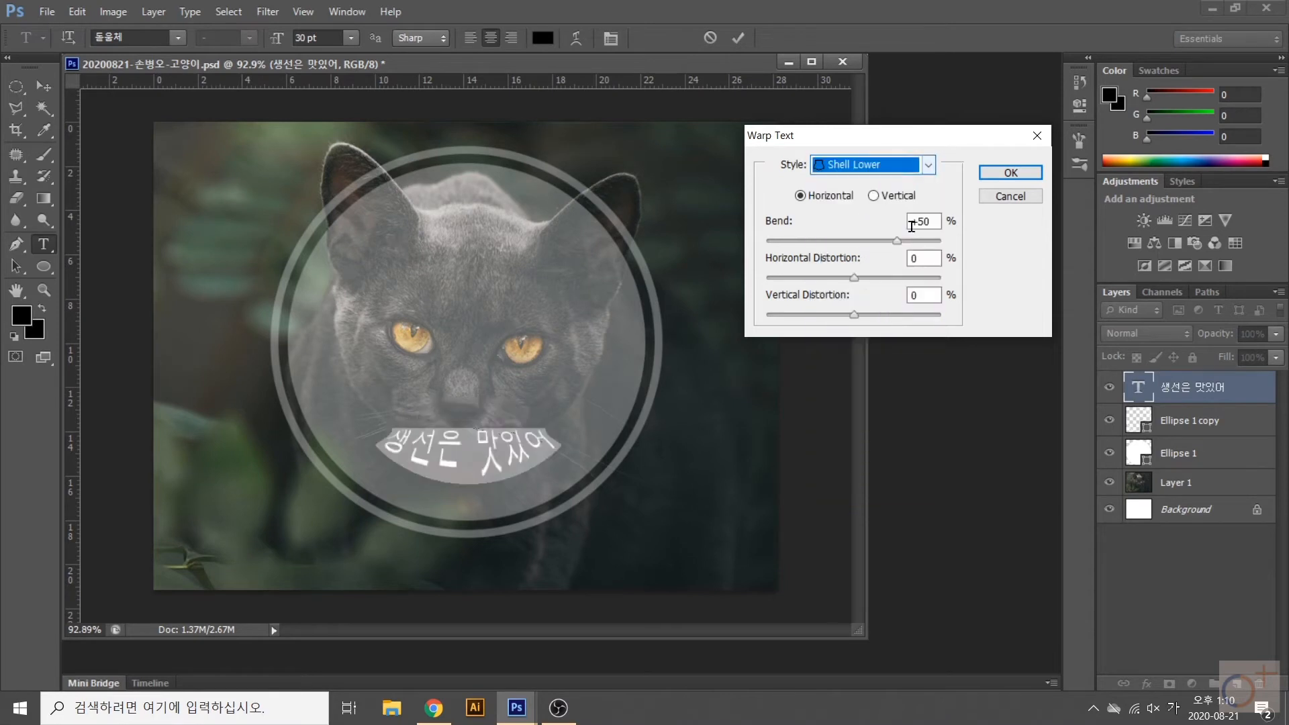
left_click(927, 168)
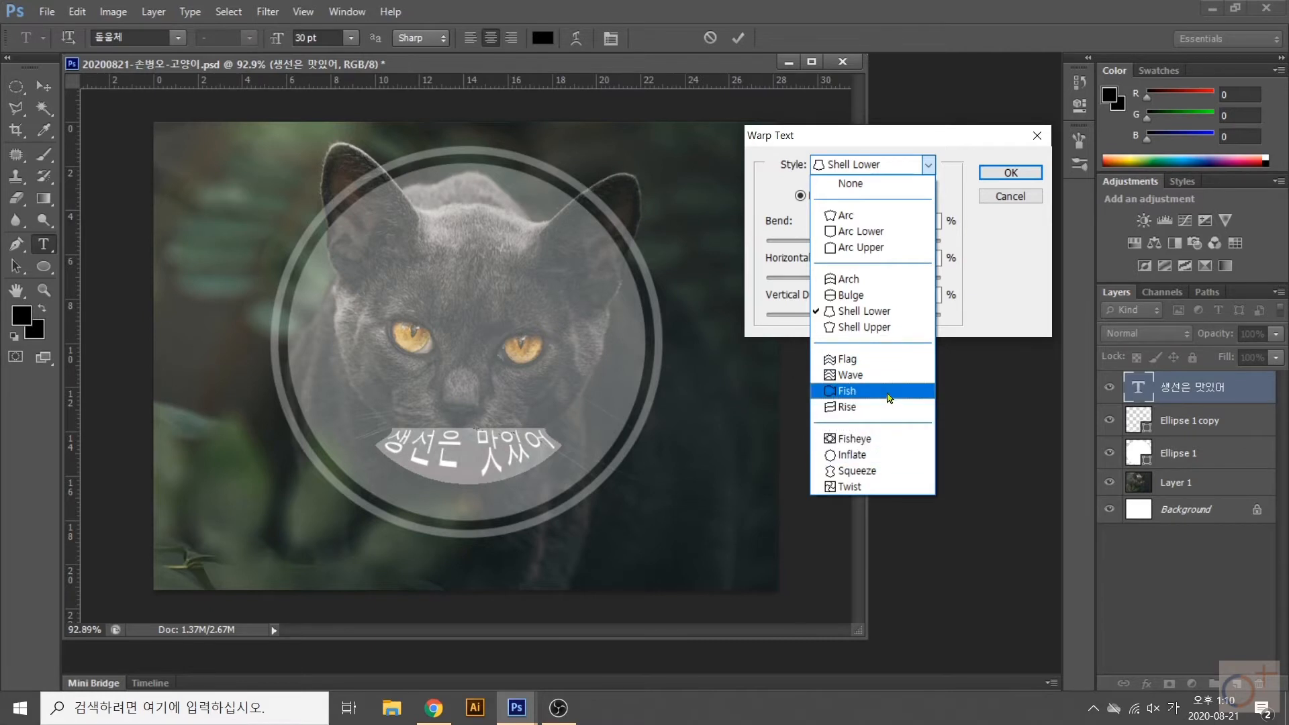
left_click(888, 395)
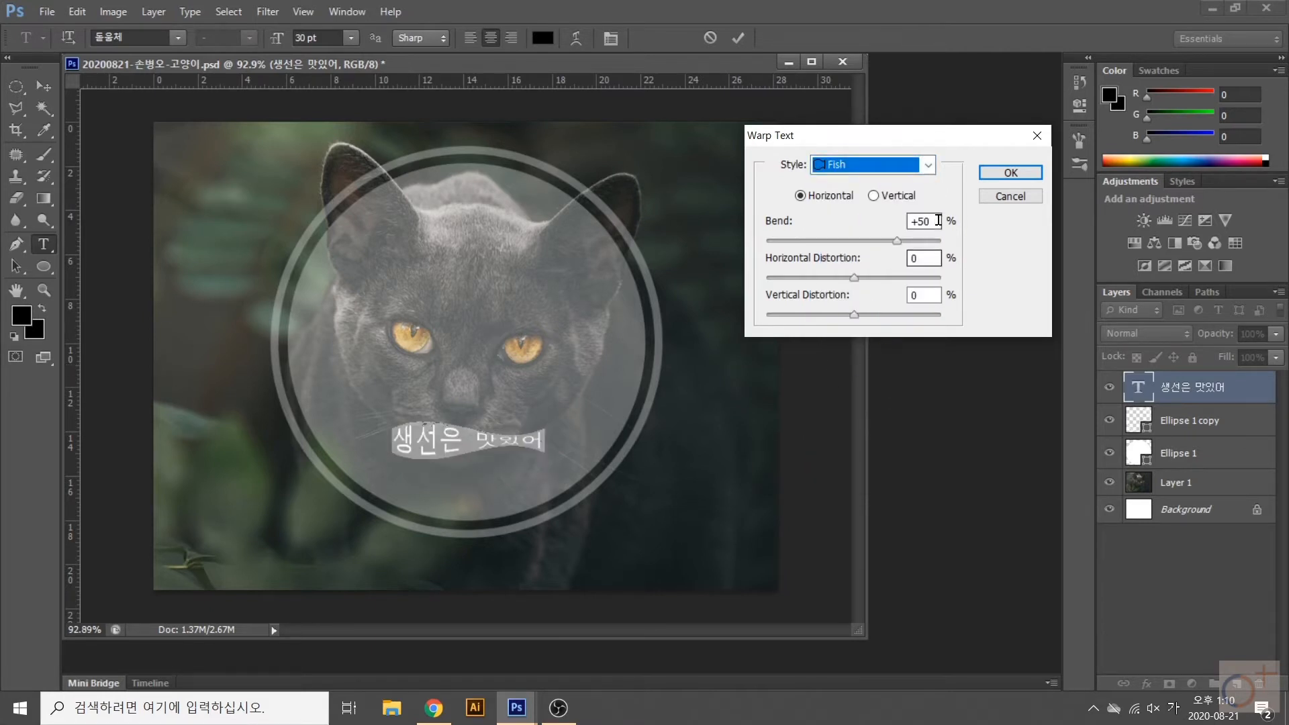
mouse_move(897, 240)
left_mouse_down()
mouse_move(867, 243)
mouse_move(893, 242)
left_mouse_up()
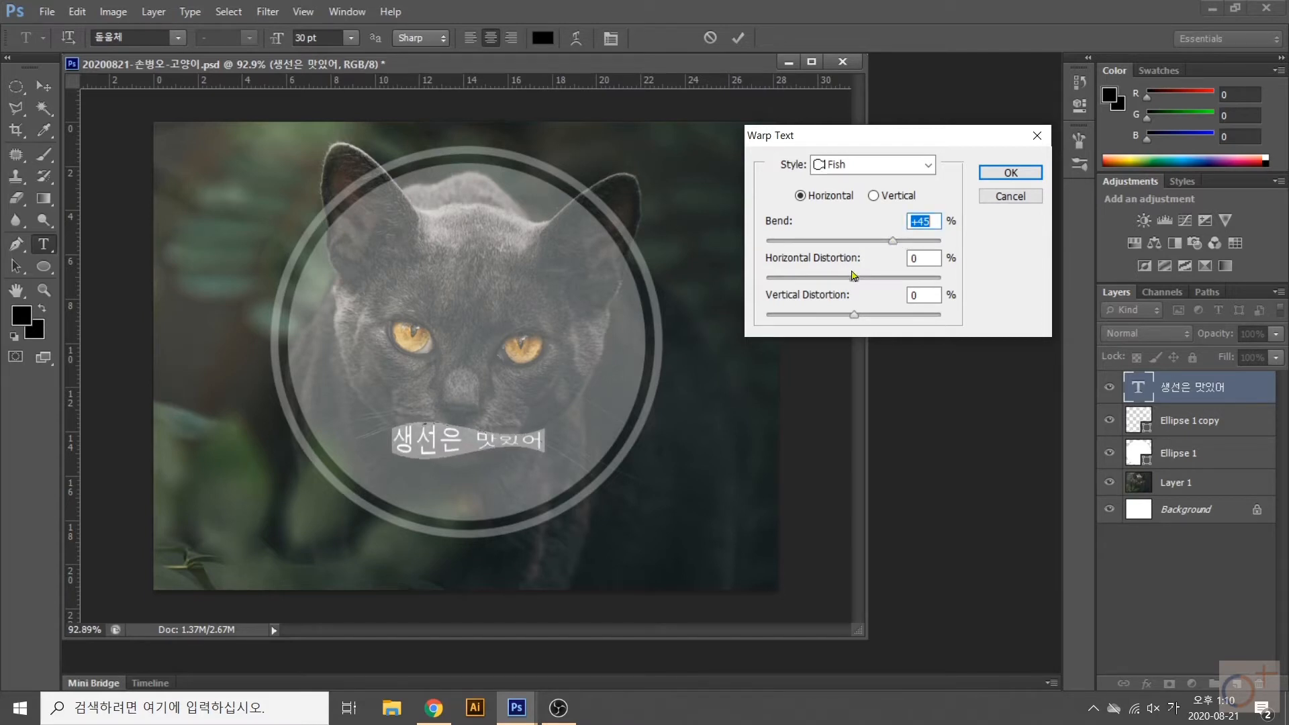
left_click_drag(855, 280, 860, 280)
type("0")
left_click(875, 199)
left_click(827, 202)
left_click(881, 201)
left_click(837, 196)
left_click(1011, 173)
- Reopen Warp Text on the caption and confirm the Fish style at +45 bend
left_click(44, 85)
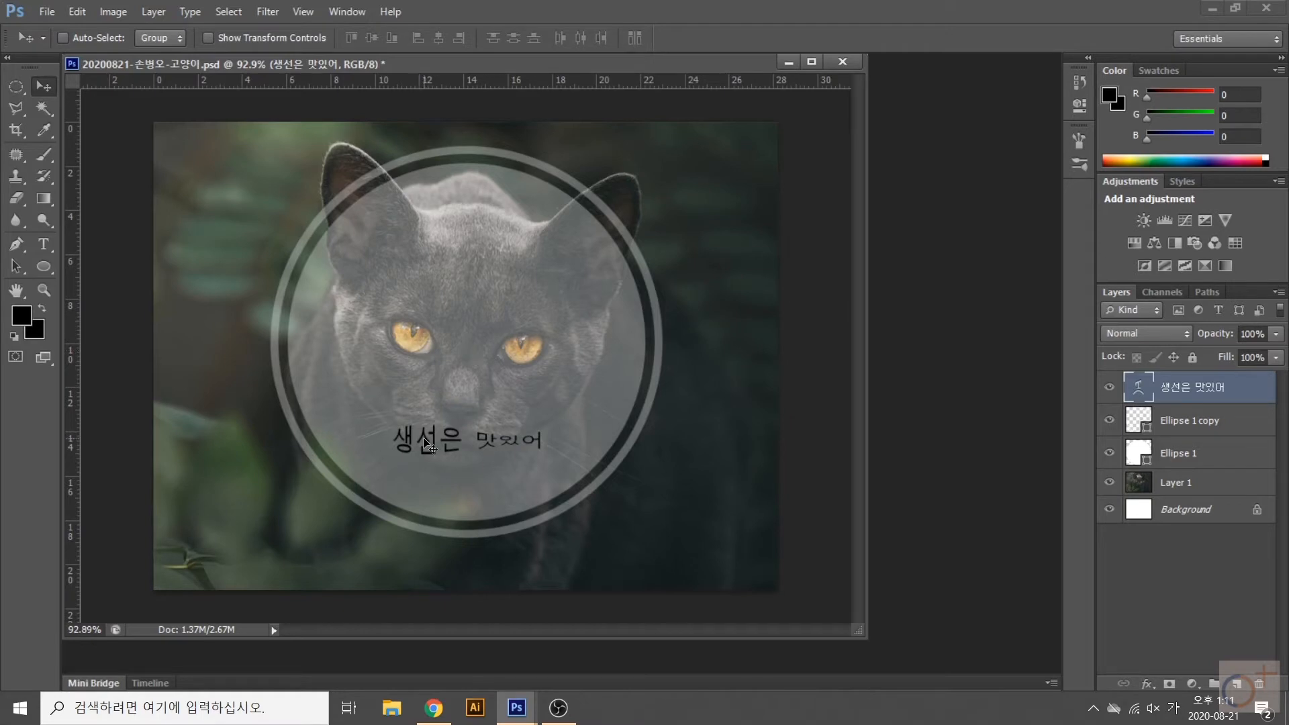
key("ctrl+t")
key("Return")
left_click(44, 247)
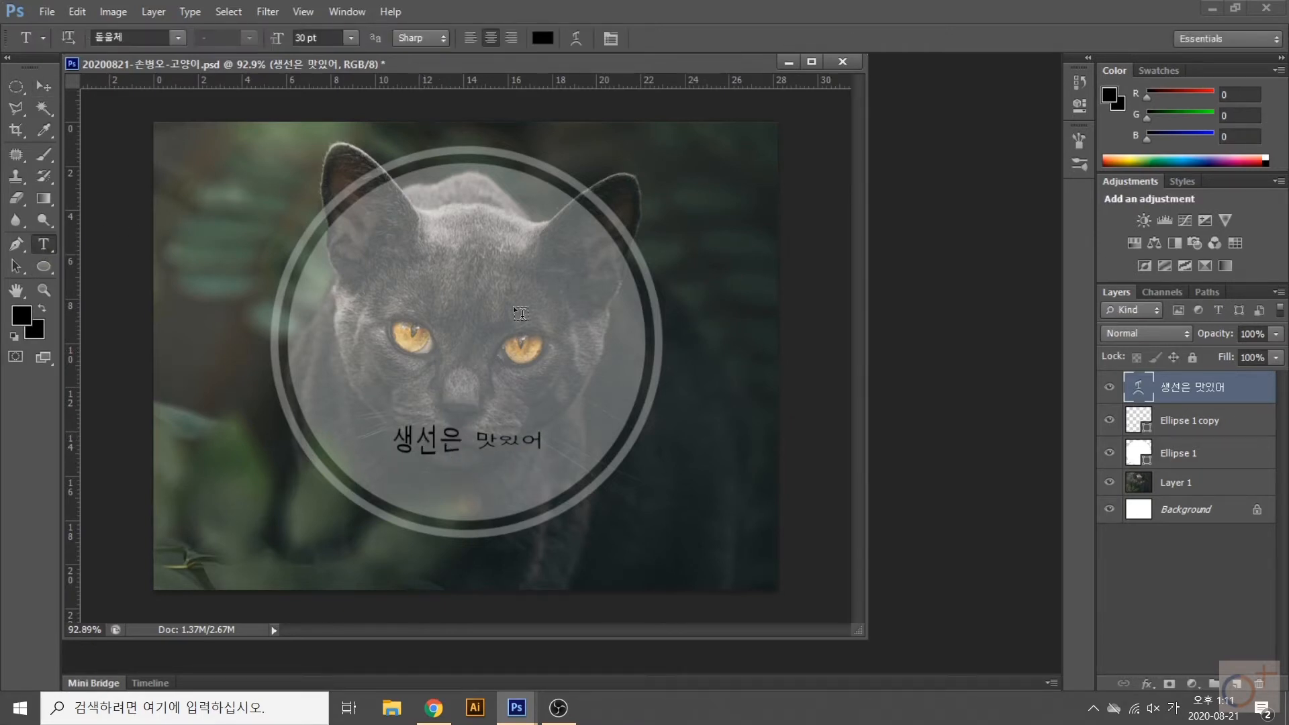
left_click(483, 436)
left_click(576, 38)
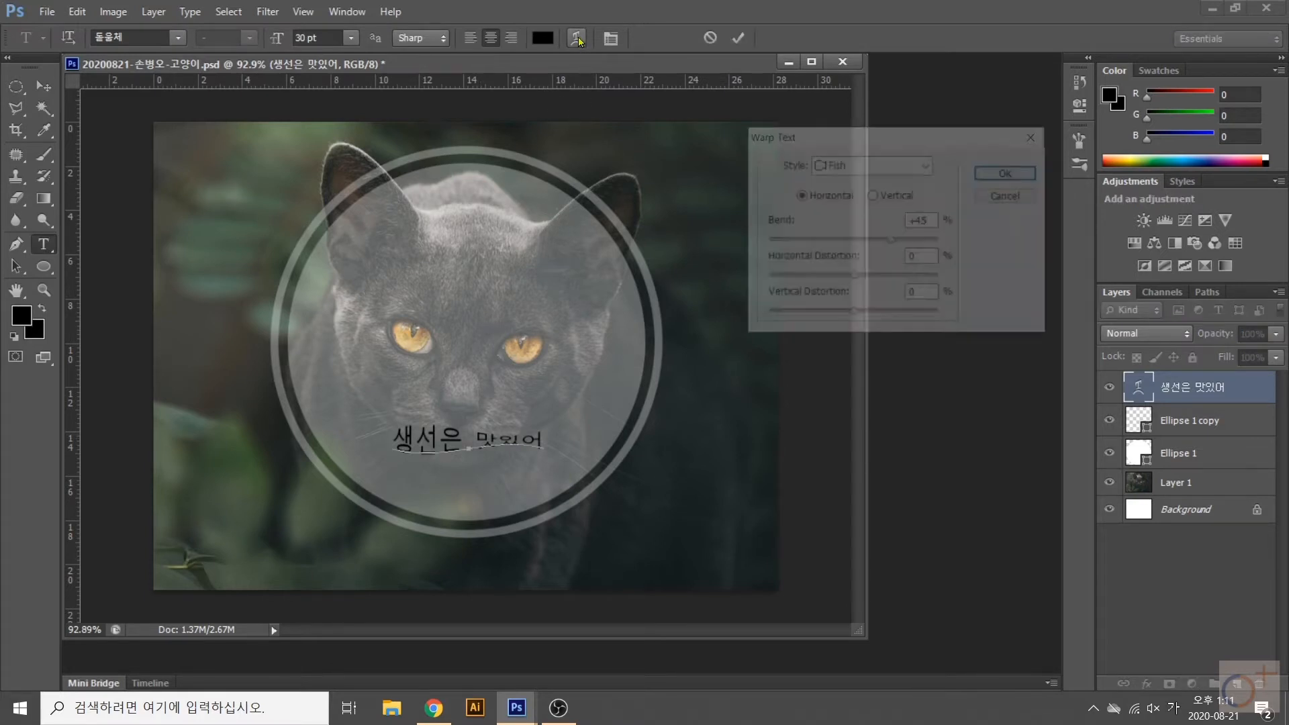
left_click(873, 164)
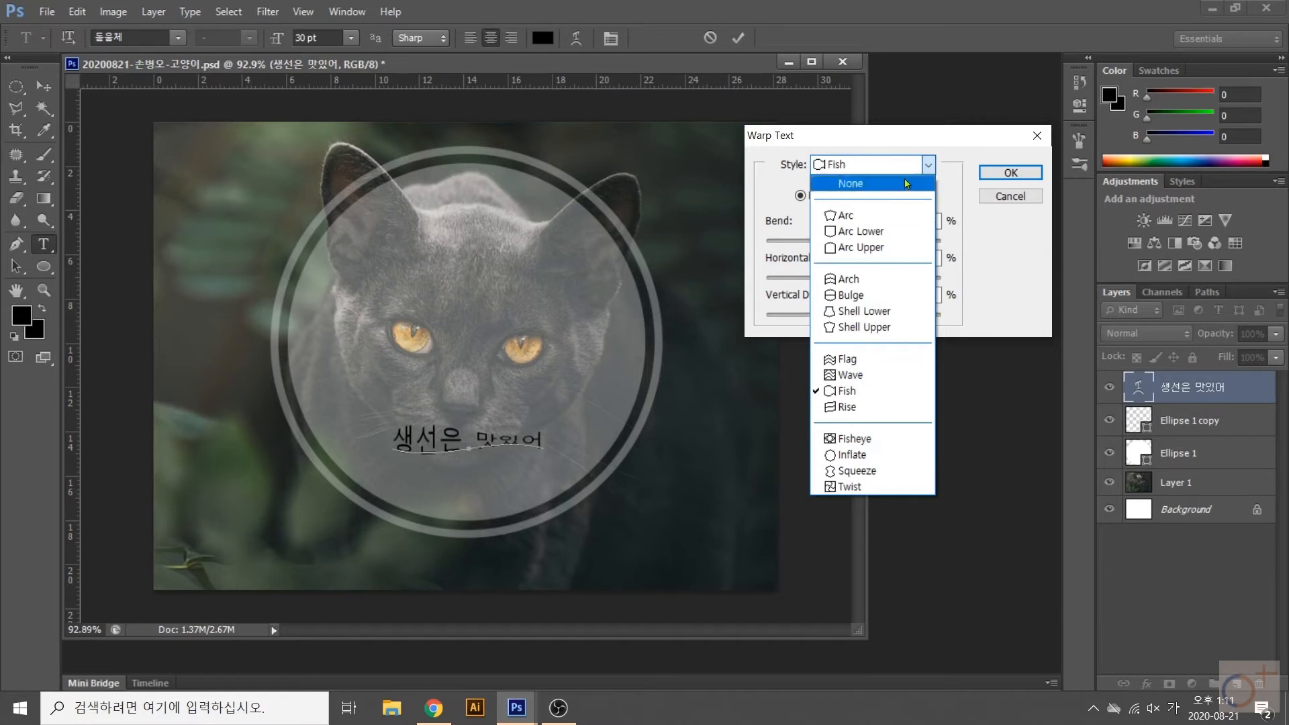
left_click(1007, 222)
left_click(1010, 196)
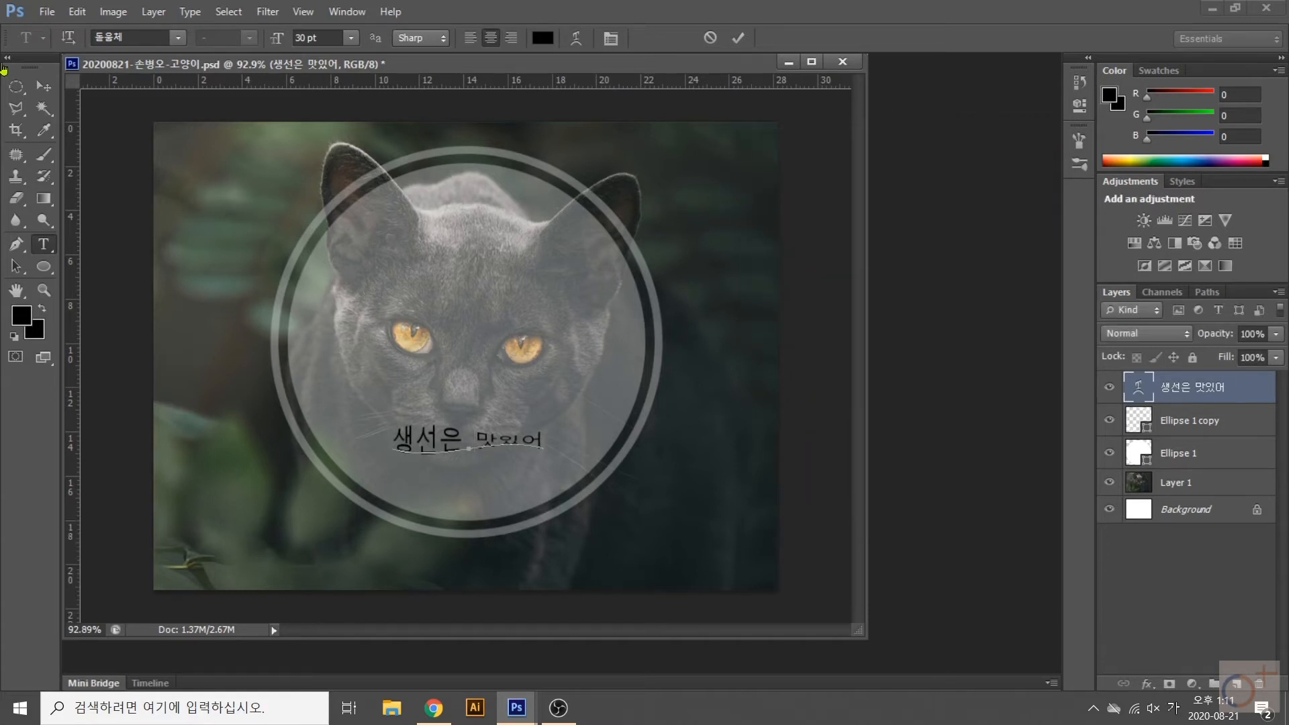
left_click(43, 85)
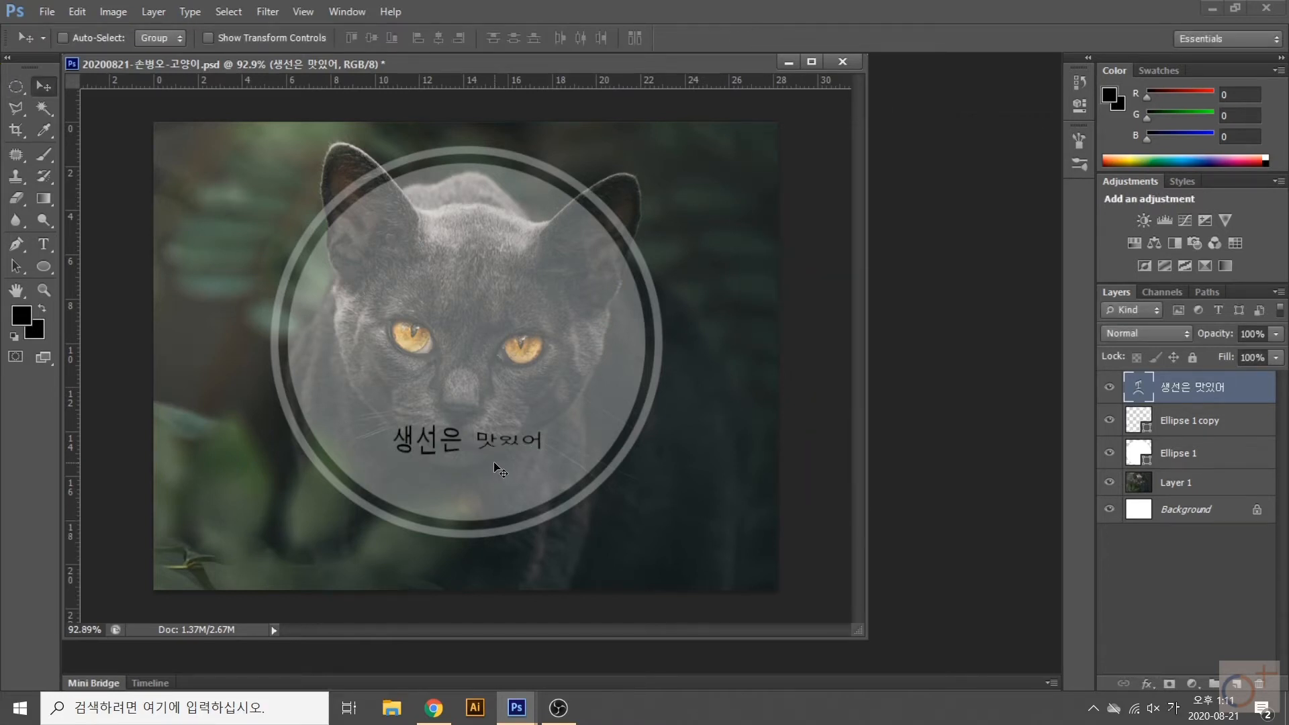
- Scale the 생선은 맛있어 text to about 141% and move it above the cat's eyes
key("ctrl+t")
left_click_drag(543, 405, 570, 384)
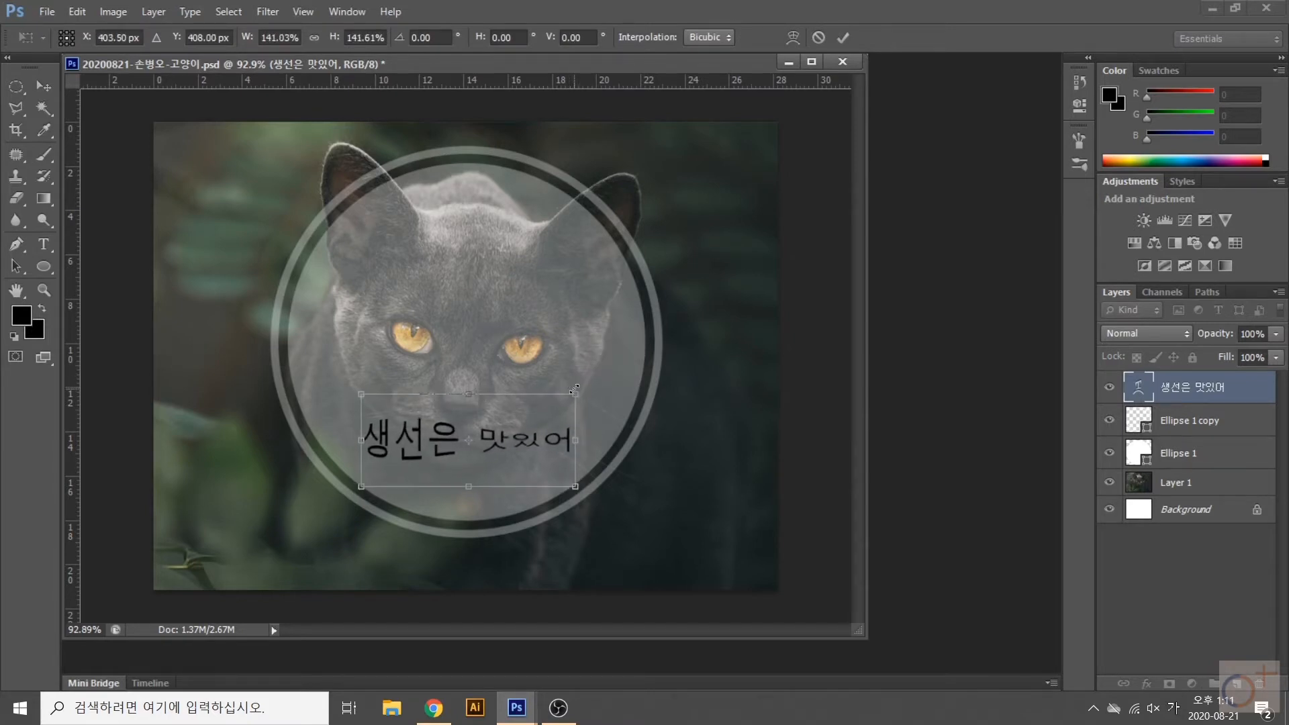
key("Return")
left_click_drag(495, 438, 515, 276)
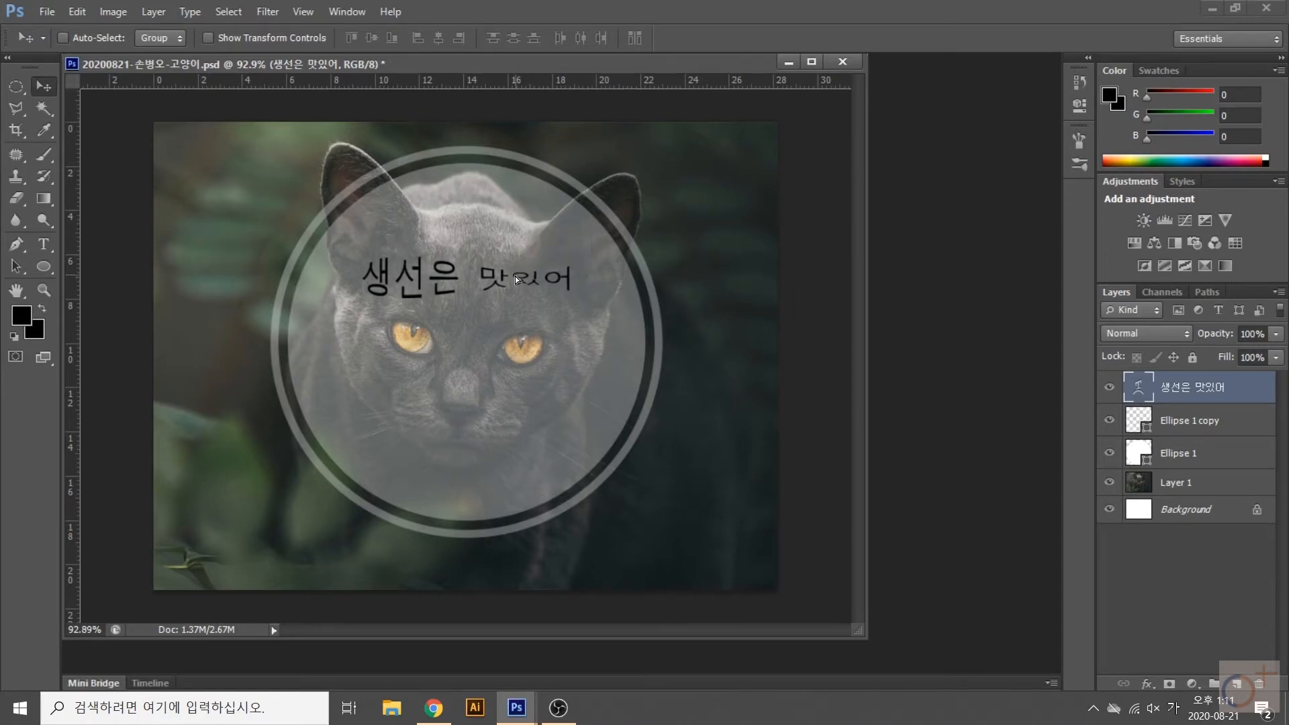
- Select Ellipse 1 and Ellipse 1 copy and group them into Group 1
left_click(1183, 448)
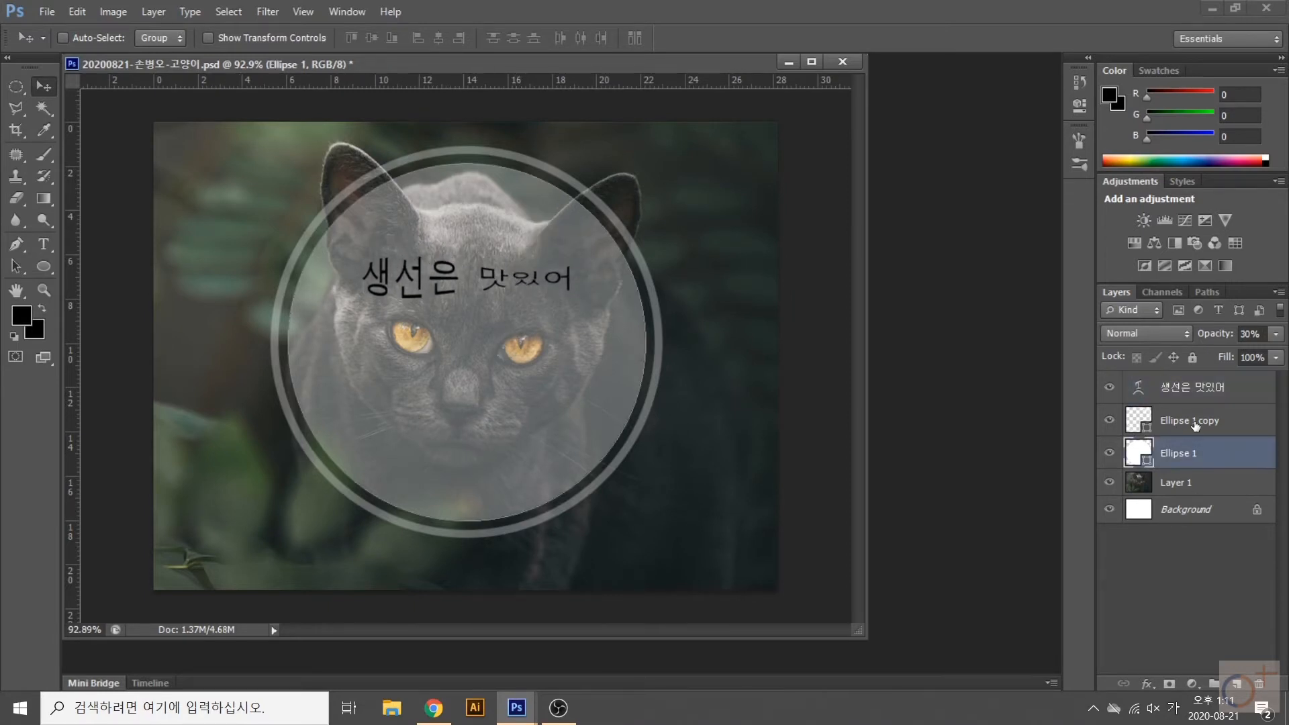
left_click(1196, 423, "shift")
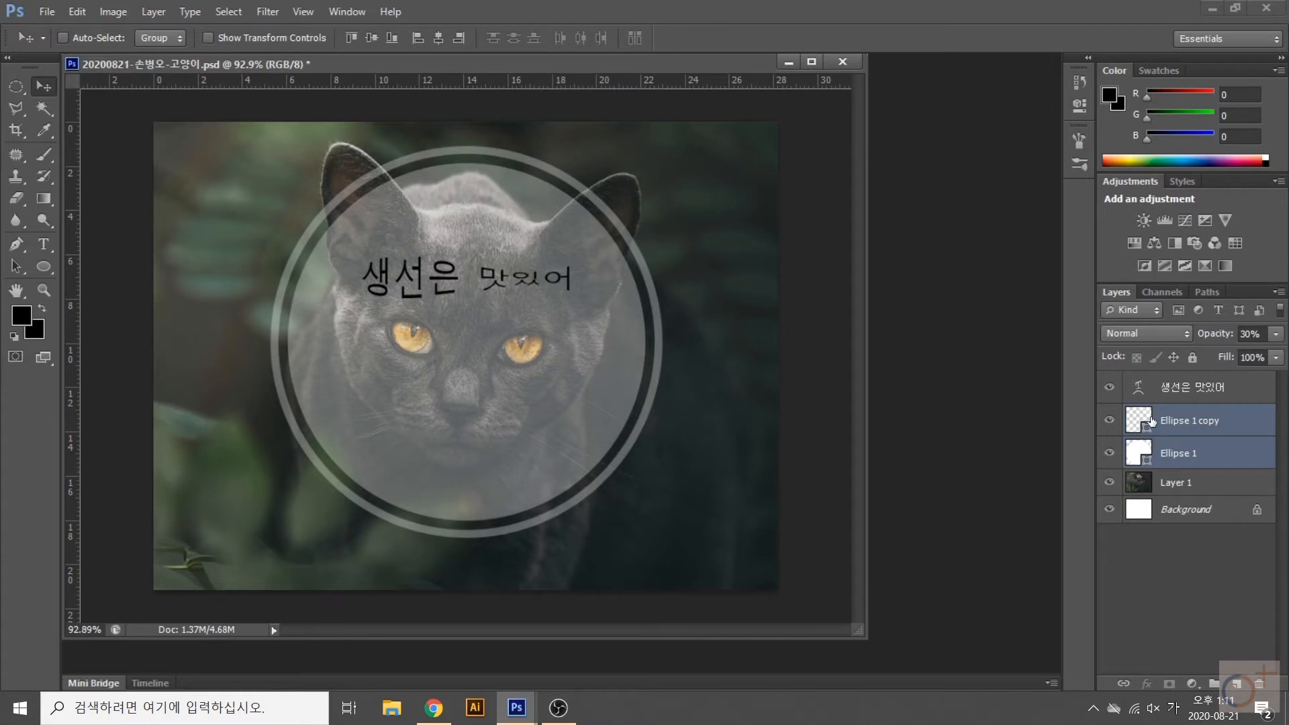
right_click(1180, 421)
left_click(1187, 427)
key("ctrl+g")
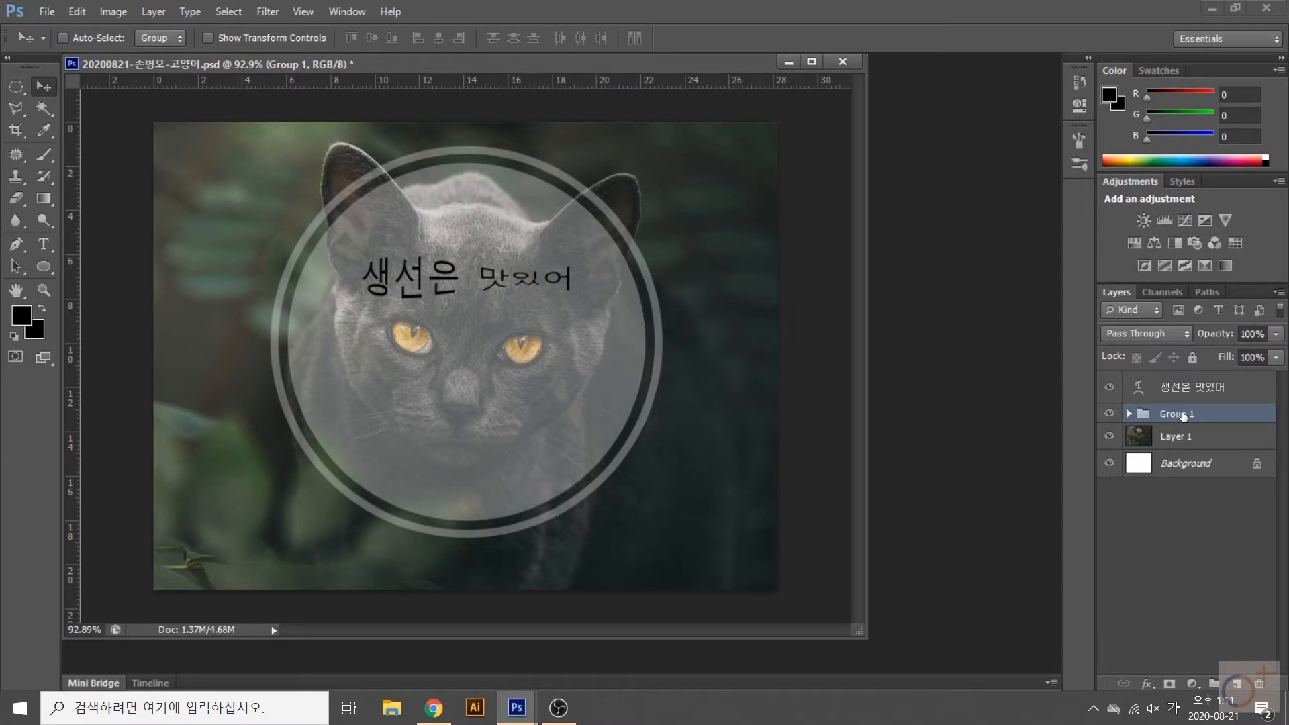
left_click(1148, 683)
left_click(1168, 667)
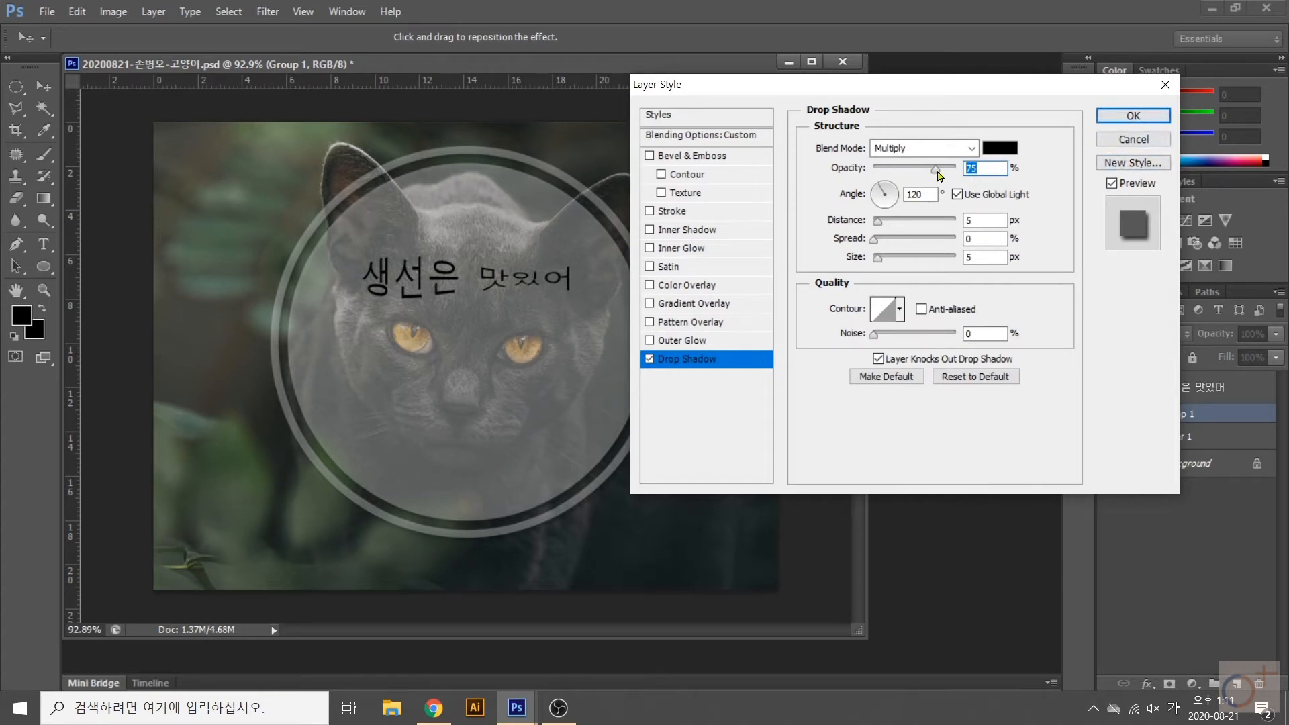
- Set Group 1's drop shadow to 88% opacity, 7 px distance, 4% spread and 9 px size
left_click_drag(936, 170, 946, 170)
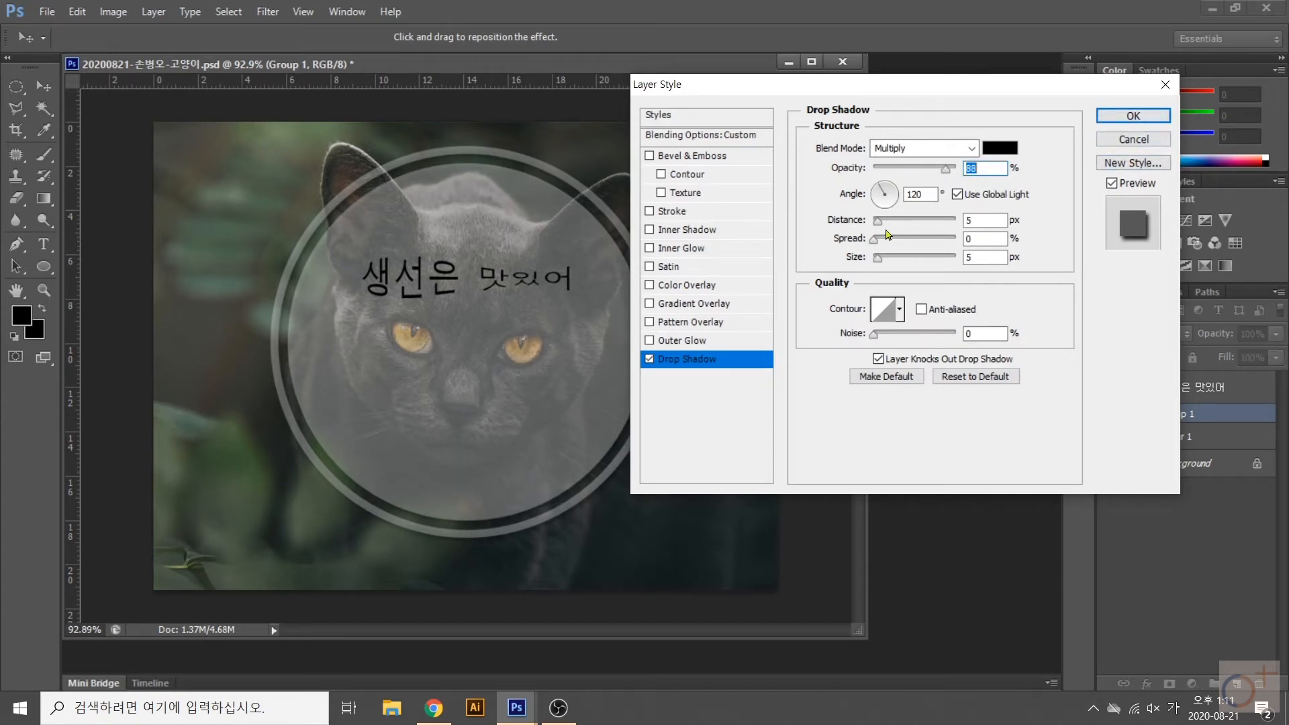
mouse_move(877, 254)
left_mouse_down()
mouse_move(908, 256)
mouse_move(880, 257)
mouse_move(893, 241)
mouse_move(880, 241)
left_mouse_up()
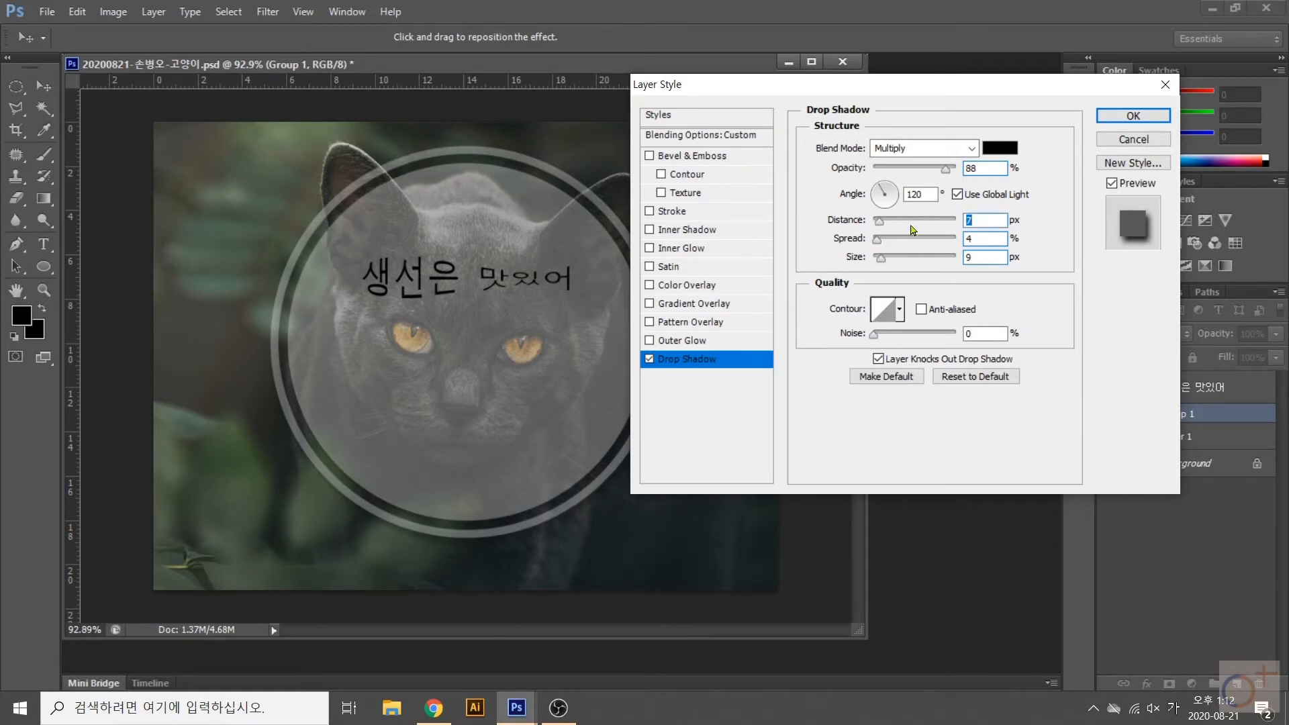
left_click(1110, 120)
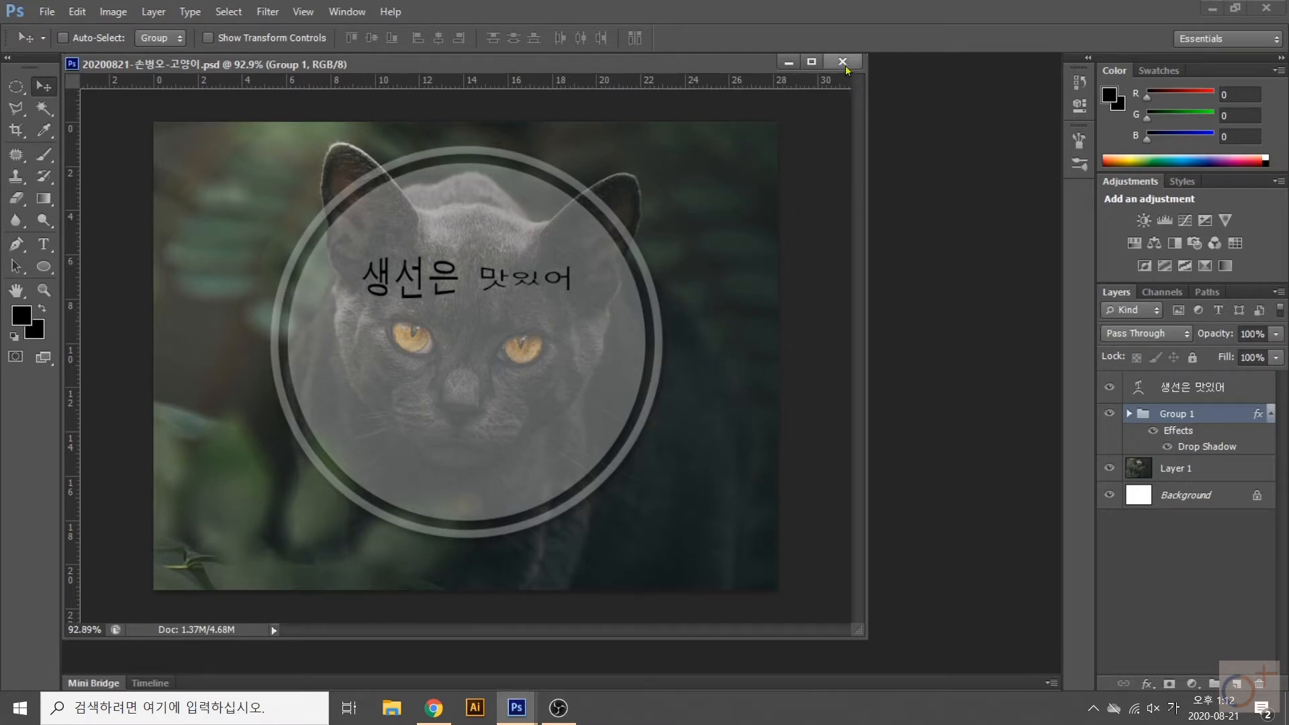
- Save a JPEG copy beside the PSD at quality 12 (Maximum), Baseline Standard
left_click(47, 11)
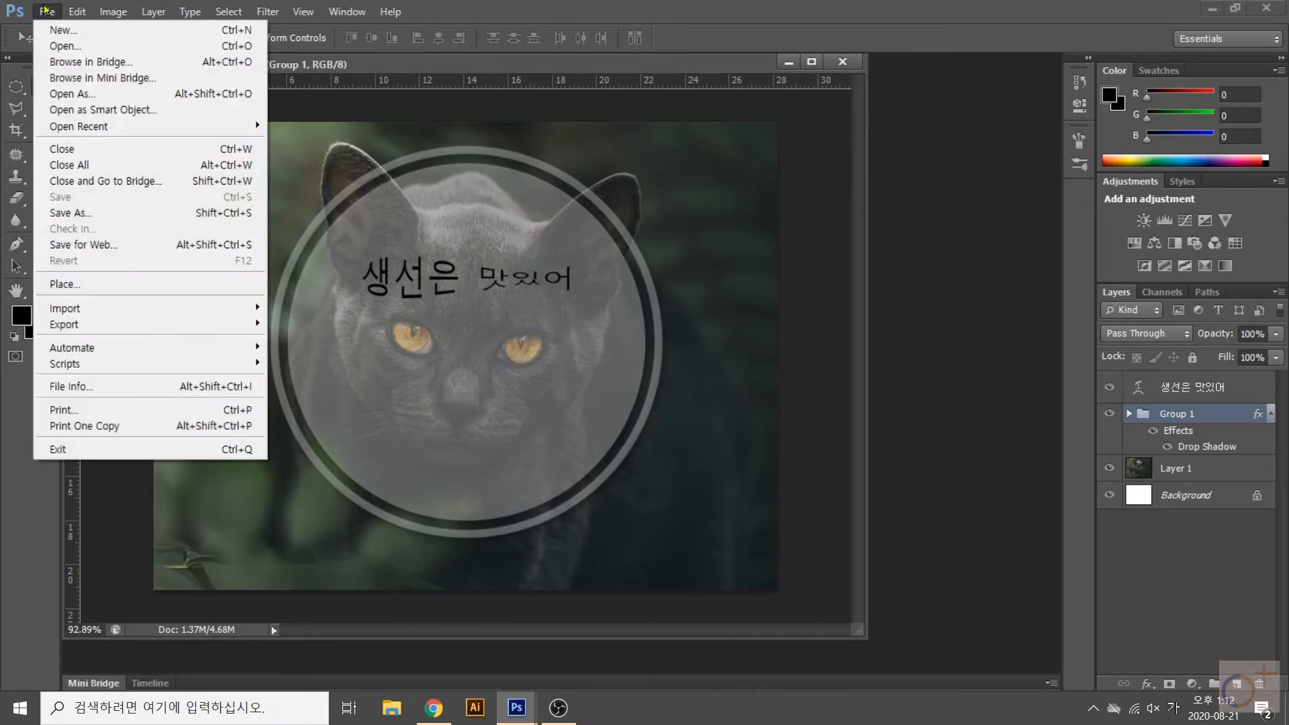
left_click(176, 212)
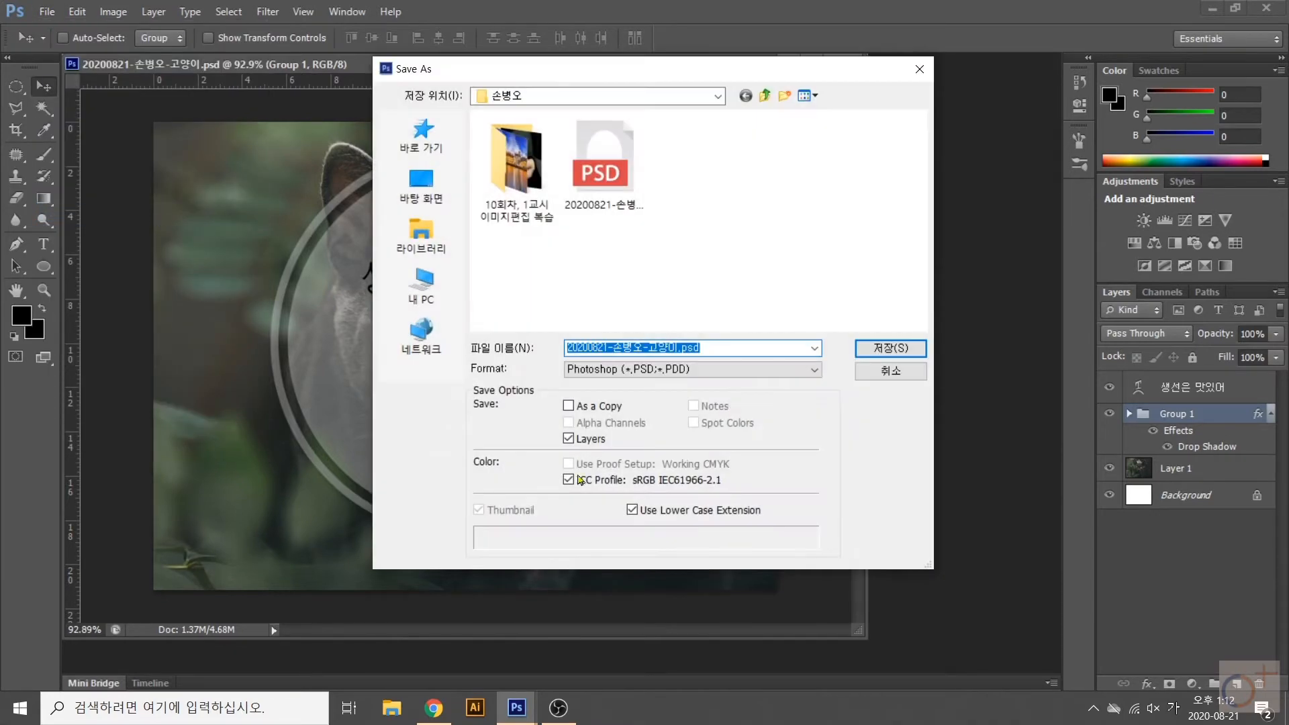
left_click(625, 364)
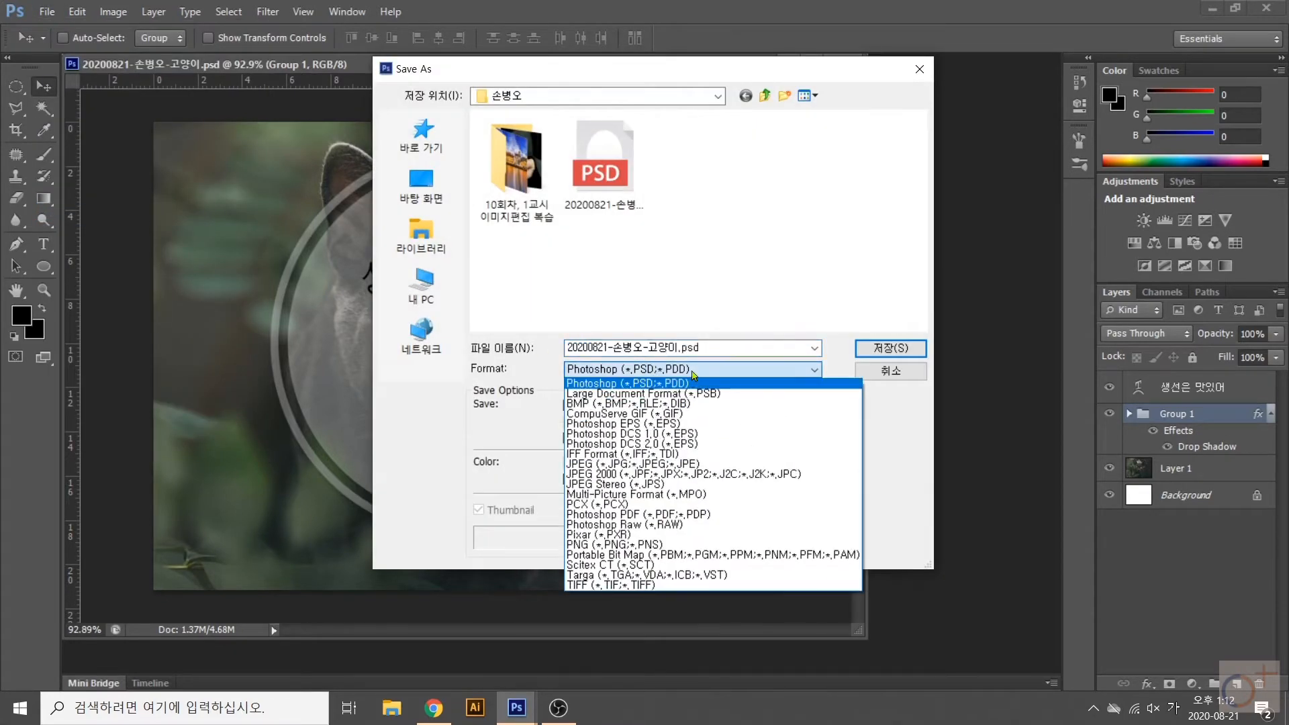
left_click(544, 370)
left_click(590, 370)
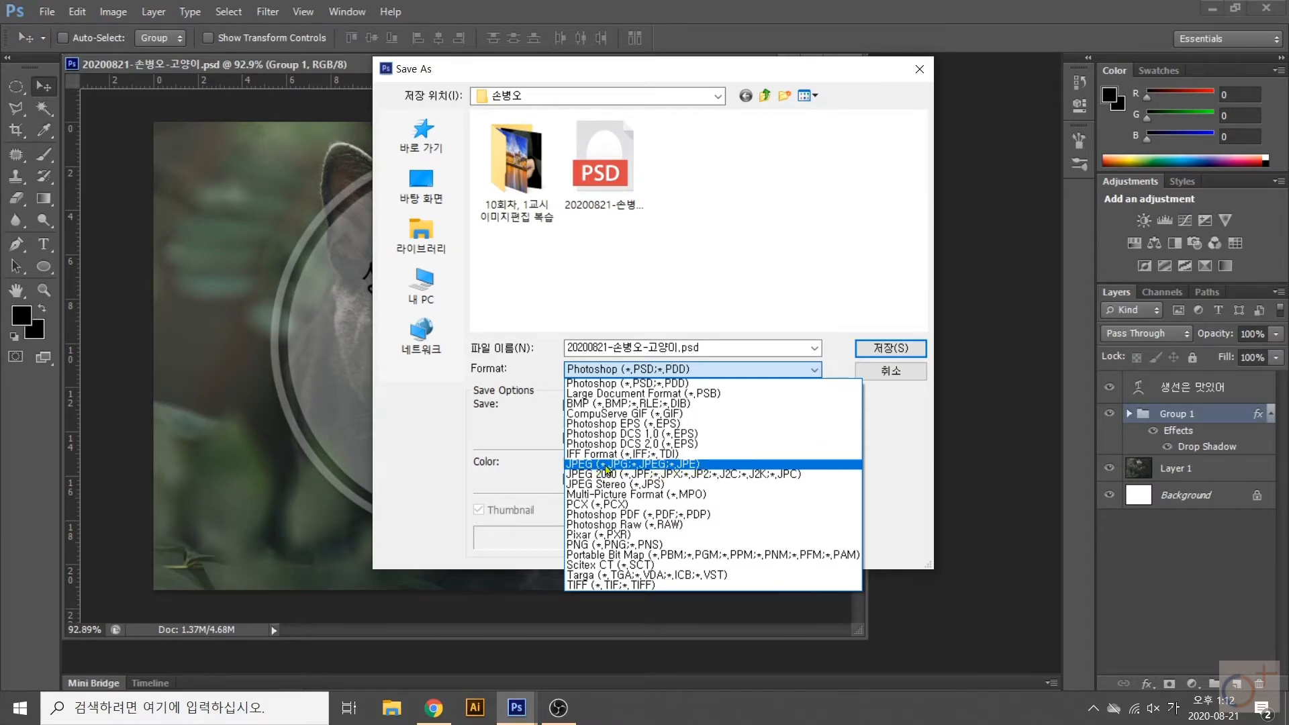
left_click(608, 464)
left_click(898, 349)
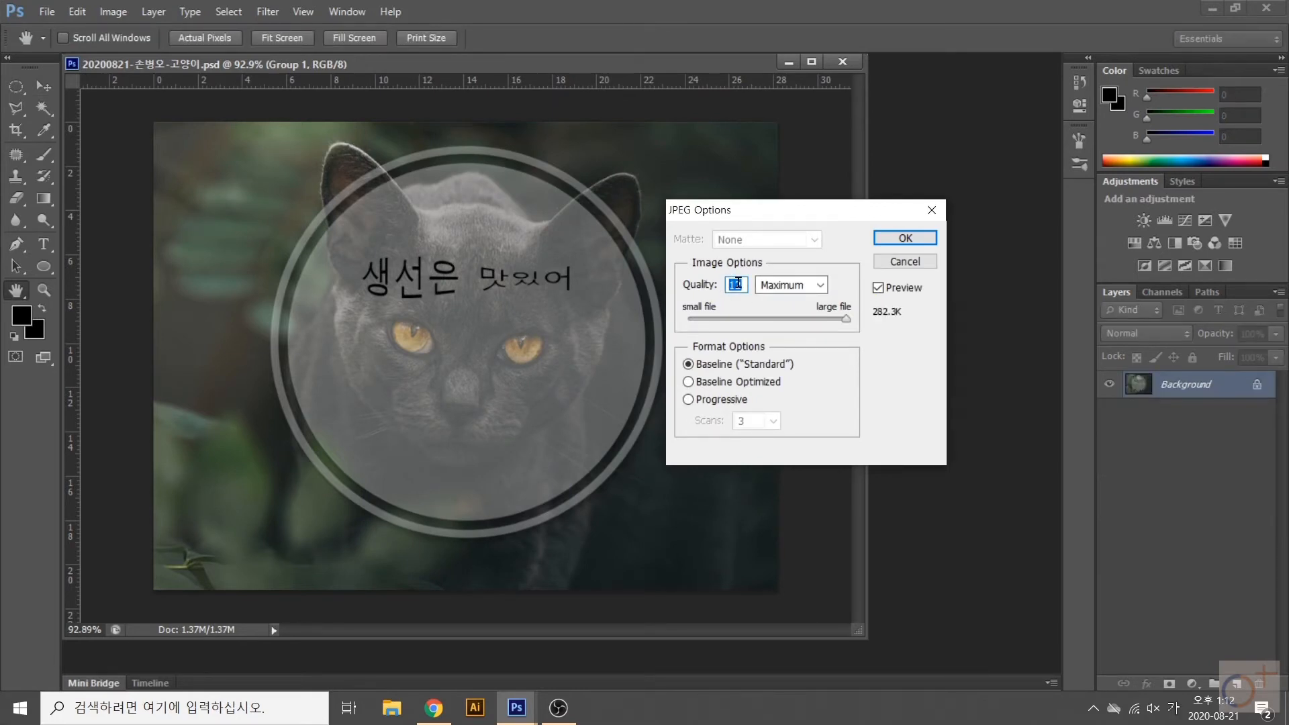
mouse_move(846, 319)
left_mouse_down()
mouse_move(697, 319)
mouse_move(851, 326)
mouse_move(698, 320)
mouse_move(857, 312)
left_mouse_up()
left_click(916, 240)
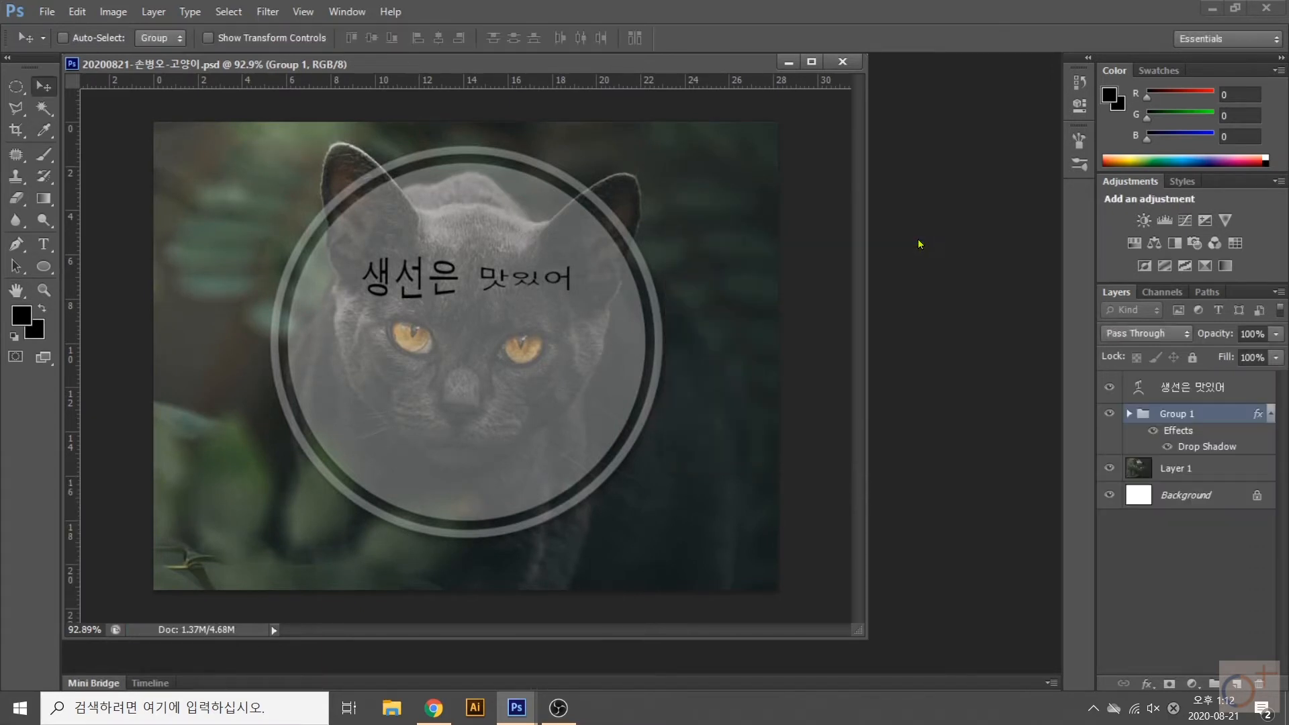
- Confirm the 274 KB cat JPG sits beside the PSD in the Desktop project folder, then close the cat document
left_click(391, 708)
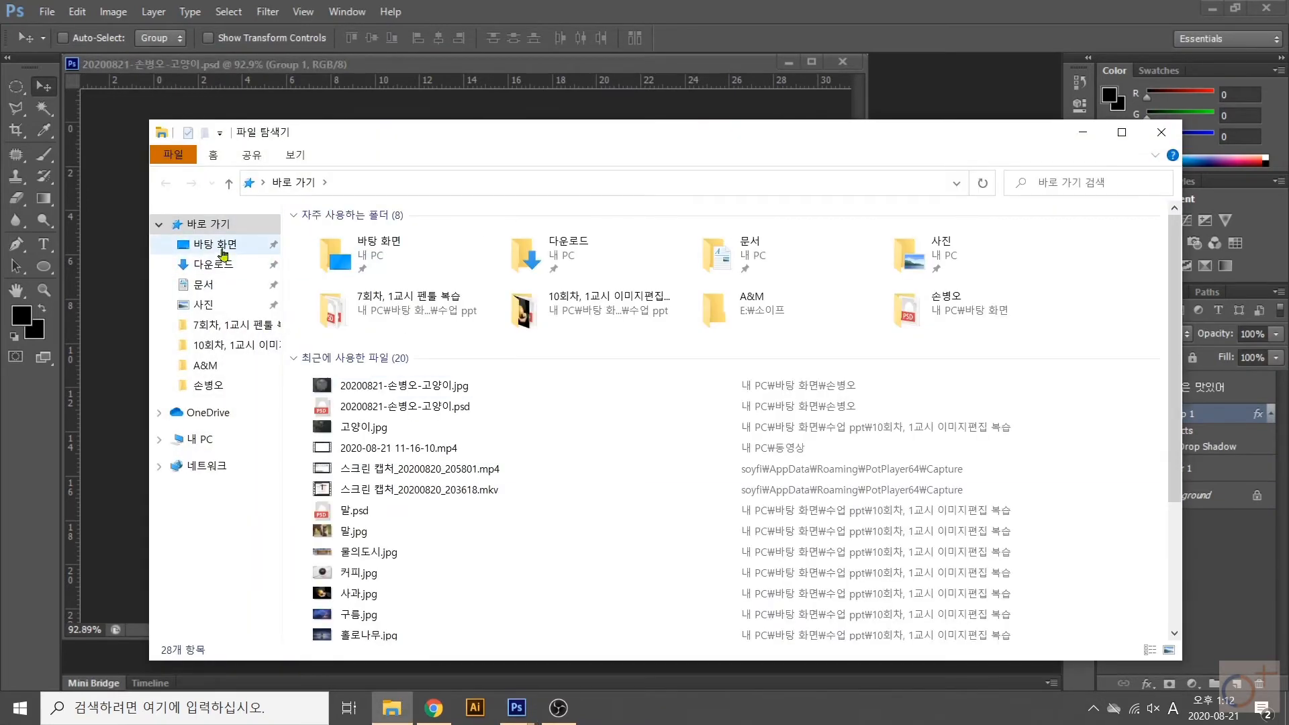
left_click(224, 246)
double_click(387, 258)
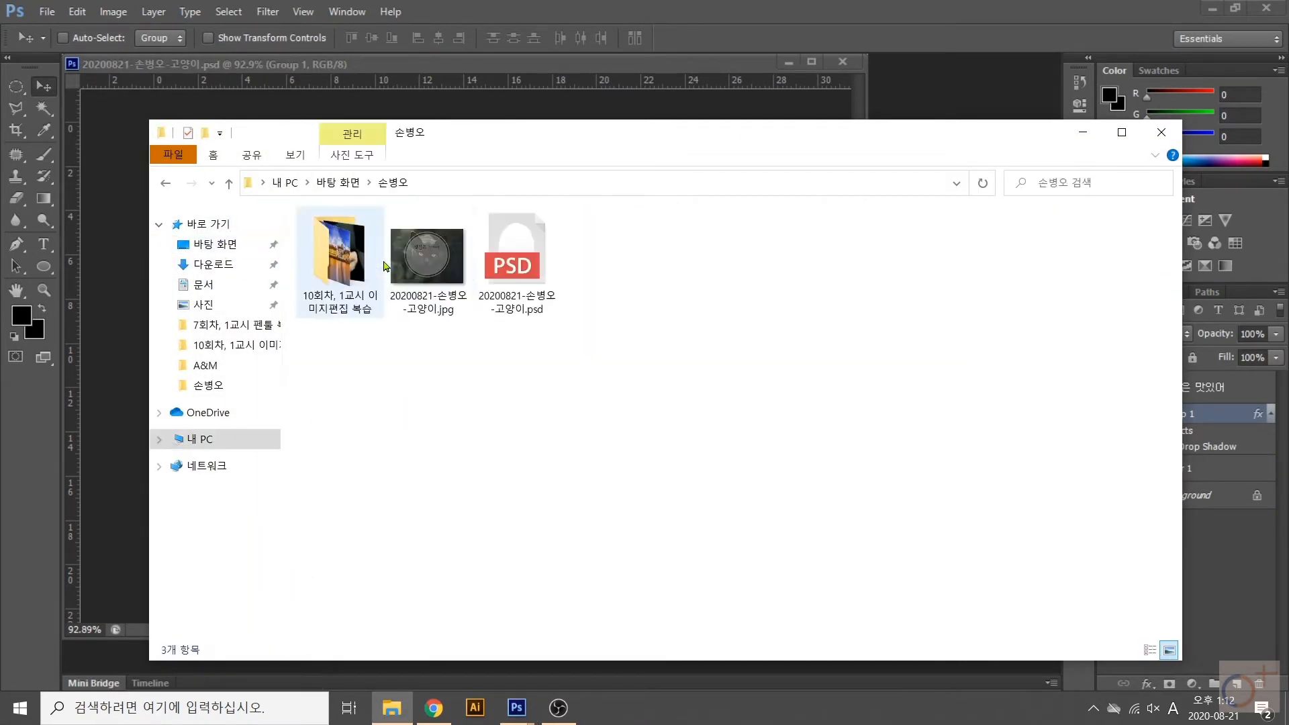
left_click(423, 281)
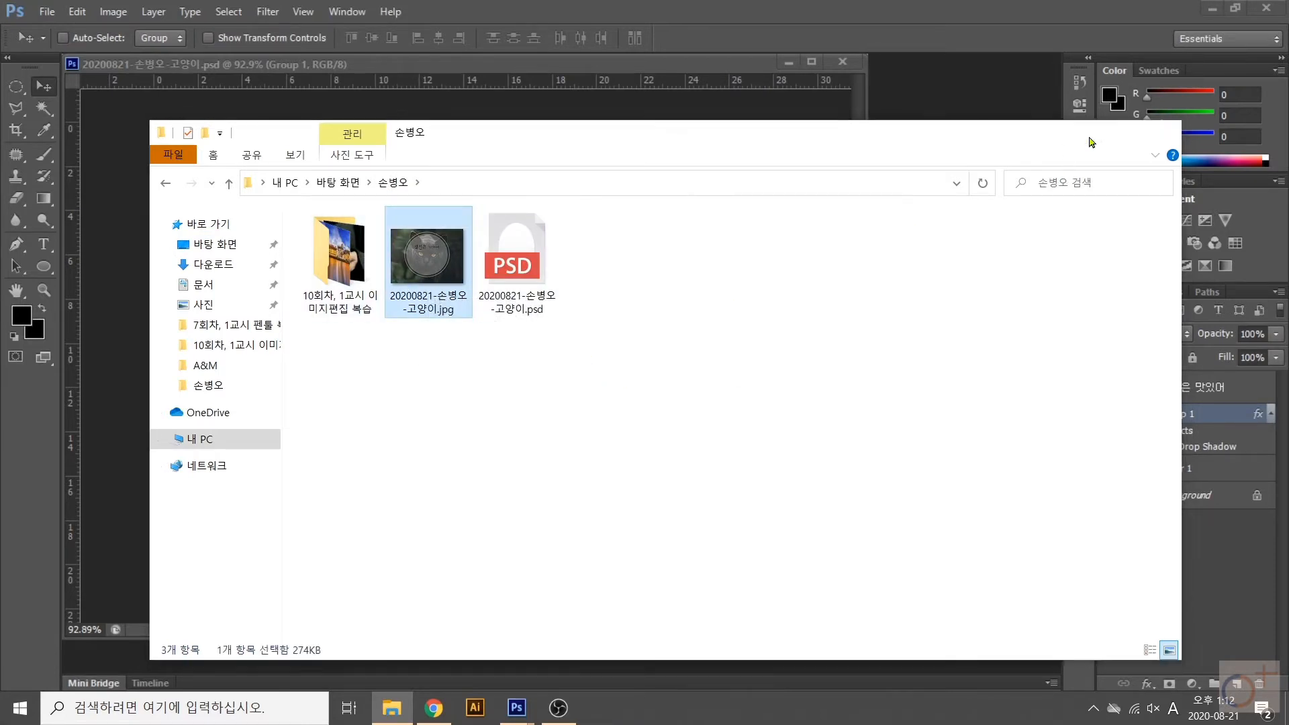
left_click(1083, 134)
left_click(844, 61)
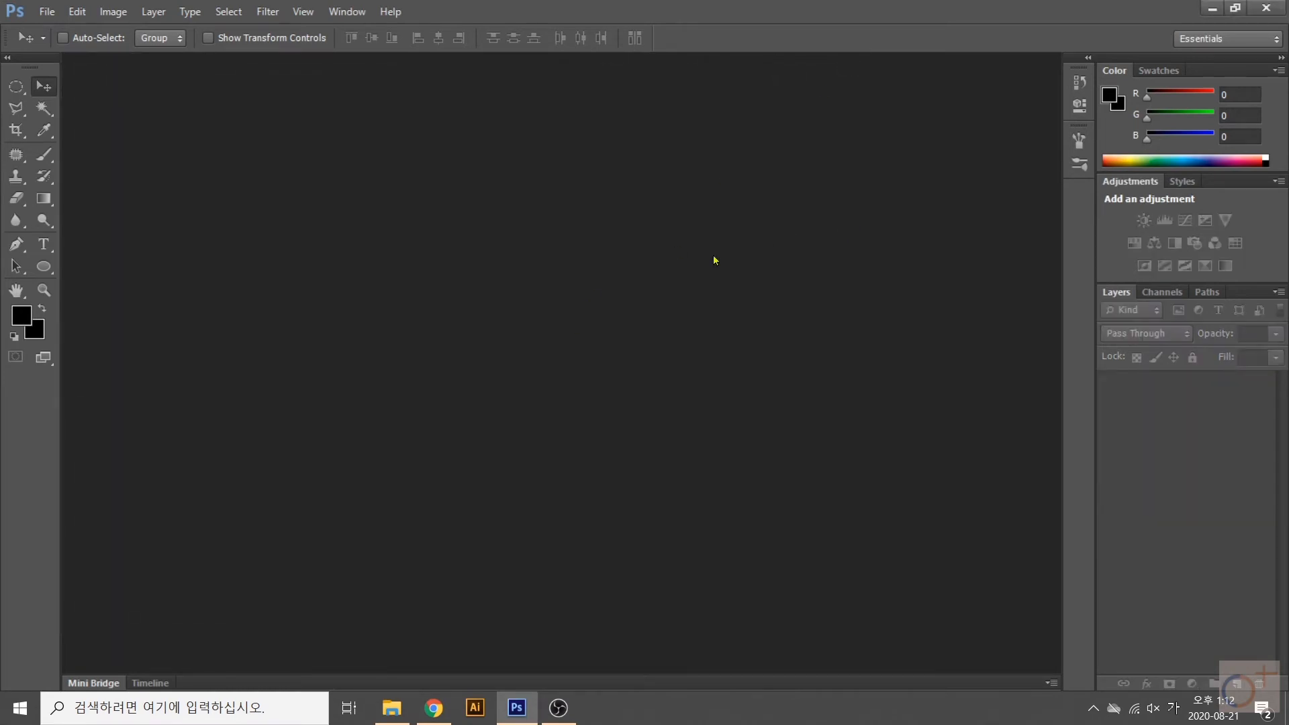
- Open 홀로나무.jpg from the image editing review folder
double_click(779, 252)
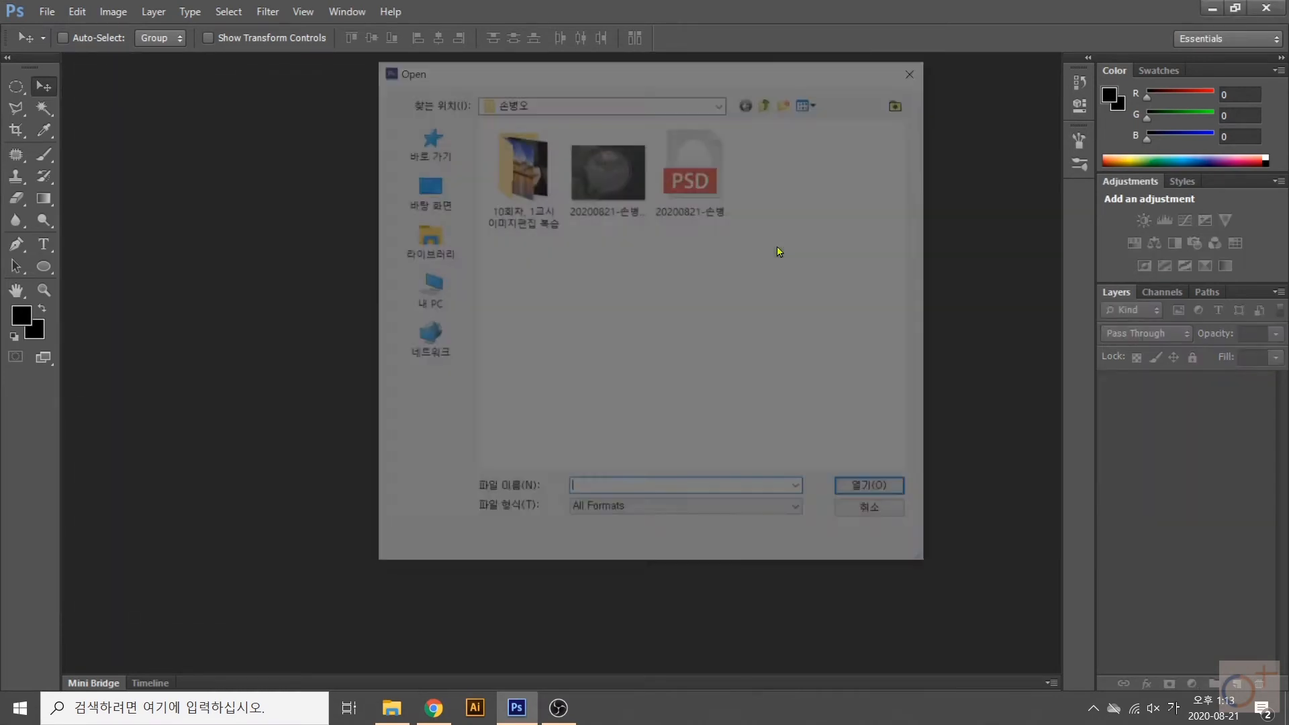
double_click(540, 190)
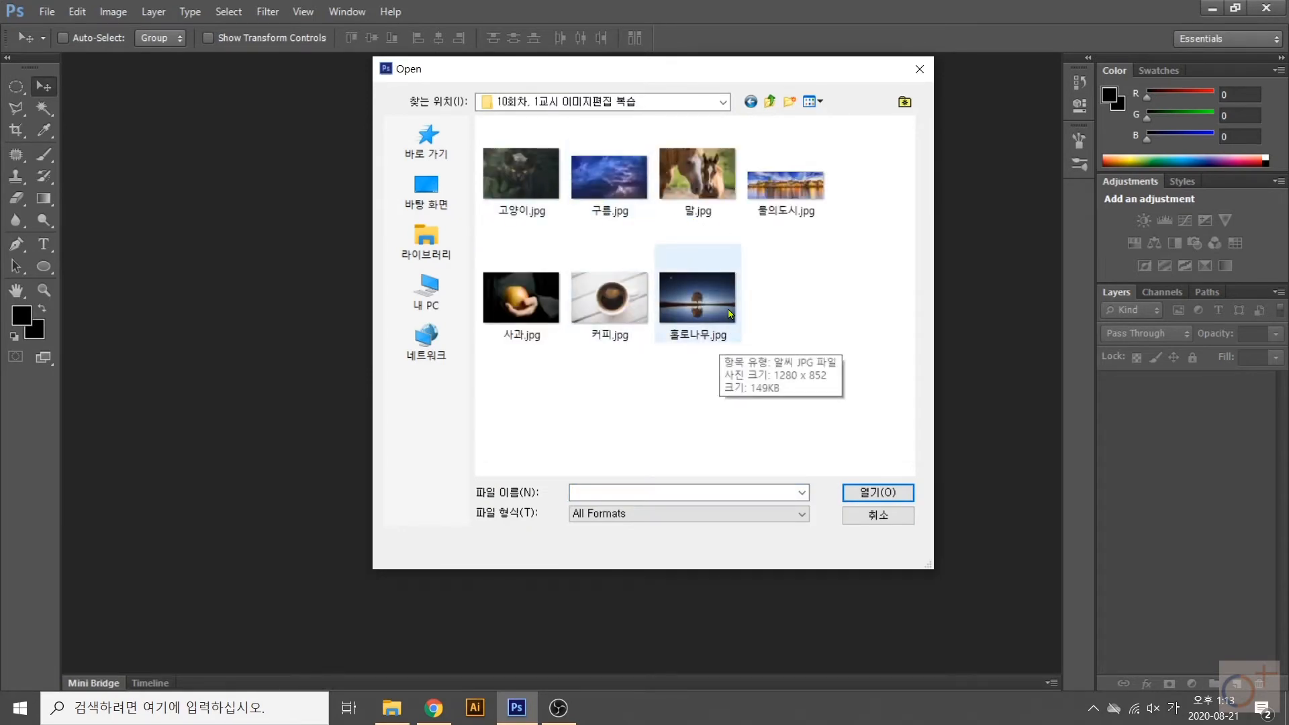
double_click(704, 310)
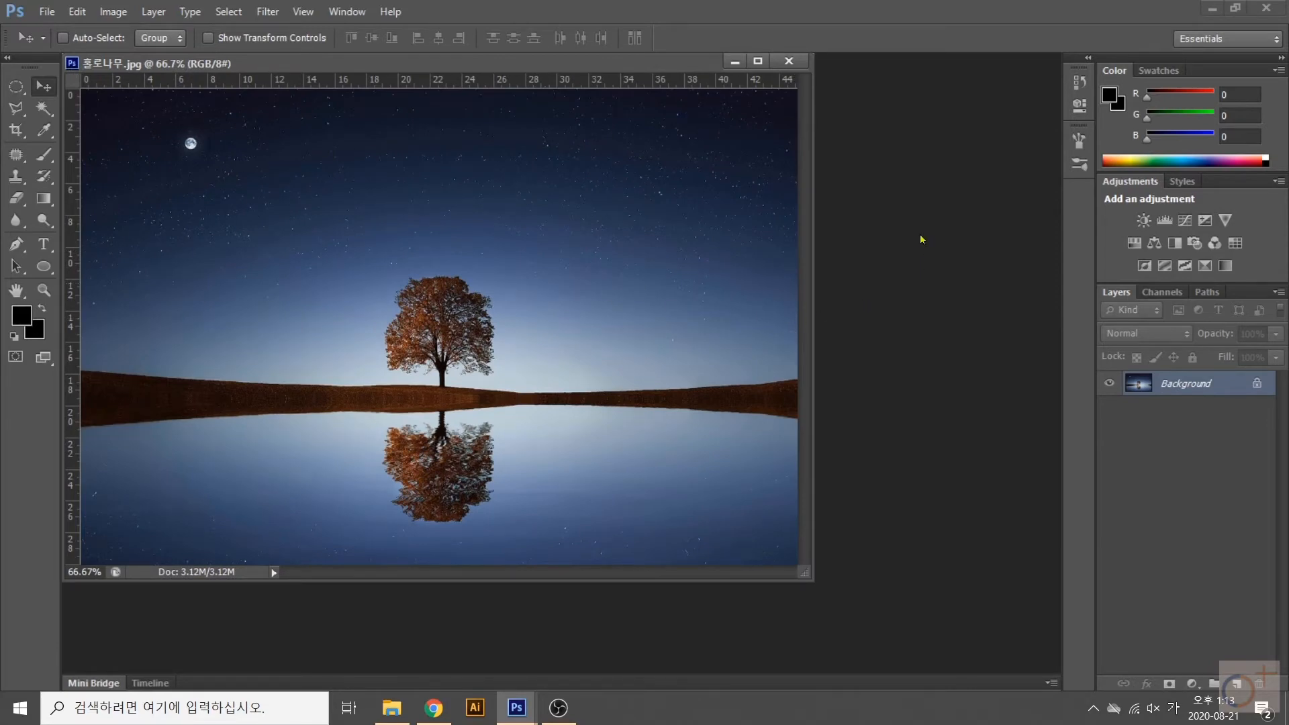
- Open 구름.jpg and drag its clouds into the tree document as Layer 1
key("ctrl+o")
left_click(630, 188)
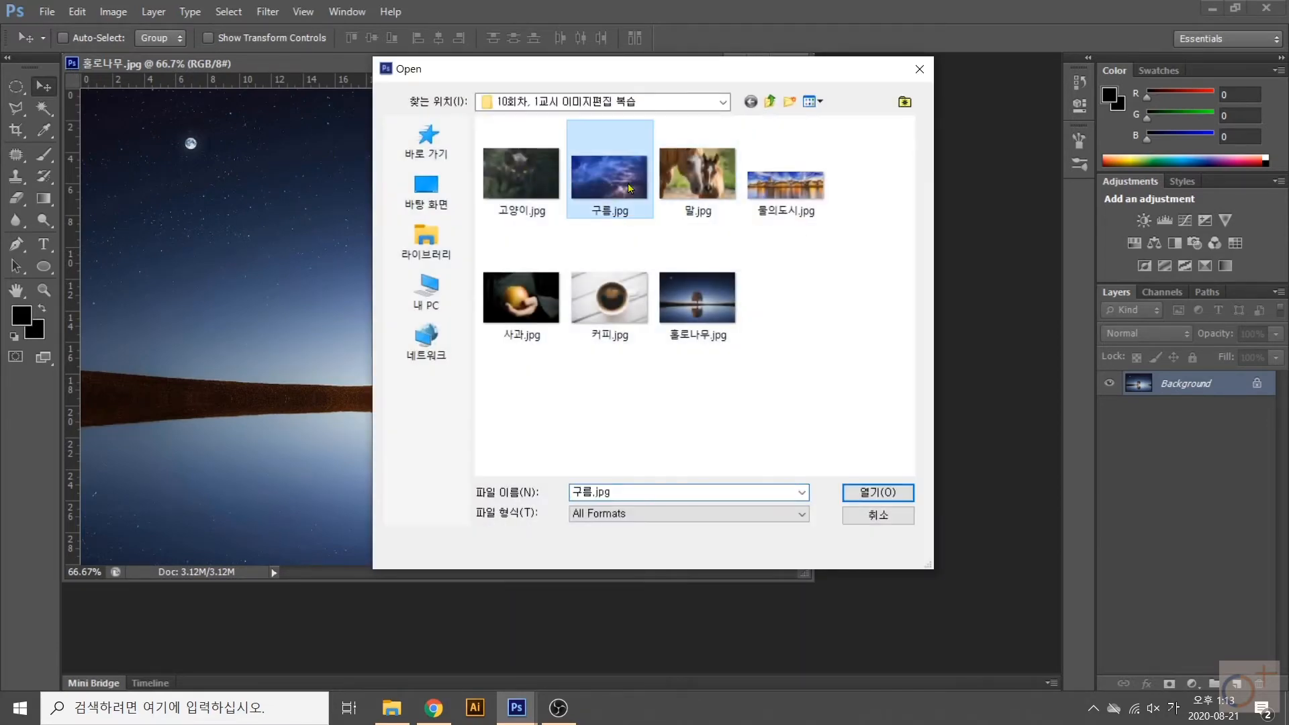
double_click(619, 187)
left_click_drag(647, 107, 1018, 148)
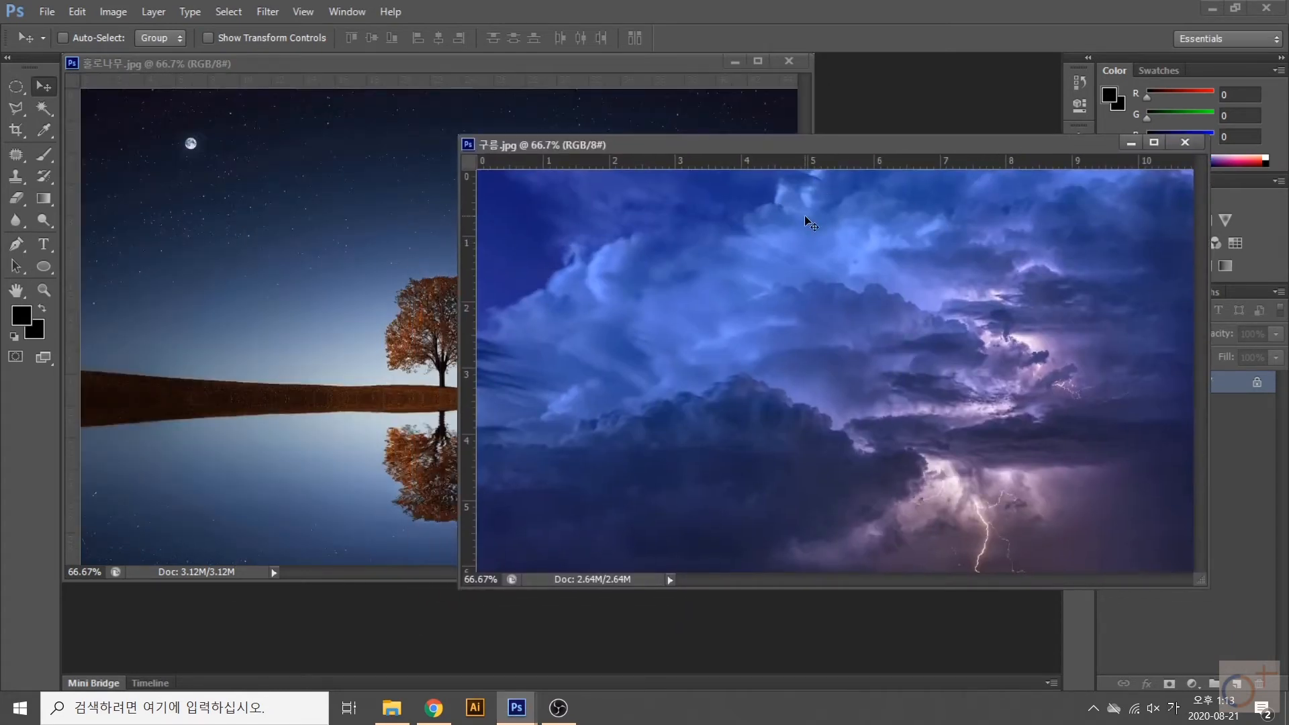
left_click_drag(779, 248, 223, 154)
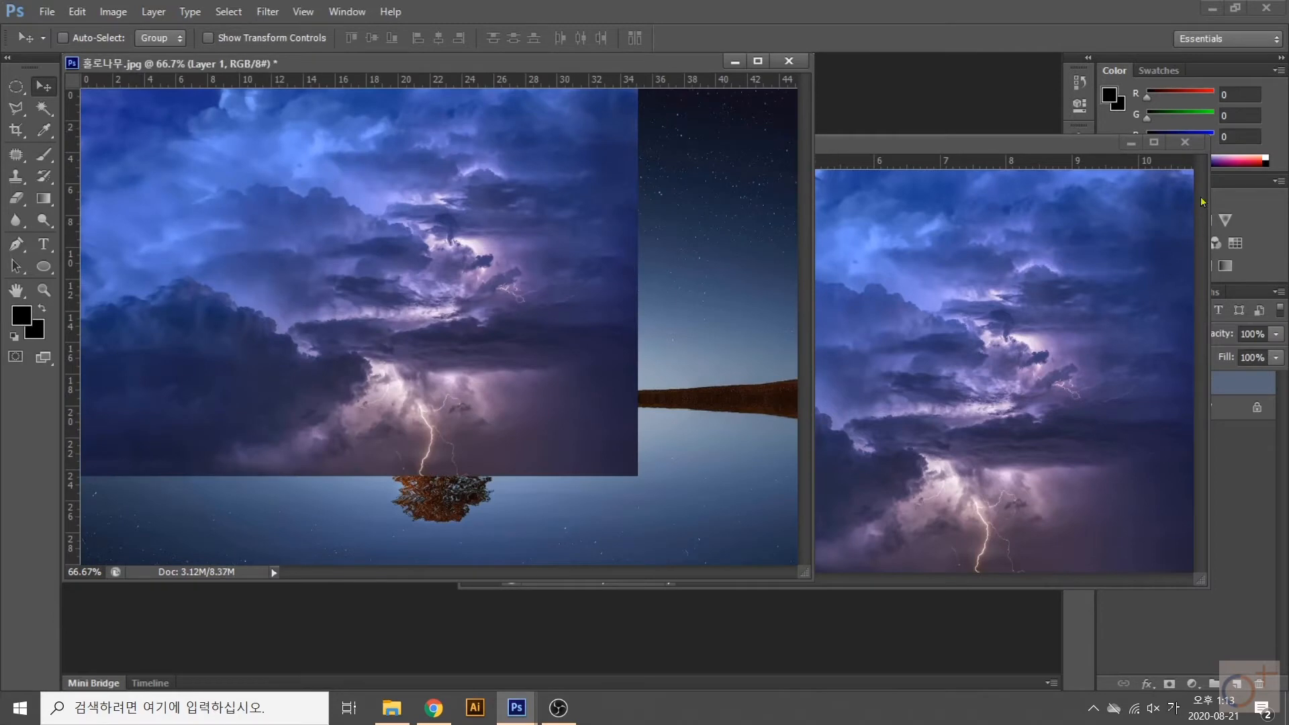
- Tuck away the 구름.jpg window and enlarge the lone-tree document window
left_click(1185, 142)
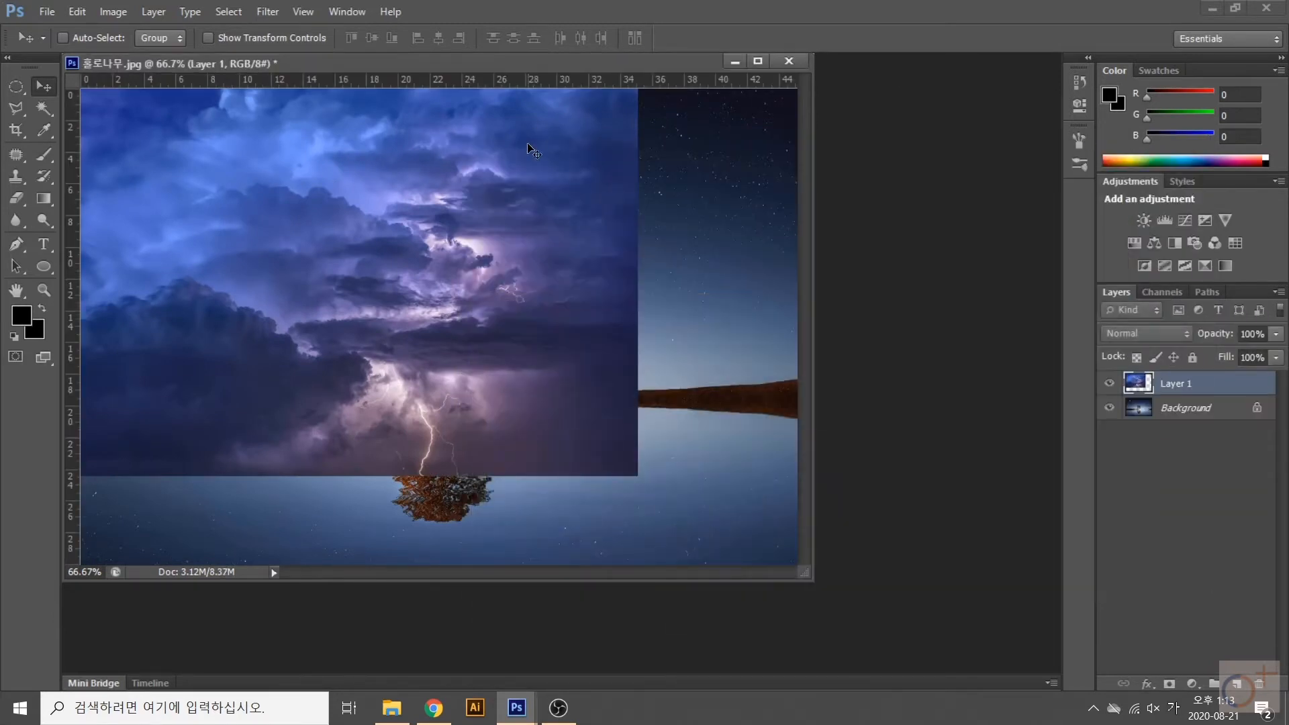
left_click_drag(532, 150, 683, 177)
mouse_move(521, 702)
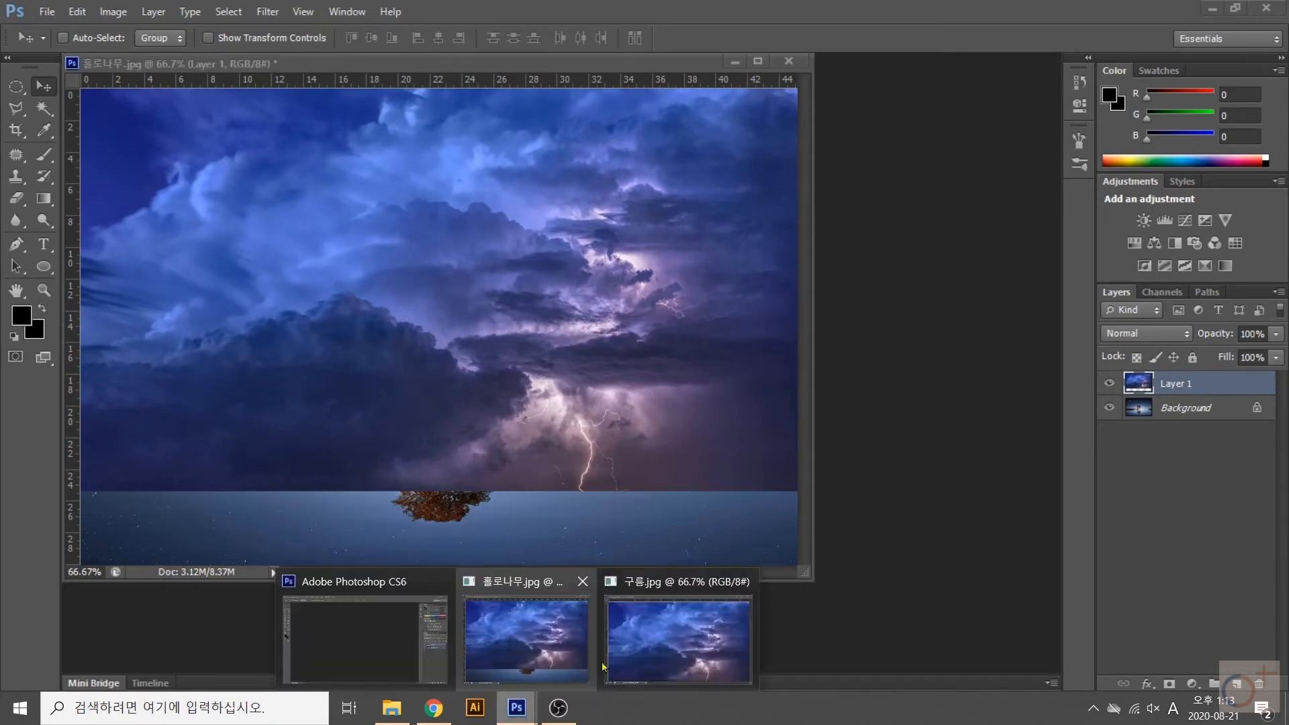
left_click(676, 639)
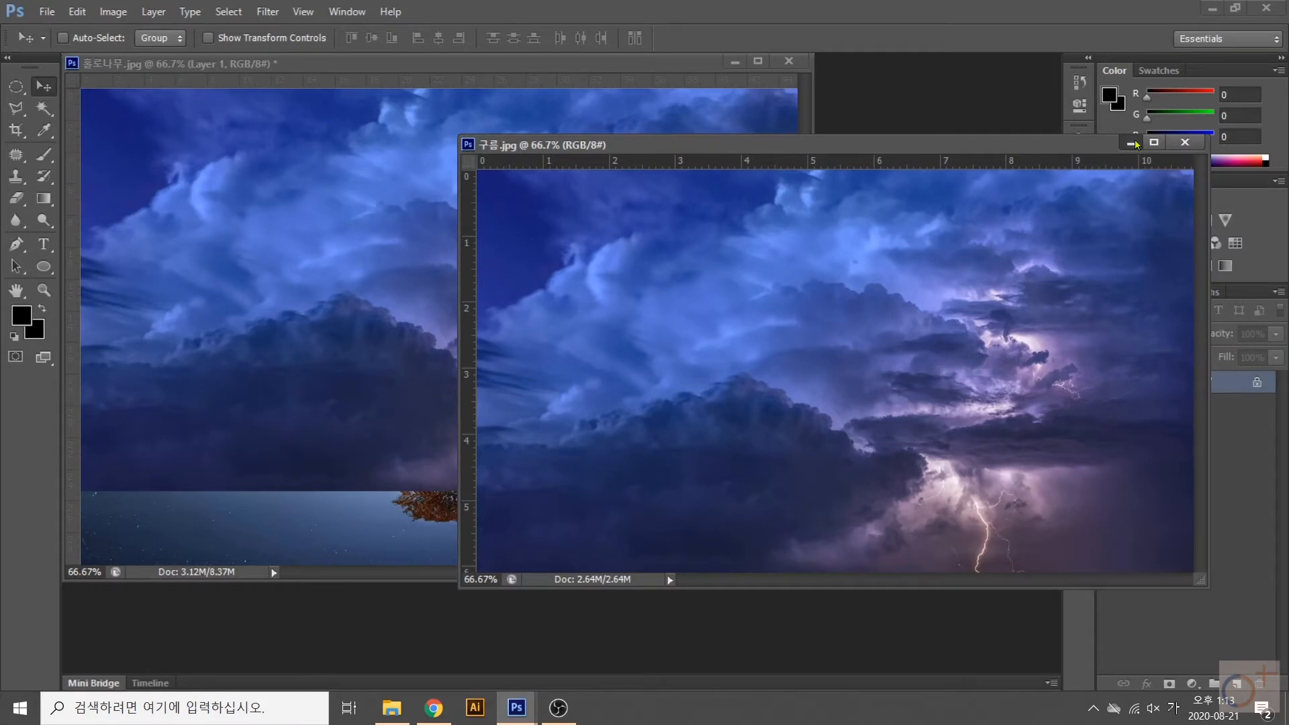
left_click(1135, 143)
left_click_drag(806, 576, 931, 641)
- With the Move tool, position the cloud layer over the sky down to the sea line
scroll(678, 416, "down", 2)
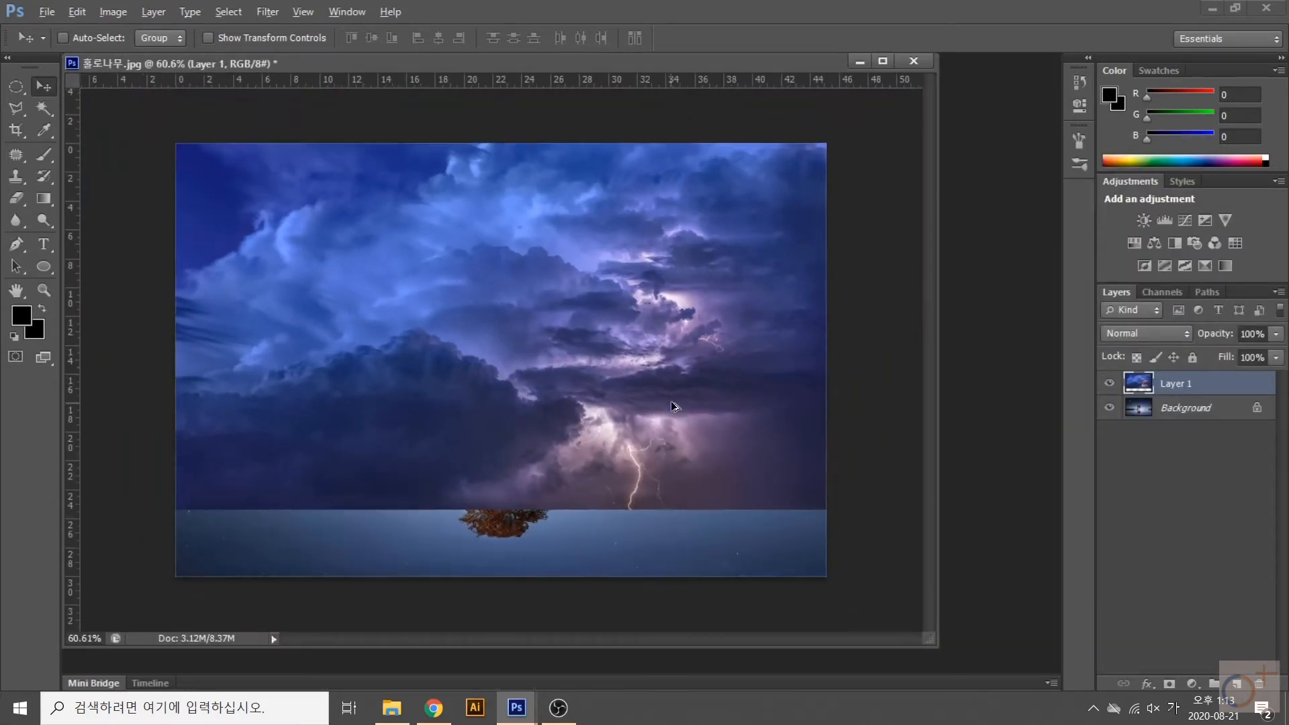
left_click_drag(16, 86, 49, 87)
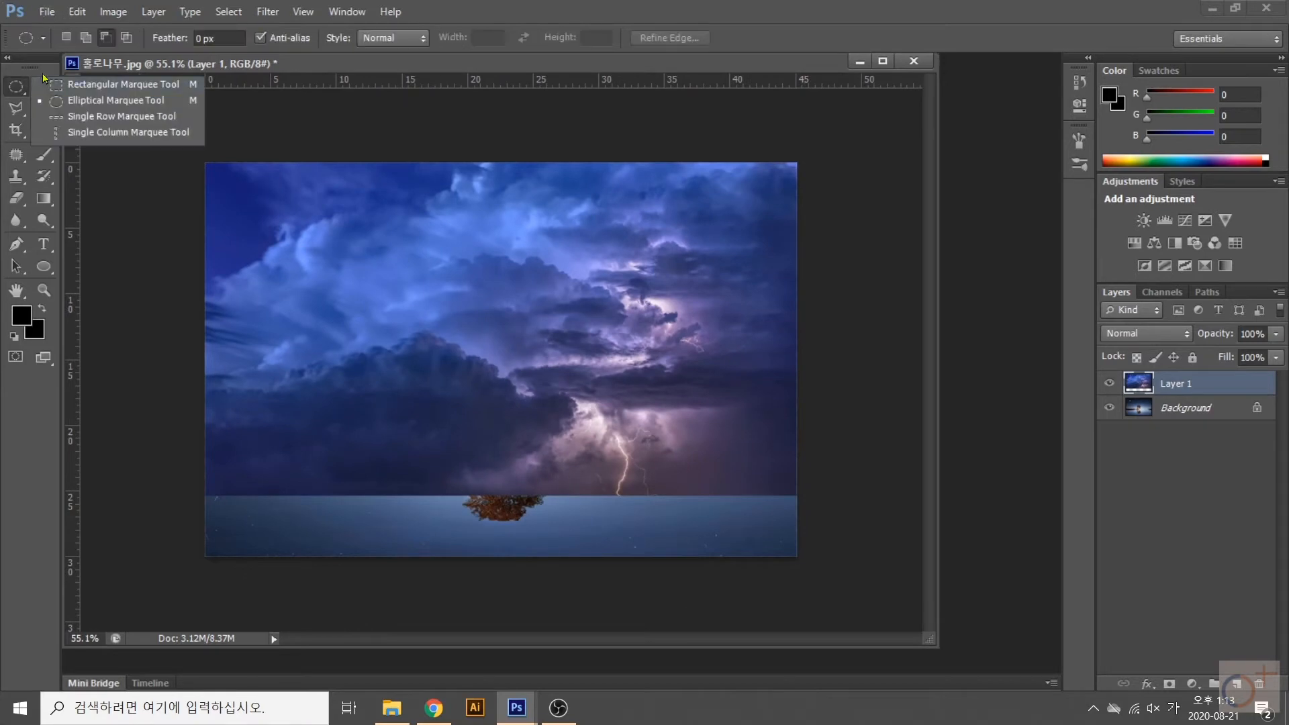
left_click(44, 70)
key("v")
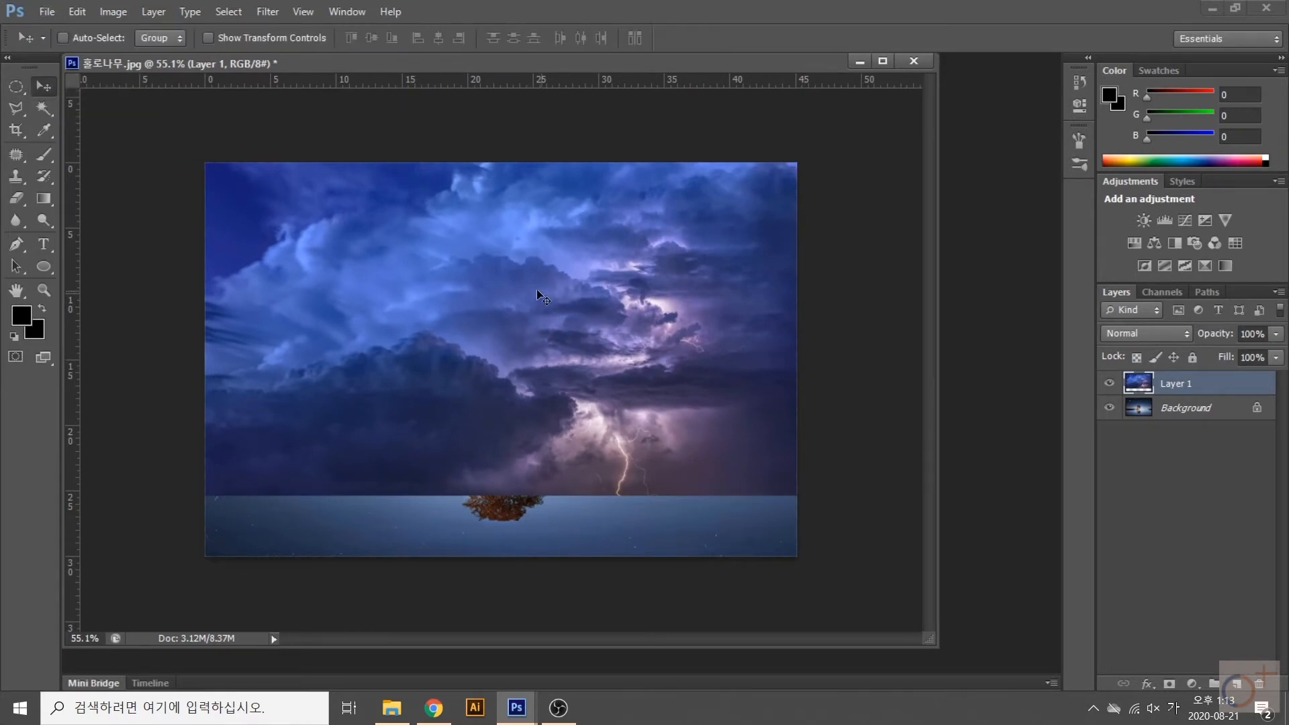
left_click_drag(538, 291, 534, 475)
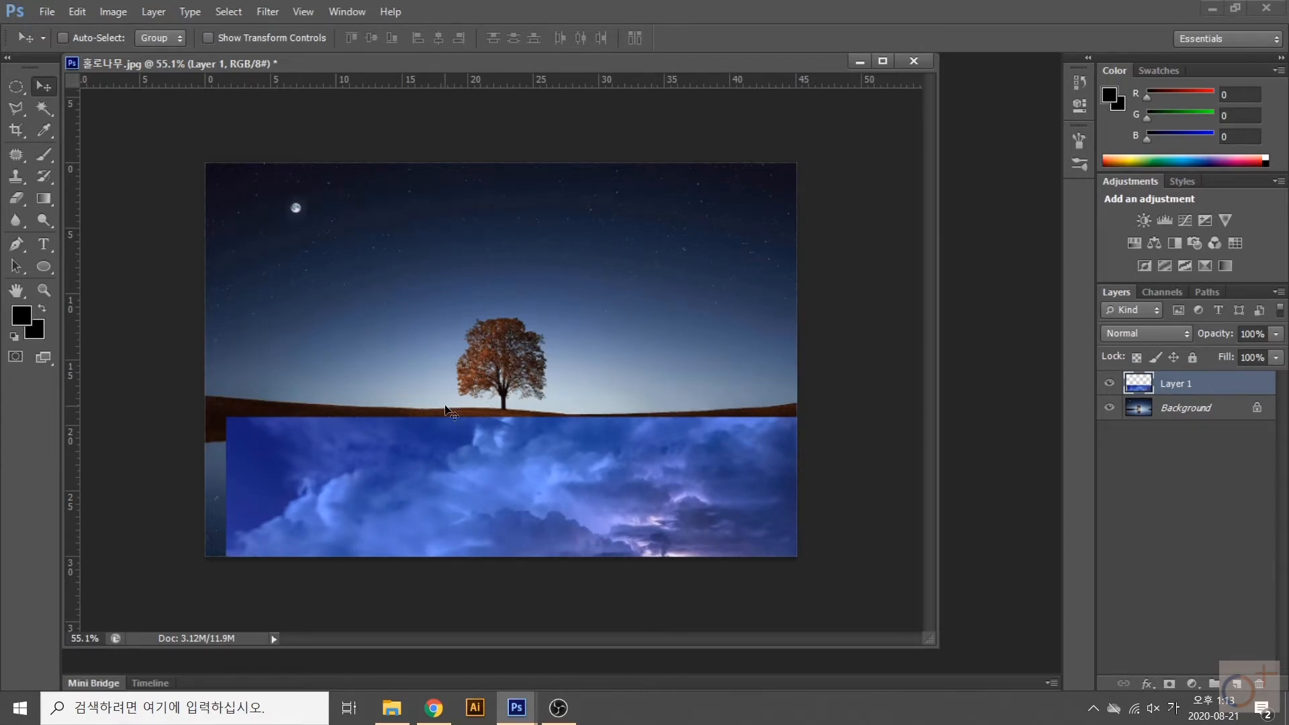
left_click_drag(470, 498, 522, 276)
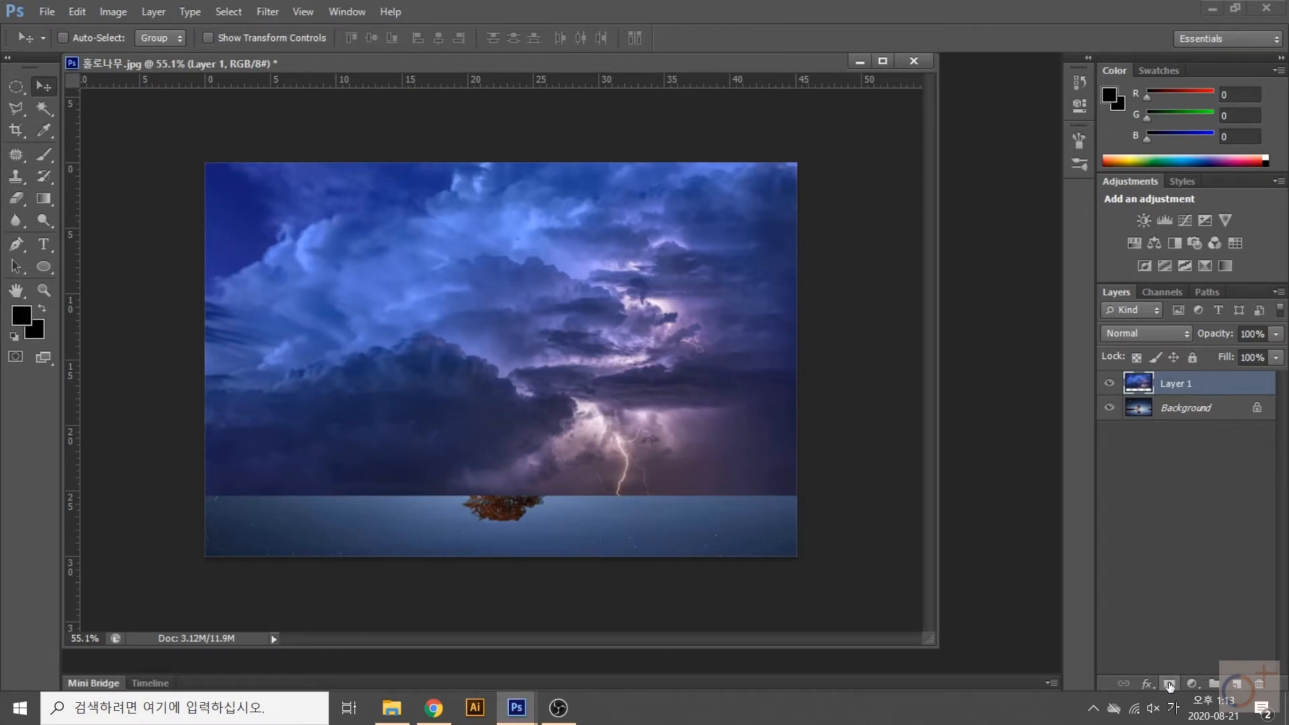
- Add a layer mask to the cloud layer, undo a trial brush stroke, and reselect the layer image
left_click(1169, 684)
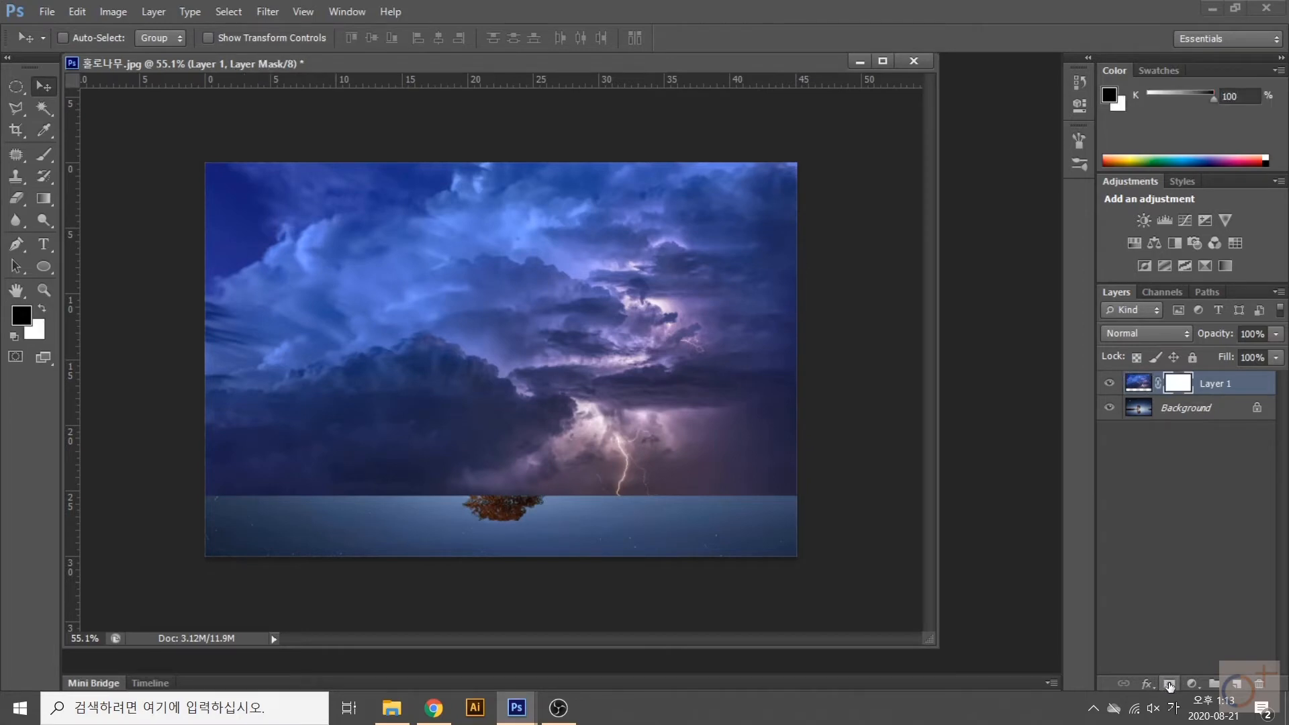
left_click(45, 156)
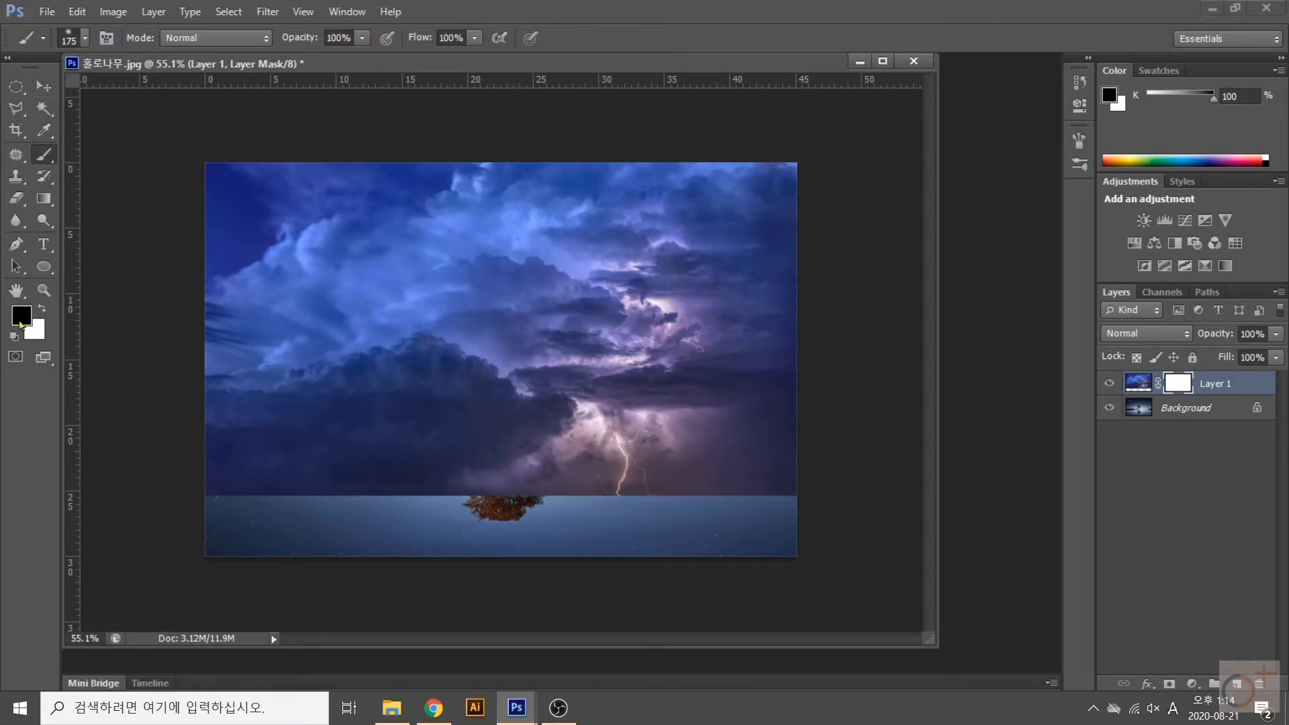
mouse_move(210, 483)
left_mouse_down()
mouse_move(689, 524)
mouse_move(812, 497)
mouse_move(463, 463)
left_mouse_up()
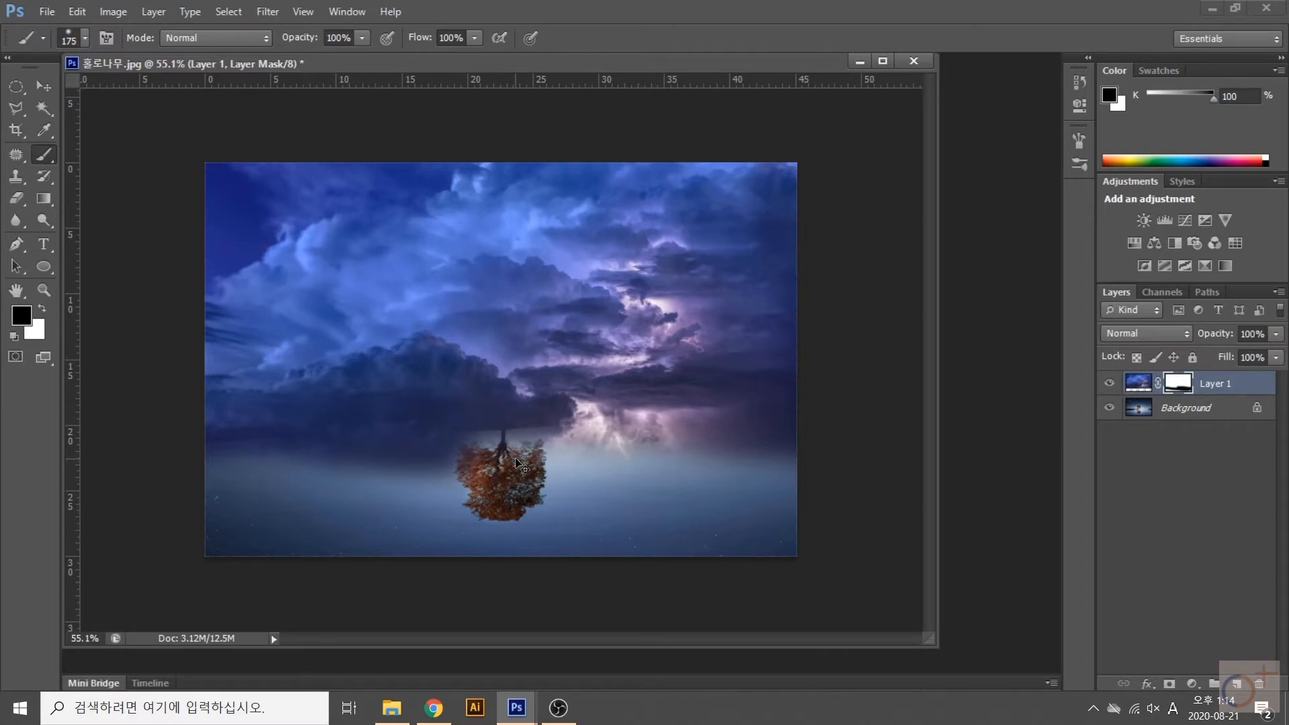
key("ctrl+z")
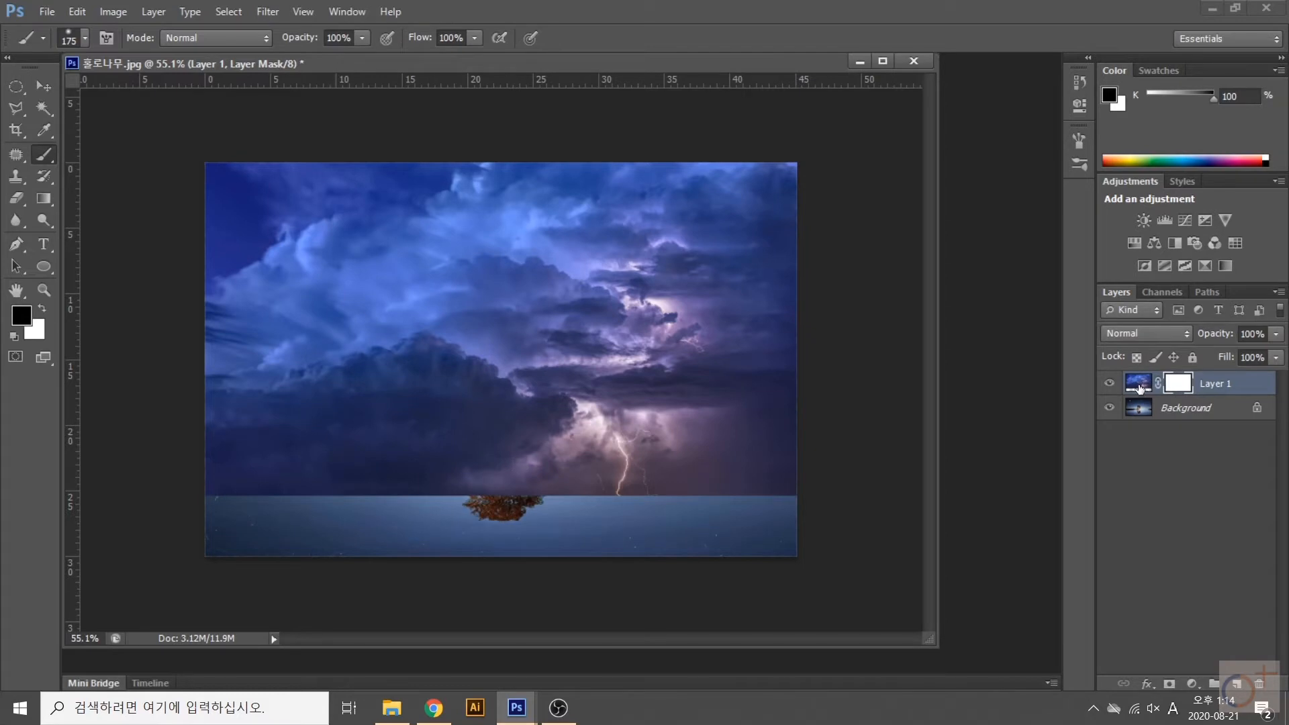
left_click(1145, 385)
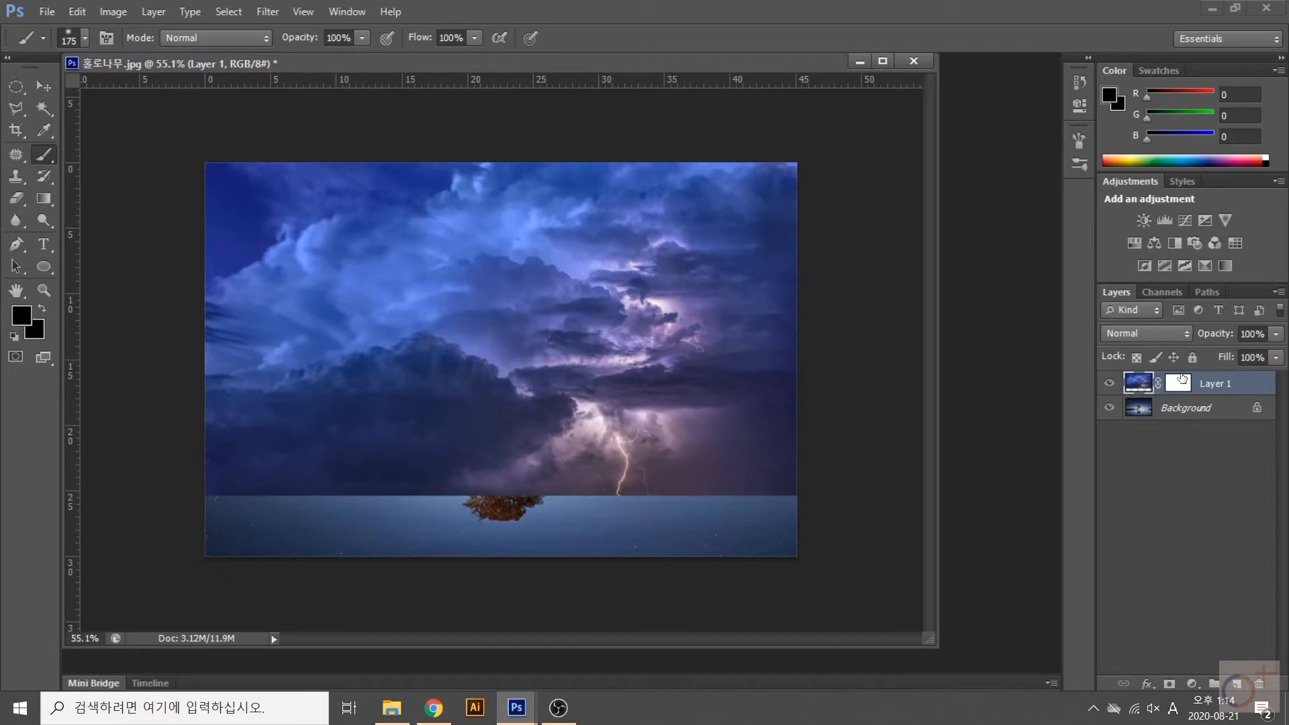
left_click(1253, 333)
- Set the cloud layer's opacity to 60% and target its layer mask
type("60")
key("Return")
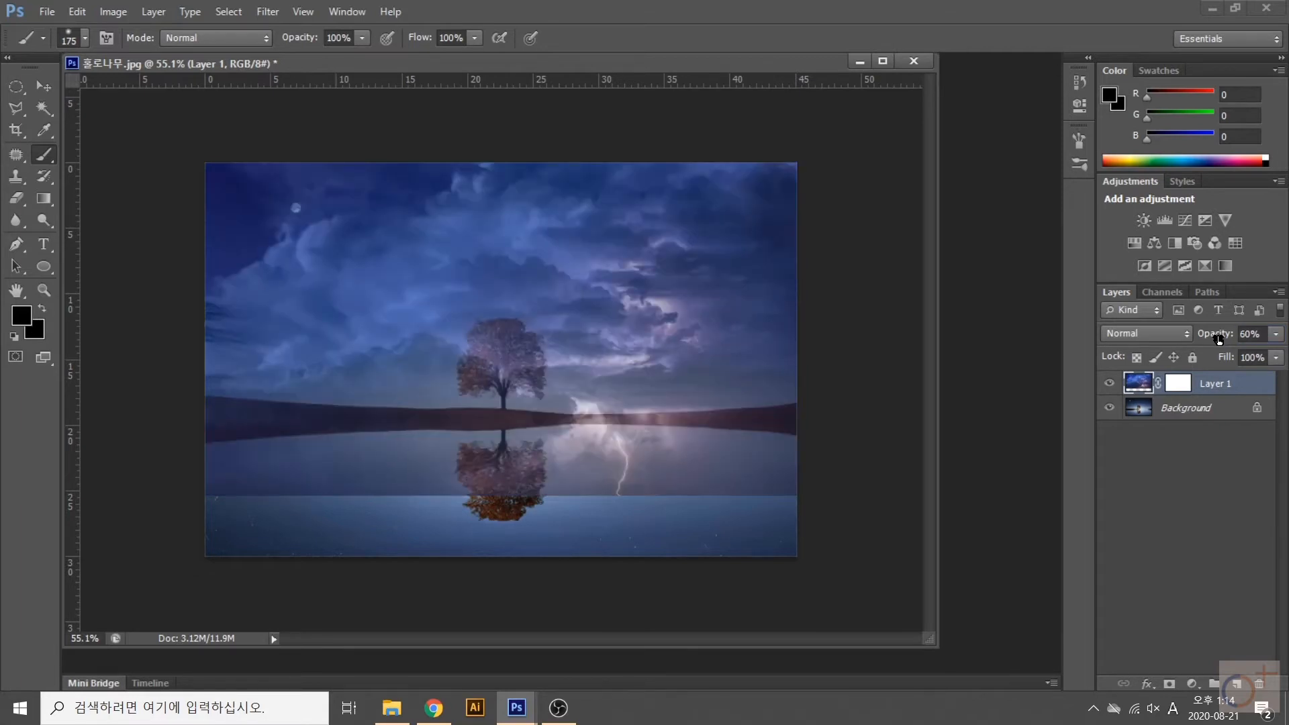
key("ctrl+plus")
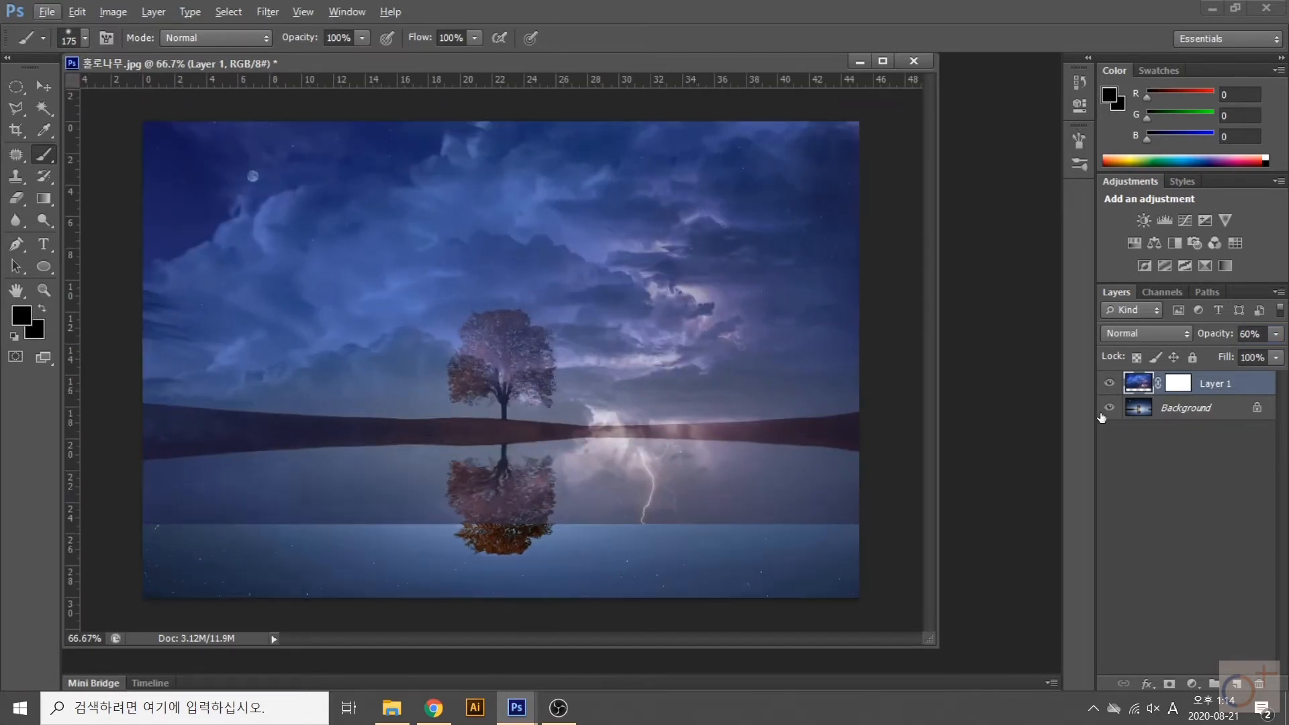
left_click(1177, 383)
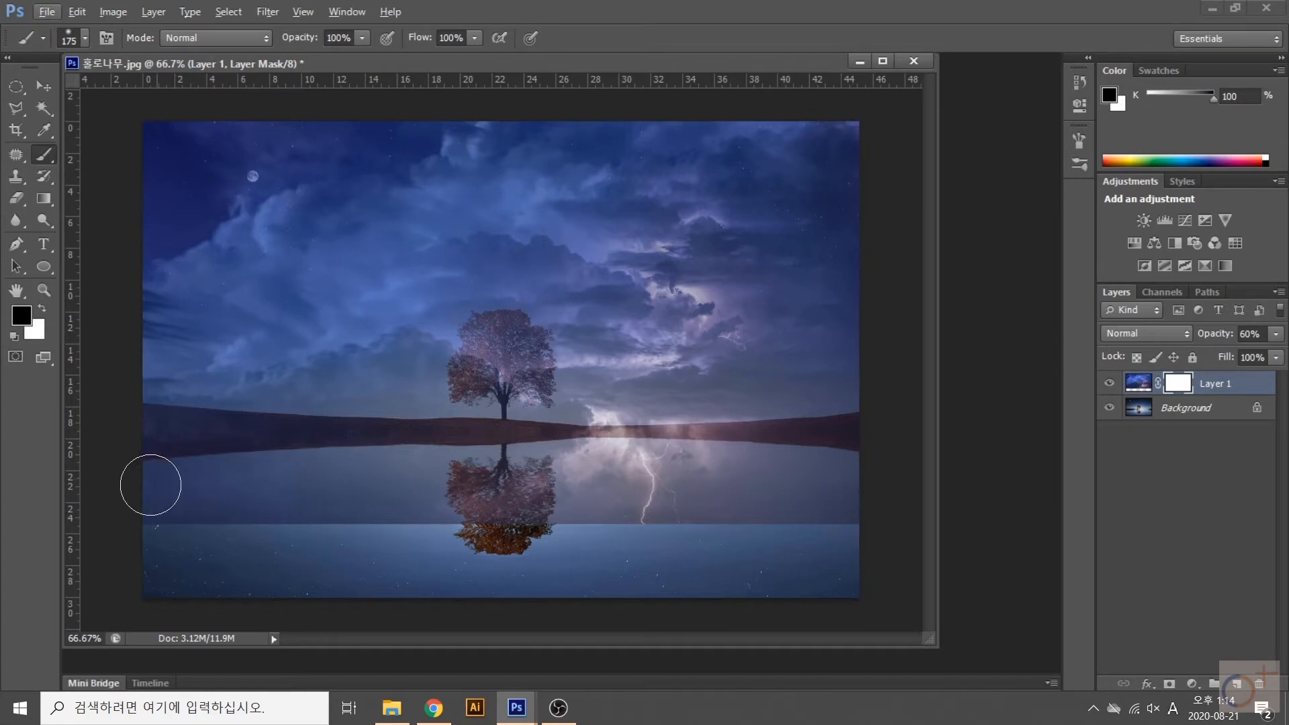
- Paint the mask black along the water edge and brown ground across the horizon
mouse_move(158, 504)
left_mouse_down()
mouse_move(530, 533)
mouse_move(847, 528)
mouse_move(859, 517)
mouse_move(607, 485)
mouse_move(161, 490)
left_mouse_up()
scroll(230, 492, "up", 4)
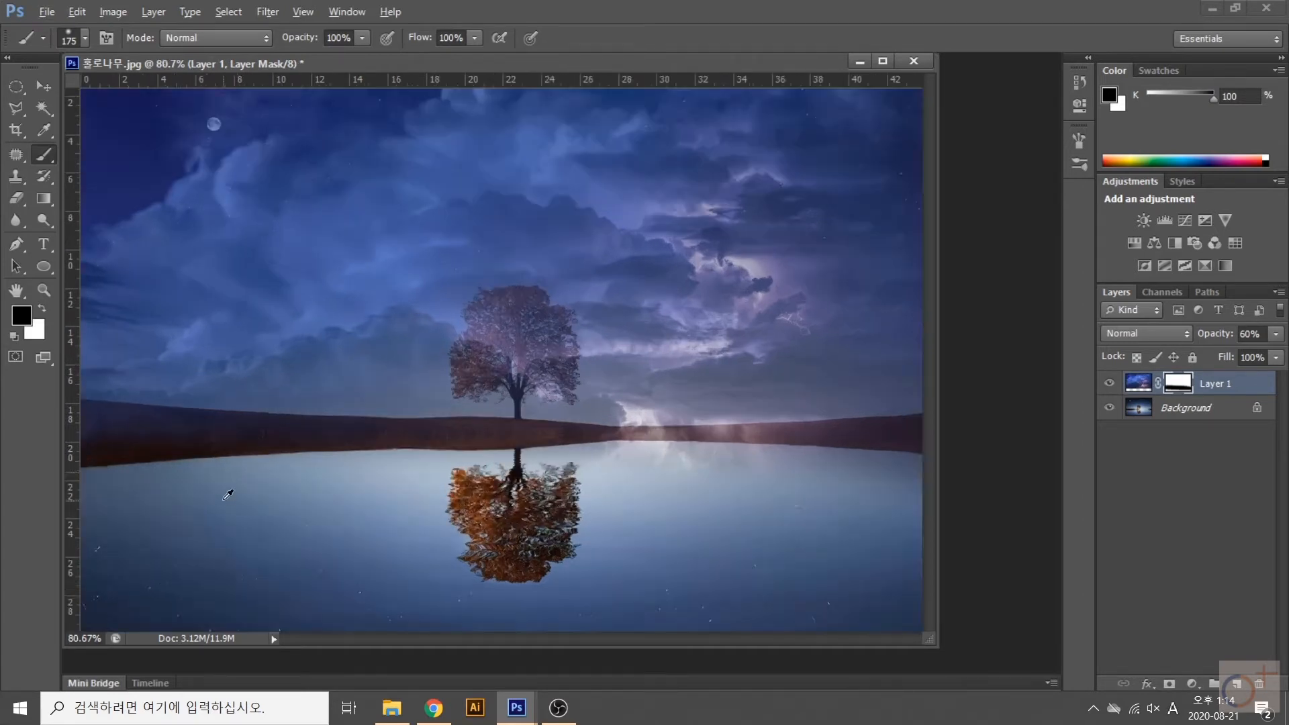
scroll(251, 497, "down", 2)
key("bracketleft")
key("bracketleft")
key("bracketleft")
key("bracketleft")
key("bracketleft")
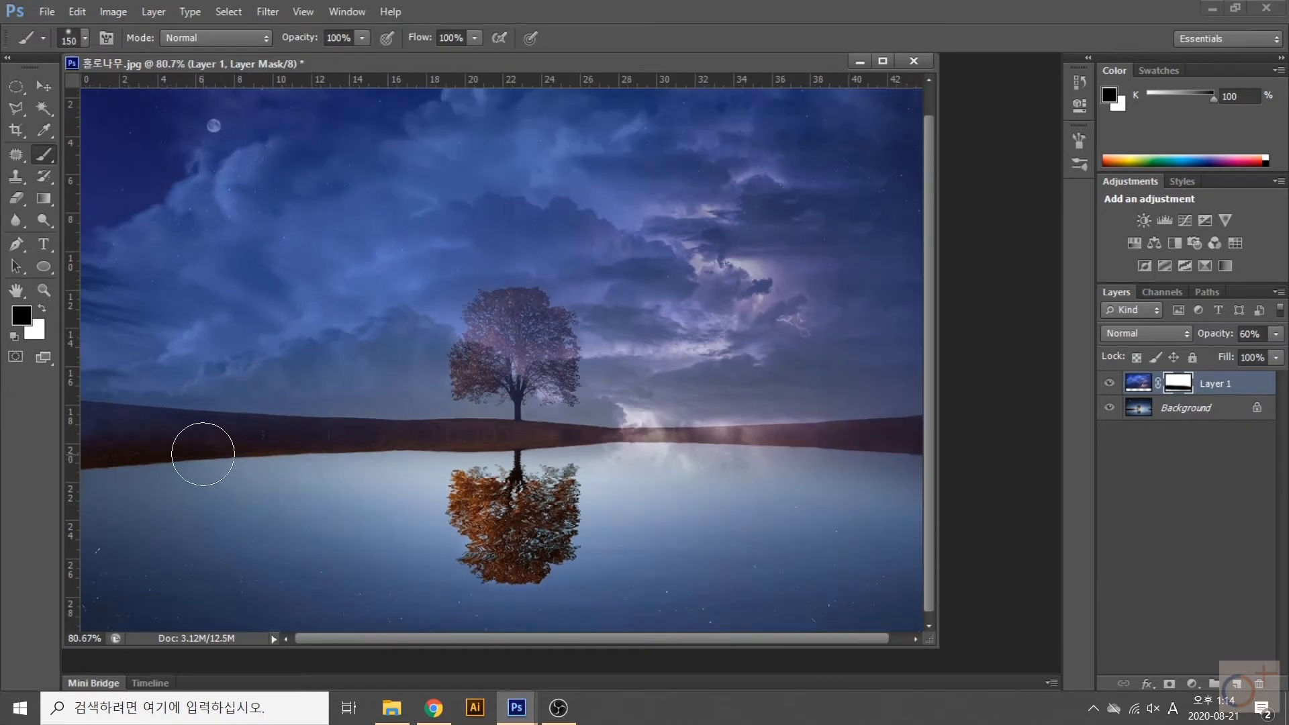
scroll(166, 459, "down", 2)
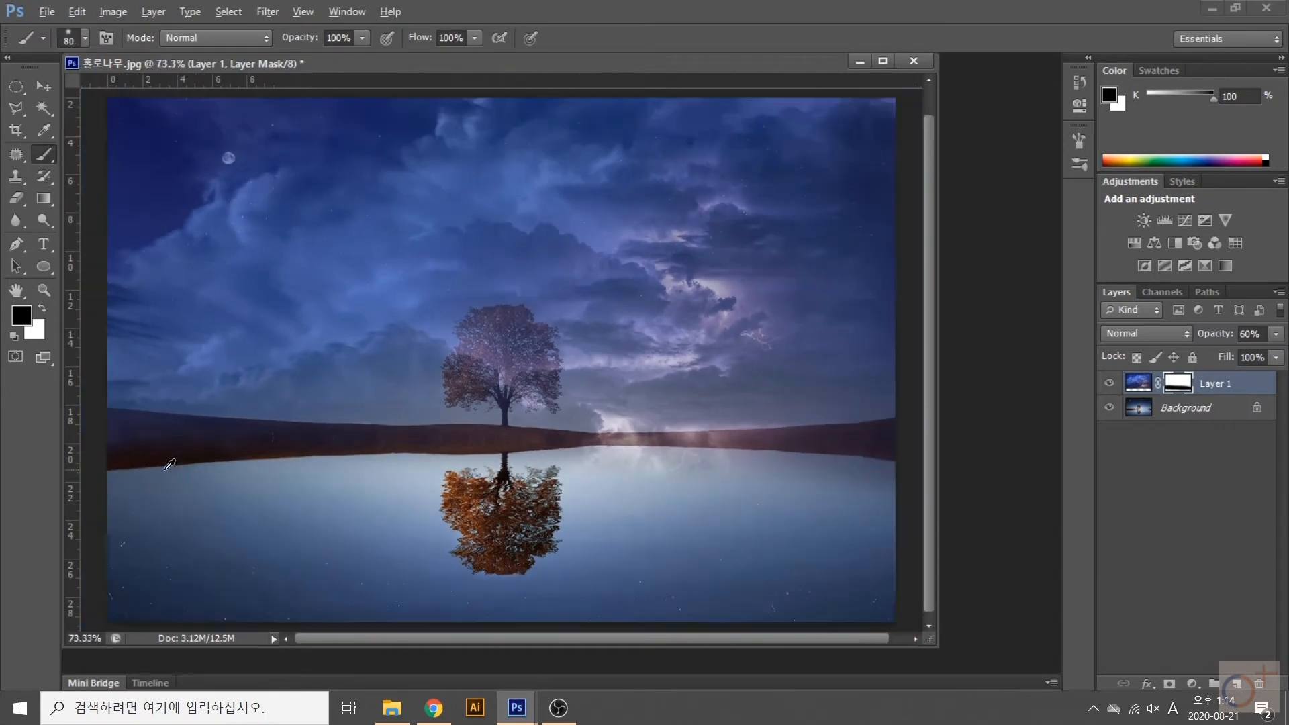
mouse_move(153, 425)
left_mouse_down()
mouse_move(282, 446)
mouse_move(308, 435)
mouse_move(514, 442)
mouse_move(316, 437)
left_mouse_up()
mouse_move(563, 450)
left_mouse_down()
mouse_move(826, 447)
mouse_move(784, 454)
left_mouse_up()
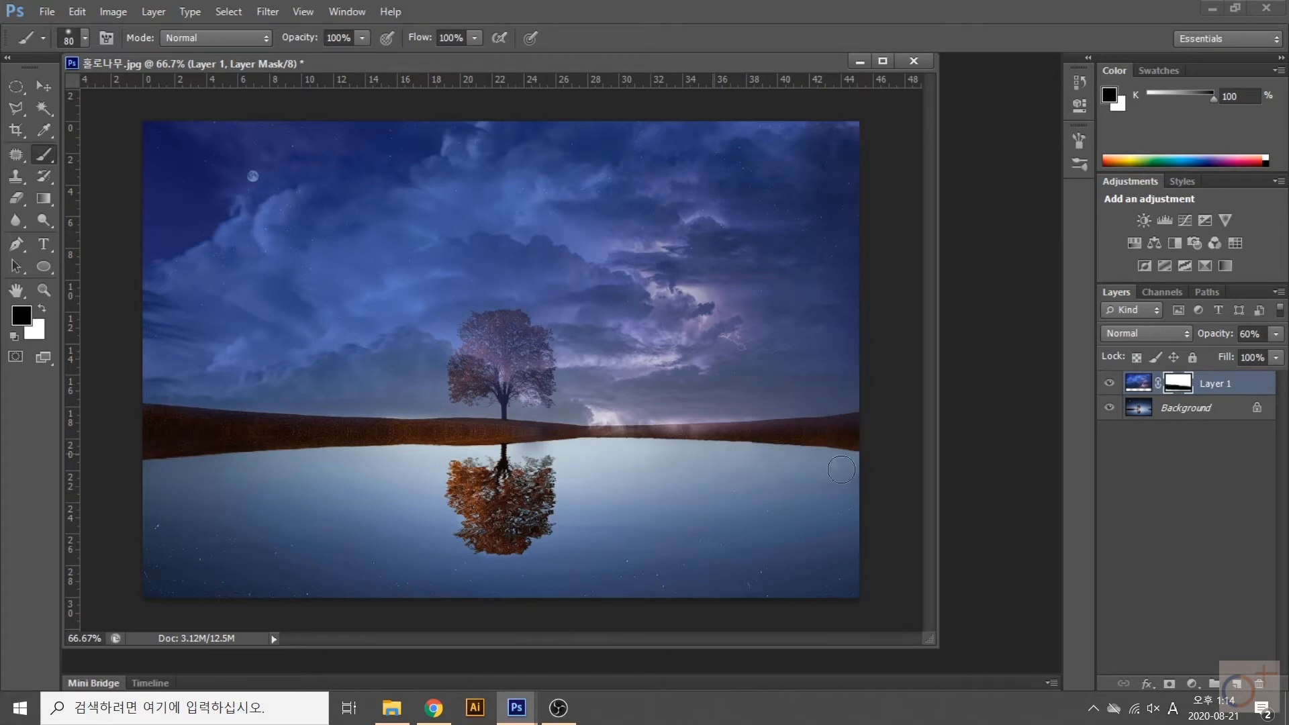
left_click_drag(707, 440, 517, 433)
- Paint out the clouds over the tree crown with progressively smaller brushes, ending at size 50
scroll(494, 417, "up", 5)
key("bracketleft")
mouse_move(512, 150)
left_mouse_down()
mouse_move(470, 269)
mouse_move(481, 278)
left_mouse_up()
key("bracketleft")
key("bracketleft")
key("bracketleft")
key("bracketleft")
key("bracketleft")
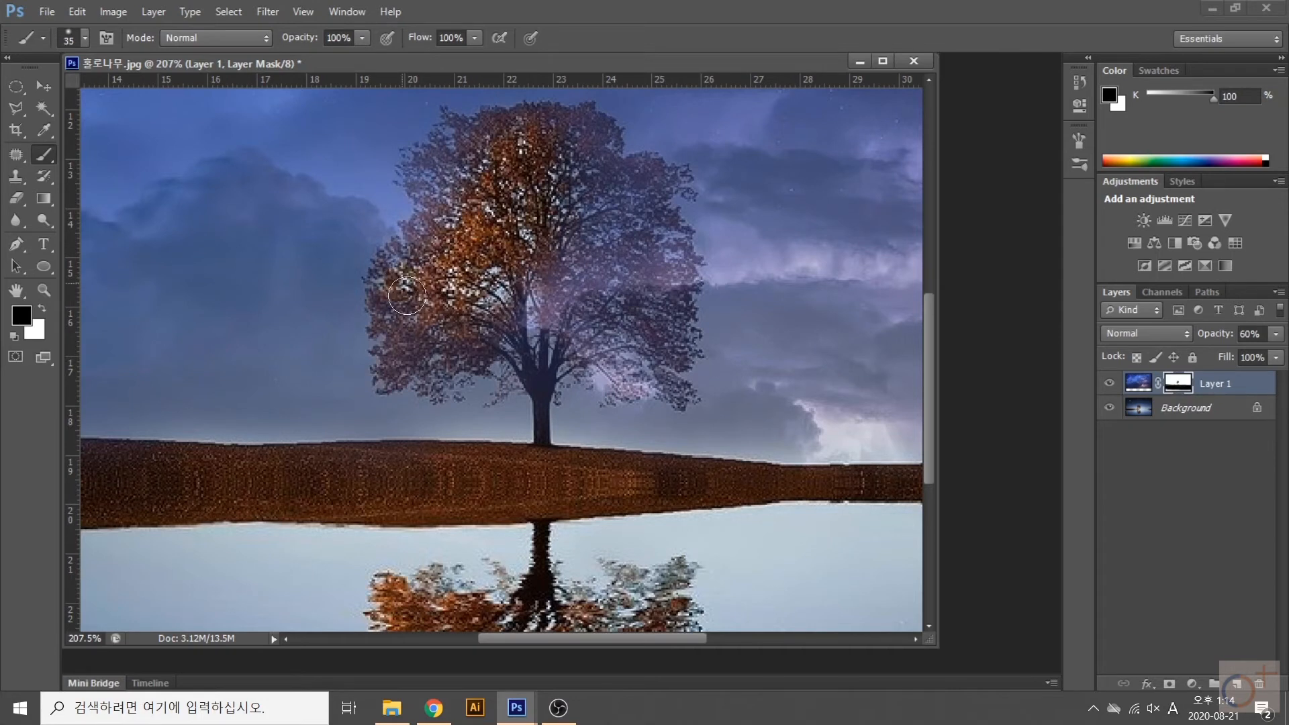
mouse_move(403, 289)
left_mouse_down()
mouse_move(408, 346)
mouse_move(475, 335)
mouse_move(481, 357)
mouse_move(522, 341)
mouse_move(543, 438)
mouse_move(556, 345)
mouse_move(598, 317)
mouse_move(576, 276)
mouse_move(561, 315)
left_mouse_up()
key("bracketleft")
key("bracketleft")
key("bracketright")
key("bracketright")
key("bracketright")
key("bracketright")
key("bracketright")
key("bracketright")
mouse_move(631, 289)
left_mouse_down()
mouse_move(654, 340)
mouse_move(634, 196)
mouse_move(585, 199)
mouse_move(561, 286)
mouse_move(545, 203)
mouse_move(571, 157)
mouse_move(491, 149)
mouse_move(453, 174)
mouse_move(466, 196)
mouse_move(427, 289)
mouse_move(430, 341)
mouse_move(554, 320)
mouse_move(634, 347)
mouse_move(642, 187)
mouse_move(589, 175)
mouse_move(590, 153)
mouse_move(541, 197)
left_mouse_up()
- Dismiss a stray system popup and scroll the view back over the image
scroll(564, 248, "down", 3)
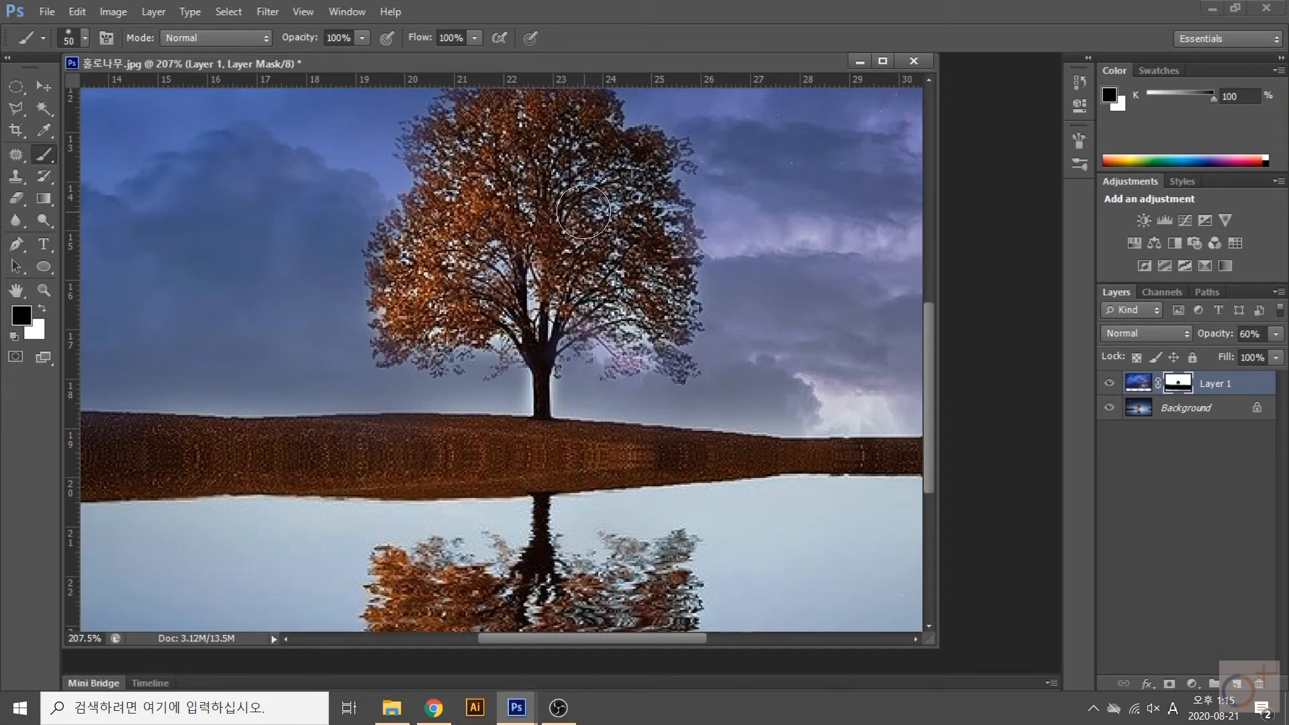
key("super")
key("Escape")
scroll(558, 257, "down", 5)
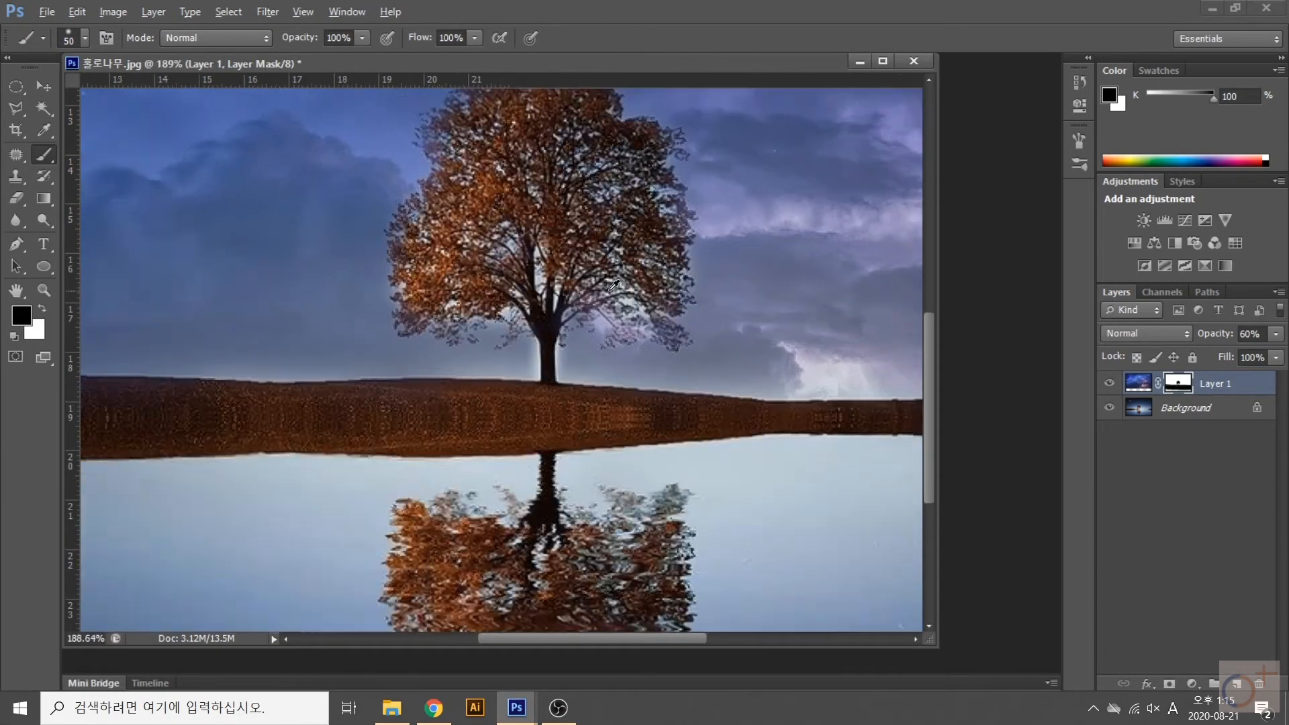
scroll(599, 380, "up", 3)
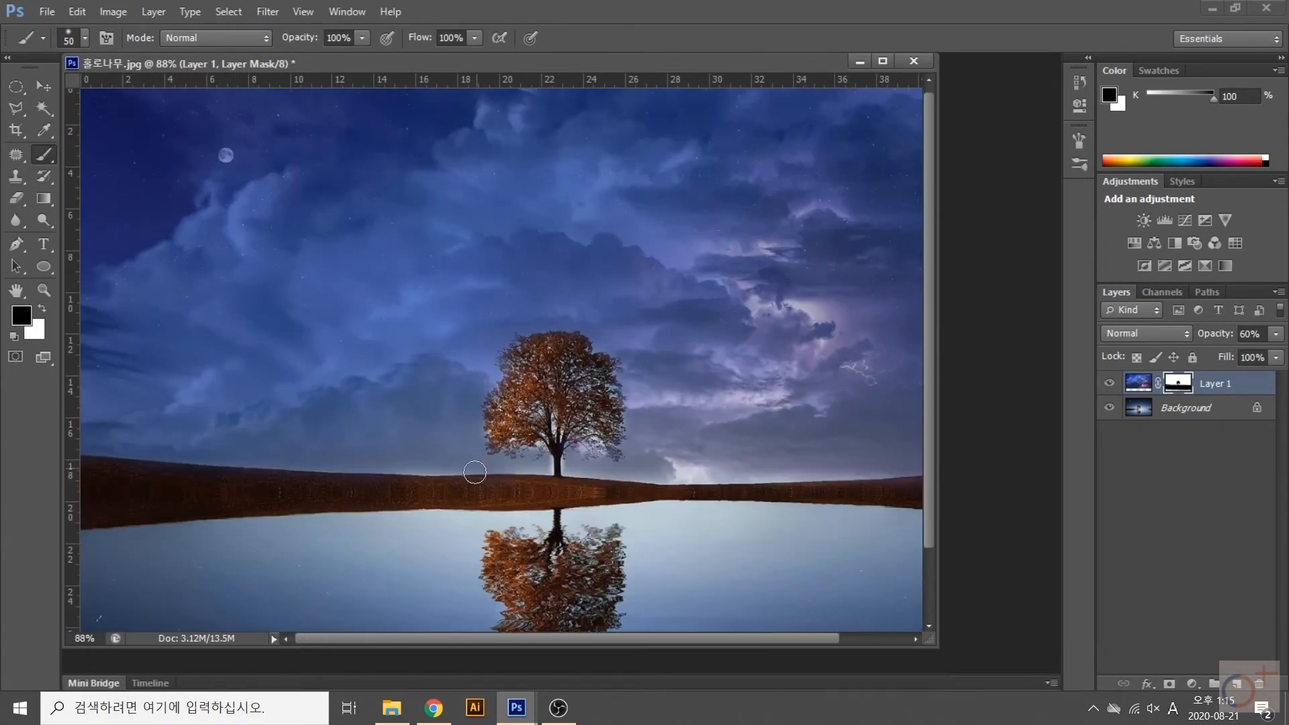
scroll(475, 472, "up", 2)
scroll(794, 509, "up", 1)
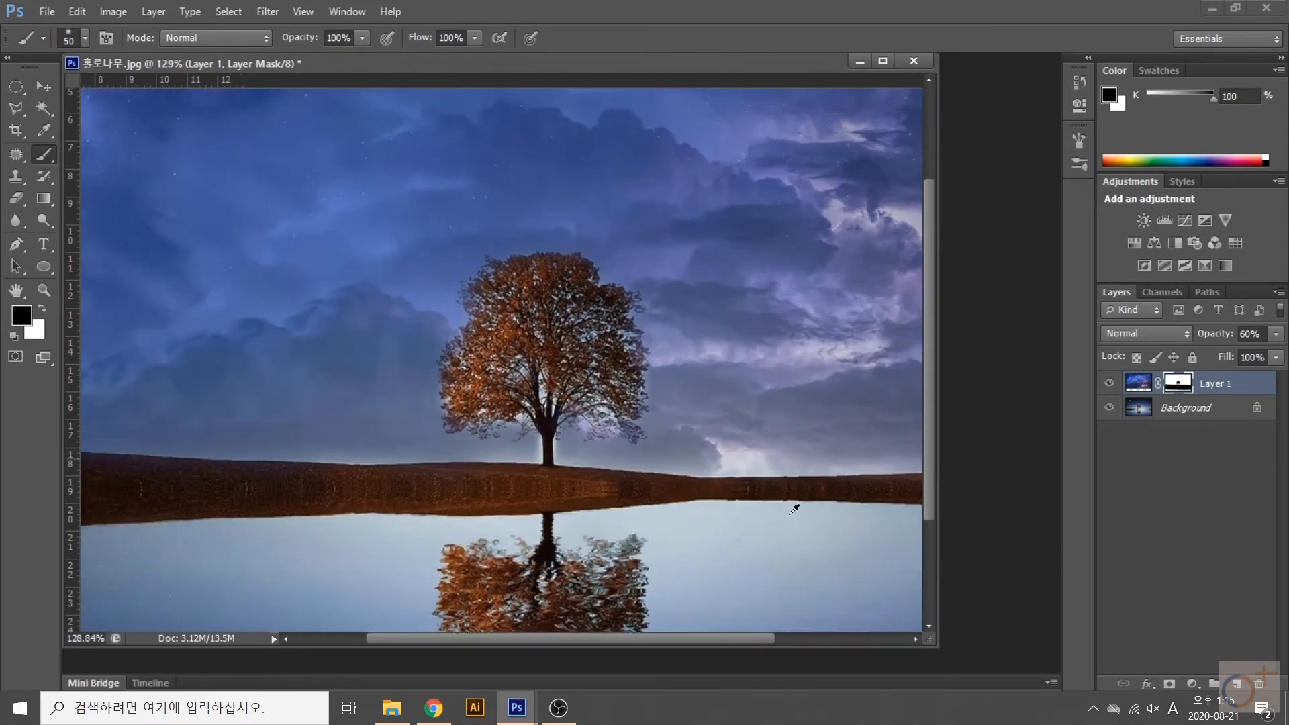
scroll(793, 509, "up", 3)
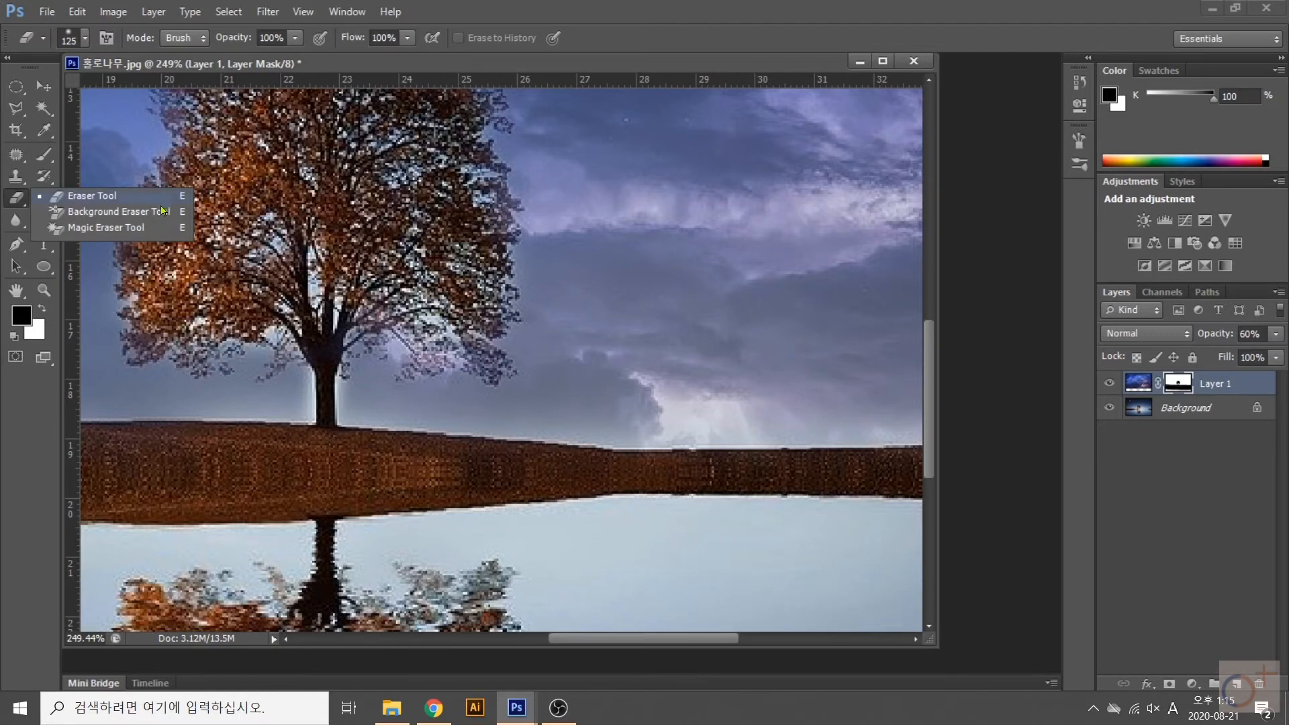
- Erase the mask with a size-45 eraser to restore clouds above the horizon right of the tree
left_click(111, 195)
key("bracketleft")
key("bracketleft")
key("bracketleft")
key("bracketleft")
key("bracketleft")
key("bracketleft")
key("bracketleft")
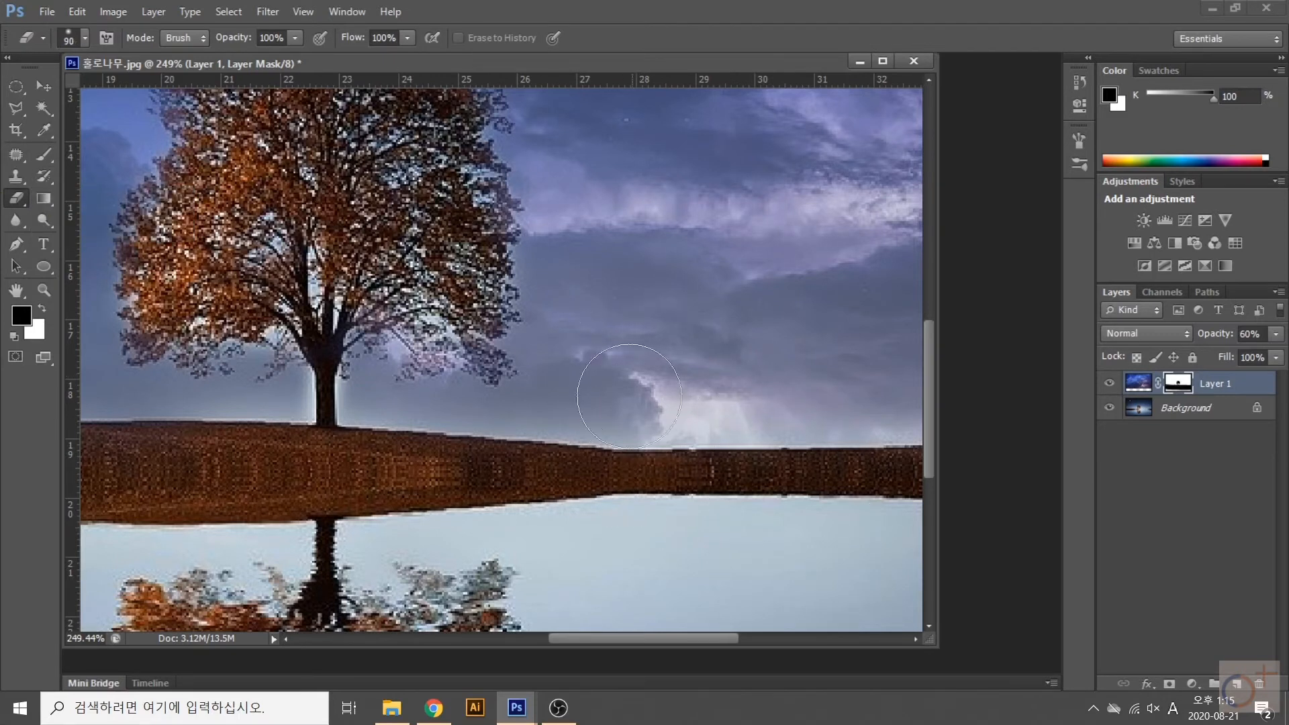
mouse_move(706, 425)
left_mouse_down()
mouse_move(797, 424)
mouse_move(759, 403)
left_mouse_up()
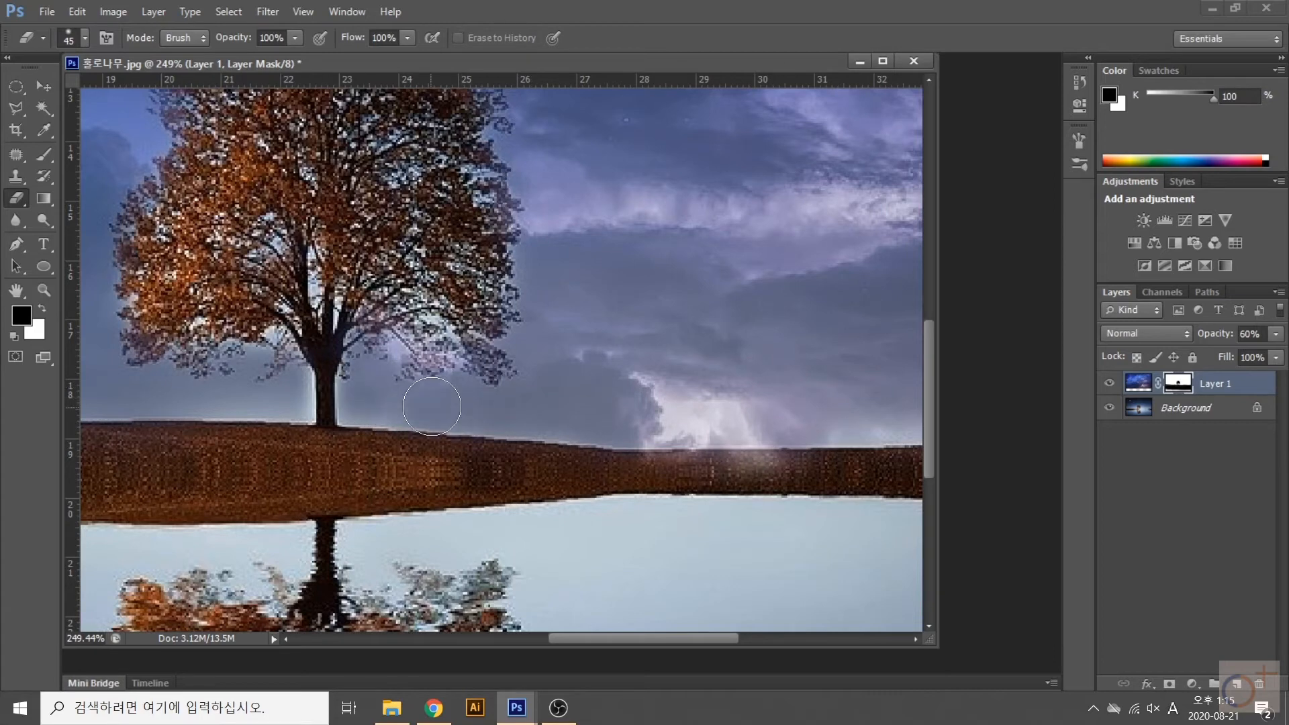
scroll(779, 467, "right", 3)
scroll(779, 467, "right", 2)
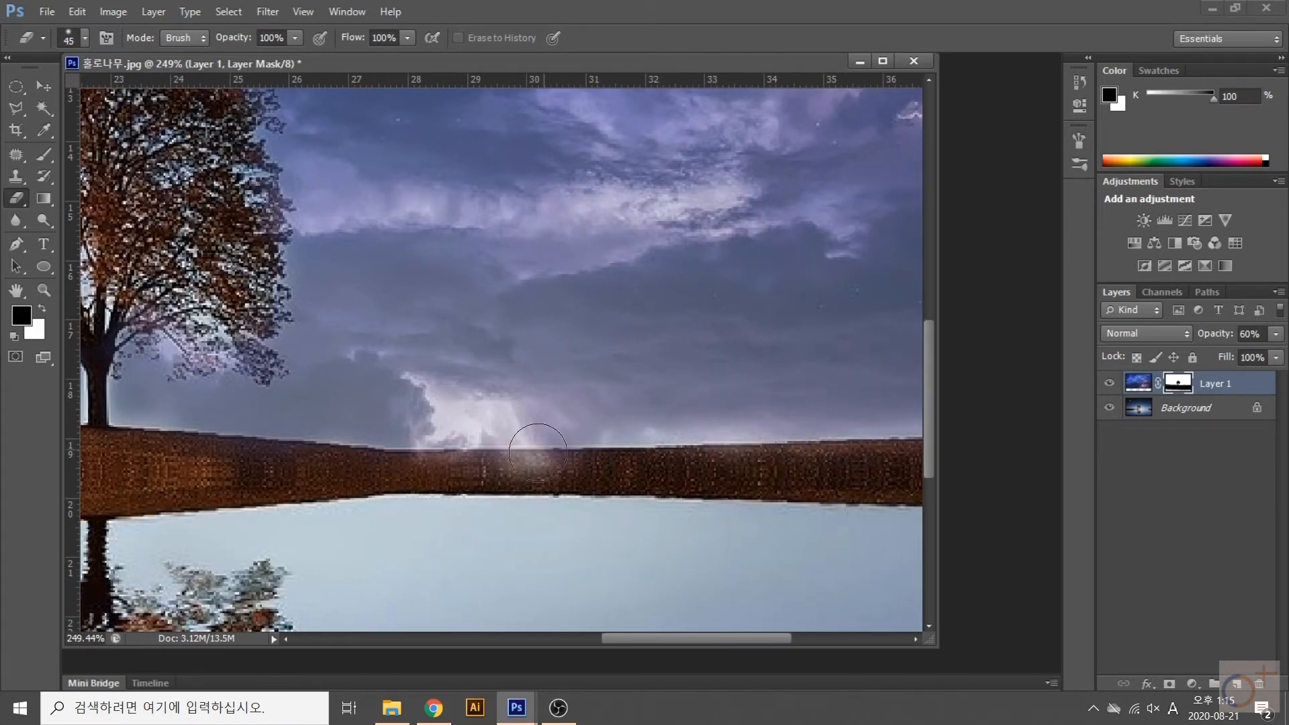
- Brush out the bright glow along the horizon and retarget the cloud layer's image
key("b")
left_click_drag(420, 509, 559, 491)
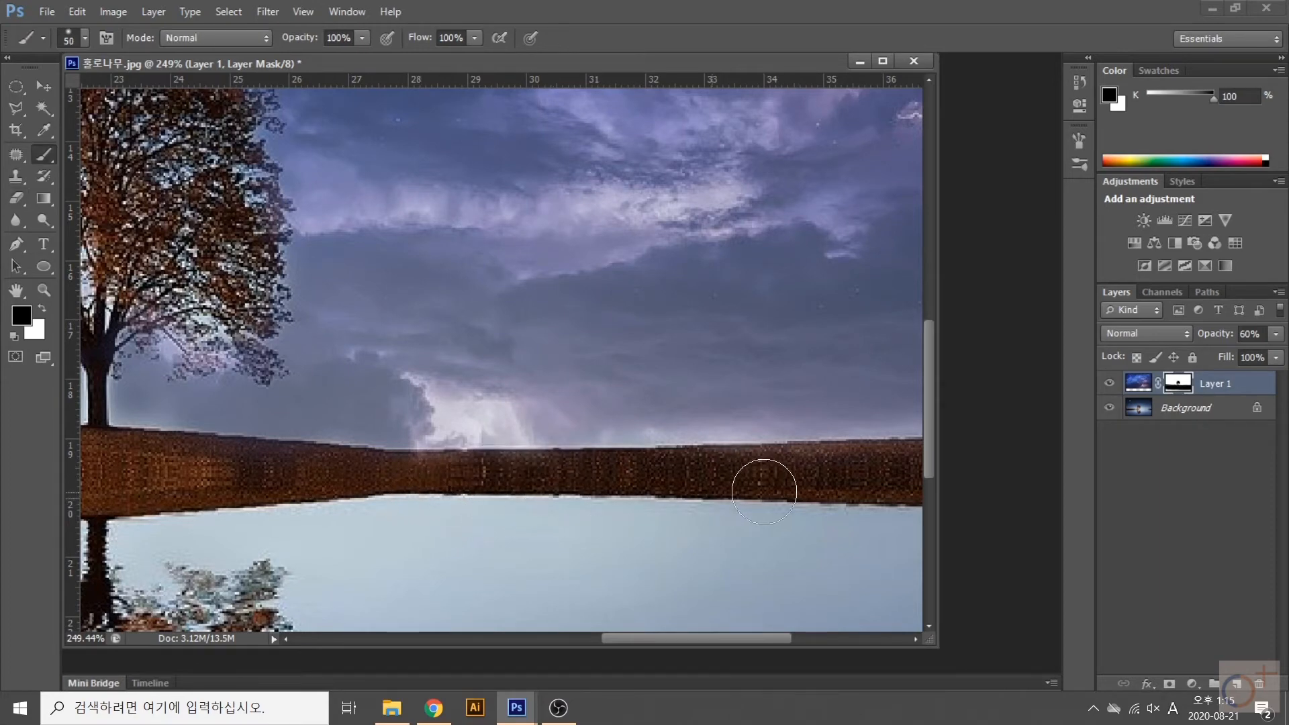
scroll(521, 472, "down", 2)
scroll(517, 472, "down", 4)
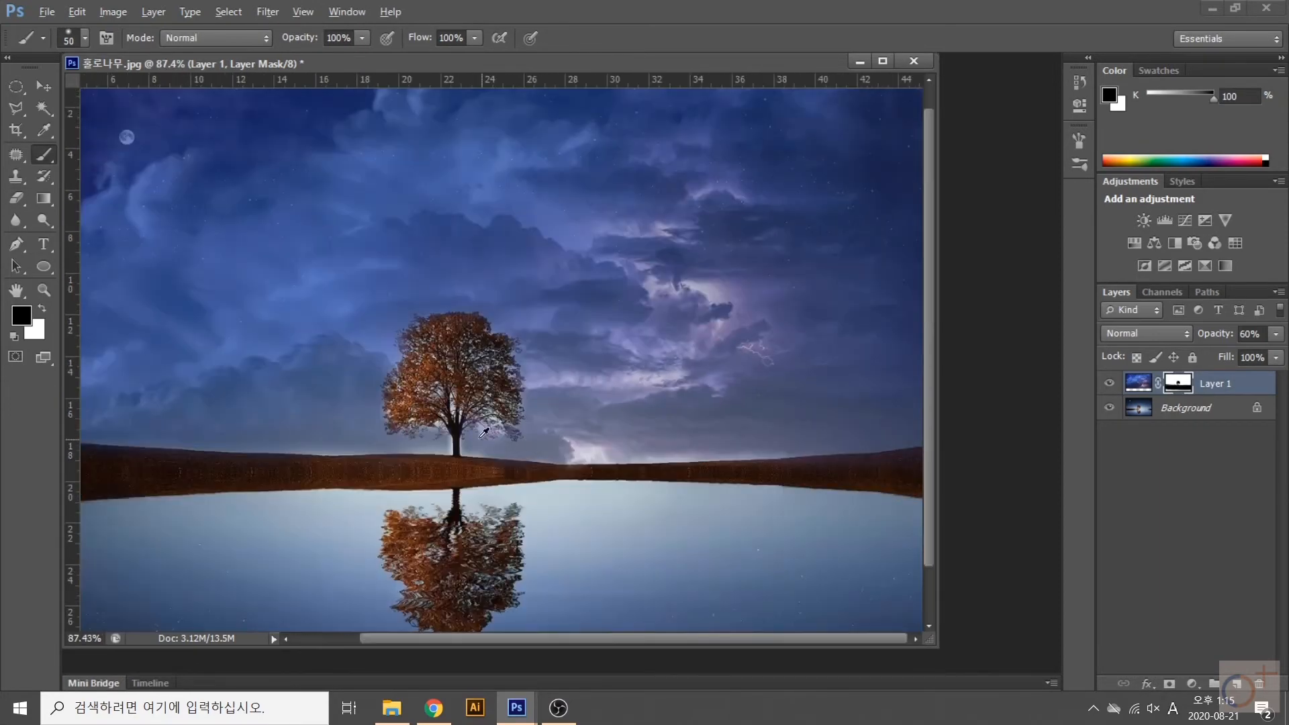
scroll(517, 472, "up", 5)
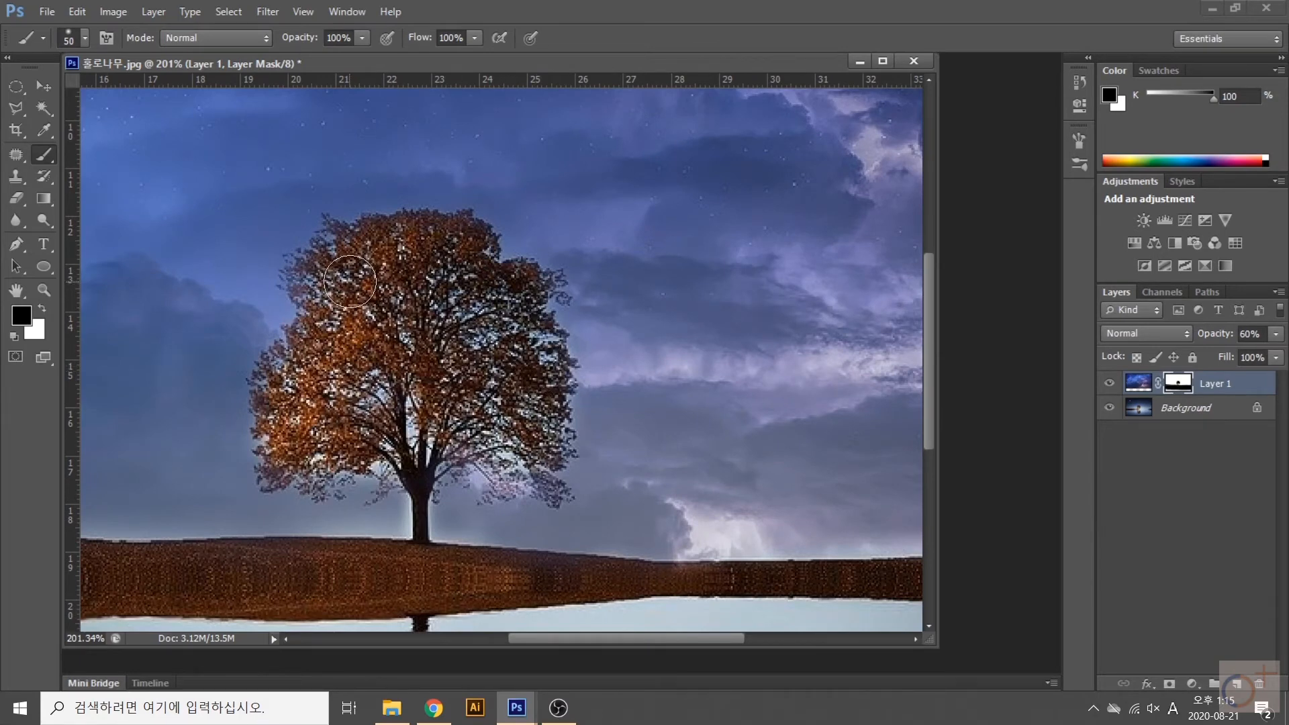
scroll(295, 426, "down", 5)
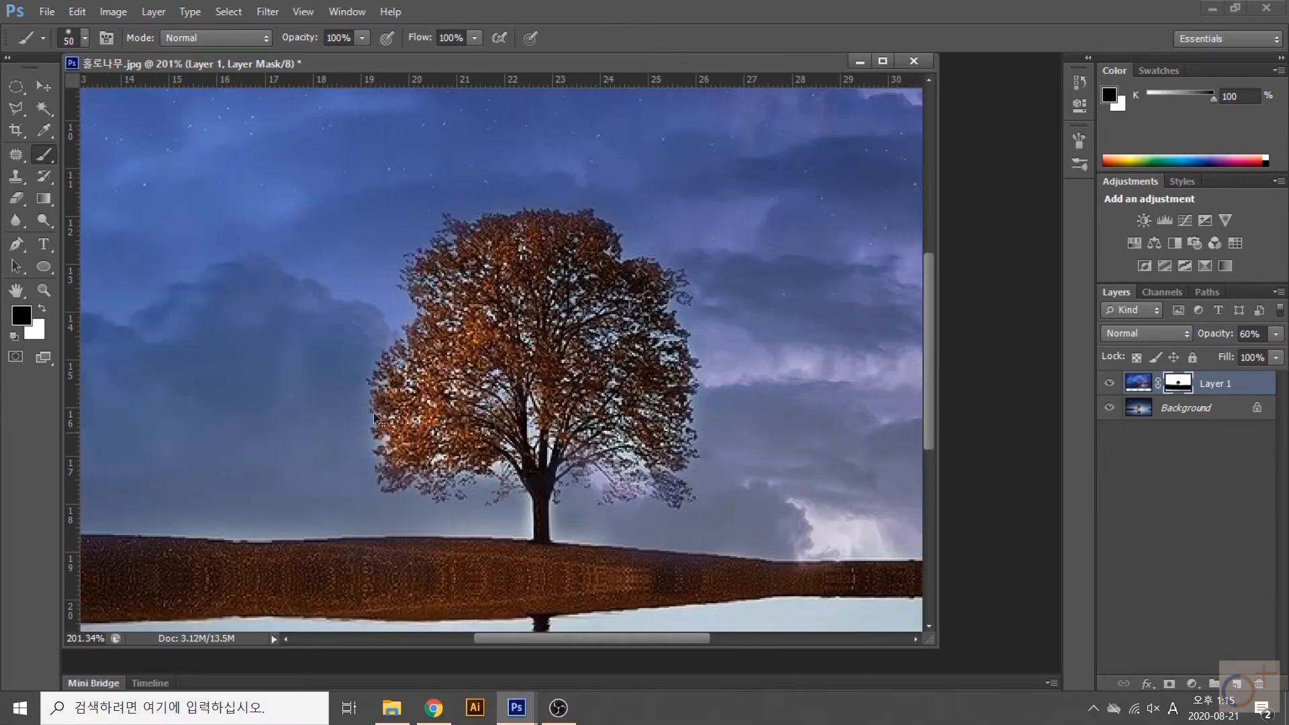
scroll(568, 366, "up", 2)
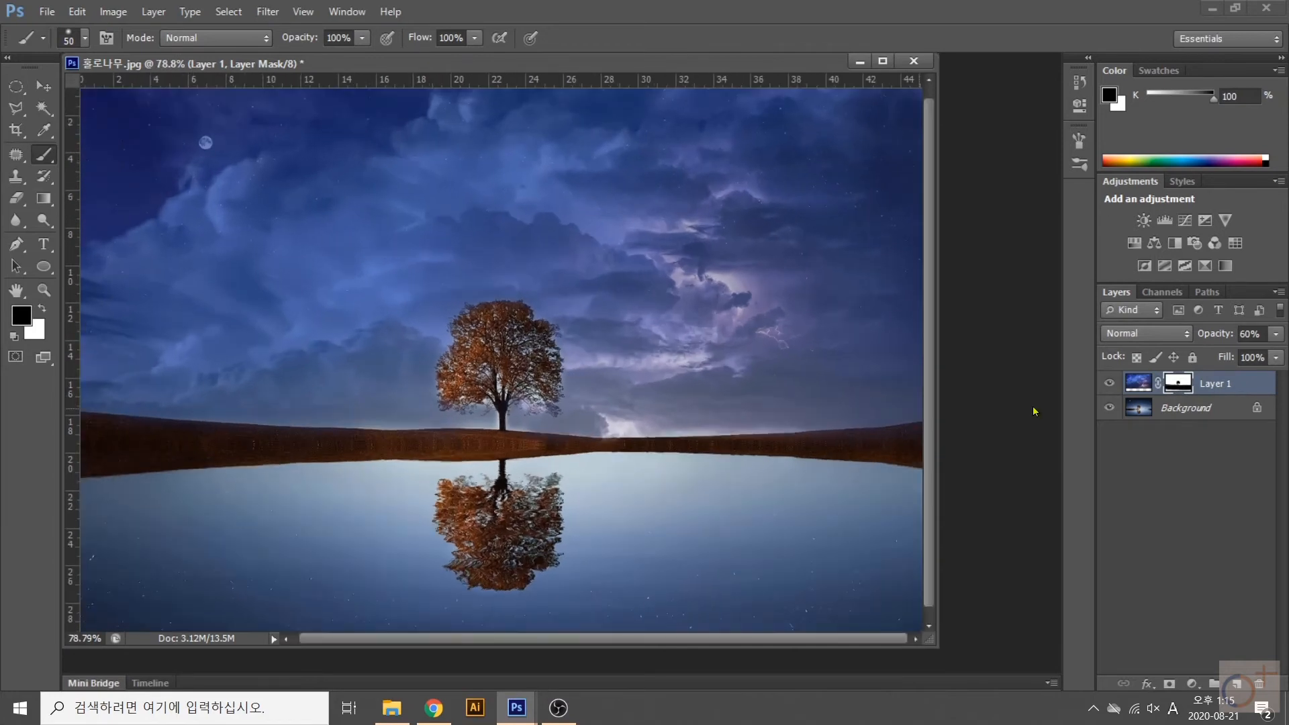
left_click(1138, 389)
- Settle the cloud layer's opacity at 60% after trying 100
left_click(1250, 334)
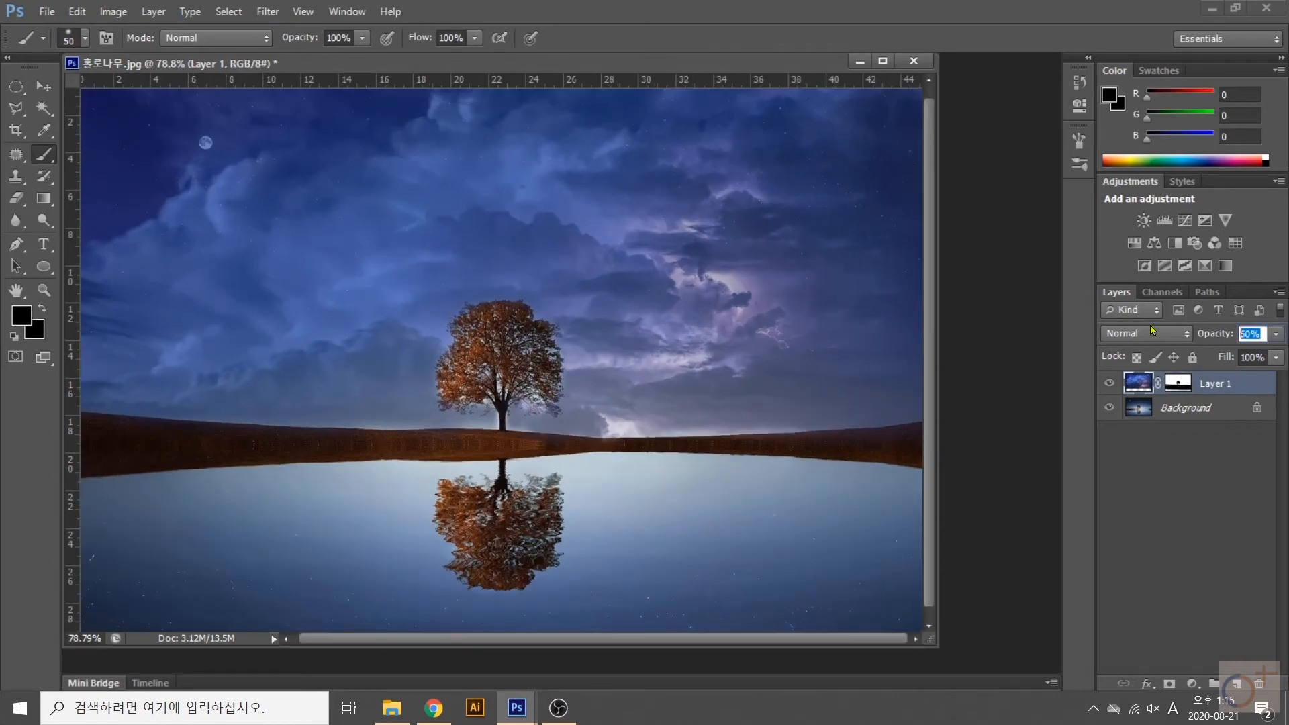
type("100")
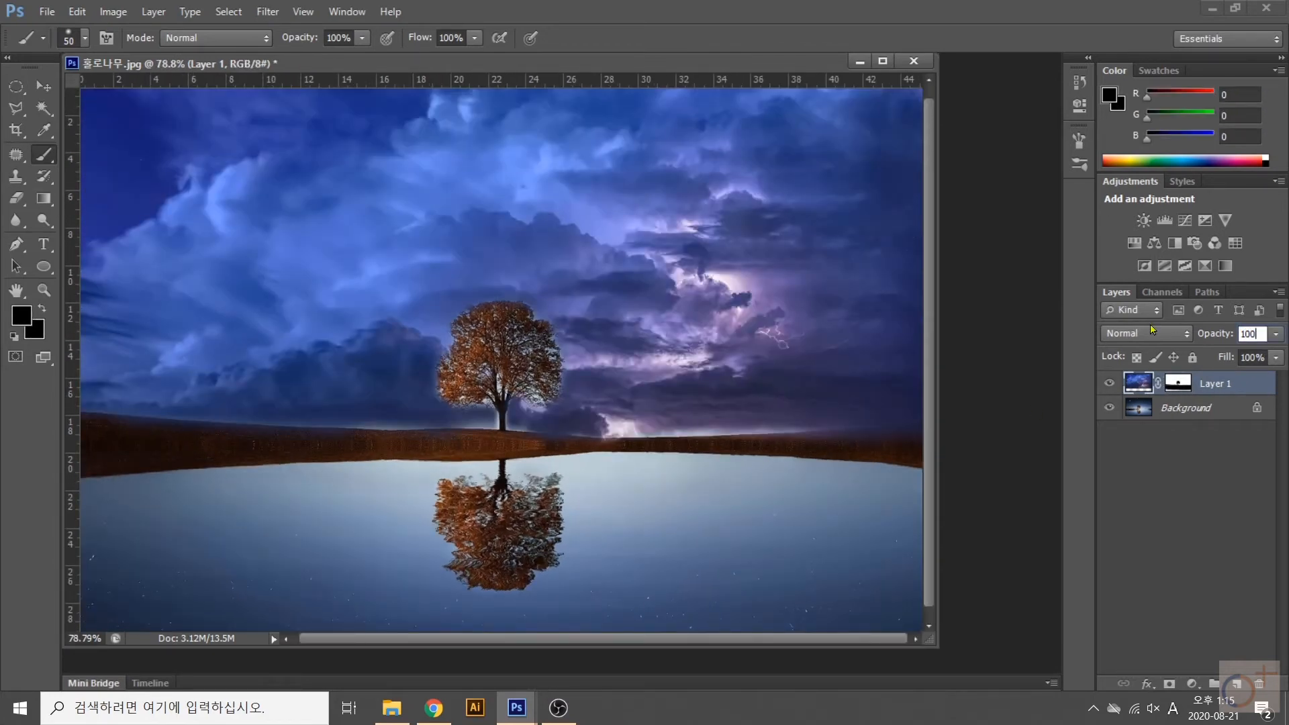
key("BackSpace")
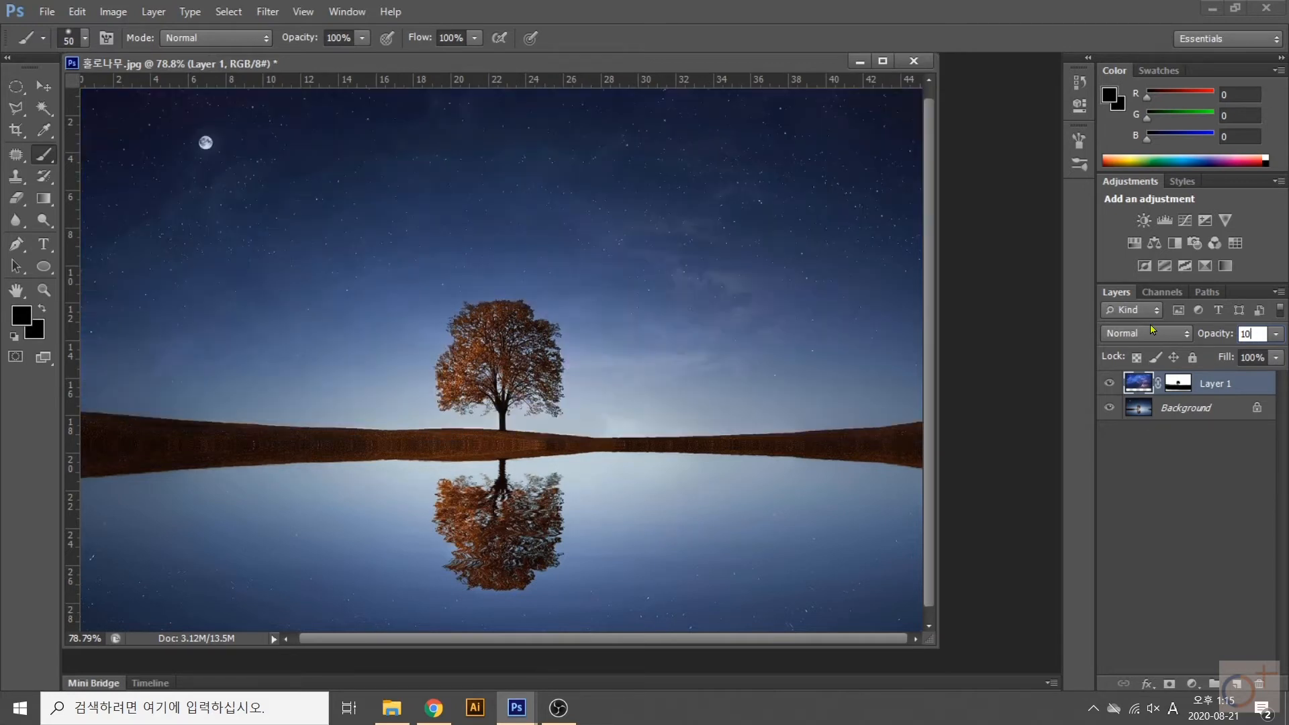
key("BackSpace")
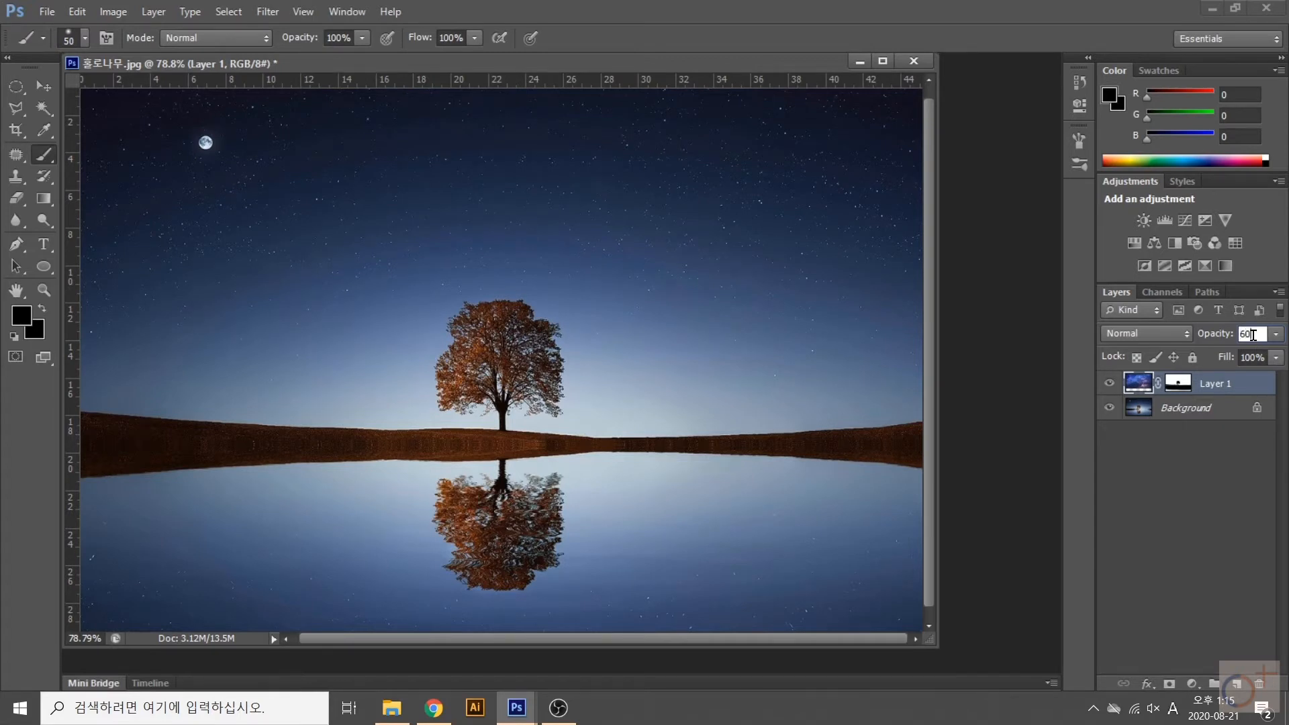
key("Return")
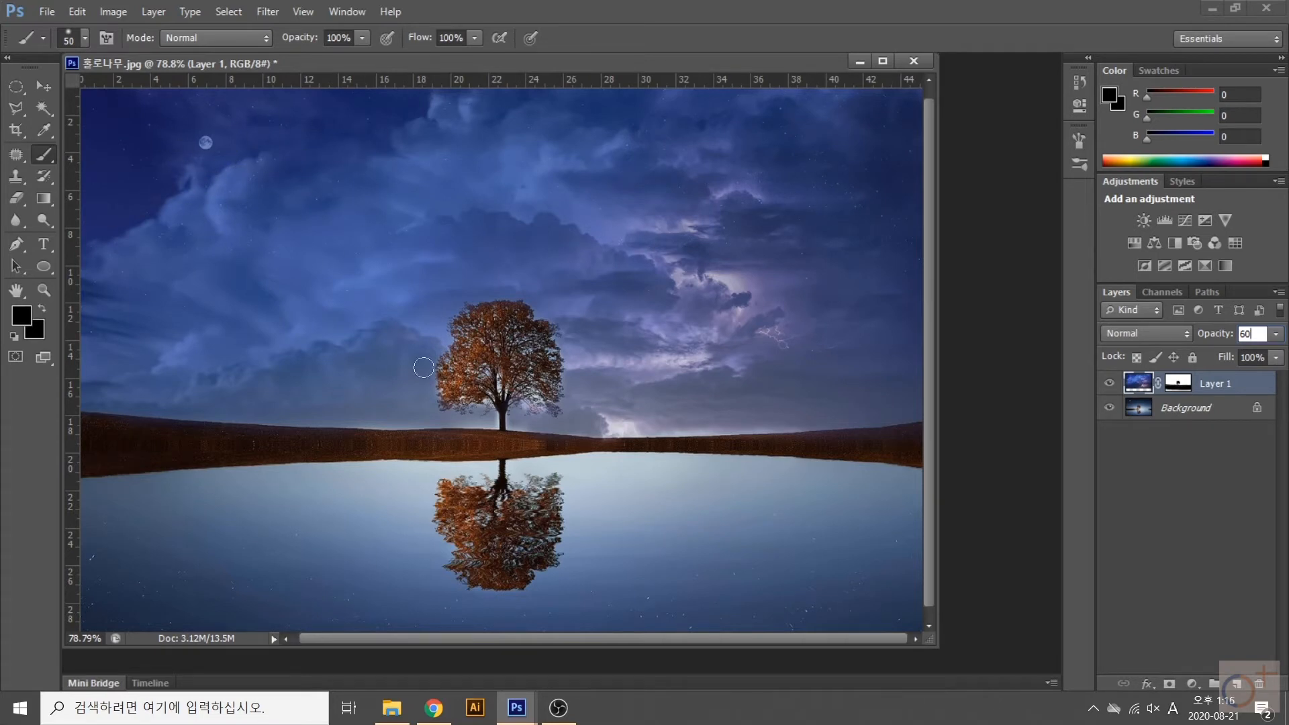
left_click(43, 86)
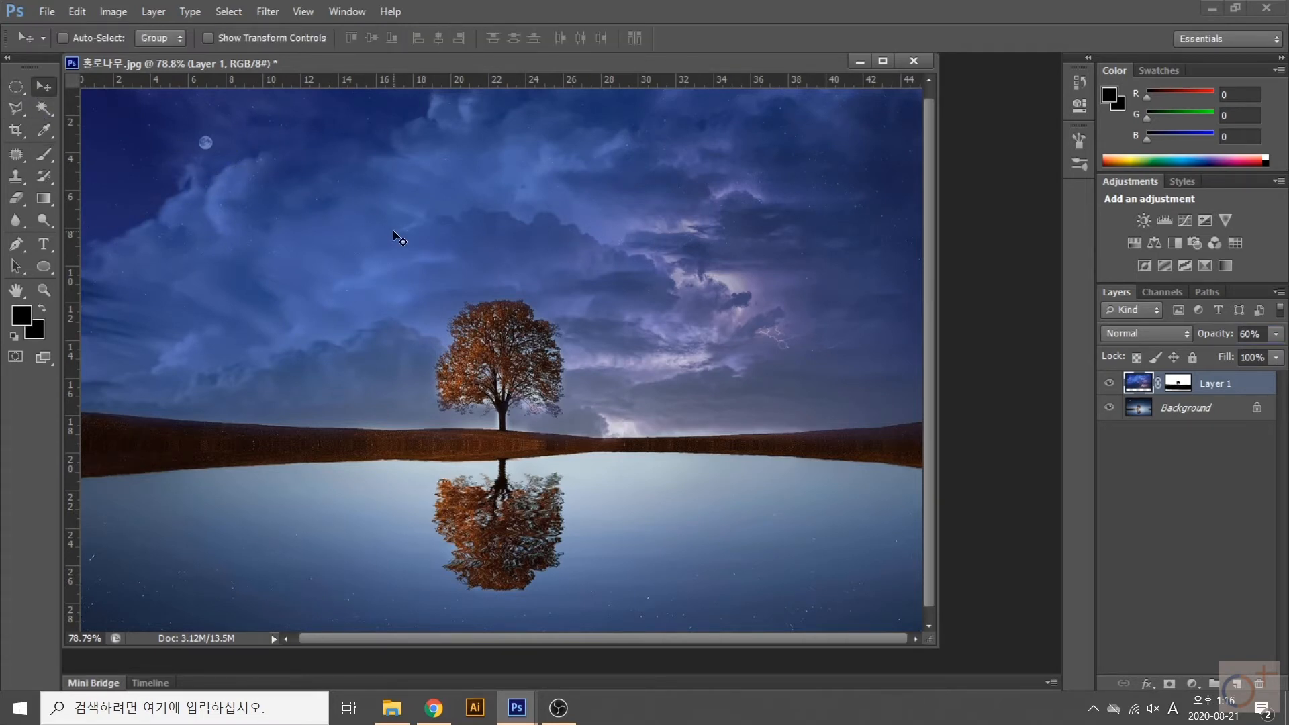
- Drag 구름.jpg into the tree document as Layer 2, close 구름.jpg, and move Layer 2 over the scene
scroll(374, 221, "down", 2)
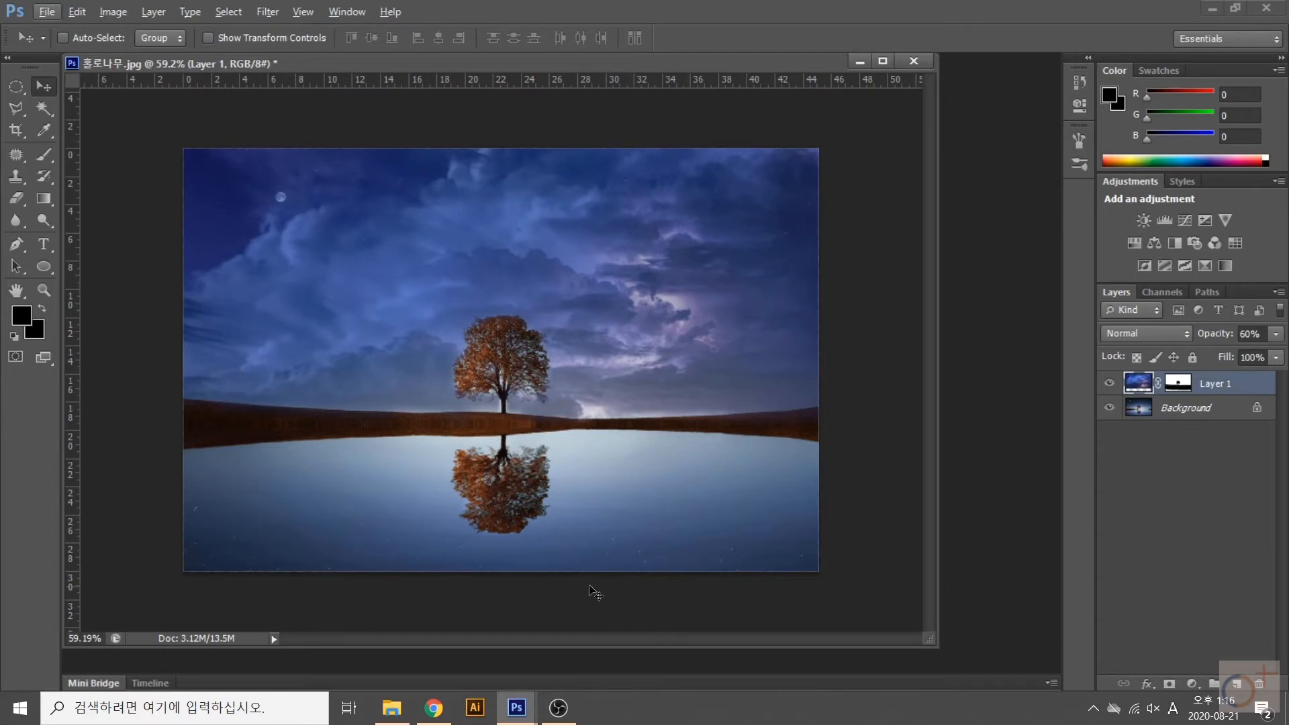
mouse_move(517, 708)
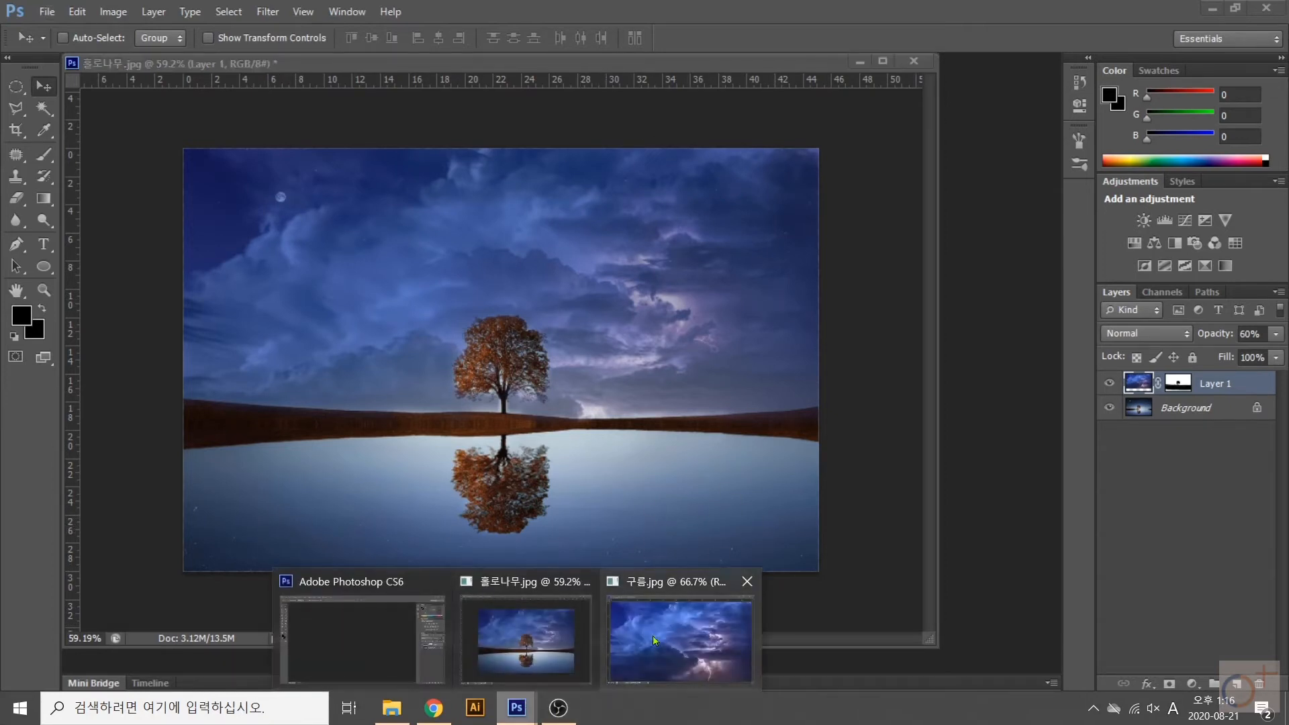
left_click(675, 638)
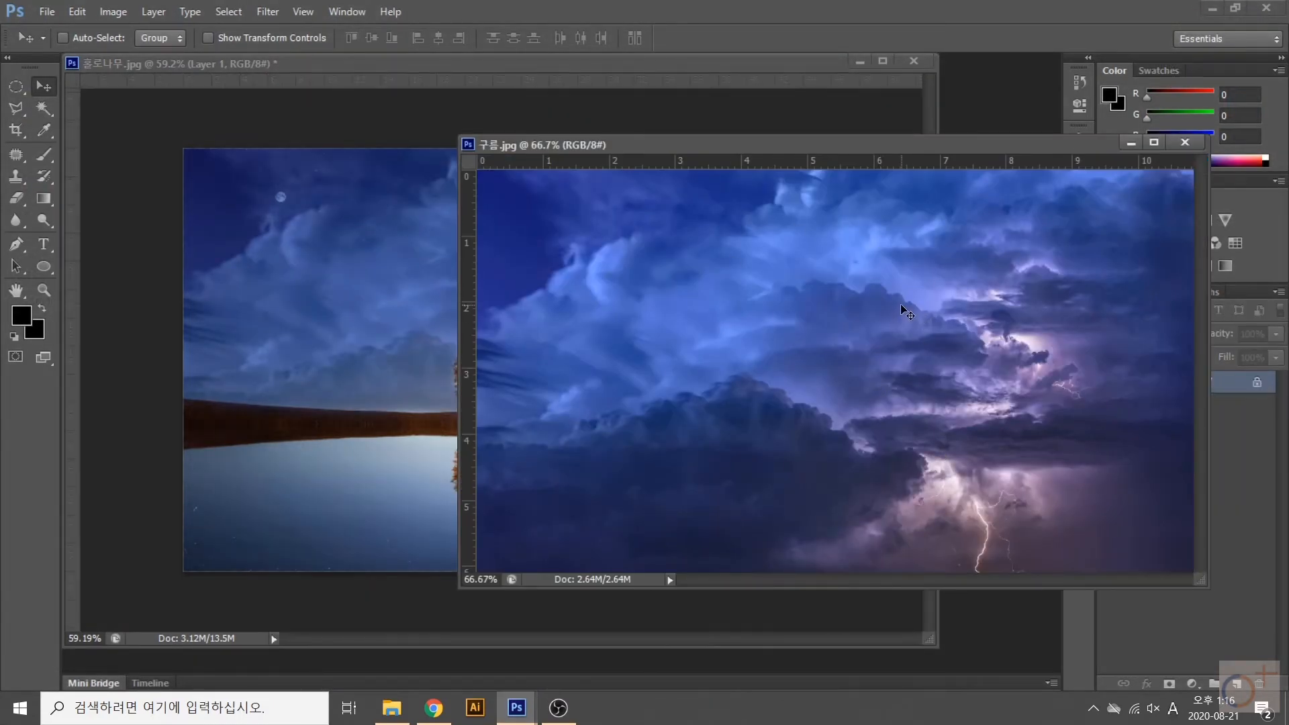
left_click_drag(905, 314, 632, 570)
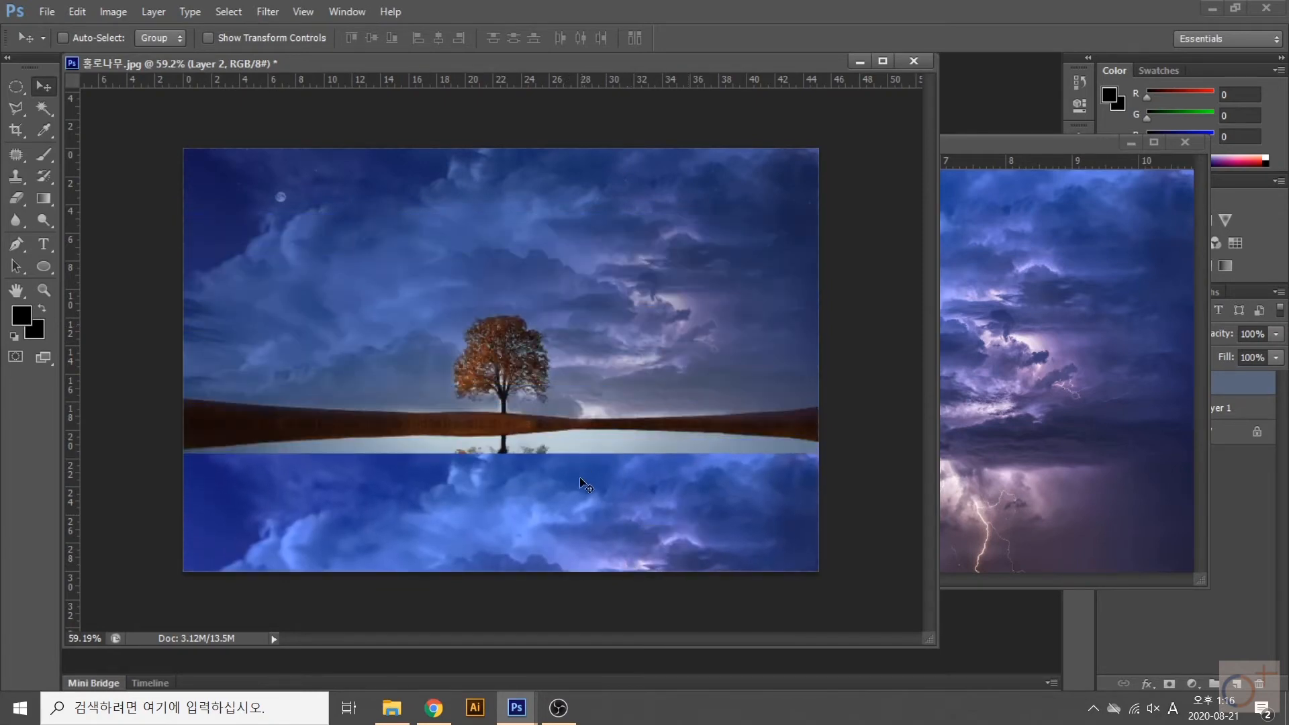
left_click_drag(586, 484, 586, 559)
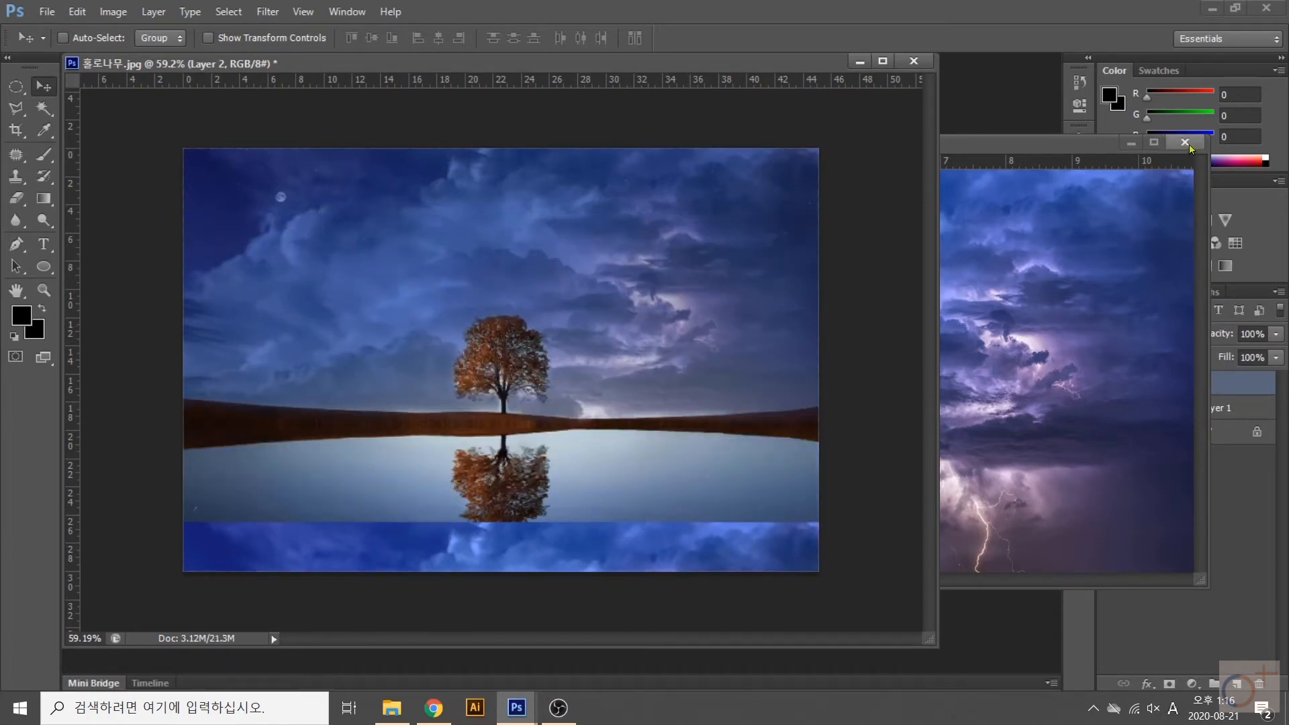
left_click(1185, 142)
left_click_drag(641, 543, 643, 233)
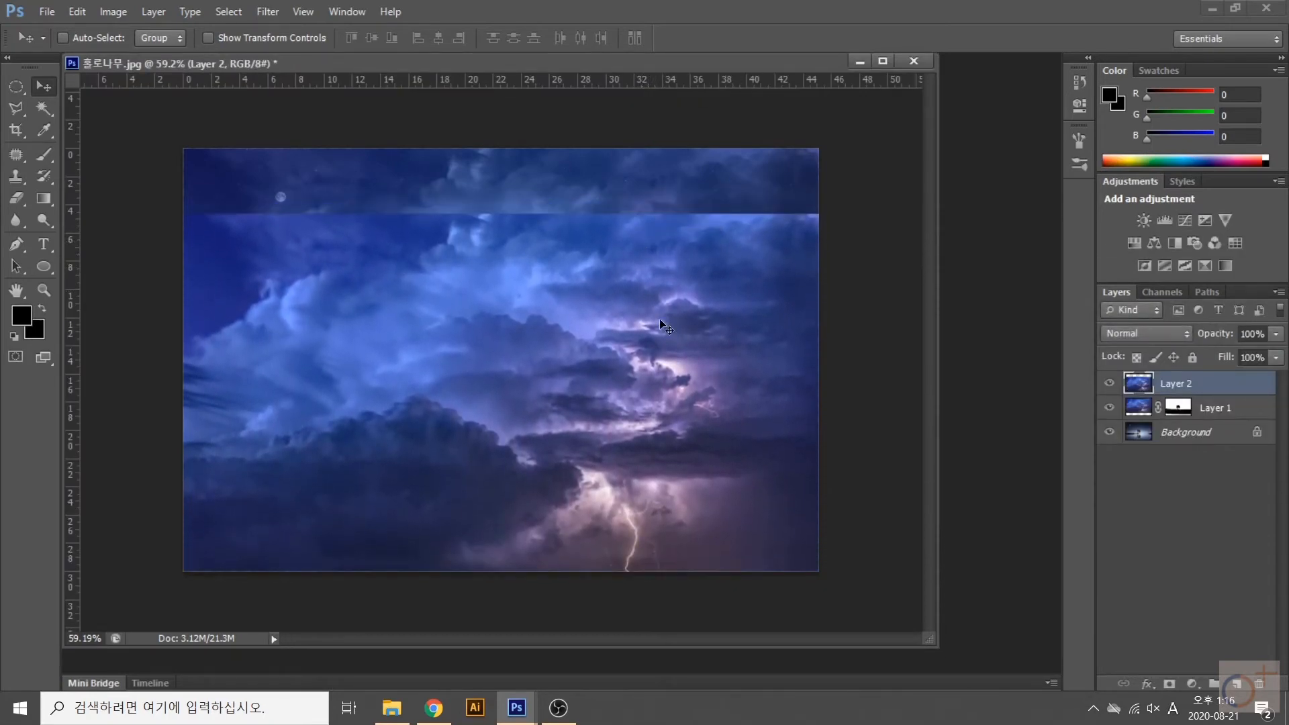
- Flip Layer 2 vertically and move the upside-down clouds down over the lake
key("ctrl+t")
right_click(495, 357)
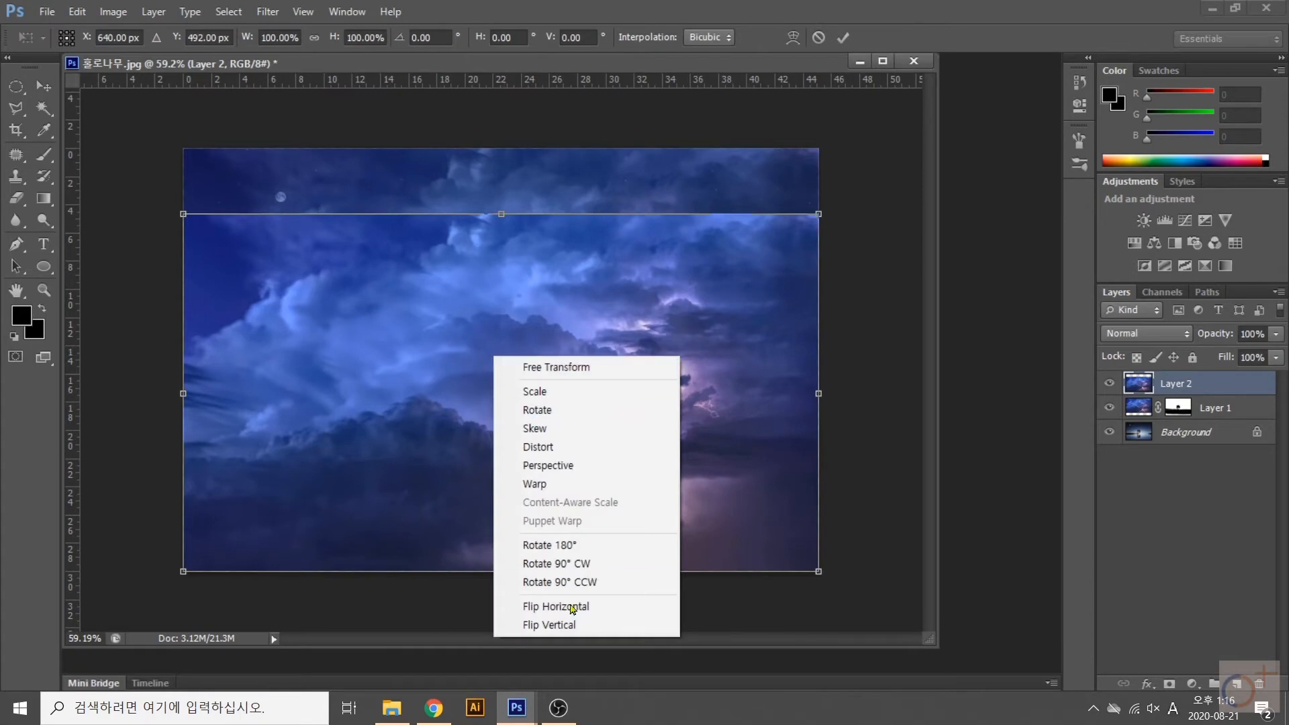
left_click(534, 626)
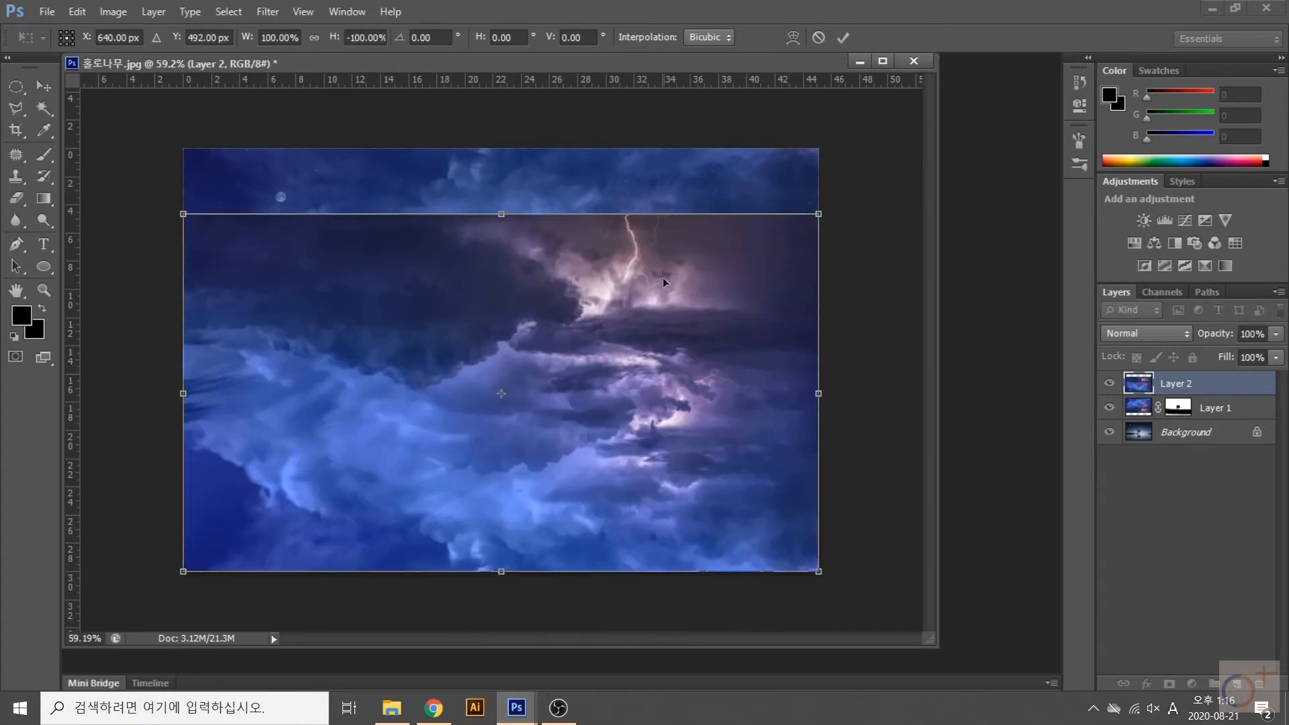
key("Return")
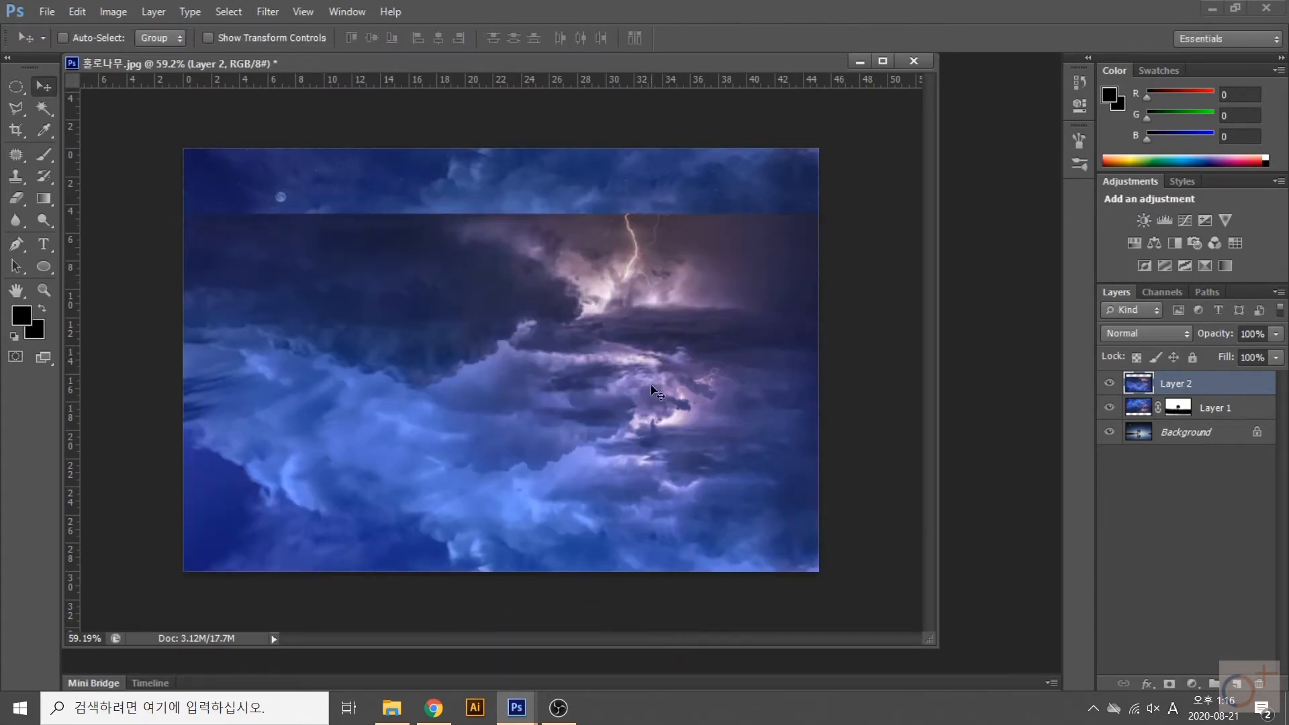
left_click_drag(642, 349, 647, 463)
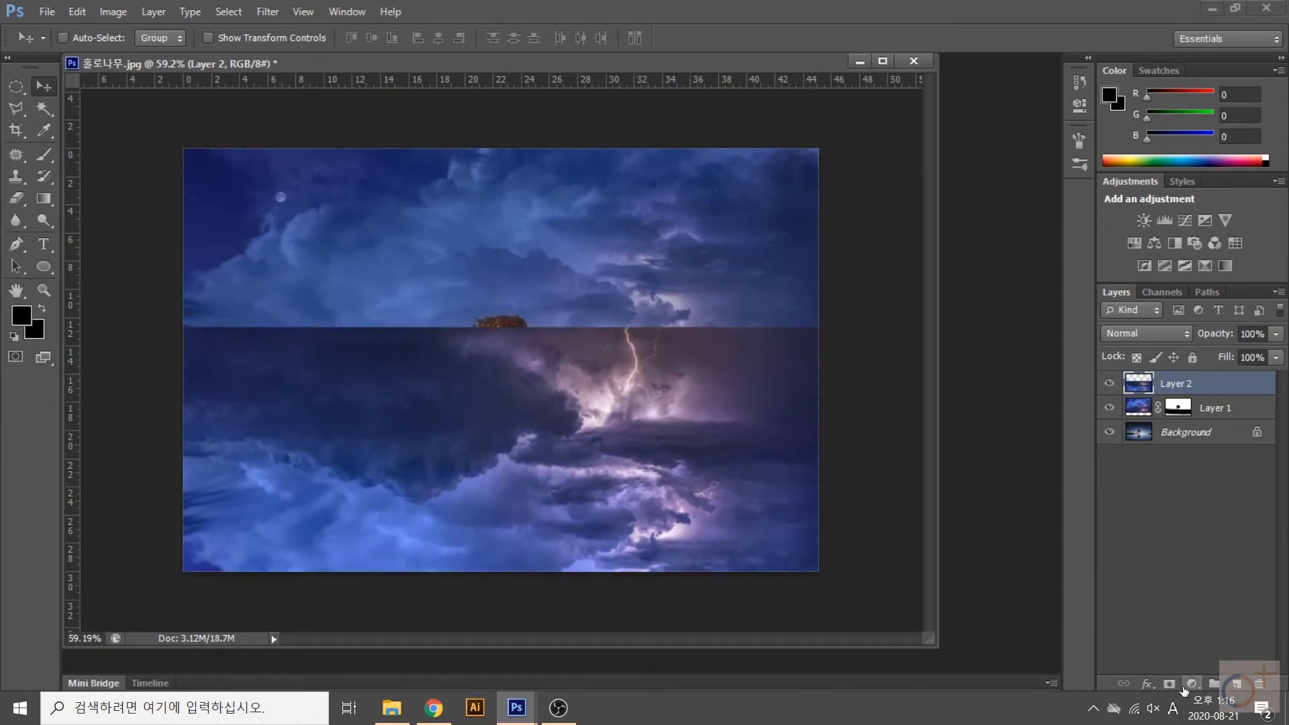
- Add a layer mask to Layer 2 and clear its opacity value for editing
left_click(1168, 683)
left_click(1140, 383)
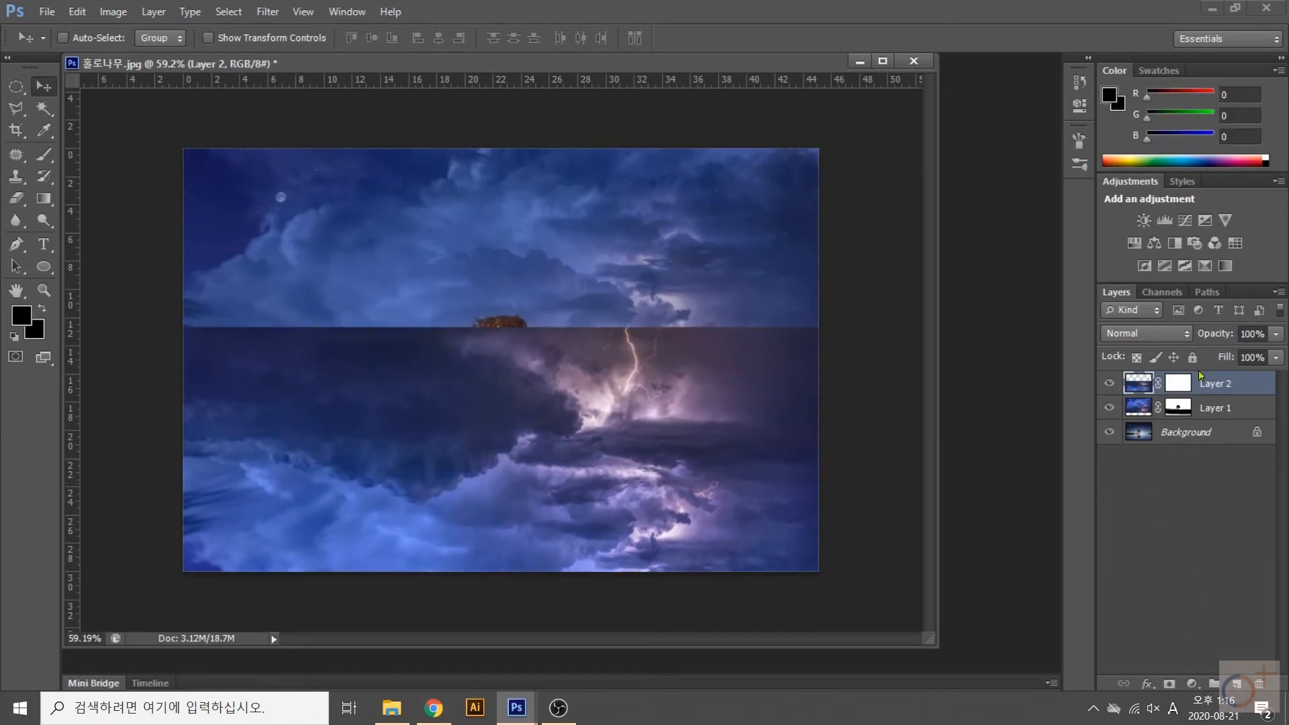
key("BackSpace")
key("BackSpace")
key("BackSpace")
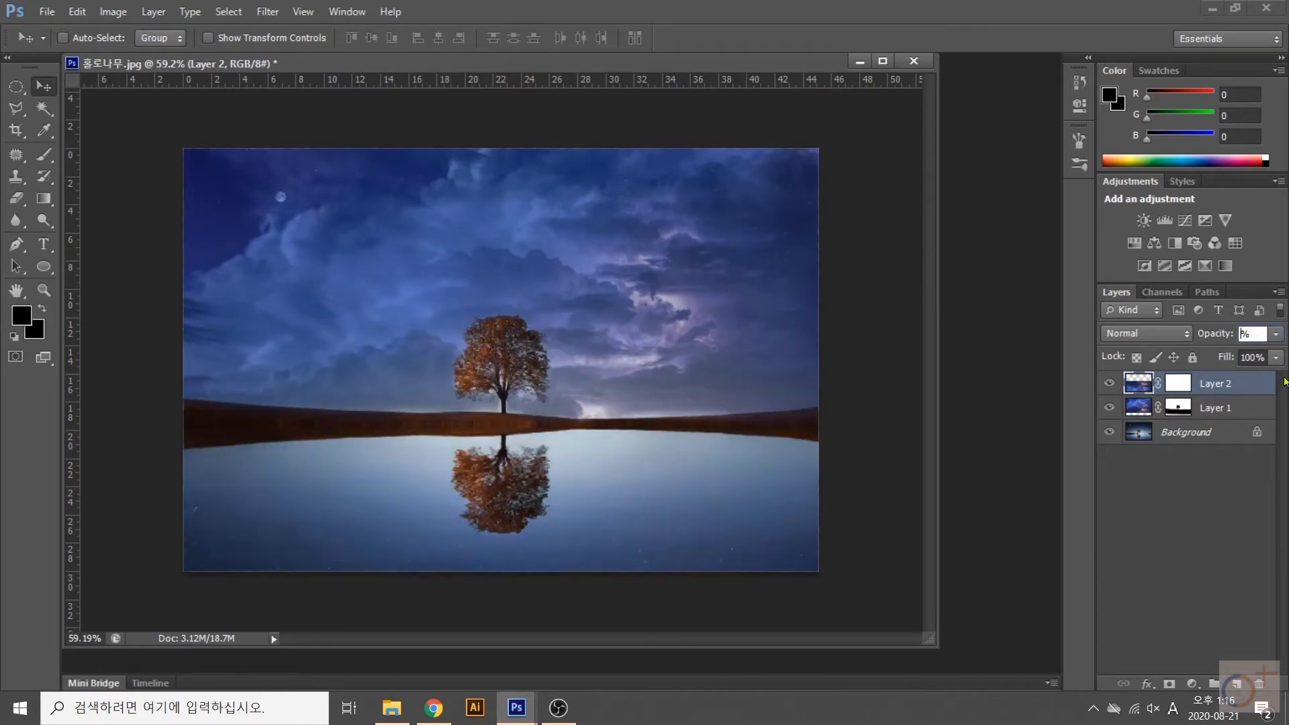
- Set Layer 2 to 60% opacity and brush its mask black in a strip above the left shoreline
type("60")
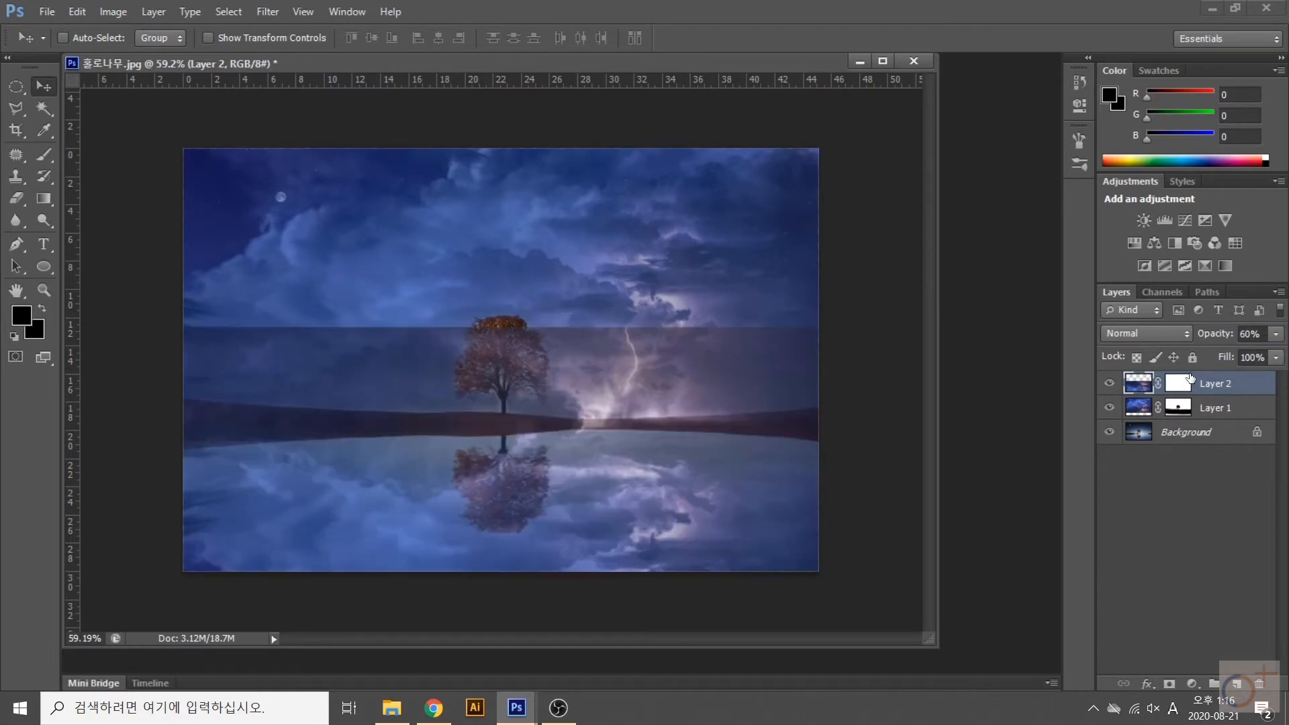
left_click(1185, 383)
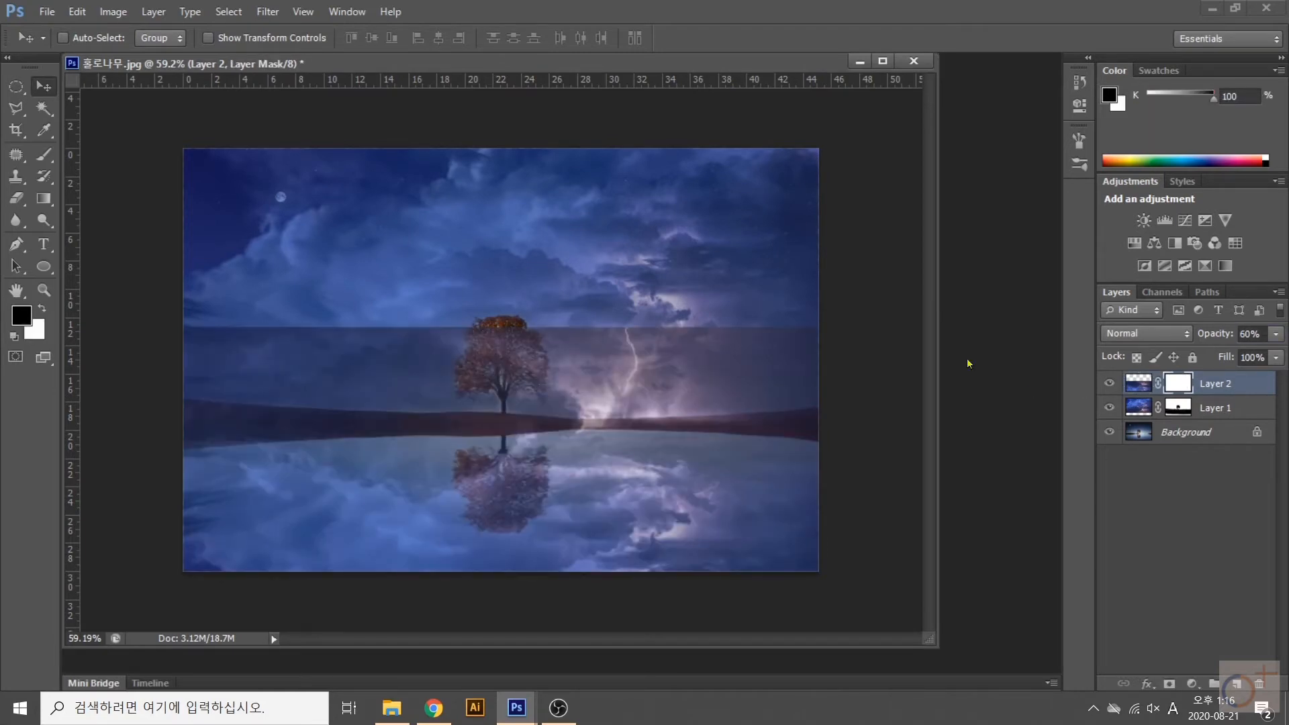
left_click(49, 161)
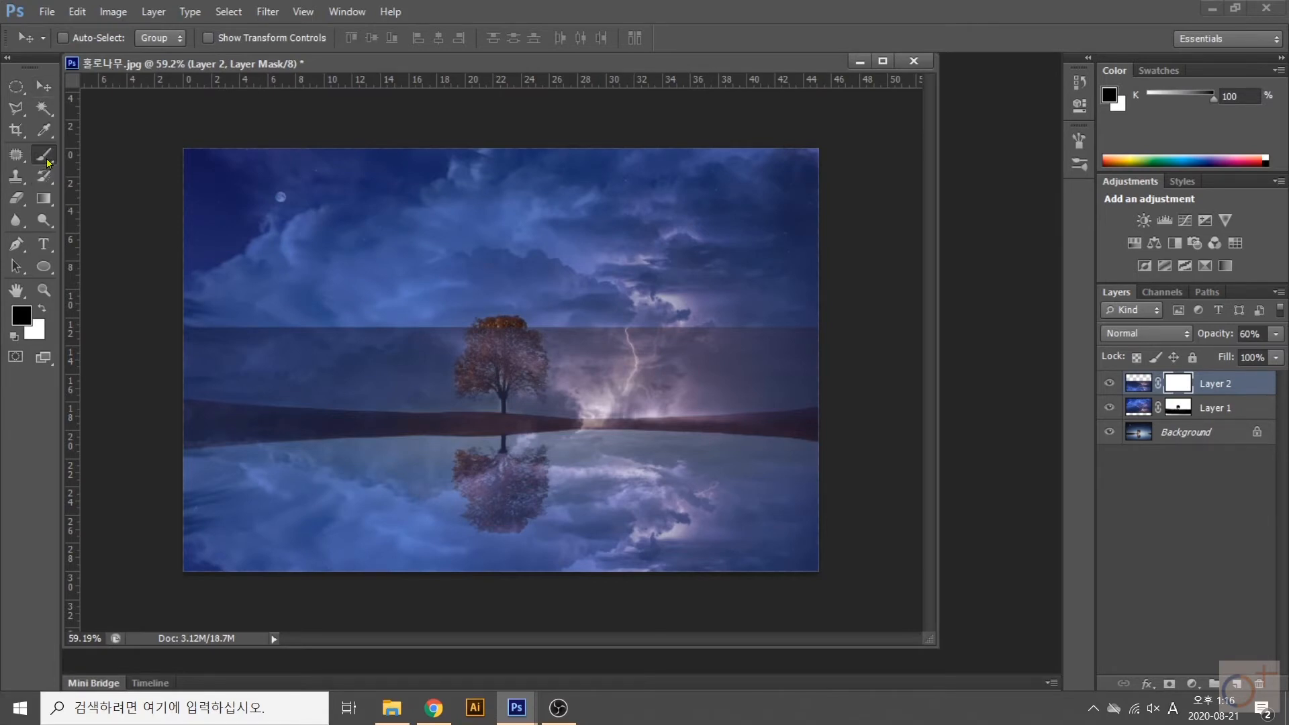
left_click(87, 153)
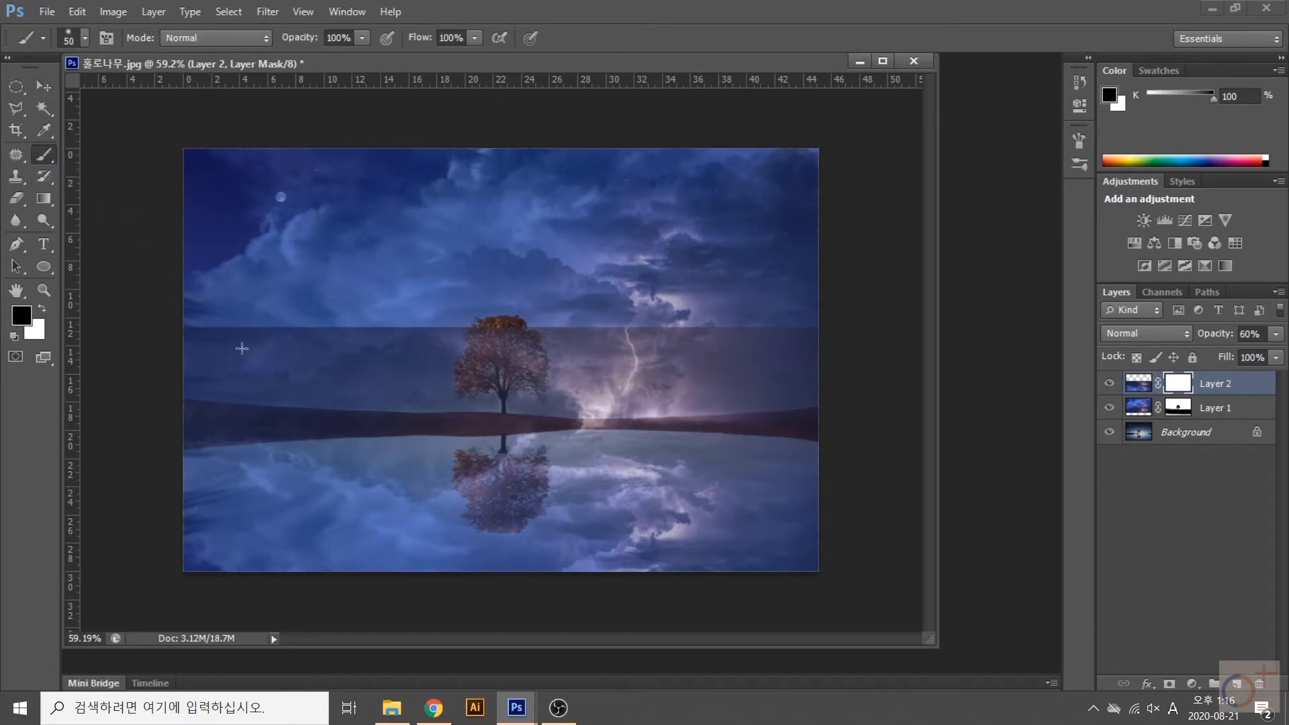
left_click_drag(265, 343, 373, 345)
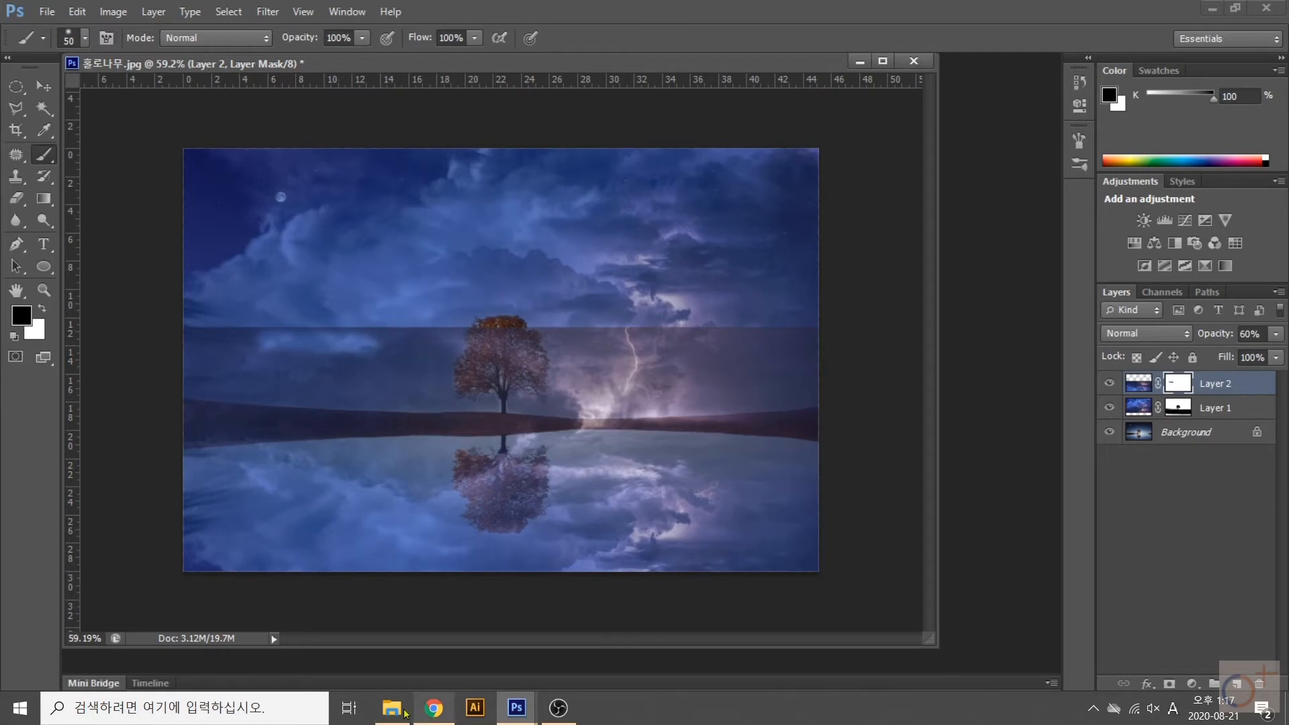
left_click(304, 694)
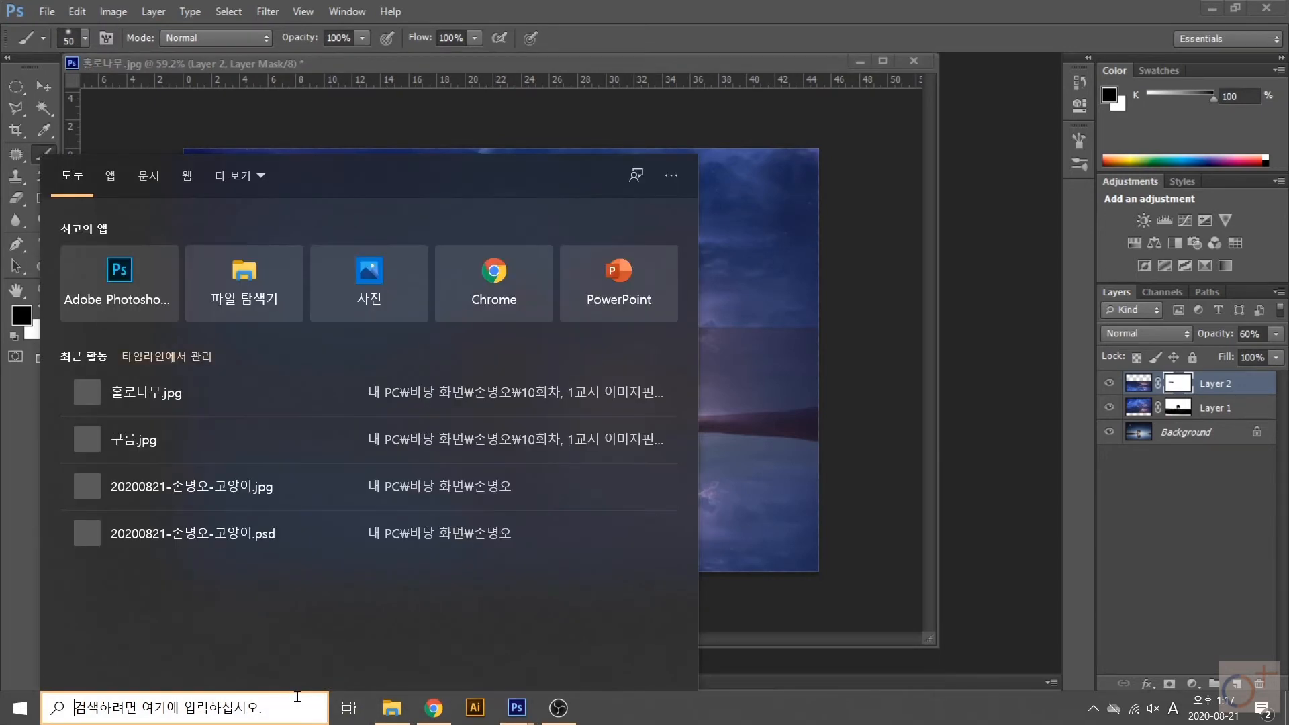
type("ca")
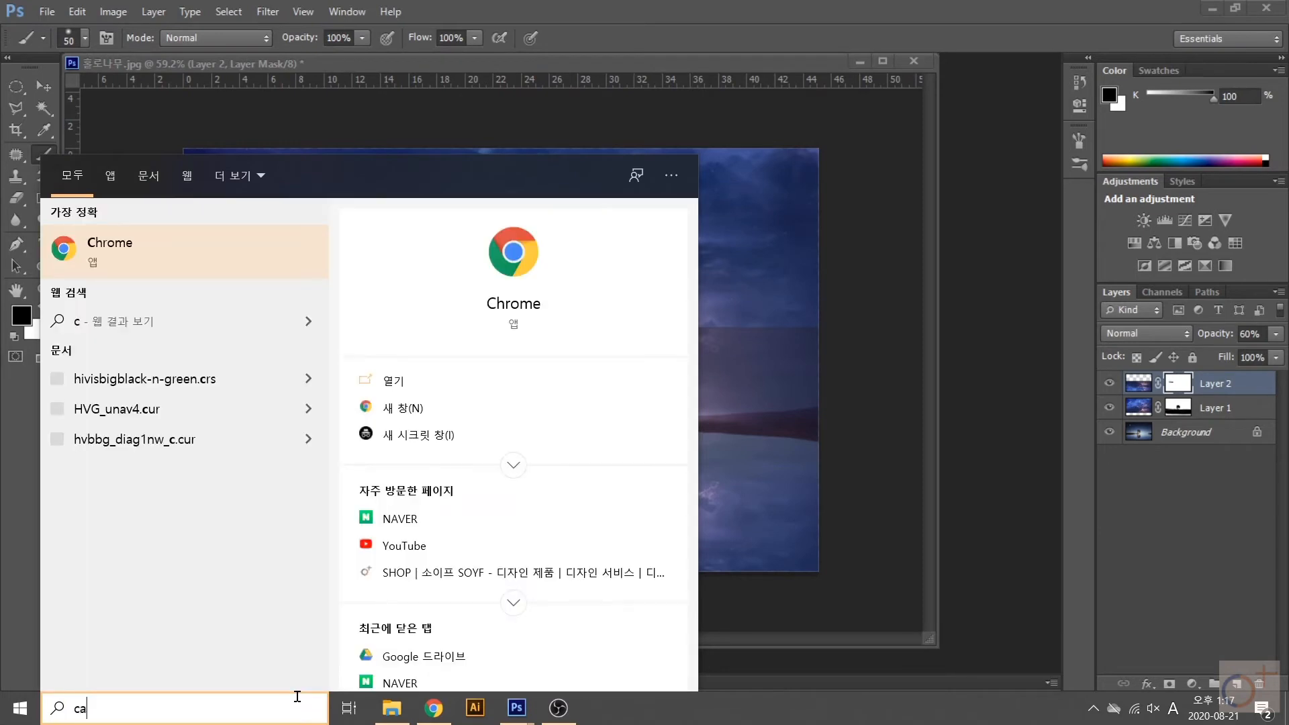
type("ps lock")
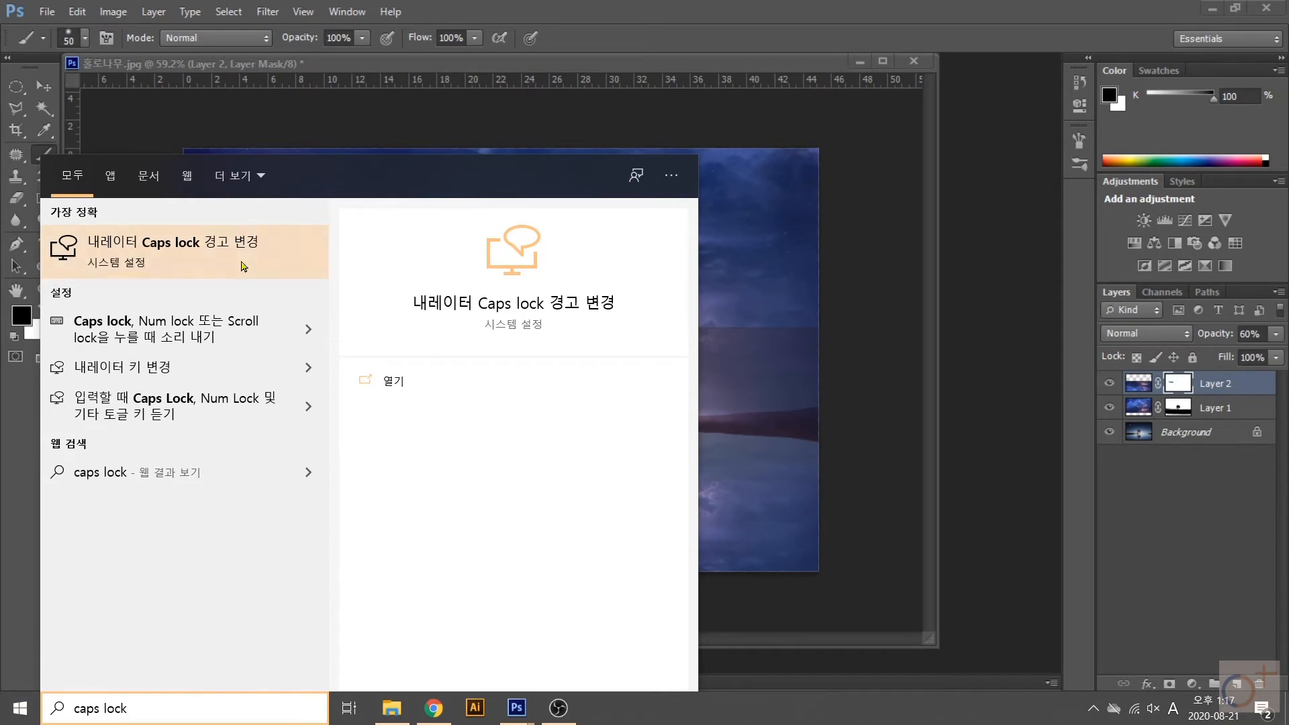
left_click(590, 16)
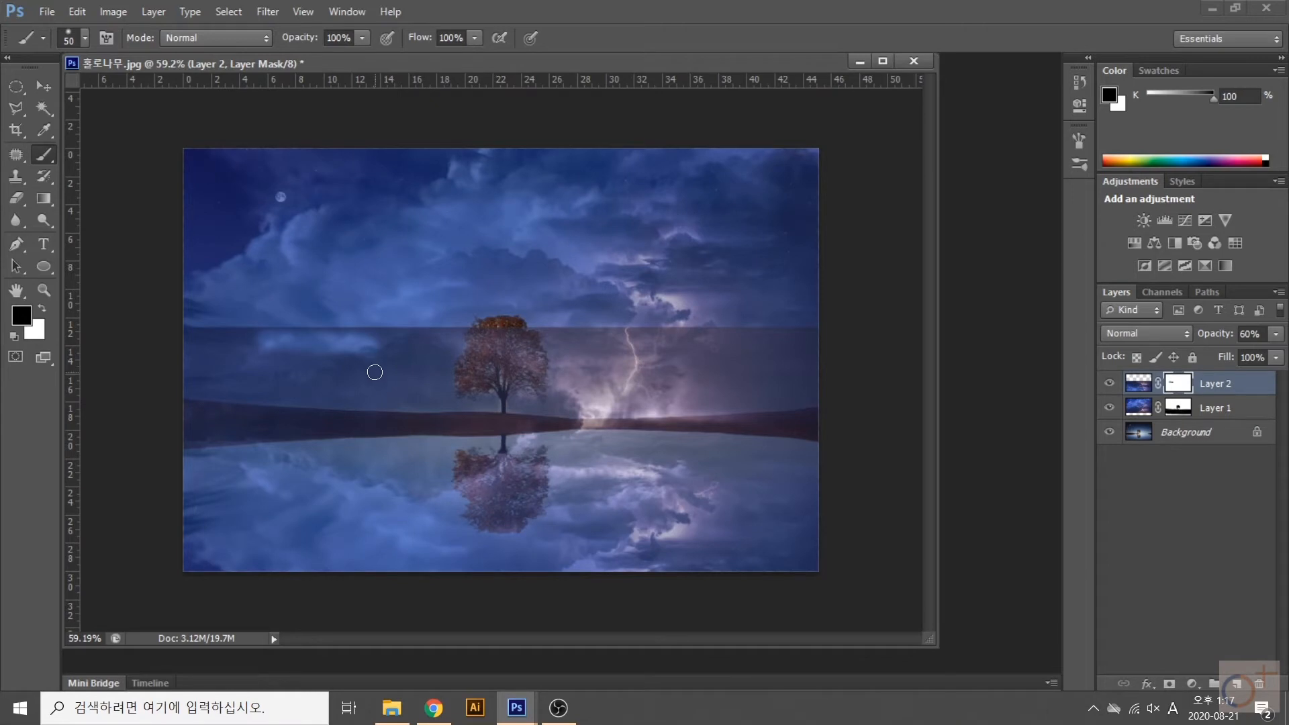
- Paint black on Layer 2's mask with a 150 brush over the sky and tree, then reduce the brush to 80
key("bracketright")
key("bracketright")
key("bracketright")
key("bracketright")
key("bracketright")
key("bracketright")
key("bracketright")
mouse_move(208, 332)
left_mouse_down()
mouse_move(497, 336)
mouse_move(414, 362)
mouse_move(542, 371)
mouse_move(623, 365)
mouse_move(568, 334)
mouse_move(763, 352)
mouse_move(849, 343)
mouse_move(725, 356)
mouse_move(816, 389)
mouse_move(392, 388)
mouse_move(398, 355)
mouse_move(377, 389)
mouse_move(227, 389)
mouse_move(277, 401)
mouse_move(186, 411)
mouse_move(809, 405)
left_mouse_up()
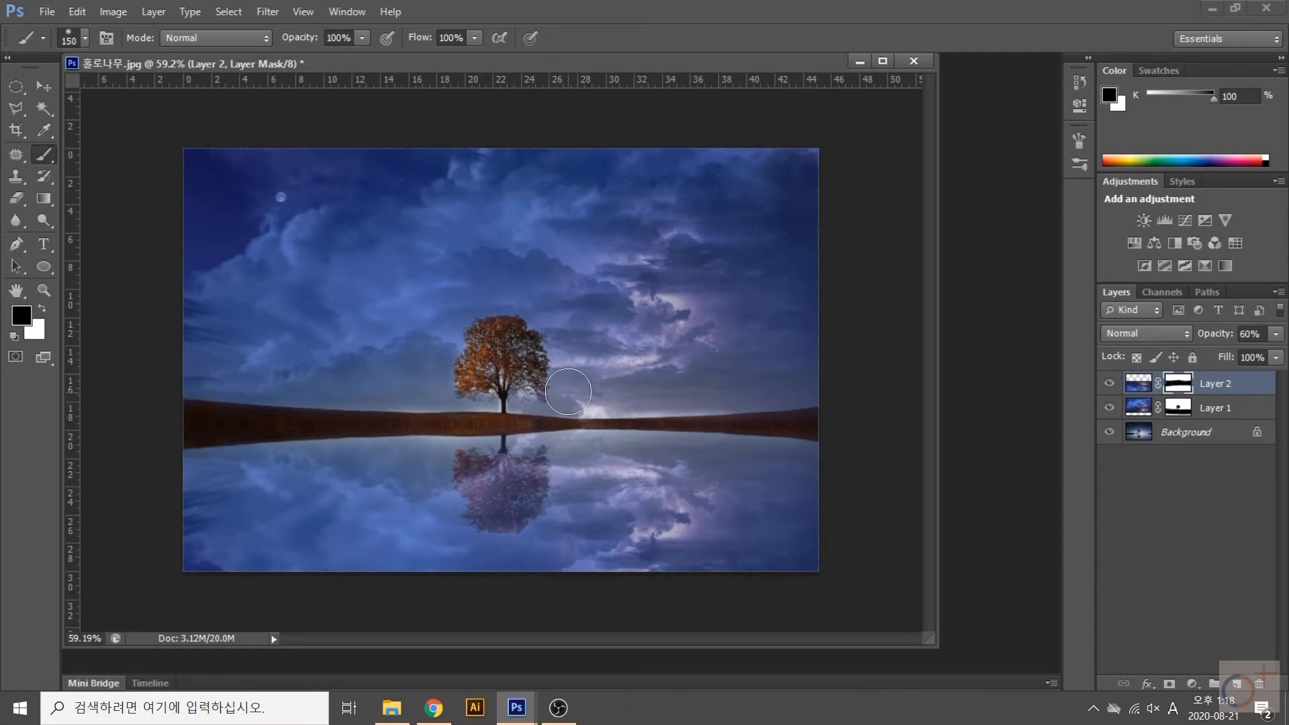
key("bracketleft")
key("bracketleft")
key("bracketleft")
key("bracketleft")
scroll(478, 470, "up", 5)
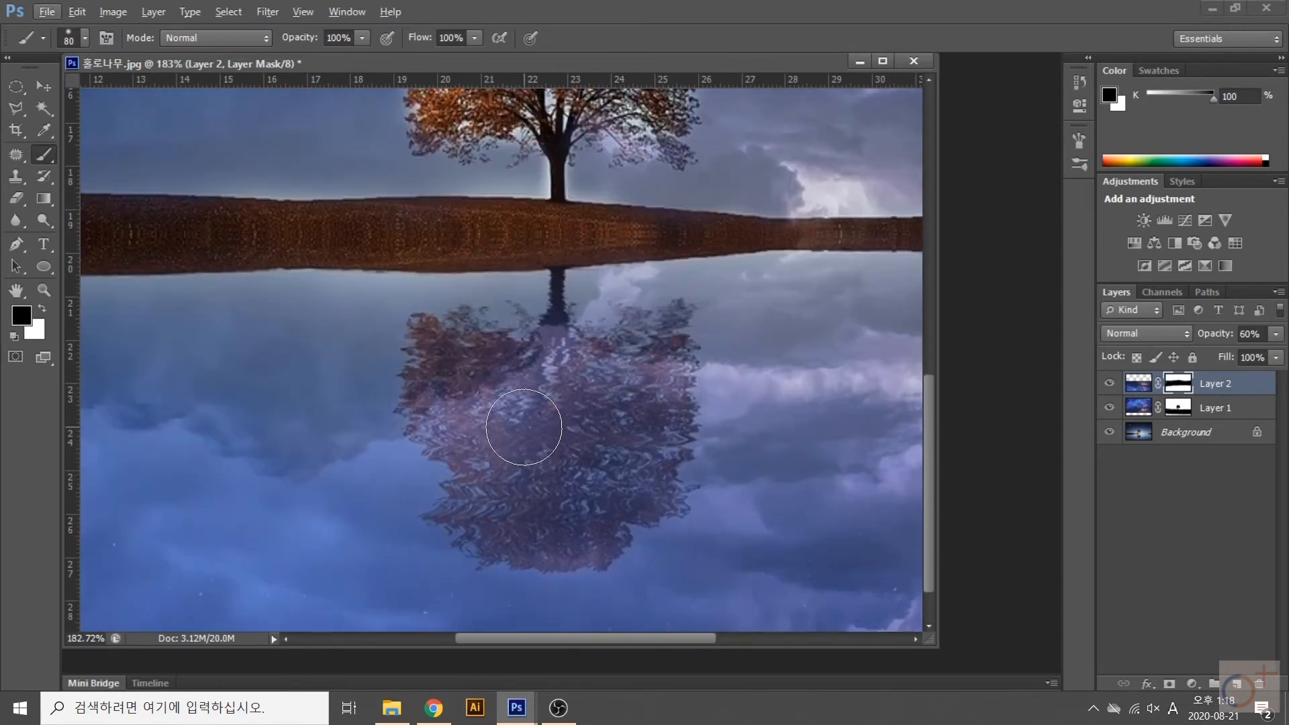
- Paint black on Layer 2's mask with brush sizes 40, 10 and 45 to reveal the orange tree reflection
key("bracketleft")
key("bracketleft")
key("bracketleft")
key("bracketleft")
mouse_move(432, 337)
left_mouse_down()
mouse_move(431, 401)
mouse_move(507, 470)
mouse_move(457, 513)
mouse_move(588, 538)
mouse_move(610, 499)
mouse_move(631, 495)
mouse_move(661, 362)
mouse_move(585, 471)
mouse_move(545, 501)
mouse_move(499, 382)
mouse_move(580, 371)
mouse_move(537, 404)
mouse_move(601, 375)
mouse_move(556, 368)
mouse_move(560, 307)
mouse_move(527, 357)
left_mouse_up()
key("bracketleft")
key("bracketleft")
key("bracketleft")
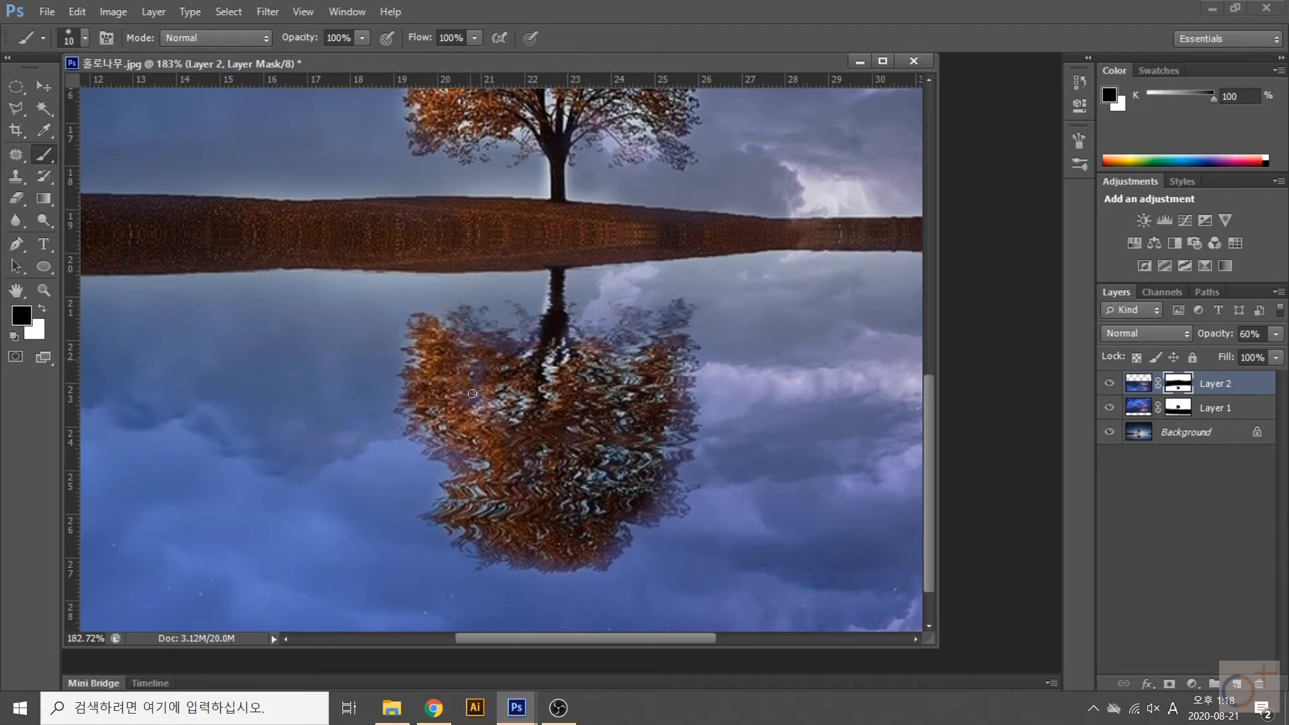
key("bracketright")
key("bracketright")
key("bracketright")
key("bracketright")
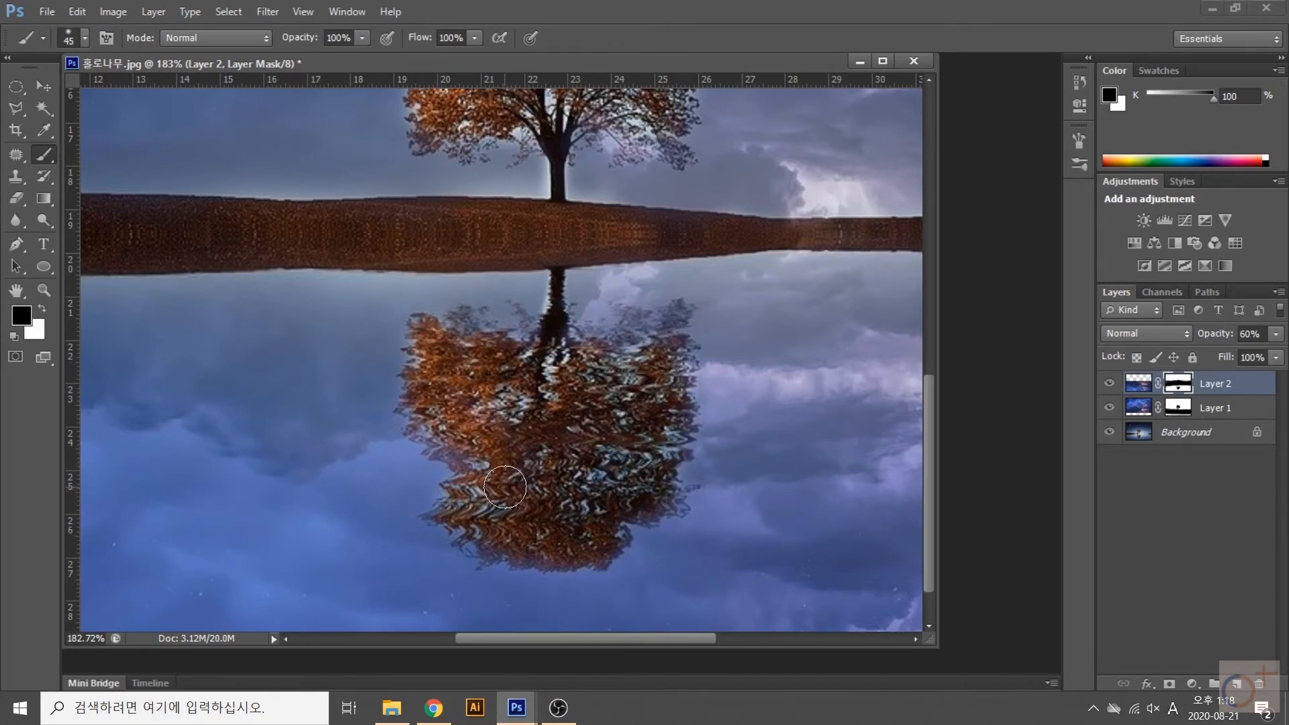
scroll(504, 487, "down", 5)
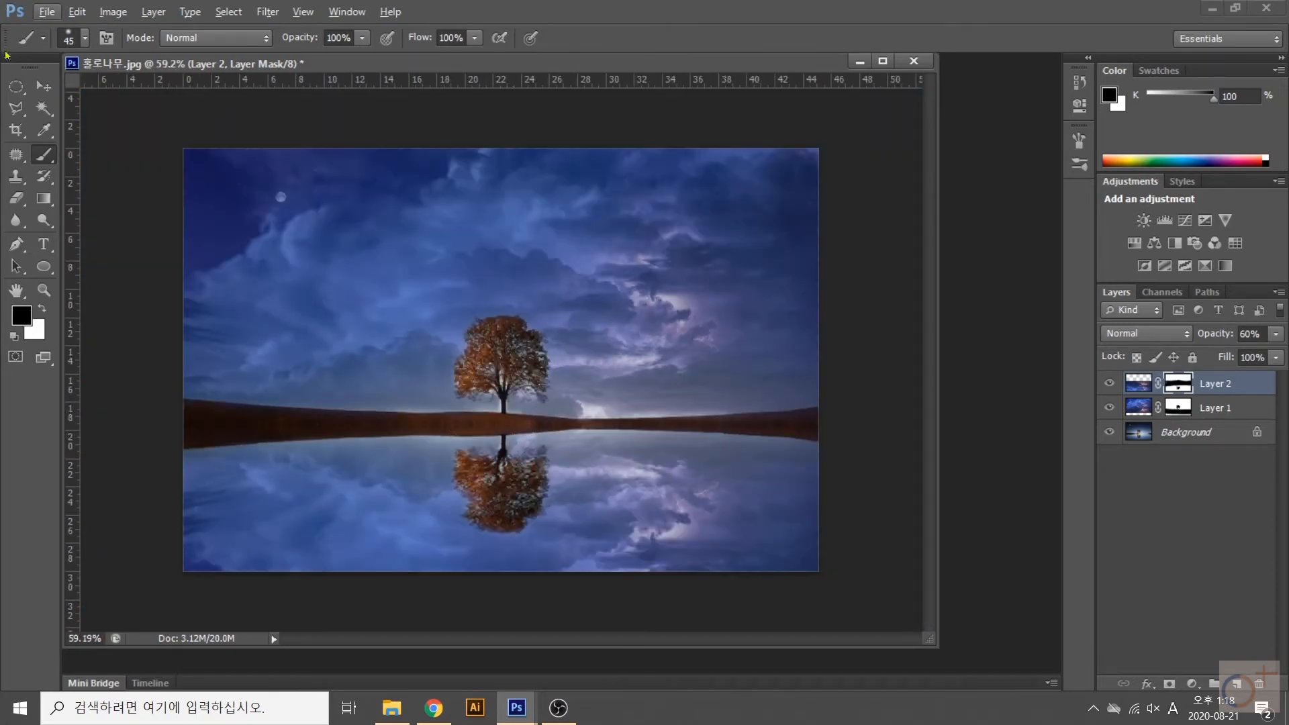
- Select Layer 2's image thumbnail and set its opacity to 40%
left_click(42, 84)
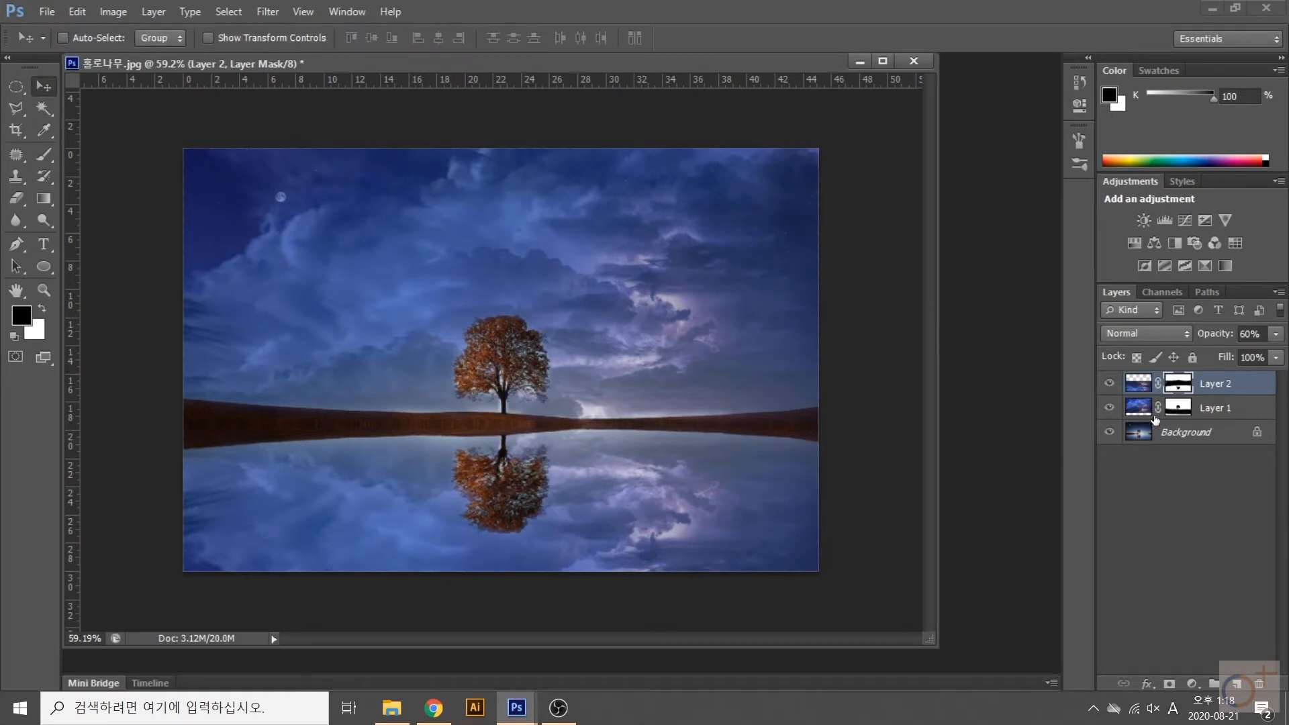
left_click(1141, 391)
left_click_drag(1259, 334, 1200, 336)
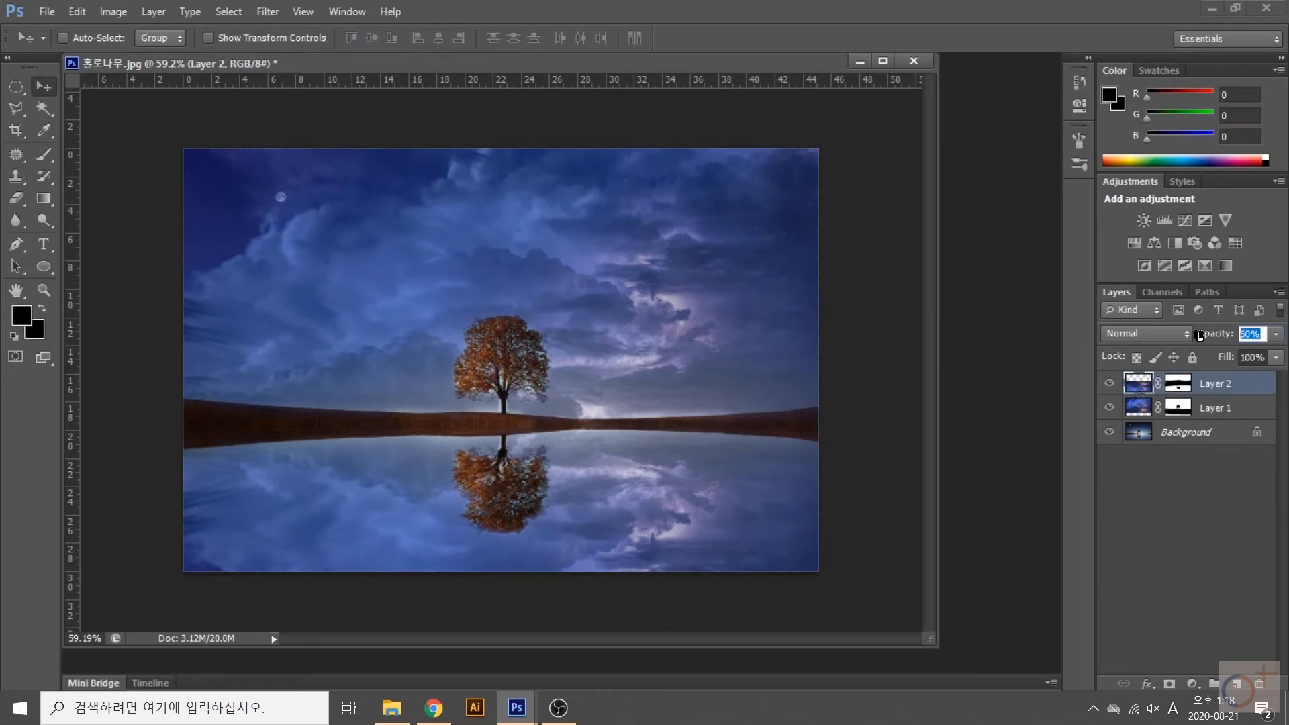
type("40")
key("Return")
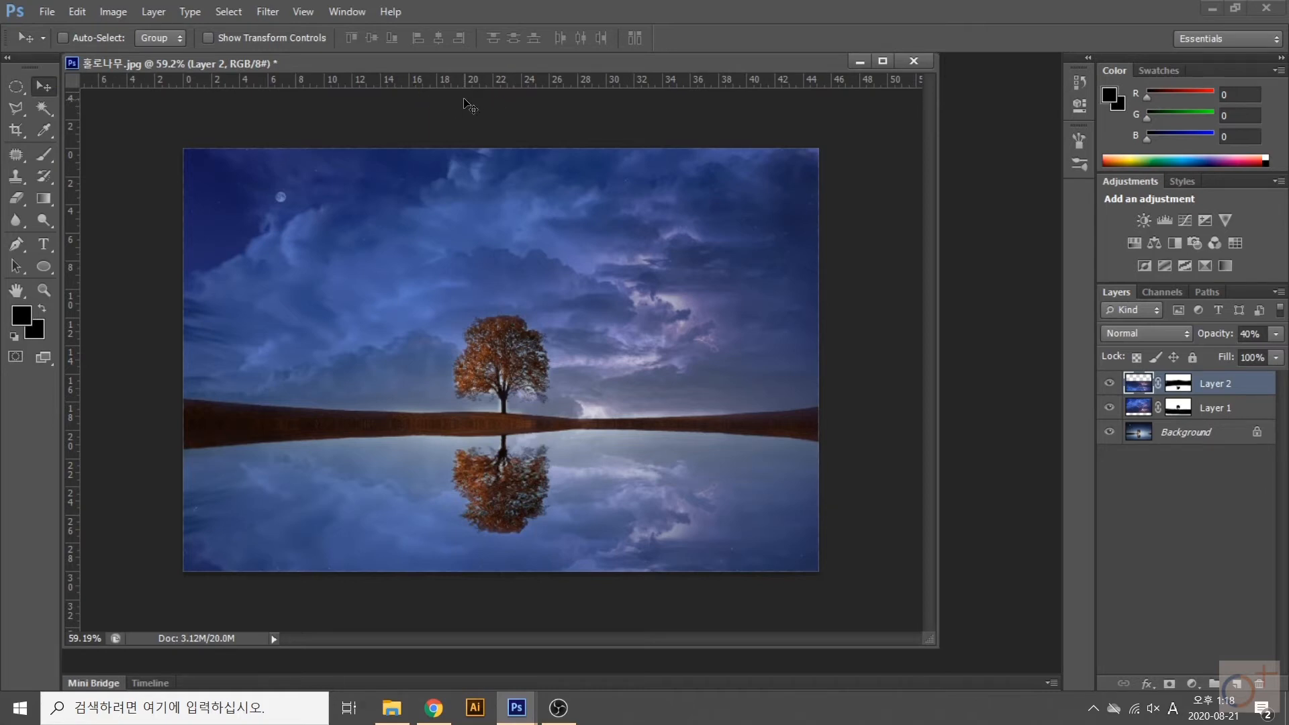
key("ctrl+shift+s")
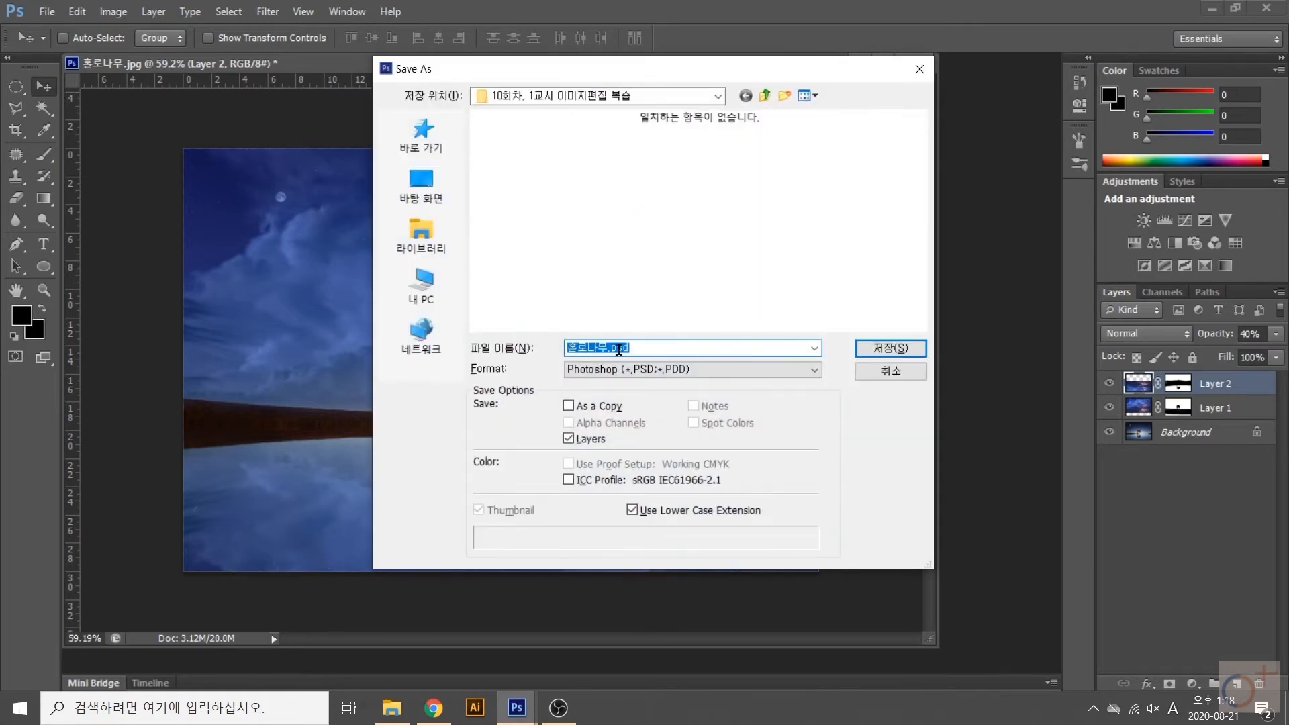
- Save the scene as a layered PSD with the student's name appended to the file name
left_click(608, 351)
key("BackSpace")
type("ㅓ")
type("무-손병오")
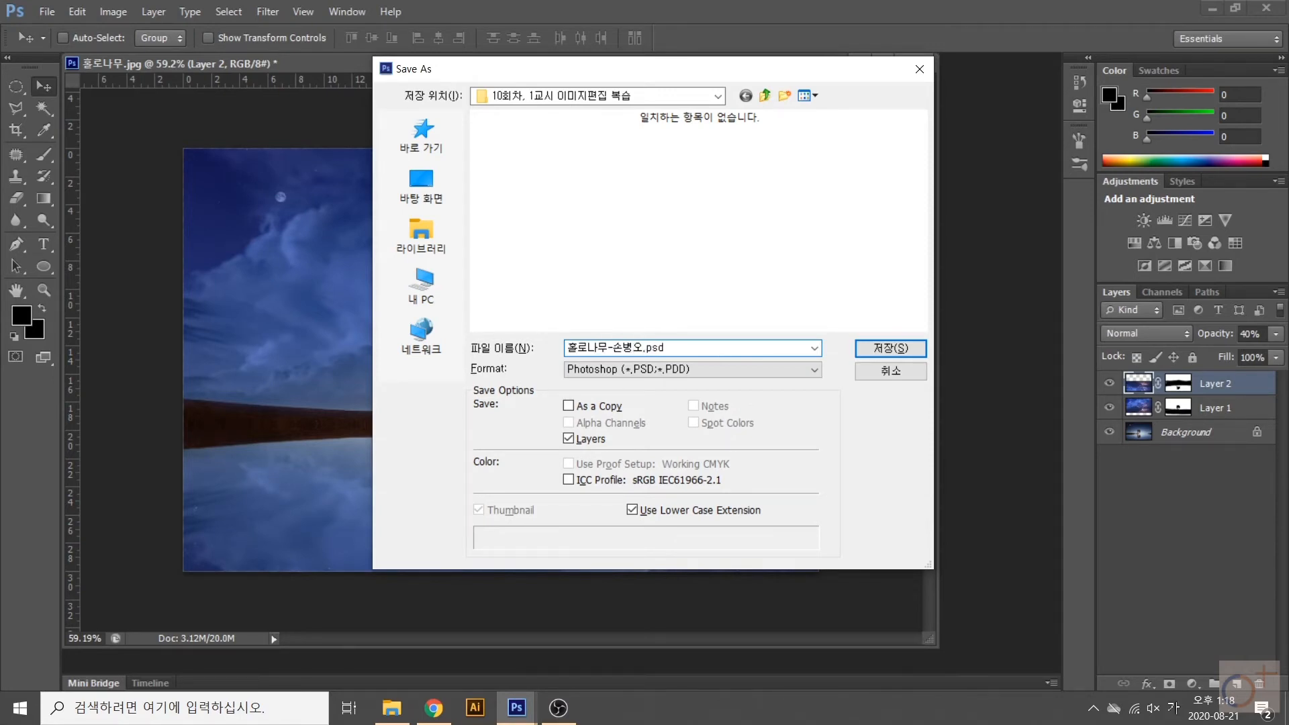
key("Return")
key("Return")
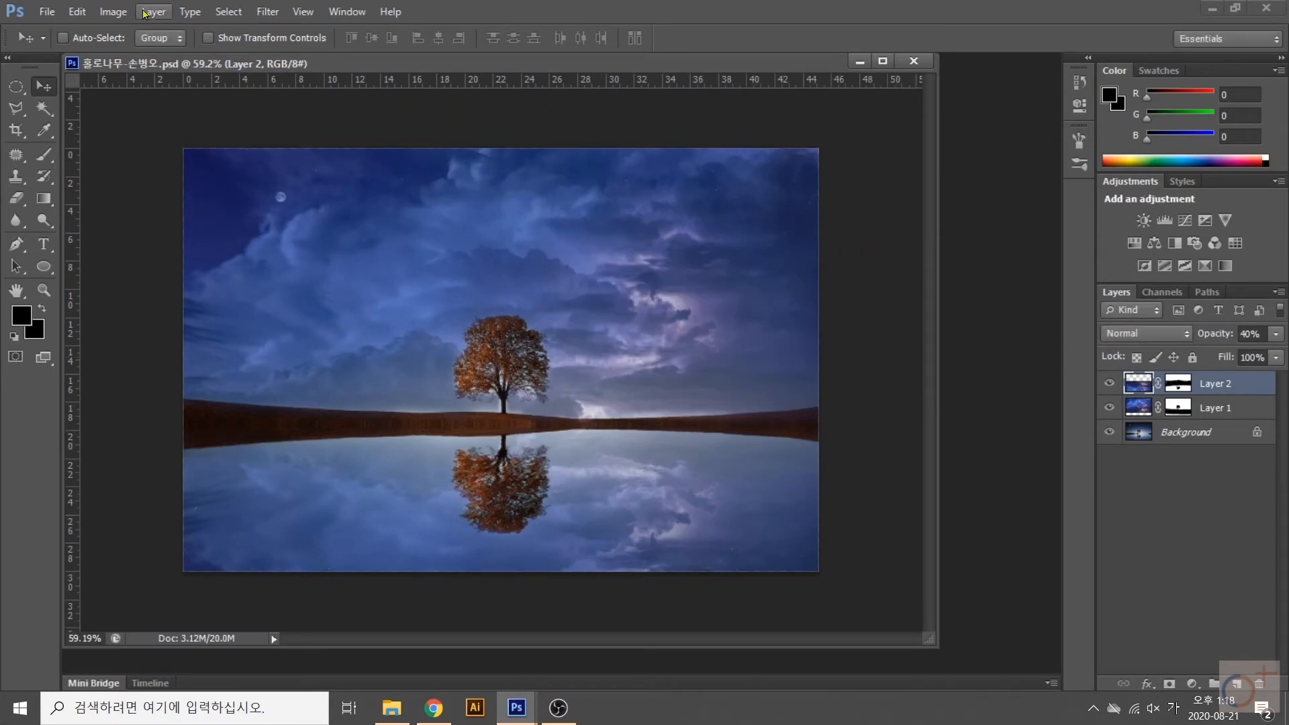
- Save a JPEG copy at quality 12 in the parent folder and close the document
key("ctrl+shift+s")
left_click(750, 375)
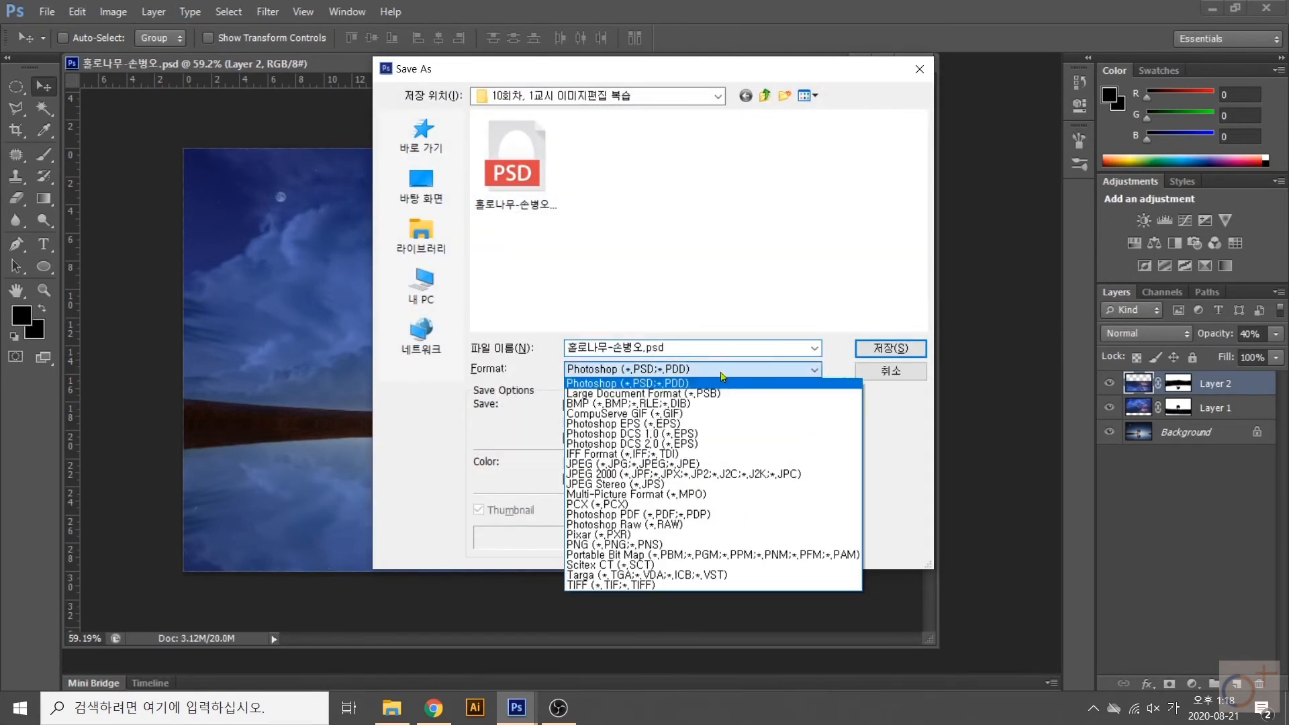
left_click(707, 465)
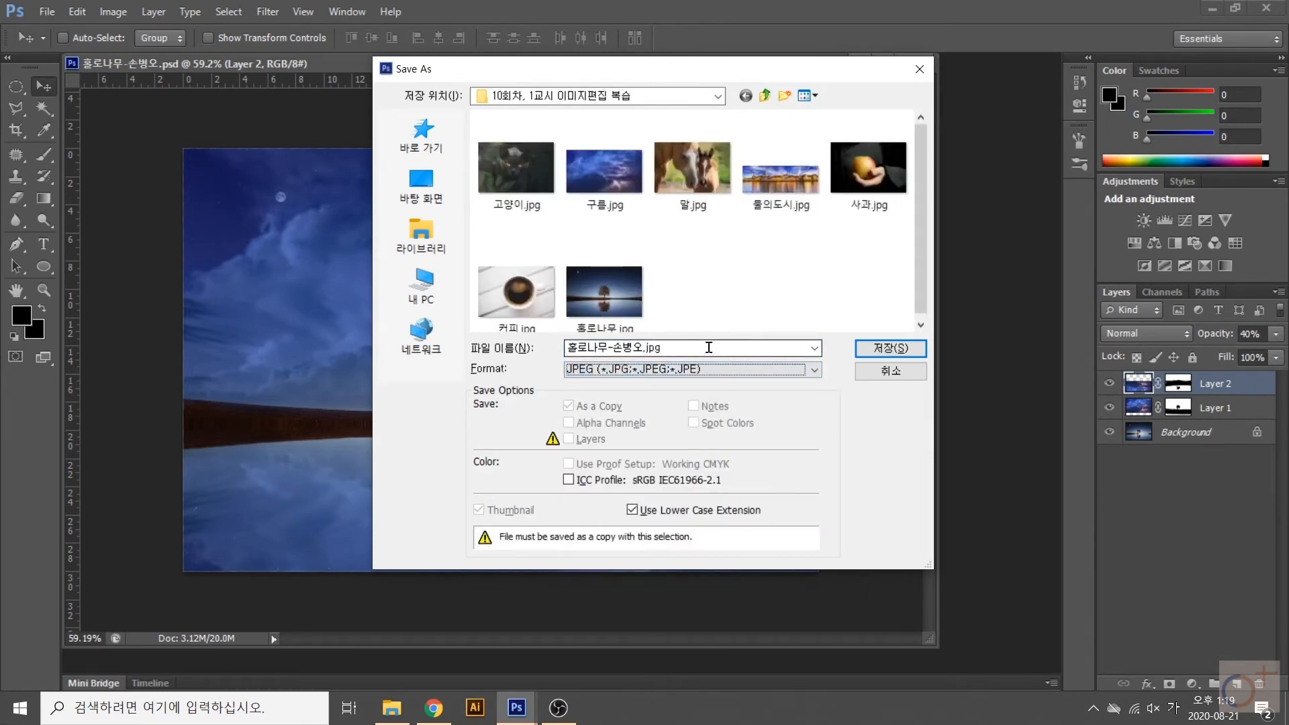
left_click(765, 98)
double_click(644, 346)
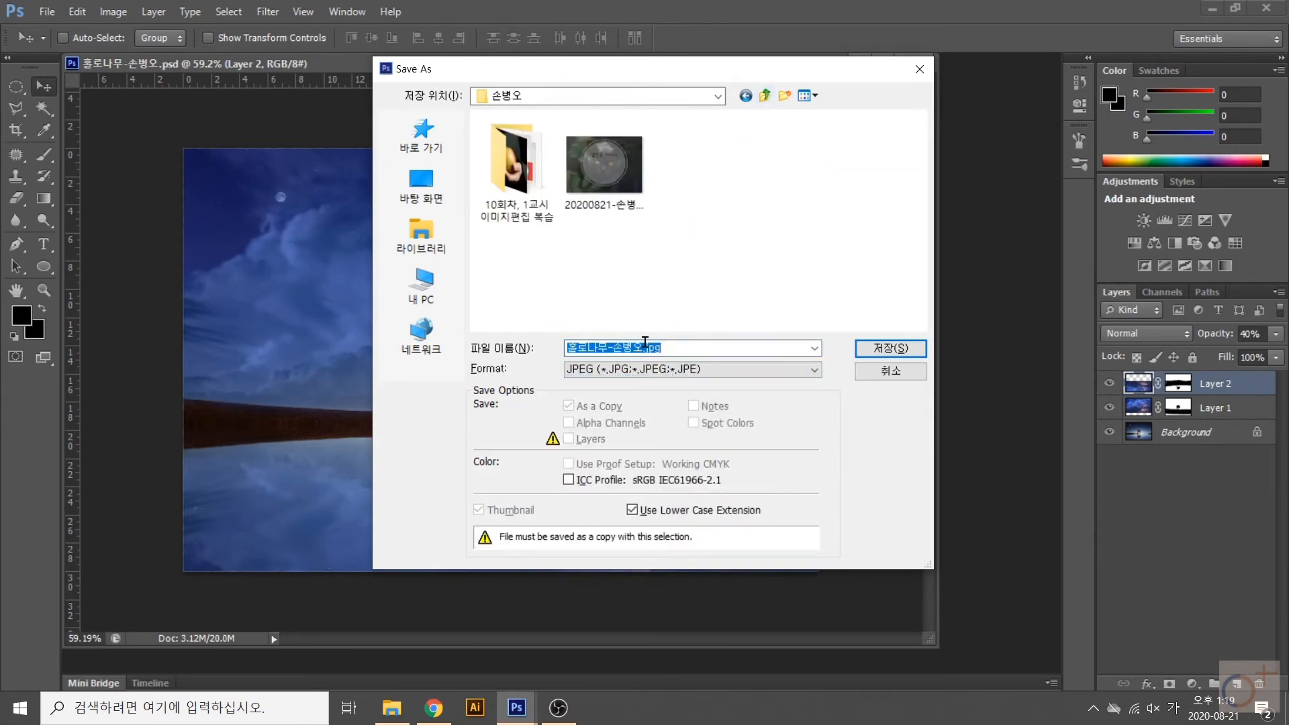
left_click(925, 350)
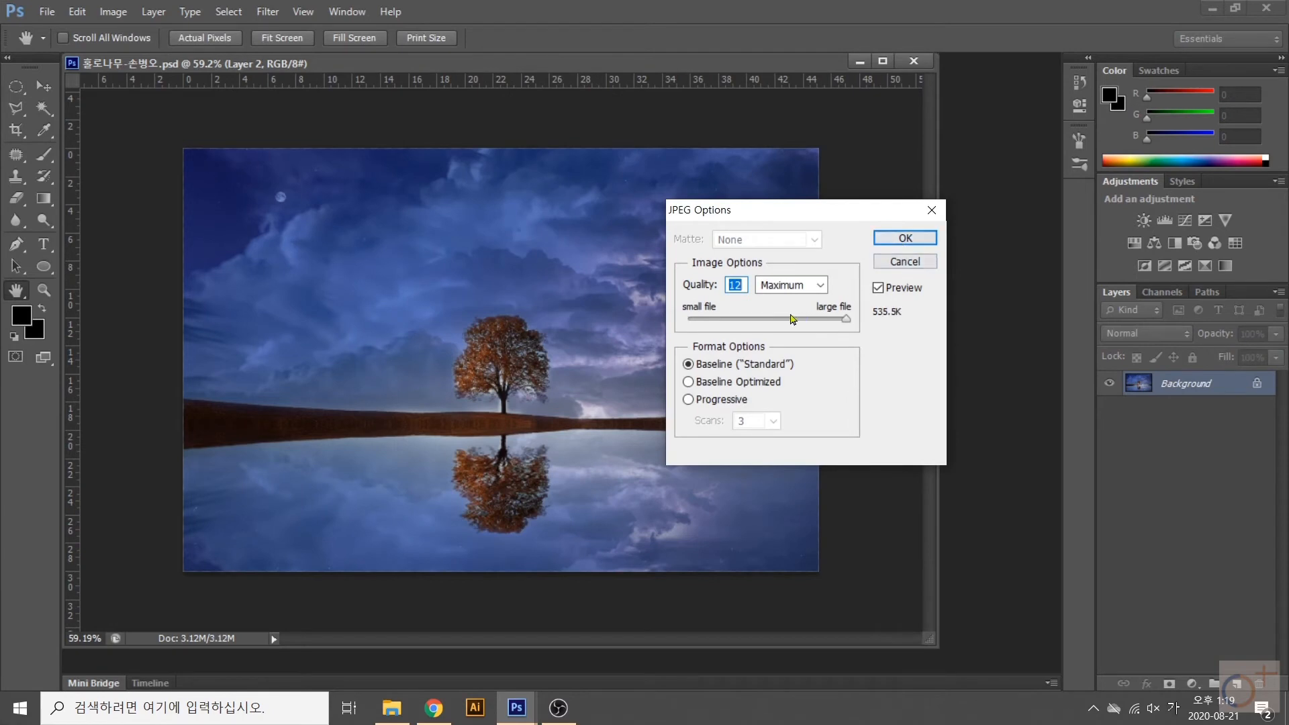
left_click(908, 240)
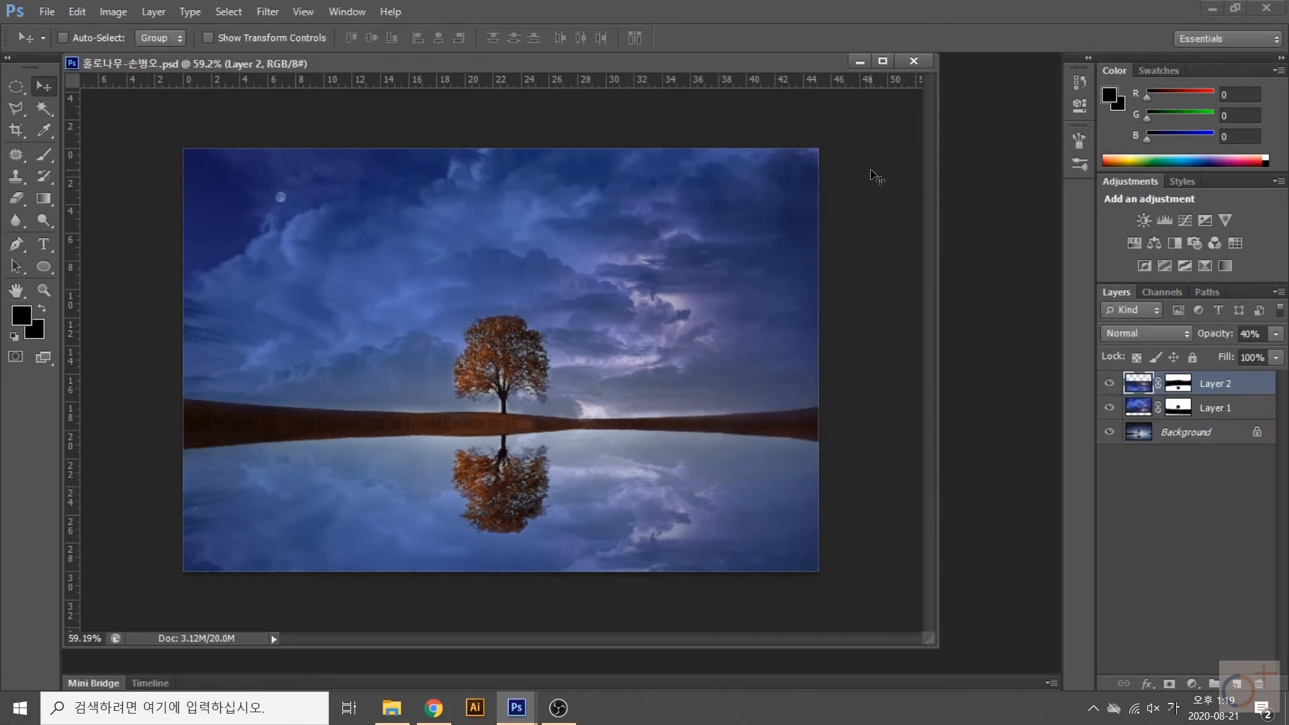
left_click(925, 67)
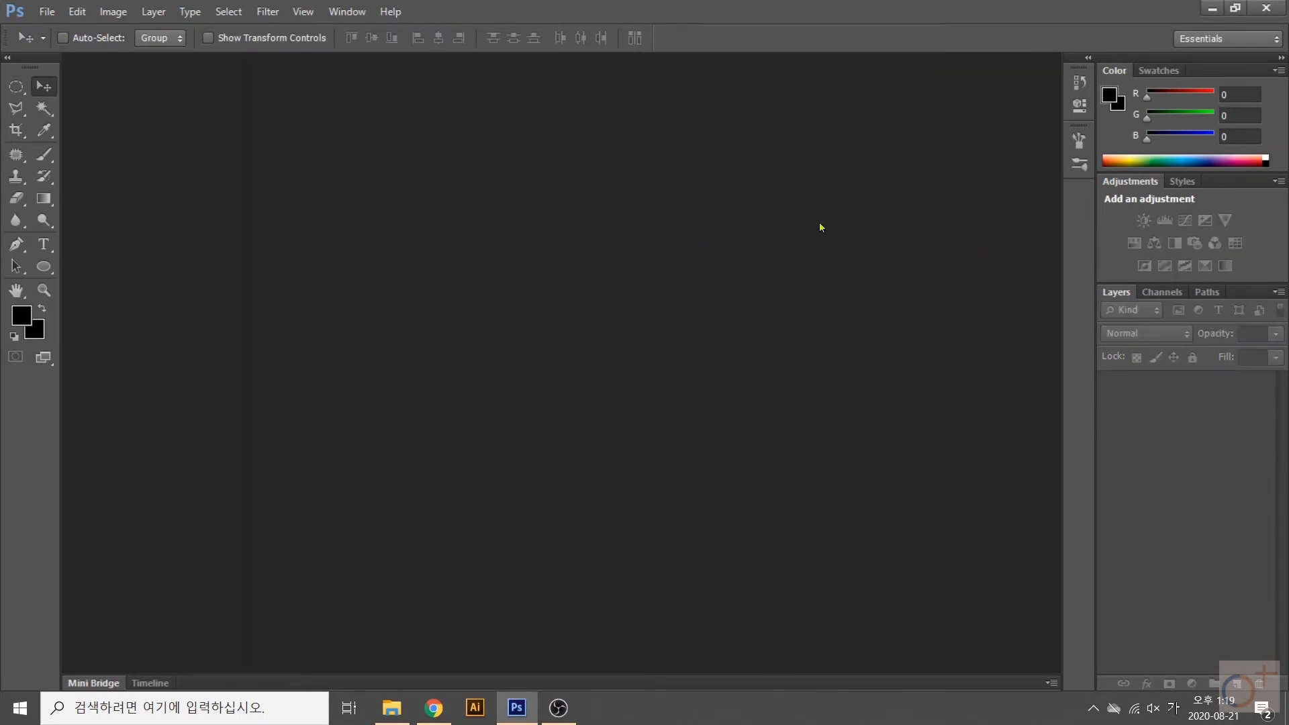
- Open 커피.jpg from the image review folder and enlarge its document window
double_click(820, 227)
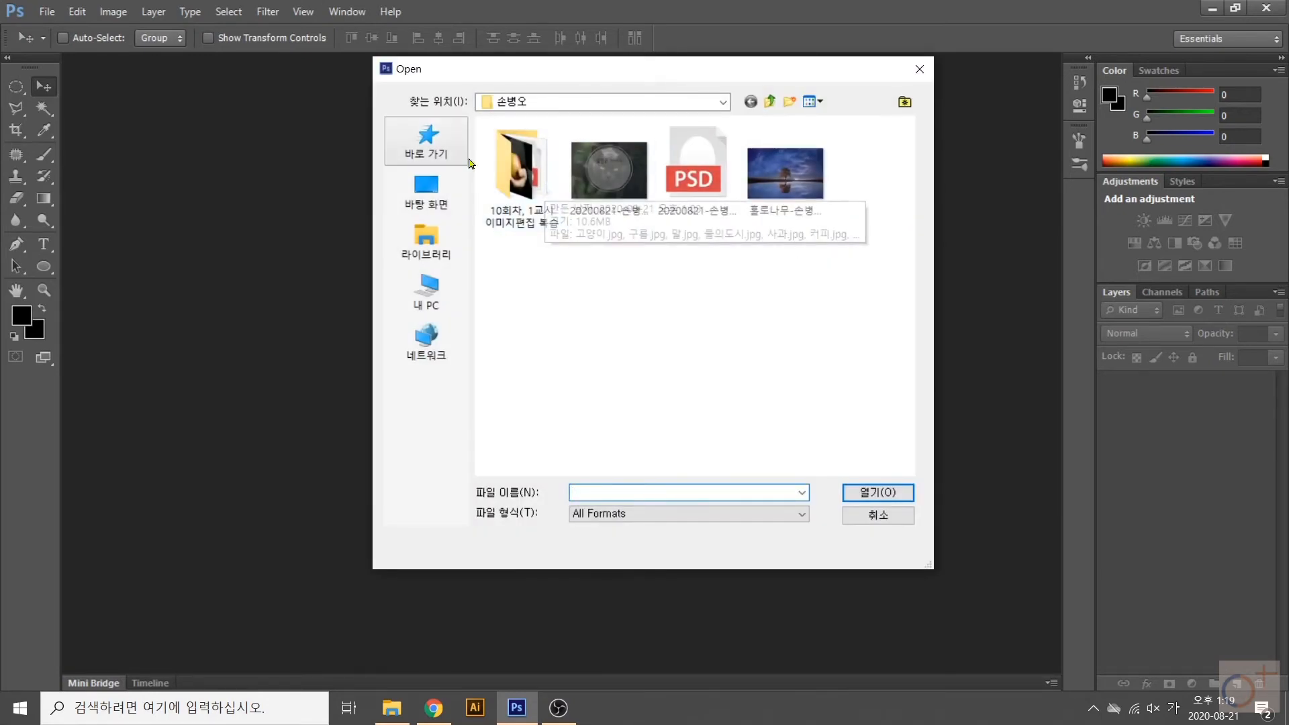
double_click(521, 175)
double_click(814, 296)
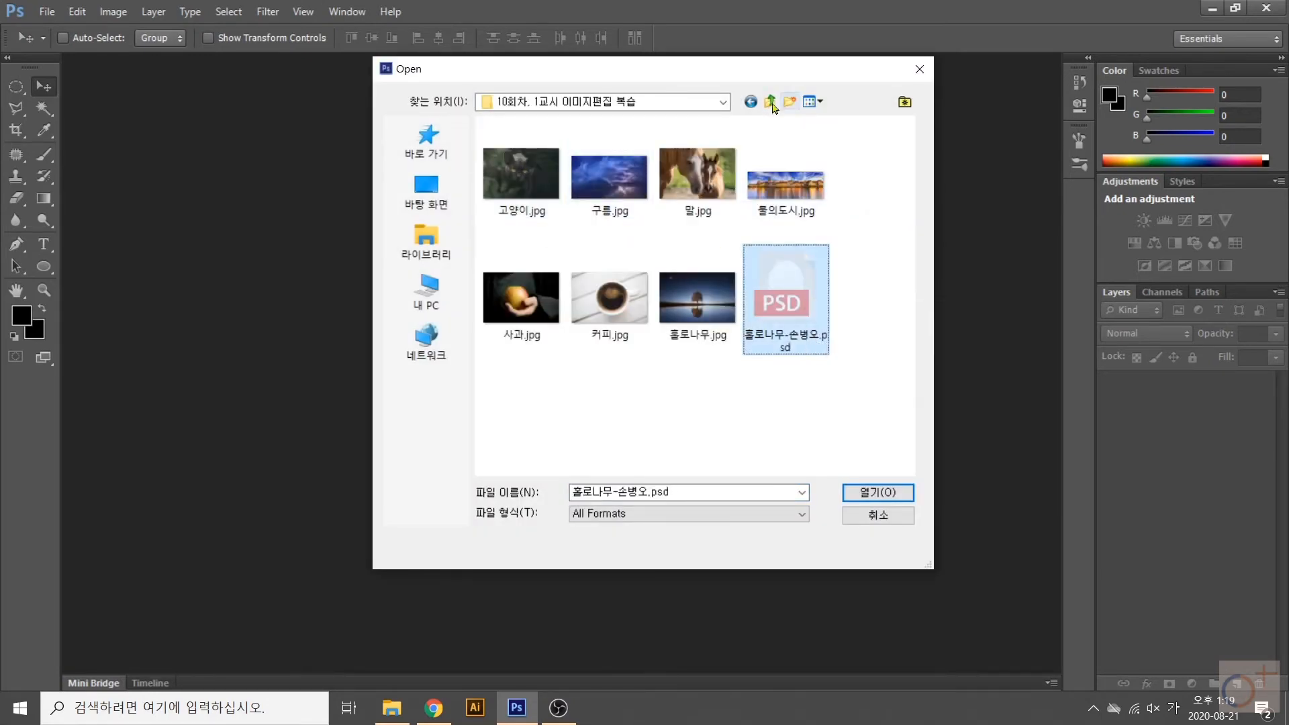
double_click(550, 178)
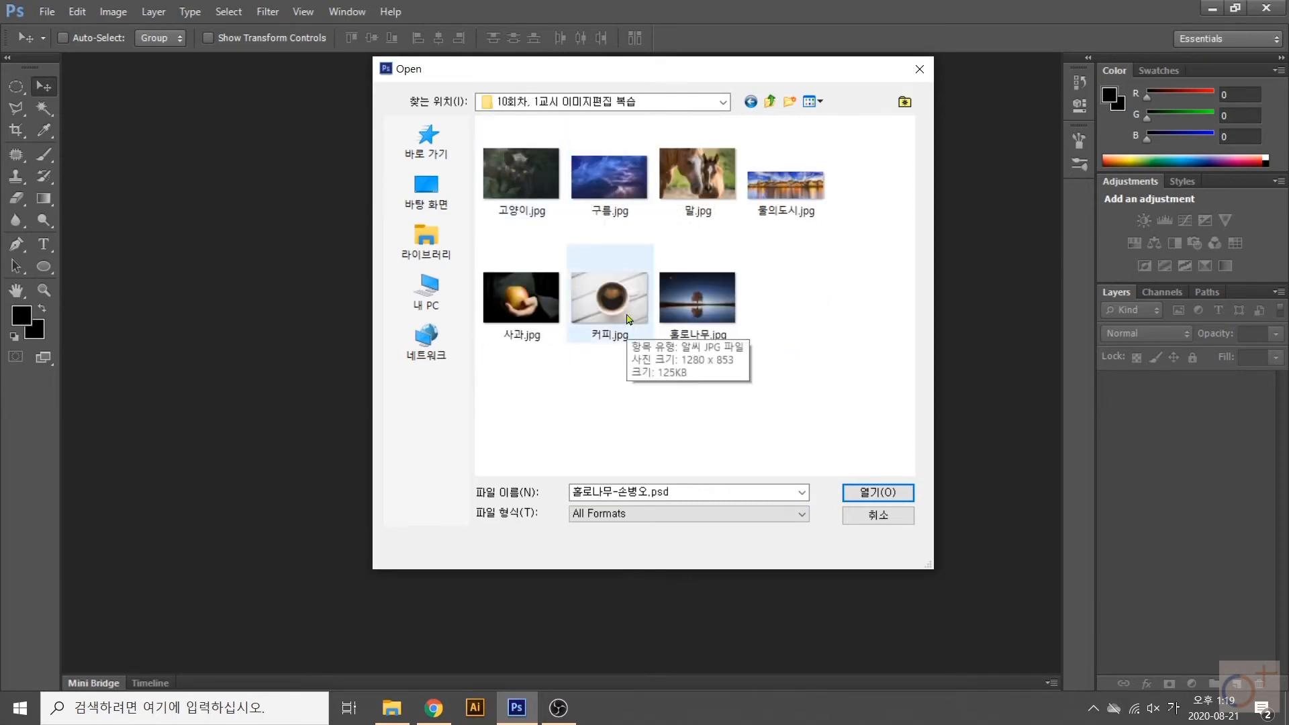
double_click(613, 296)
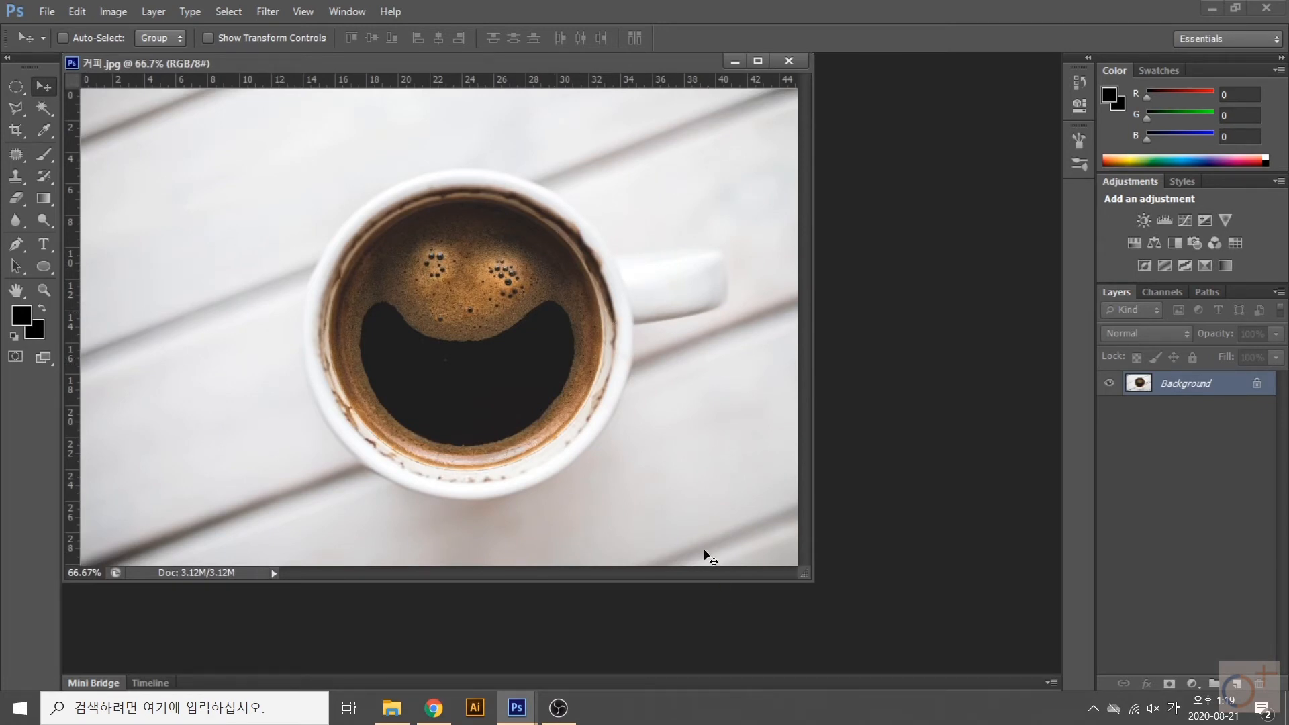
left_click_drag(806, 575, 866, 626)
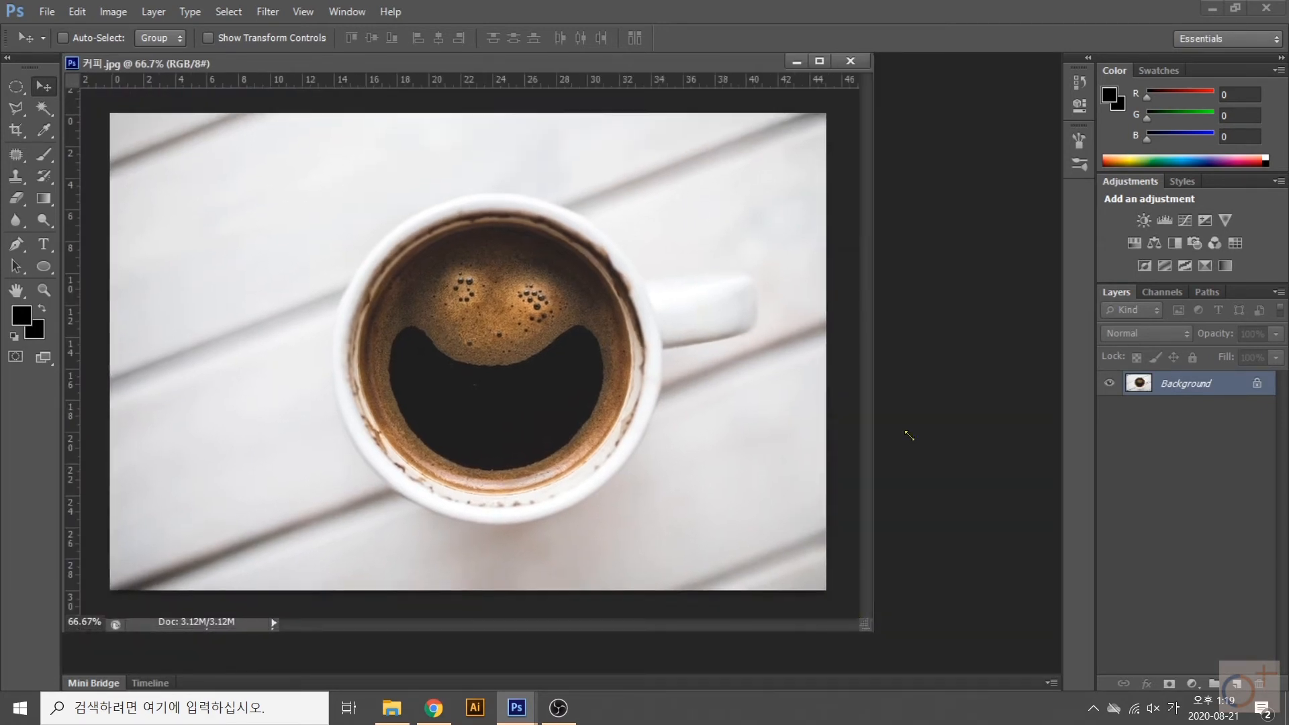
key("ctrl+o")
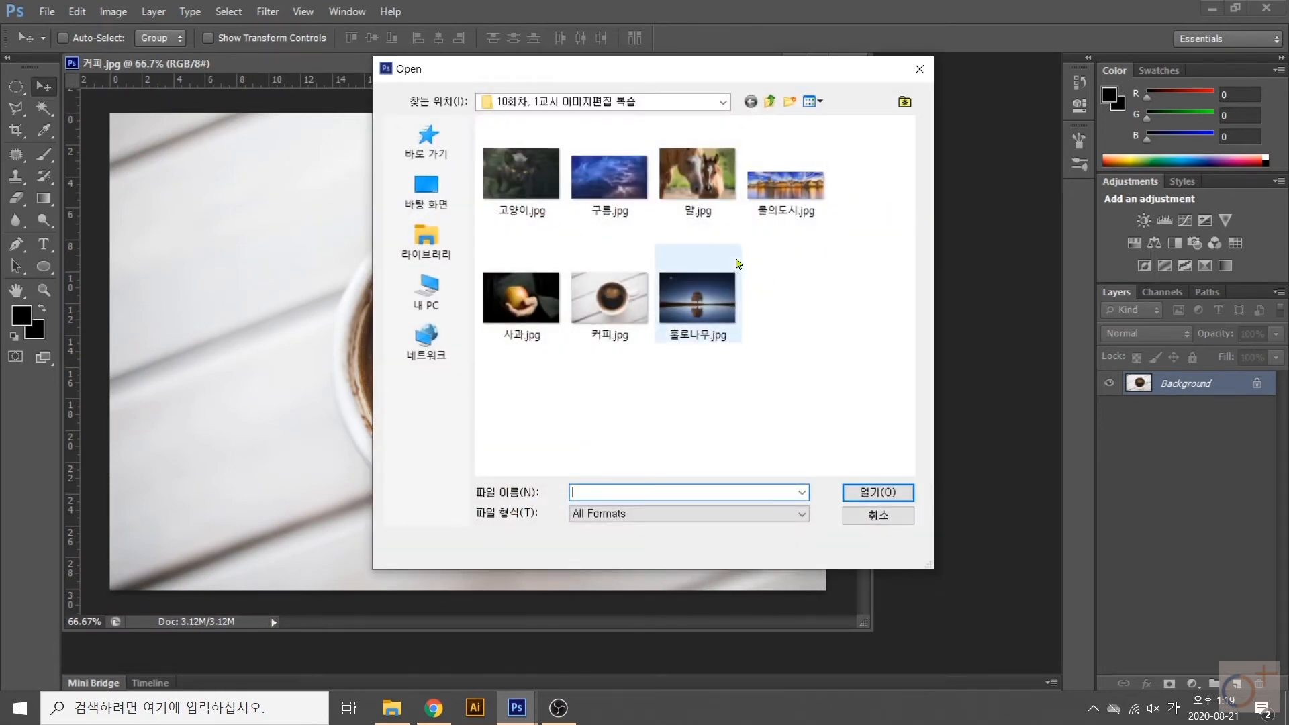
- Open 물의도시.jpg and drag it into 커피.jpg as a new layer positioned over the cup
double_click(791, 186)
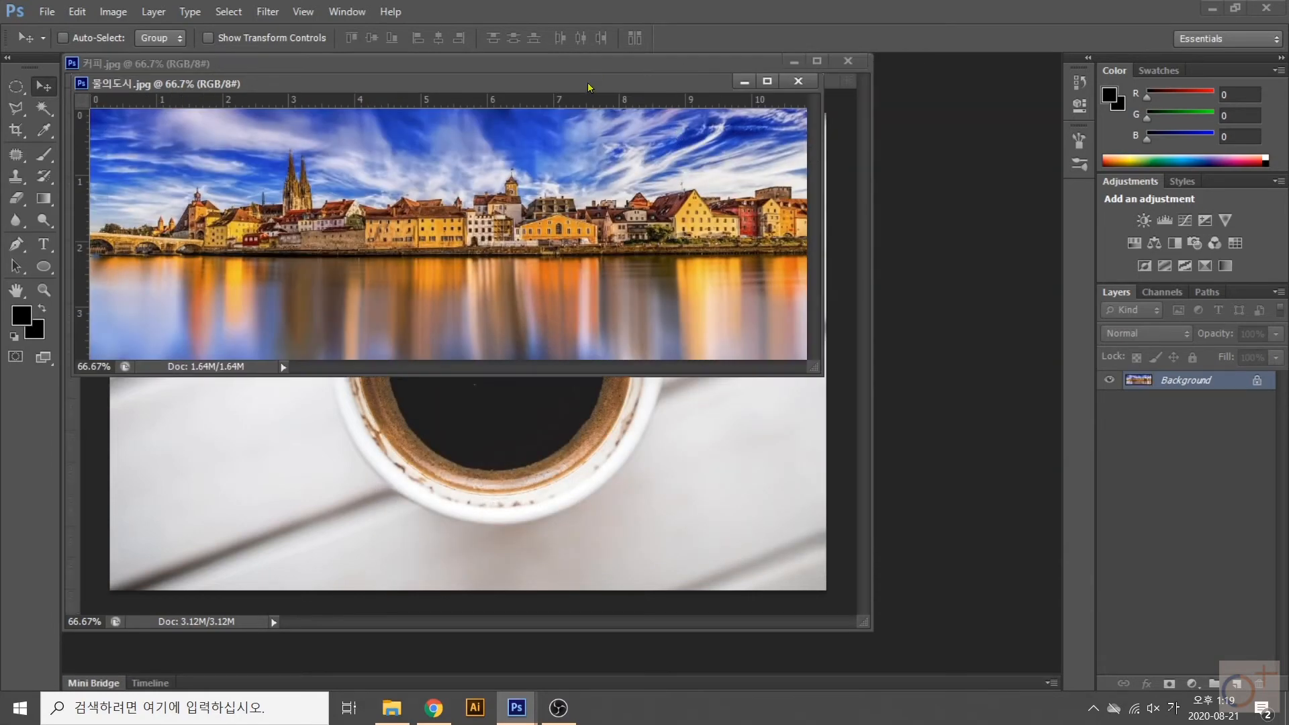
left_click_drag(588, 88, 1092, 109)
left_click_drag(963, 197, 428, 308)
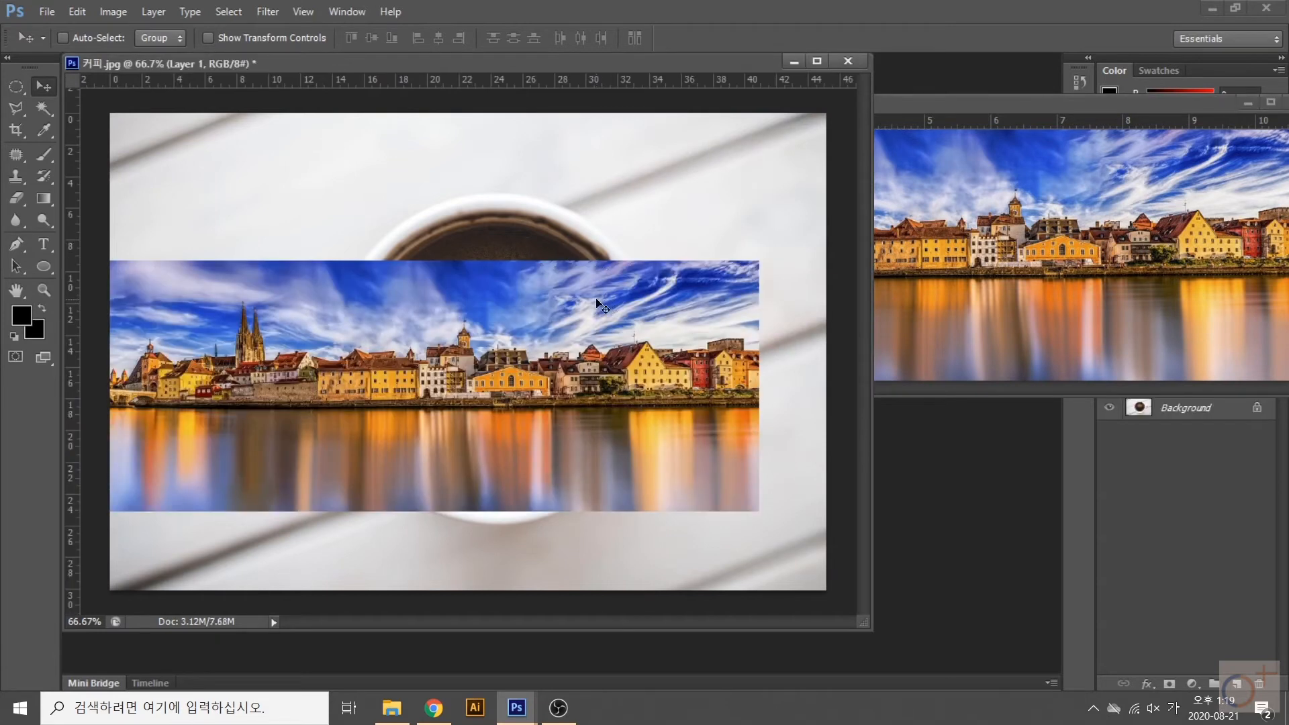
scroll(596, 302, "down", 5)
left_click_drag(506, 328, 600, 328)
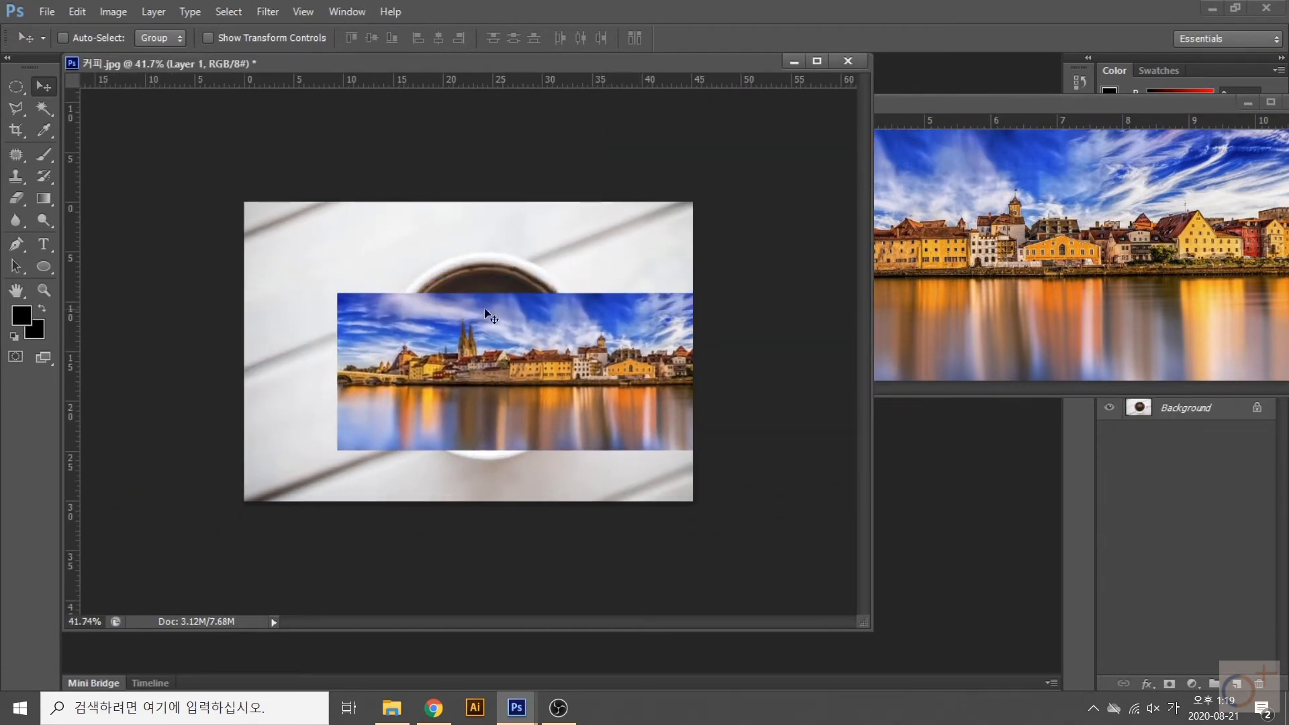
left_click_drag(528, 360, 536, 335)
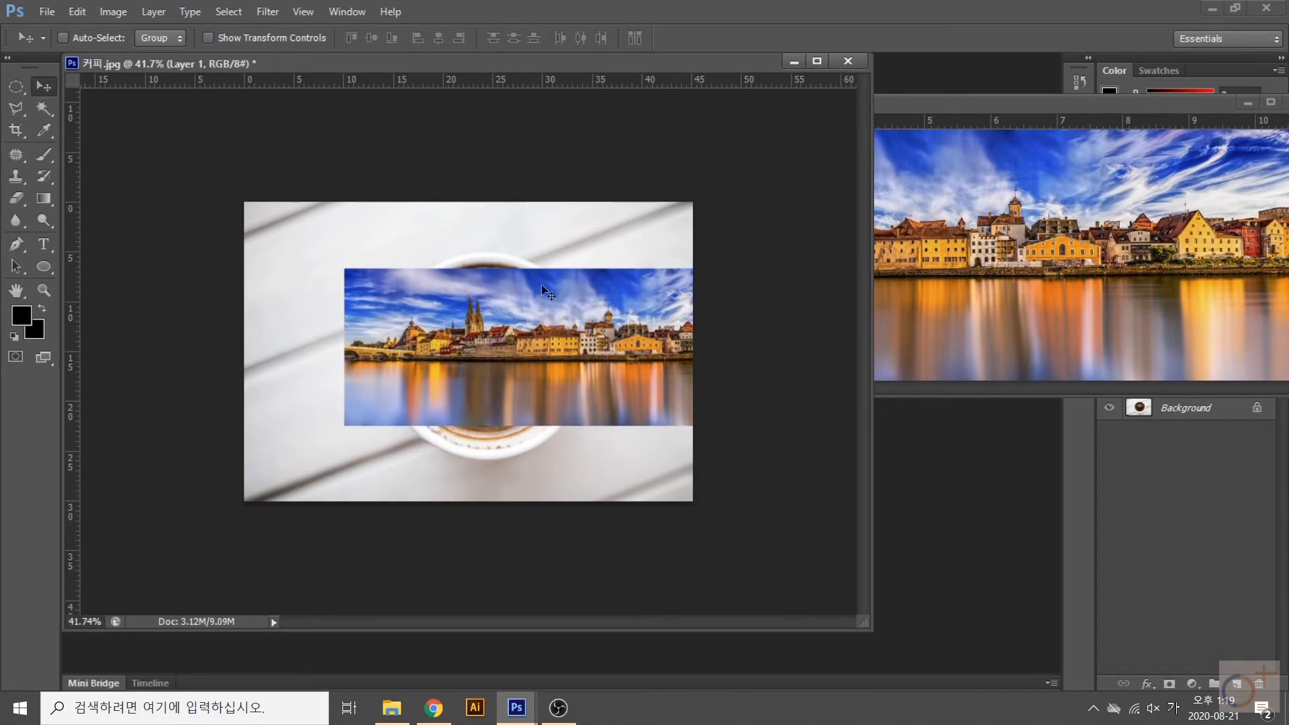
- Scale the city layer slightly larger with Free Transform, nudge it right, and add a layer mask
key("ctrl+t")
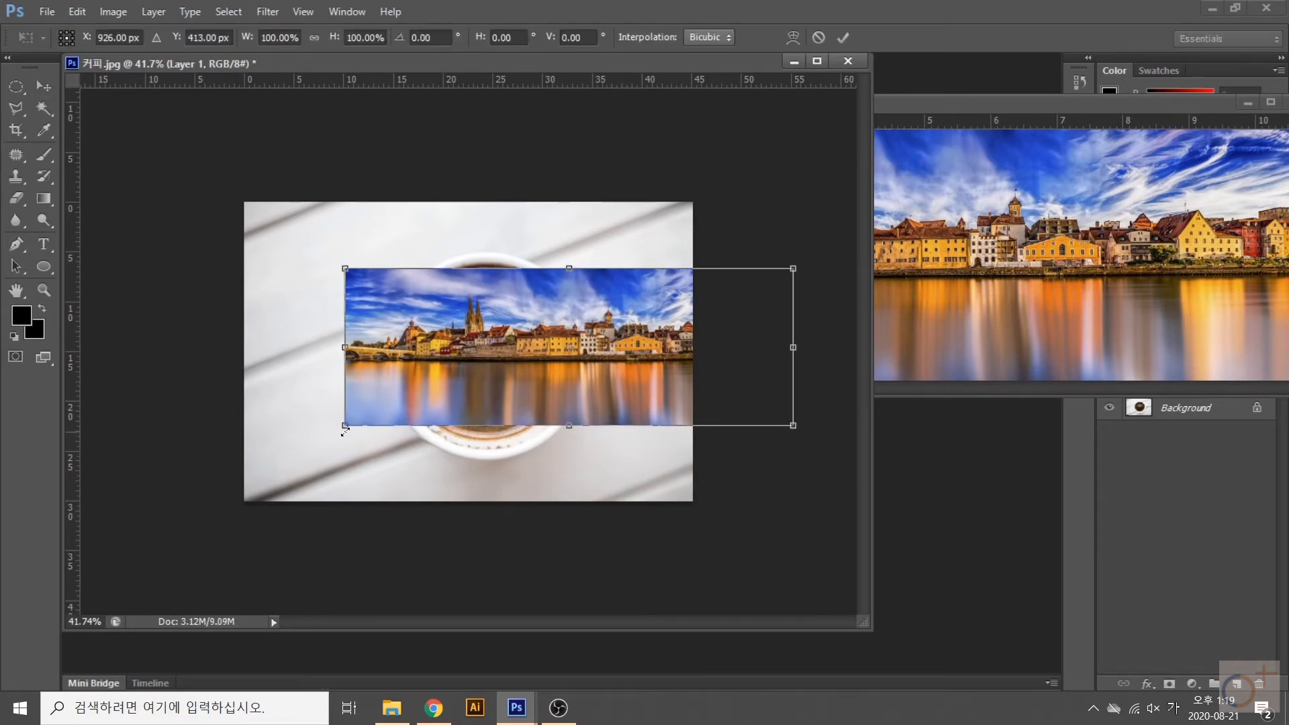
left_click_drag(345, 427, 333, 440)
left_click_drag(477, 373, 477, 382)
left_click_drag(327, 272, 321, 269)
key("Return")
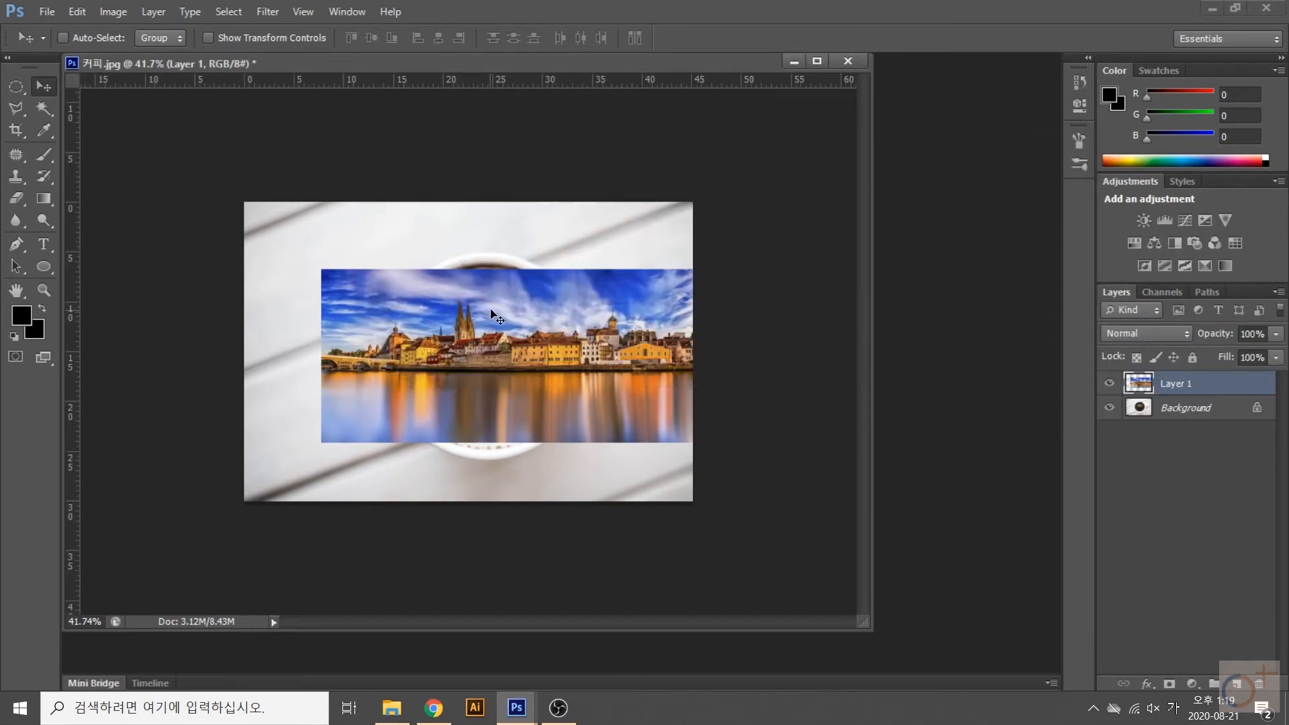
left_click_drag(489, 346, 496, 346)
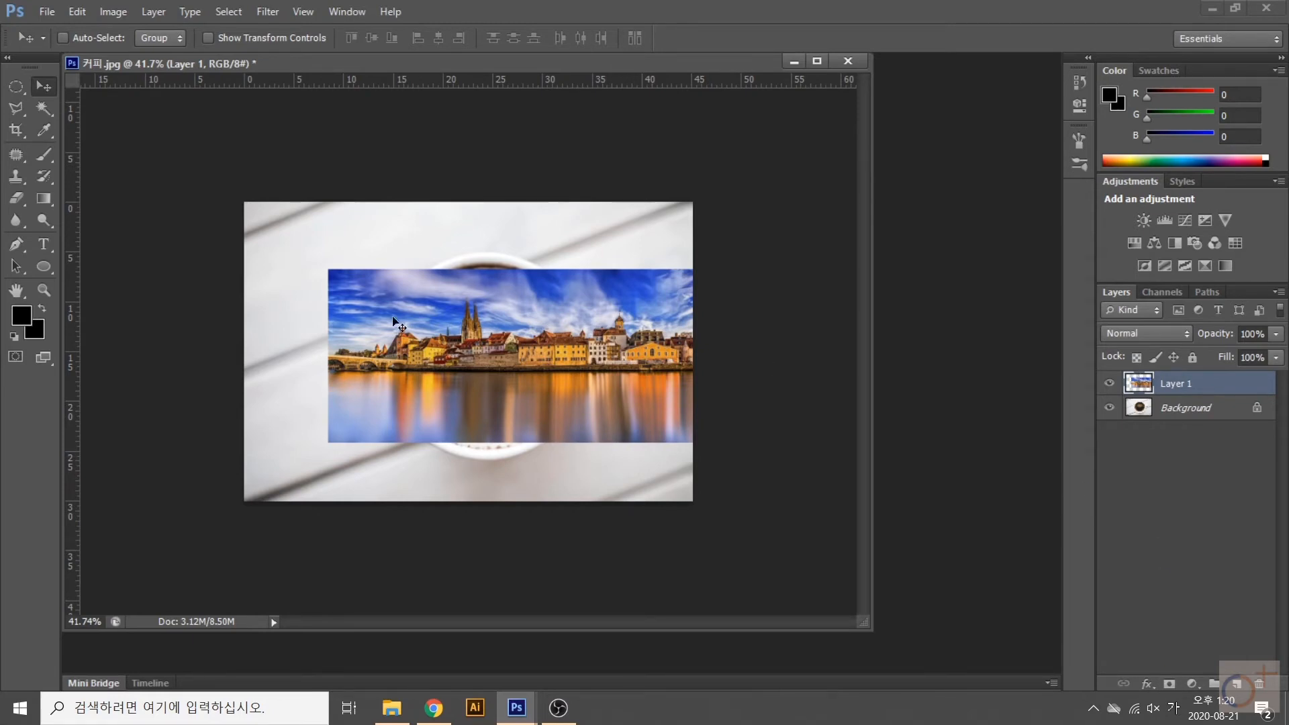
left_click(1170, 684)
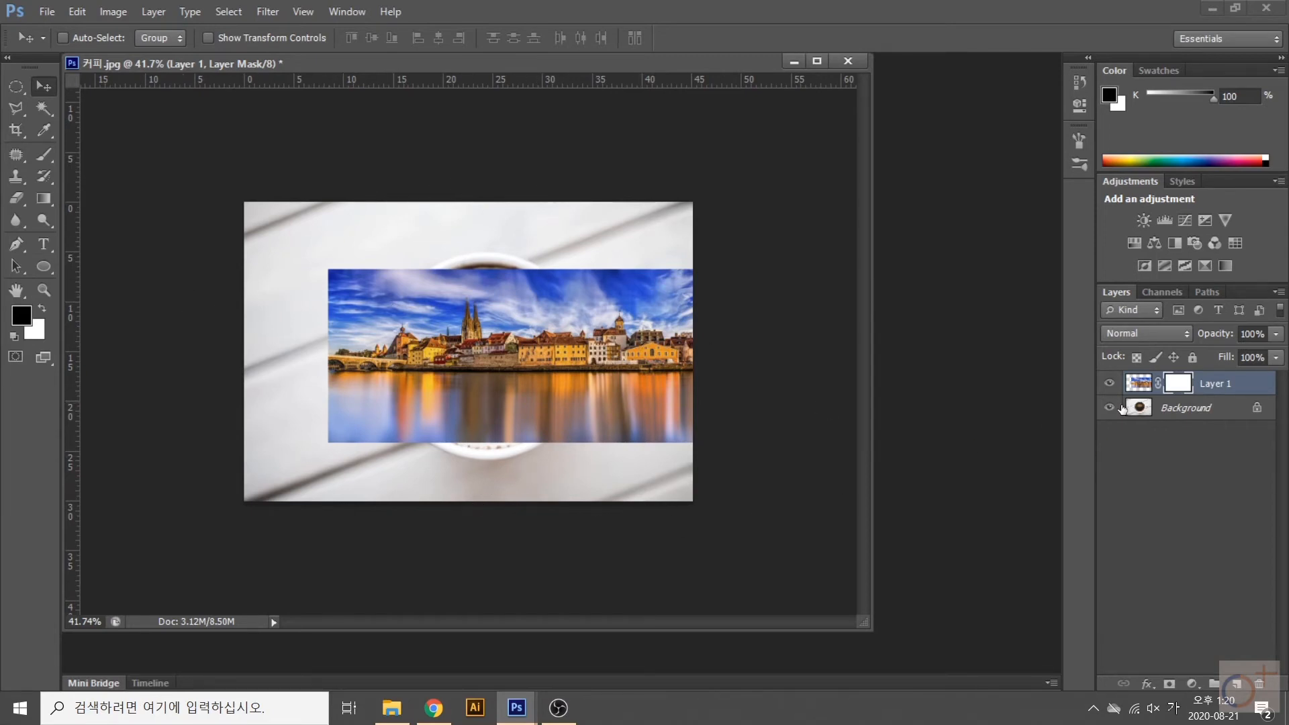
- Hide Layer 1, select Background, and place guides at the coffee's top and left edges
left_click(1109, 383)
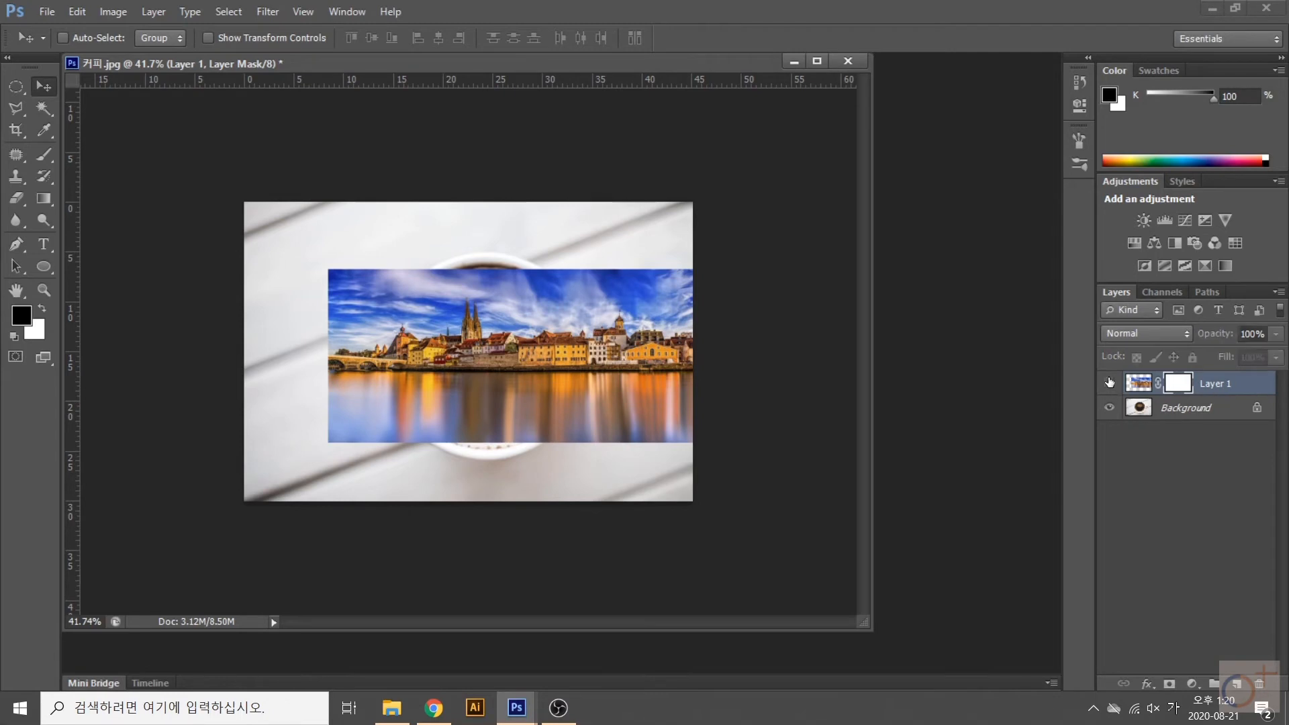
left_click(1145, 415)
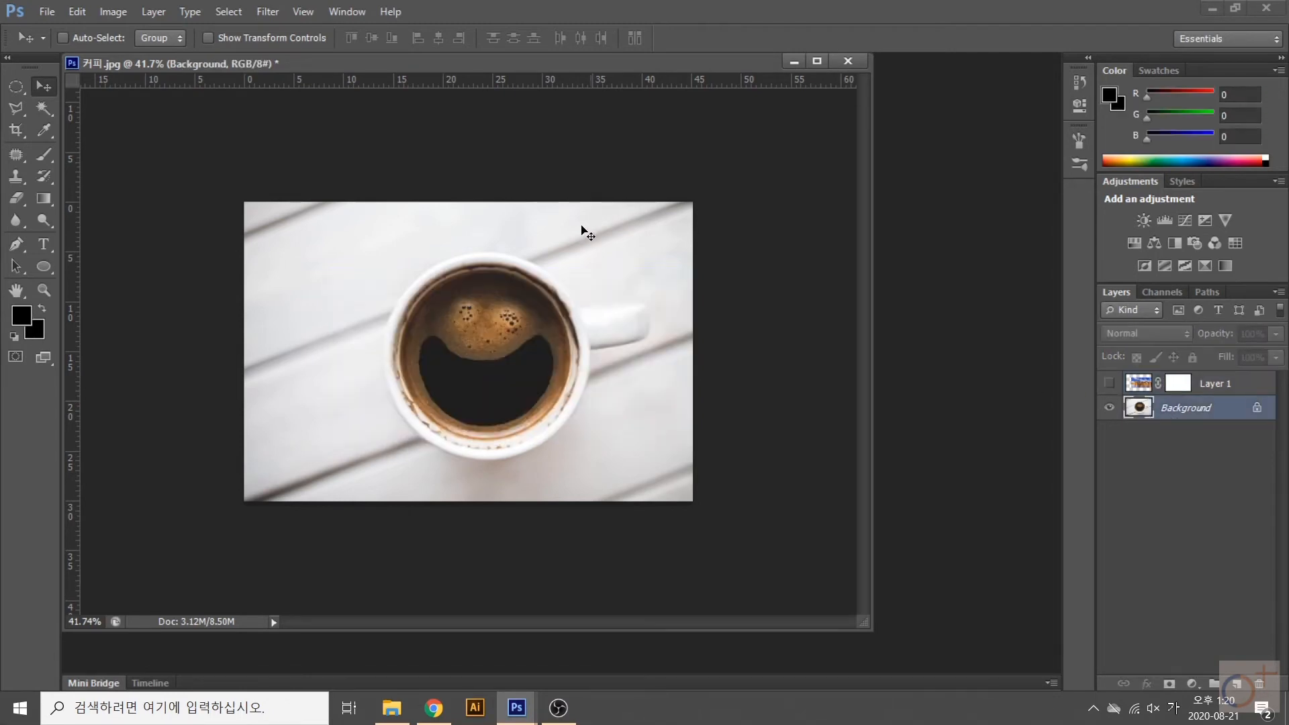
scroll(469, 352, "up", 3)
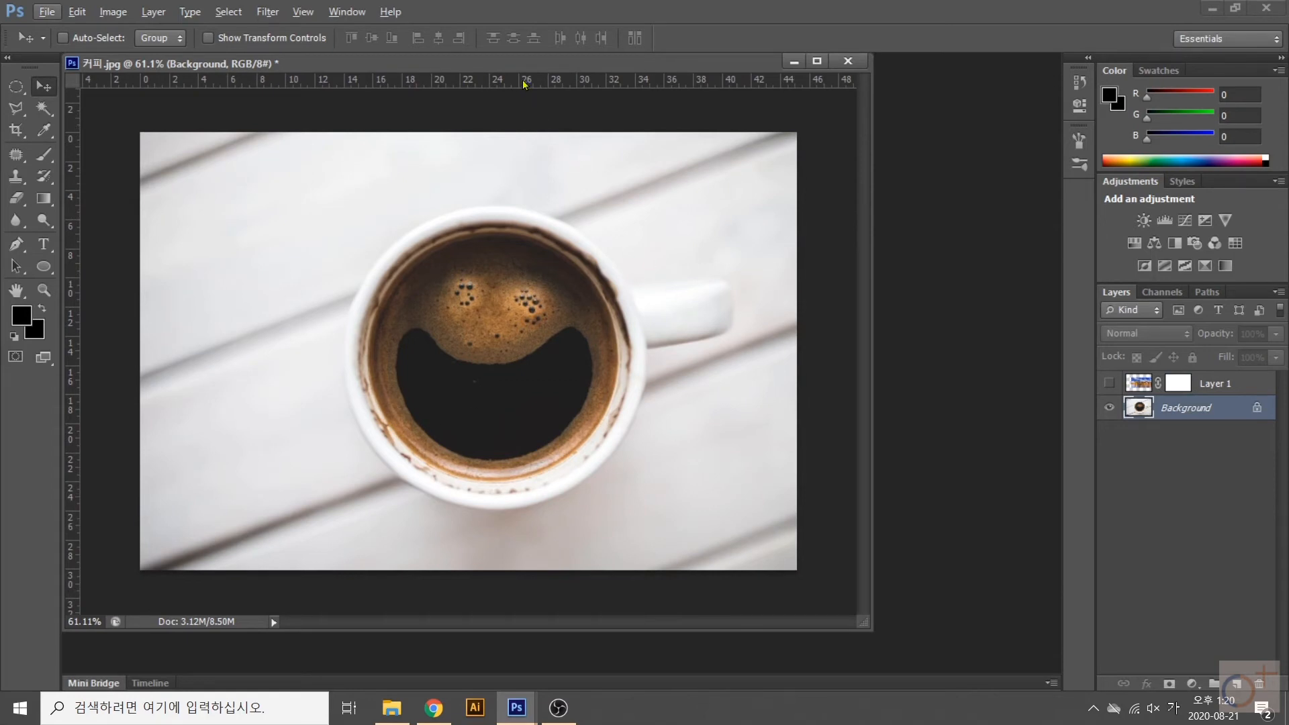
left_click_drag(525, 83, 504, 232)
left_click_drag(73, 260, 361, 315)
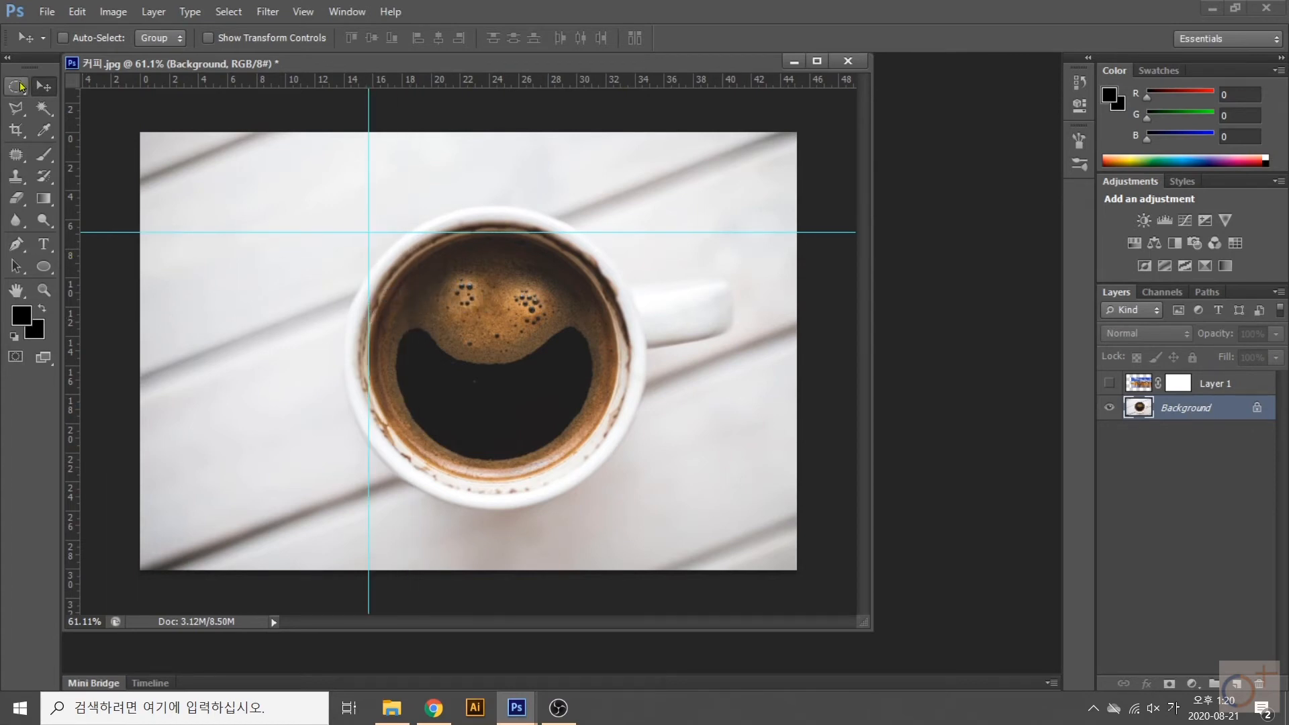
left_click(20, 85)
left_click(52, 103)
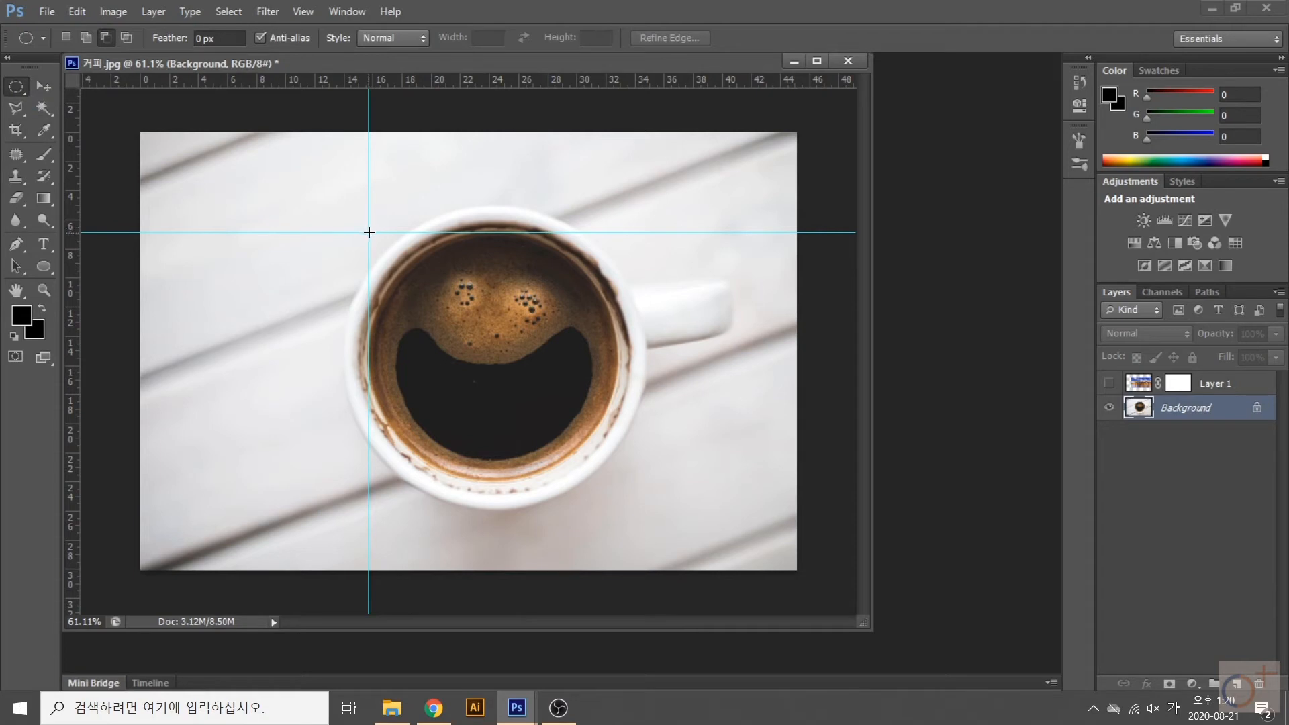
- Select a circle over the coffee, invert it, and fill Layer 1's mask black outside it
left_click_drag(369, 233, 615, 477)
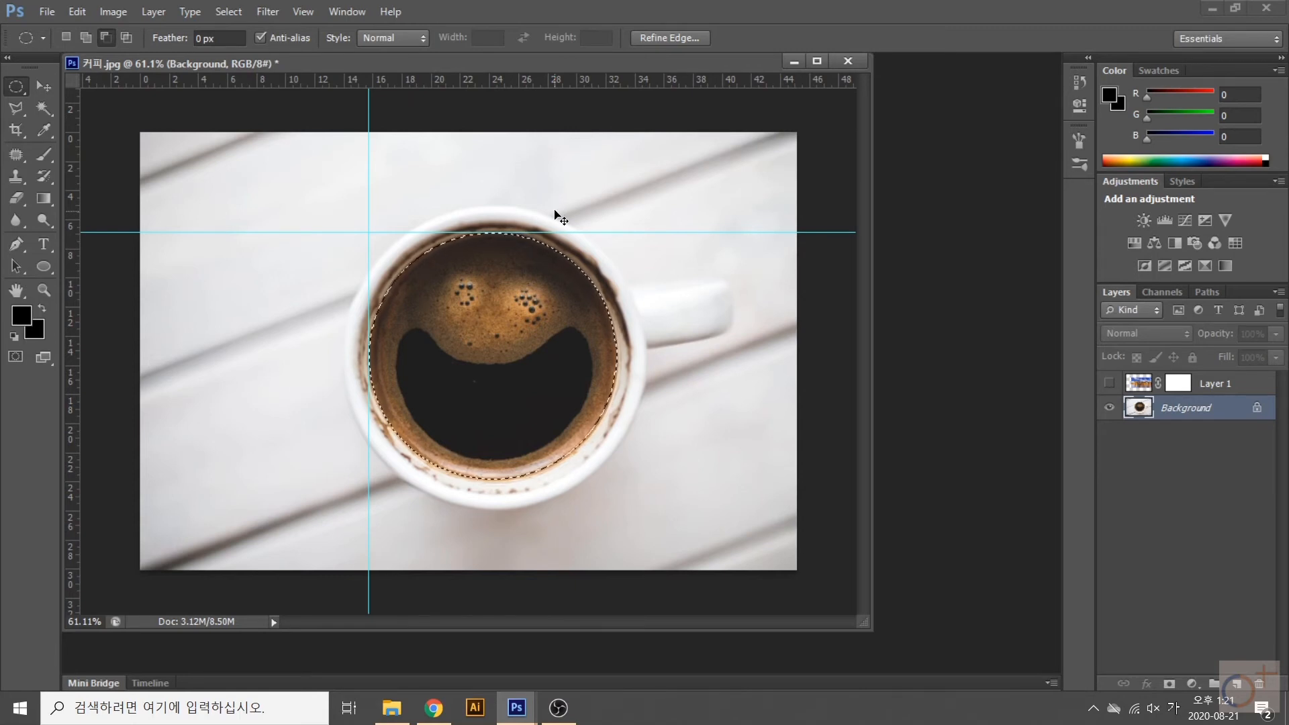
key("ctrl+shift+i")
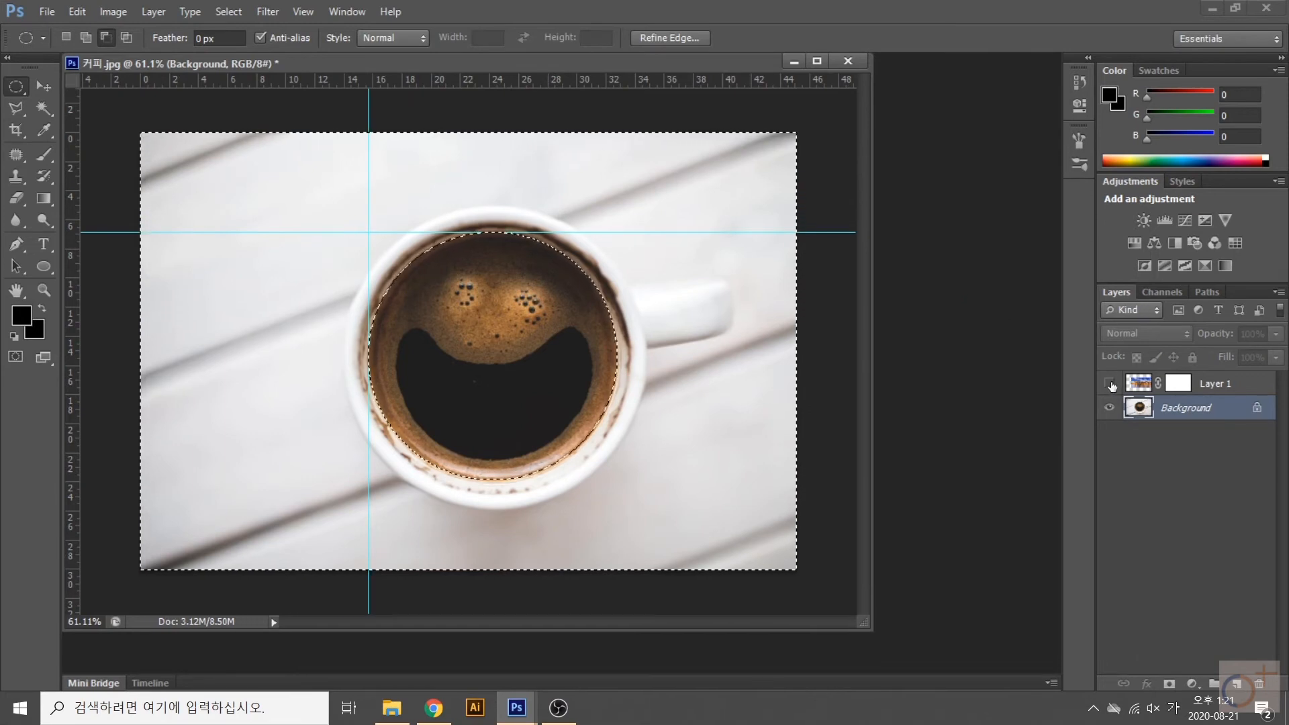
left_click(1180, 386)
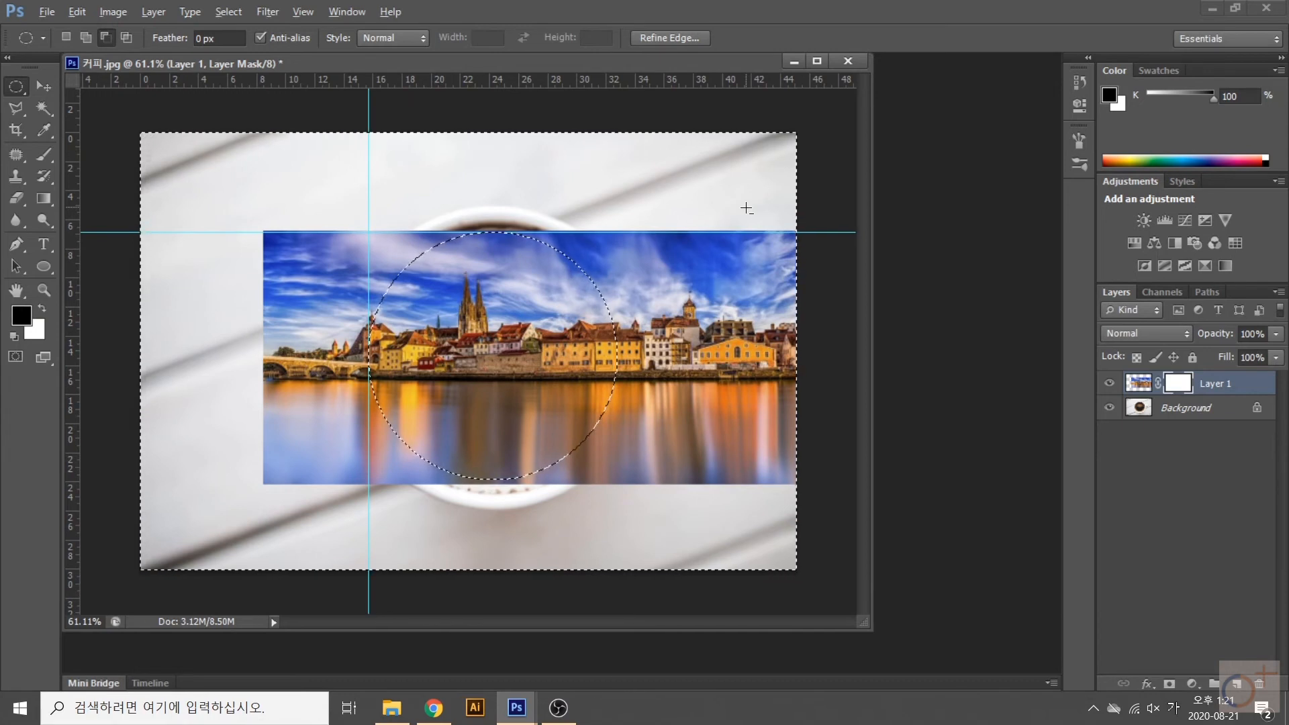
key("alt+BackSpace")
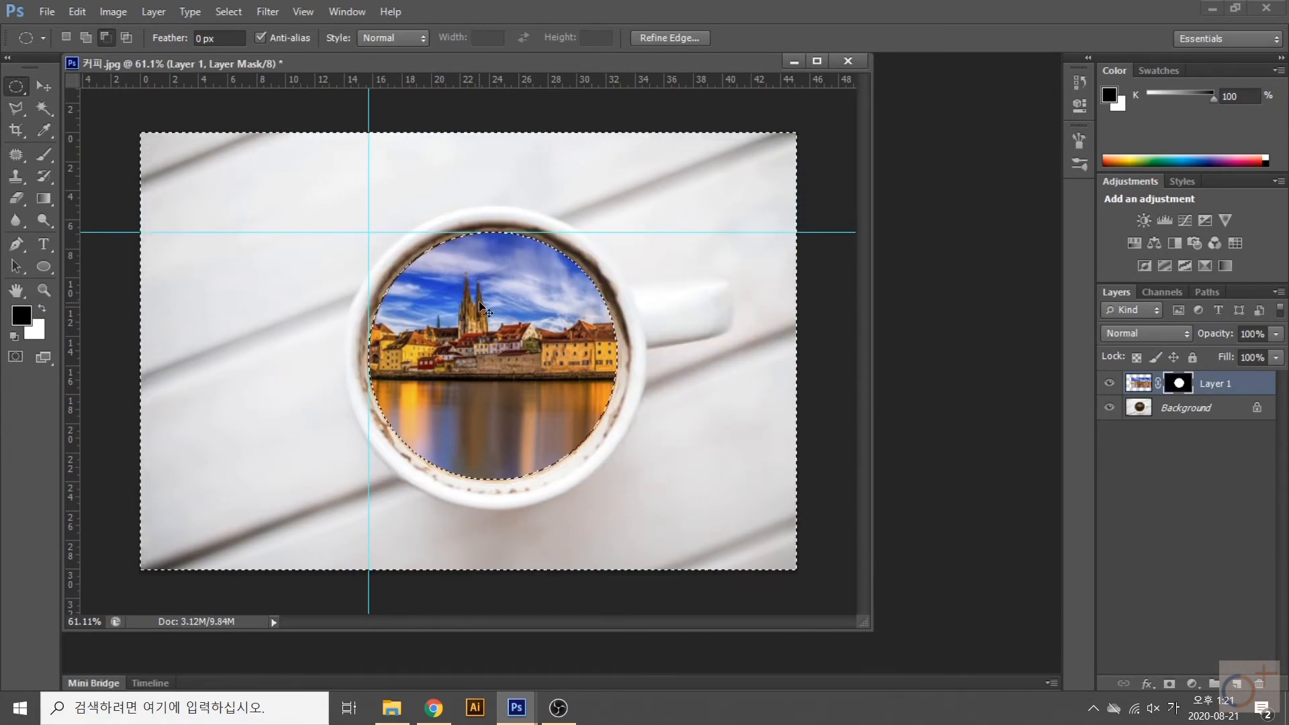
key("ctrl+d")
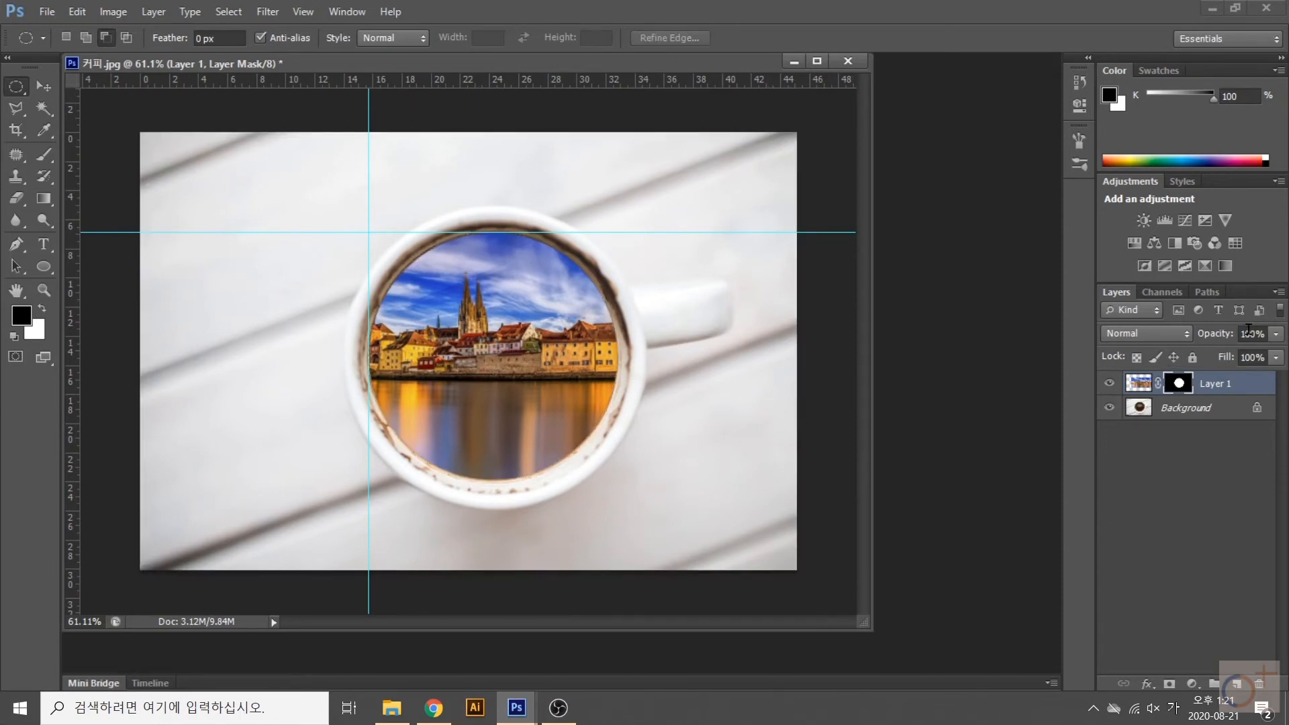
- Set the city photo layer's opacity to 60%
left_click(1139, 383)
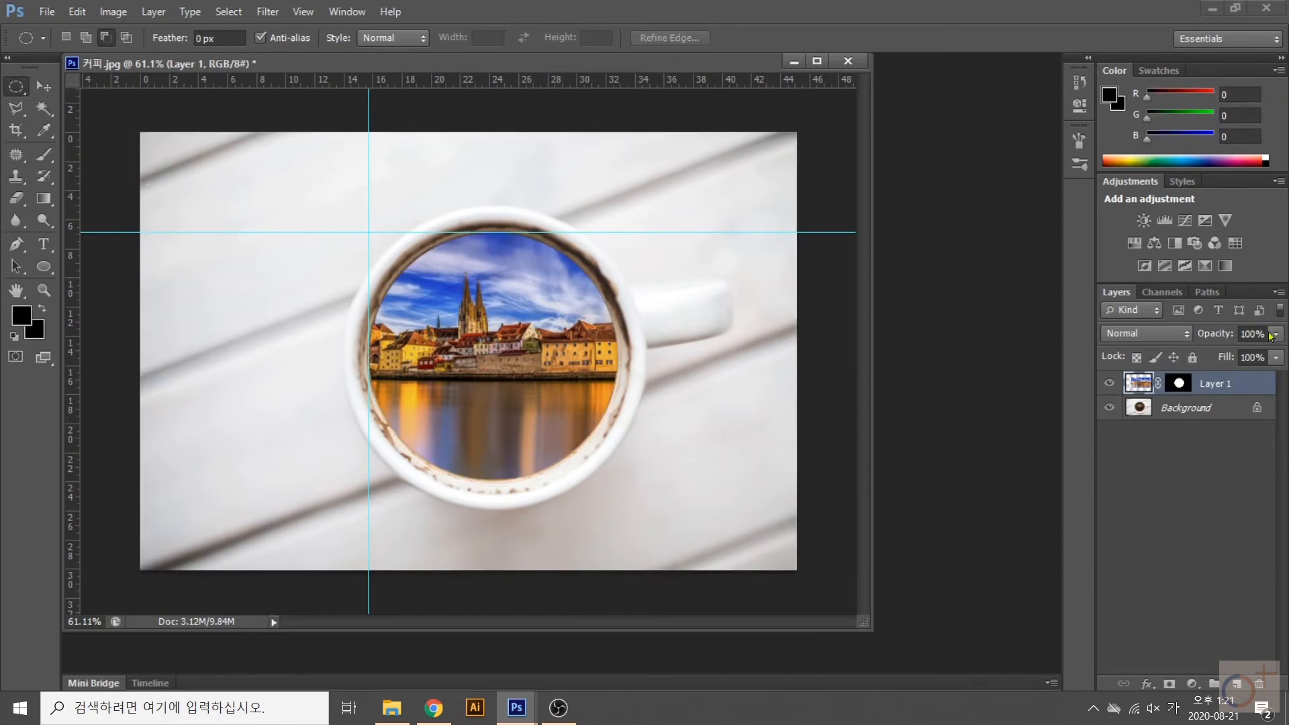
left_click(1225, 330)
type("60")
key("Return")
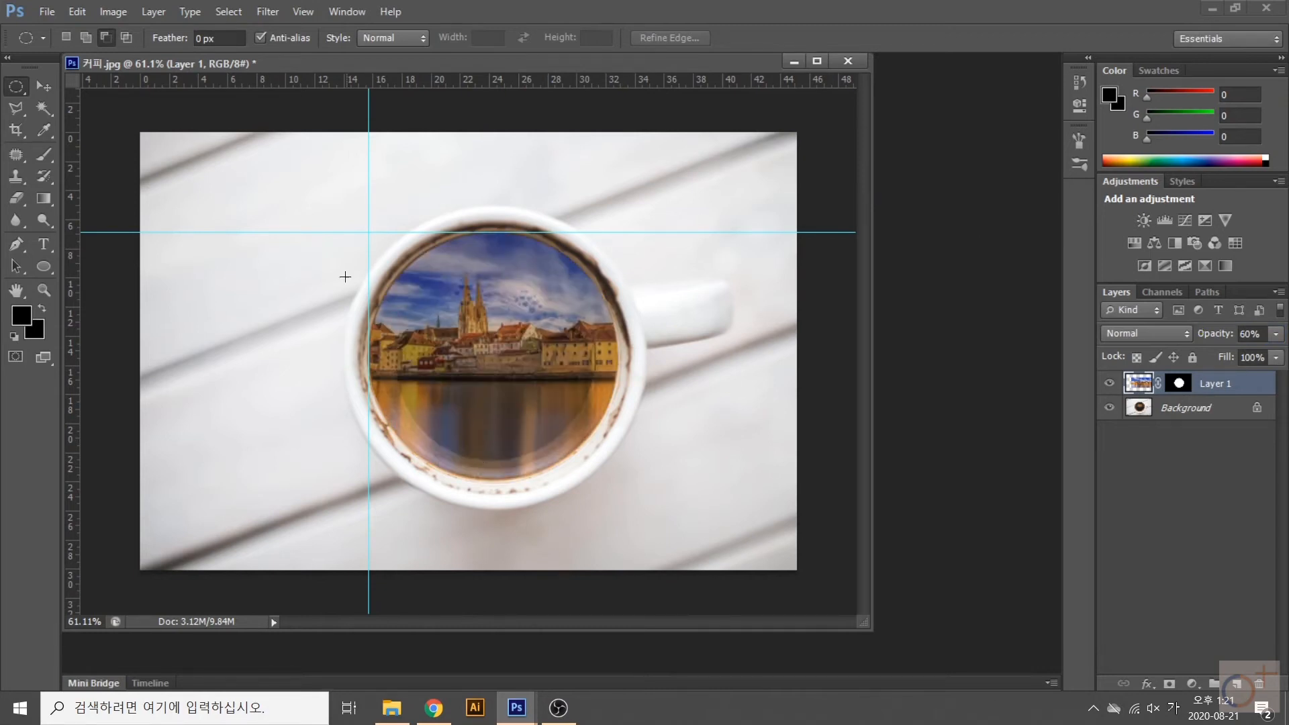
scroll(504, 371, "down", 2)
scroll(503, 372, "up", 2)
- Save the composite as a PSD in the parent folder, adding the author's name to the file name
key("ctrl+shift+s")
left_click(591, 349)
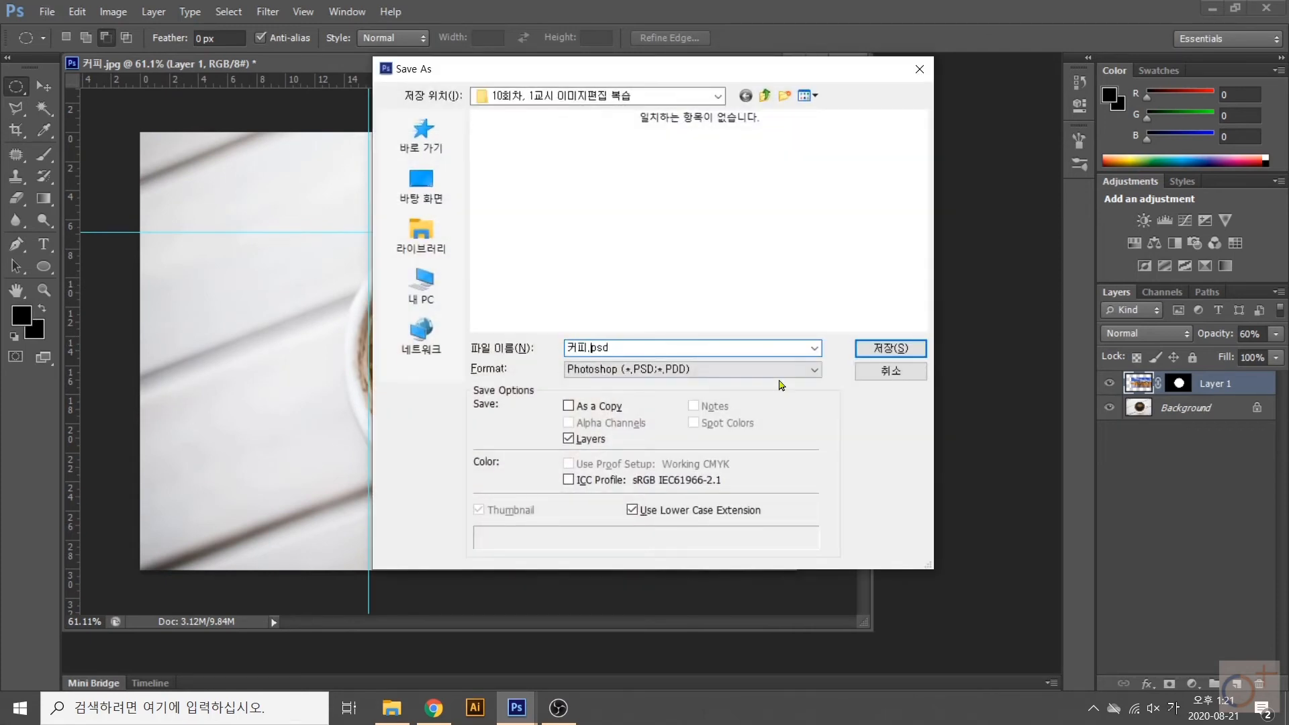
type("-손병오")
left_click(765, 96)
left_click(872, 350)
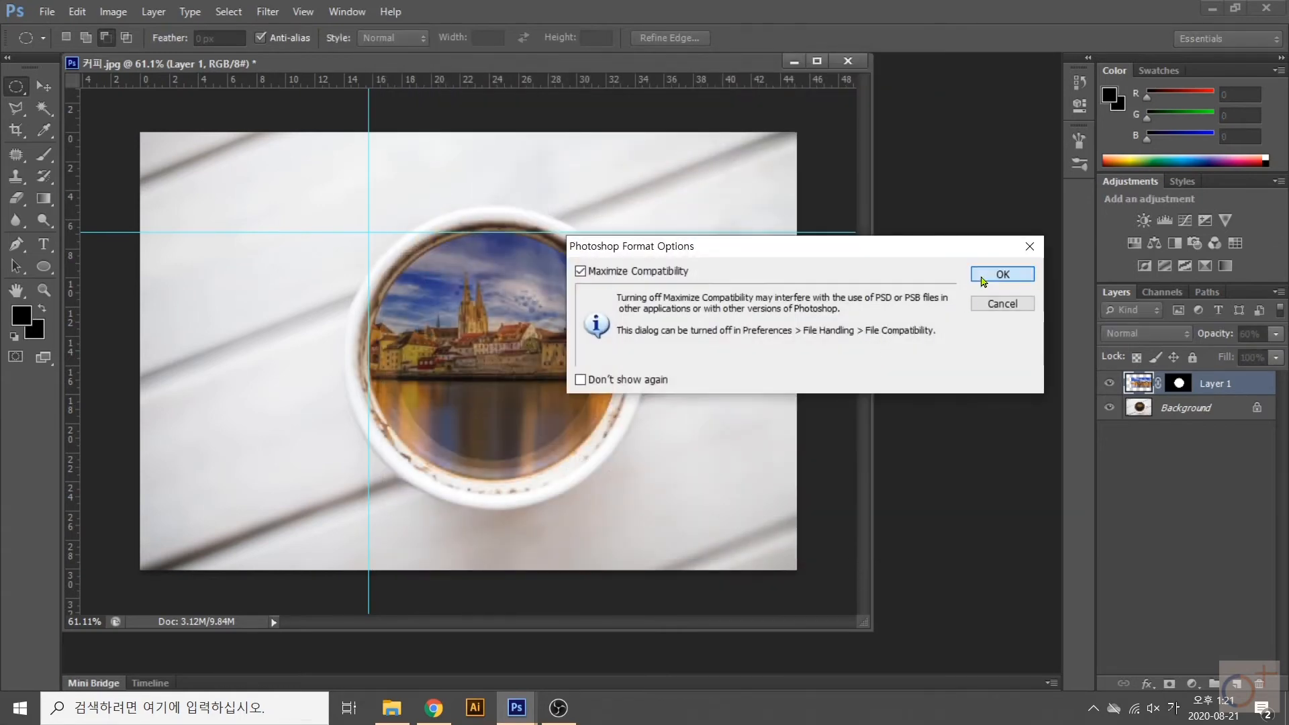
left_click(979, 277)
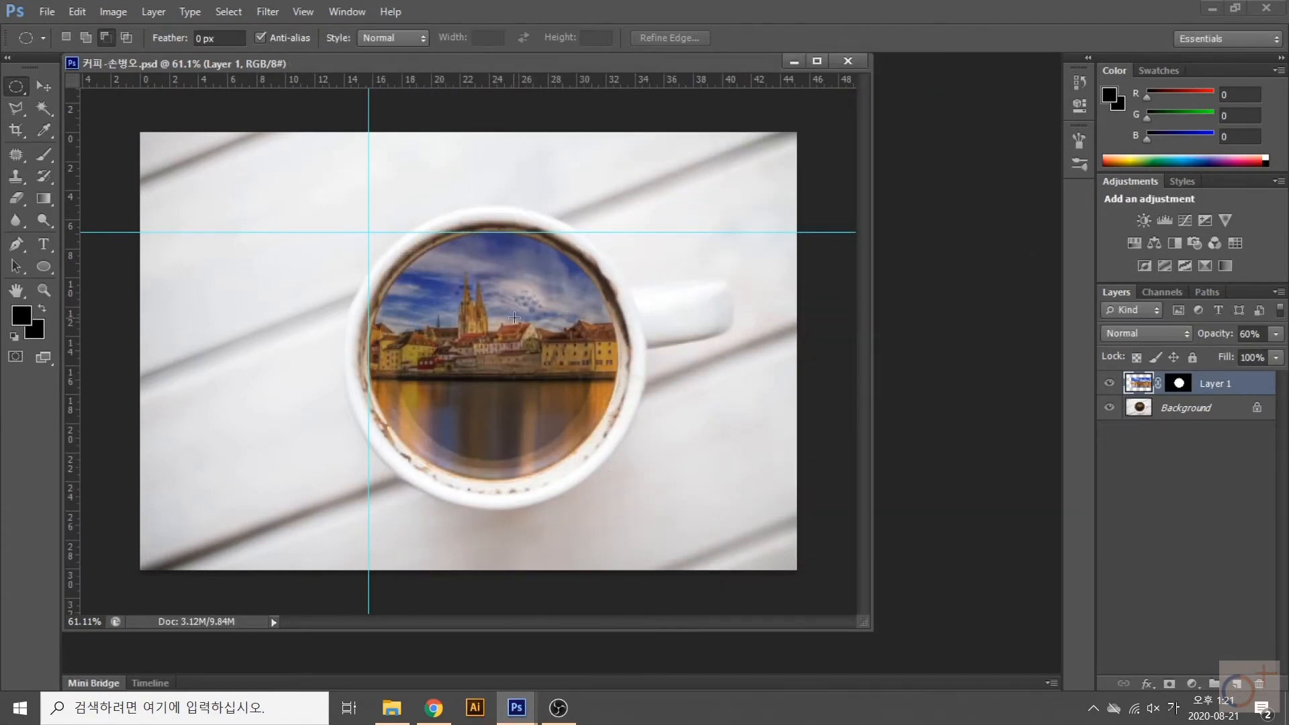
- Save a JPEG copy at Maximum quality 12 and close the document
key("ctrl+shift+s")
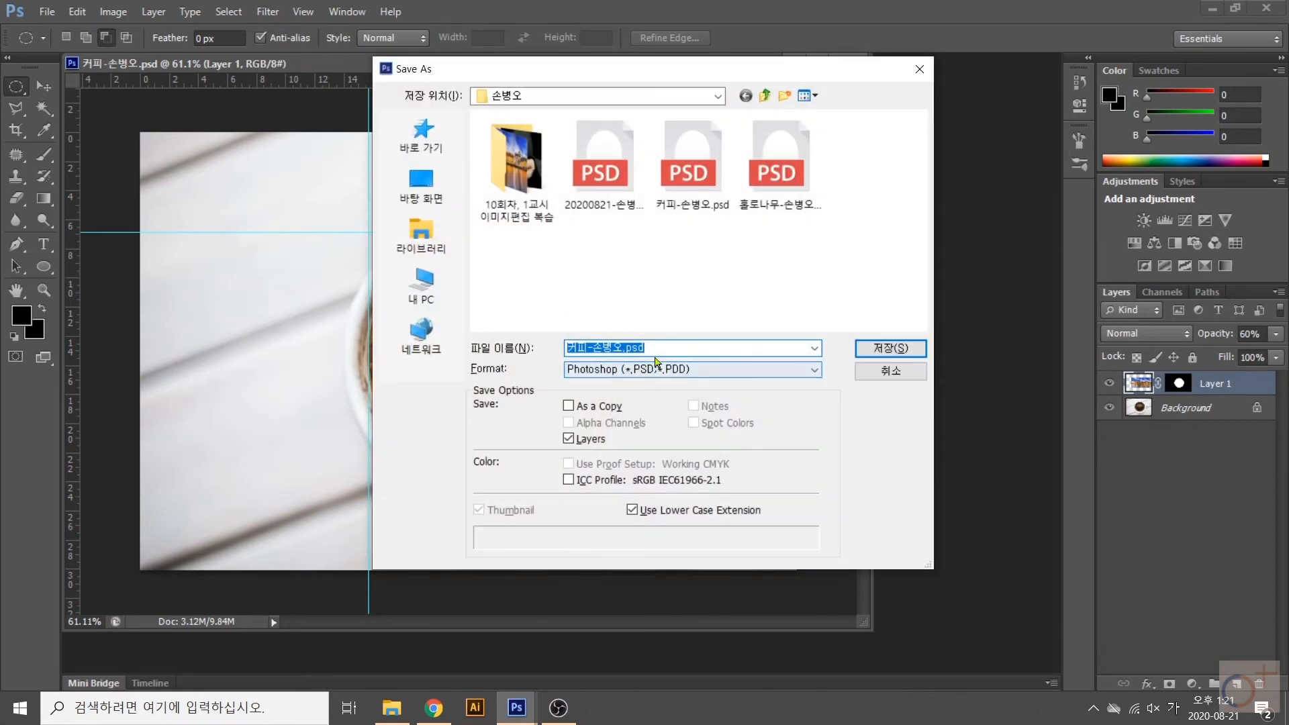
left_click(657, 370)
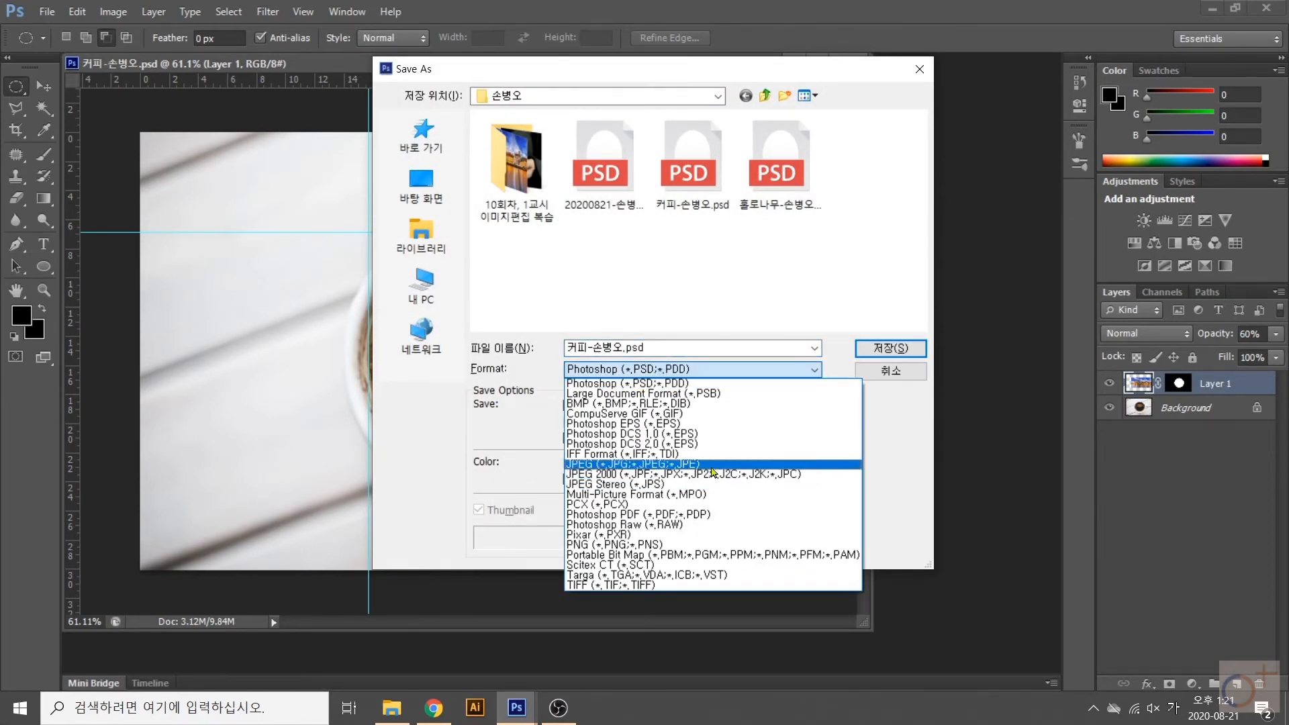
left_click(712, 464)
left_click(891, 348)
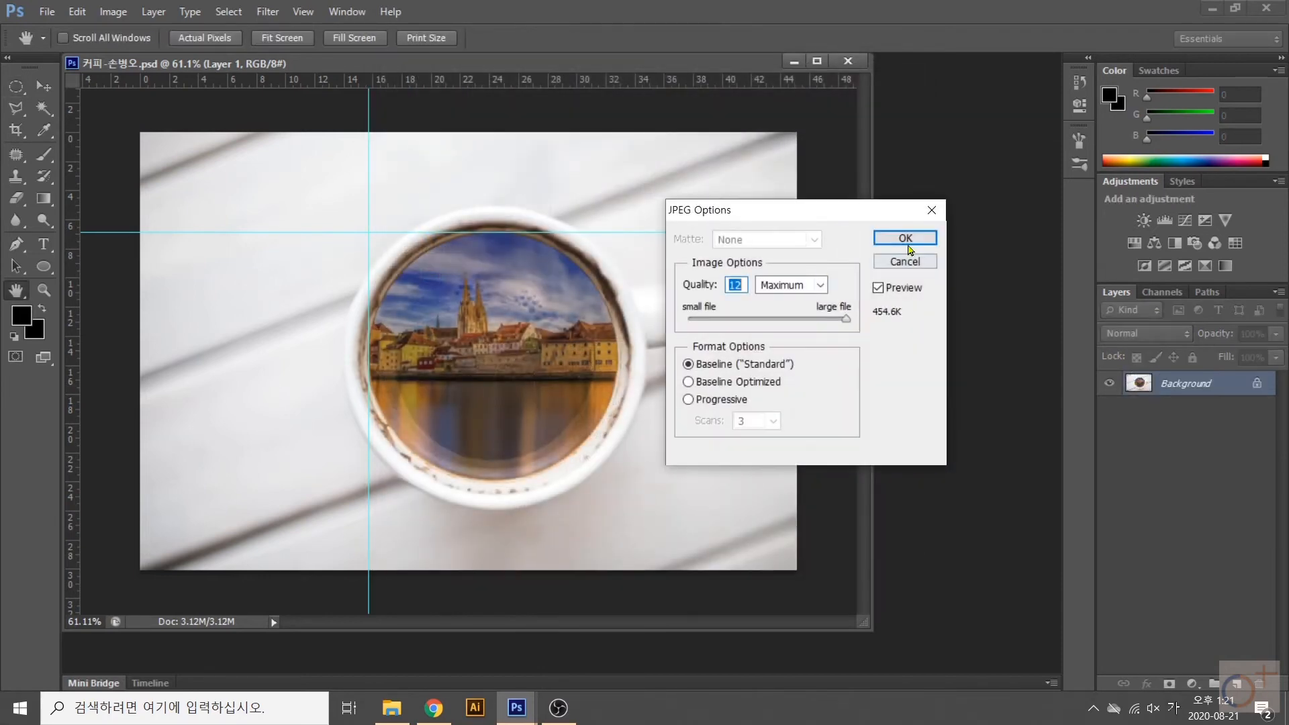
left_click(905, 239)
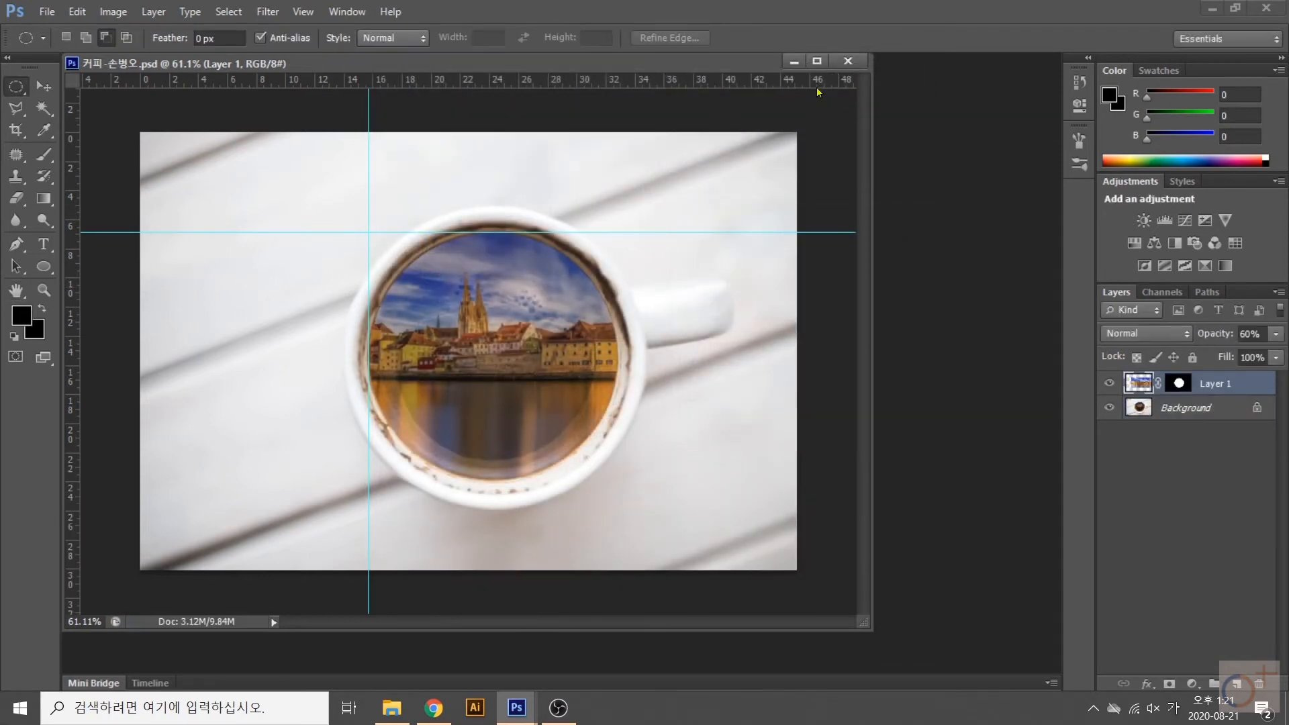
left_click(855, 62)
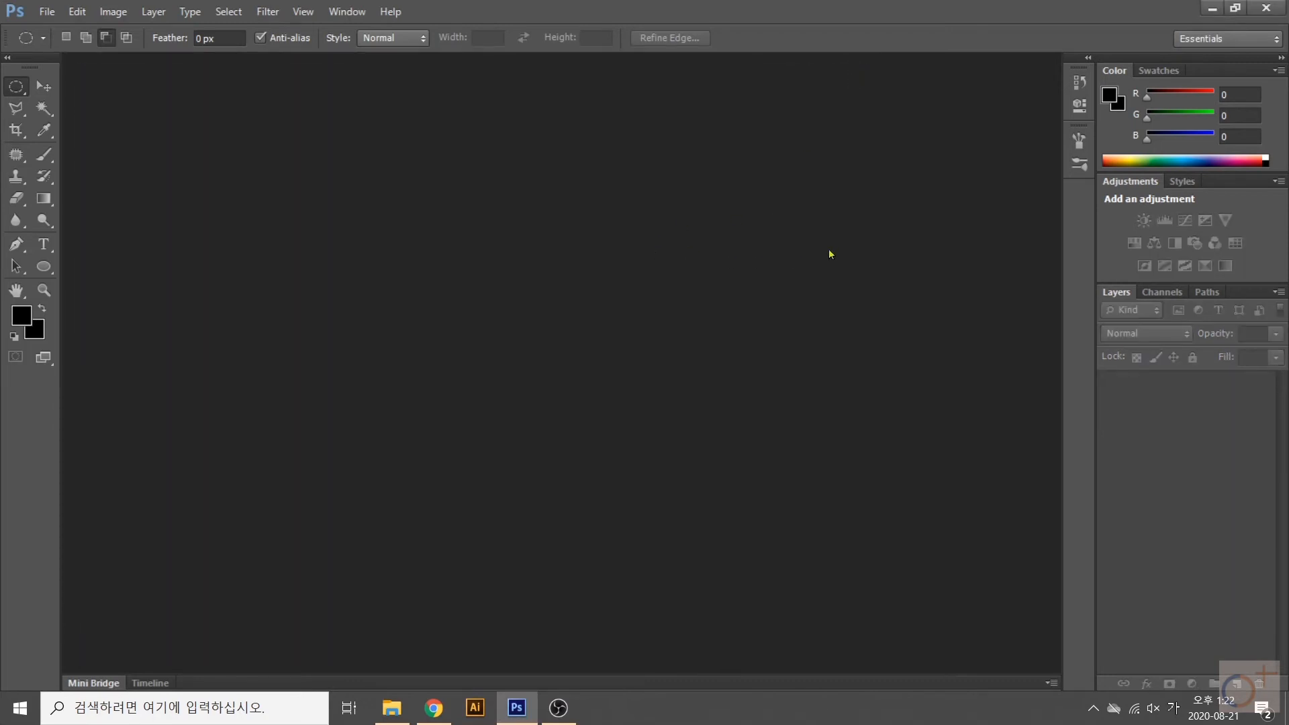
- Open 사과.jpg and 홀로나무.jpg from the 10회차, 1교시 이미지편집 복습 folder
double_click(862, 239)
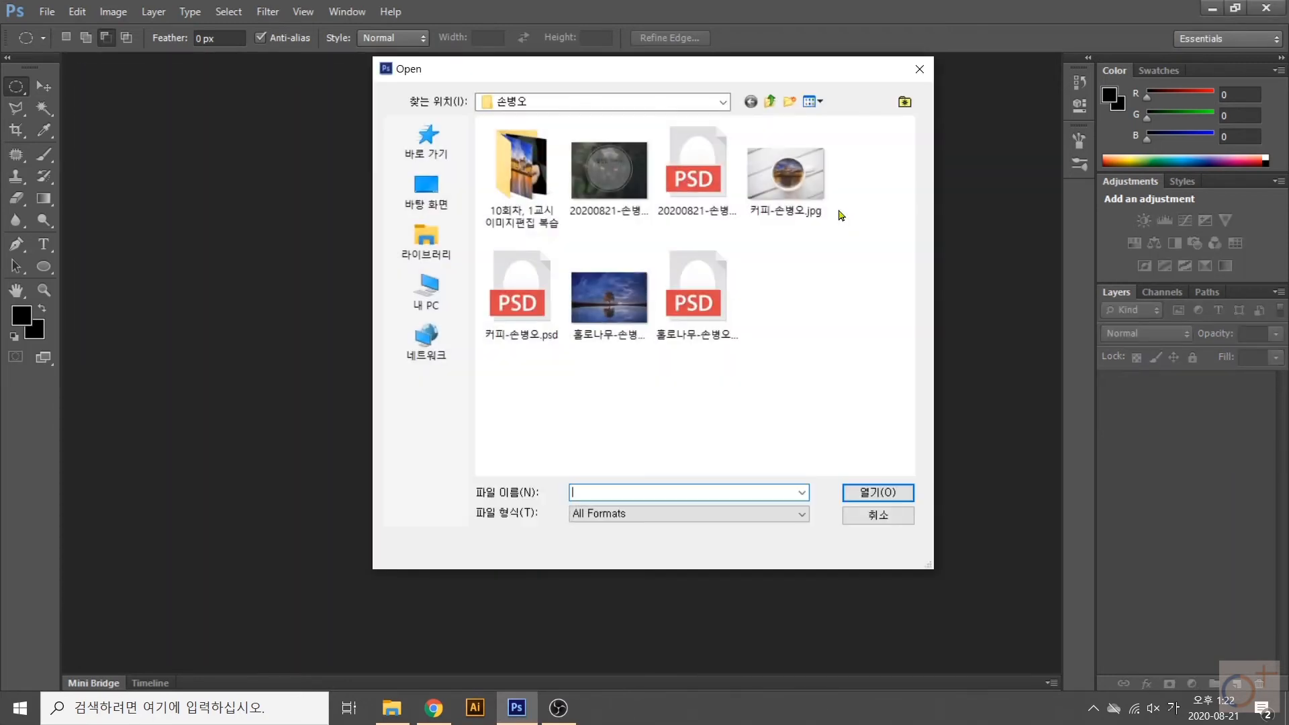
double_click(506, 150)
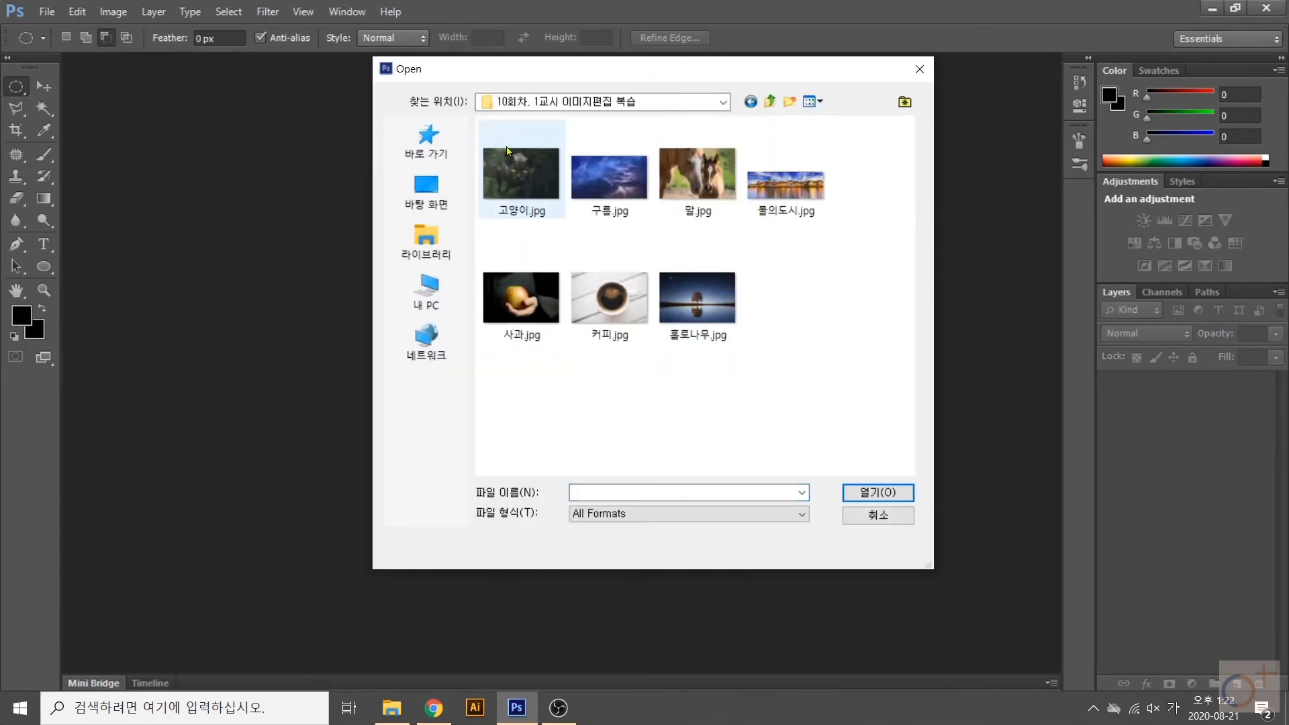
double_click(539, 322)
double_click(943, 228)
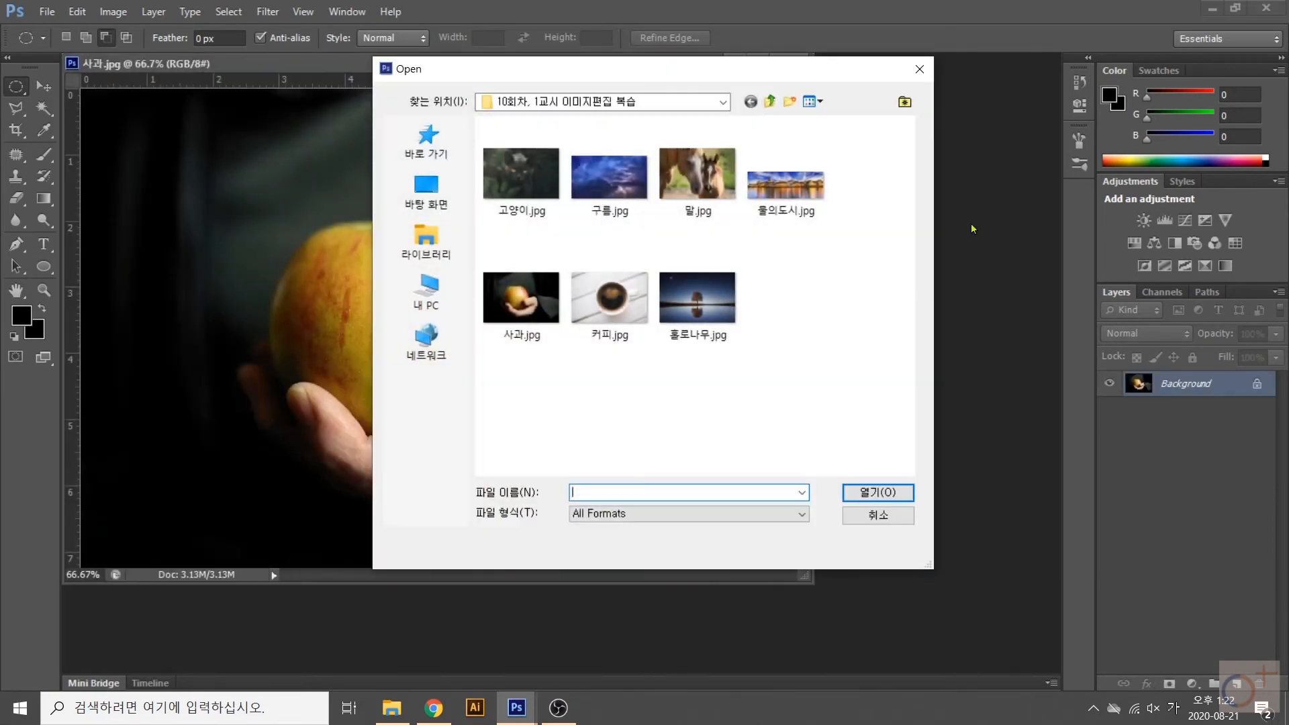
left_click(699, 305)
double_click(703, 286)
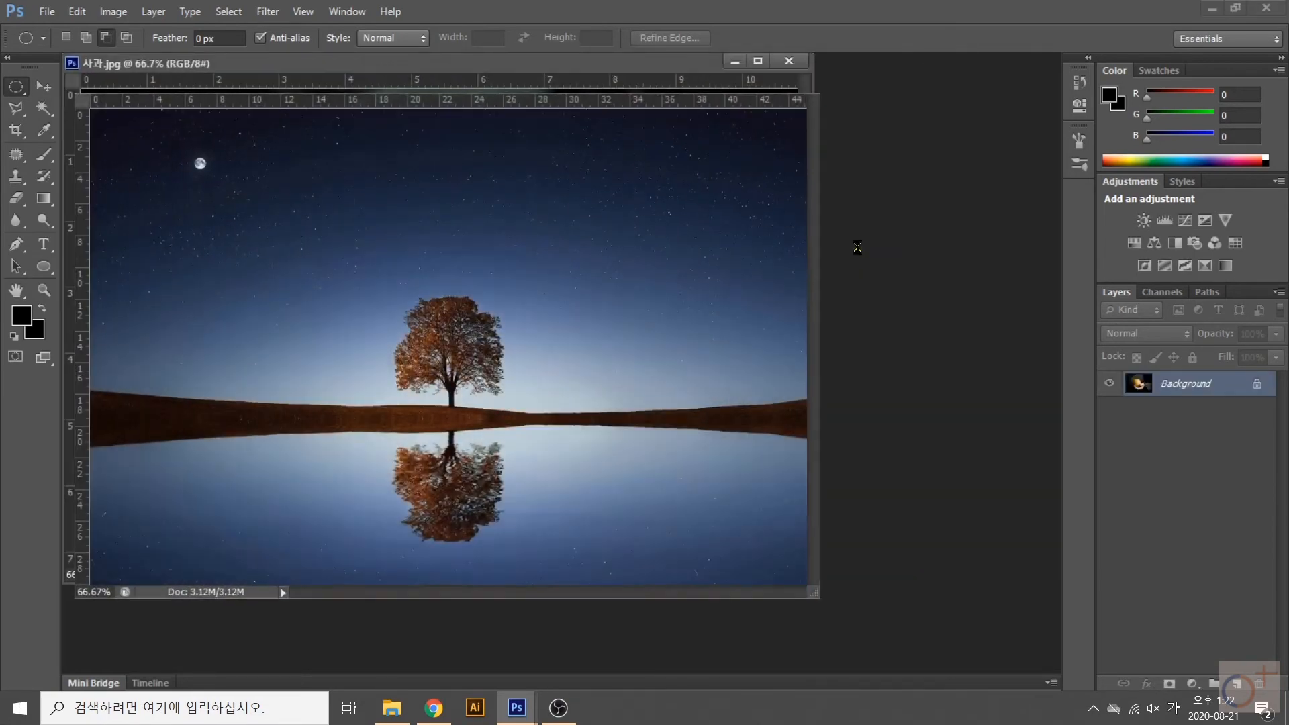
- Copy the lone tree photo into 사과.jpg as Layer 1 and close the tree window
left_click_drag(512, 89, 962, 178)
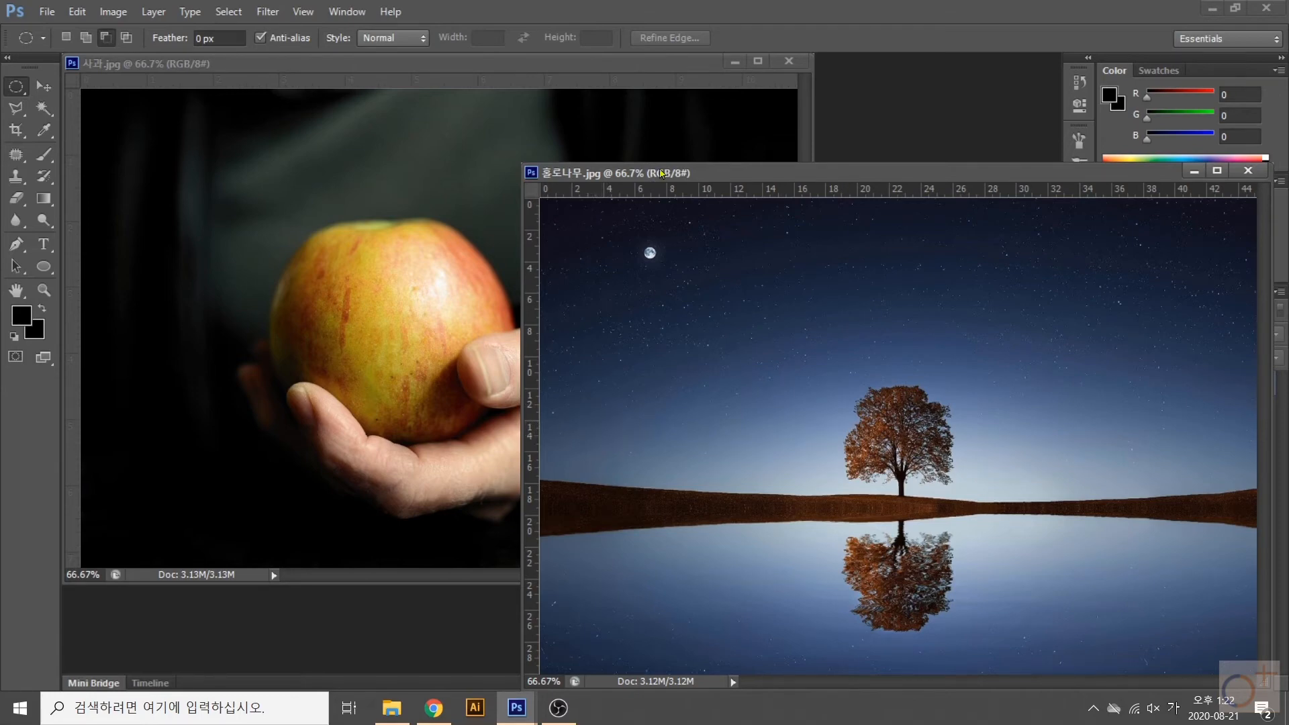
left_click_drag(662, 173, 634, 142)
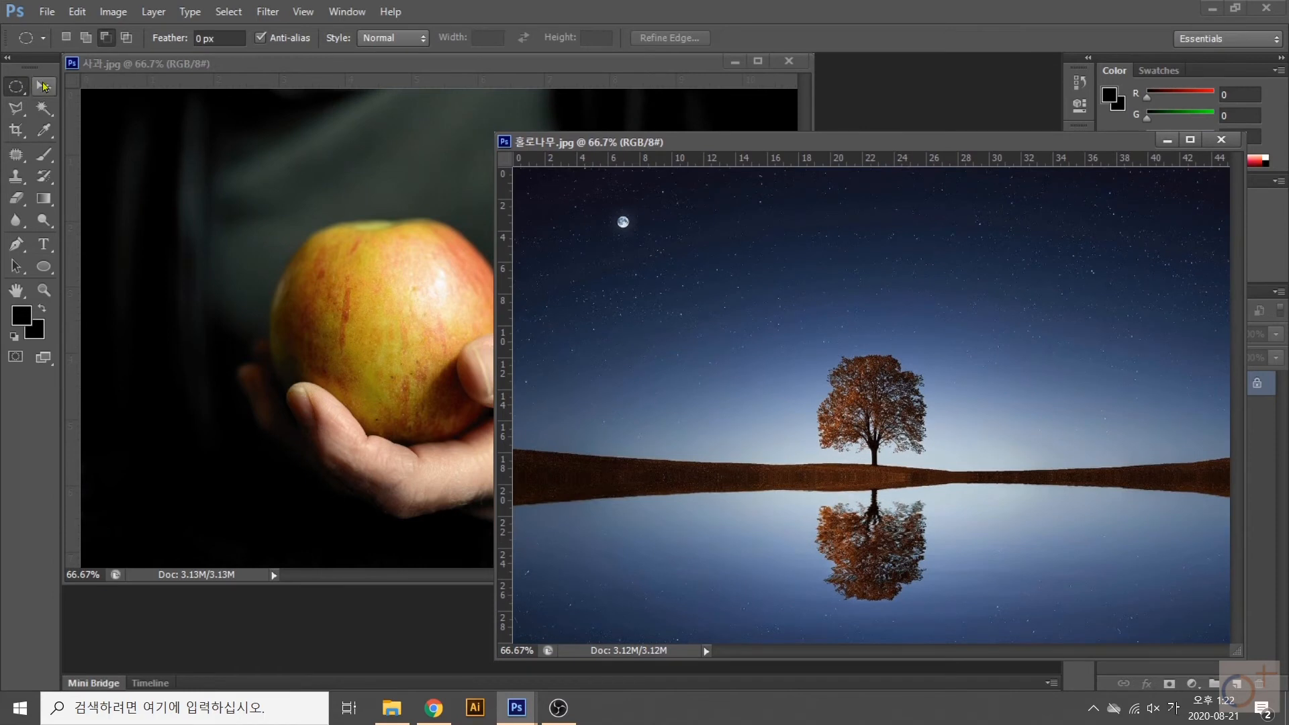
left_click(43, 87)
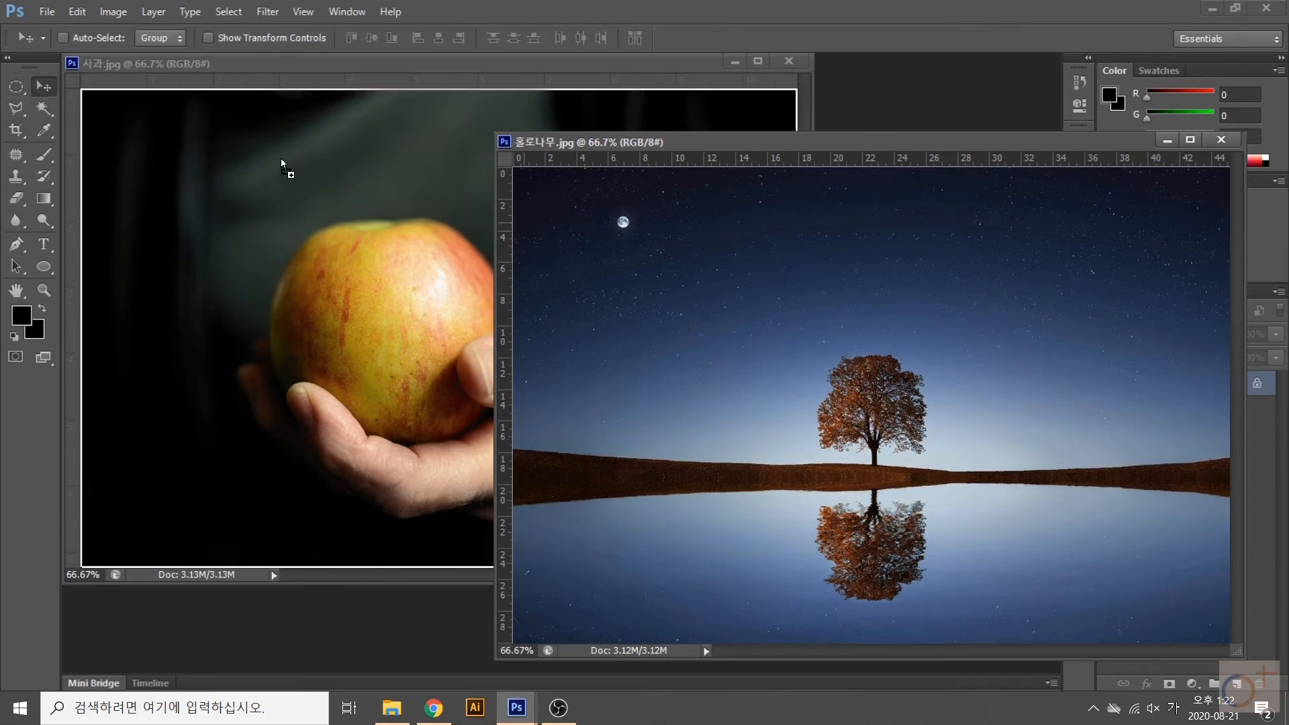
left_click(281, 196)
left_click_drag(281, 196, 616, 363)
left_click(1220, 139)
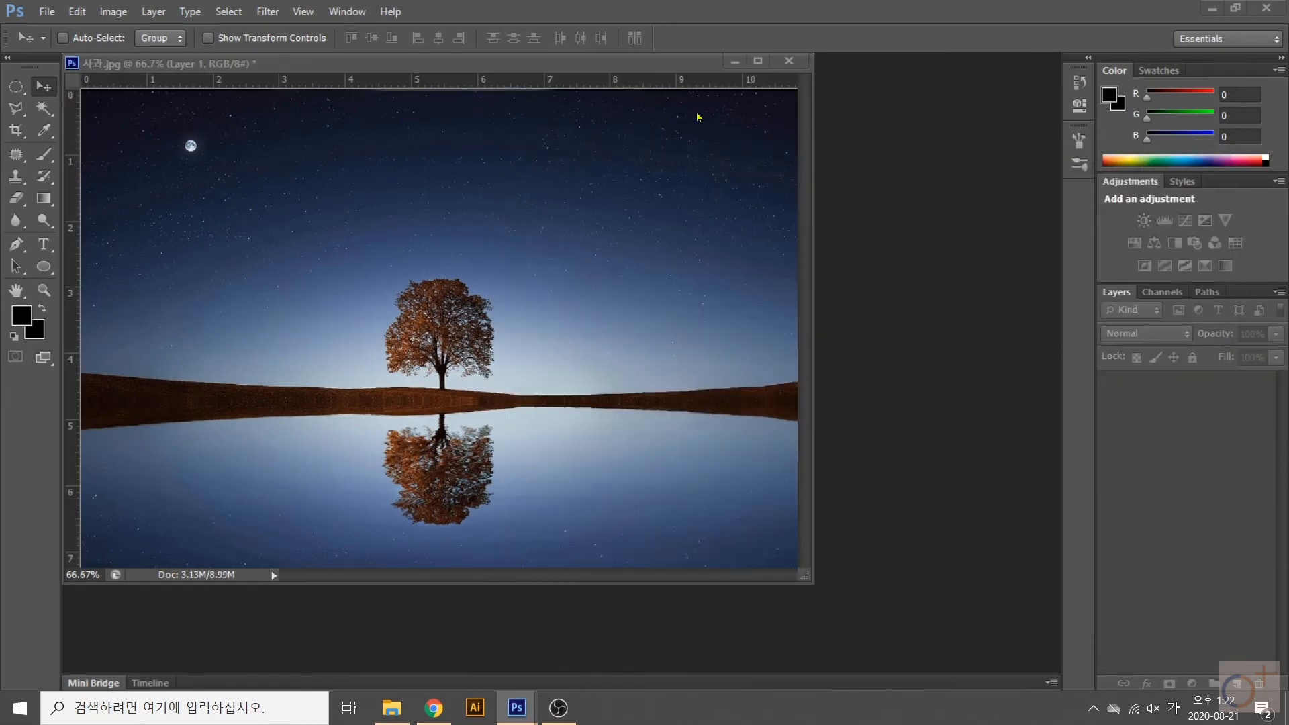
- Enlarge the apple document window and add a white layer mask to Layer 1
left_click_drag(803, 578, 897, 636)
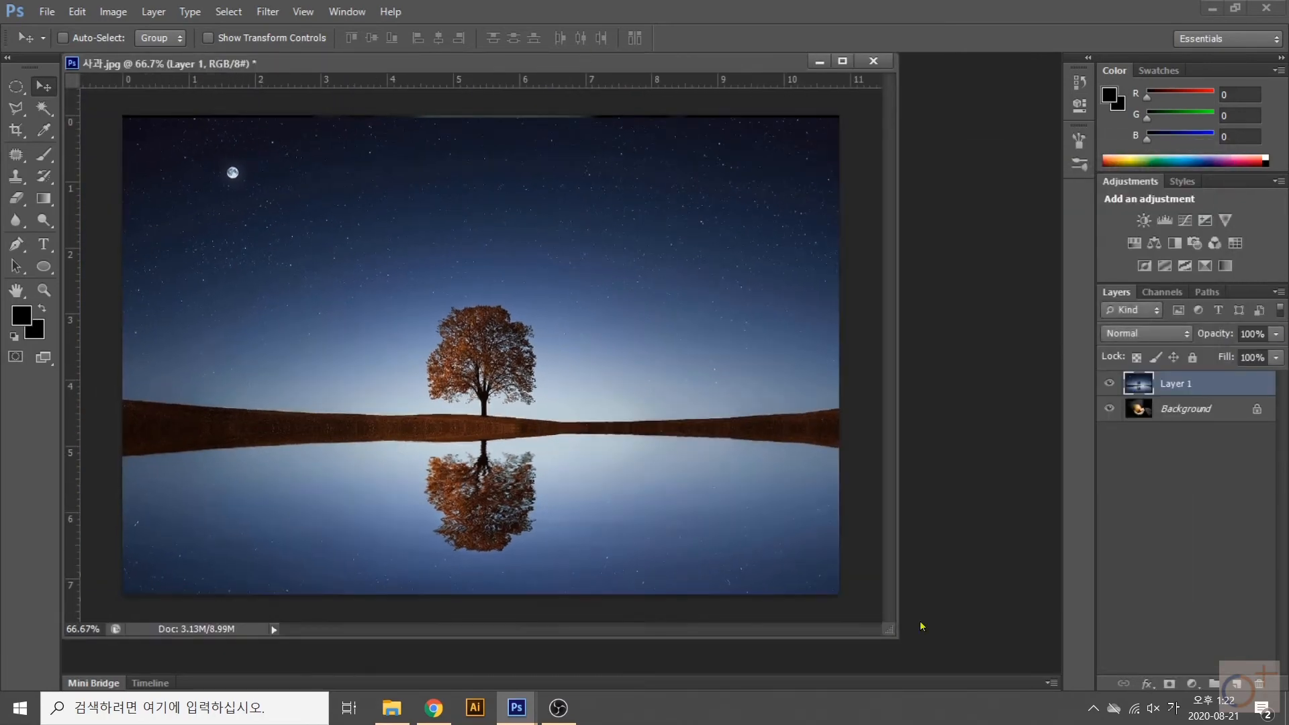
left_click(1170, 684)
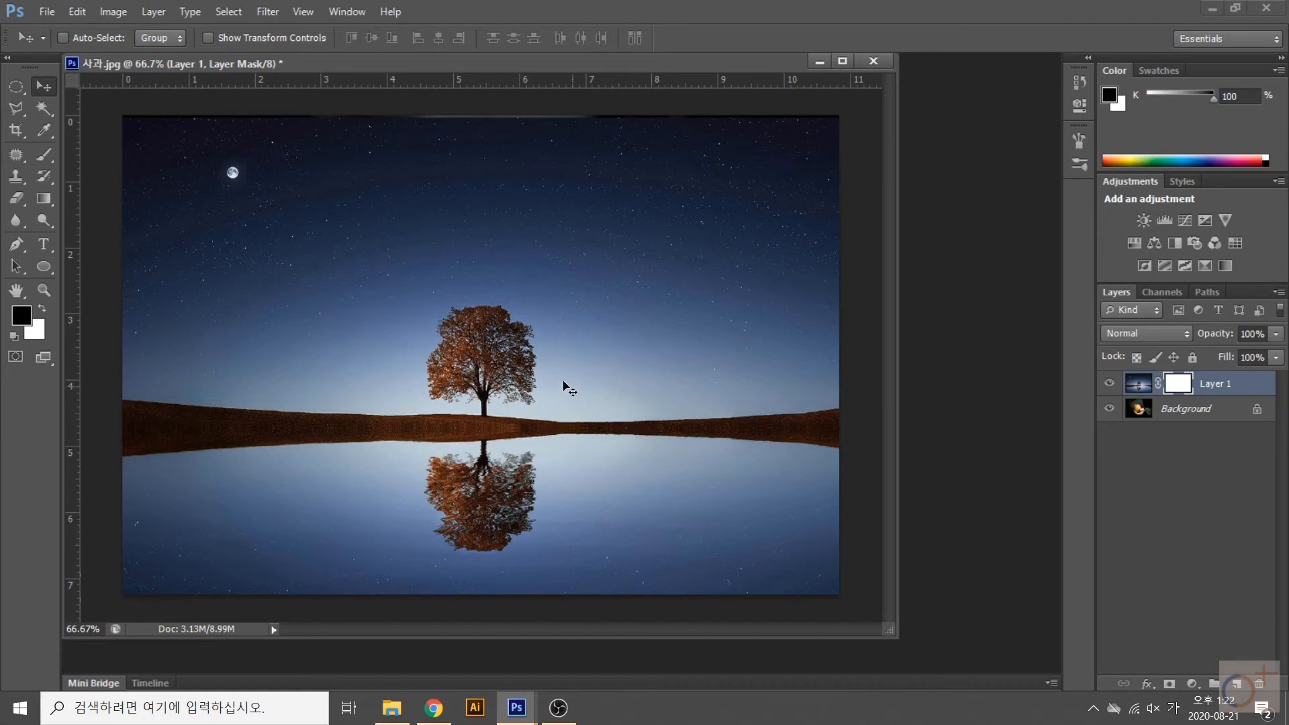
left_click(43, 198)
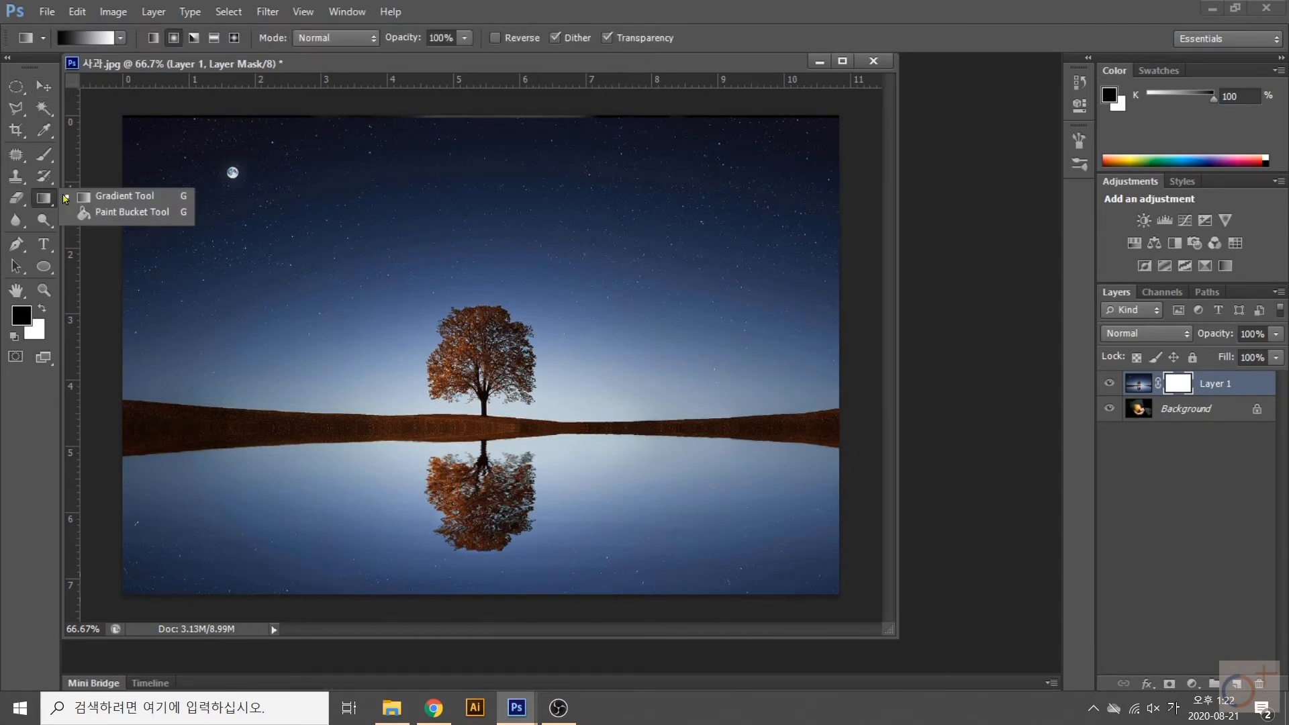
left_click(107, 200)
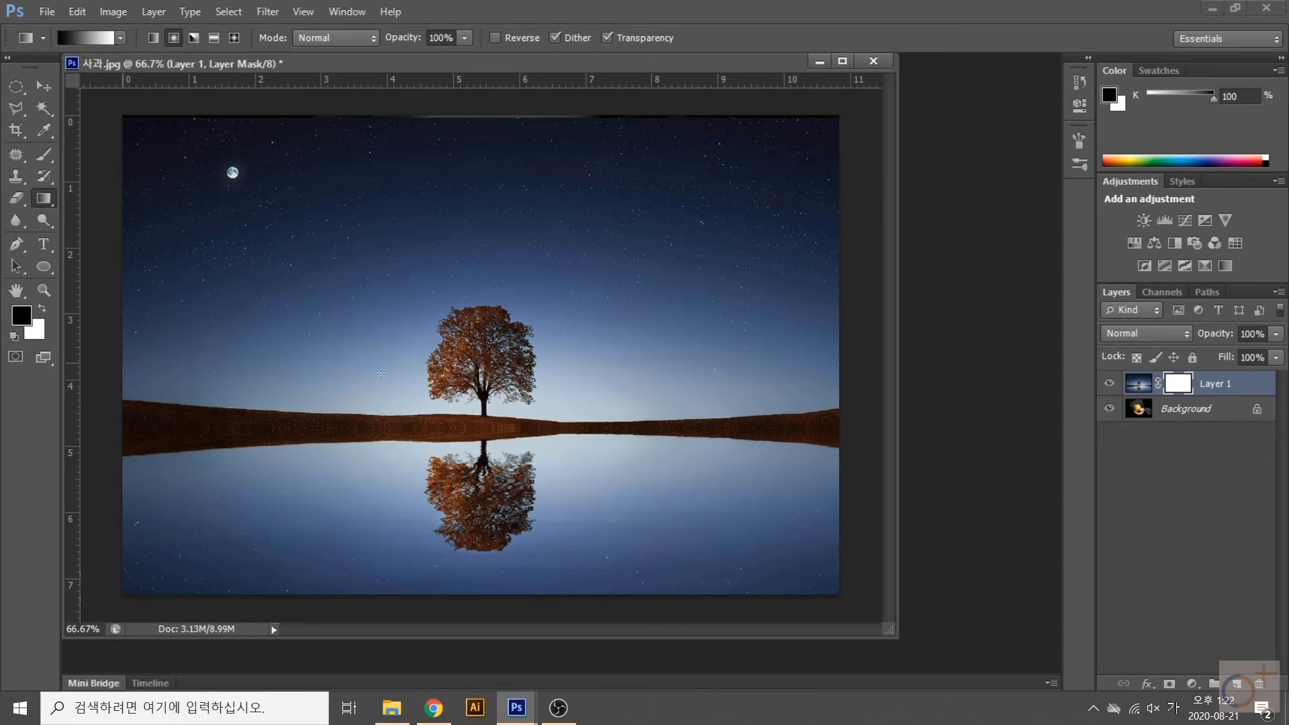
left_click_drag(381, 374, 500, 377)
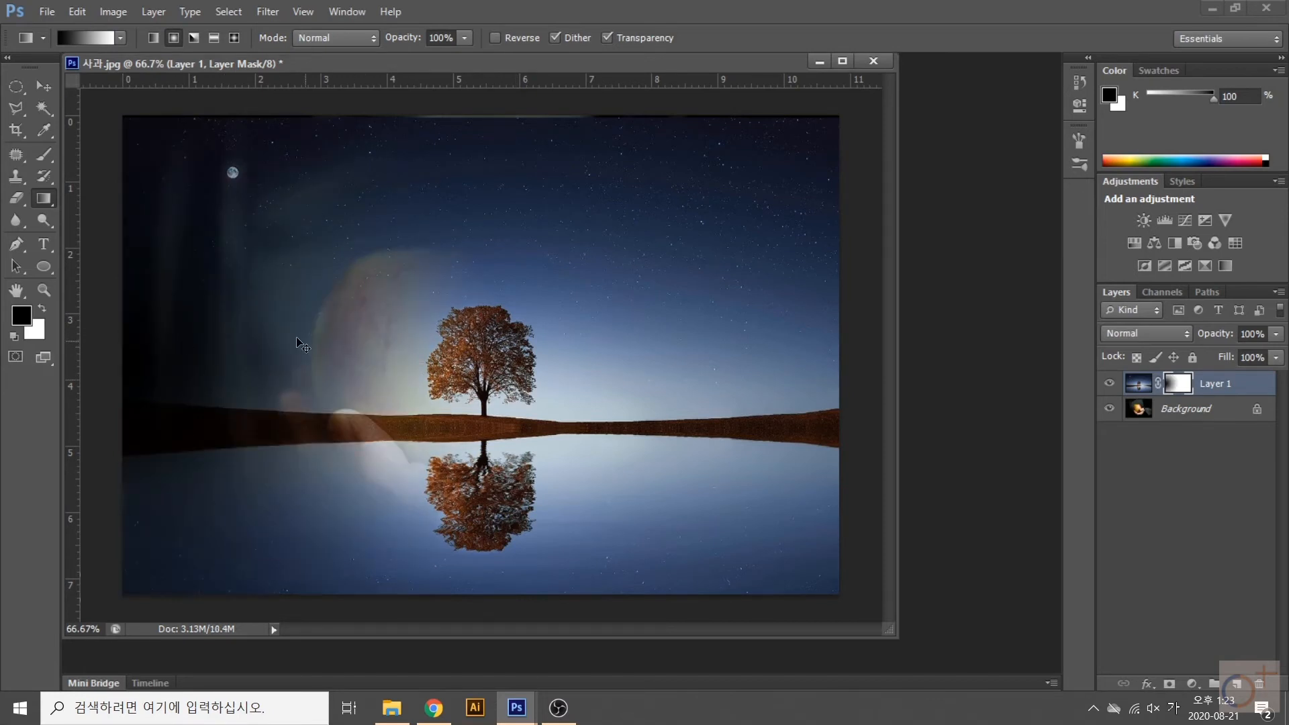
key("ctrl+z")
left_click_drag(122, 353, 597, 353)
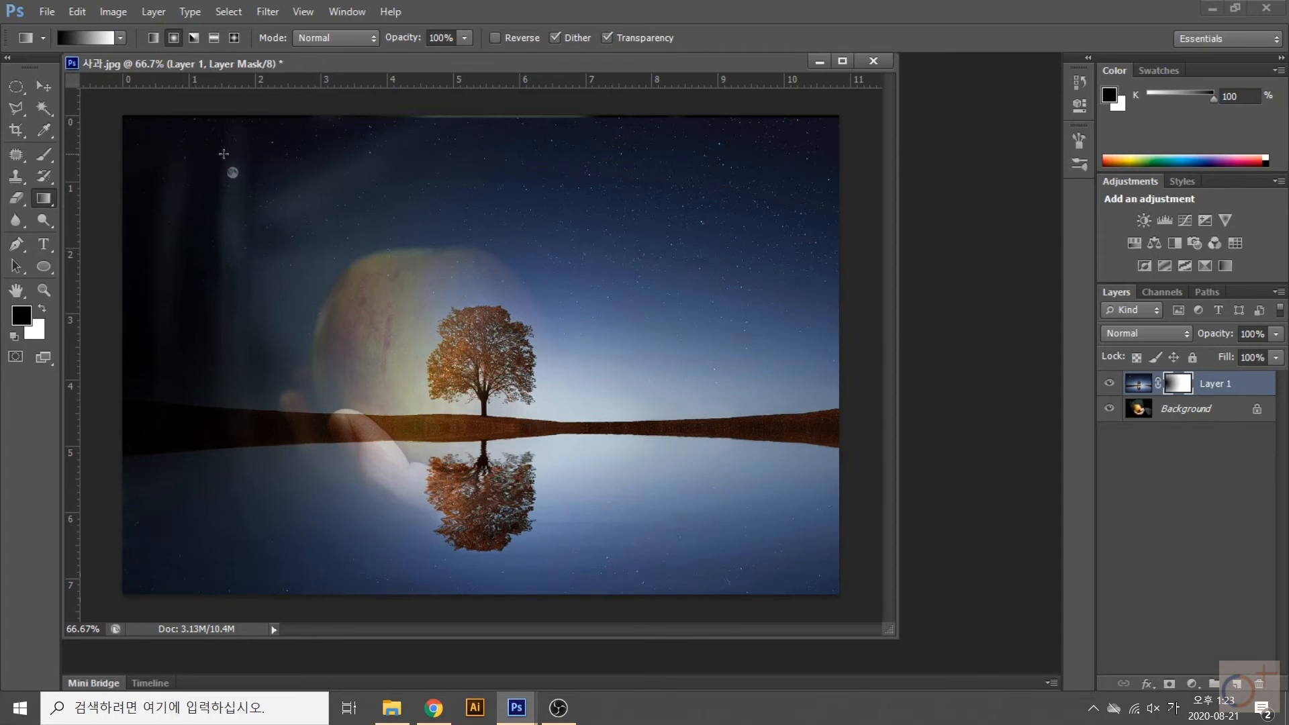
key("ctrl+z")
left_click_drag(168, 145, 698, 516)
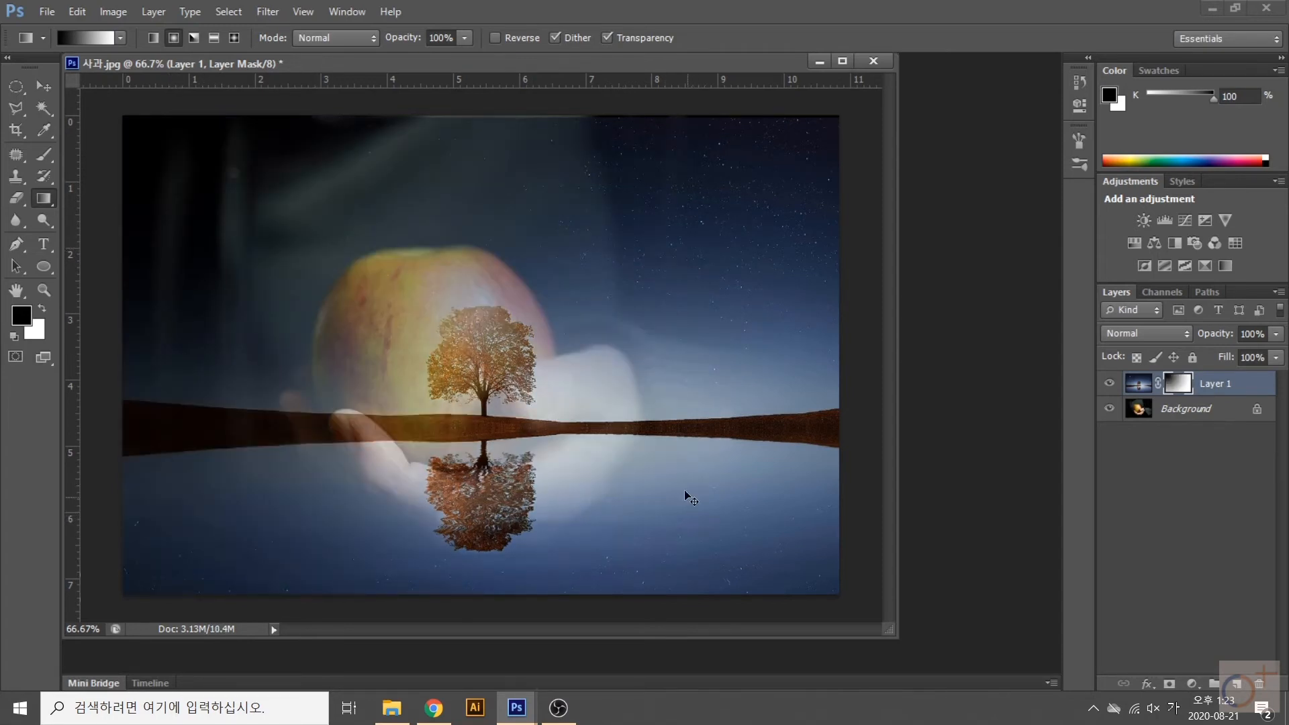
key("ctrl+z")
left_click_drag(503, 173, 493, 486)
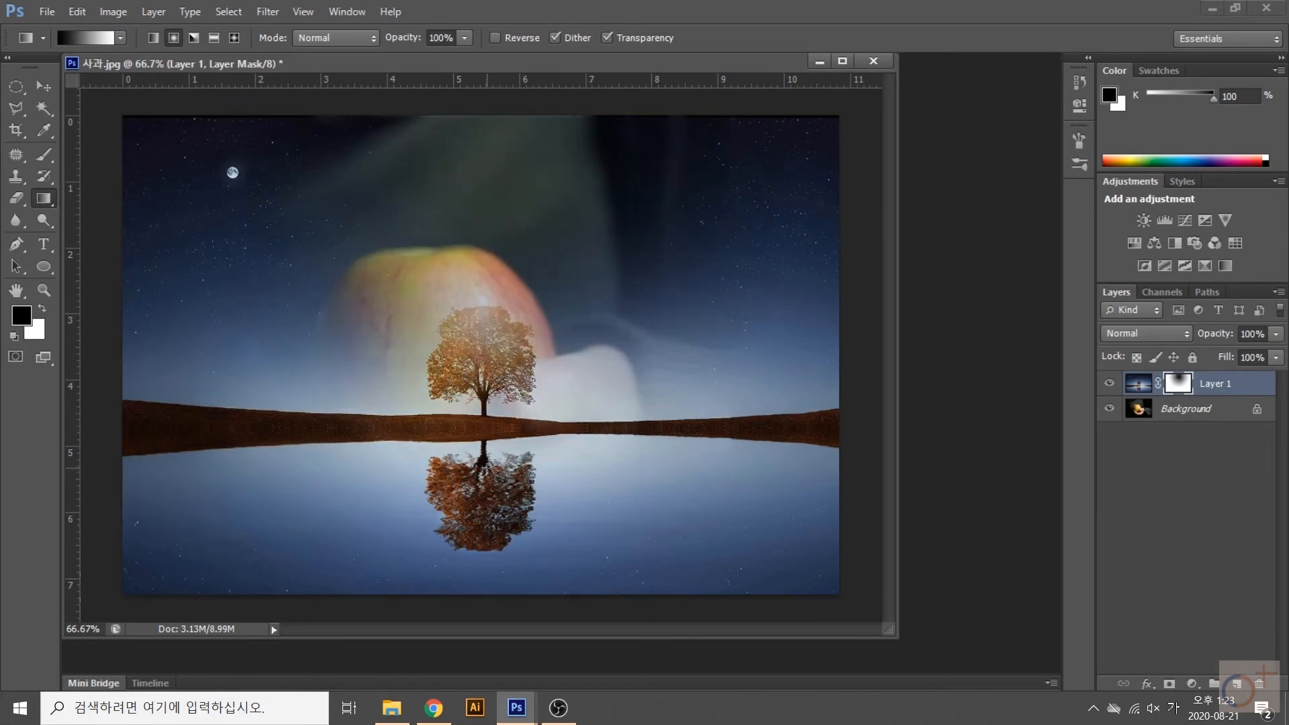
key("ctrl+z")
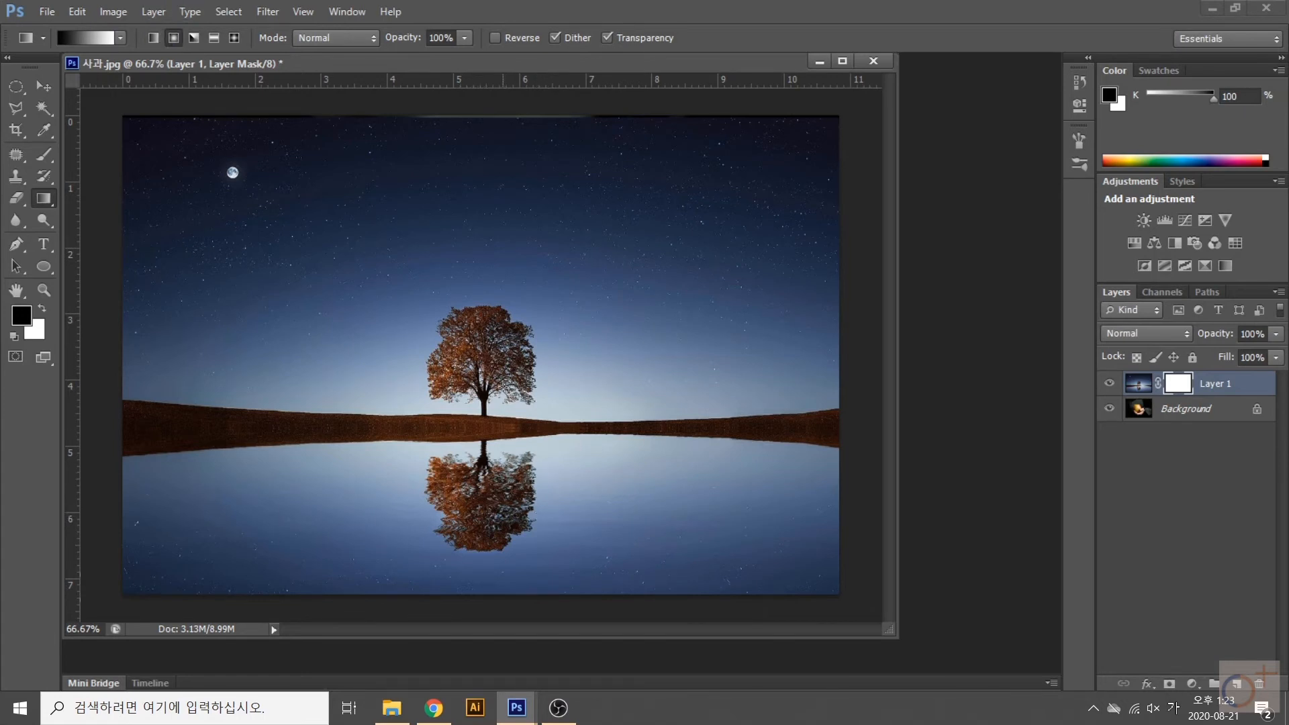
left_click_drag(485, 388, 746, 393)
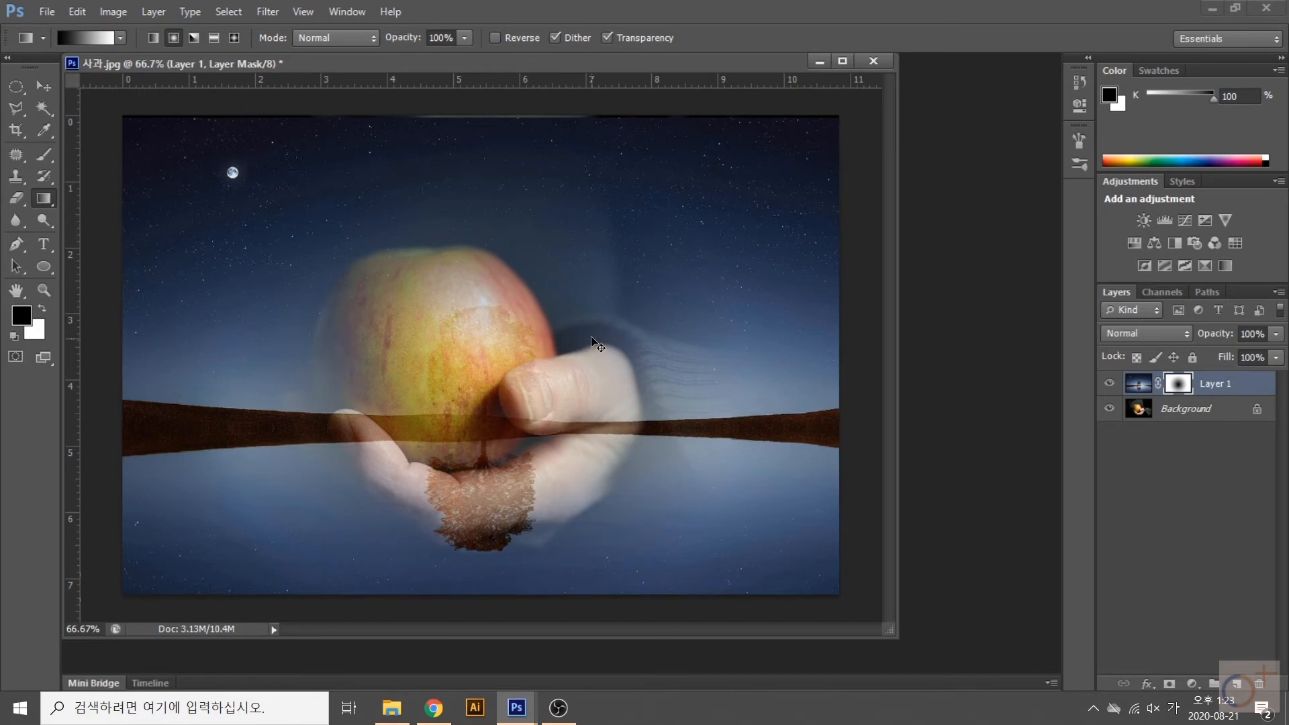
key("ctrl+z")
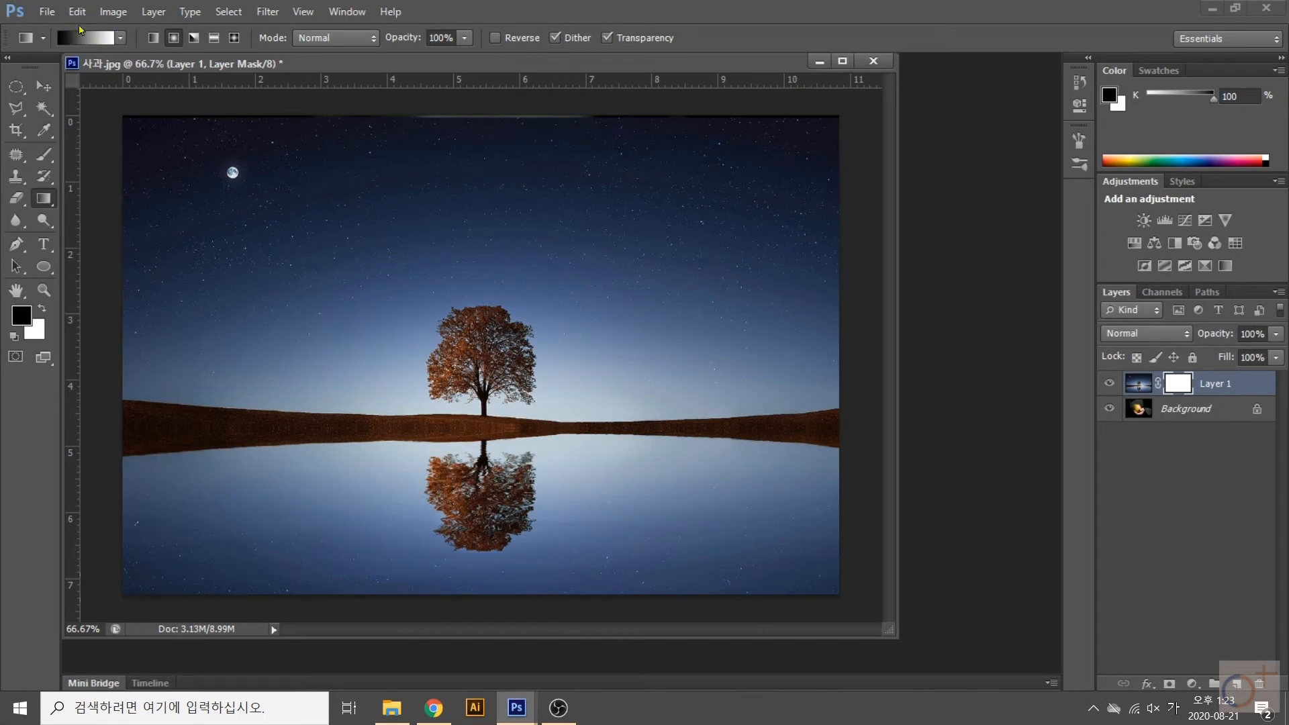
- In the Gradient Editor, put the white stop at 0% and black at 100%
left_click(92, 39)
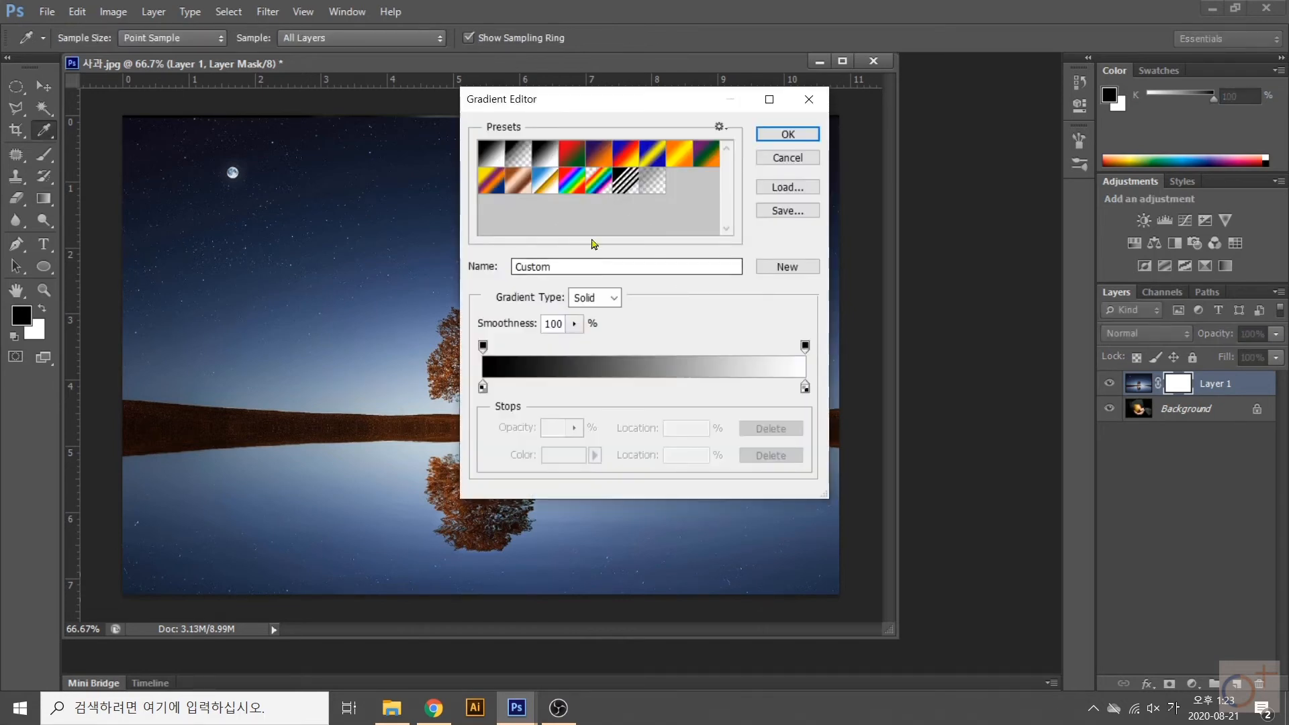
left_click_drag(572, 112, 578, 129)
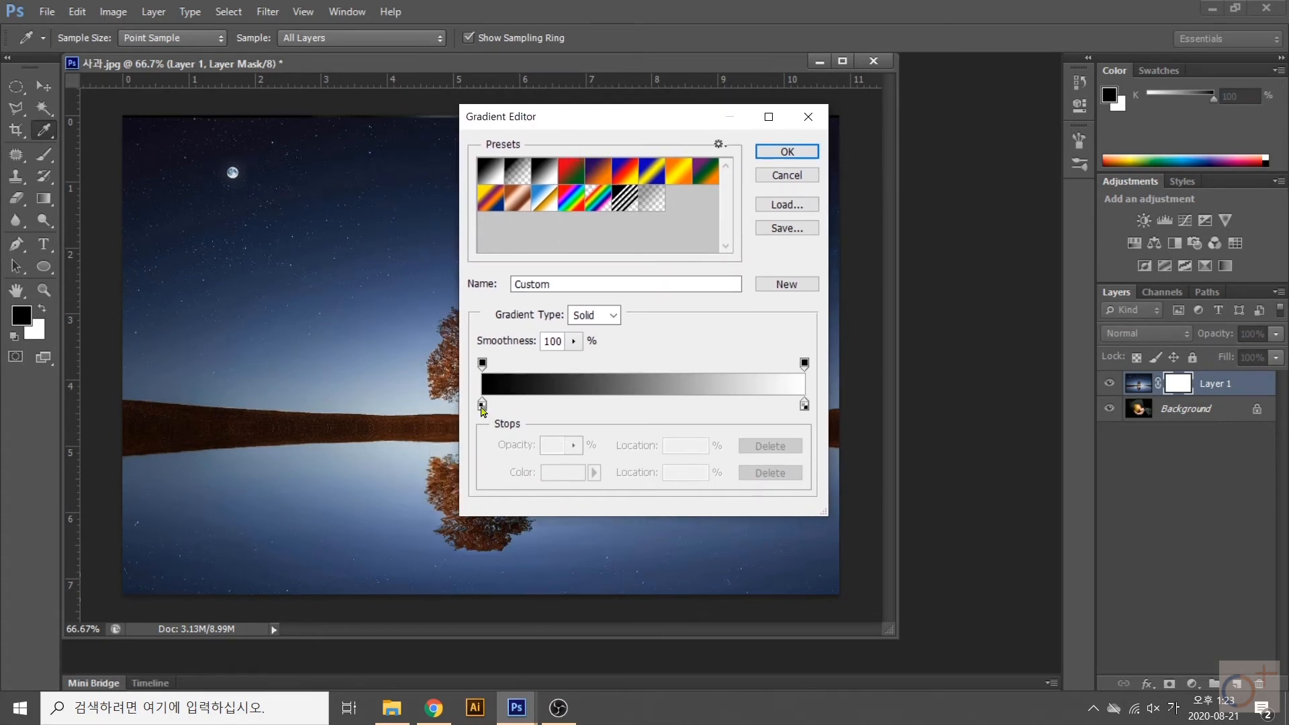
mouse_move(482, 407)
left_mouse_down()
mouse_move(498, 406)
mouse_move(482, 406)
left_mouse_up()
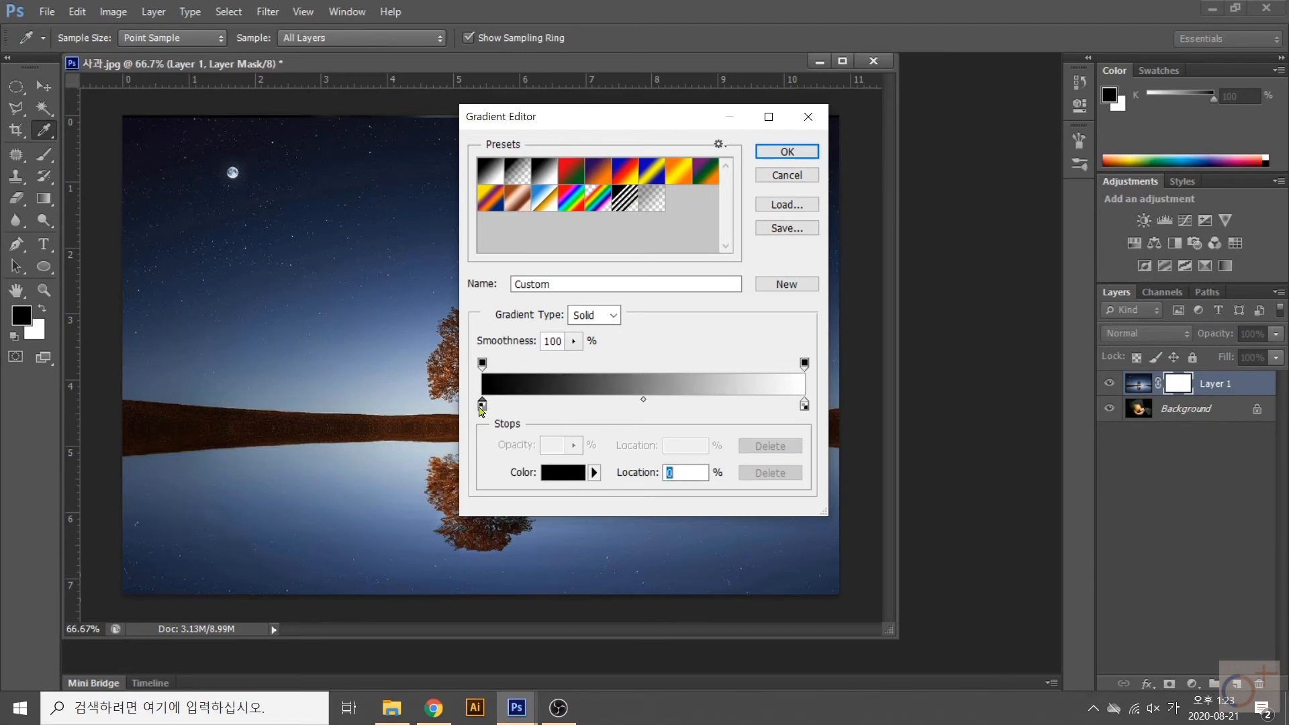
left_click(805, 405)
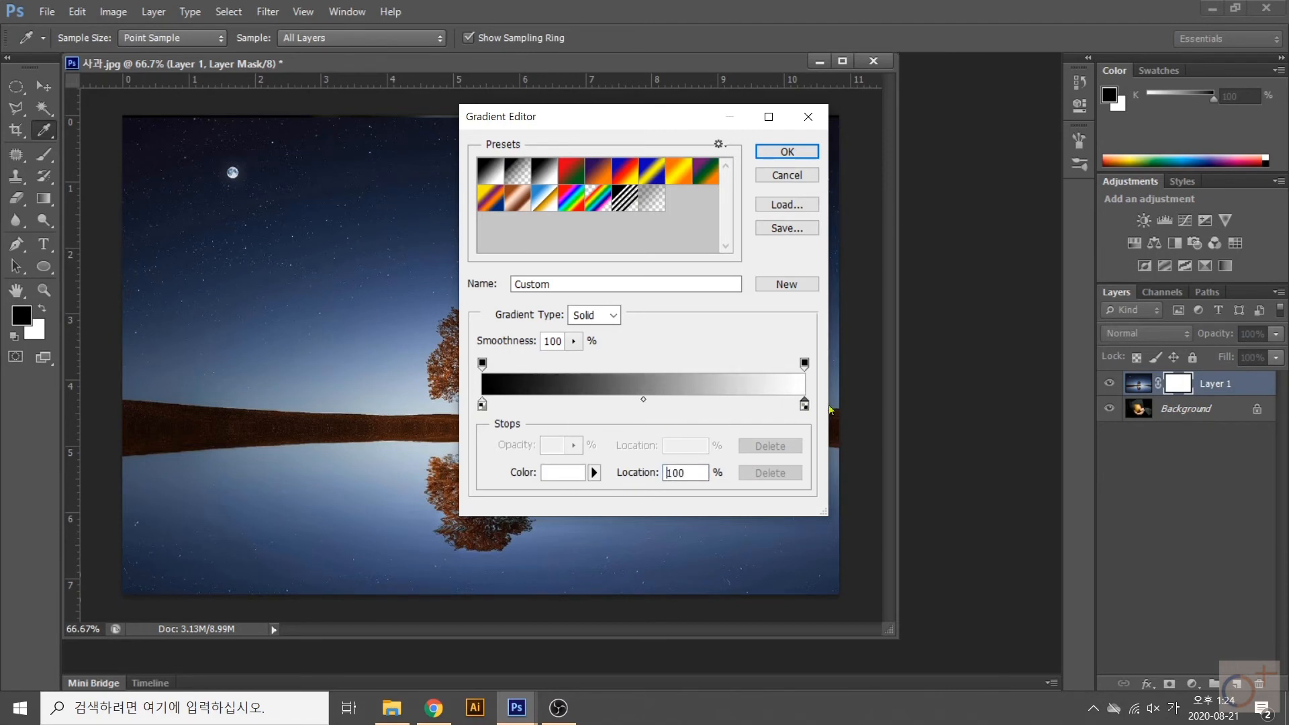
left_click_drag(831, 410, 804, 406)
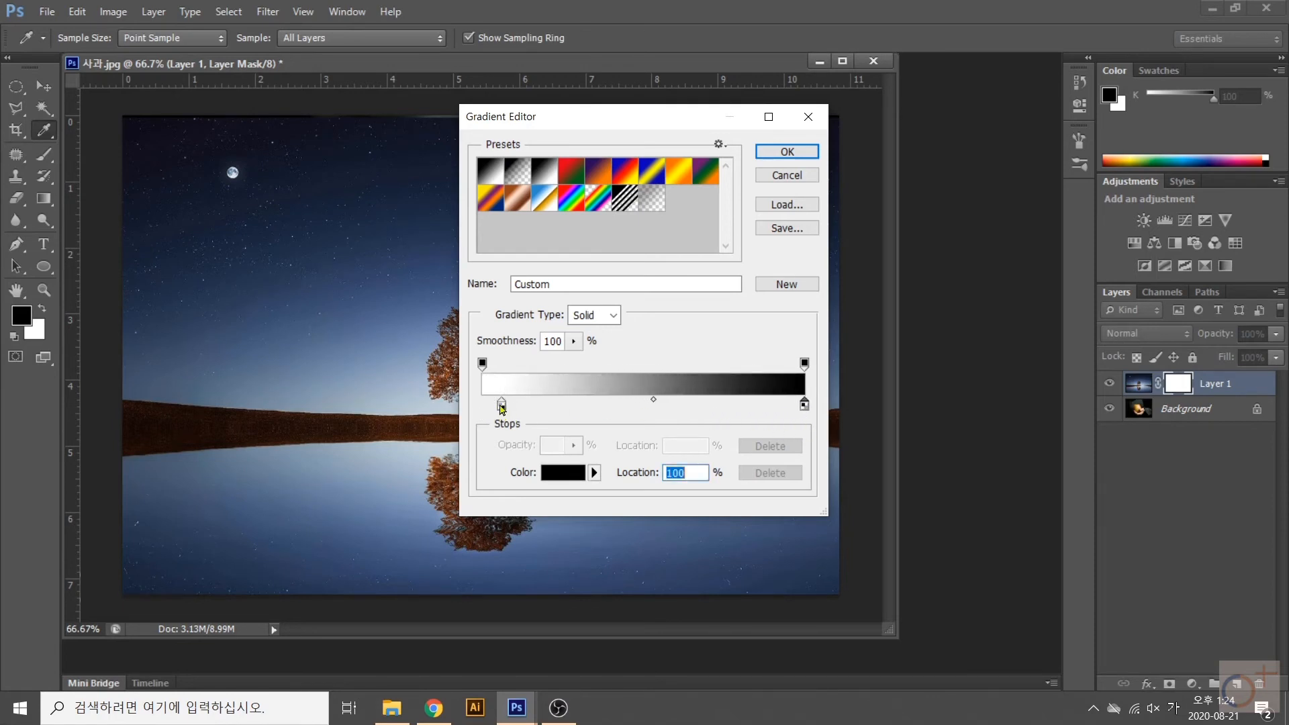
left_click_drag(501, 407, 468, 409)
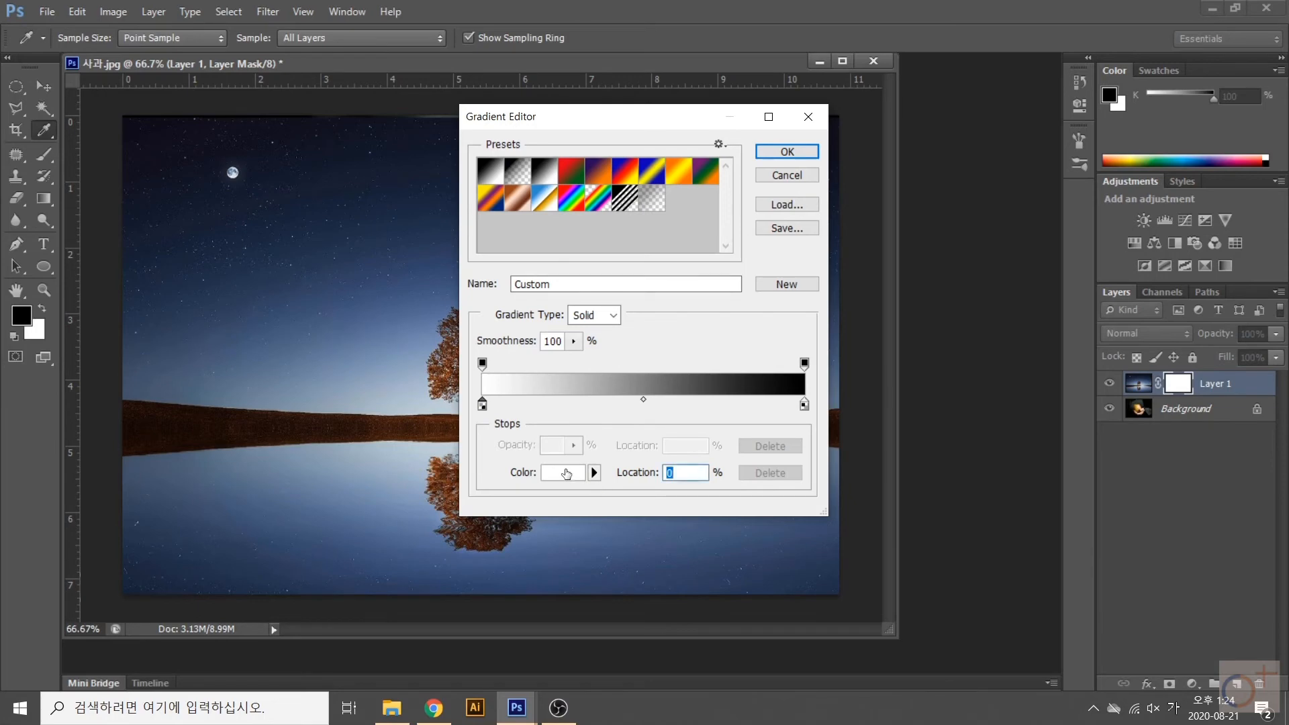
left_click(566, 473)
key("Return")
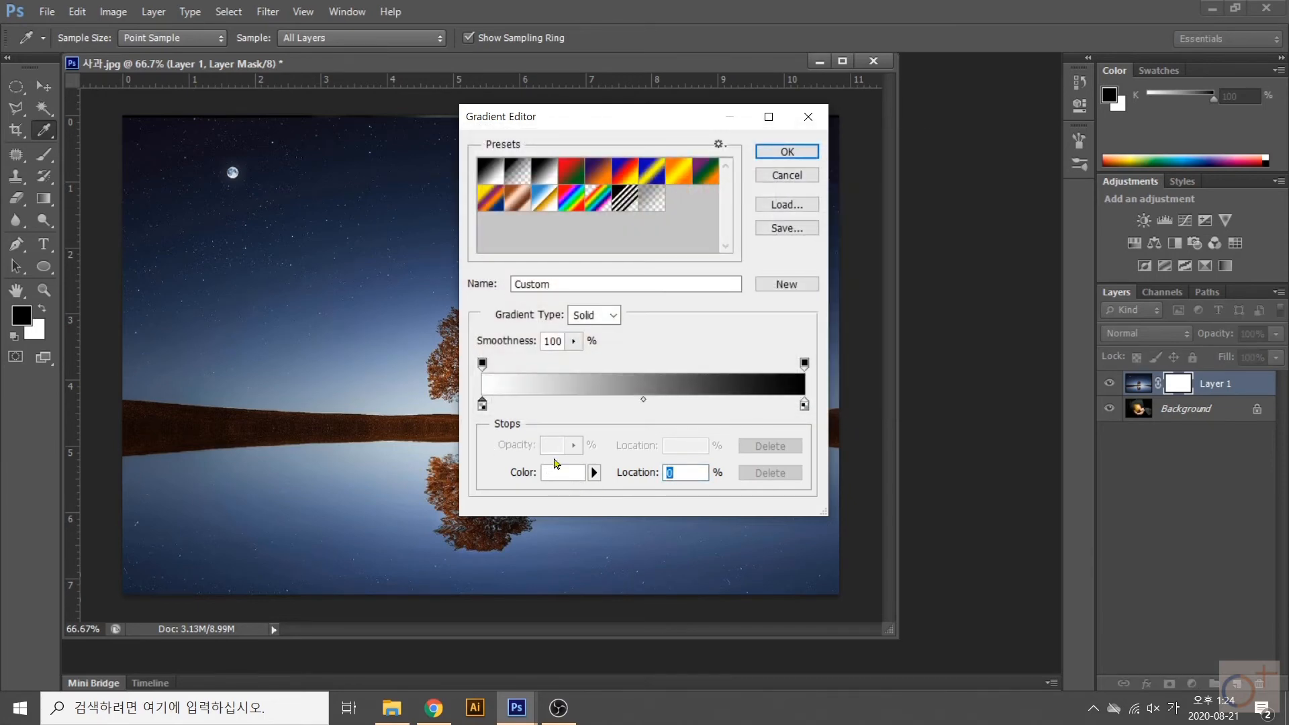
left_click(786, 152)
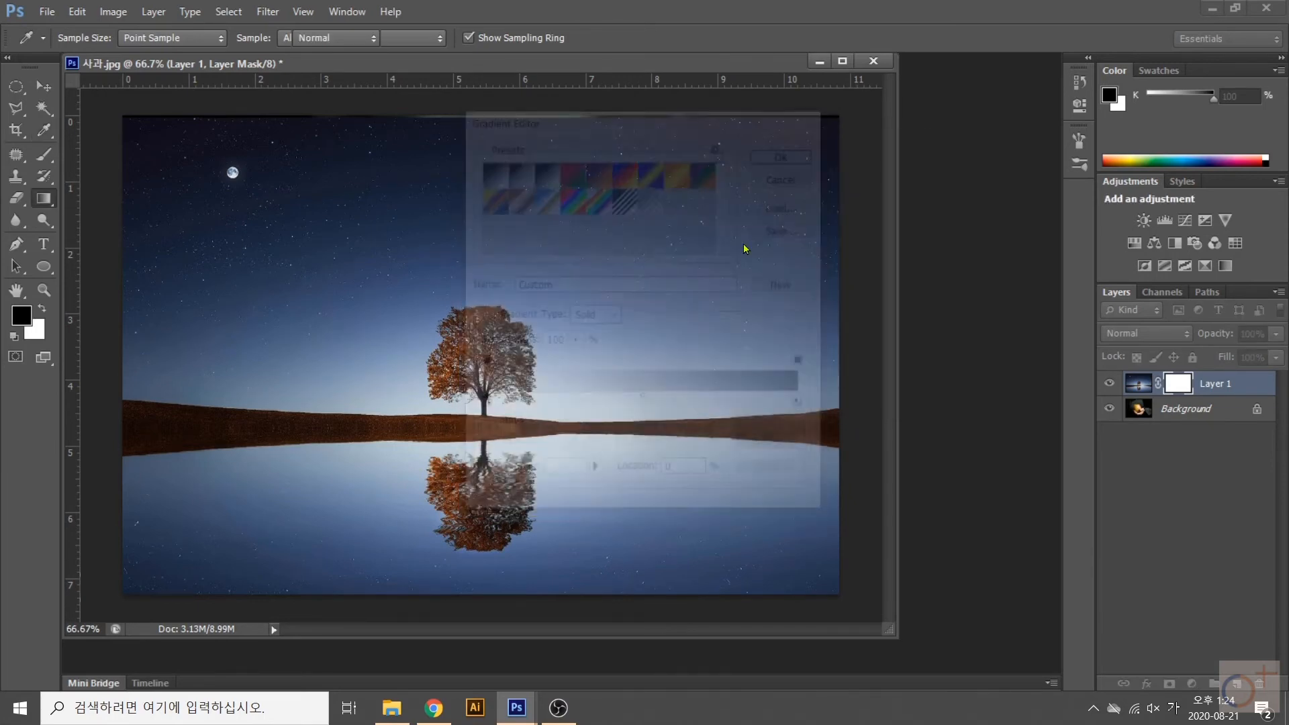
- Drag a radial gradient on the mask outward from the tree, then close 사과.jpg without saving
left_click_drag(480, 363, 767, 388)
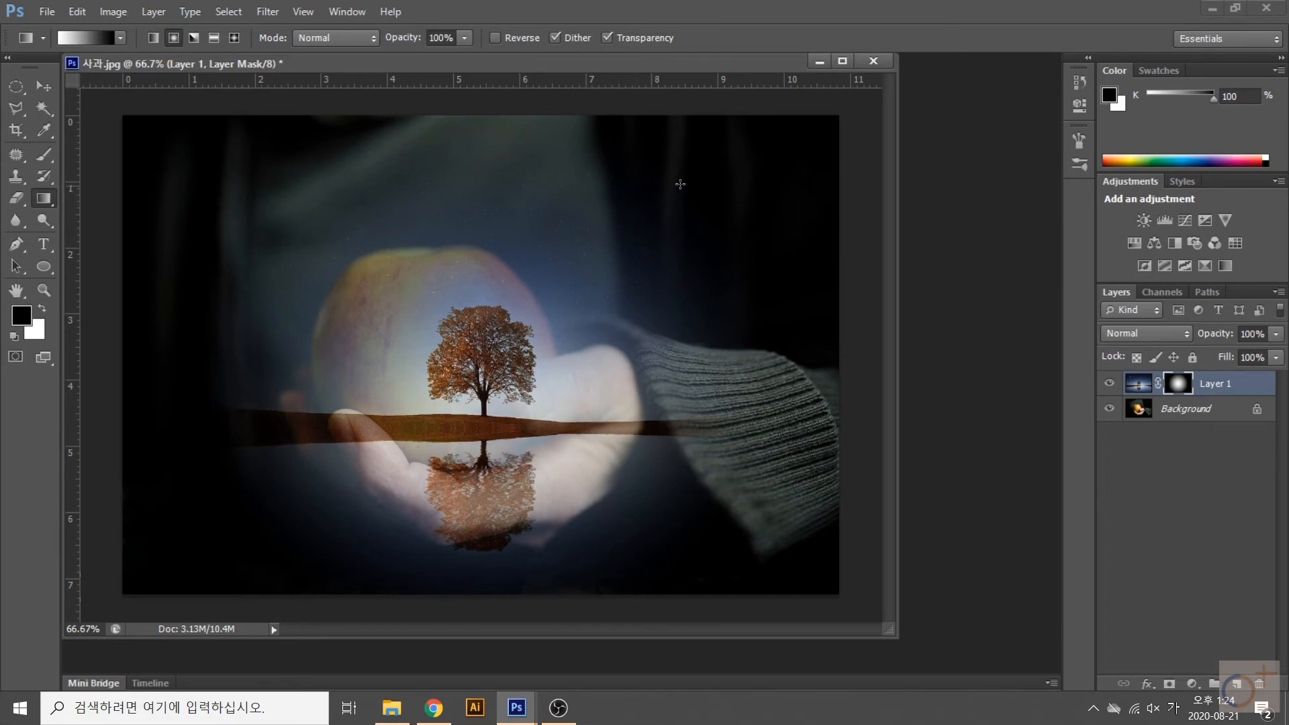
left_click(873, 62)
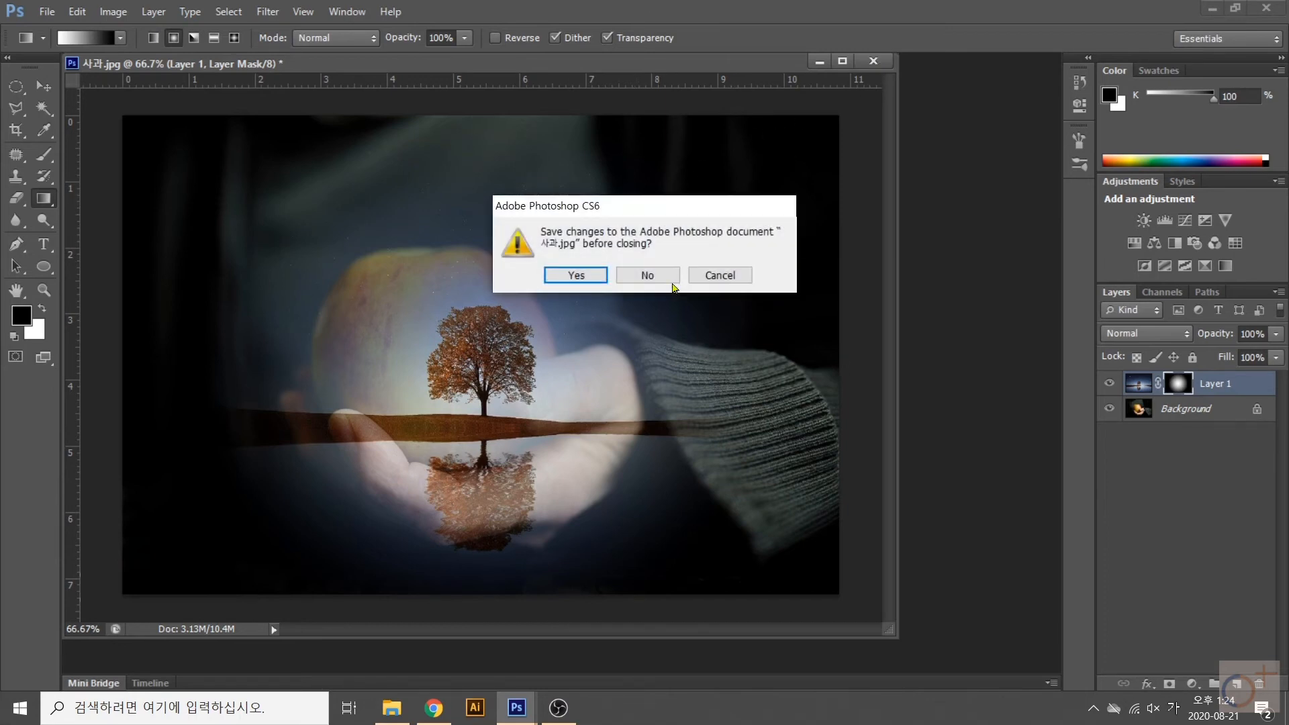
left_click(638, 277)
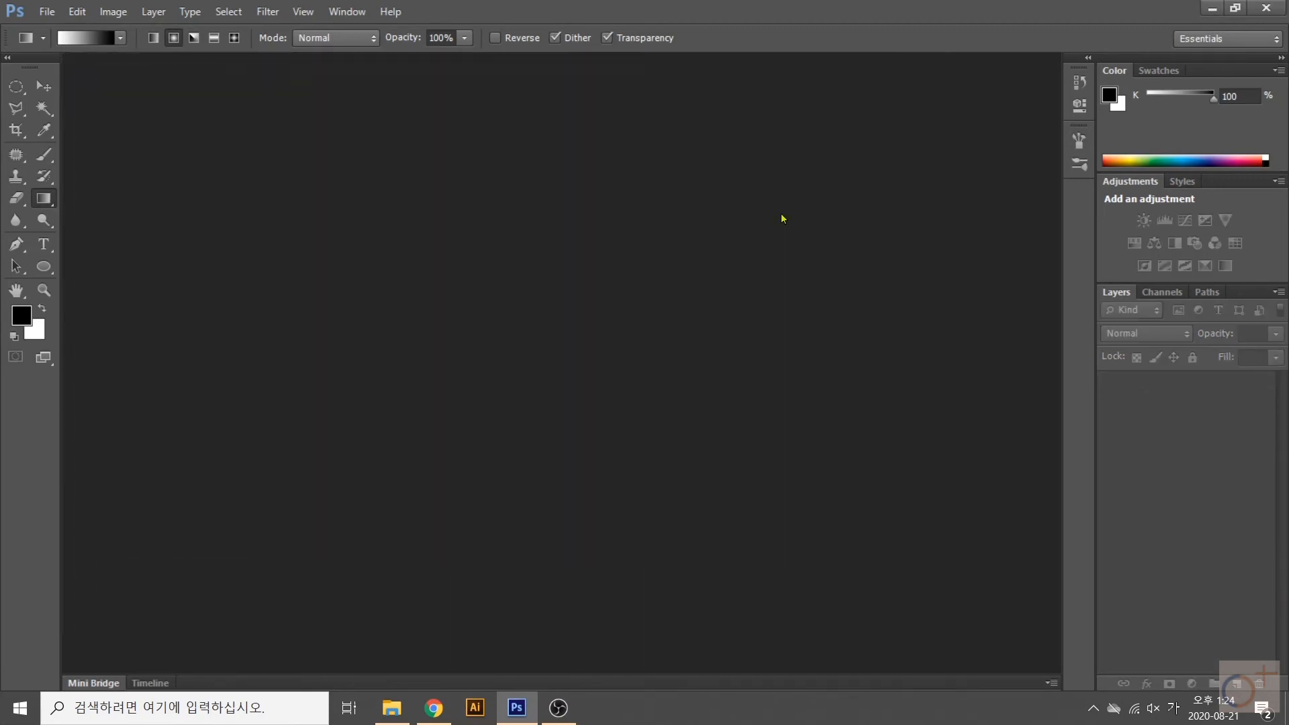
- Open 말.jpg from the Open dialog and enlarge its document window
double_click(845, 182)
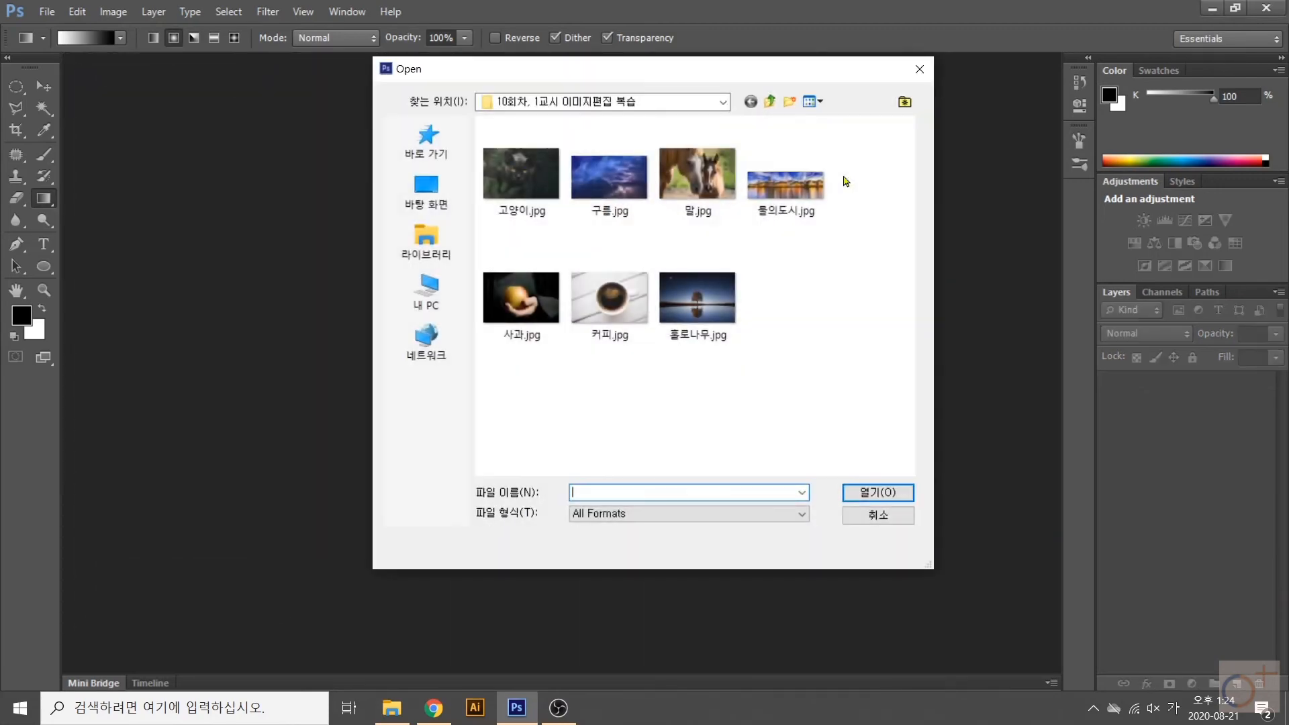
left_click(700, 205)
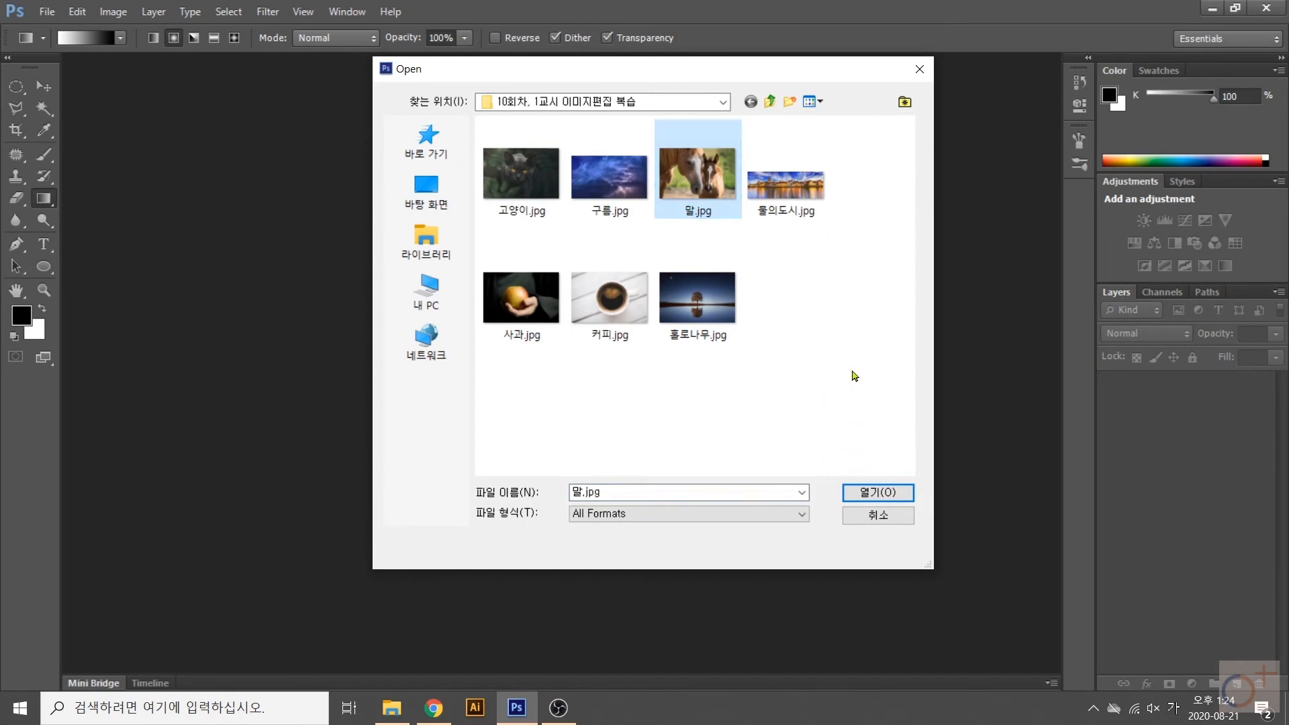
double_click(697, 181)
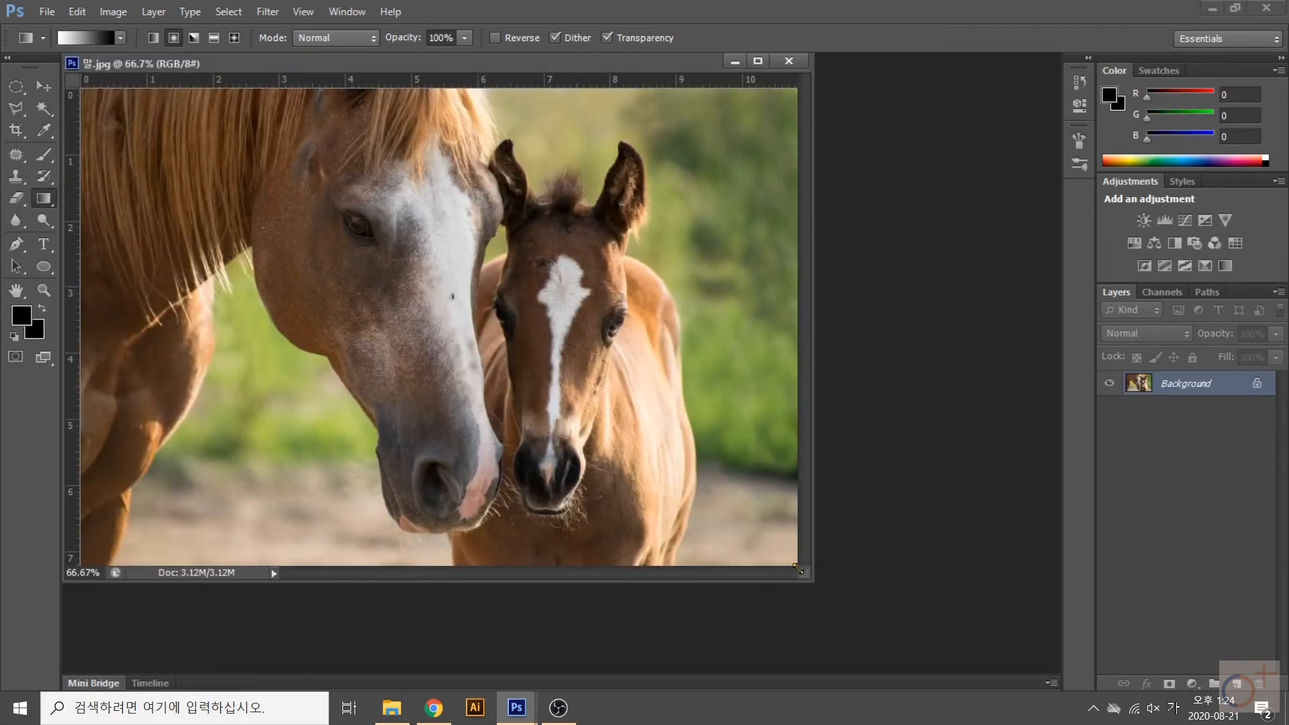
left_click_drag(797, 569, 911, 632)
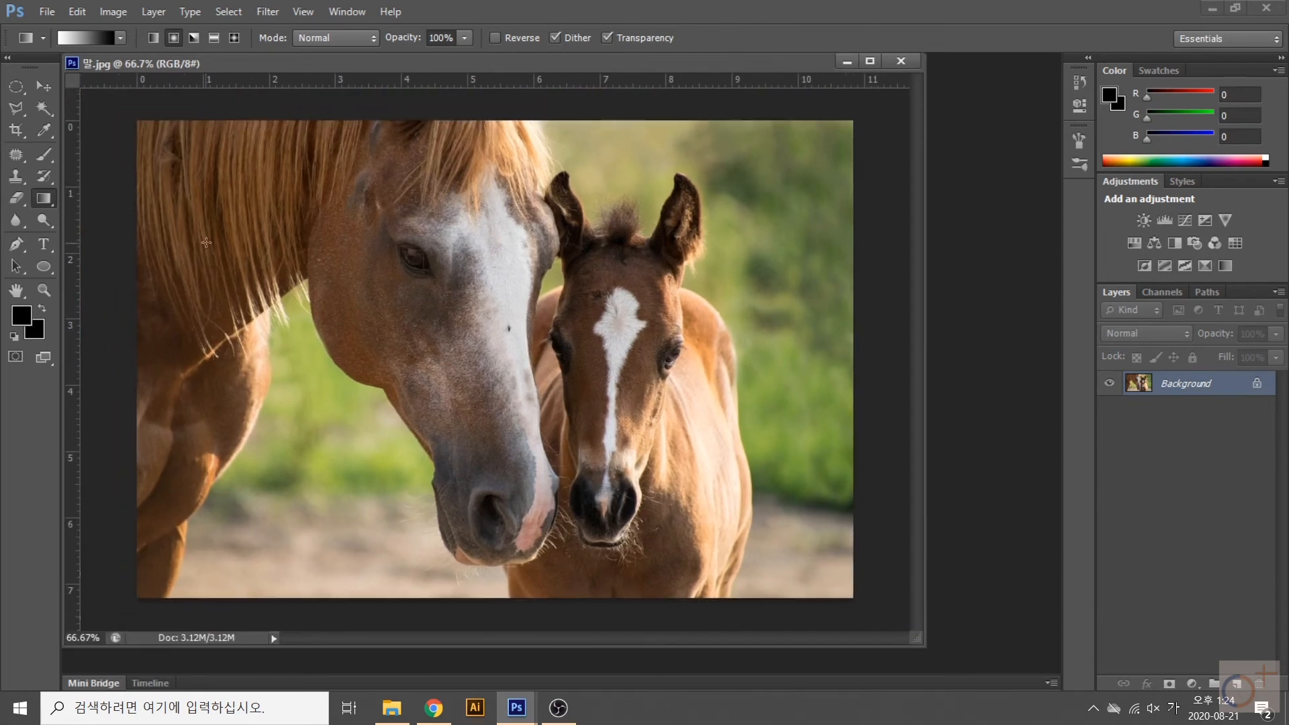
left_click(50, 270)
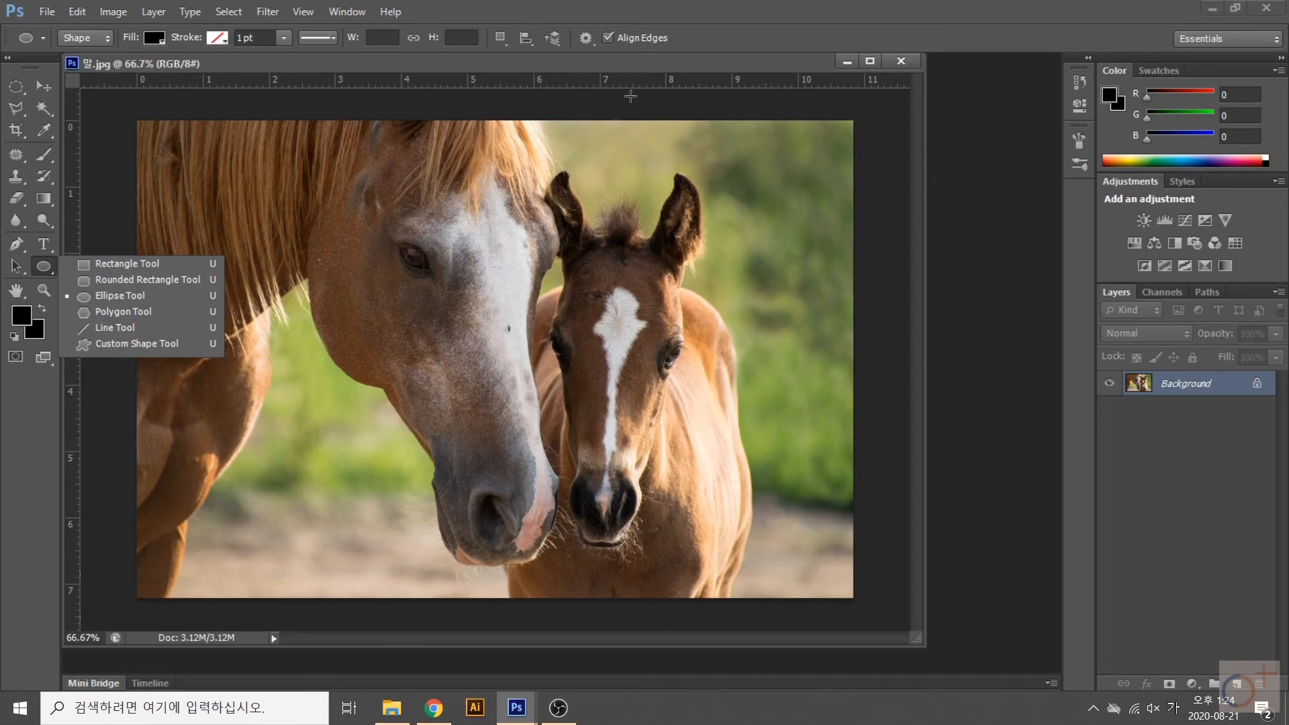
- Switch to the Custom Shape tool and browse the default shape picker
left_click_drag(637, 71, 662, 76)
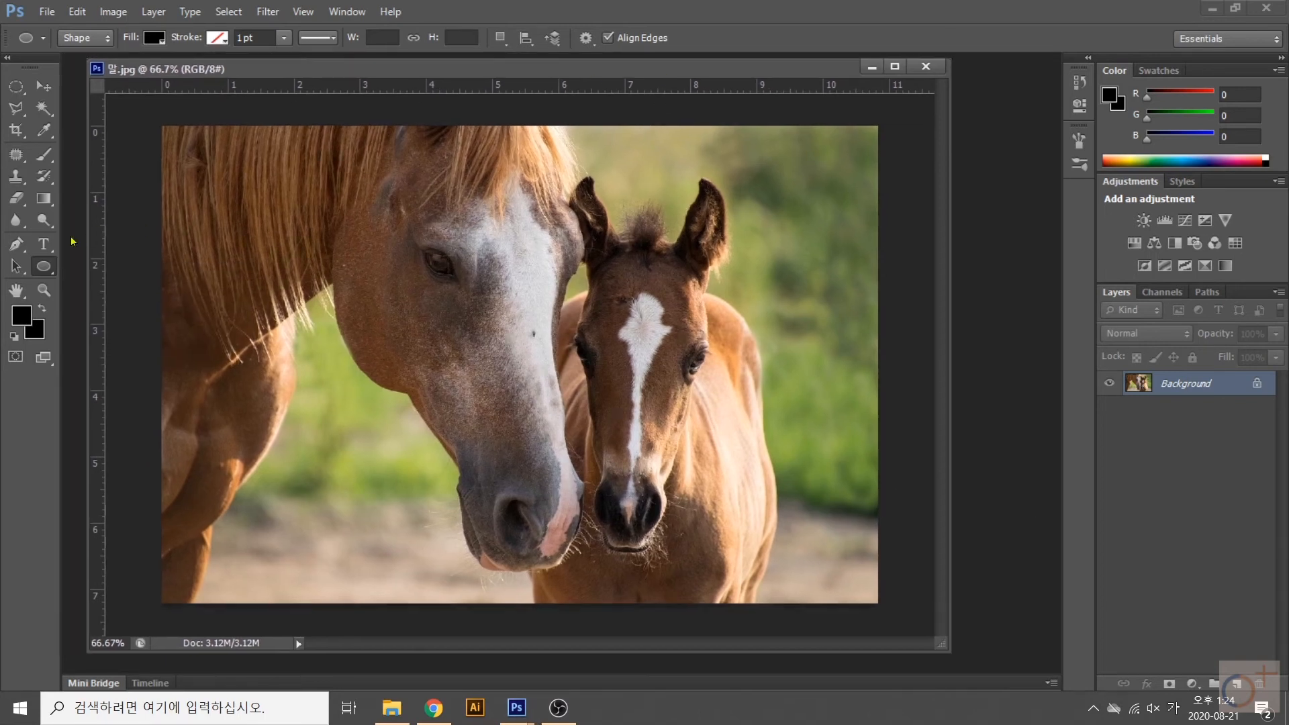
left_click(48, 269)
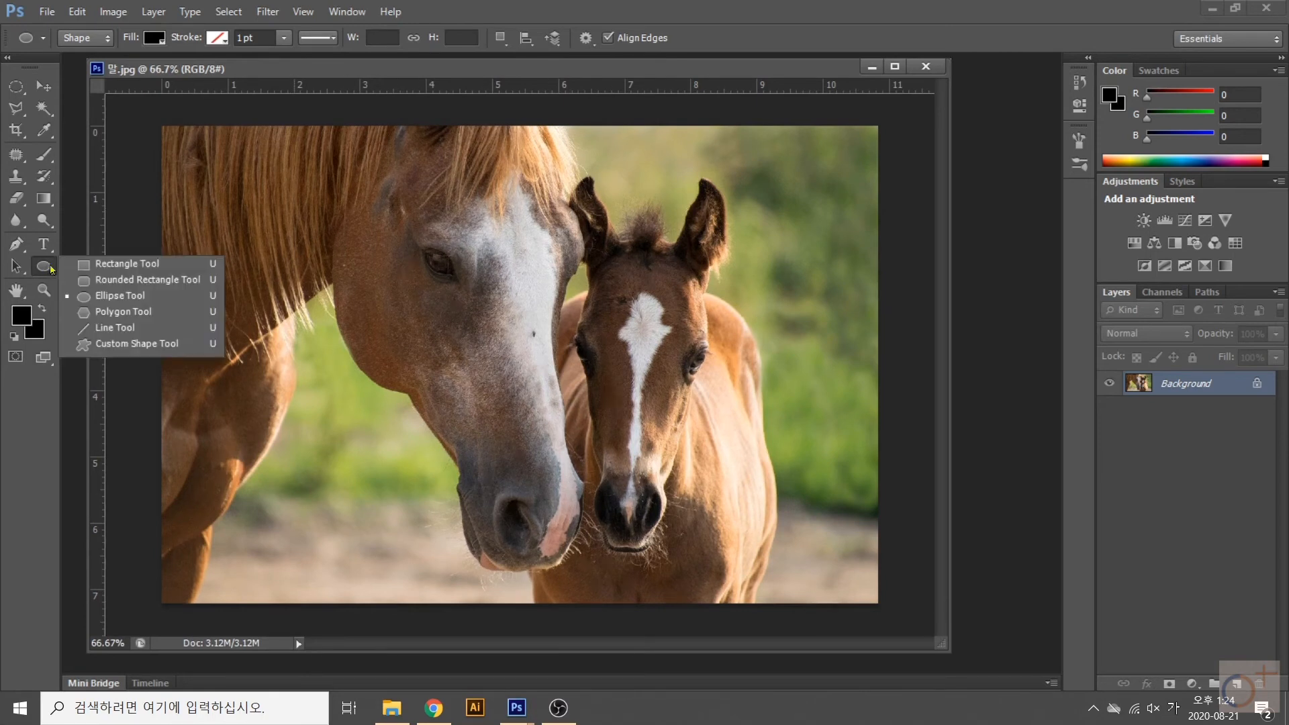
left_click(125, 344)
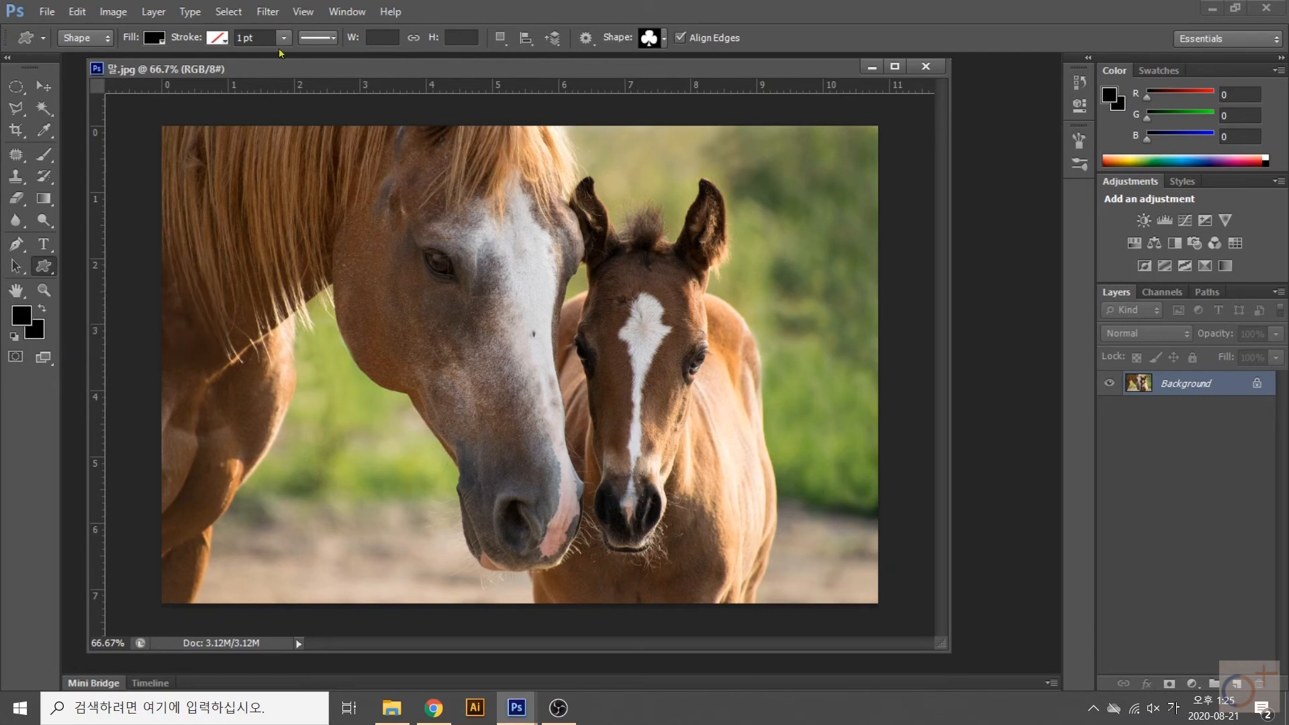
left_click(664, 40)
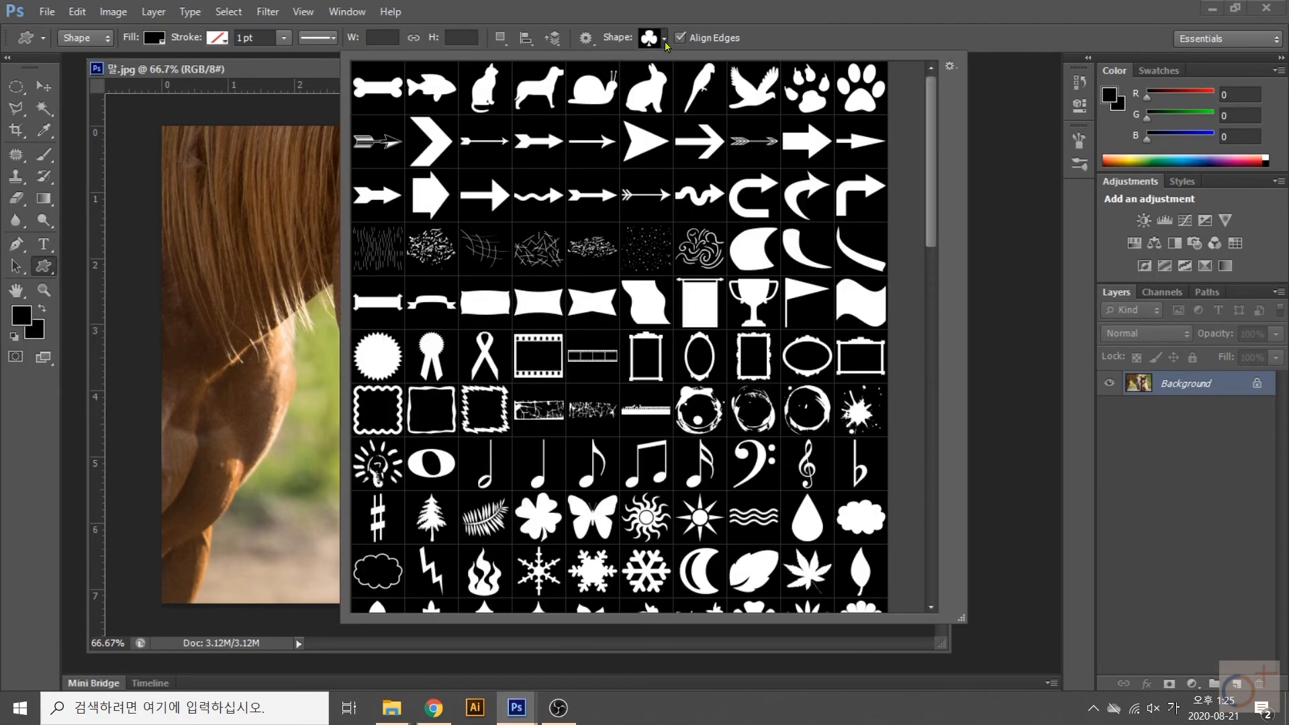
left_click(666, 42)
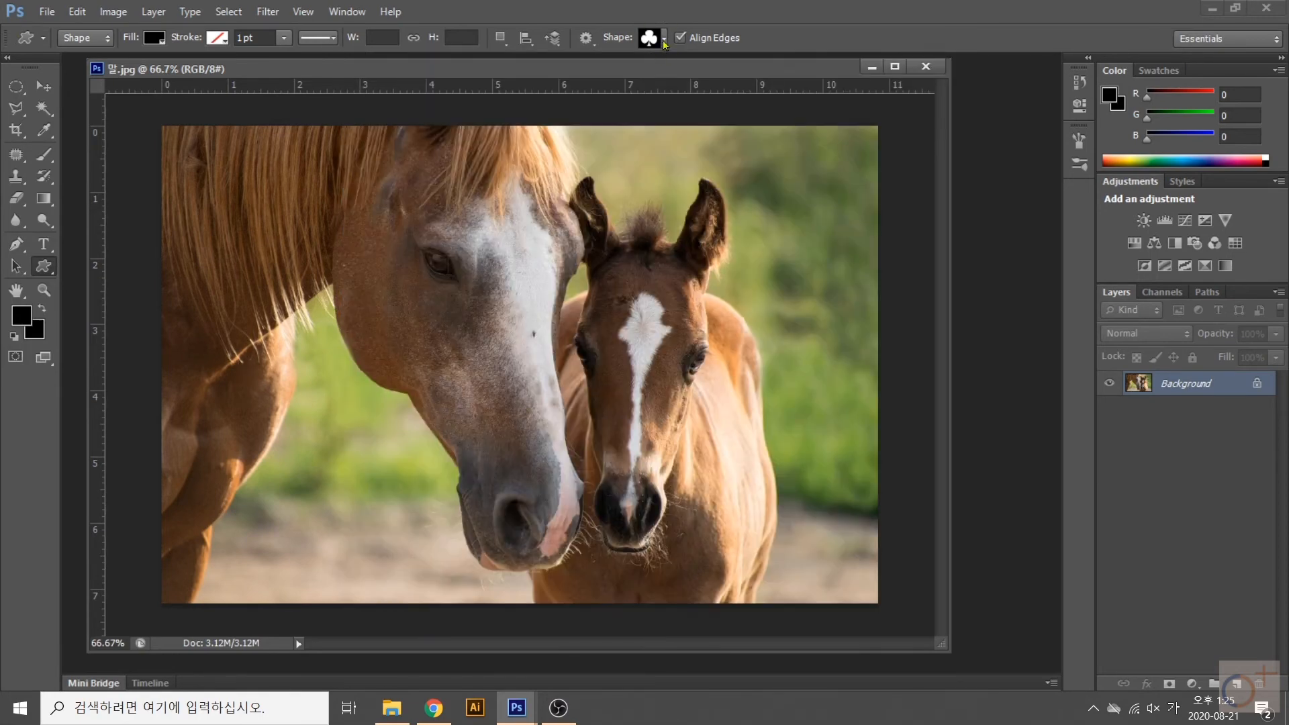
left_click(664, 43)
scroll(824, 231, "down", 3)
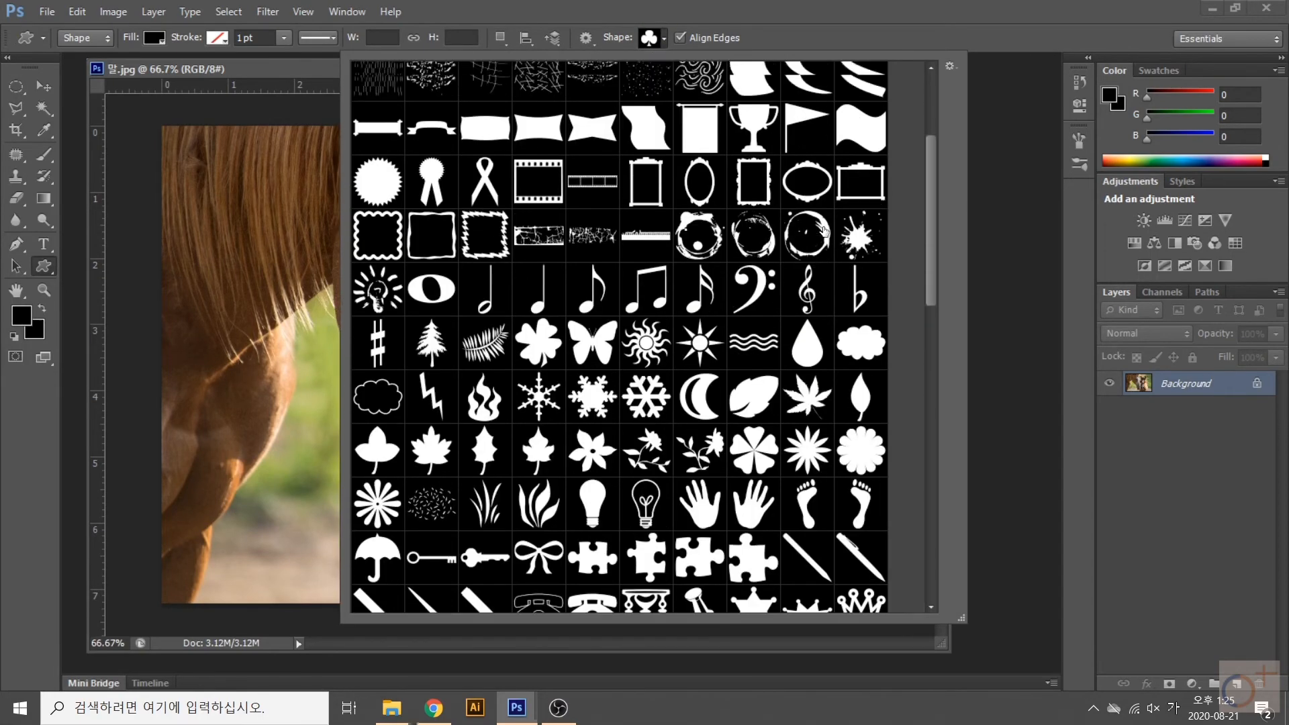
scroll(824, 231, "up", 3)
scroll(827, 295, "down", 7)
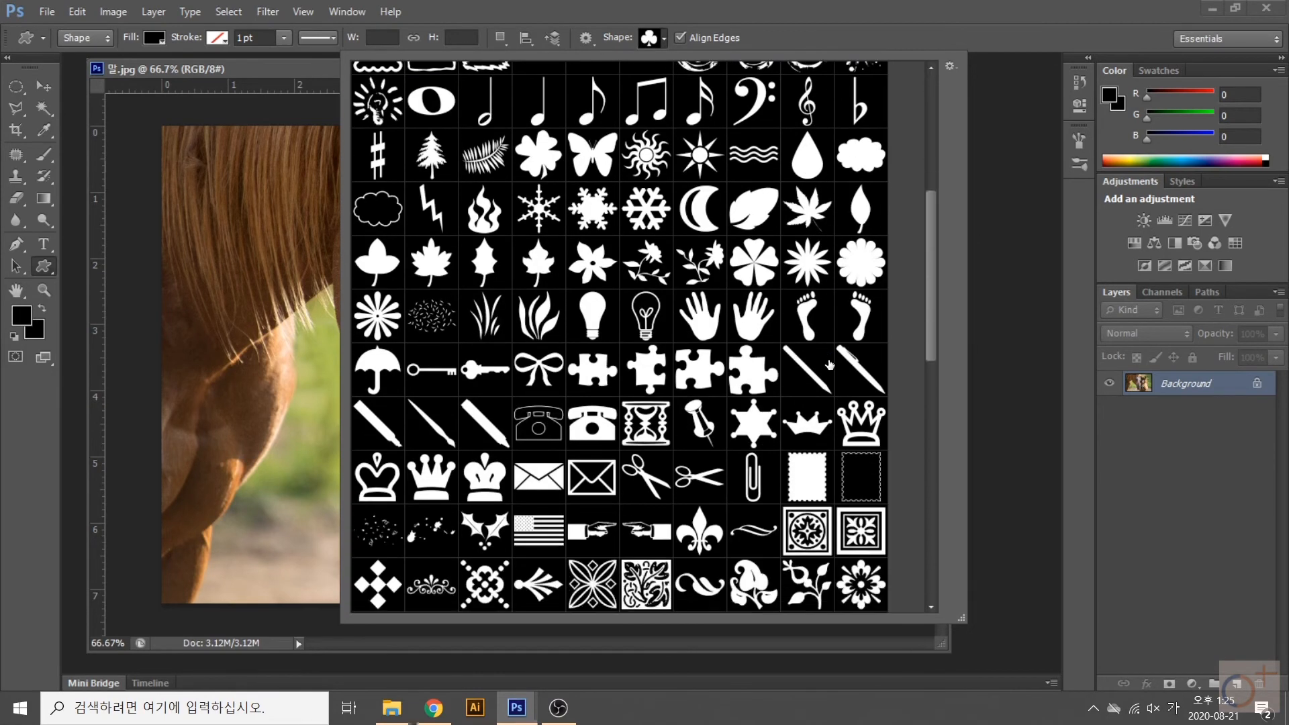
scroll(830, 365, "down", 3)
scroll(820, 306, "up", 7)
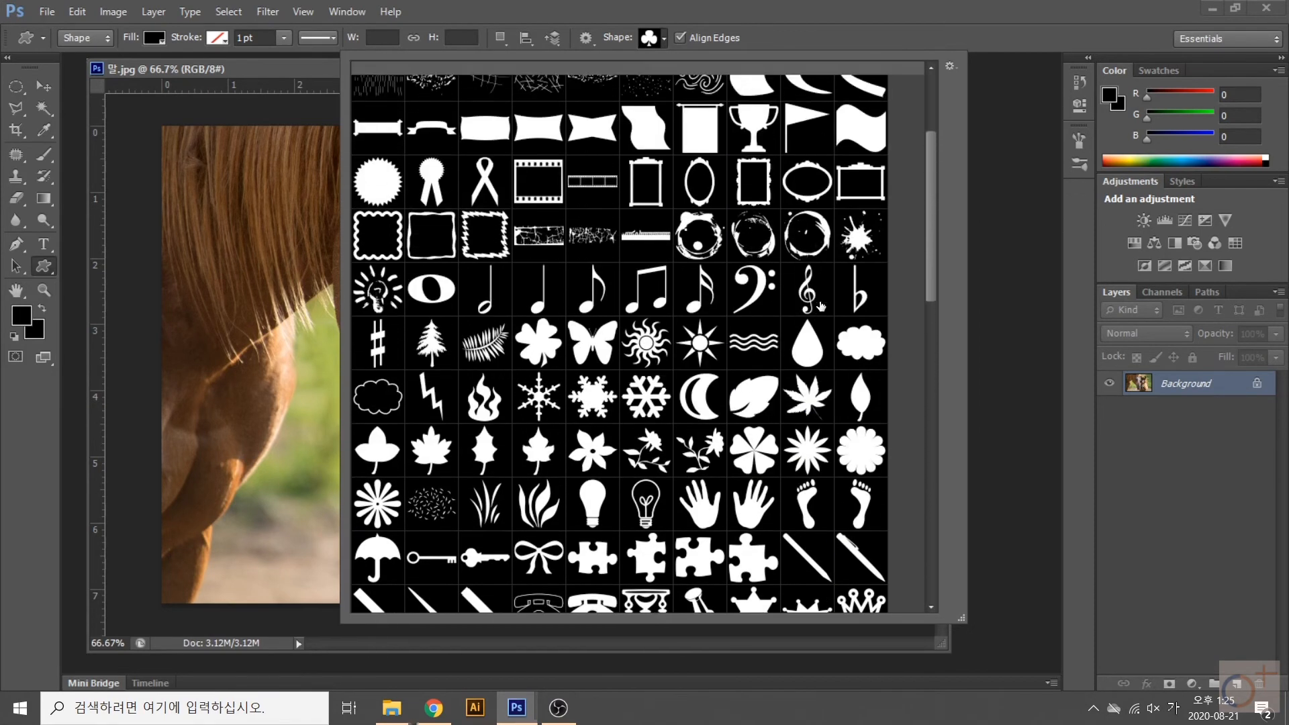
scroll(820, 306, "up", 3)
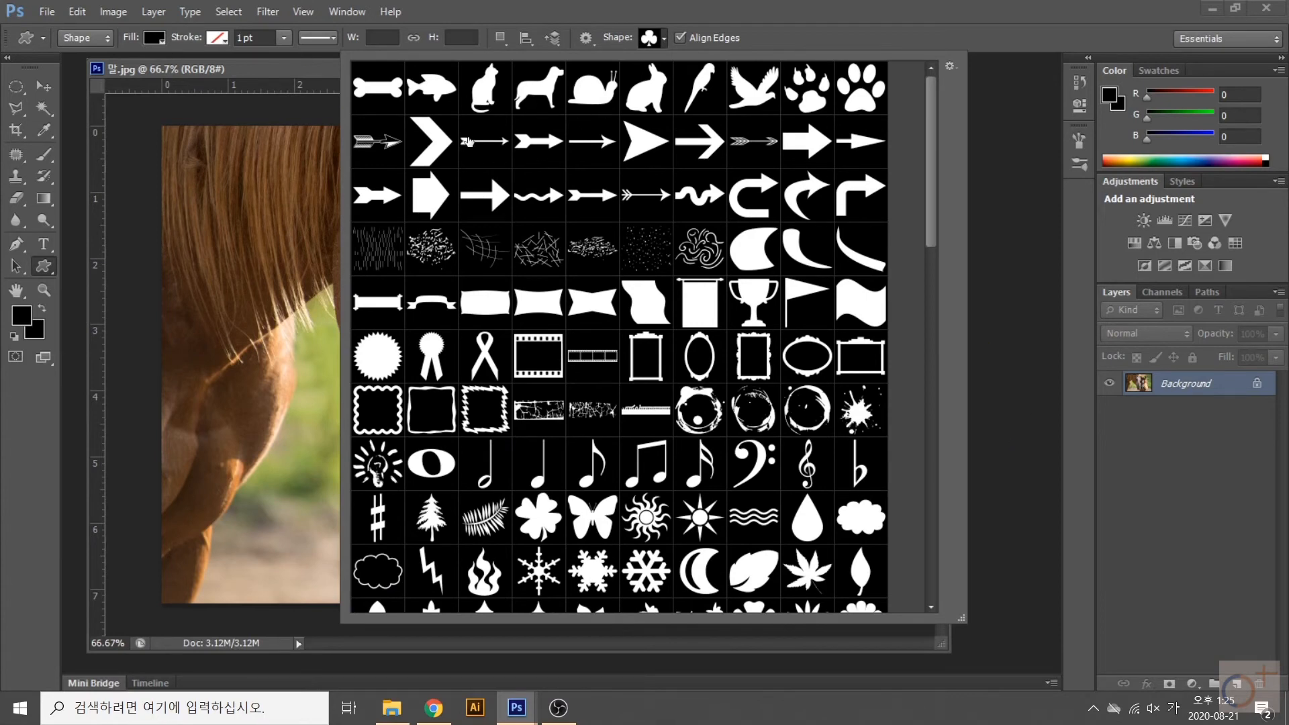
scroll(799, 185, "down", 5)
scroll(799, 185, "down", 9)
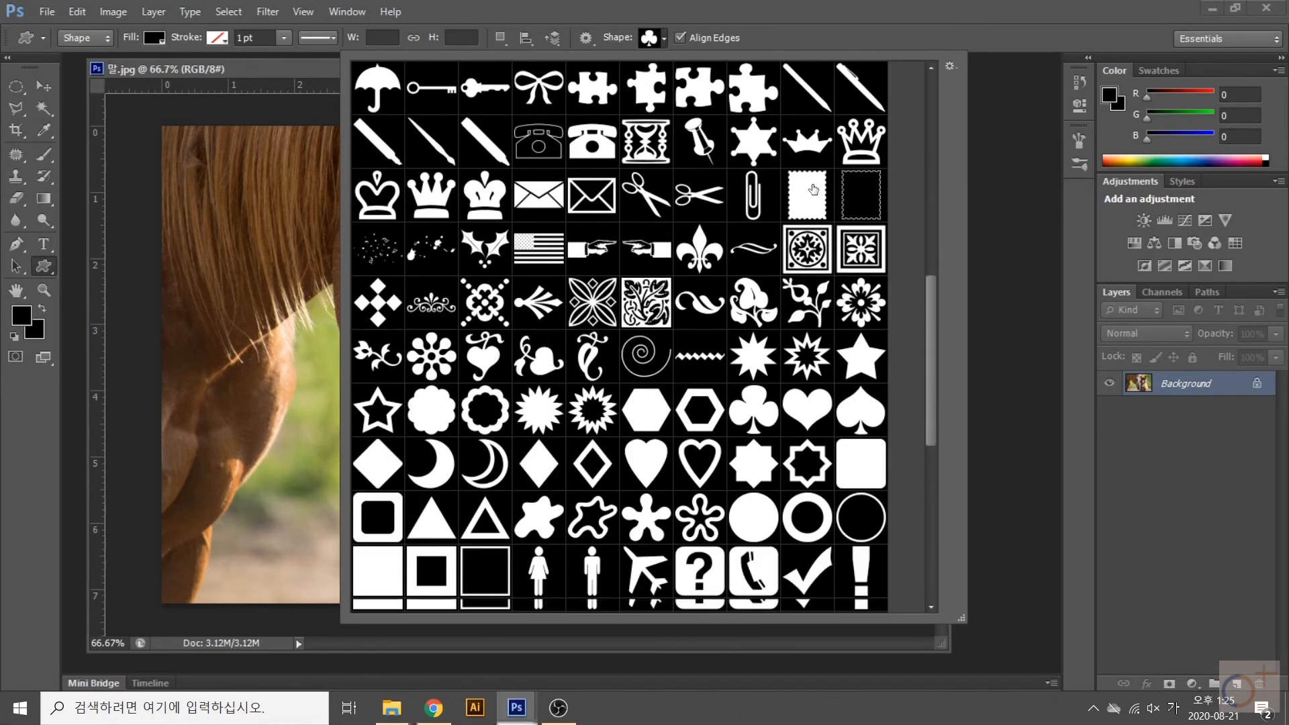
scroll(716, 357, "down", 6)
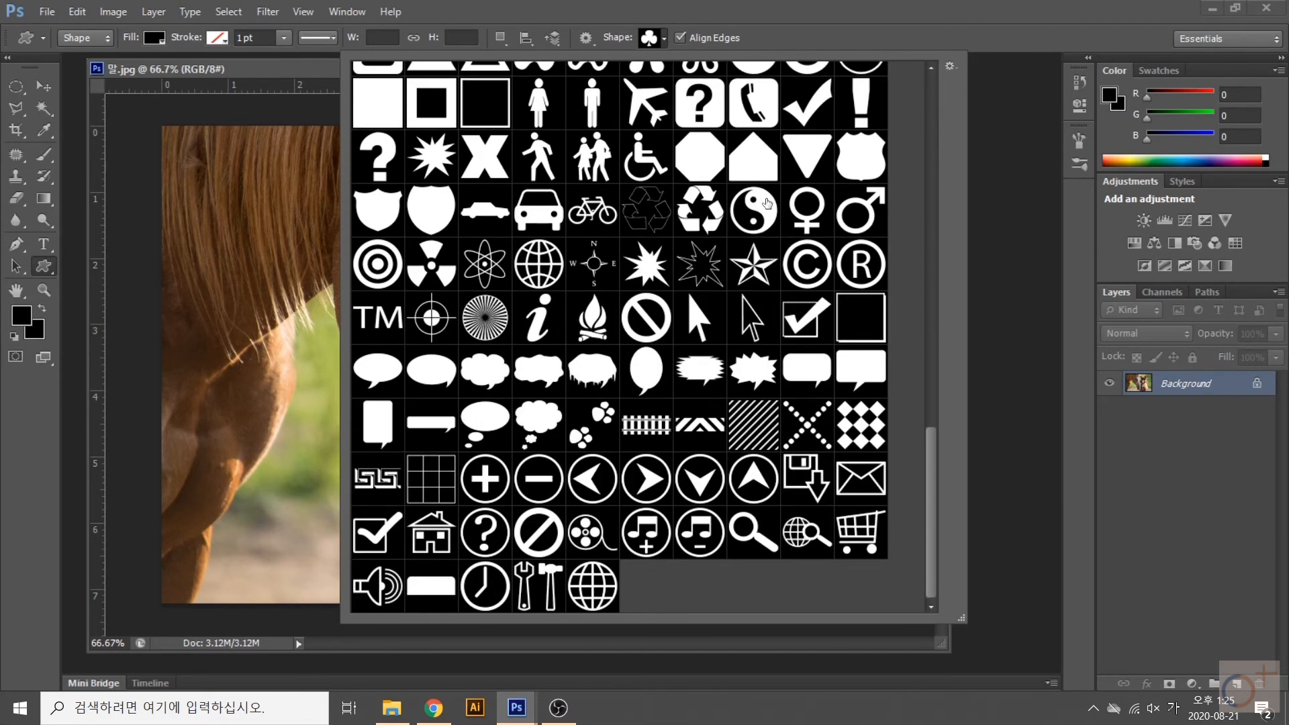
- Replace the picker's shapes with the All set and select the Club shape
left_click(950, 67)
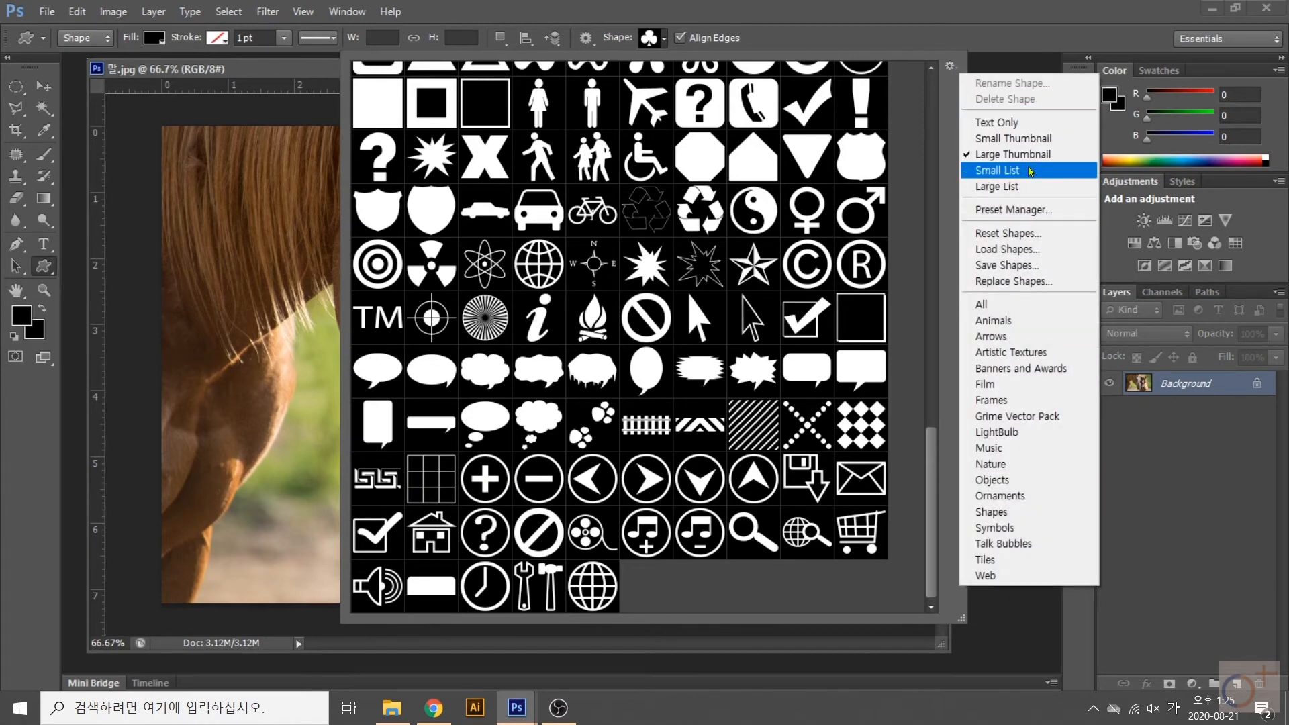
left_click(1033, 156)
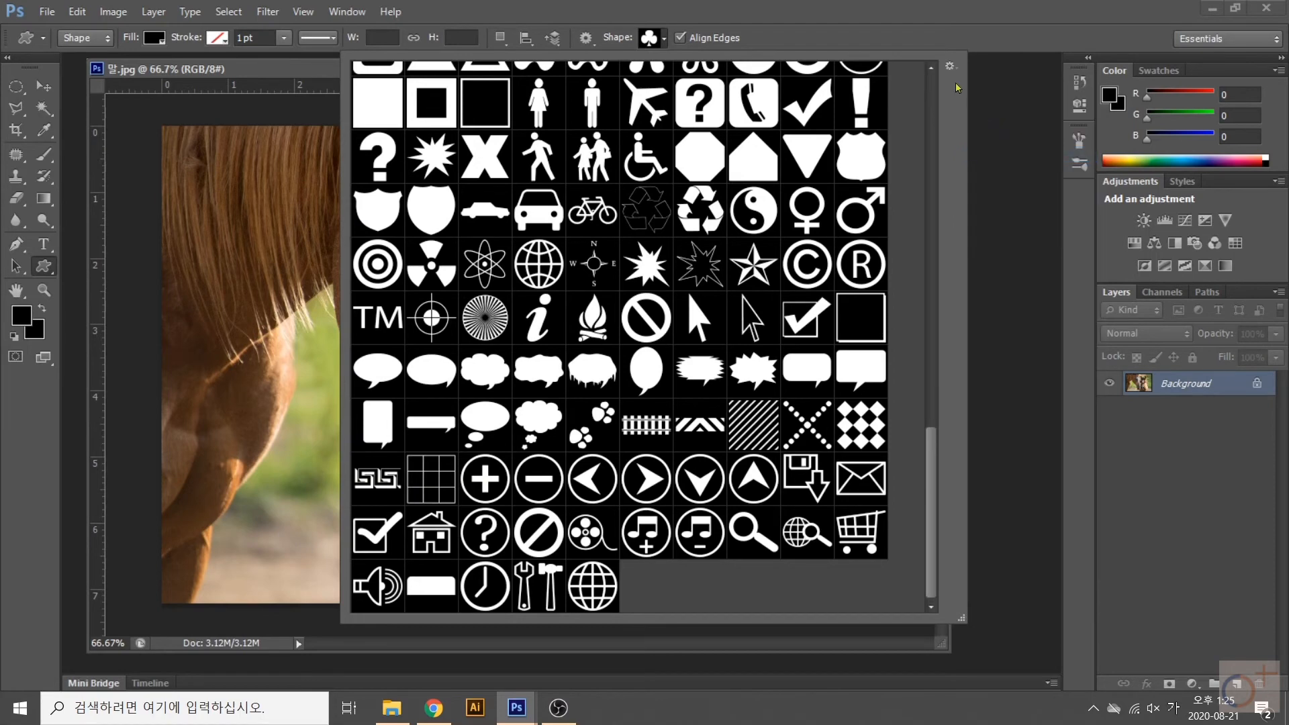
left_click(951, 67)
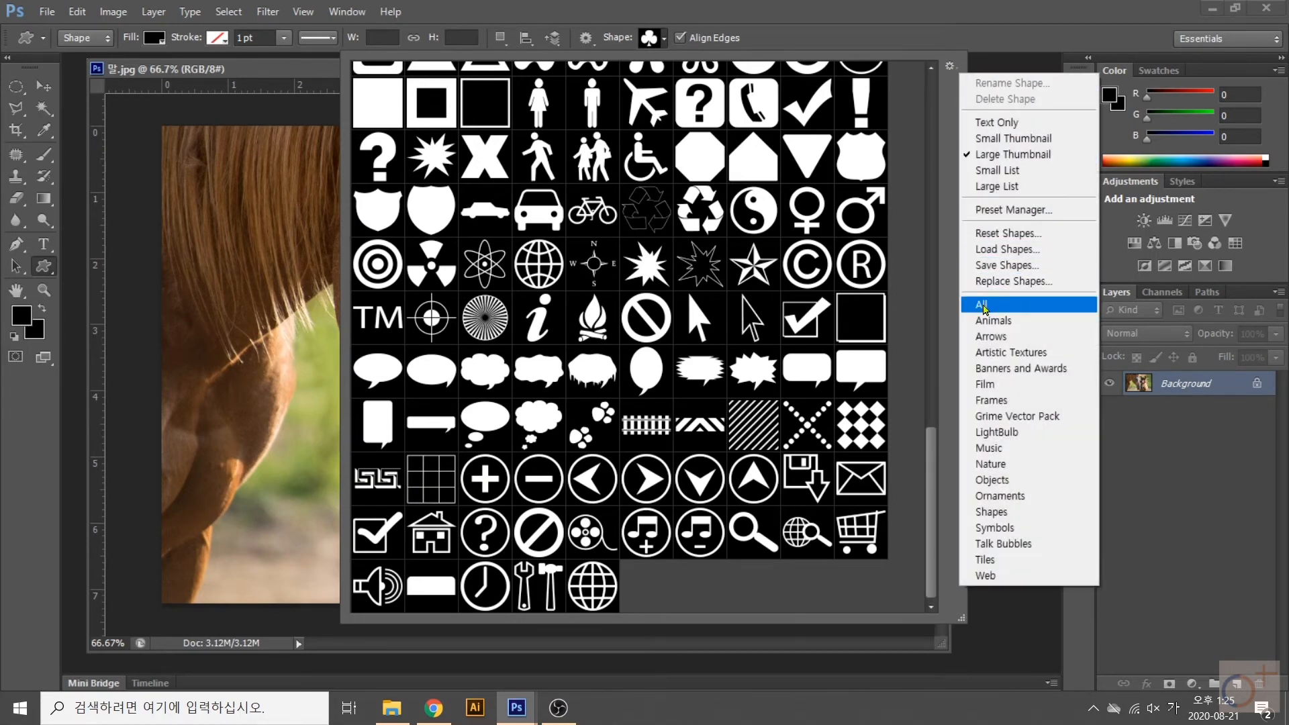
left_click(982, 306)
left_click(579, 276)
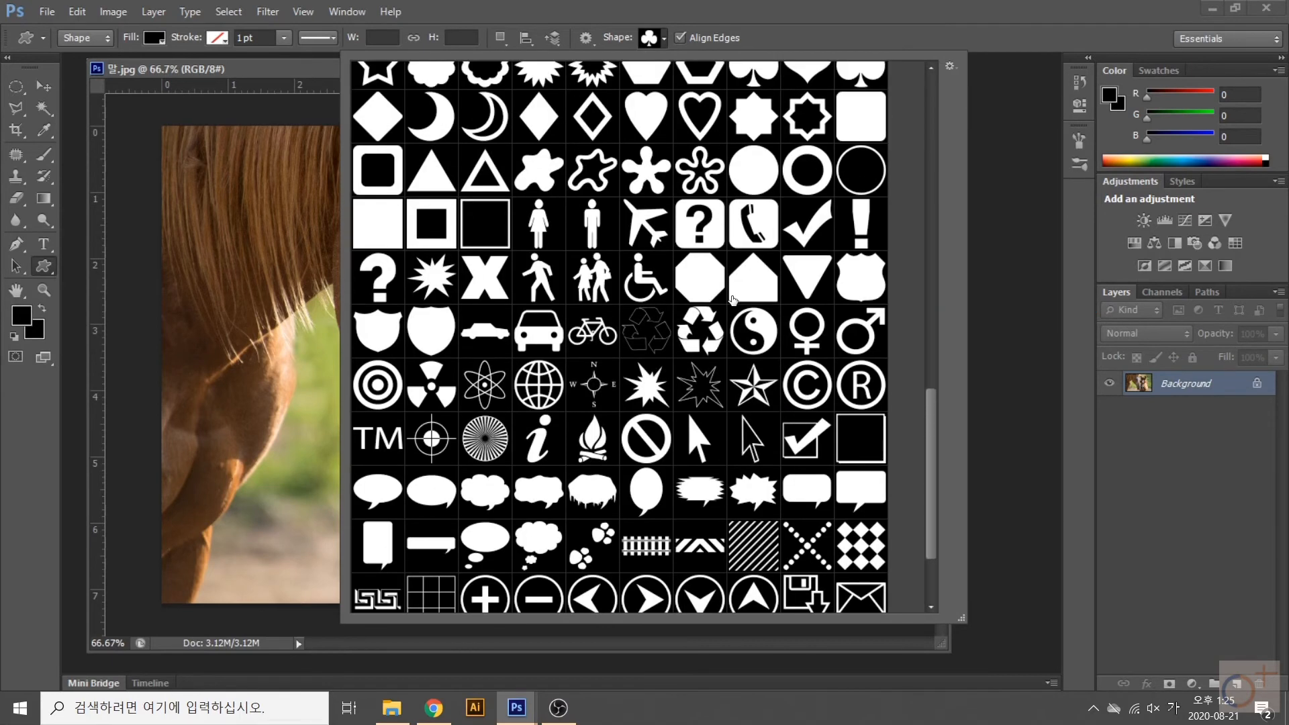
scroll(733, 300, "up", 5)
scroll(777, 264, "up", 2)
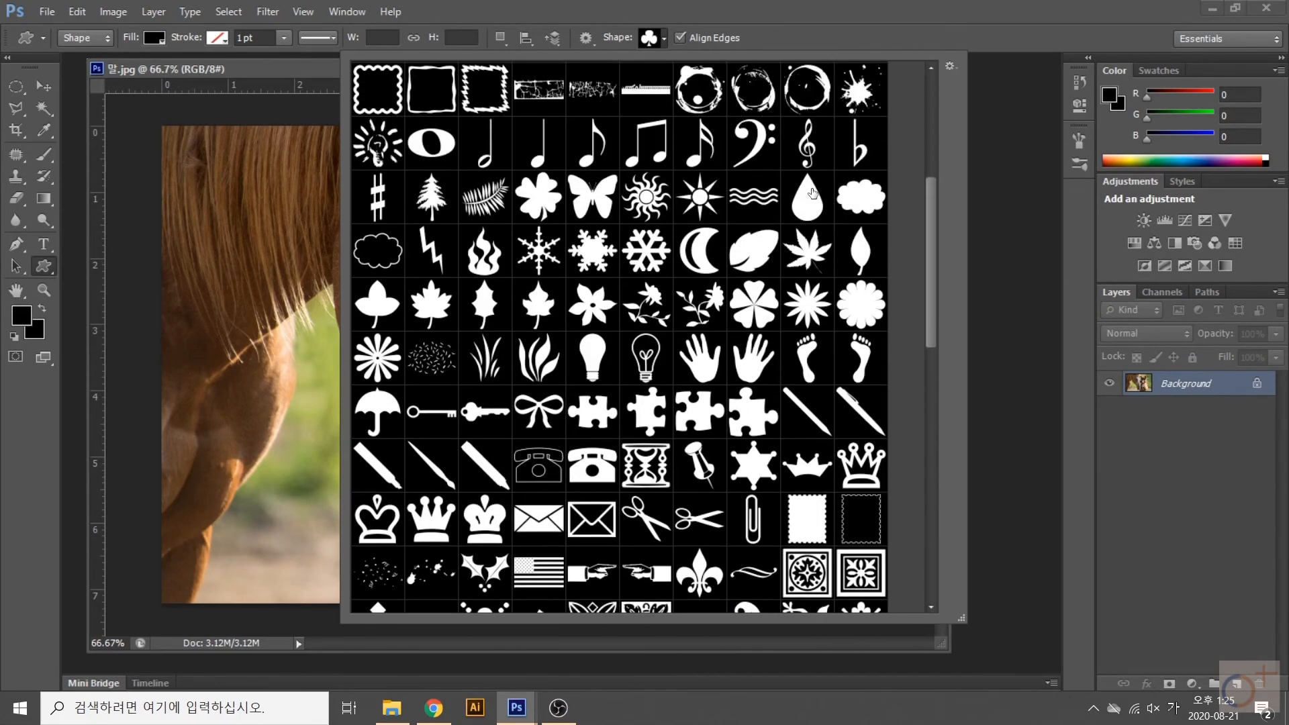
scroll(777, 176, "down", 7)
scroll(777, 176, "down", 3)
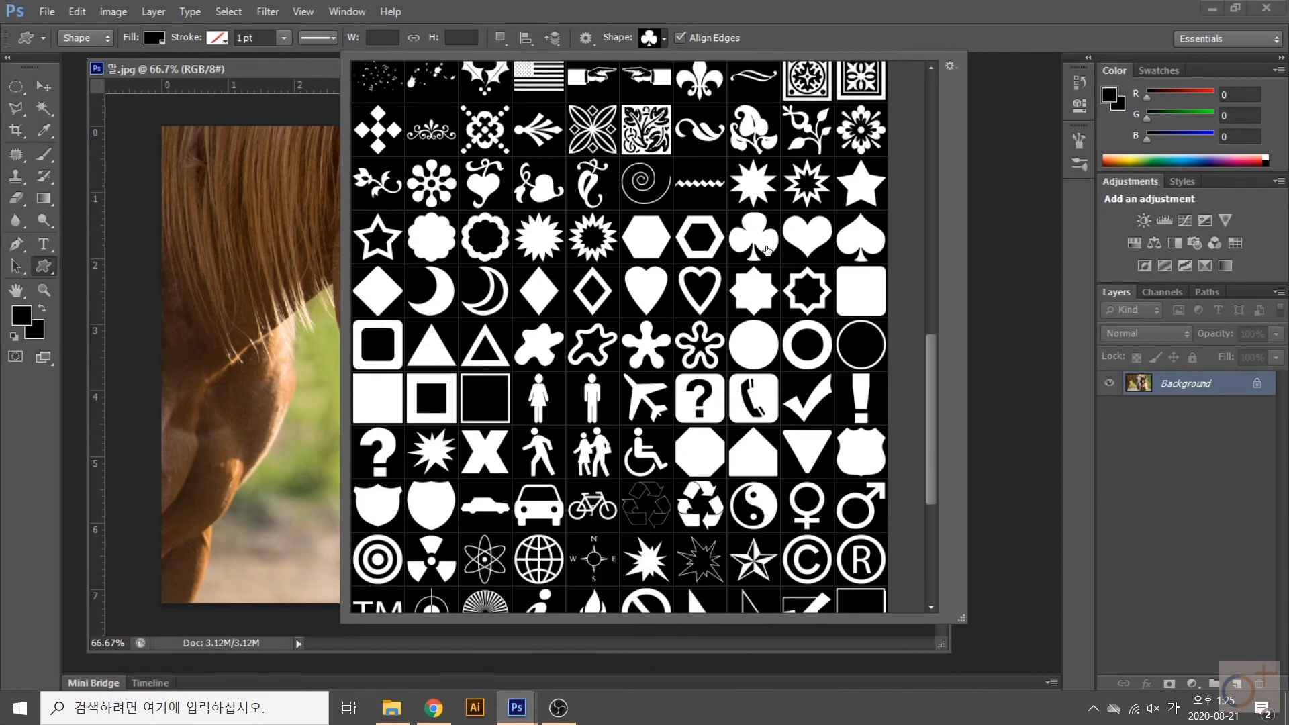
left_click(762, 247)
left_click(154, 39)
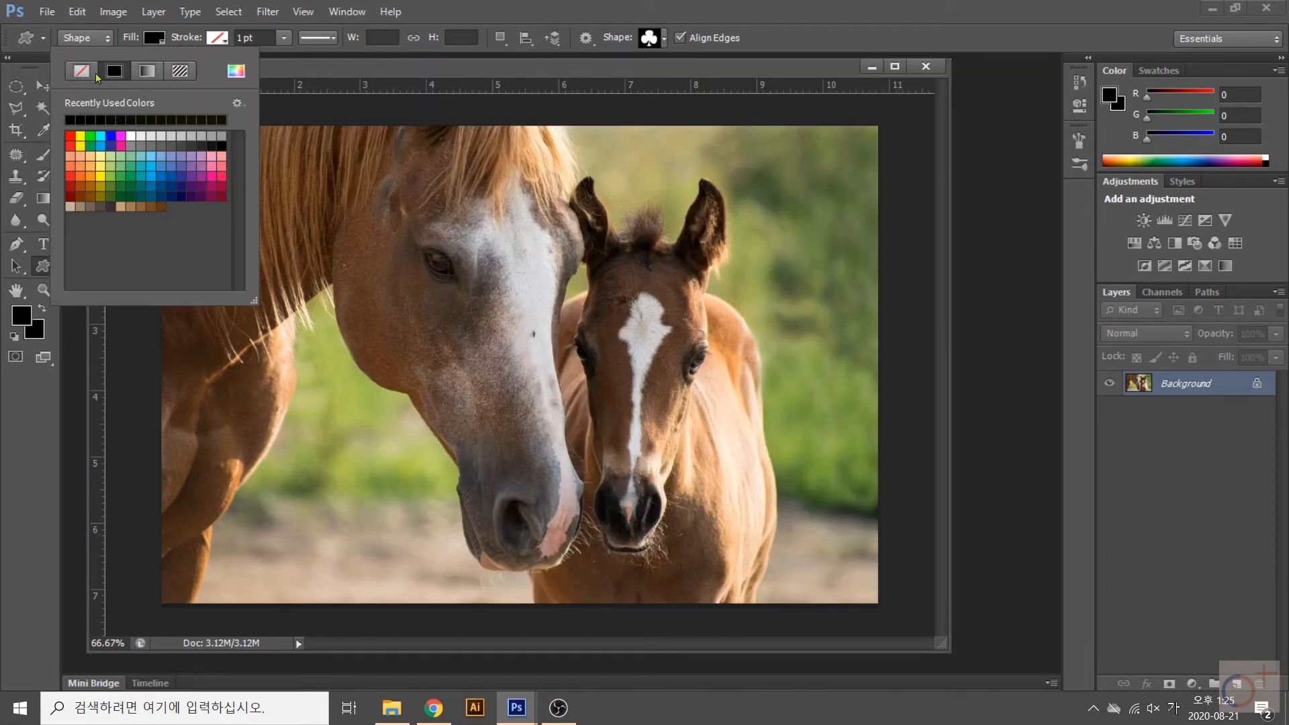
- With no stroke colour, drag a large black club across the horse photo
left_click(219, 38)
left_click(218, 39)
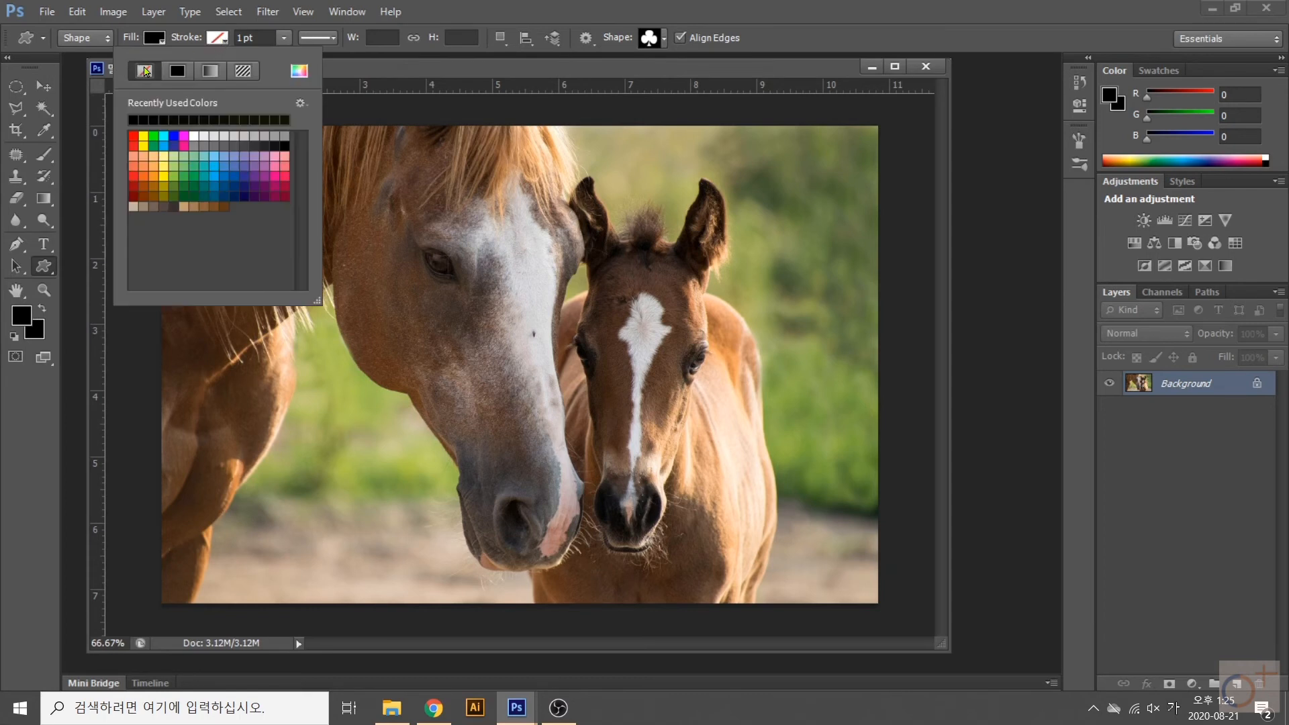
left_click(415, 255)
left_click(367, 168)
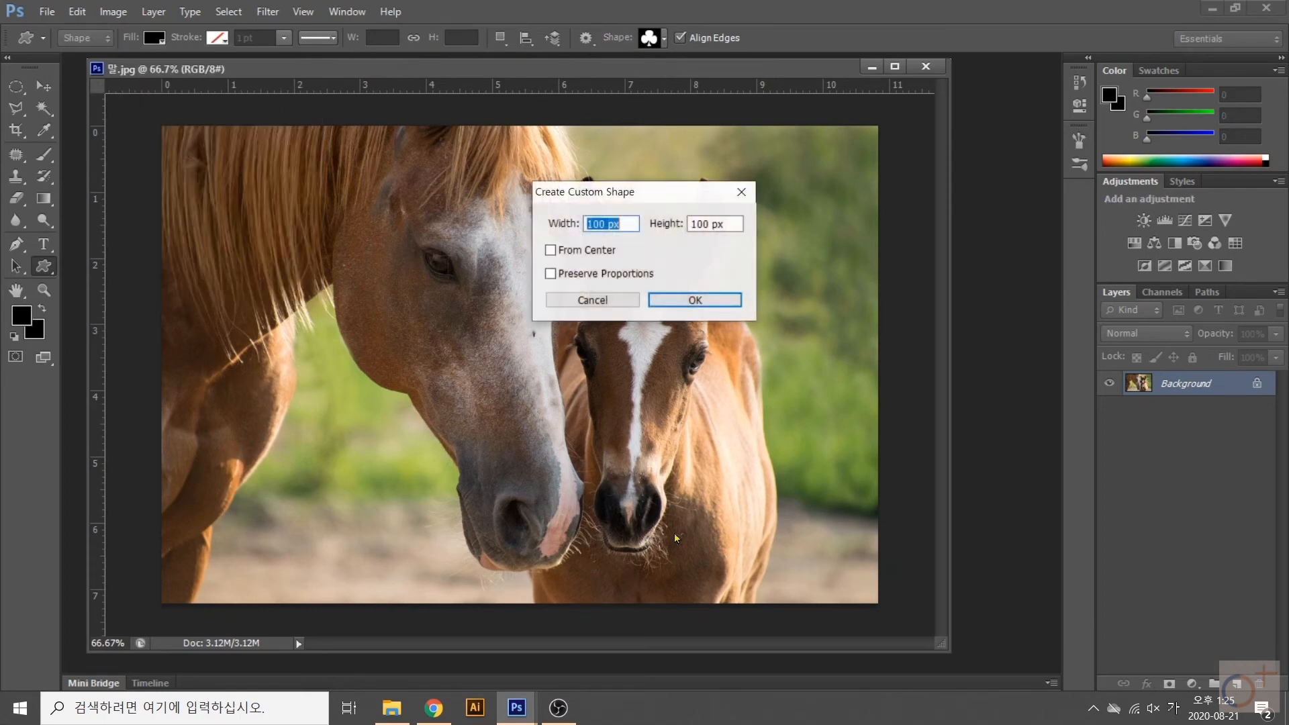
left_click(661, 295)
left_click_drag(339, 155, 754, 647)
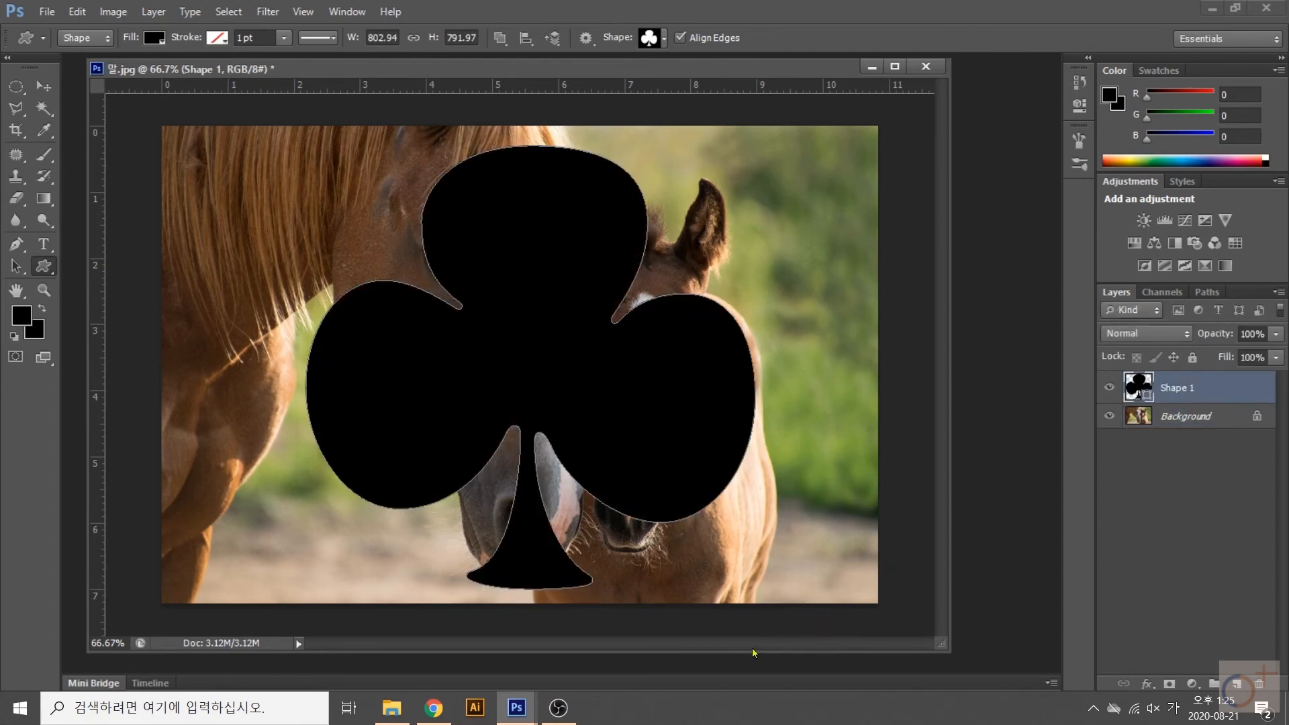
left_click(1185, 417)
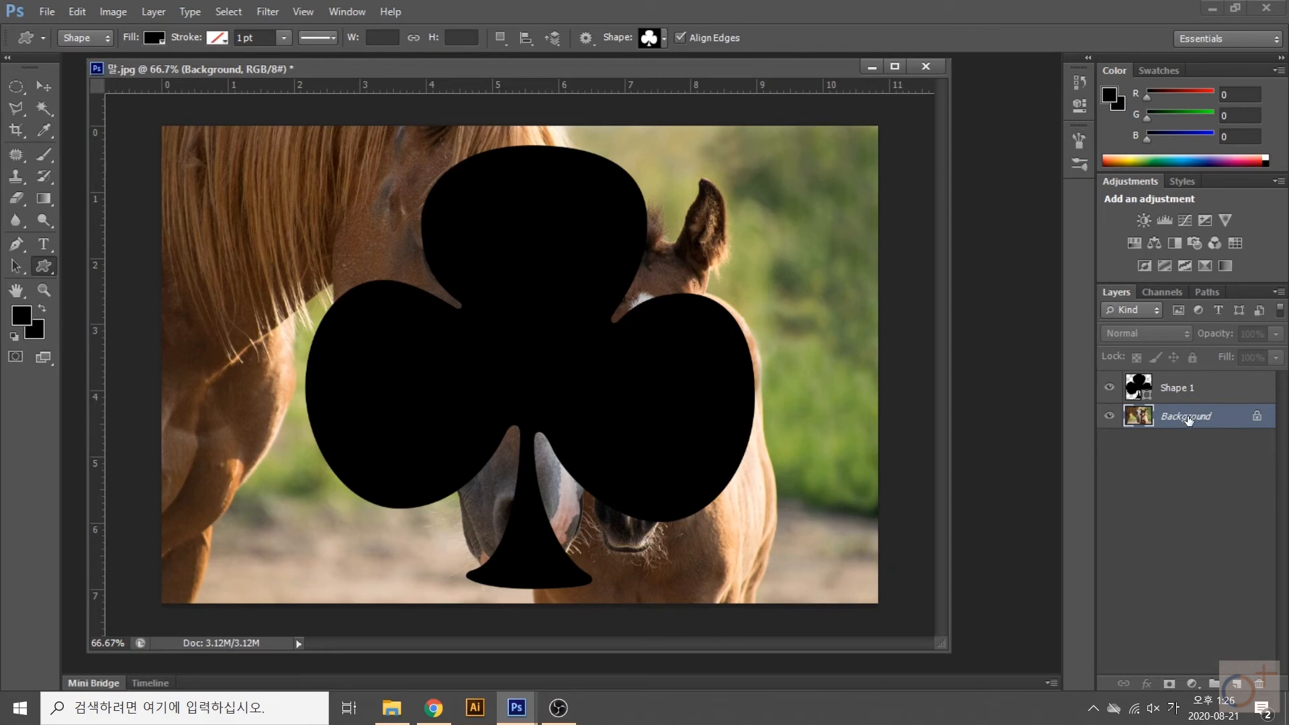
mouse_move(1186, 417)
left_mouse_down()
mouse_move(1205, 370)
mouse_move(1206, 415)
left_mouse_up()
- Convert Background to Layer 0, move it above Shape 1, and clip it to the club
double_click(1258, 422)
left_click(928, 283)
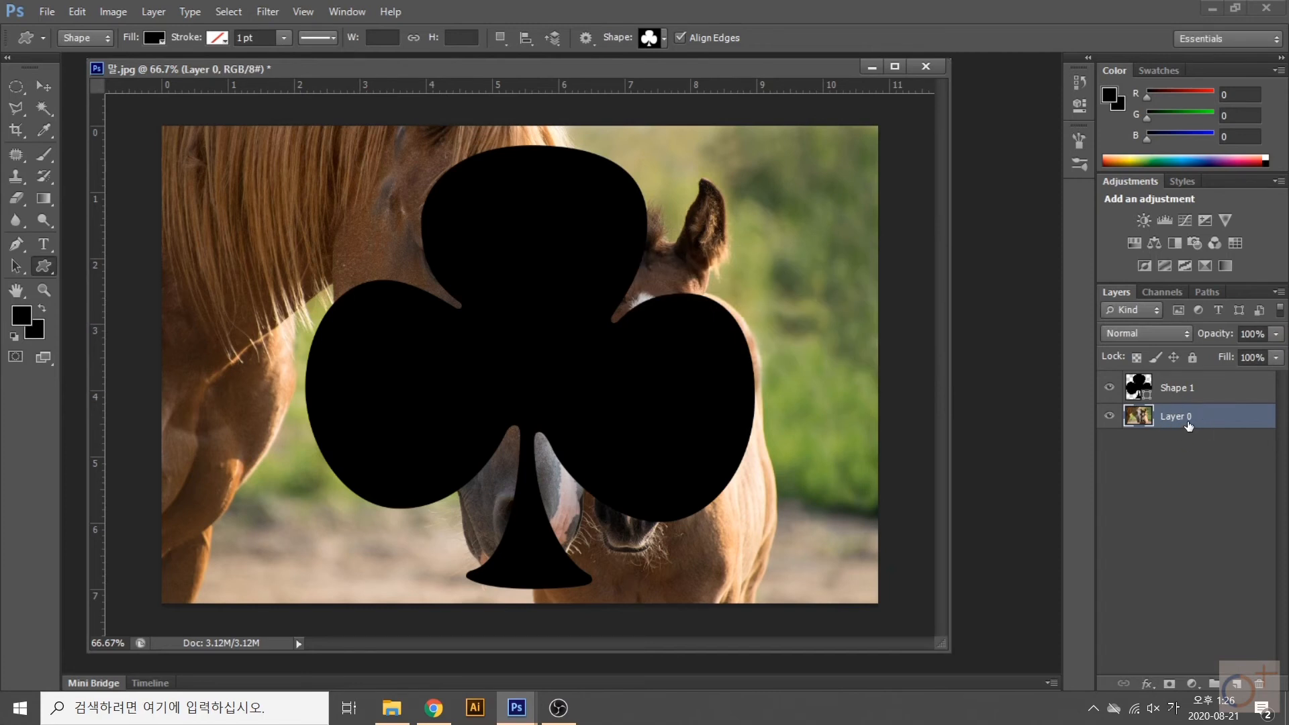
left_click_drag(1188, 424, 1189, 385)
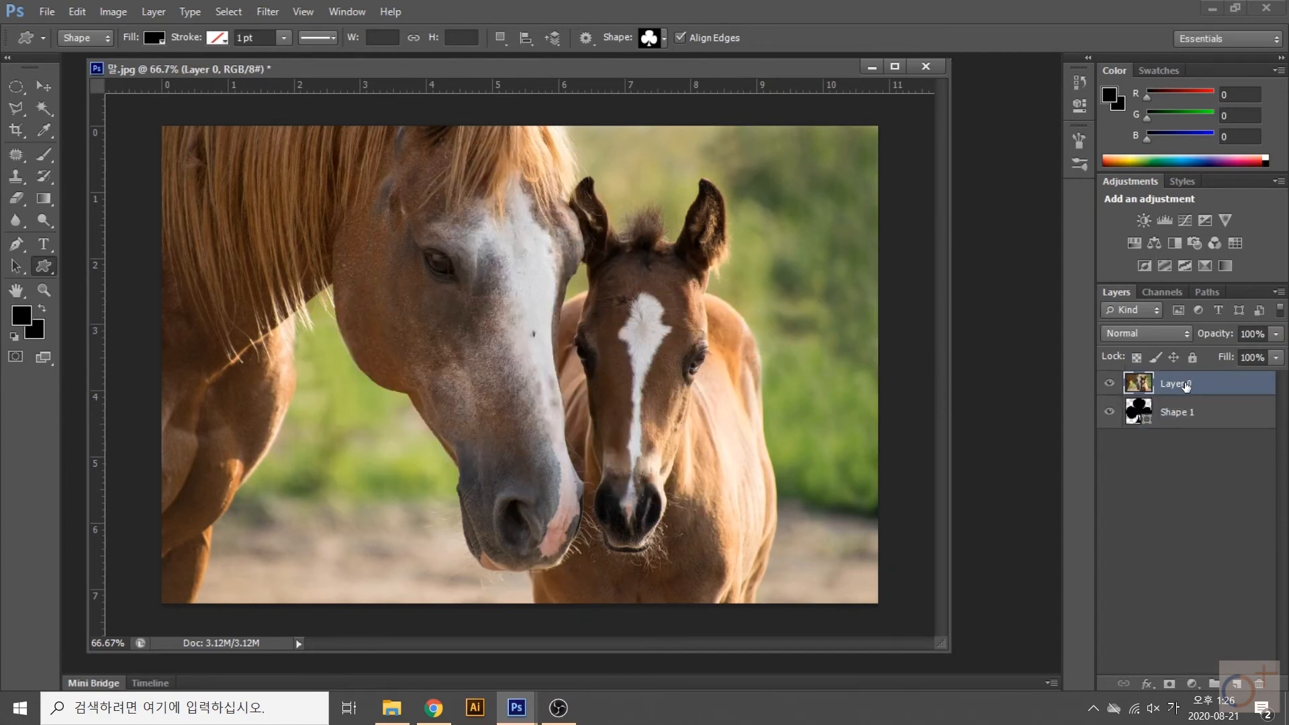
right_click(1176, 388)
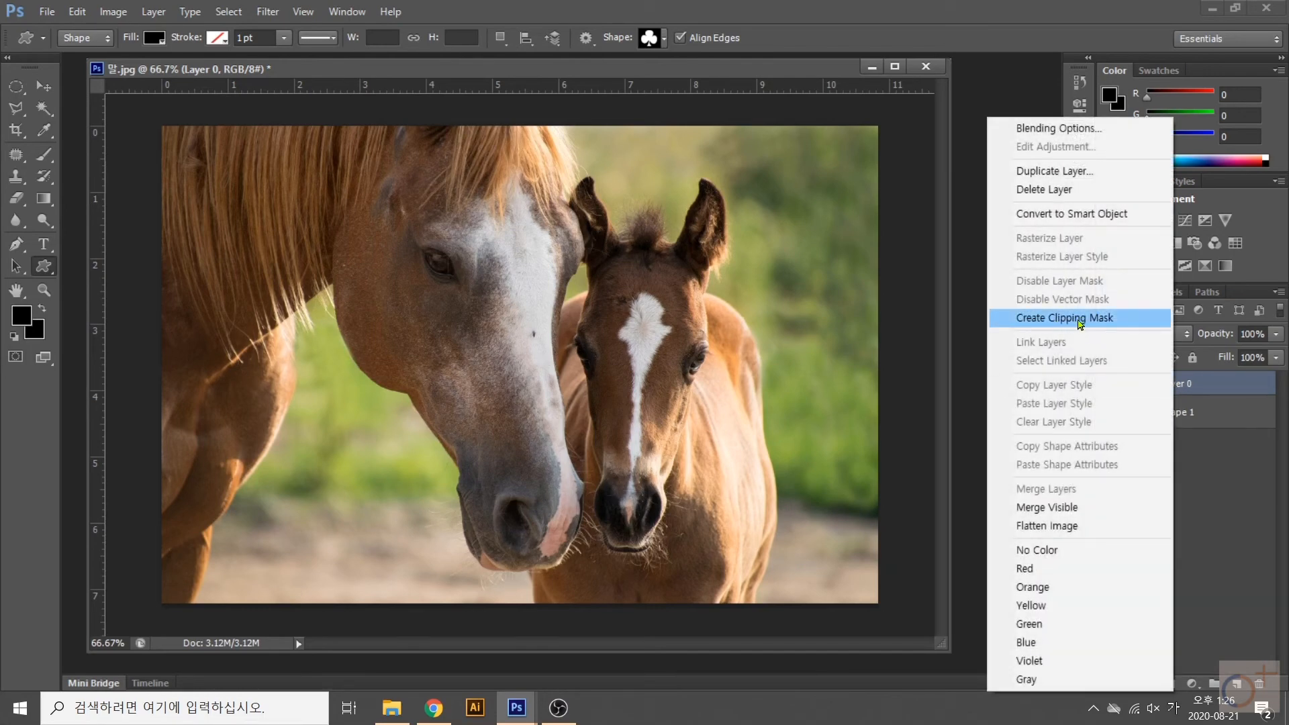
left_click(1091, 323)
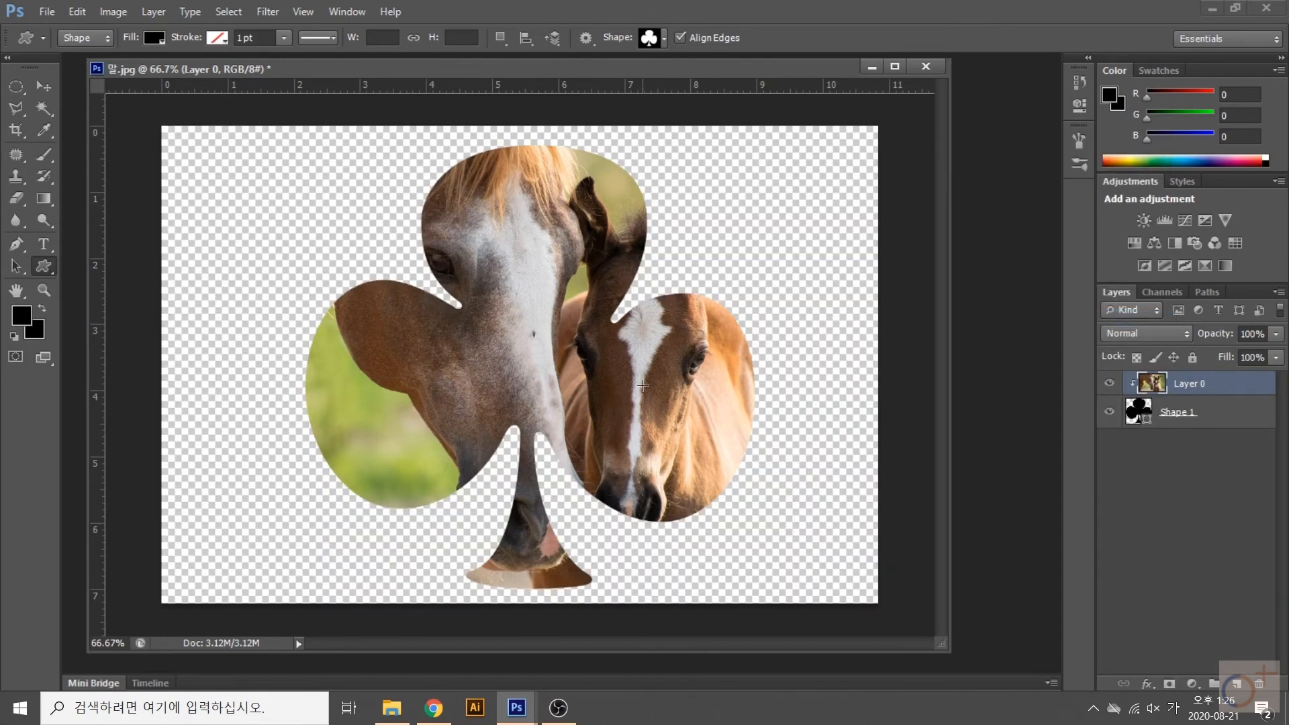
left_click(43, 86)
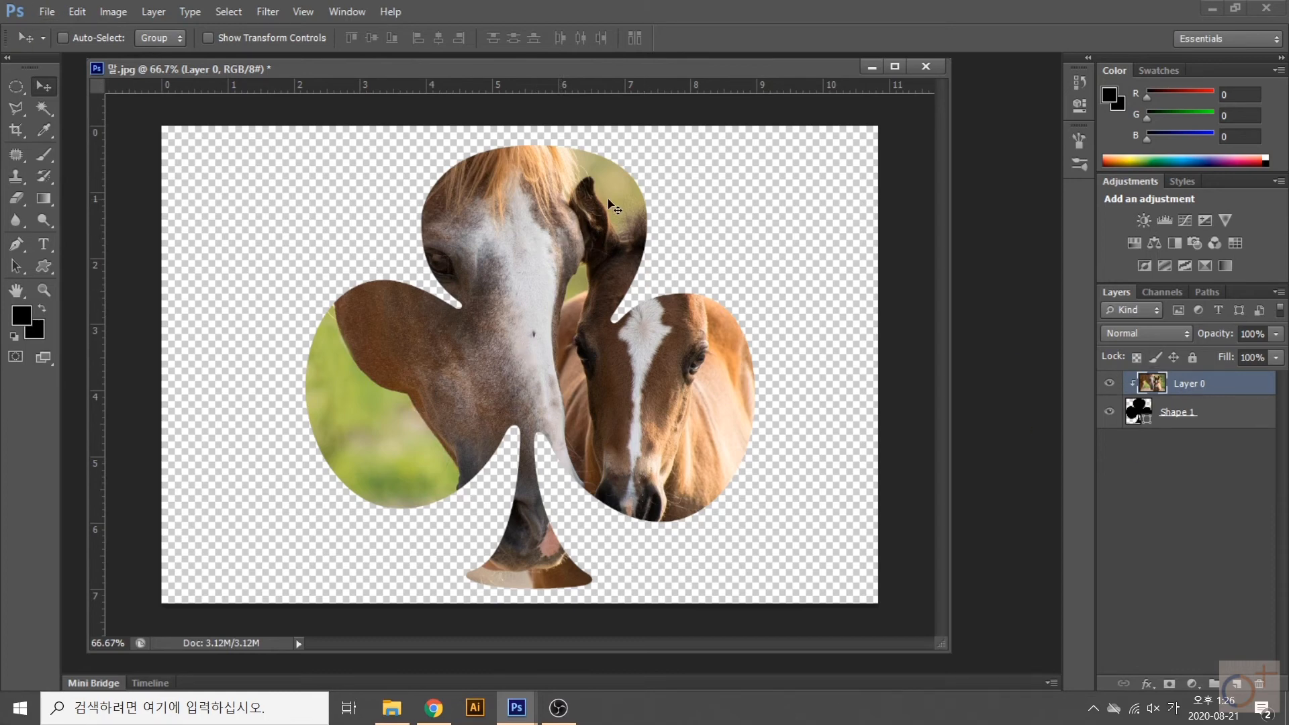
- Reposition the horse photo, move and slightly shrink the club shape, then add empty Layer 1
left_click_drag(608, 201, 591, 230)
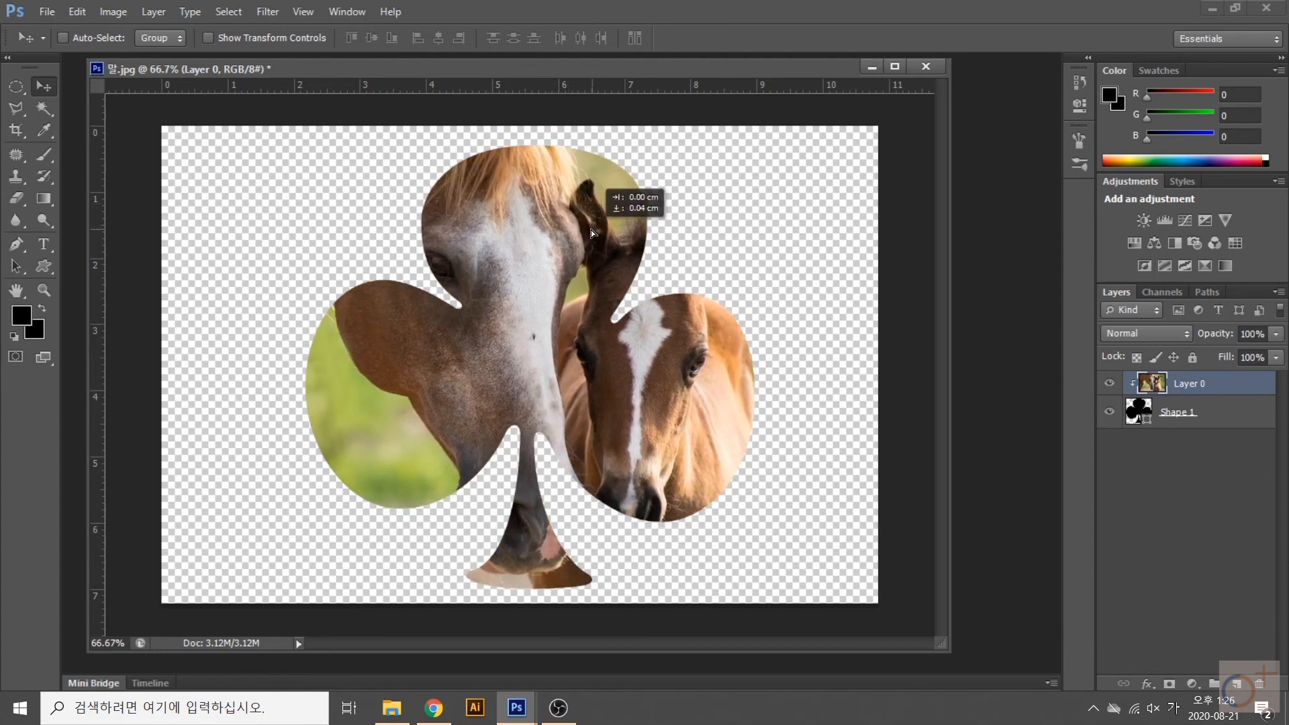
left_click(1216, 415)
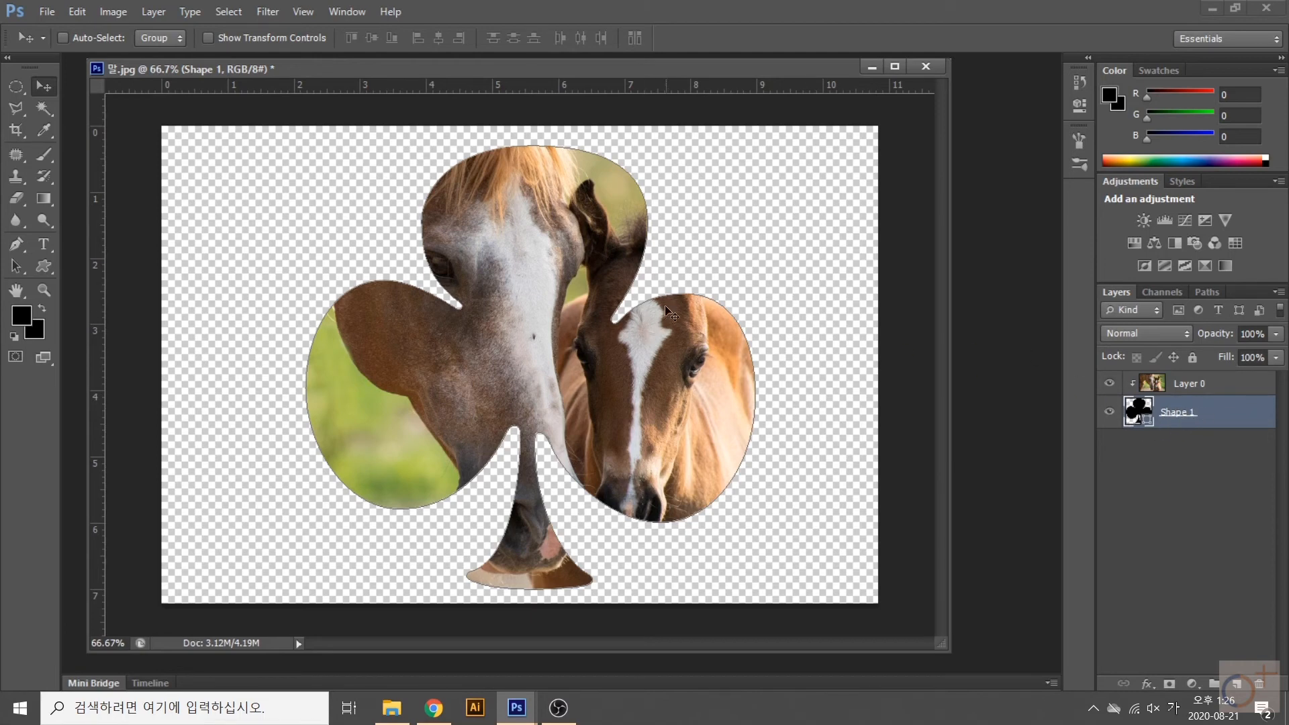
mouse_move(638, 284)
left_mouse_down()
mouse_move(605, 306)
mouse_move(627, 243)
mouse_move(704, 340)
mouse_move(541, 299)
mouse_move(679, 311)
mouse_move(658, 313)
mouse_move(658, 299)
left_mouse_up()
key("ctrl+t")
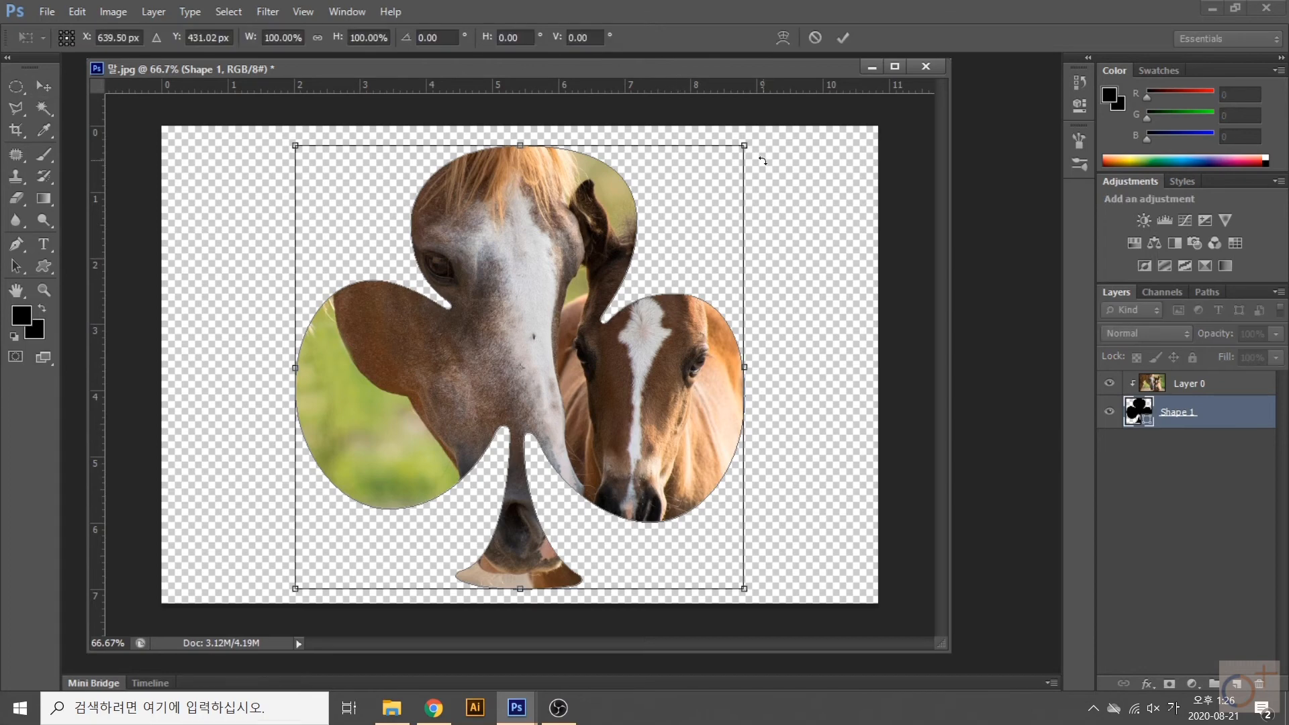
left_click_drag(748, 144, 726, 161)
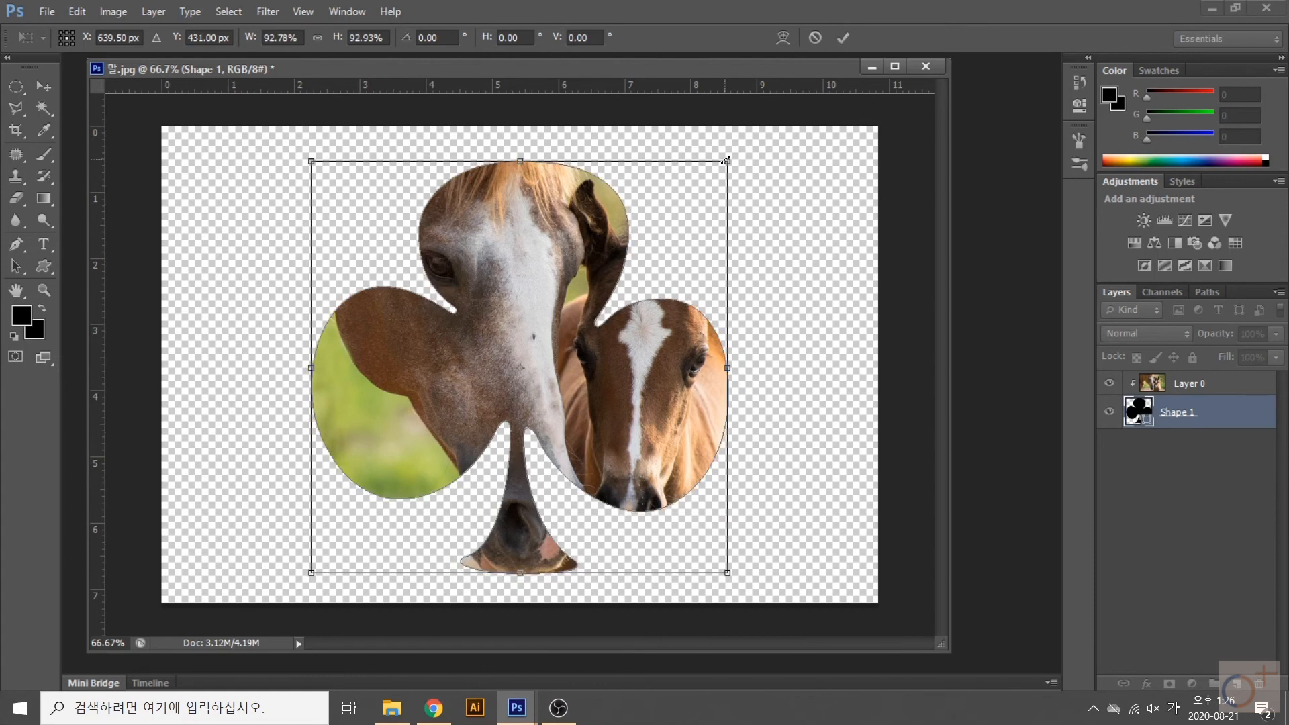
key("Return")
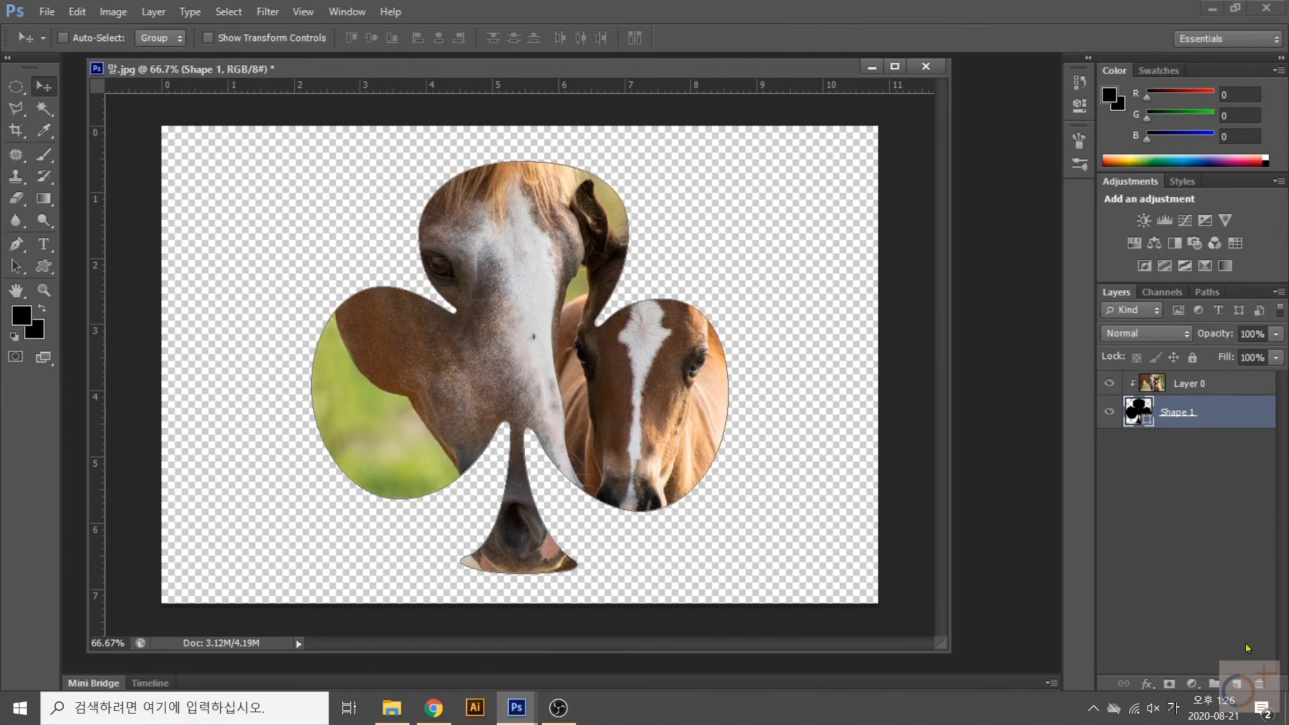
left_click(1236, 684)
- Move Layer 1 below Shape 1 and fill it with olive #778800 (R119 G136 B0)
left_click_drag(1179, 416, 1181, 451)
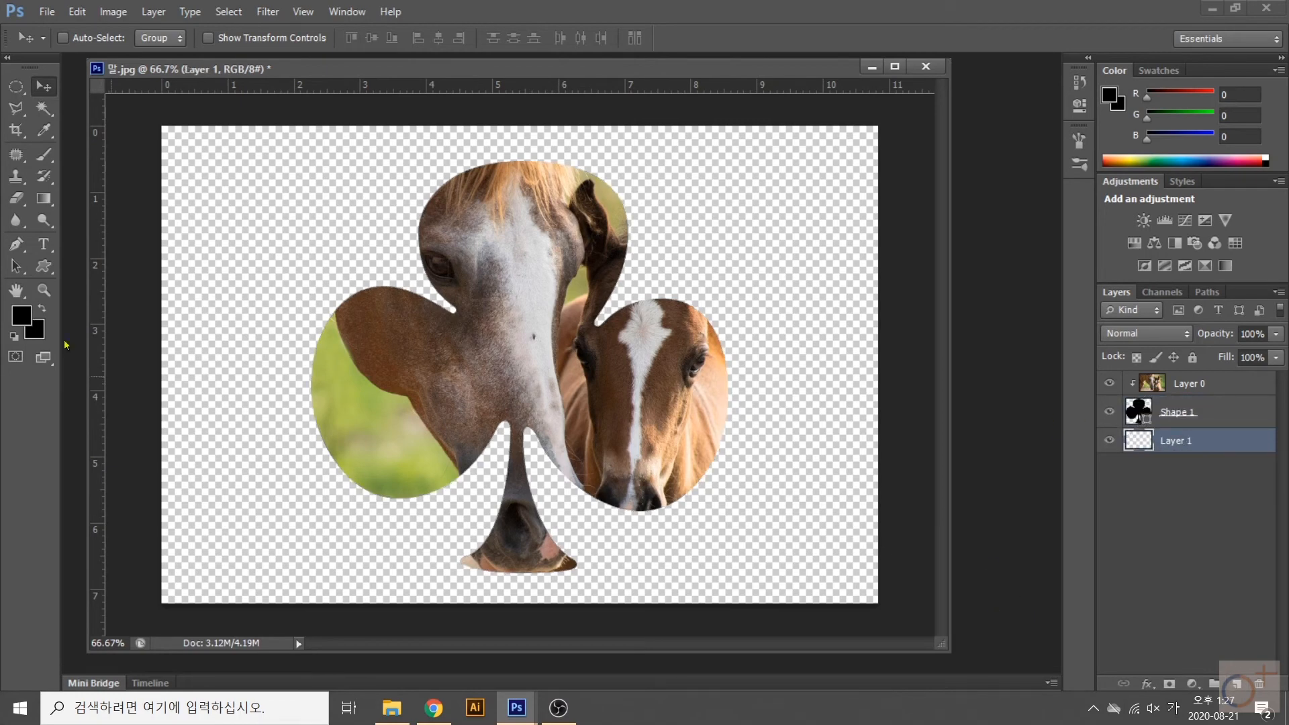
left_click(21, 314)
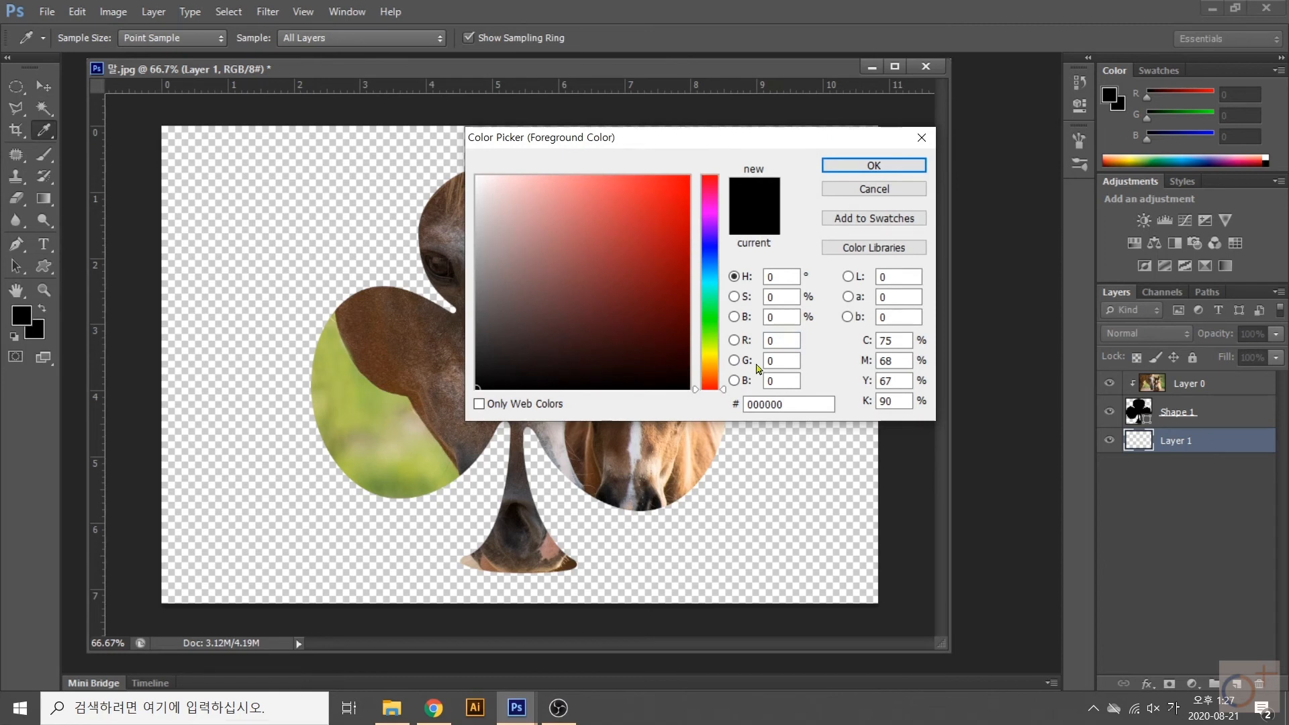
double_click(799, 404)
type("778800")
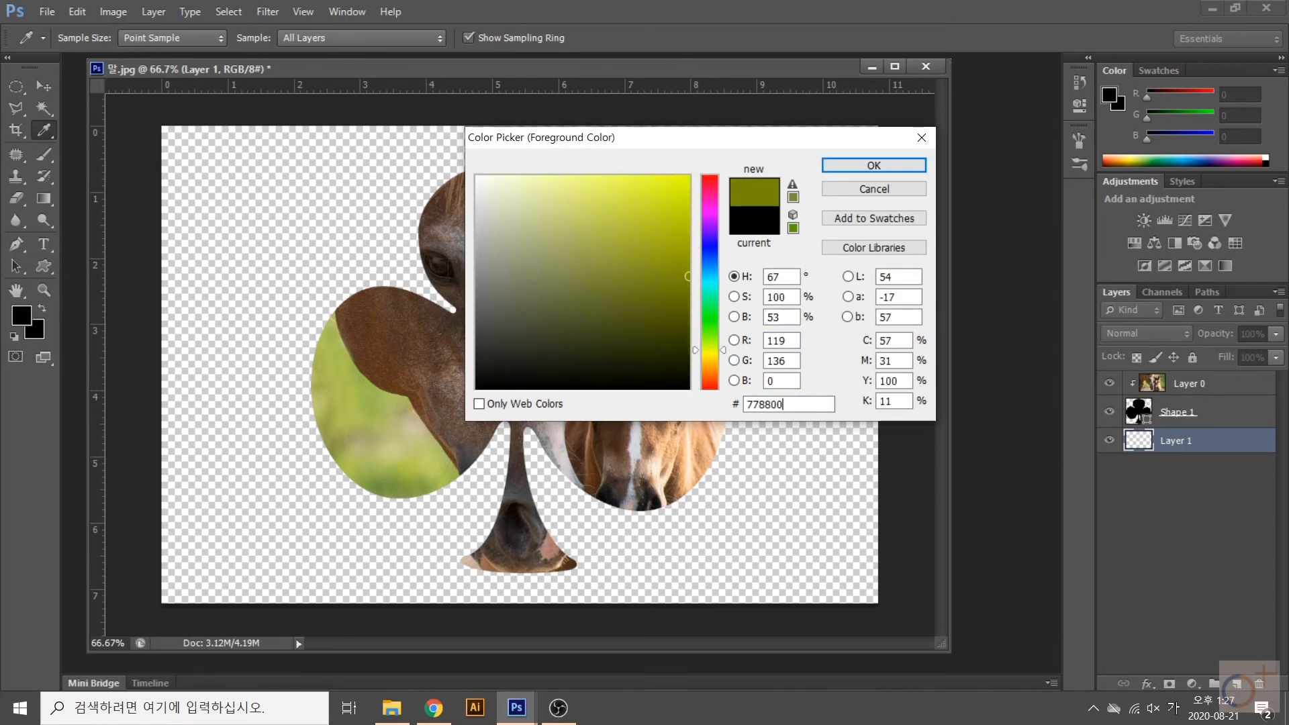
left_click(874, 166)
key("v")
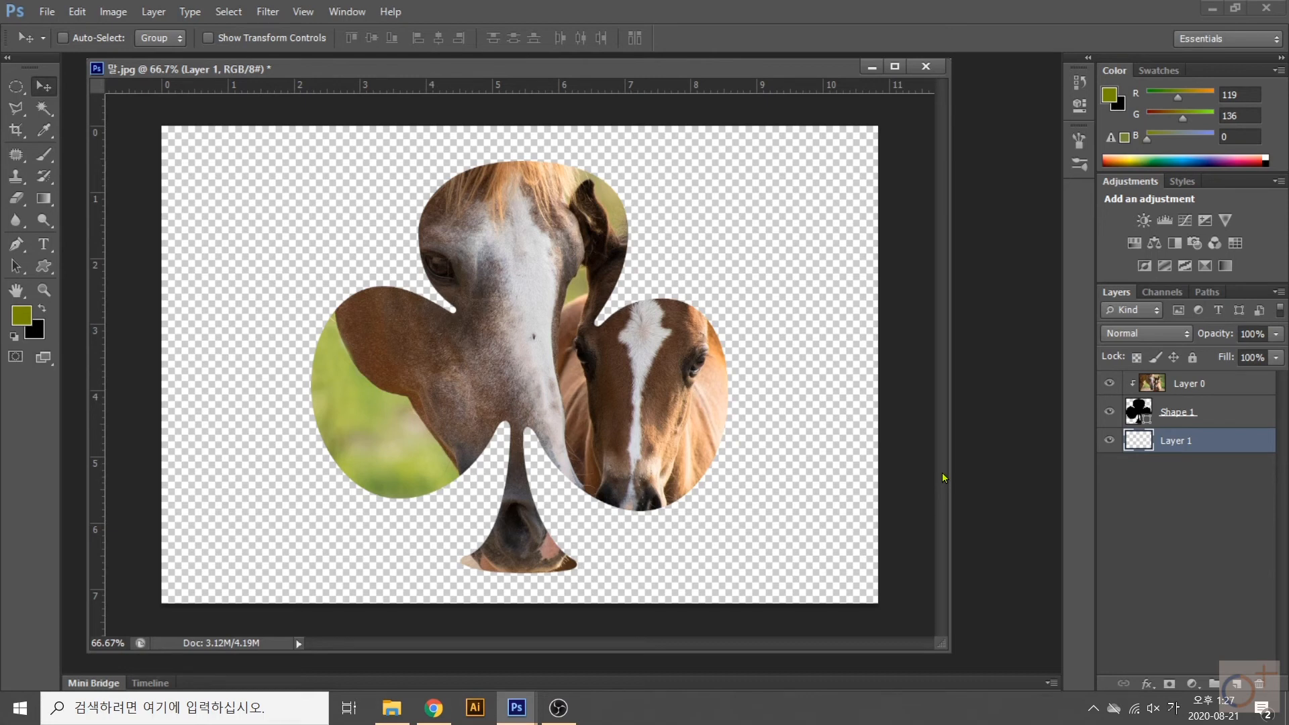
key("alt+BackSpace")
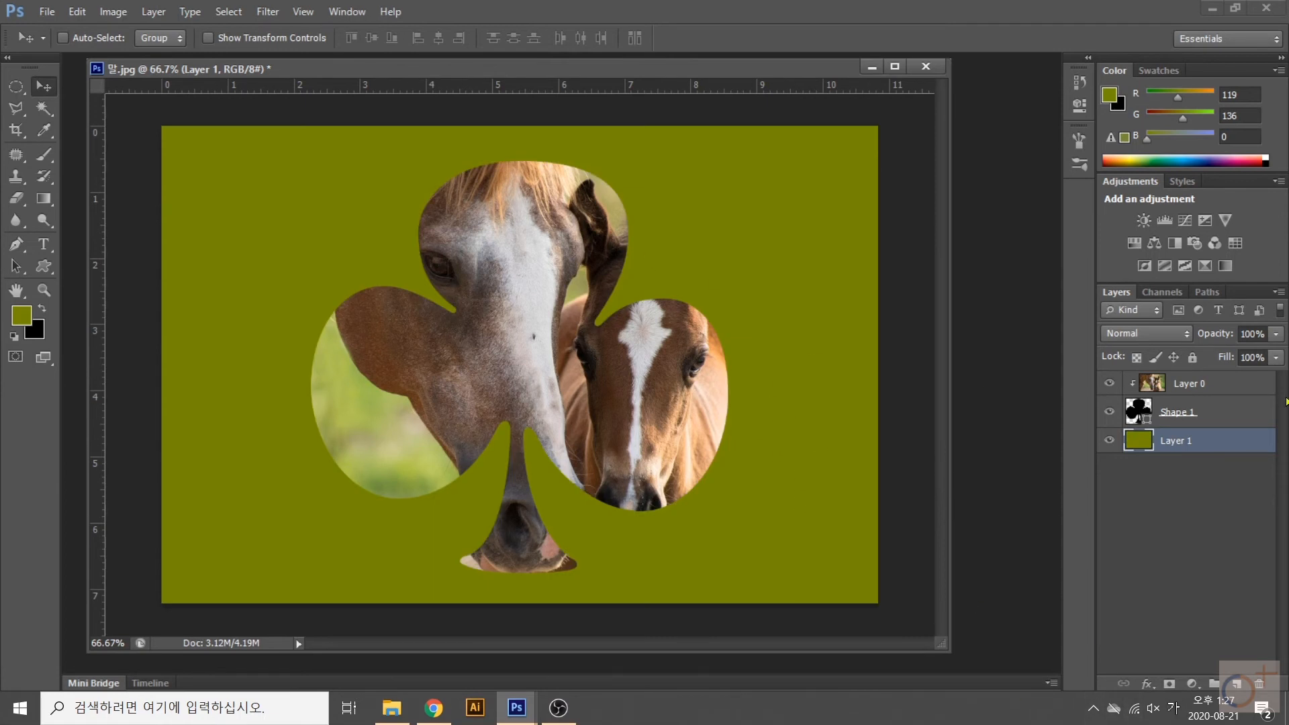
left_click(1223, 423)
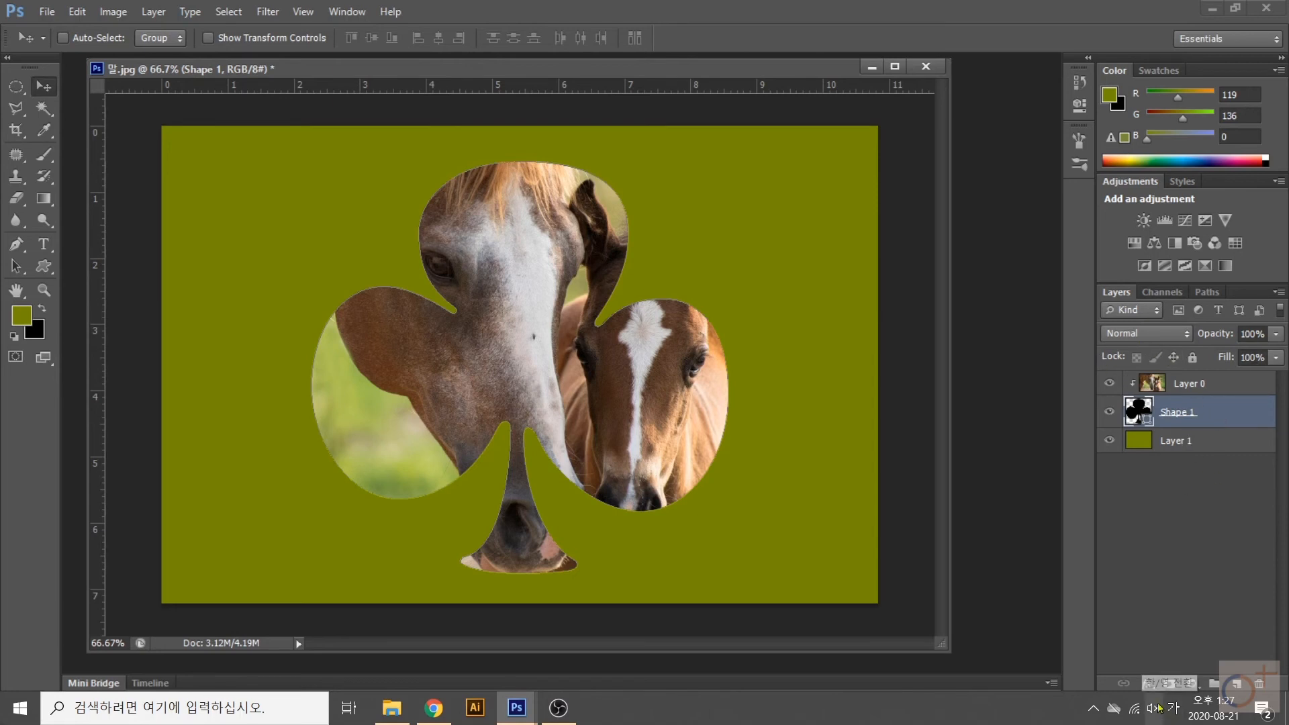
- Add a Stroke effect to Shape 1 with size 10 px positioned Outside
left_click(1147, 685)
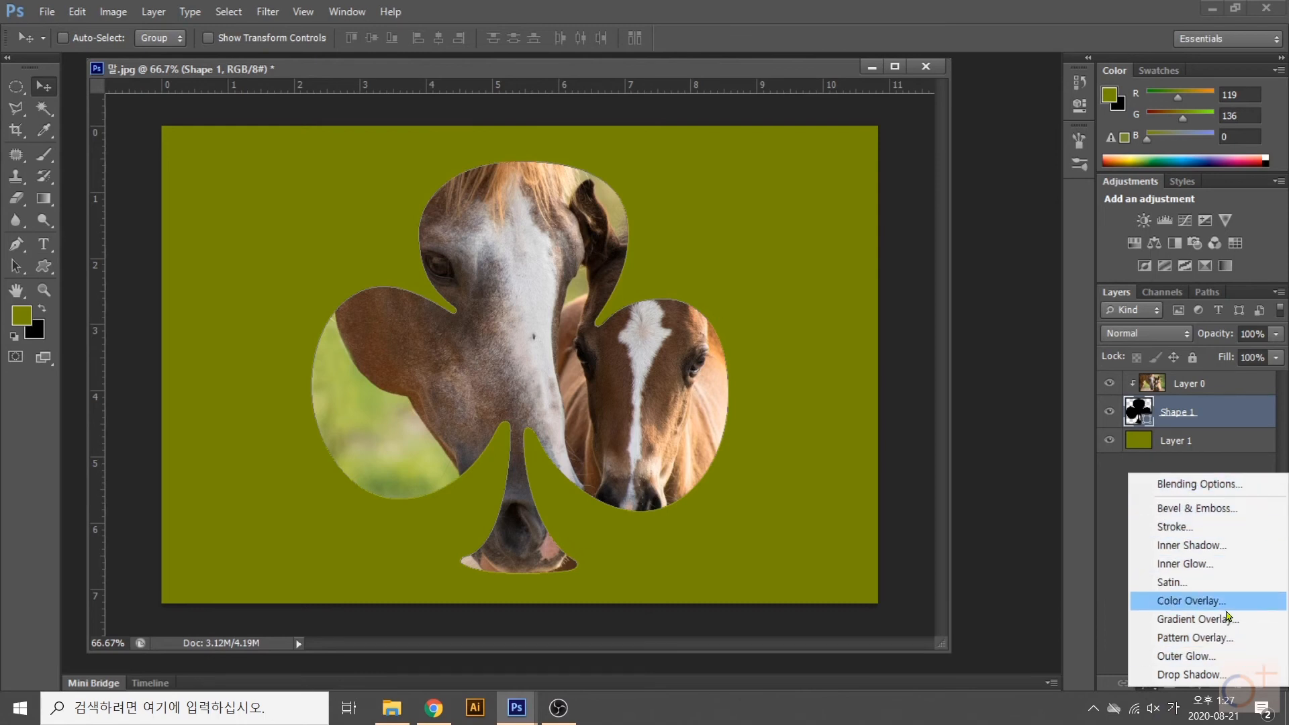
left_click(1184, 531)
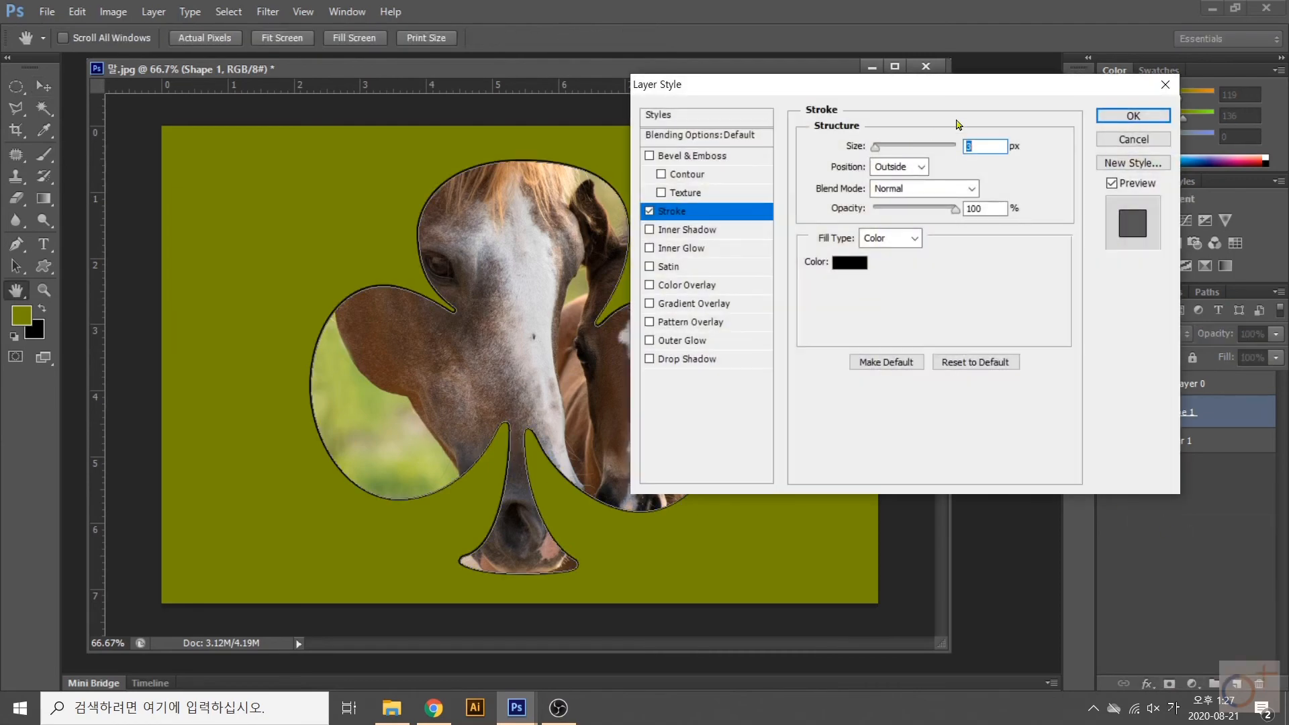
left_click_drag(964, 92, 984, 118)
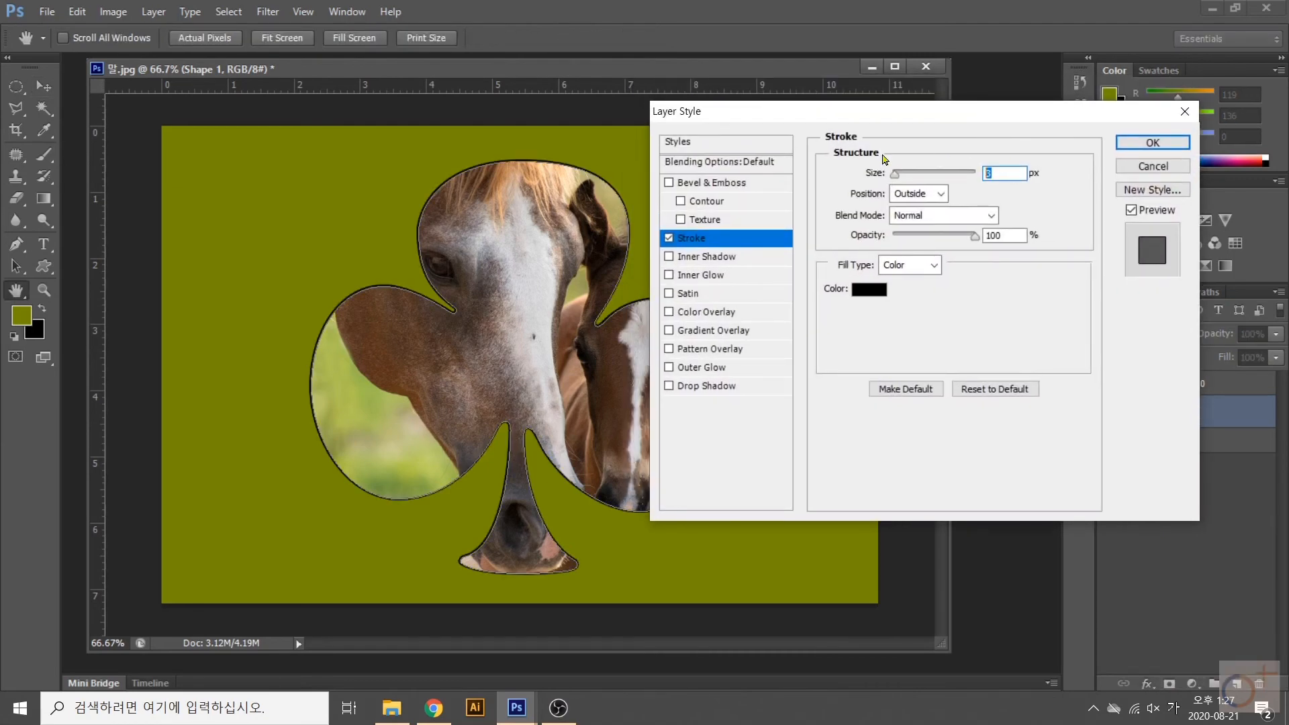
type("10")
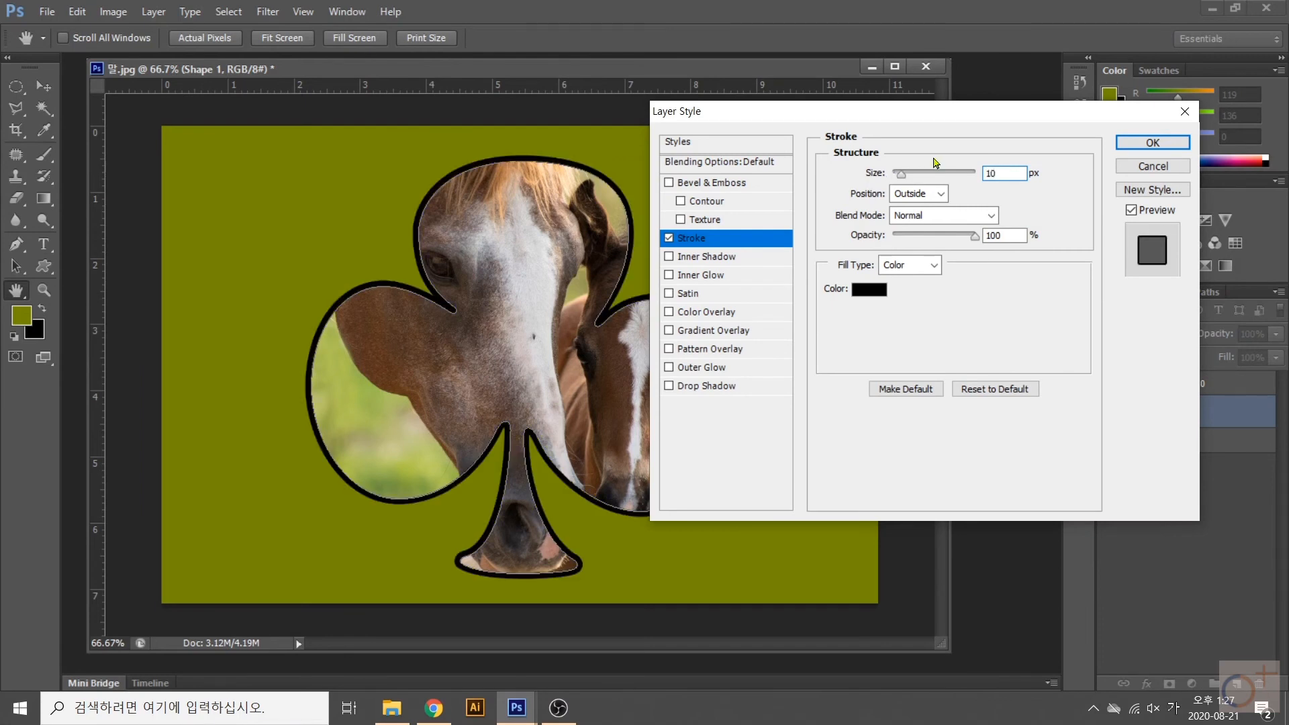
left_click(937, 195)
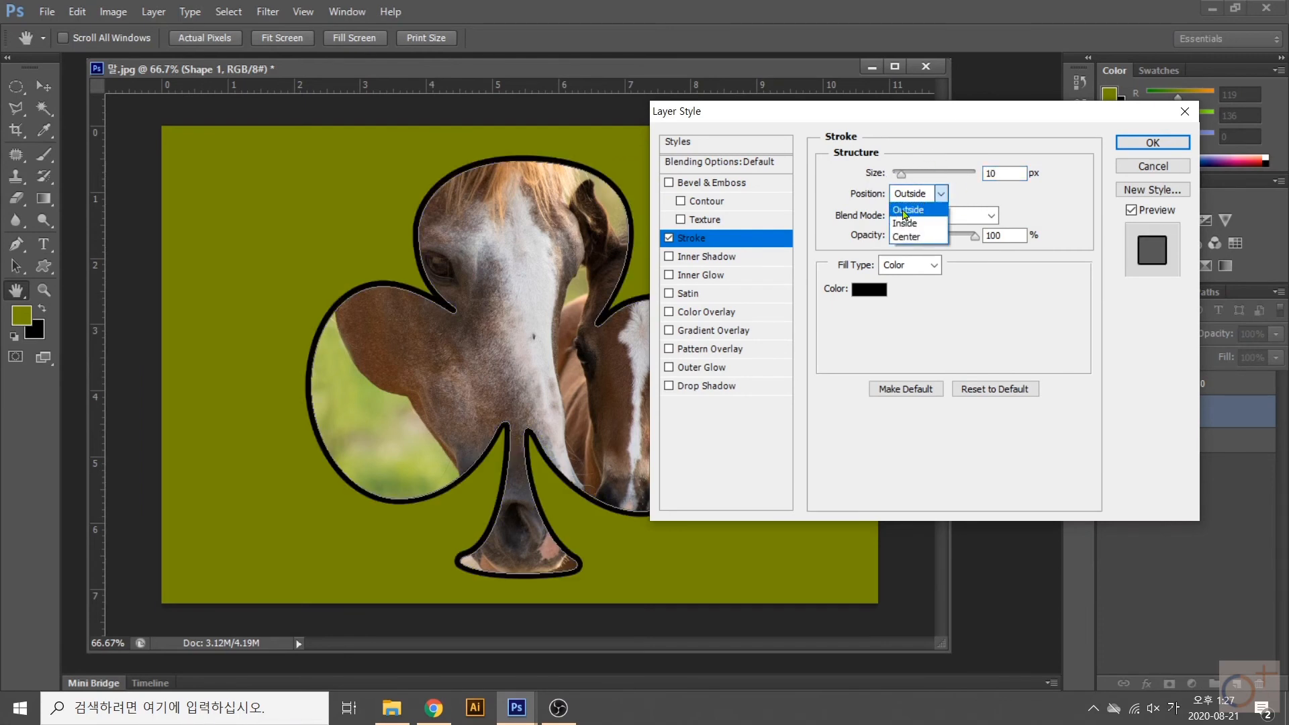
left_click(958, 202)
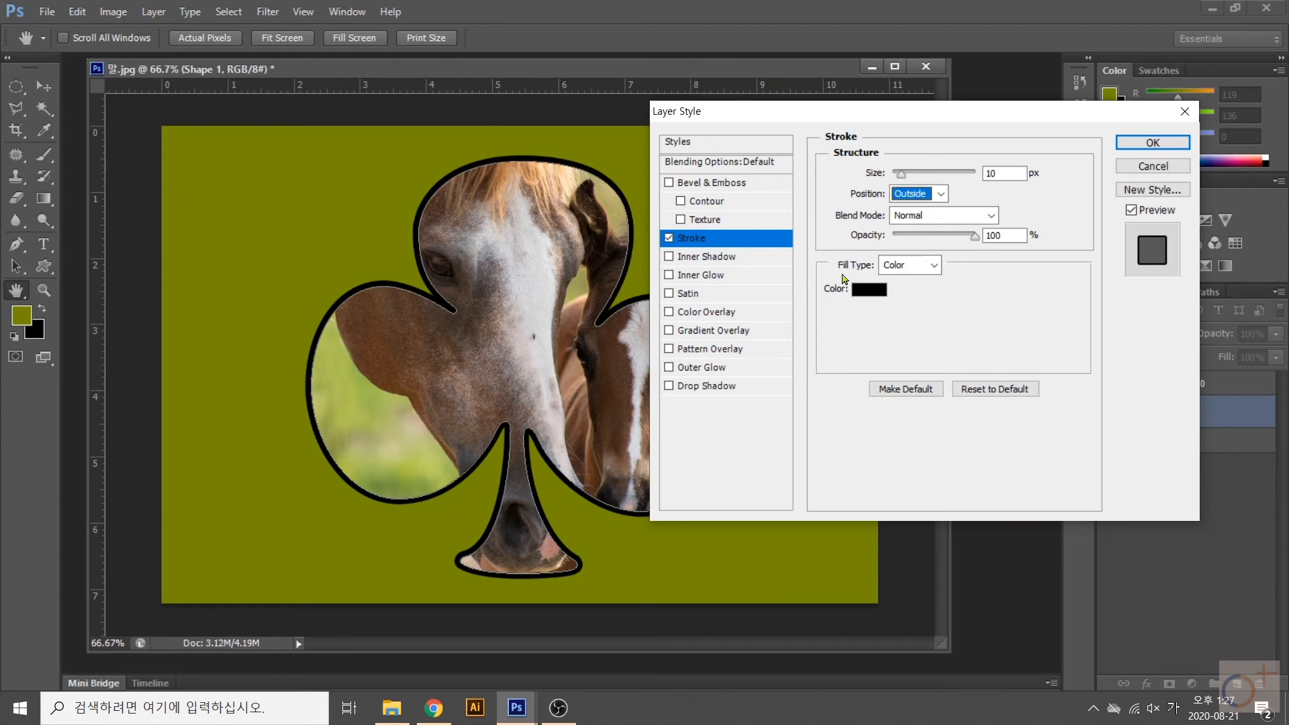
- Set the stroke's fill type to Gradient using the rainbow Spectrum preset and apply it
left_click(895, 268)
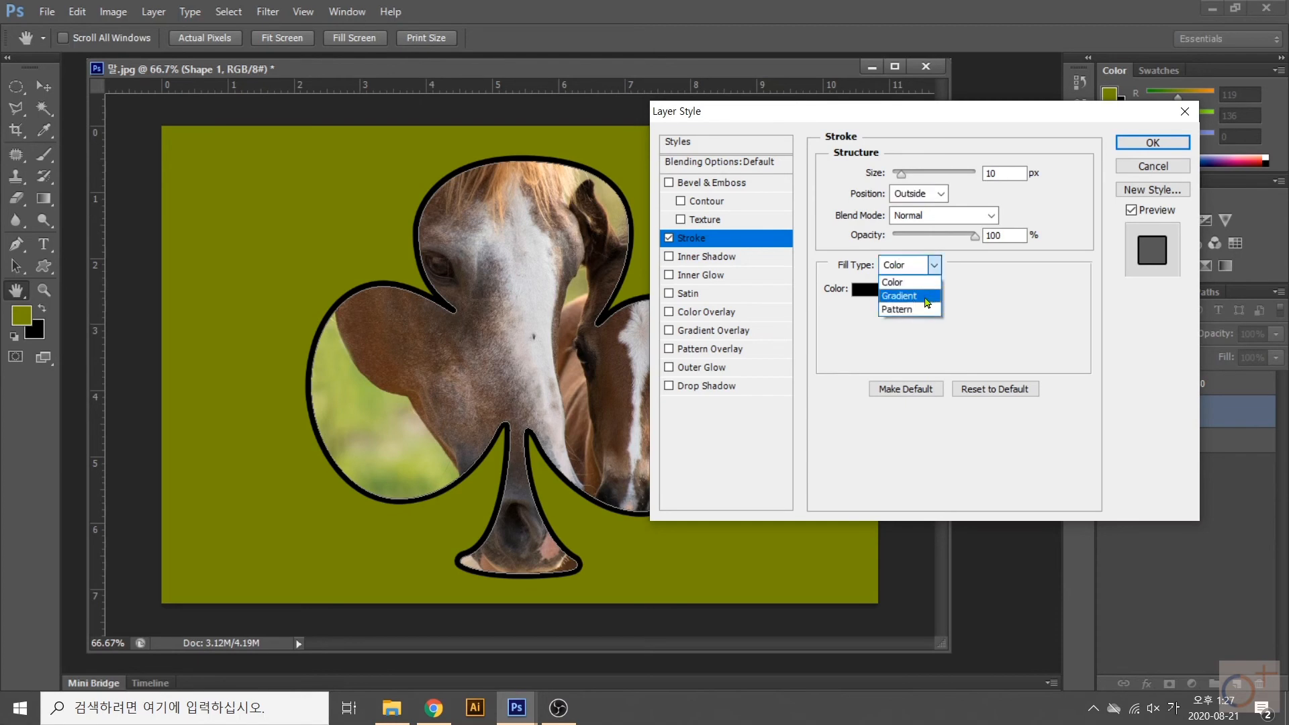
left_click(900, 296)
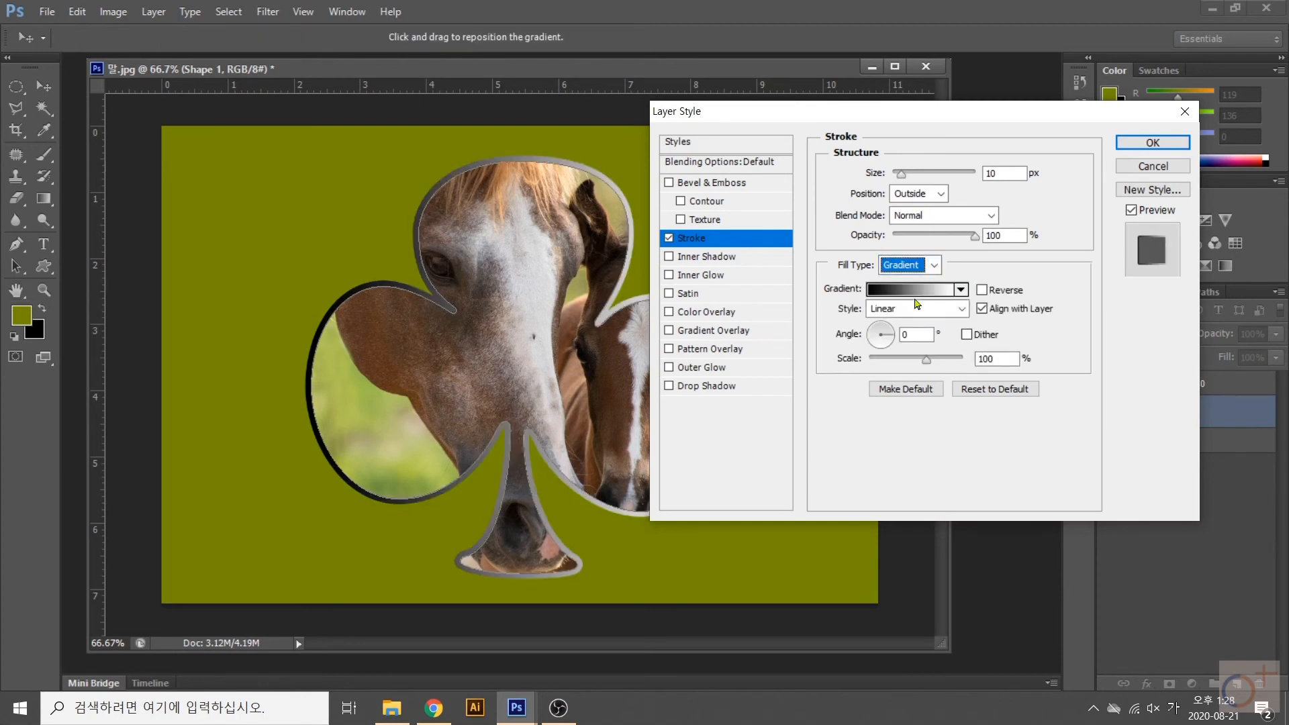
left_click(881, 295)
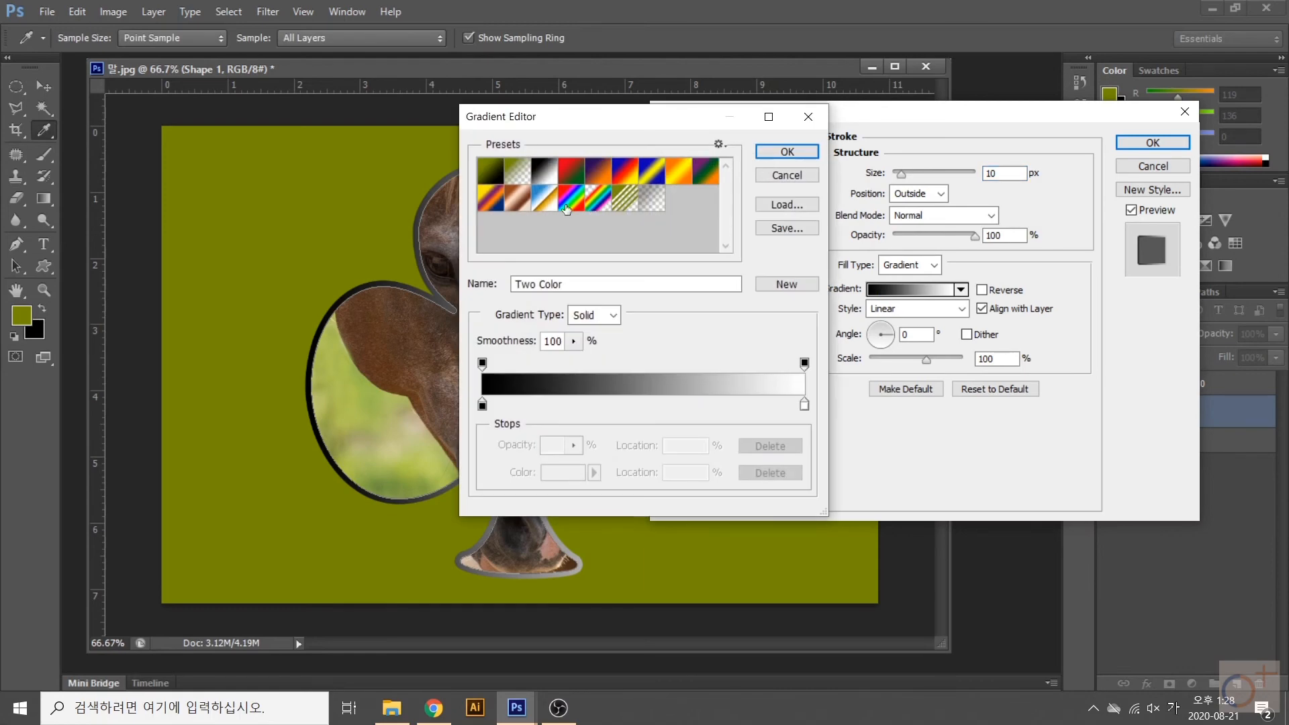
left_click(571, 209)
left_click(787, 151)
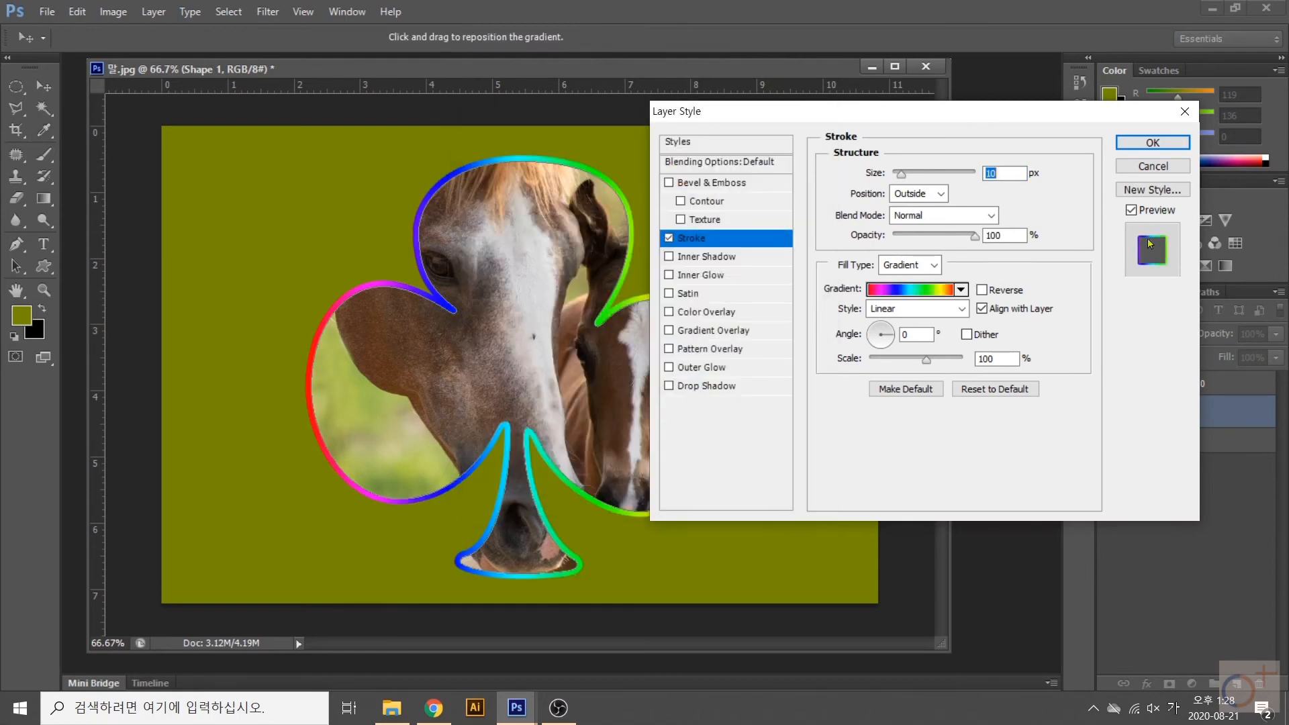
left_click(1154, 144)
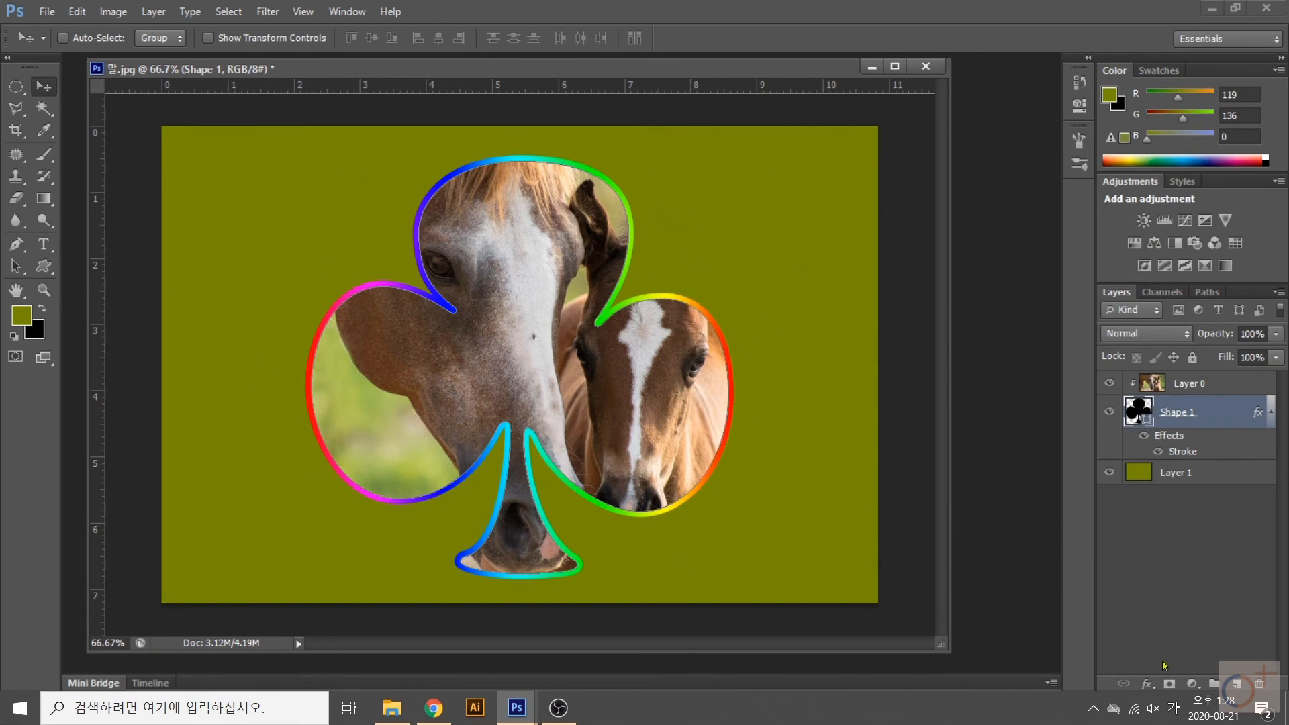
- Give Shape 1 a Multiply Drop Shadow with 21 px distance and 32 px size
left_click(1147, 685)
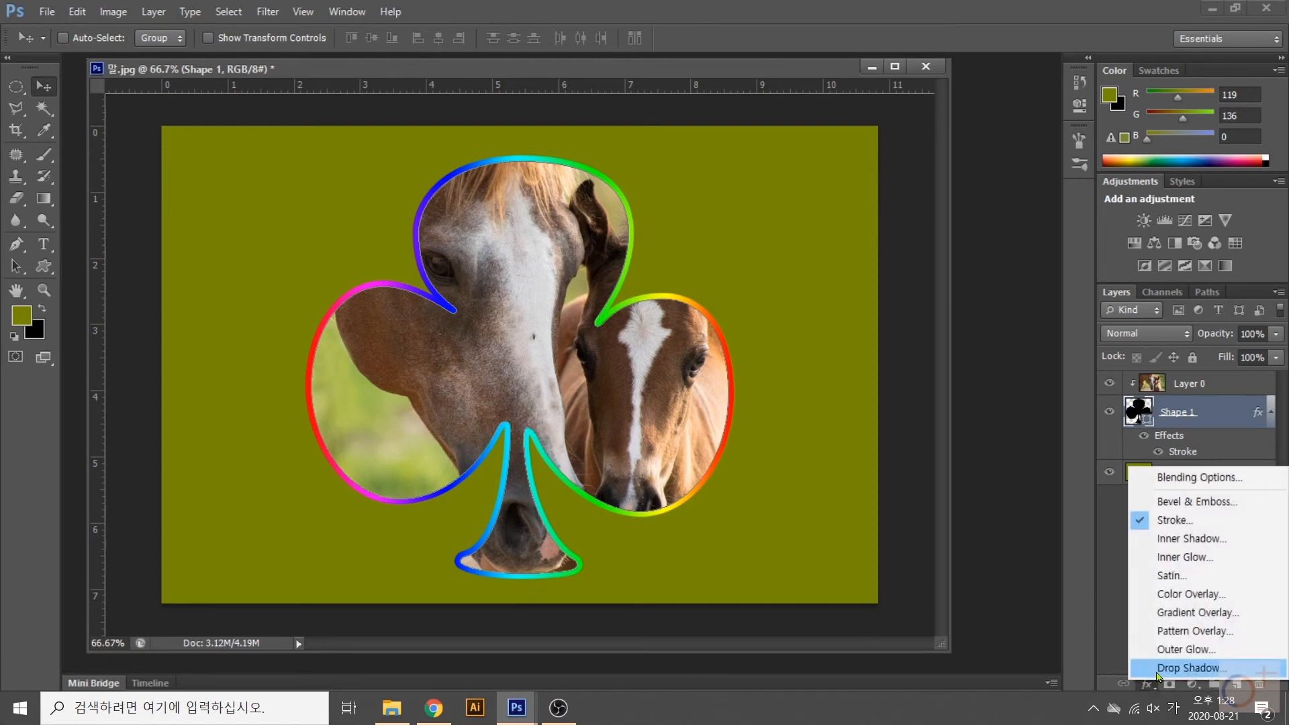
left_click(1157, 668)
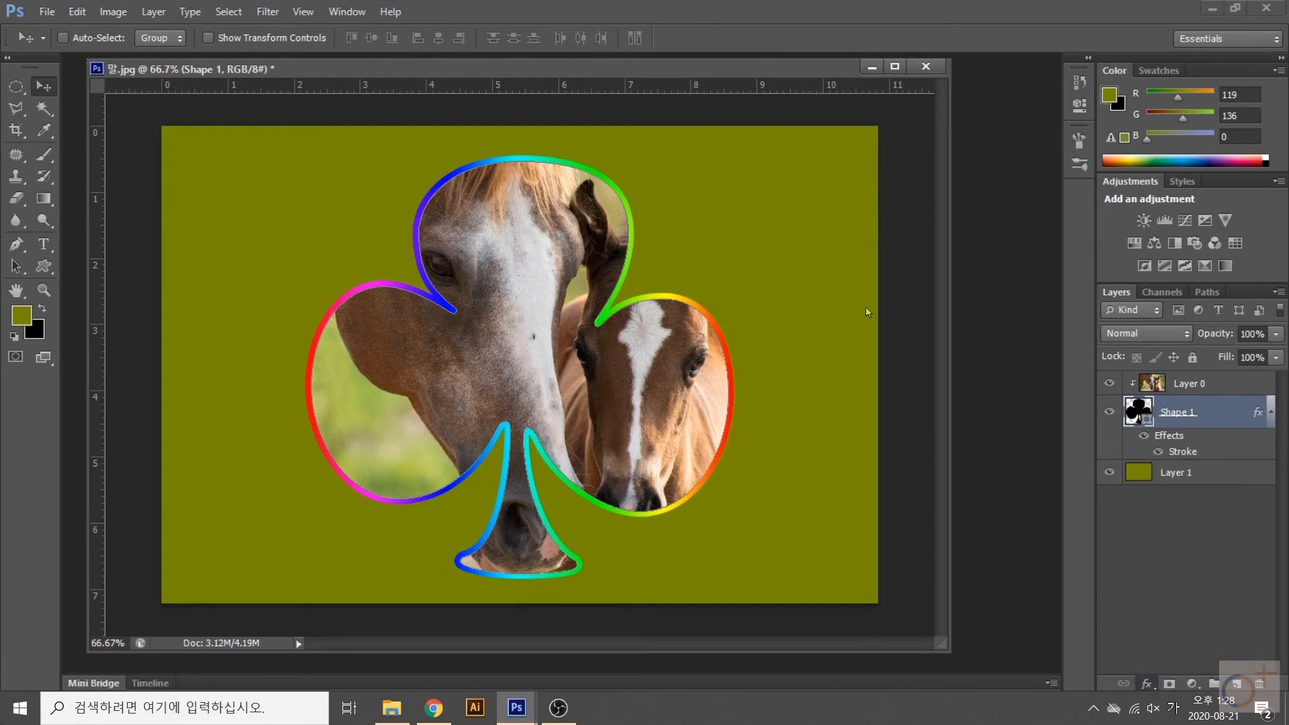
left_click_drag(871, 109, 869, 109)
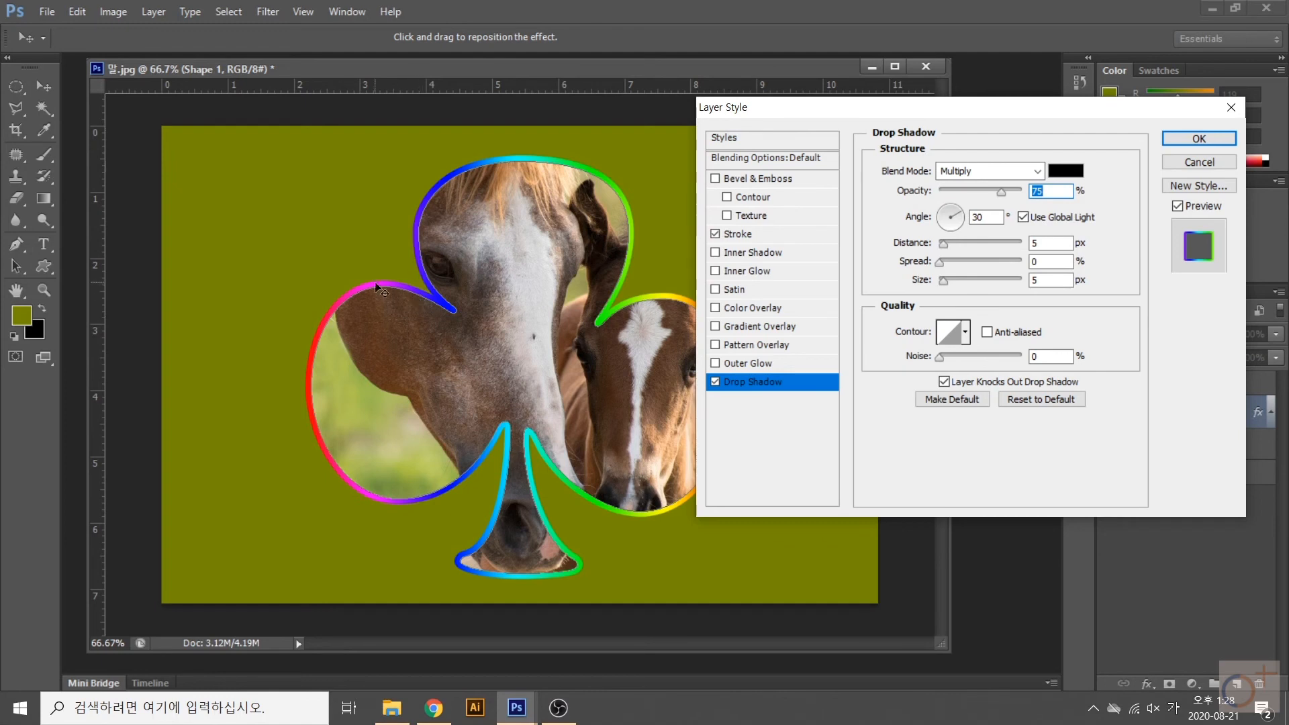
left_click_drag(944, 281, 958, 248)
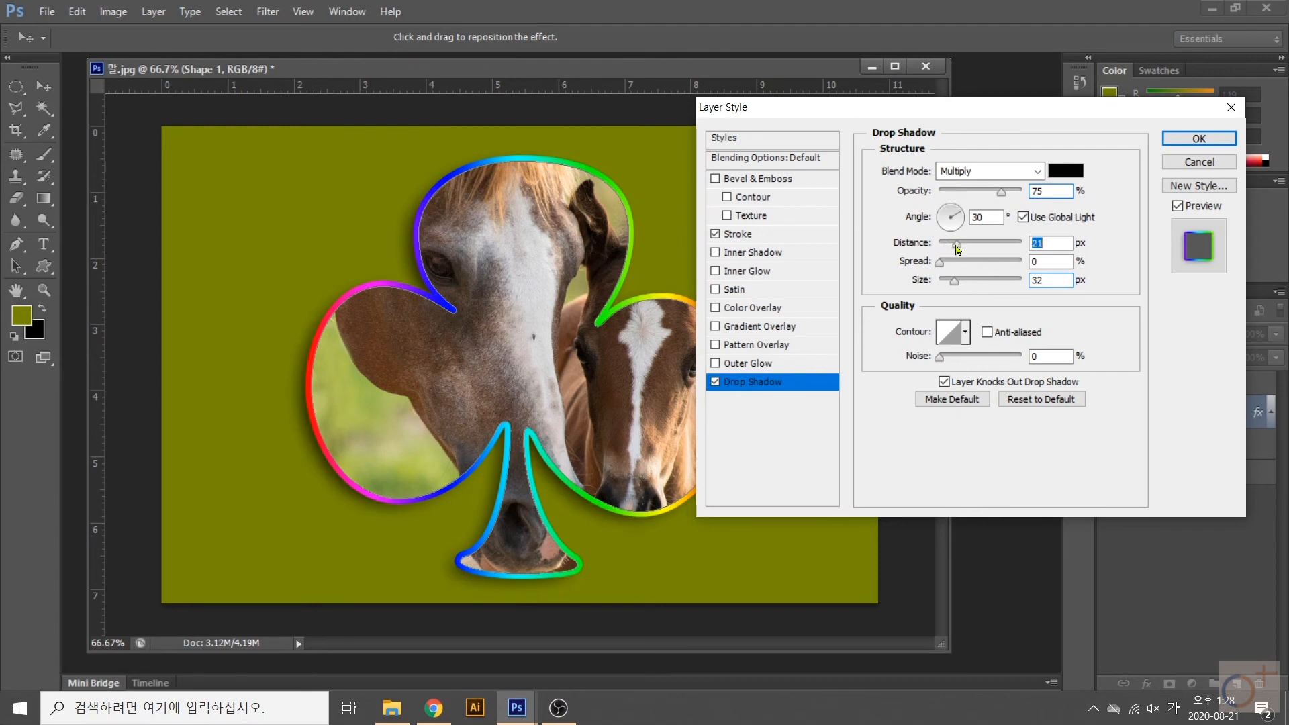
left_click_drag(1002, 195, 1000, 197)
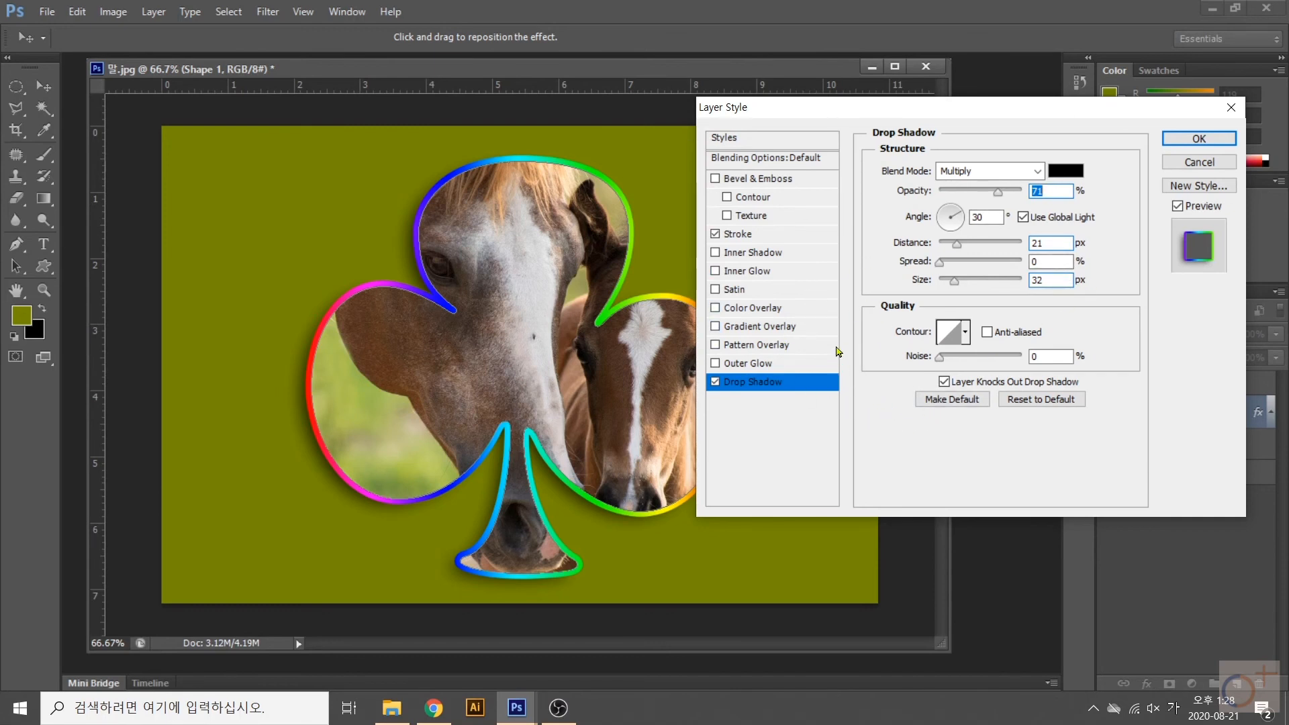
- Turn on a pale yellow Outer Glow at 15% spread and about 40 px size, dropping the shadow
left_click(717, 366)
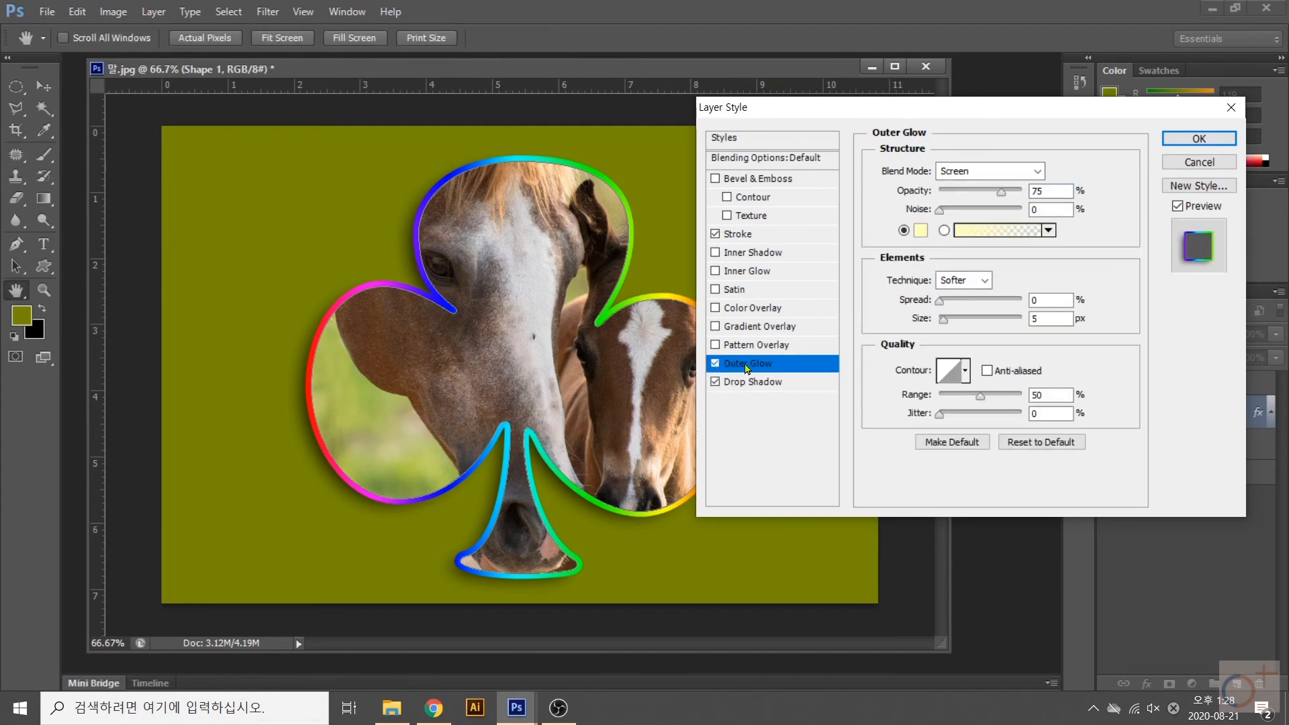
mouse_move(944, 325)
left_mouse_down()
mouse_move(961, 324)
mouse_move(953, 307)
left_mouse_up()
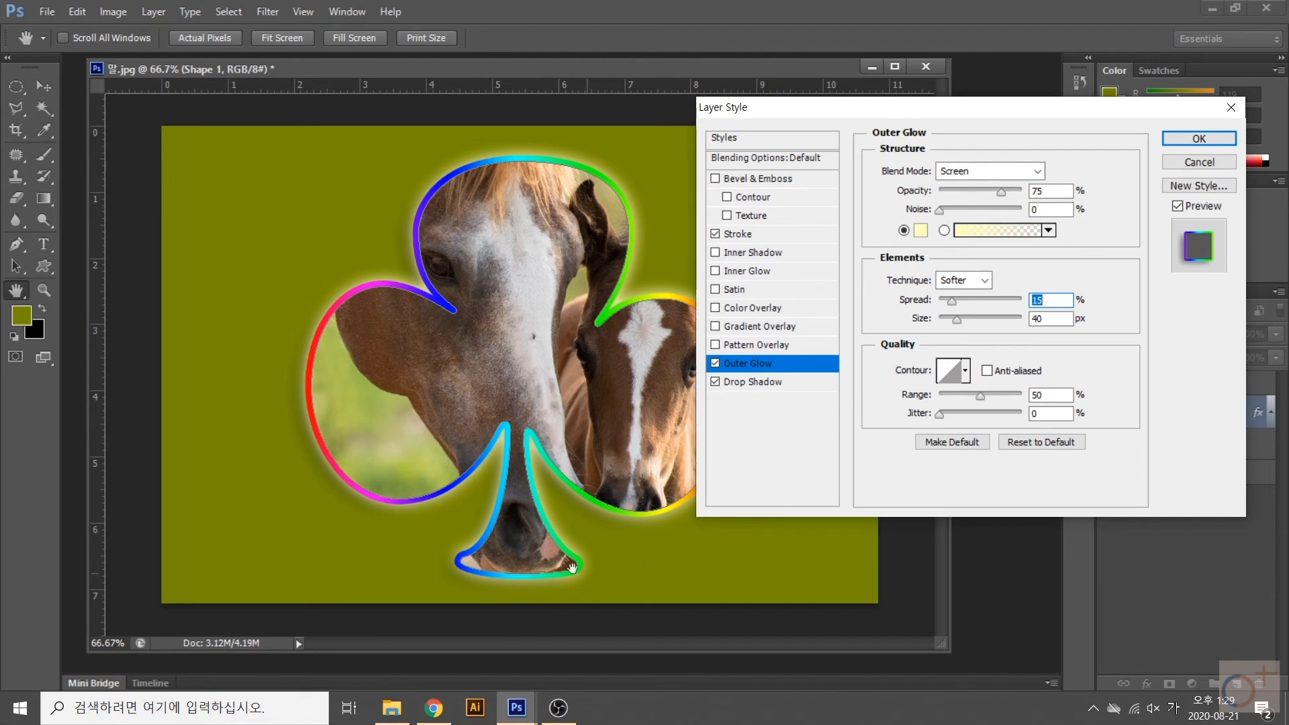
left_click_drag(957, 325, 956, 320)
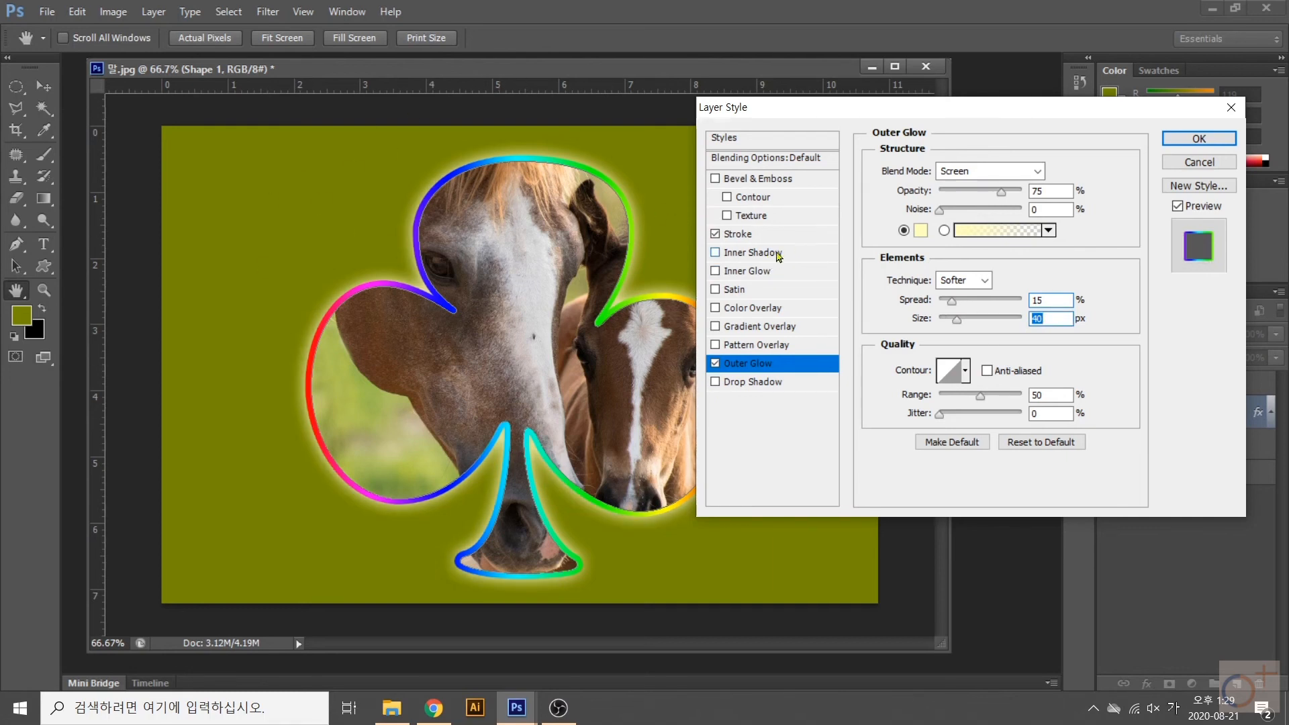
left_click(733, 254)
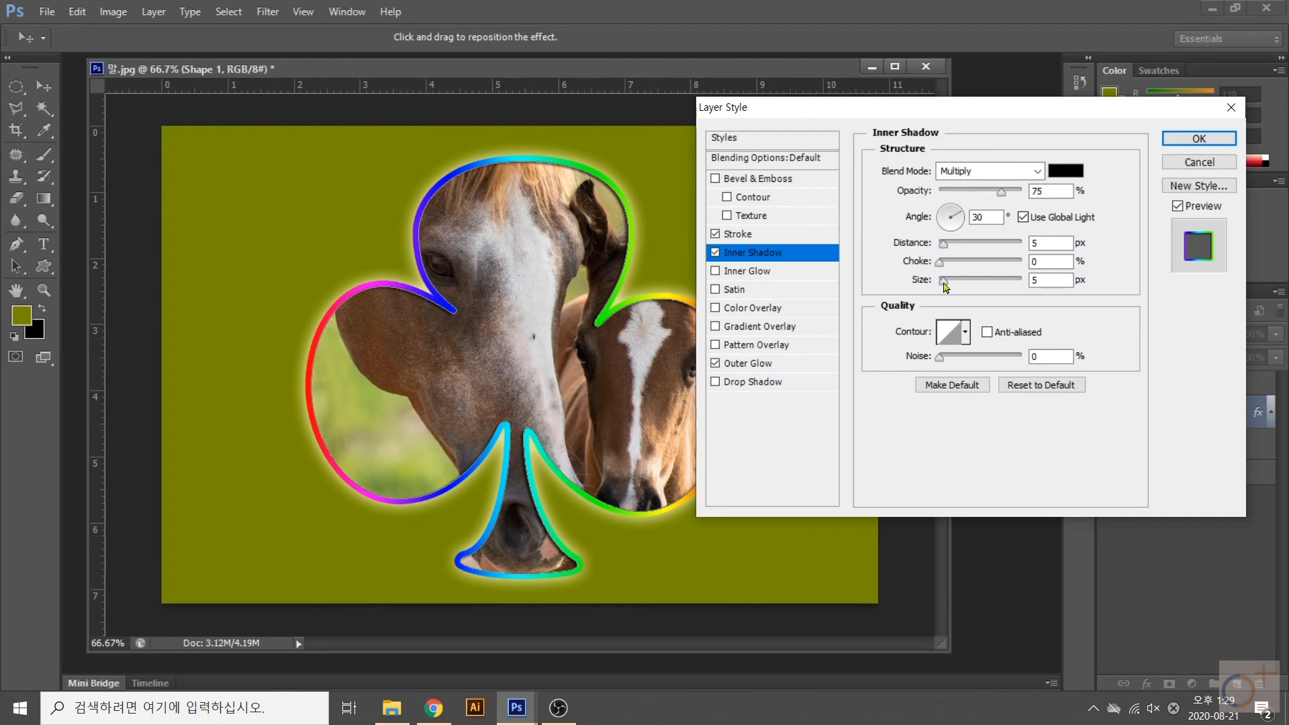
left_click_drag(945, 283, 950, 284)
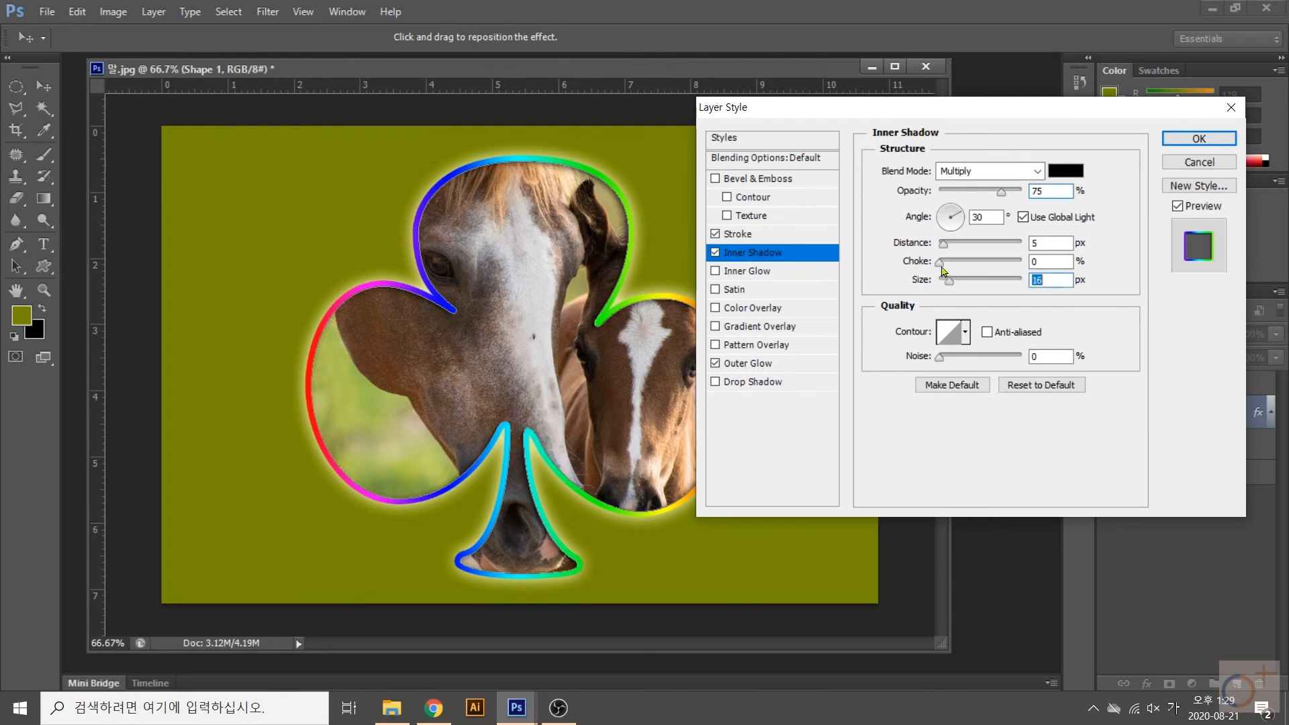
left_click_drag(947, 250, 940, 248)
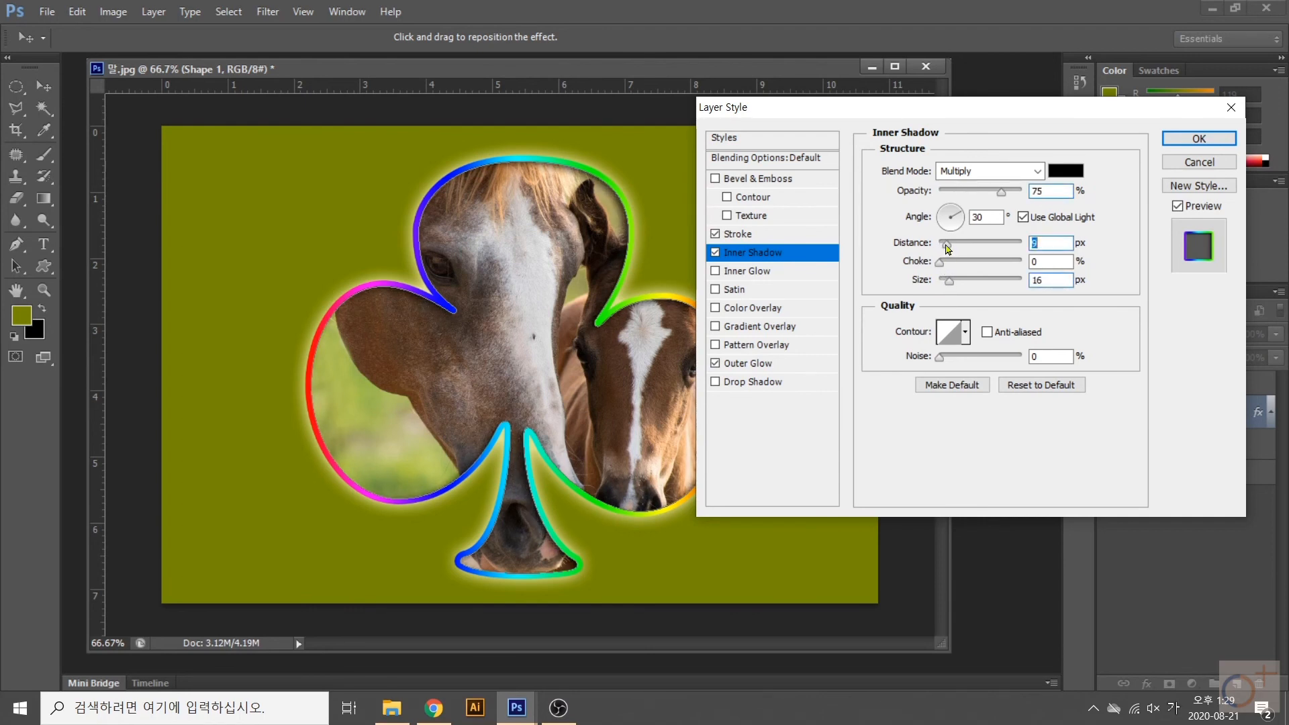
left_click(1185, 139)
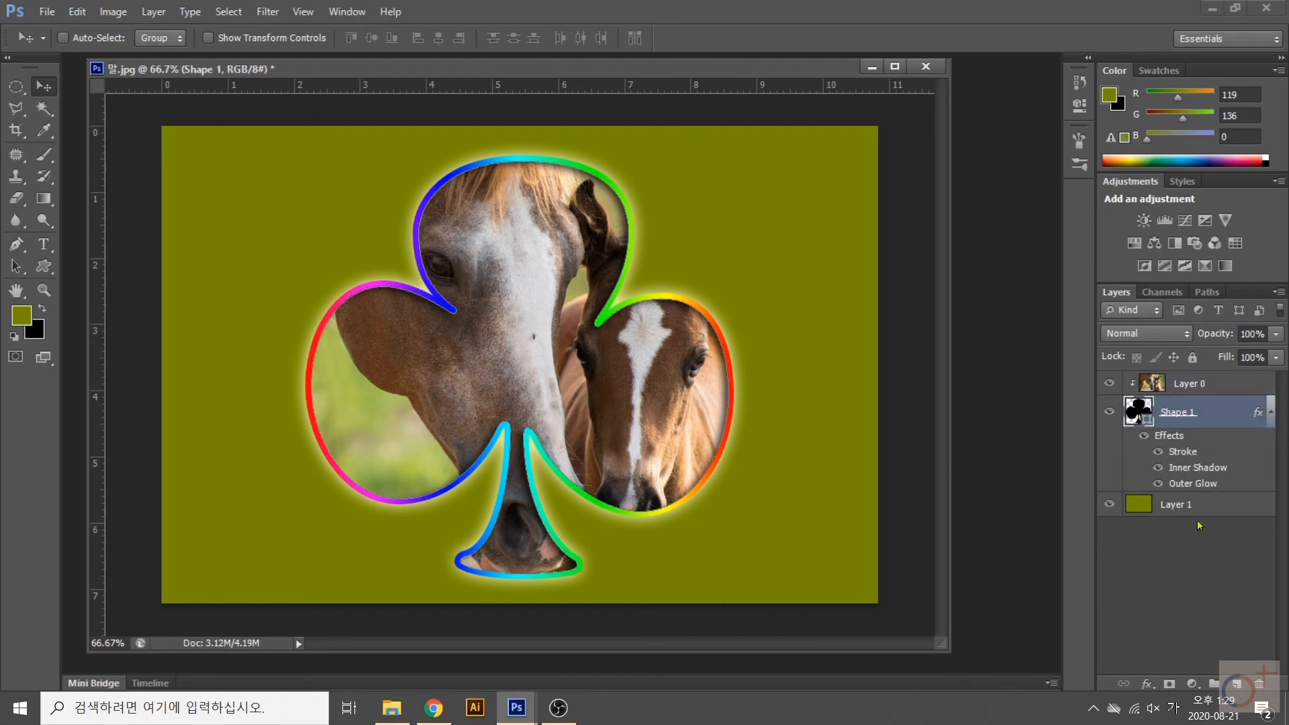
left_click(1145, 683)
left_click(1146, 683)
left_click(1152, 682)
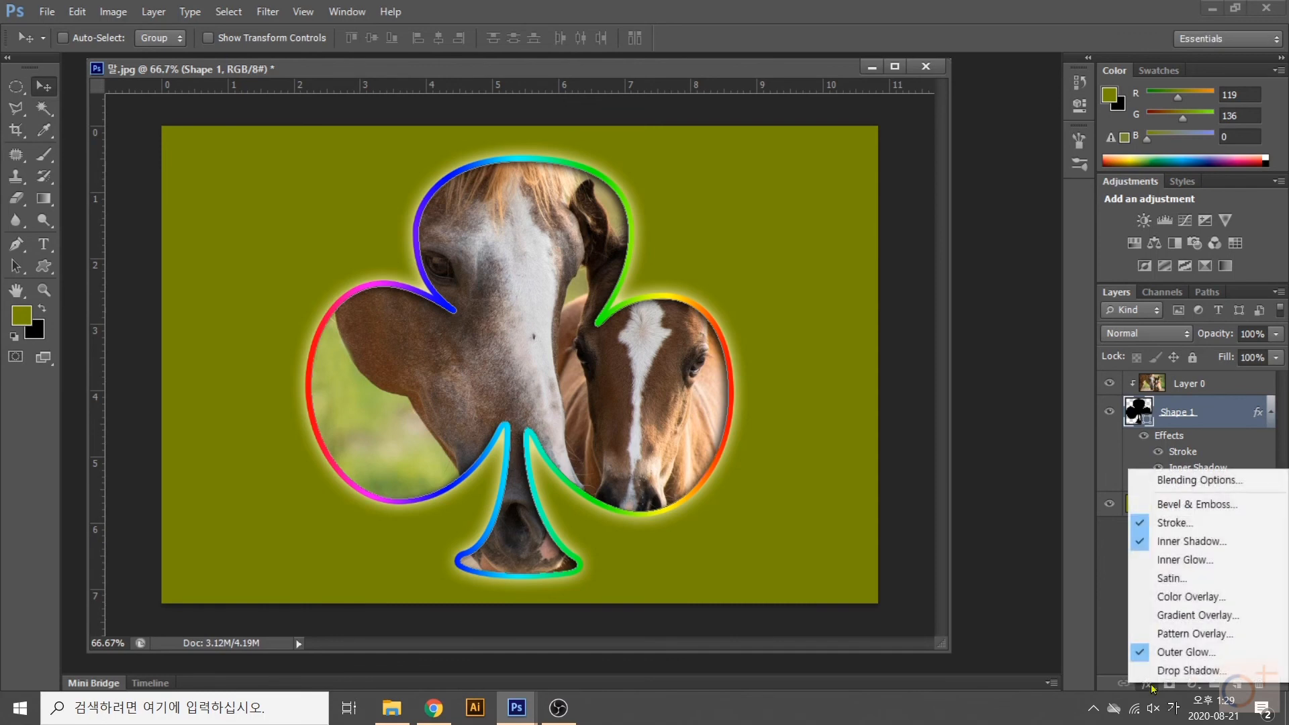
left_click(1152, 683)
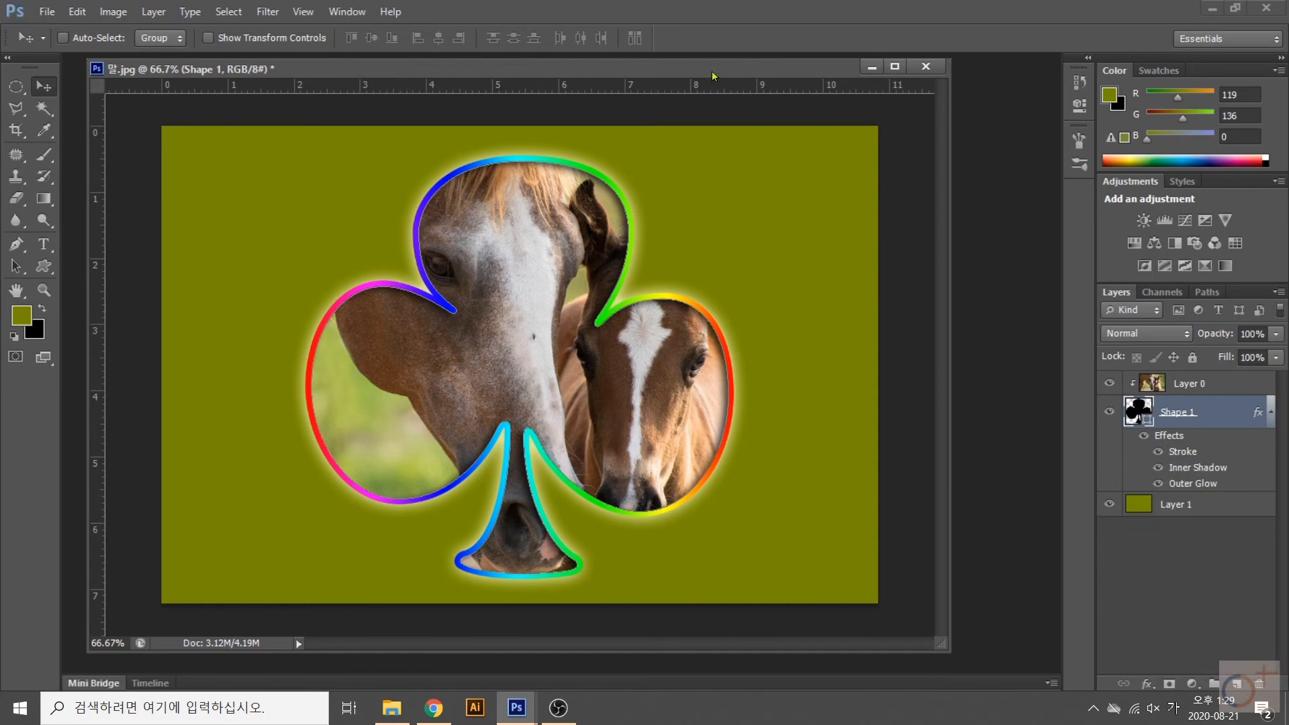
- Save the horse design as a layered PSD with the student's name appended to the file name
key("ctrl+shift+s")
left_click(580, 346)
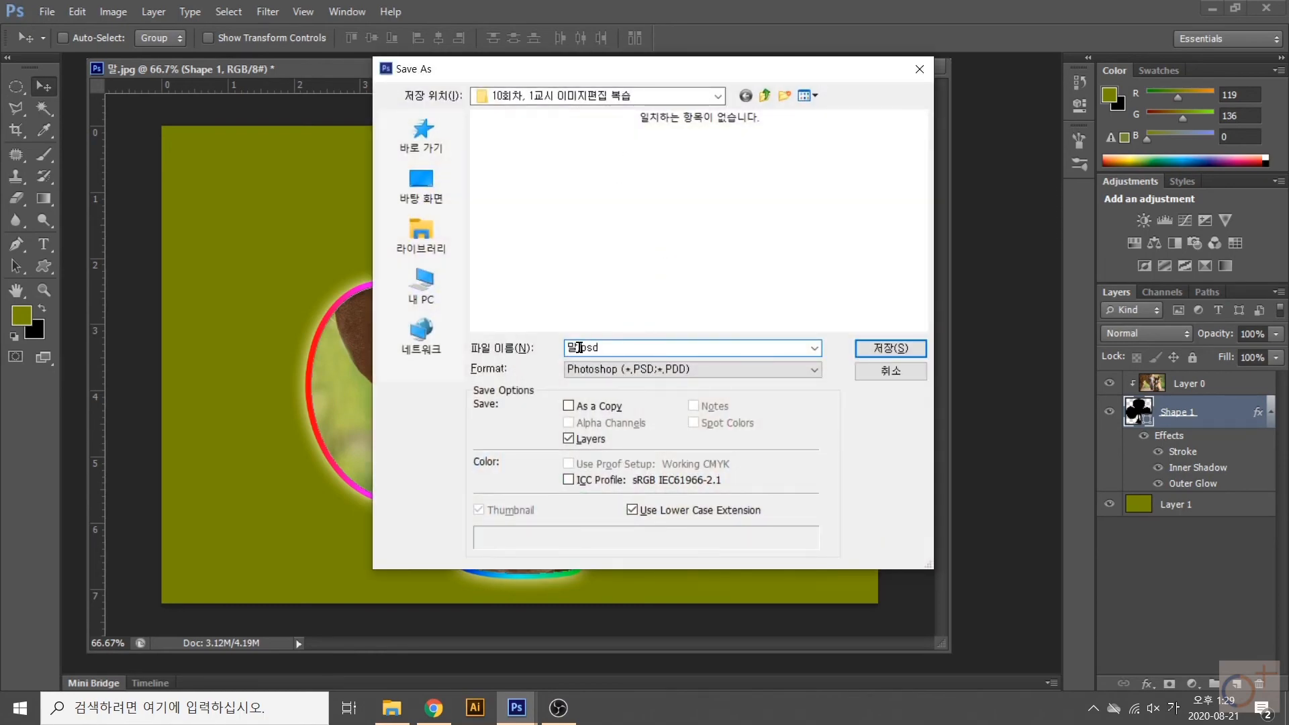
type("-손병오")
left_click(765, 99)
left_click(881, 349)
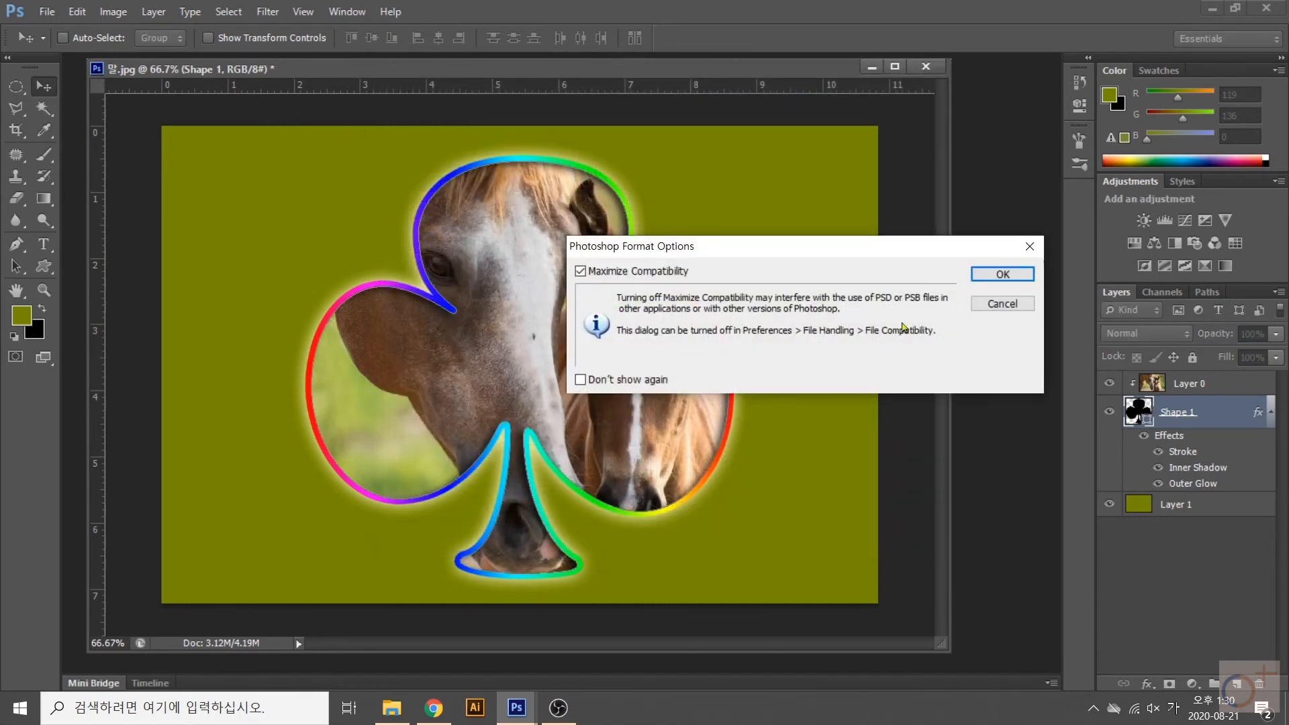
left_click(996, 270)
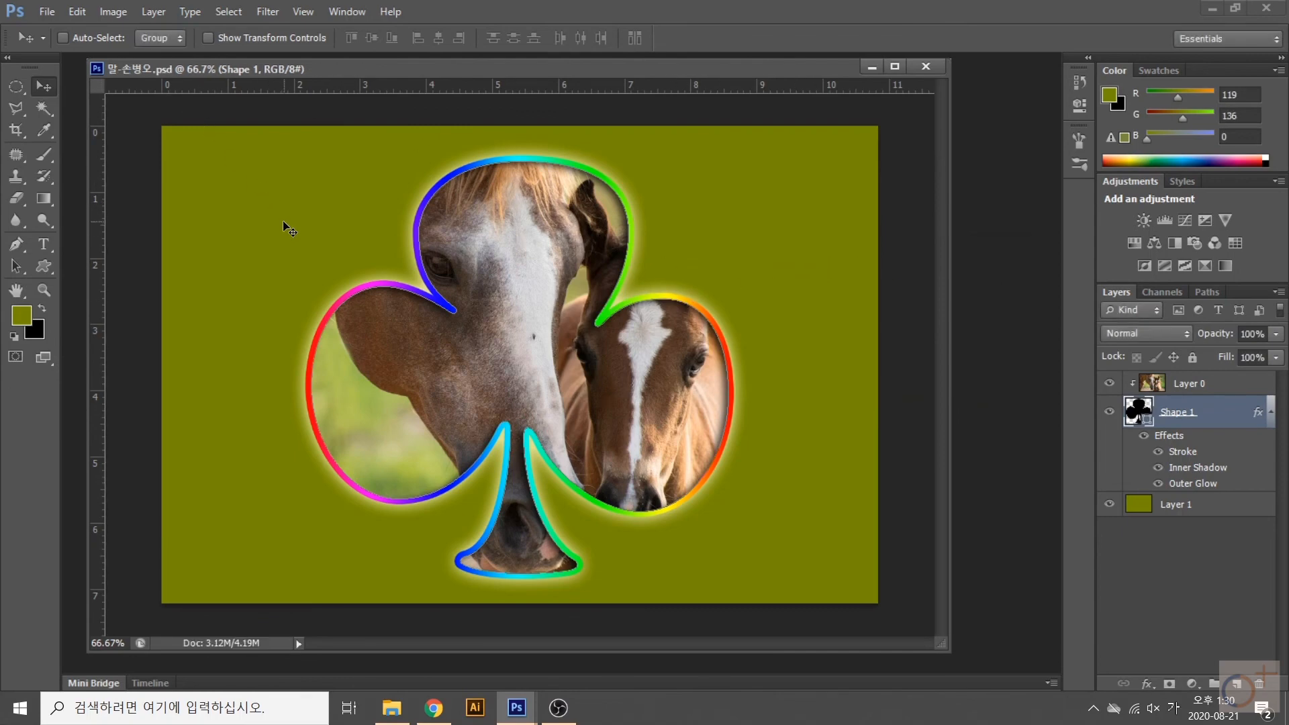
- Save a JPEG copy of the horse design at quality 12
key("ctrl+shift+s")
left_click(705, 369)
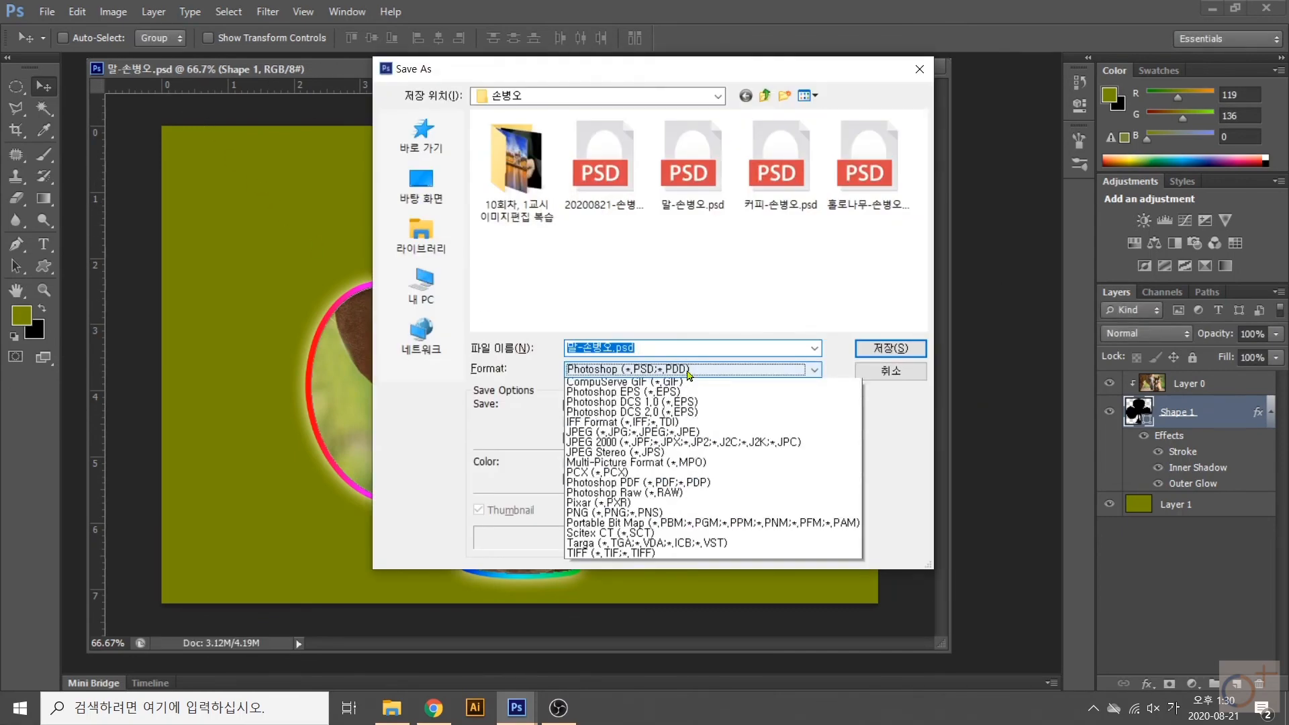
left_click(705, 464)
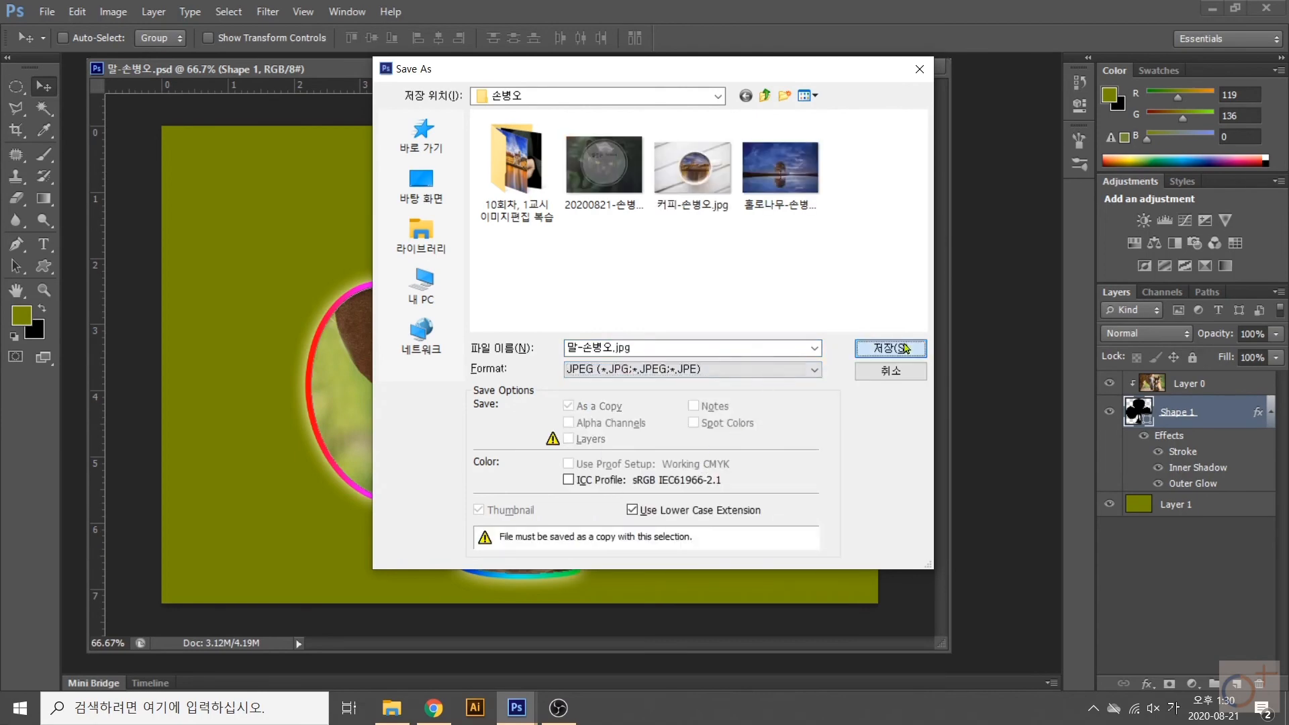
left_click(891, 347)
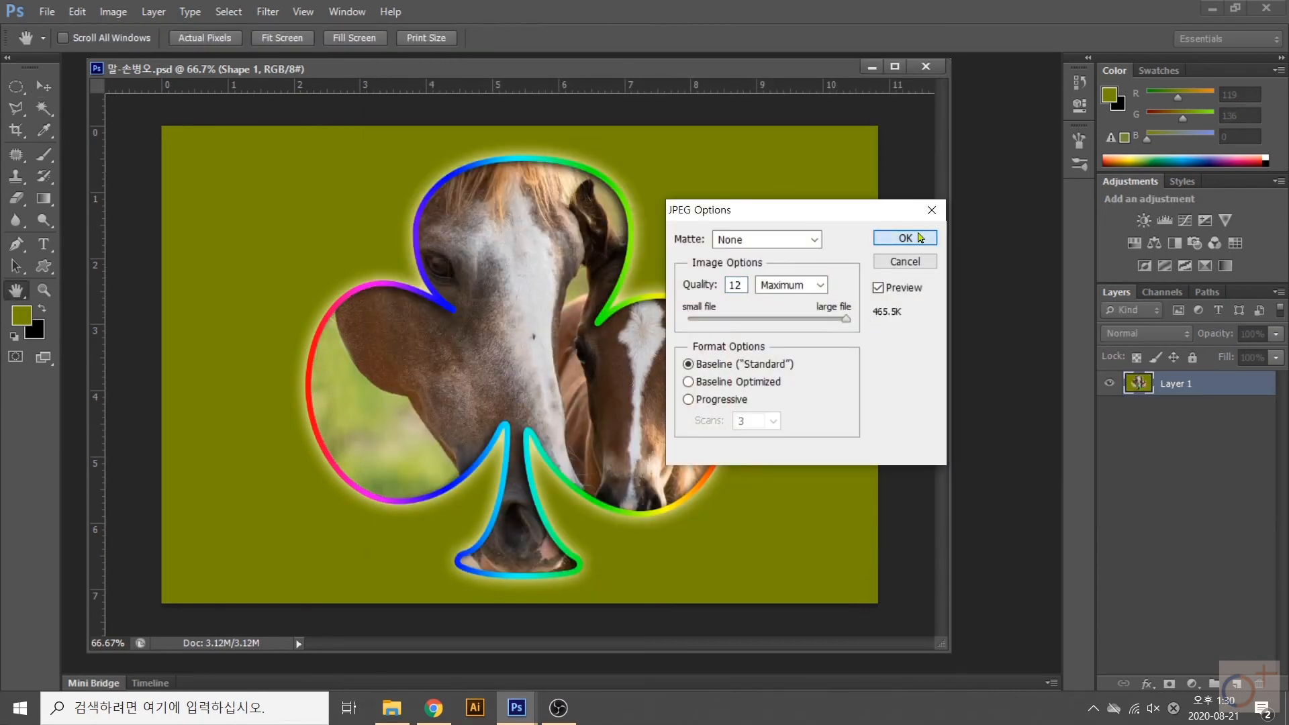
left_click(921, 237)
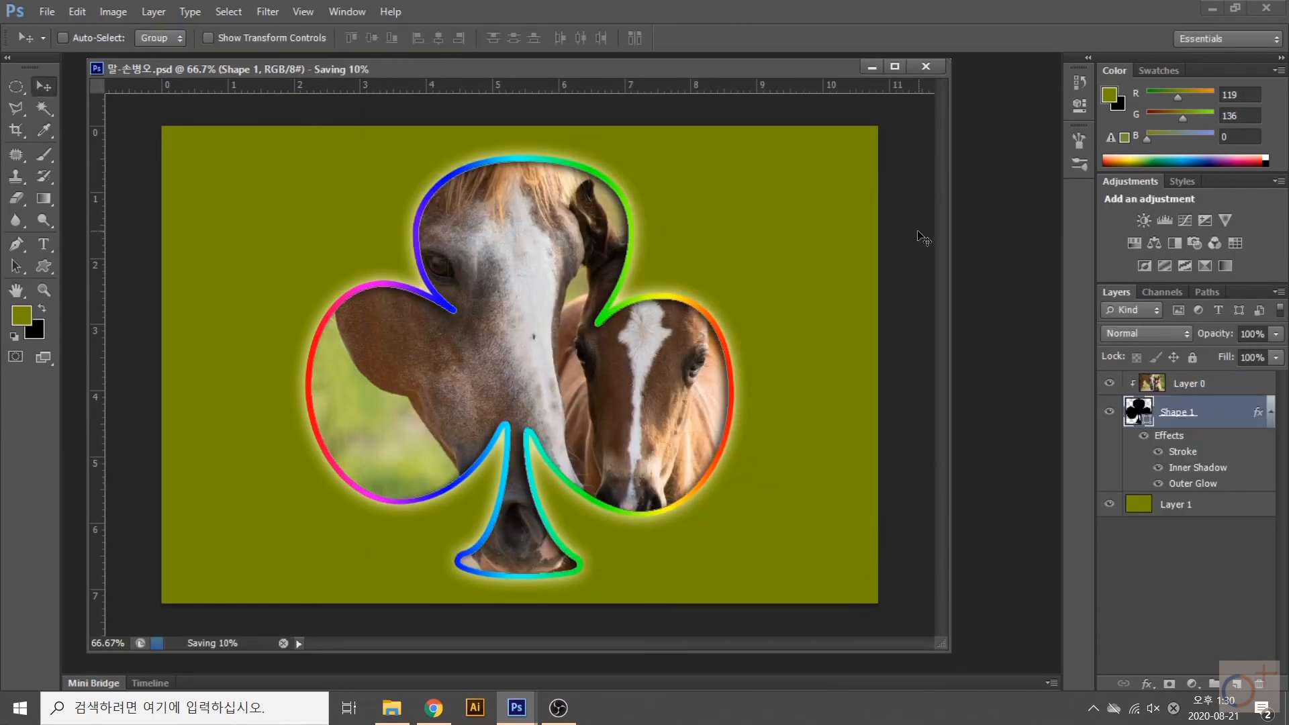
- Close the finished horse document and minimize Photoshop
left_click(926, 67)
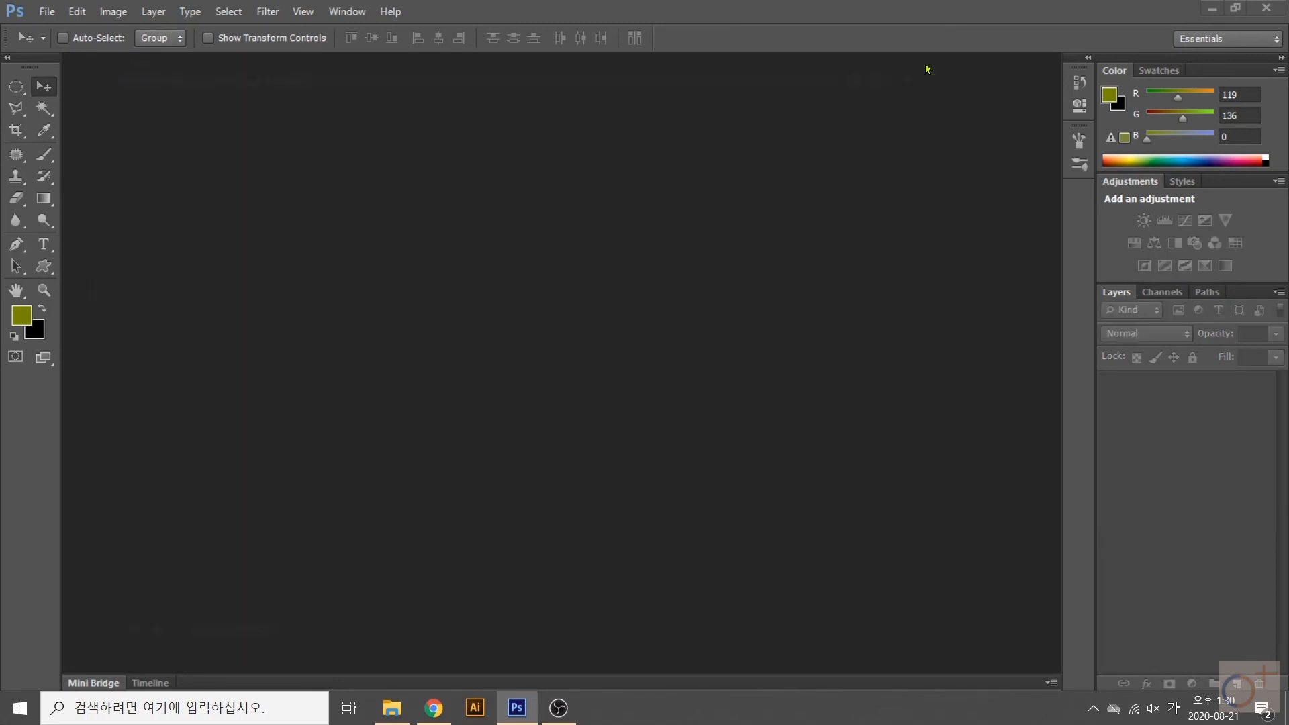
double_click(927, 67)
left_click(925, 68)
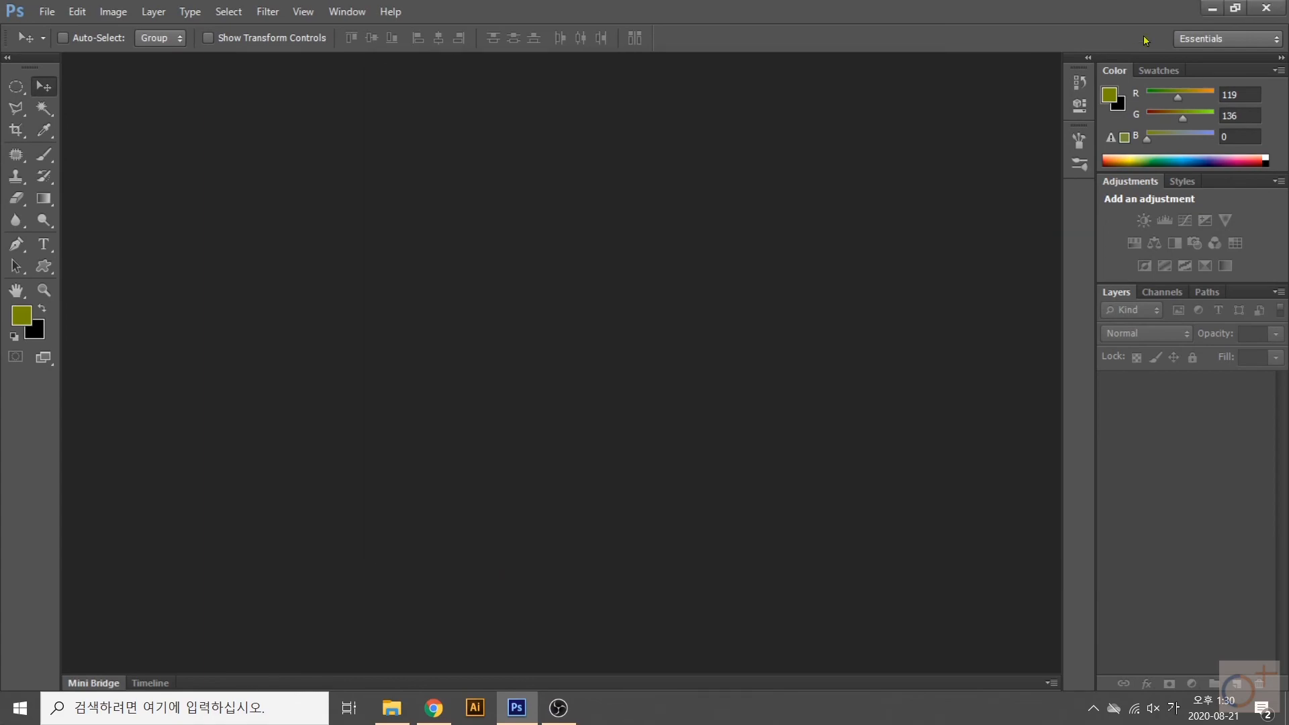
left_click(1212, 9)
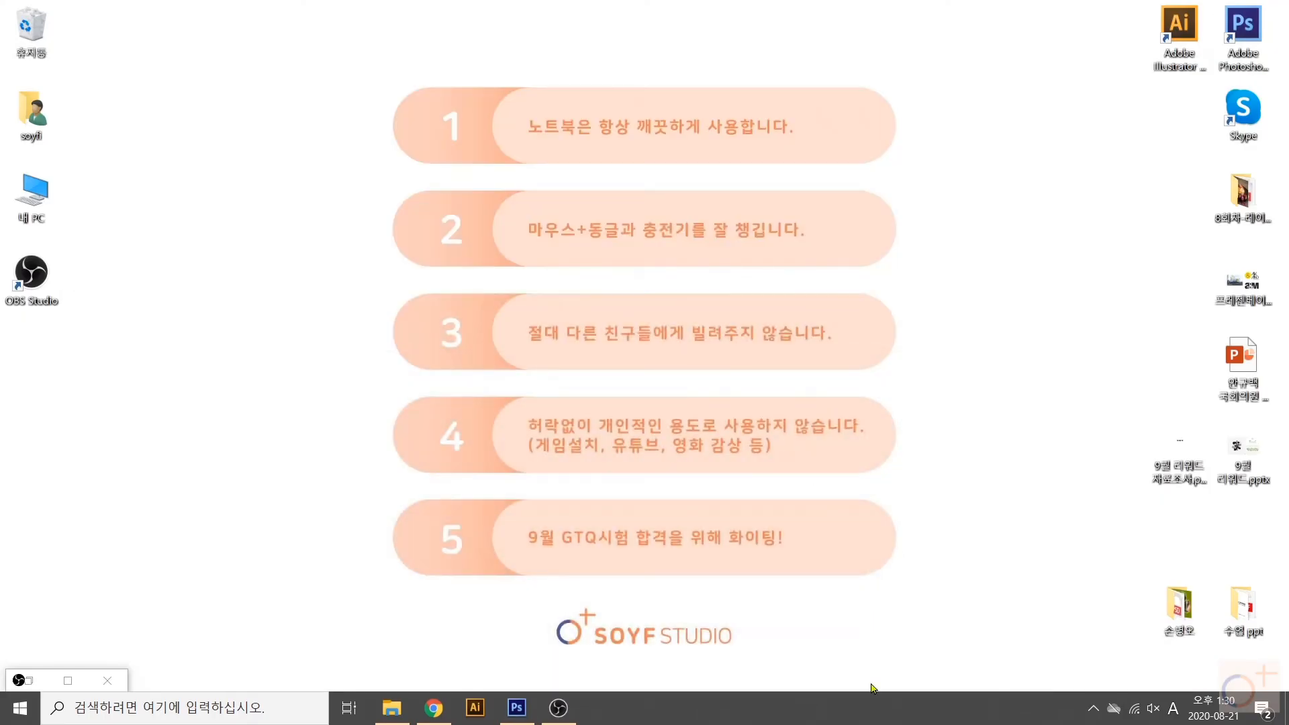
- Open the student's desktop folder and review the saved cat, horse, coffee and lone-tree JPG/PSD files
double_click(1181, 607)
left_click(440, 308)
left_click(541, 304)
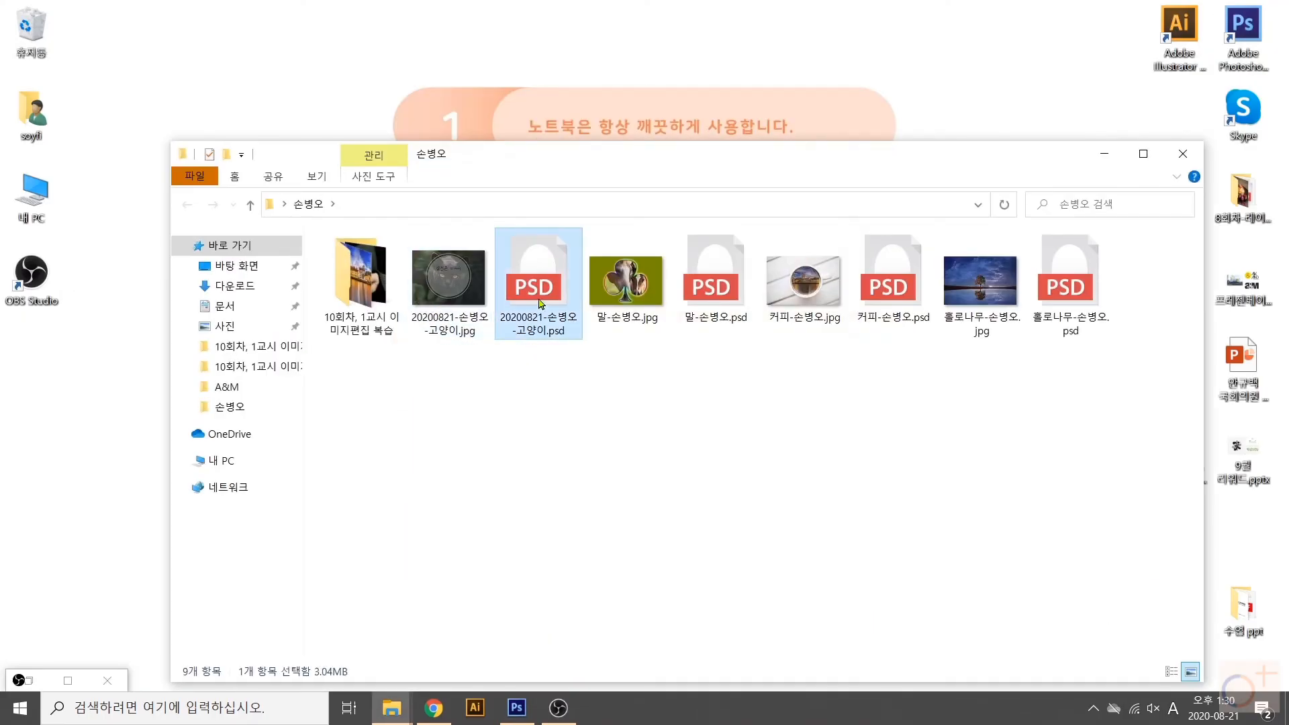
left_click(651, 307)
left_click(745, 304)
left_click(811, 303)
left_click(871, 302)
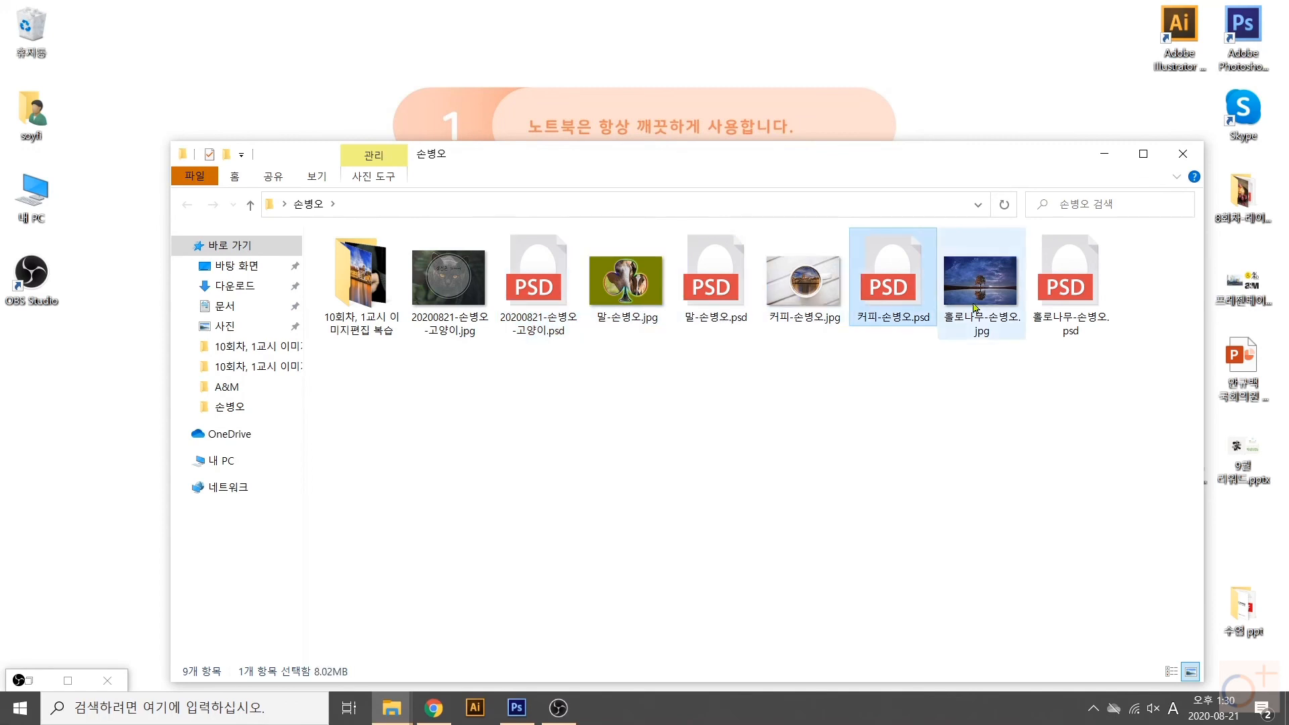
left_click(971, 307)
left_click(1053, 302)
left_click_drag(1095, 415, 436, 249)
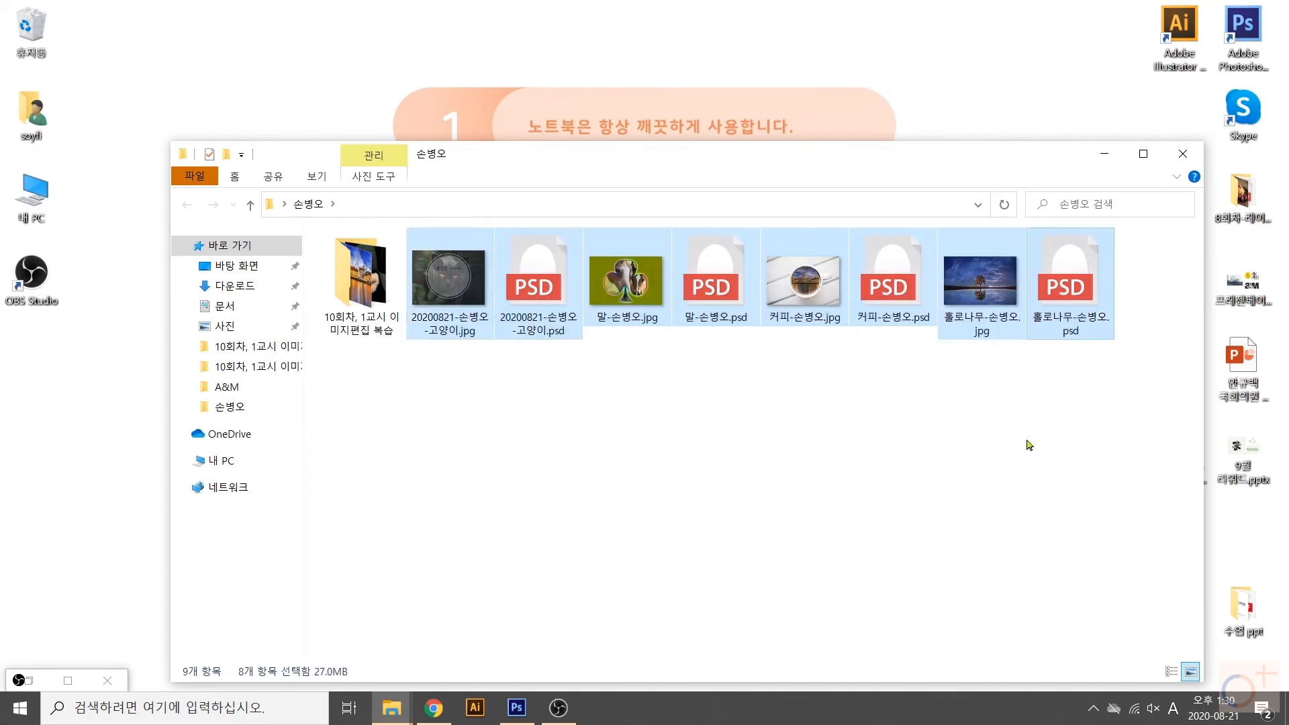
left_click_drag(1086, 410, 532, 403)
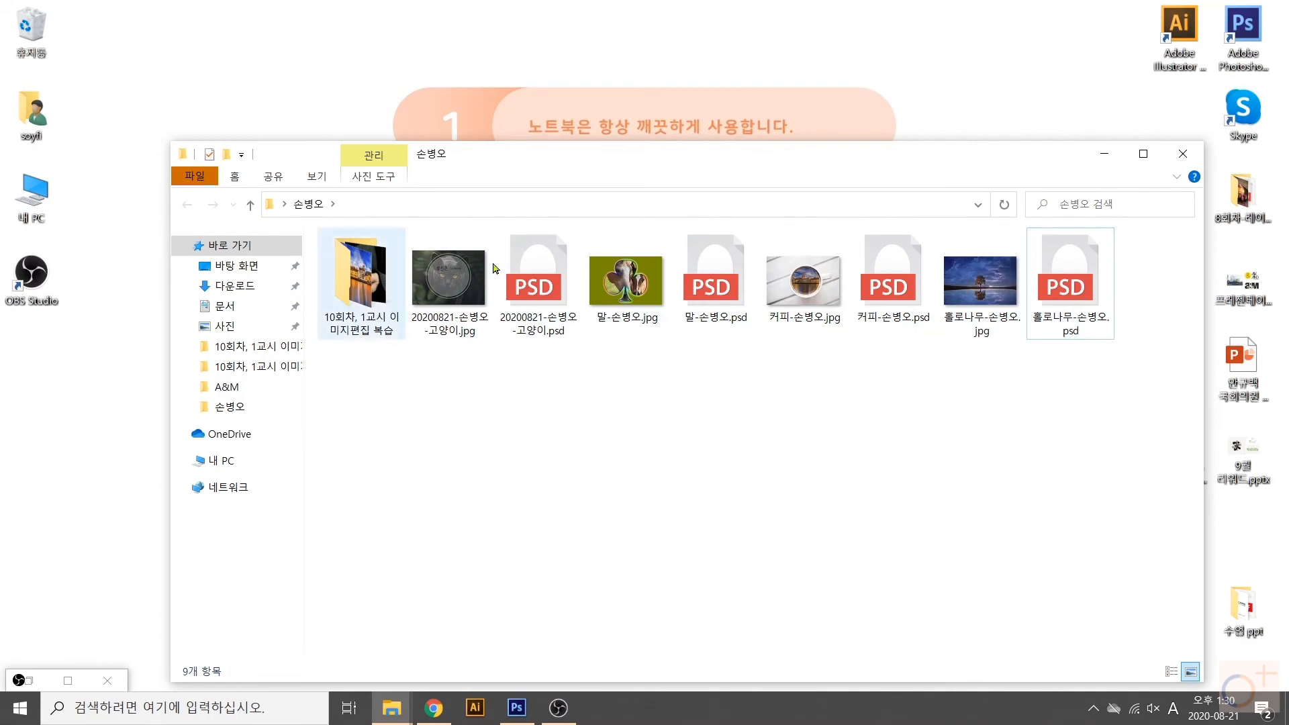
- In Google Classroom, expand the '10. 8/20 1교시 복습 수업 과제' assignment's submission details
left_click(438, 705)
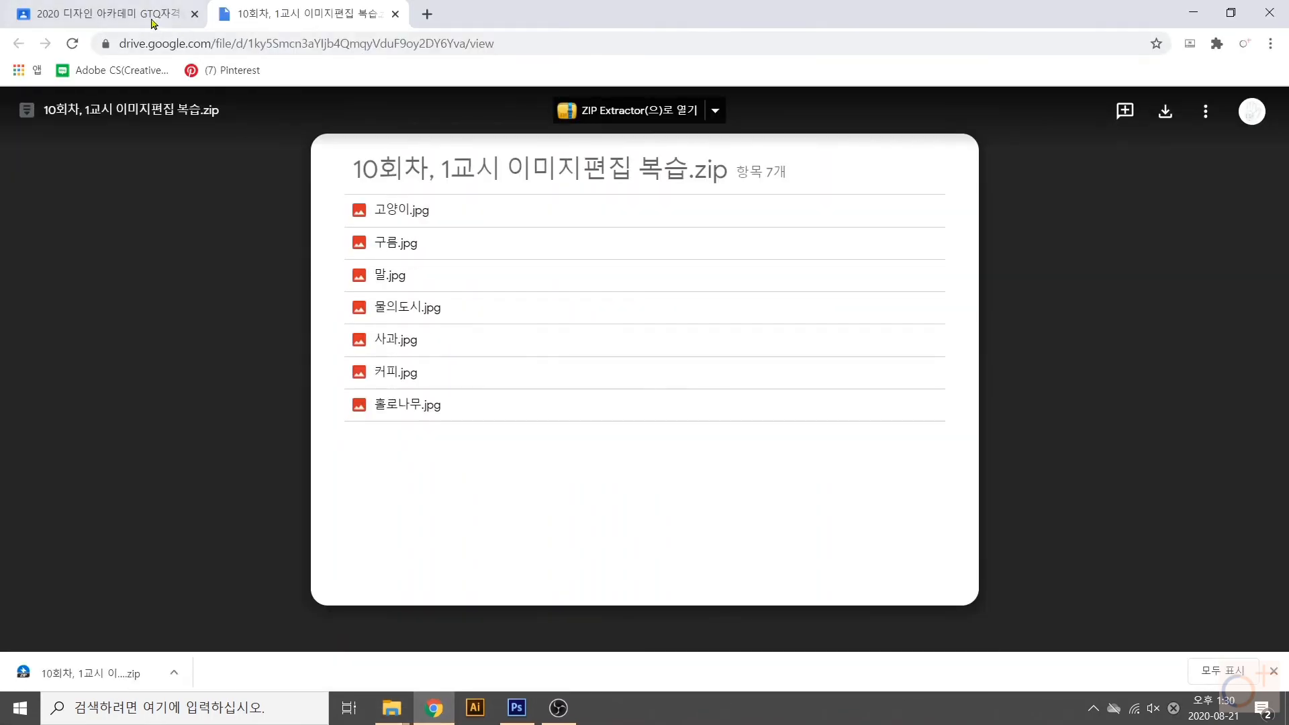
left_click(153, 23)
left_click(40, 121)
scroll(568, 325, "down", 20)
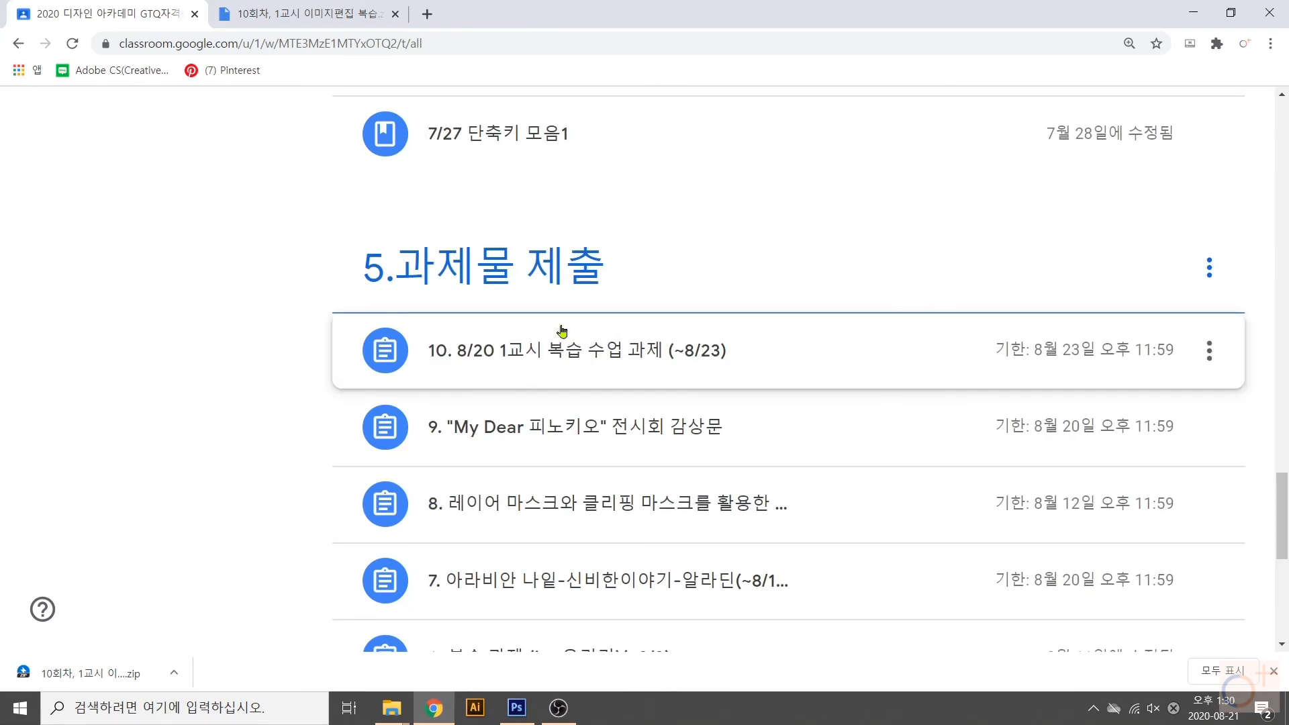
left_click(561, 363)
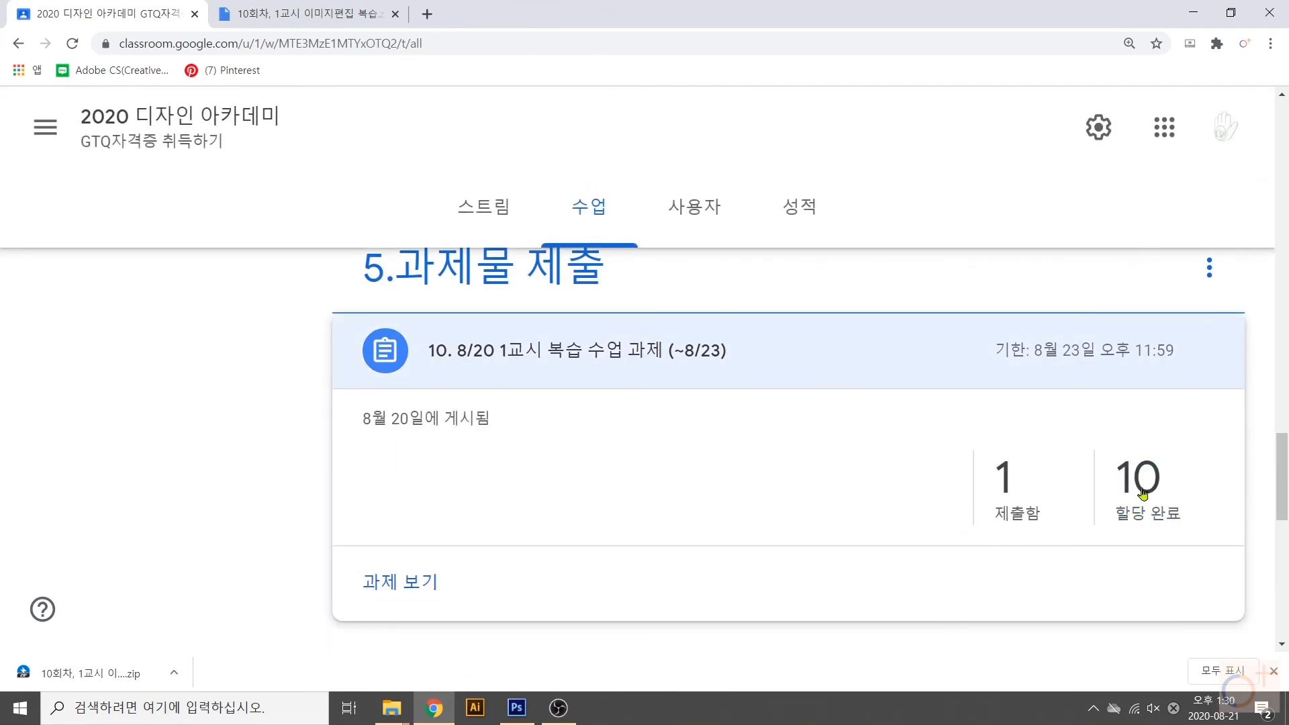
scroll(604, 350, "up", 4)
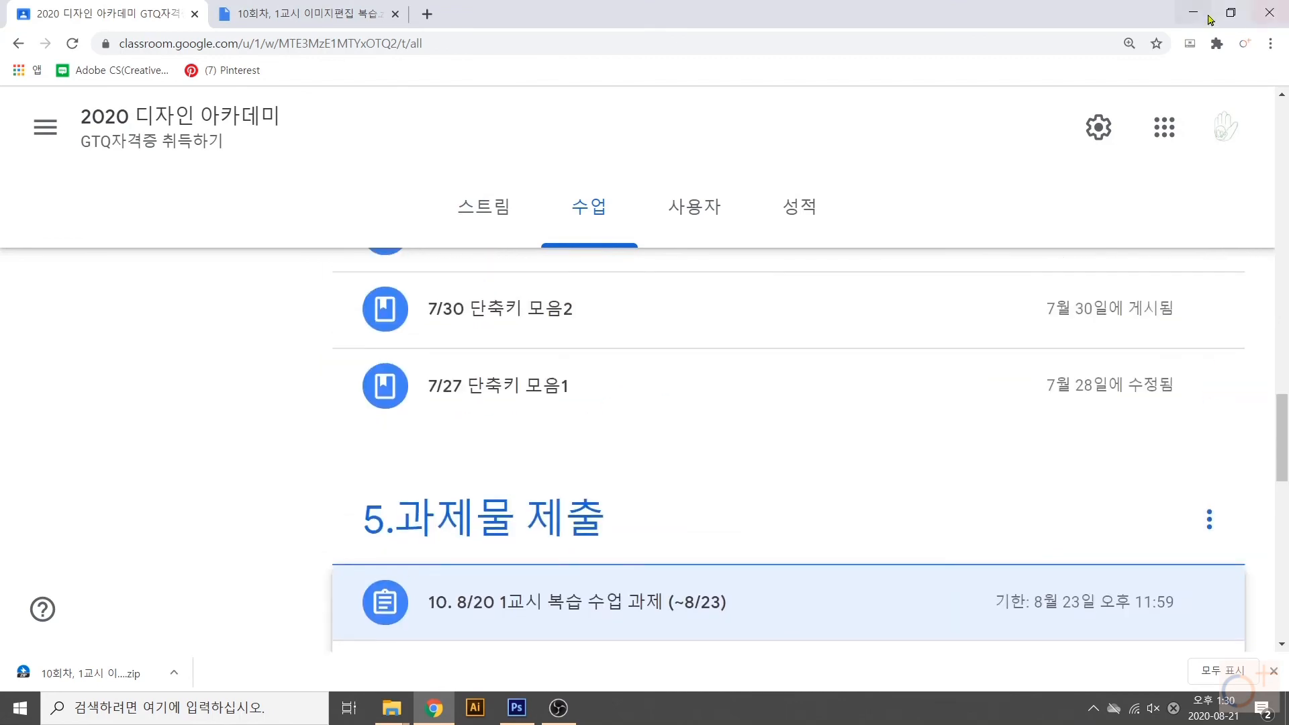
- Review the four saved PSD files in the student's folder, then close that folder window
left_click(1193, 13)
left_click(534, 282)
left_click(709, 287)
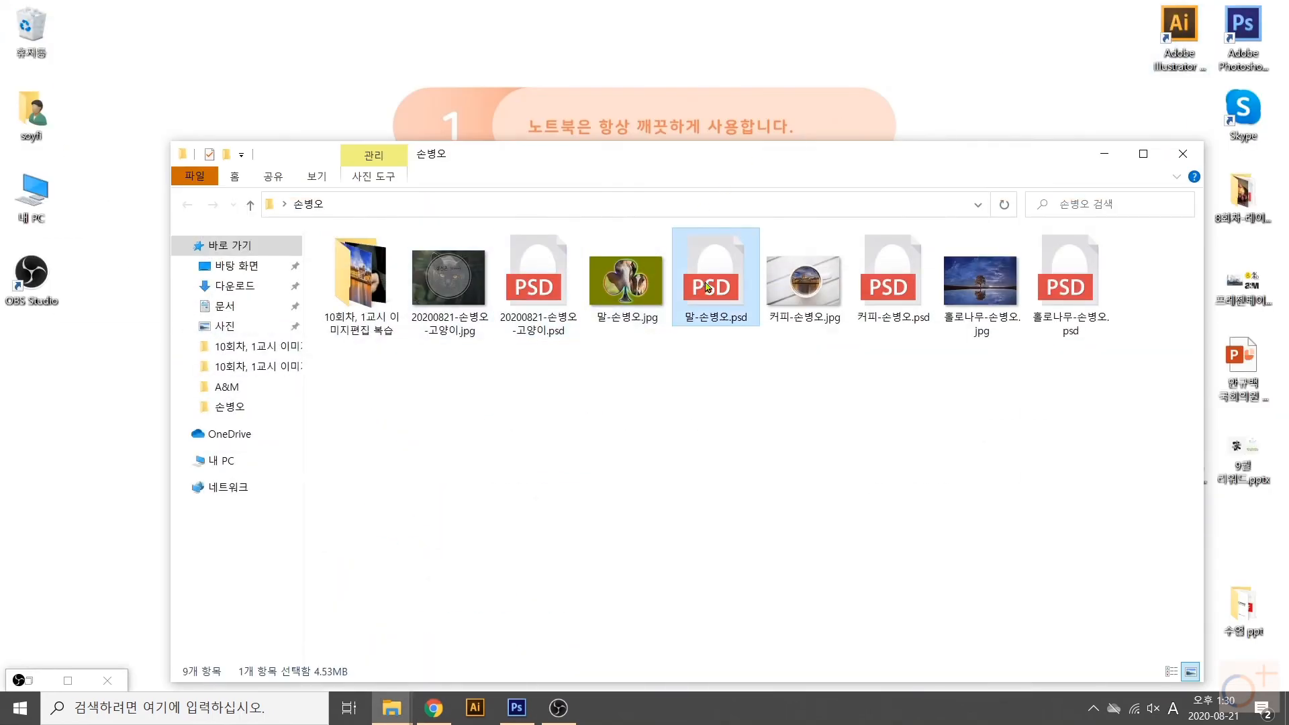
left_click(899, 291)
left_click(1116, 300)
left_click_drag(1114, 433, 406, 223)
left_click(481, 475)
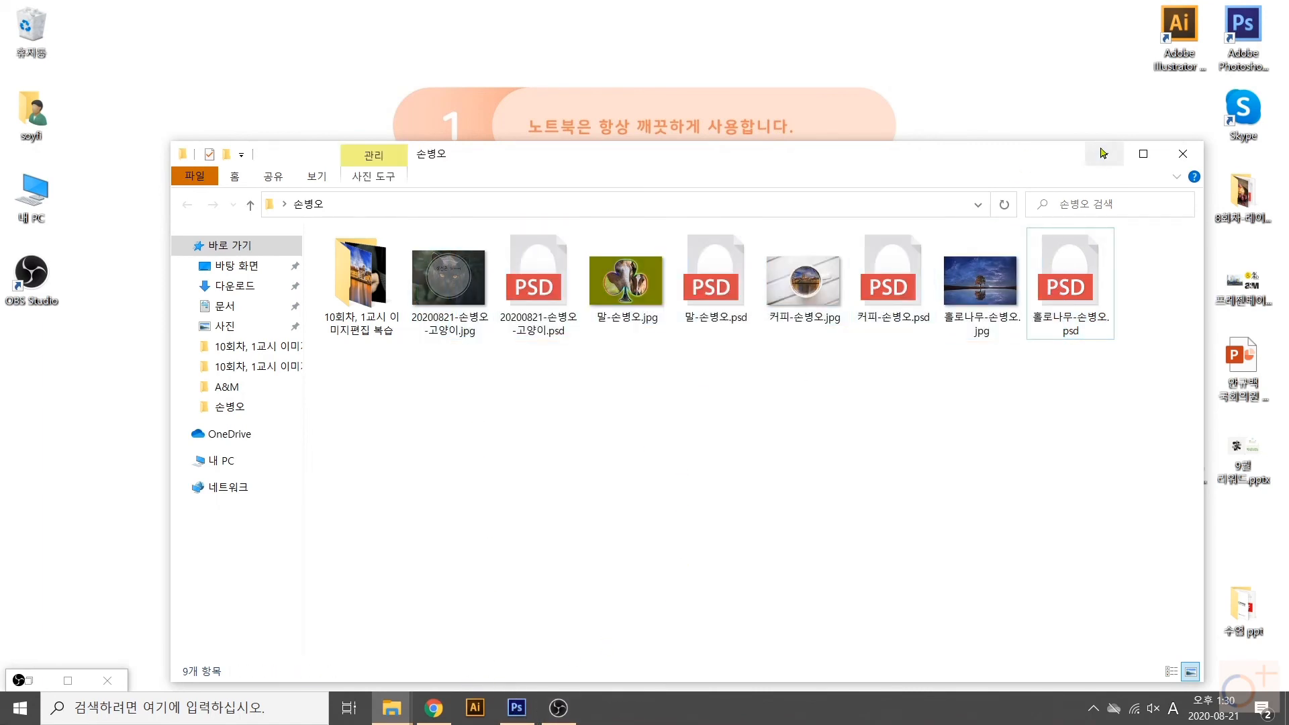
left_click(1105, 153)
- Open 포토샵 퀴즈대회.pptx from the Downloads folder in PowerPoint
double_click(24, 100)
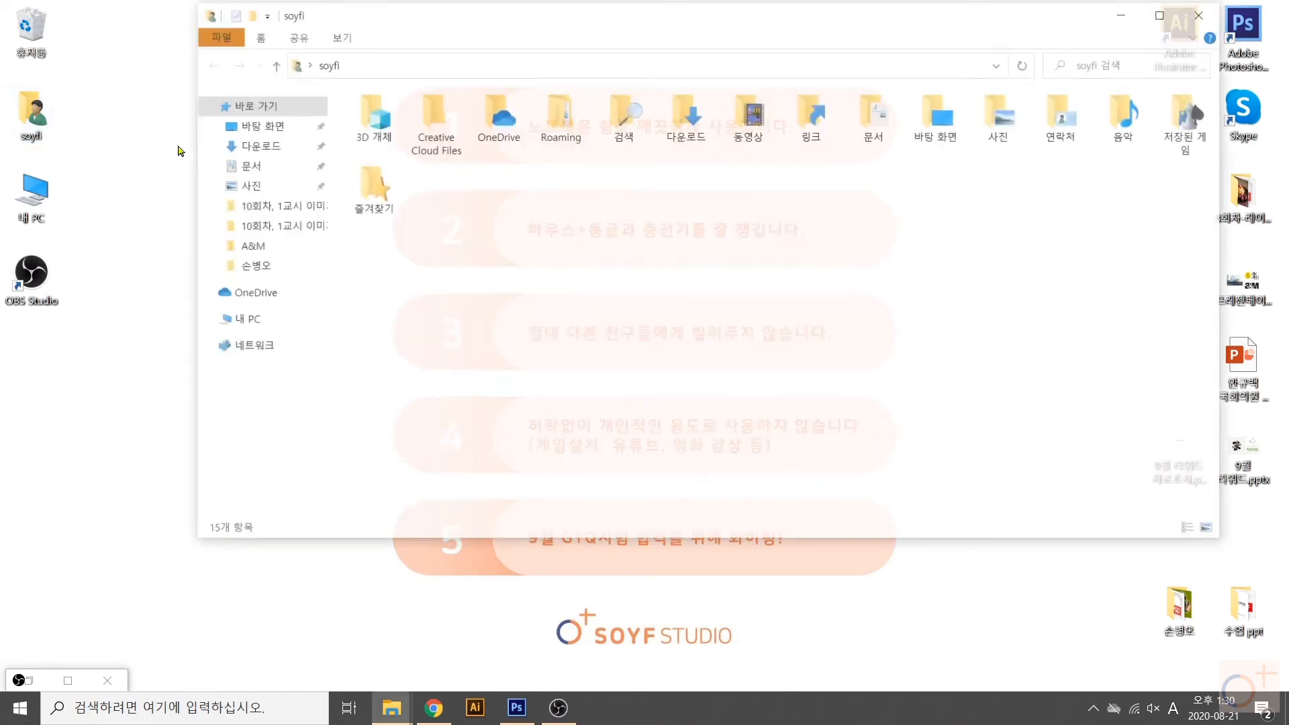
left_click(695, 122)
double_click(695, 122)
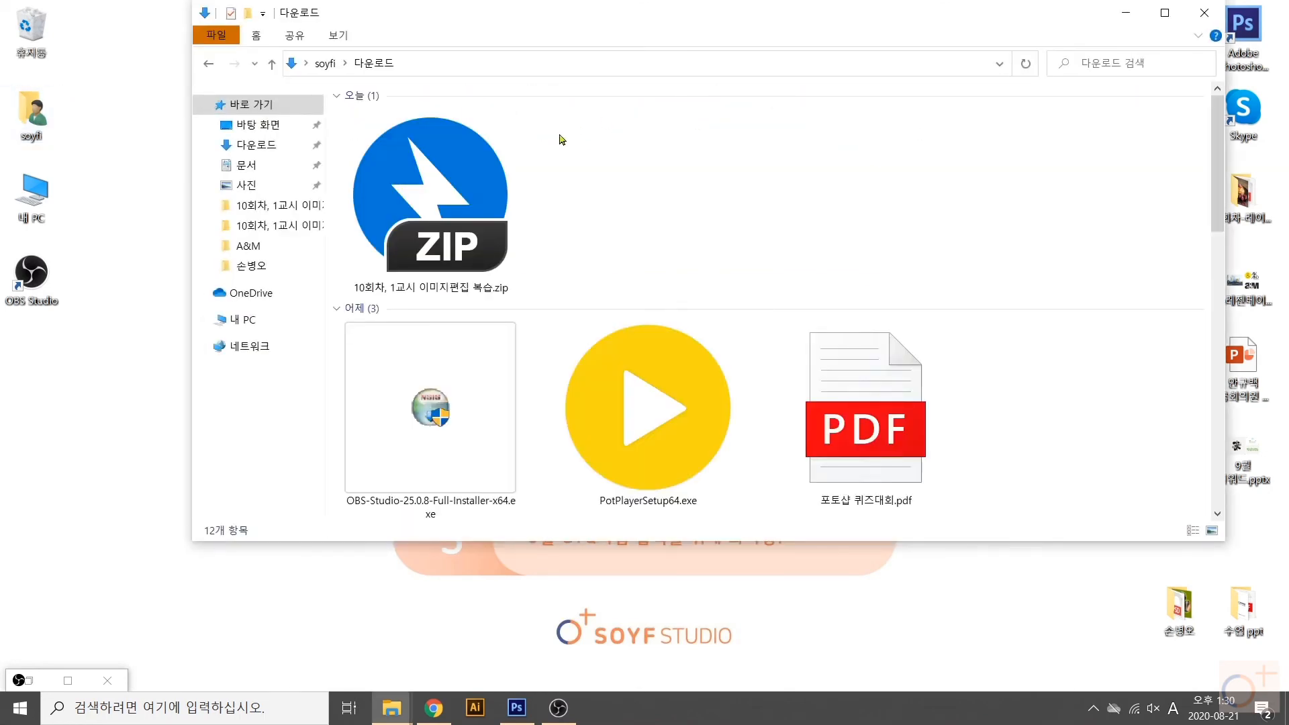
scroll(657, 283, "down", 3)
double_click(429, 208)
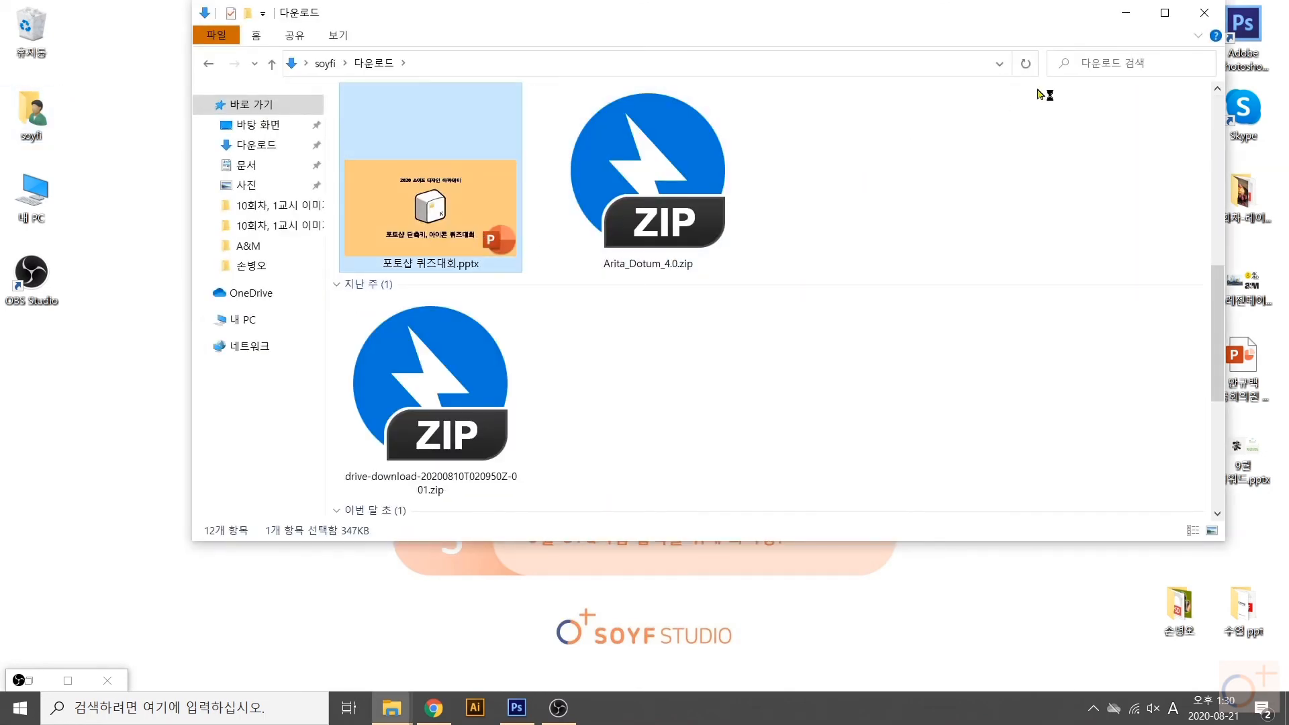
left_click(1122, 15)
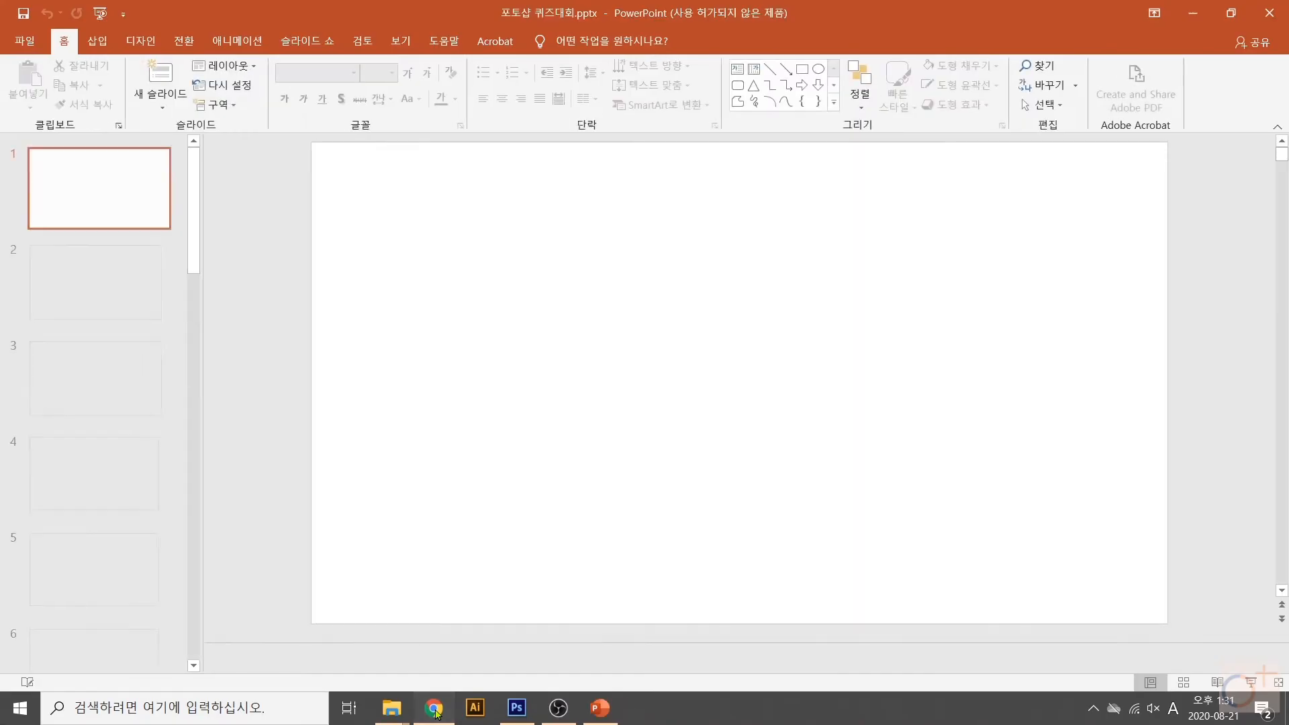
- In Google Classroom, expand the 8/17 Photoshop shortcut quiz post
left_click(430, 708)
scroll(531, 430, "up", 5)
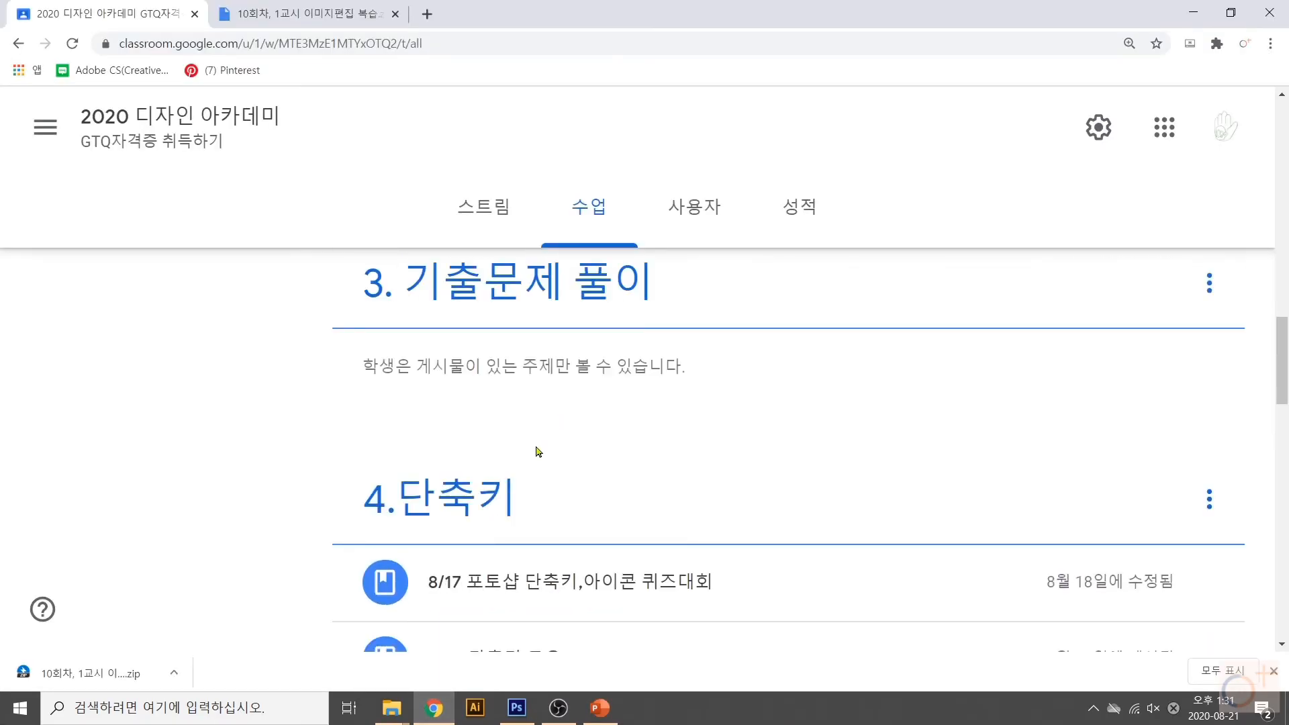
left_click(600, 550)
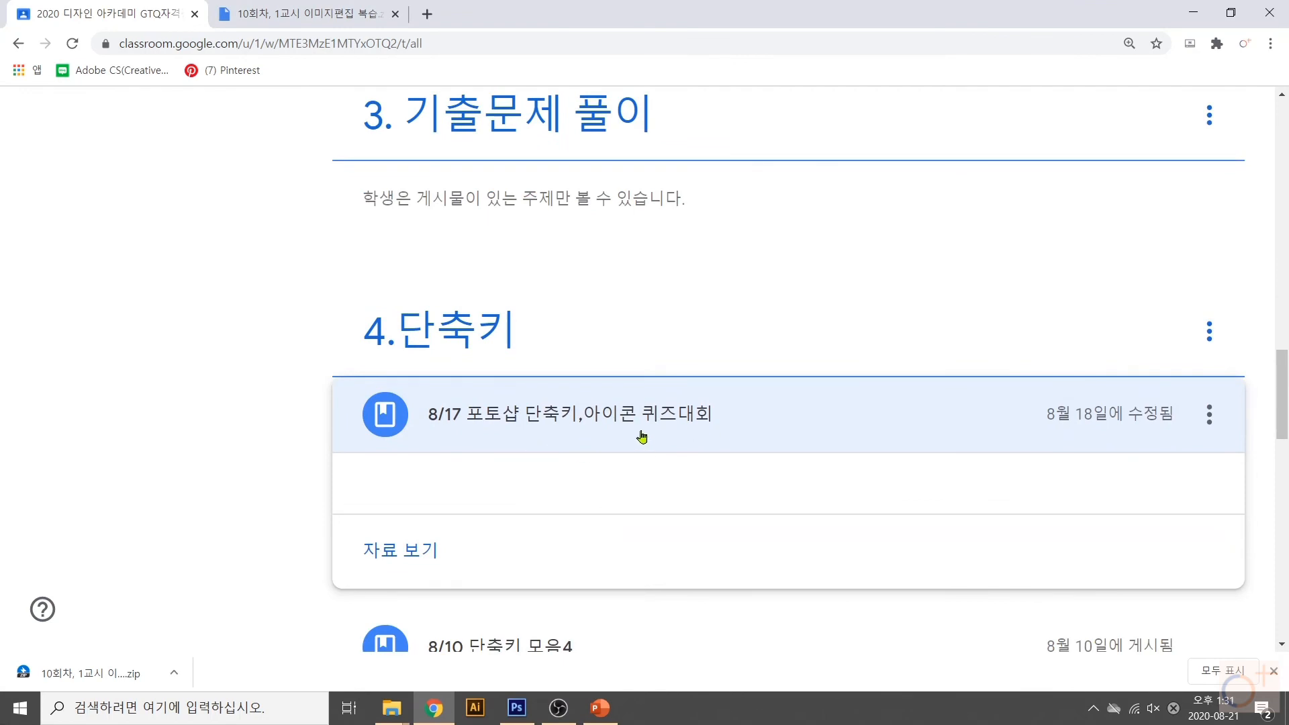
left_click(1191, 12)
- Dismiss the Office account prompt and step through quiz slides 2 to 5
left_click(1045, 107)
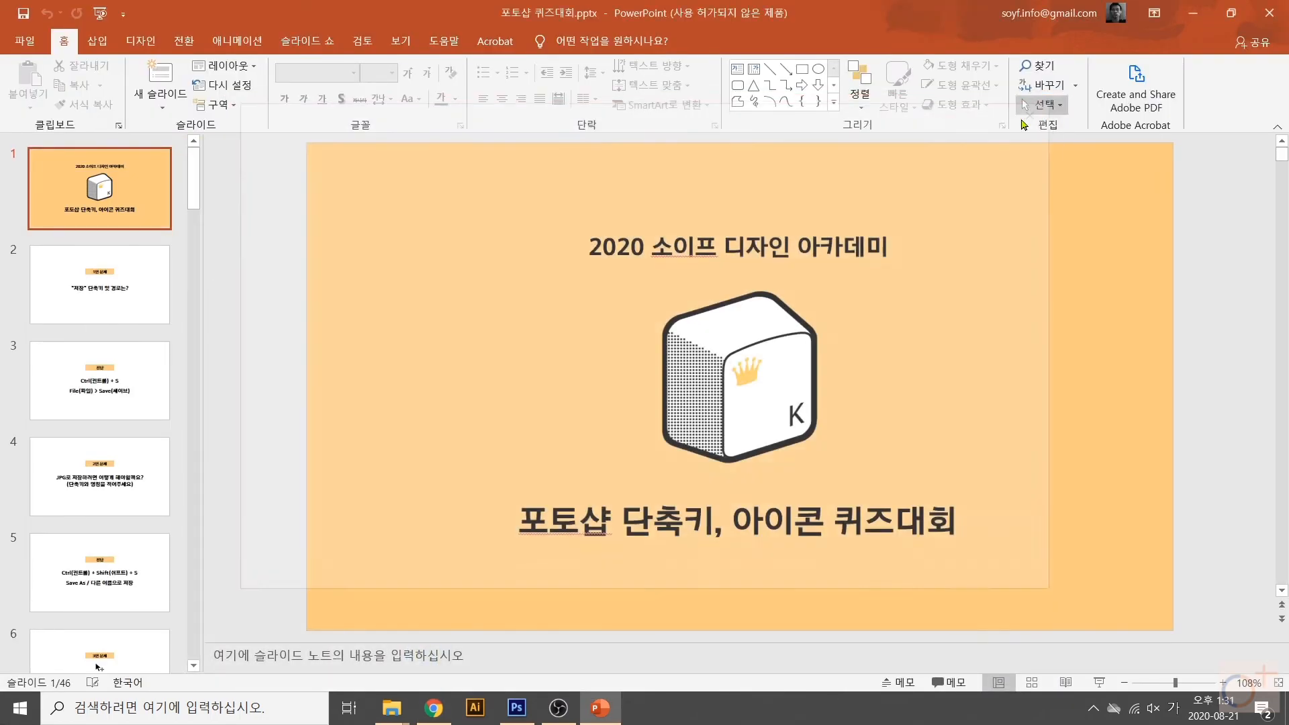
left_click(99, 309)
left_click(100, 397)
scroll(101, 396, "down", 1)
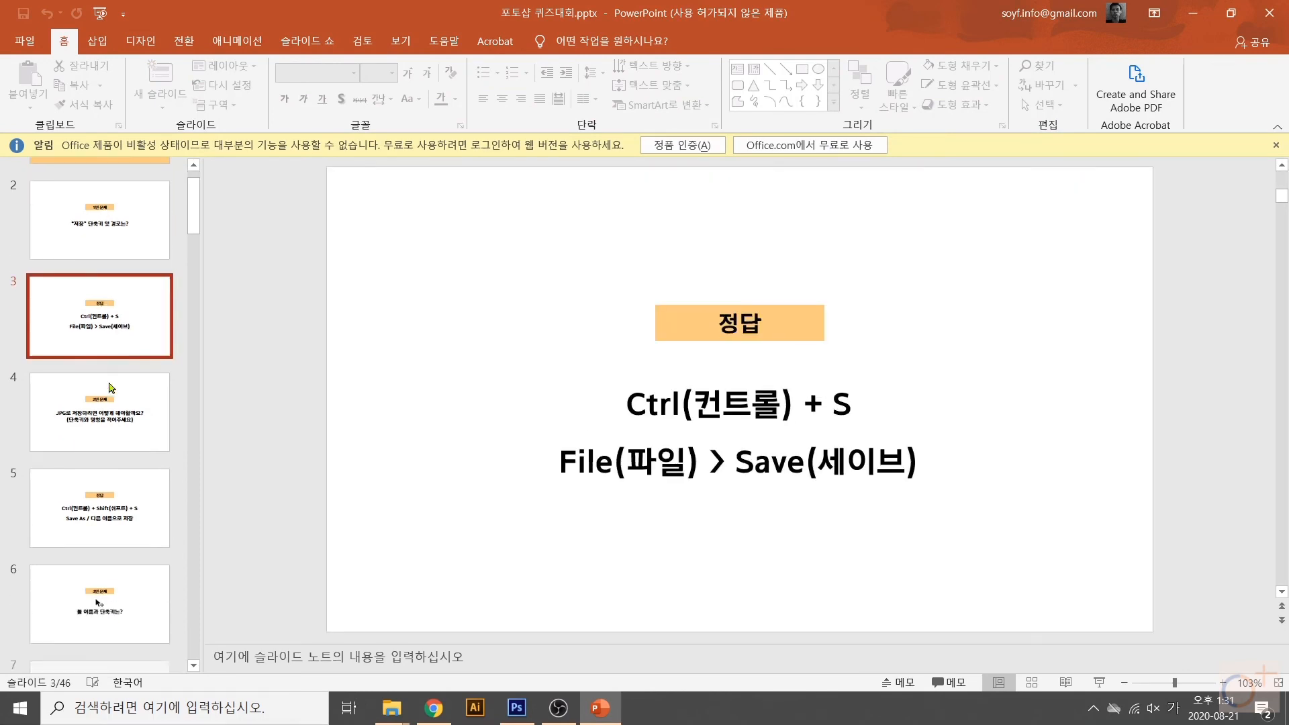
left_click(100, 403)
scroll(104, 396, "down", 2)
left_click(110, 381)
- Continue through slides 6 to 9, ending on the Ctrl+N answer, then return to Classroom
left_click(90, 462)
scroll(90, 462, "down", 2)
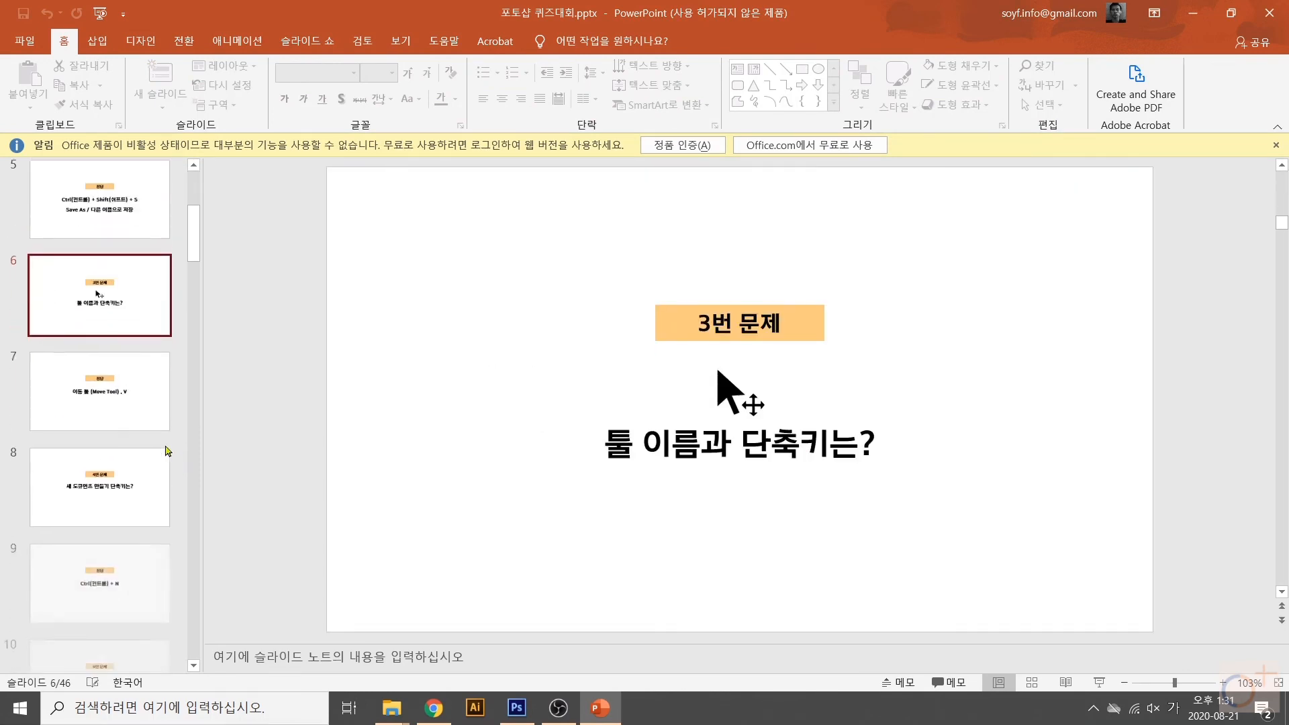
left_click(96, 376)
left_click(96, 474)
left_click(96, 579)
scroll(96, 579, "down", 10)
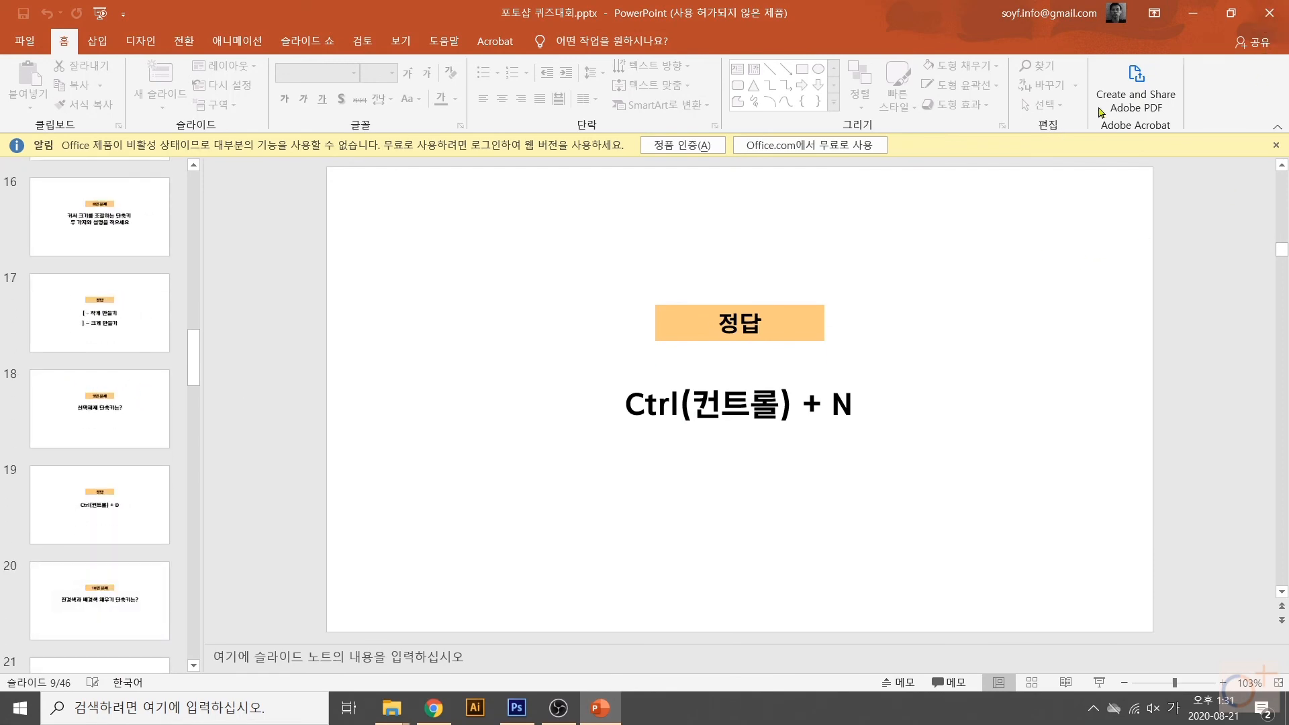
left_click(1204, 17)
left_click(434, 708)
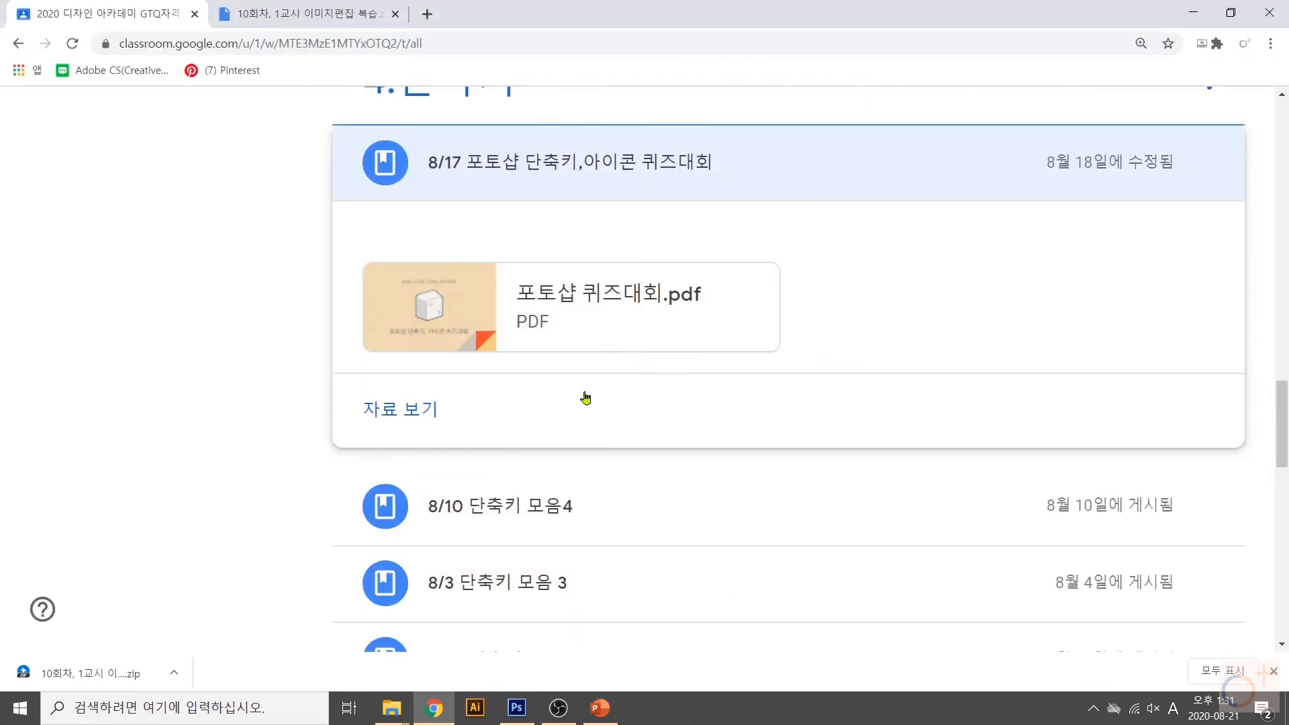
- Expand the 8/20 review, My Dear 피노키오 and layer and clipping mask assignments
scroll(876, 440, "down", 7)
scroll(1082, 389, "up", 3)
scroll(970, 430, "up", 4)
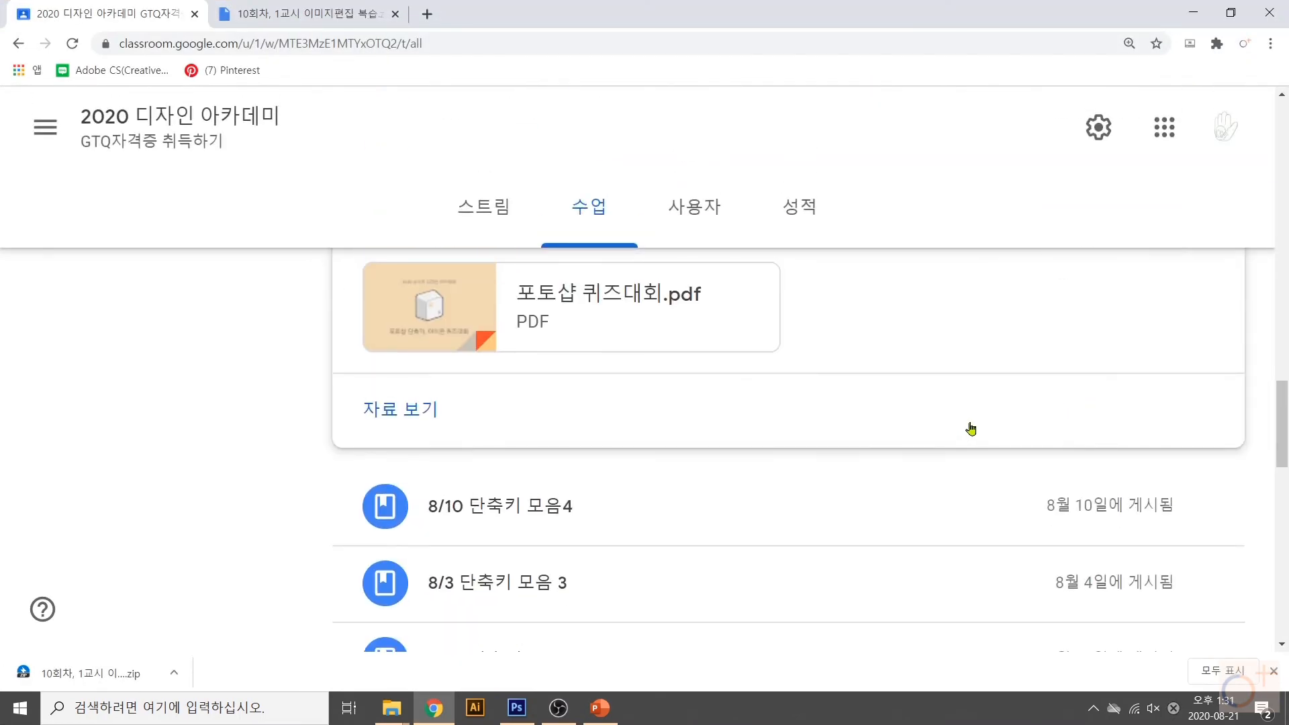
scroll(1040, 404, "down", 8)
left_click(1040, 404)
left_click(1092, 451)
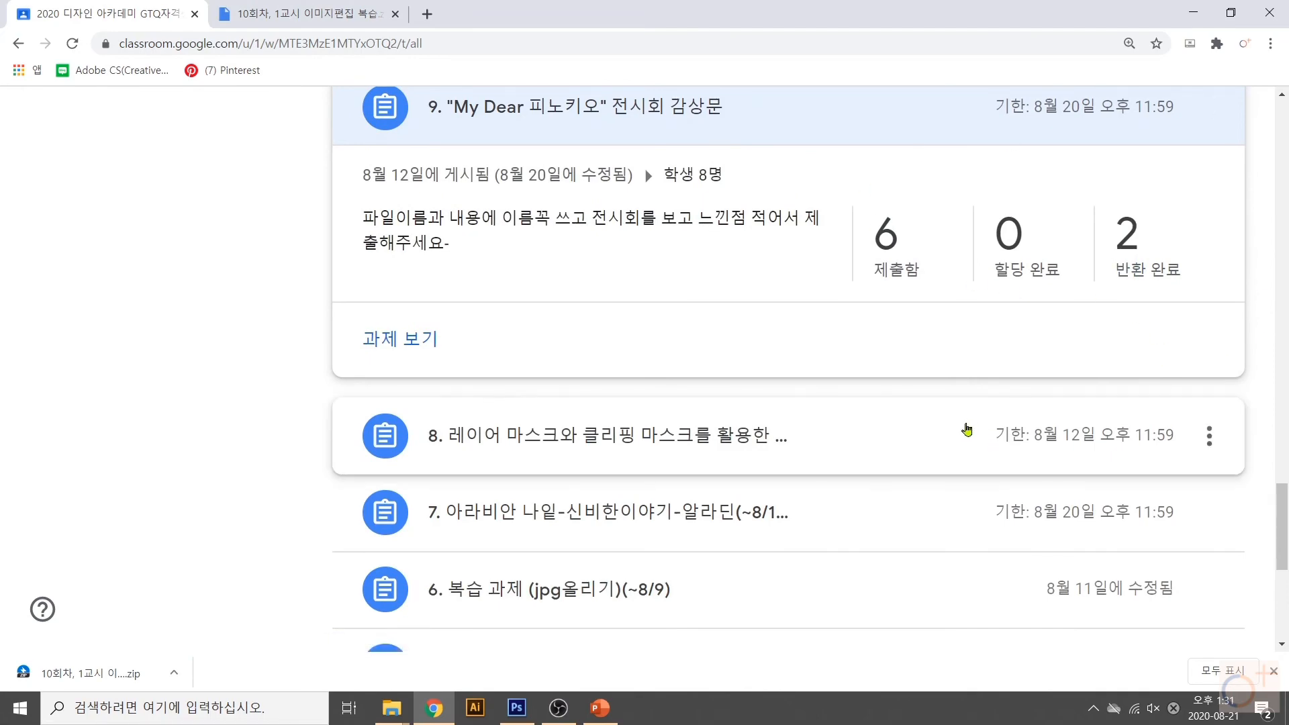
left_click(981, 431)
- Open the 피노키오 and 8/20 review details, the 8/17 quiz post and 앨범아트 만들기 1
scroll(1102, 403, "down", 9)
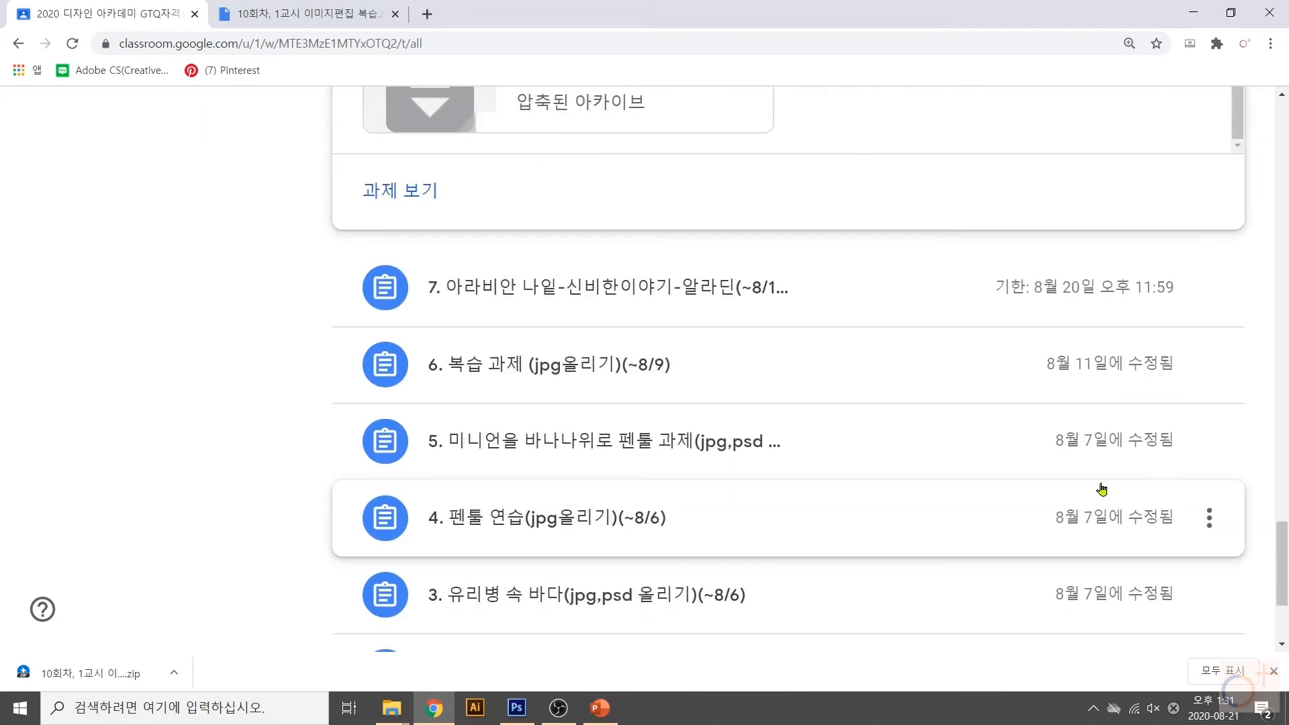
scroll(1059, 462, "up", 14)
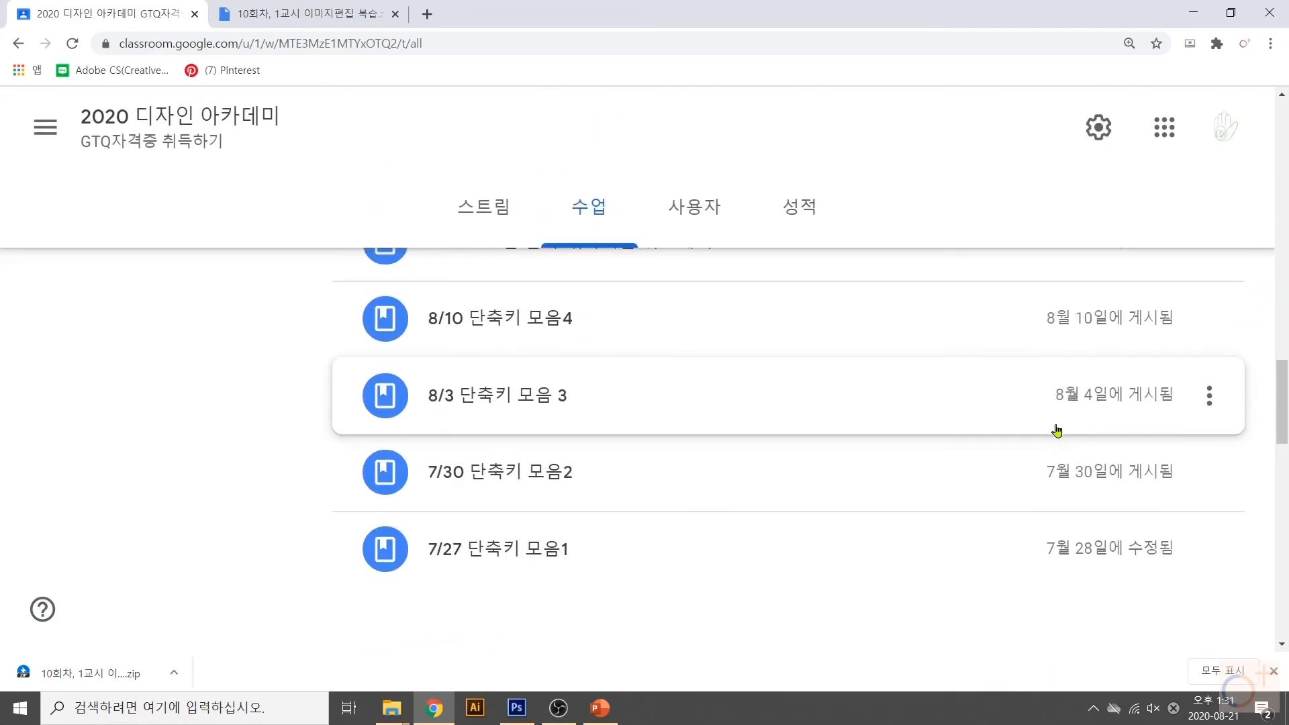
scroll(857, 408, "down", 10)
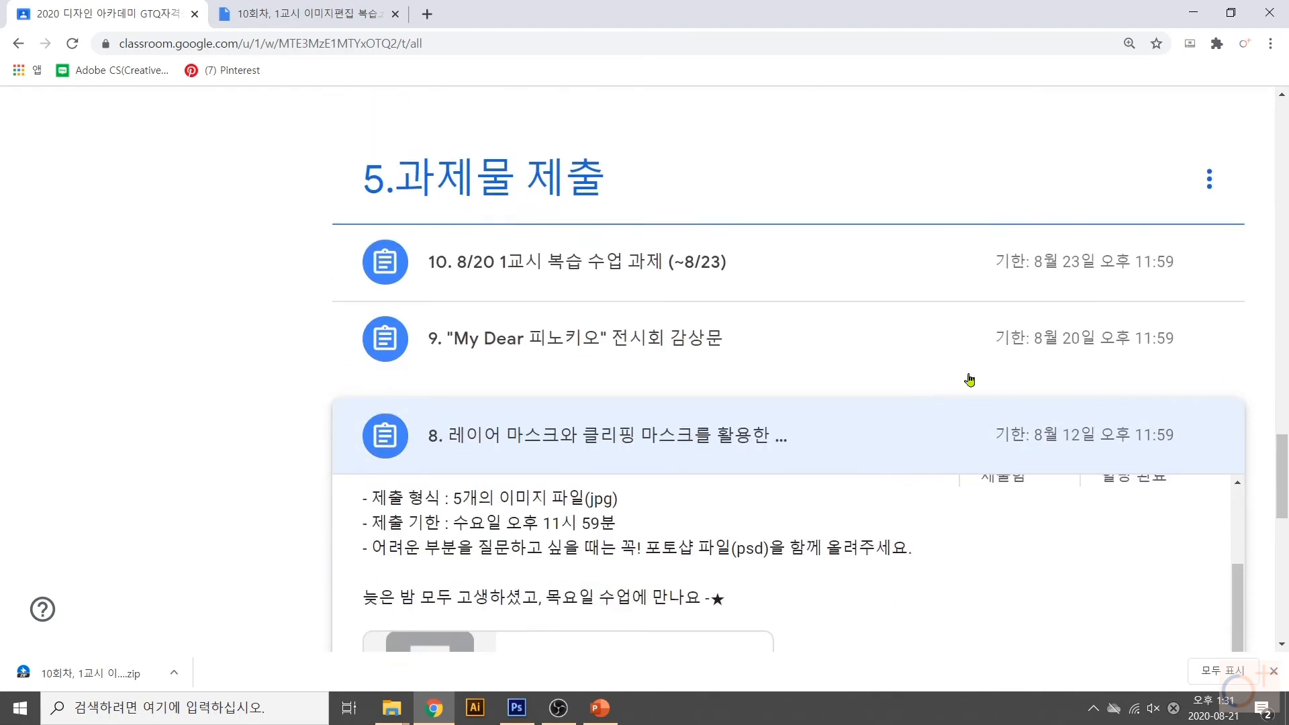
left_click(967, 376)
left_click(961, 303)
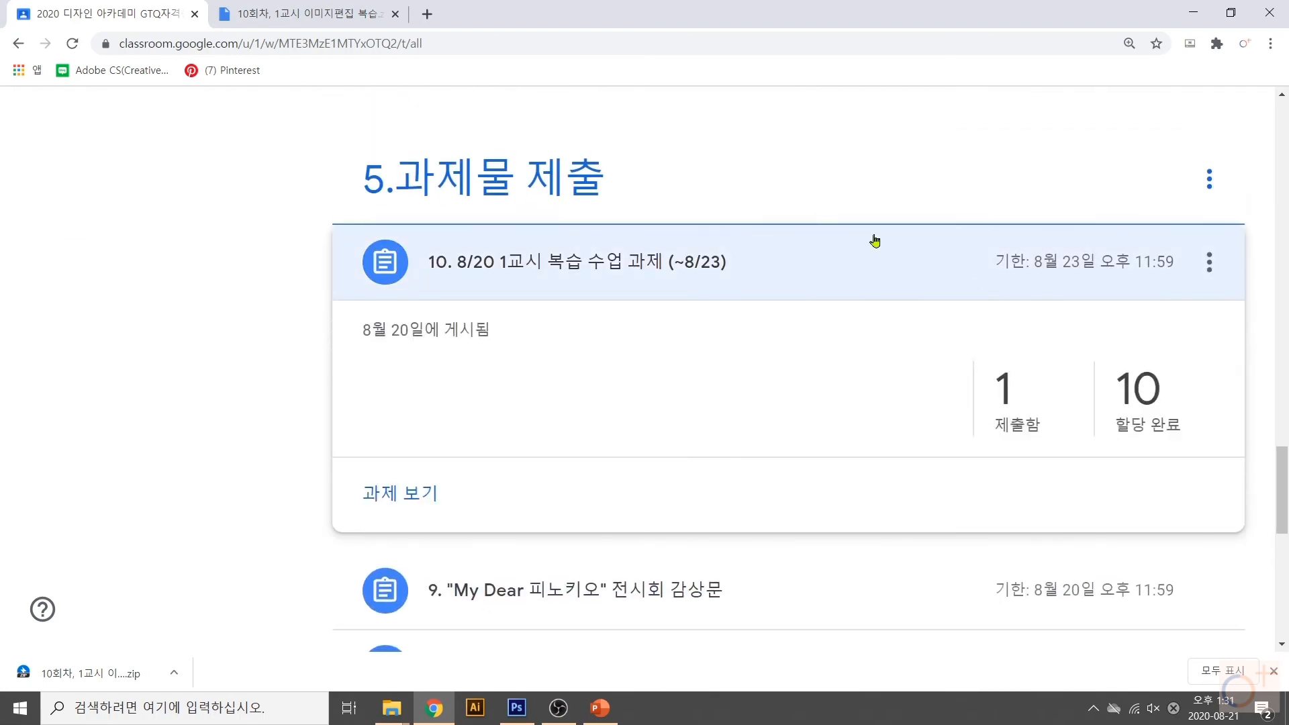
scroll(901, 286, "up", 10)
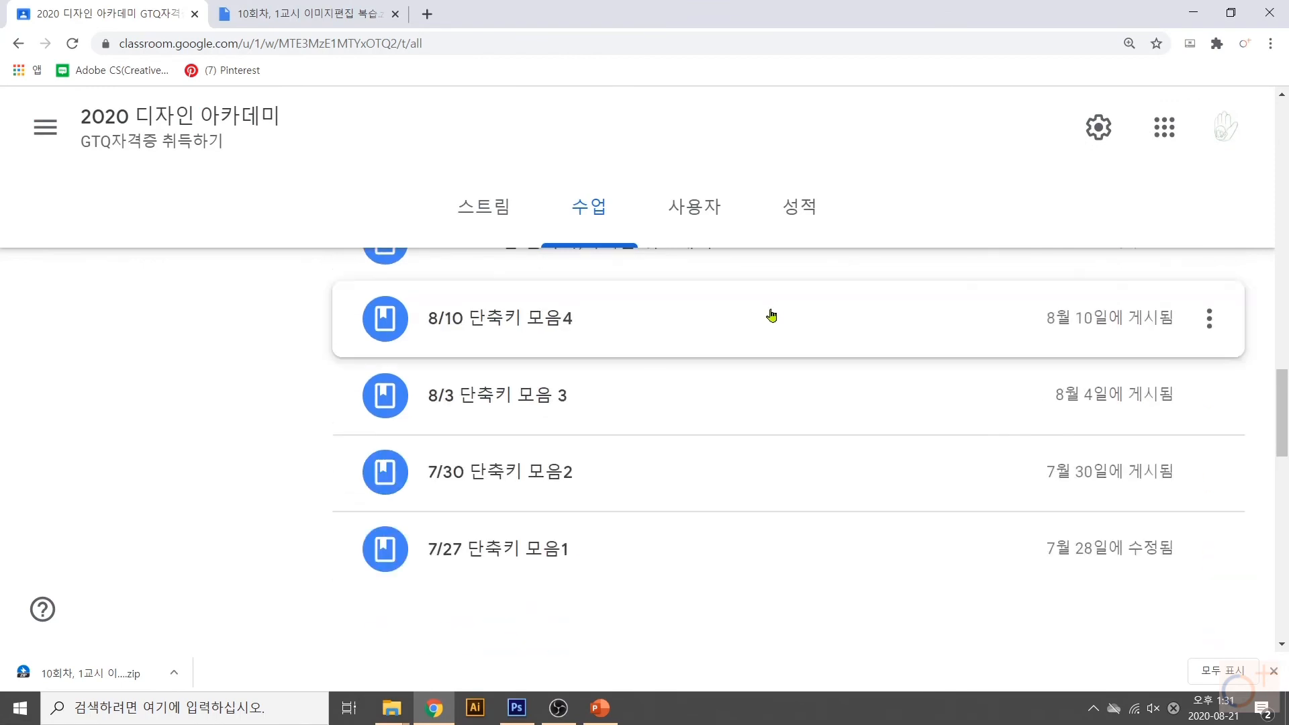
left_click(697, 382)
scroll(817, 334, "up", 3)
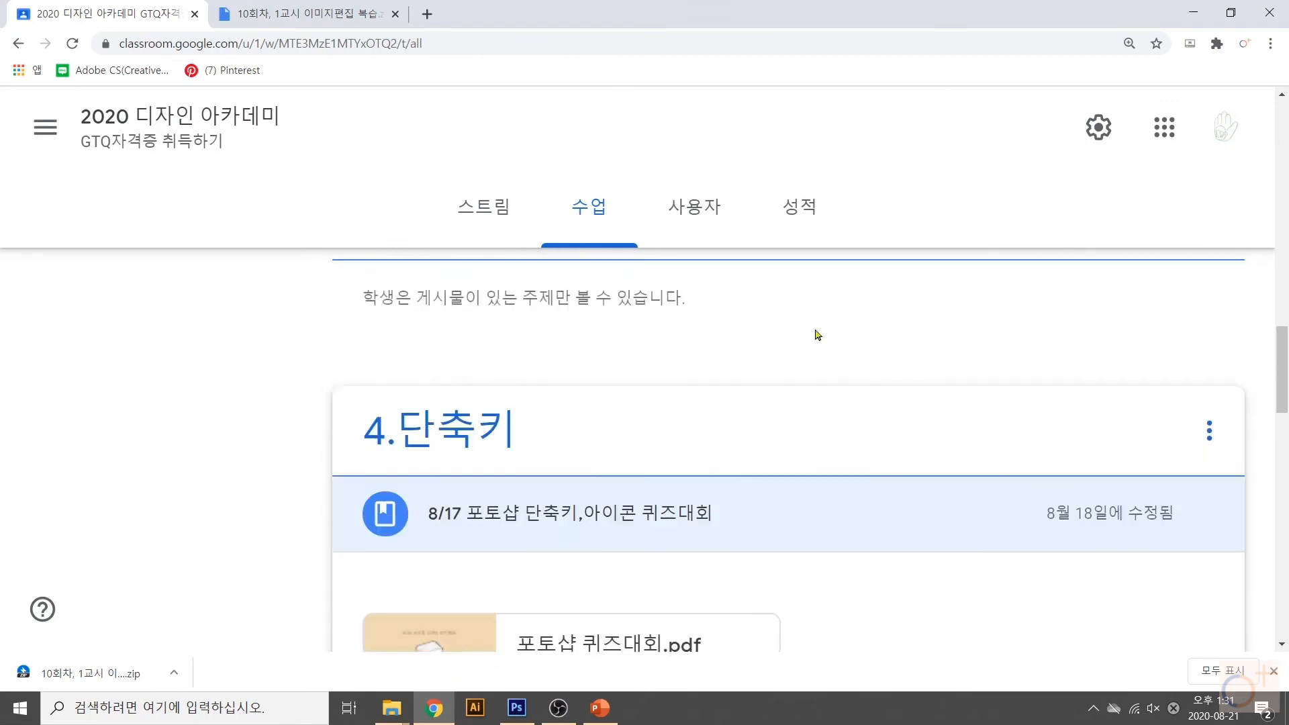
scroll(715, 356, "up", 2)
left_click(698, 323)
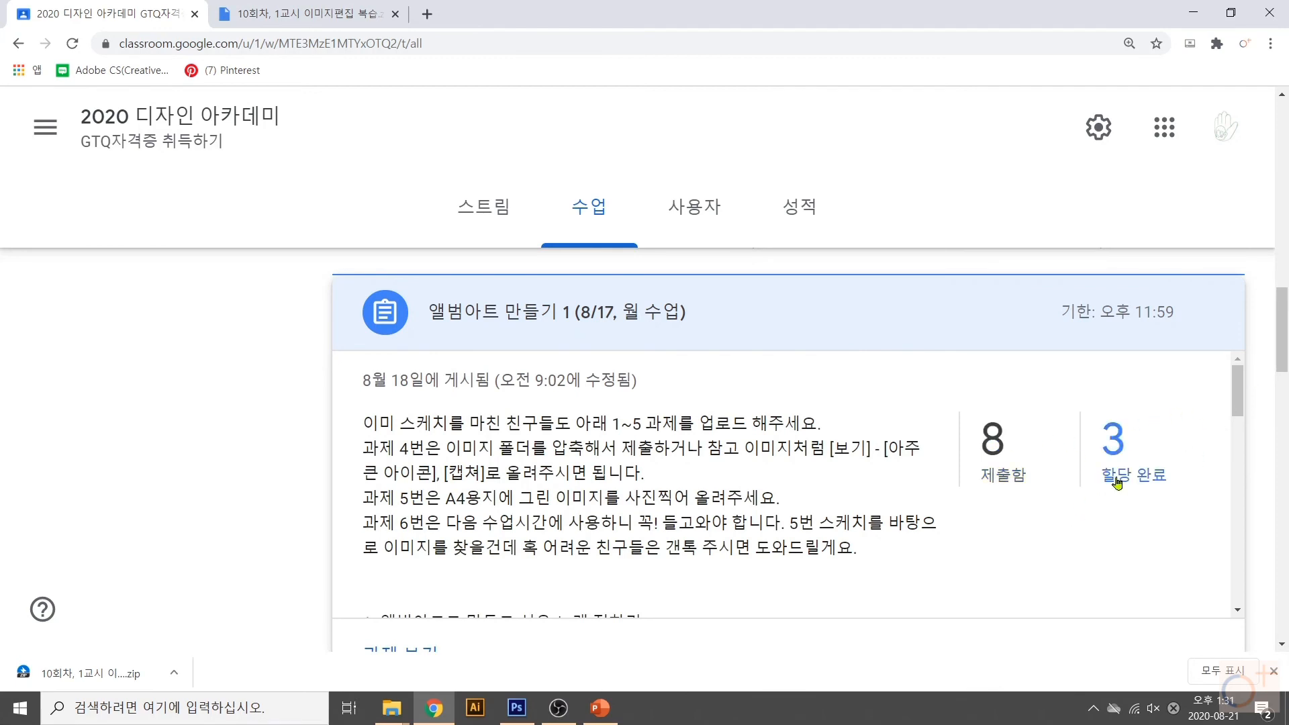
- Scroll further through the Classwork page to browse more posts
scroll(1253, 388, "down", 2)
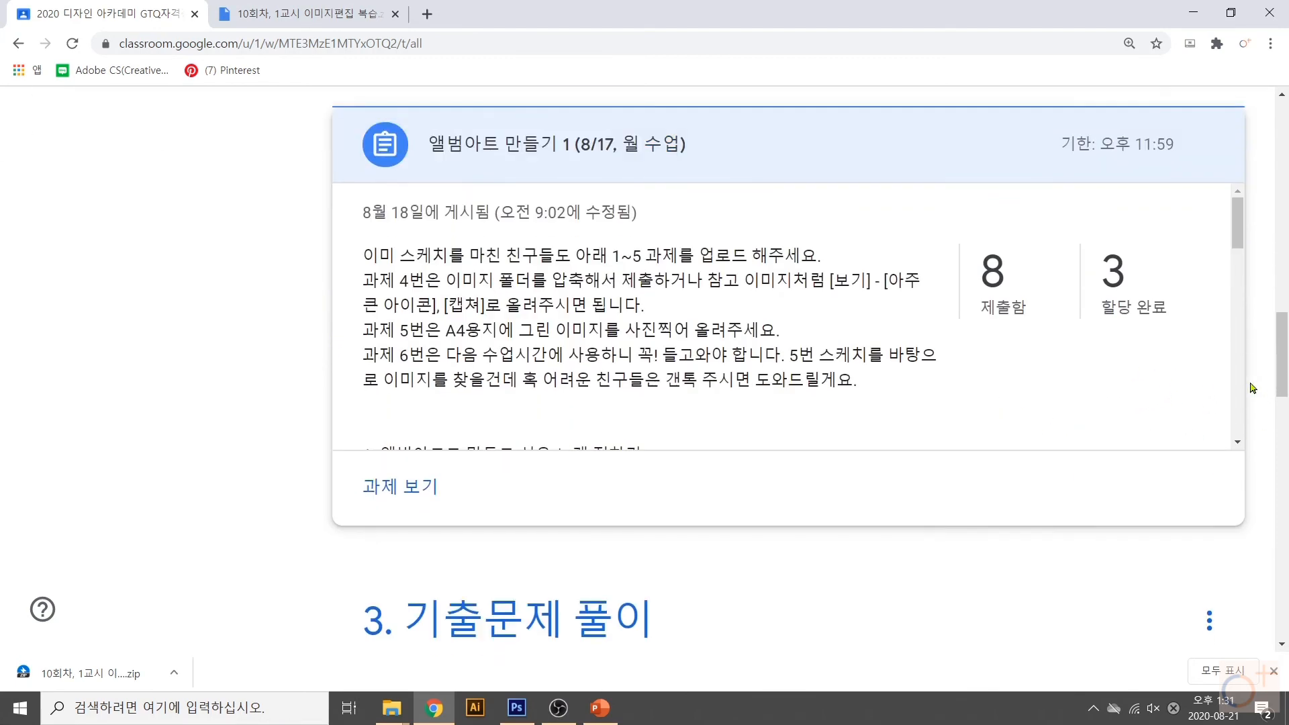
scroll(1151, 313, "down", 3)
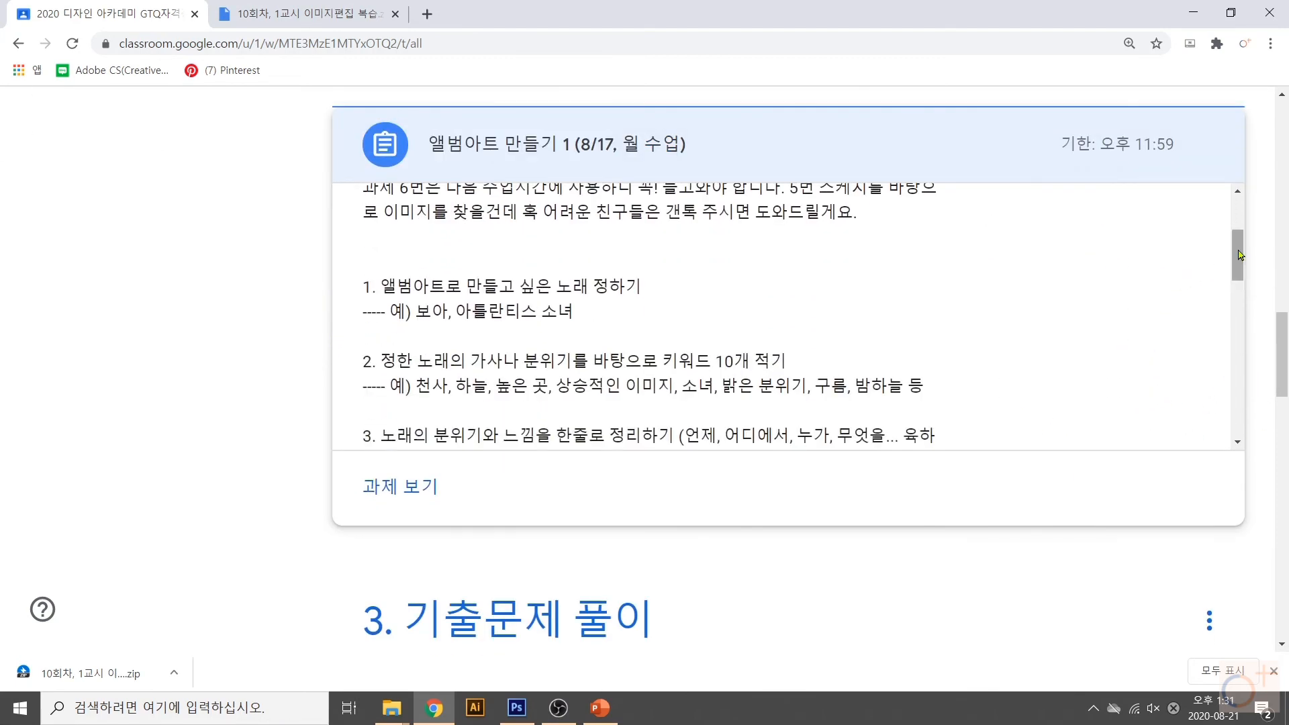
left_click_drag(1231, 253, 1249, 221)
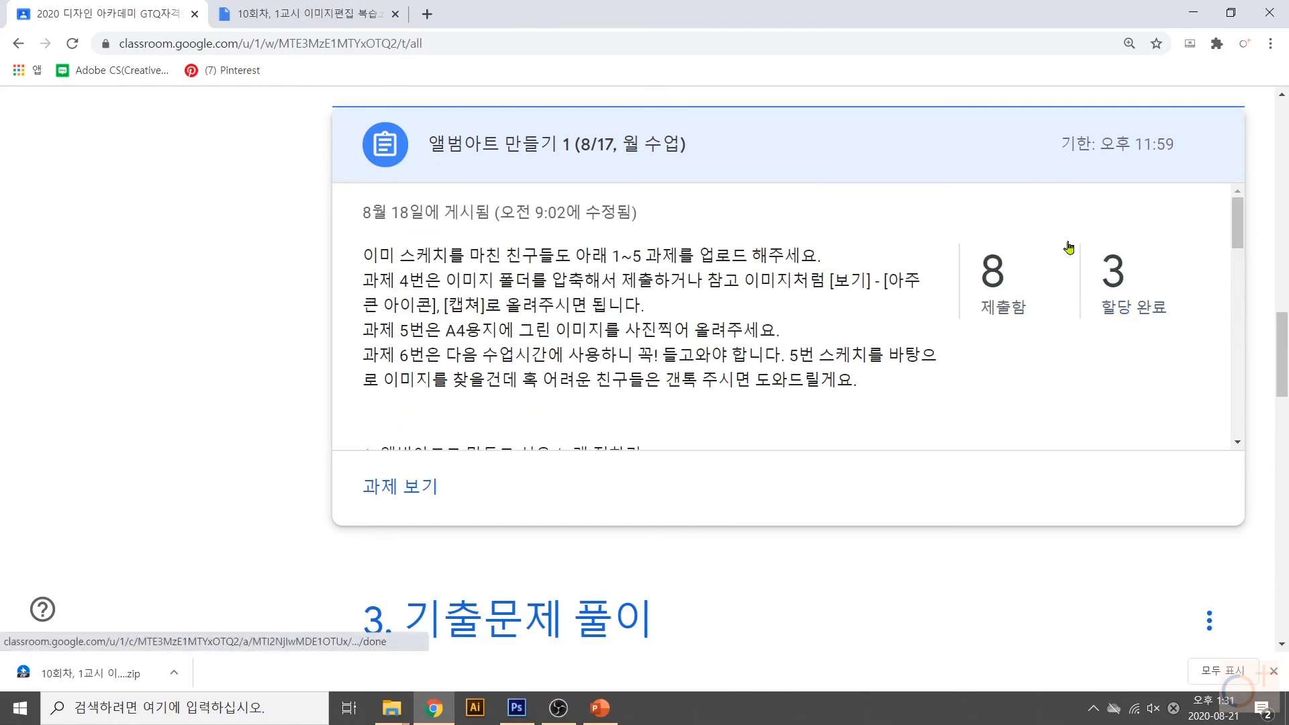
mouse_move(1240, 233)
left_mouse_down()
mouse_move(1240, 250)
mouse_move(1239, 237)
left_mouse_up()
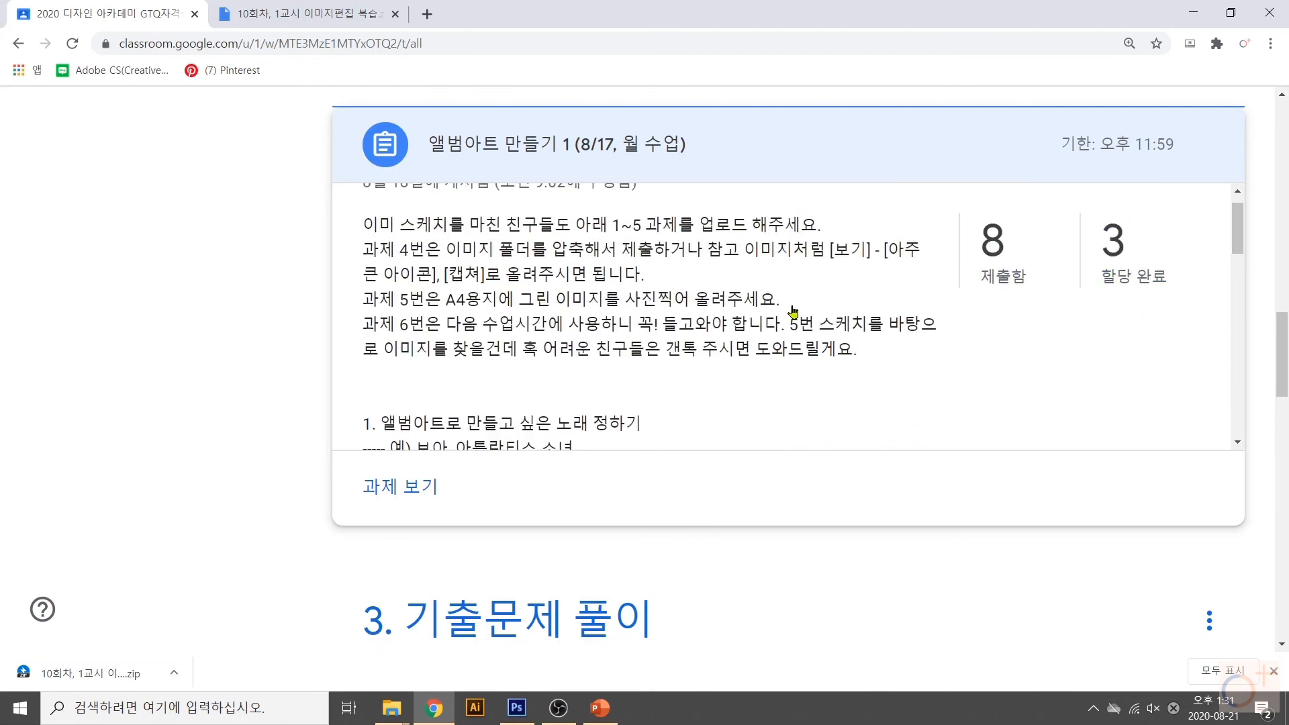
scroll(792, 308, "up", 1)
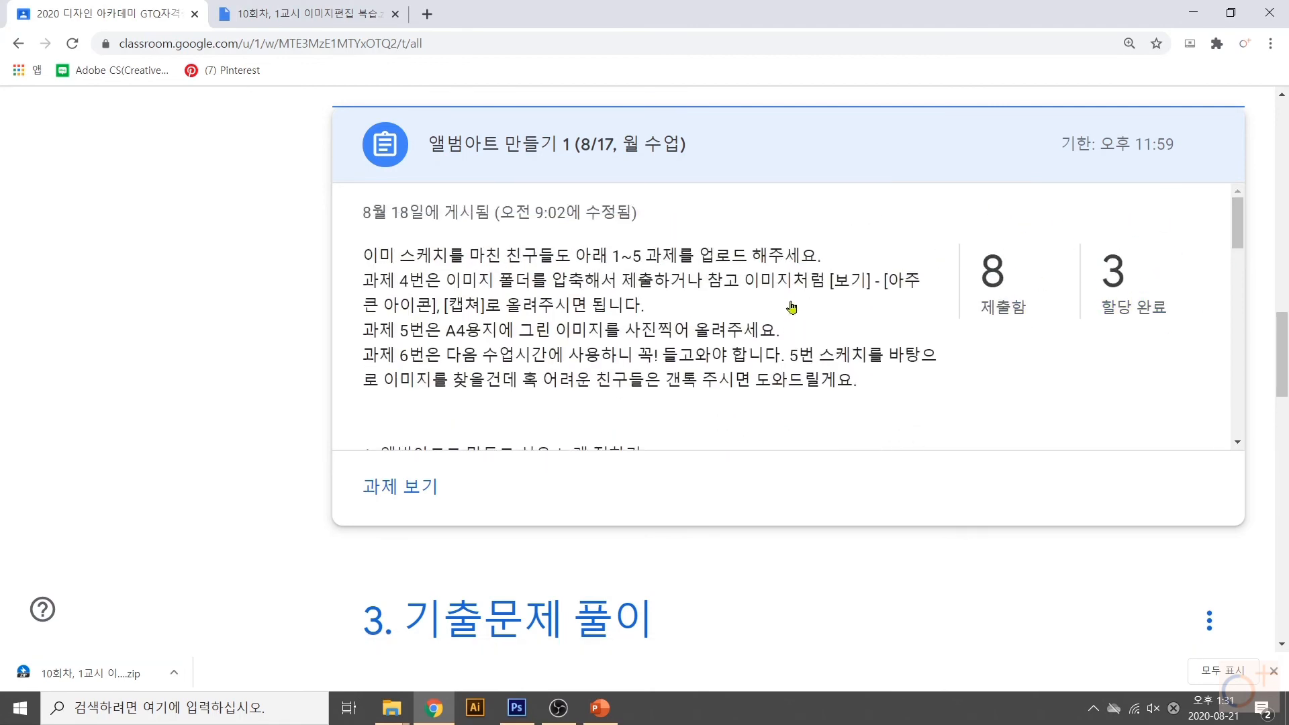
left_click(1237, 717)
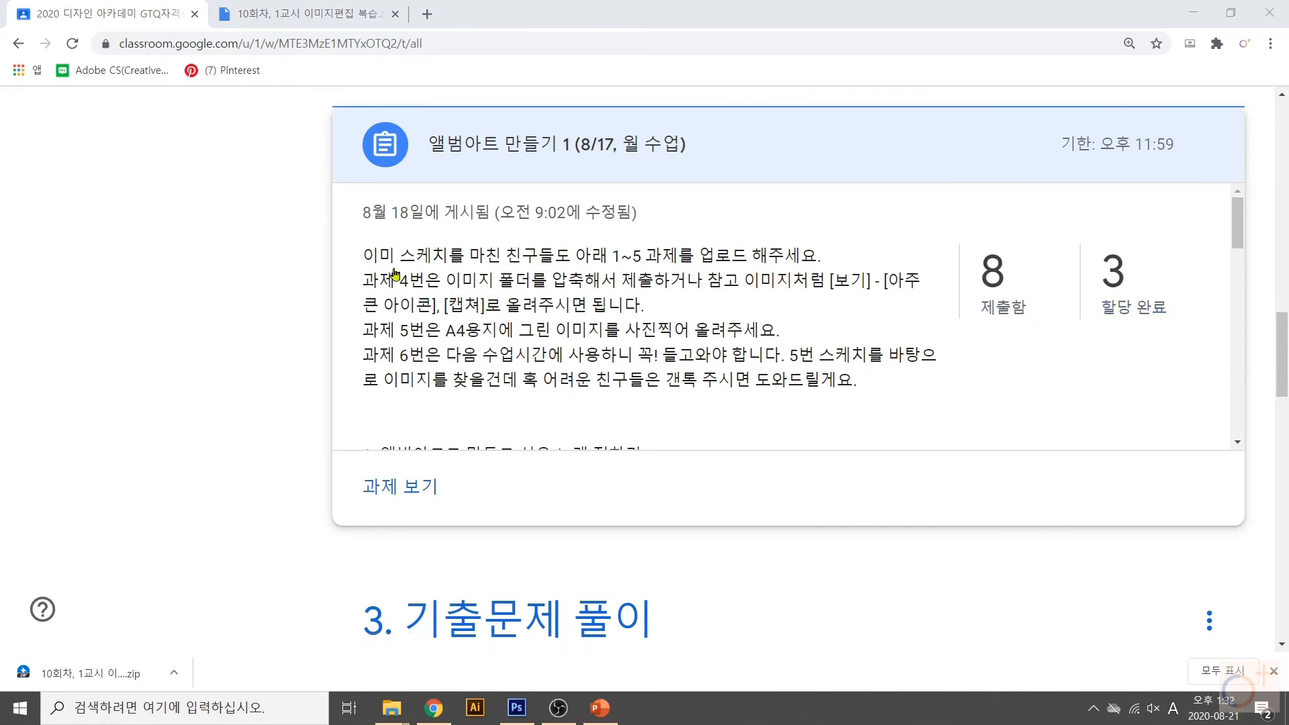
scroll(270, 264, "down", 5)
scroll(289, 265, "down", 12)
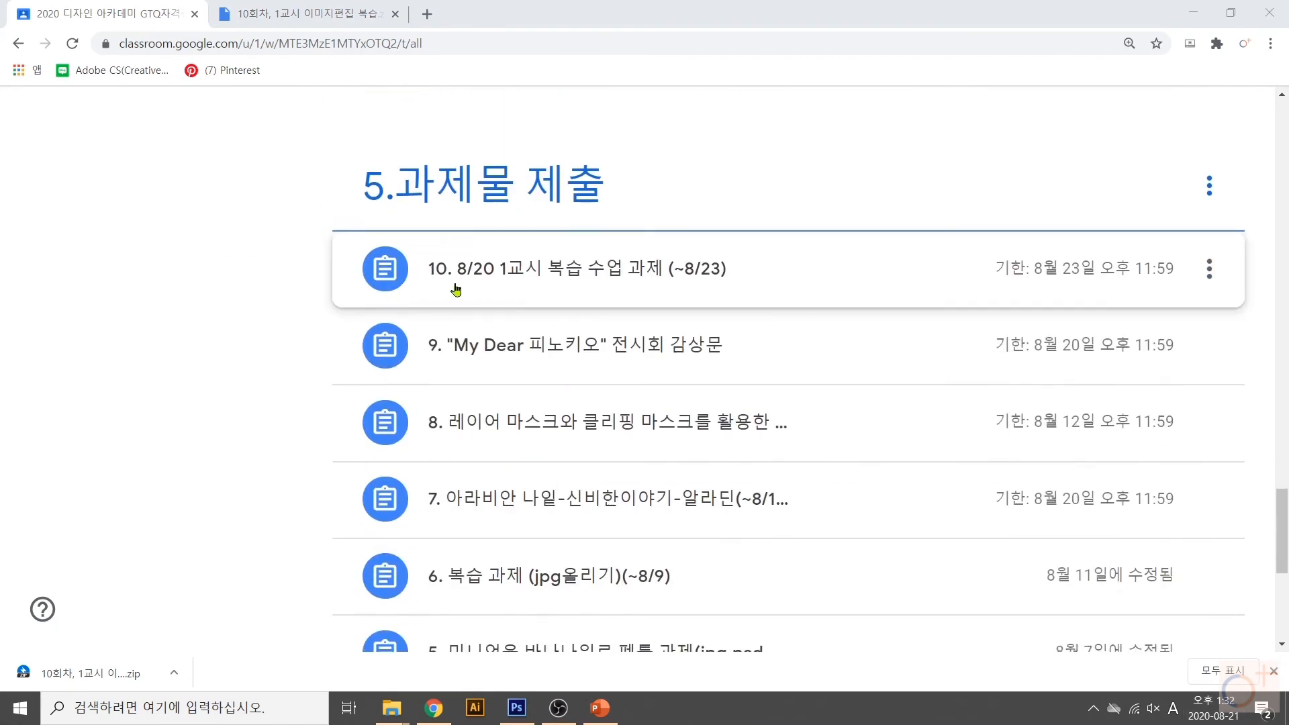
- Toggle the 피노키오 and 8/20 review assignments, scroll to the top, and minimize the browser
left_click(544, 344)
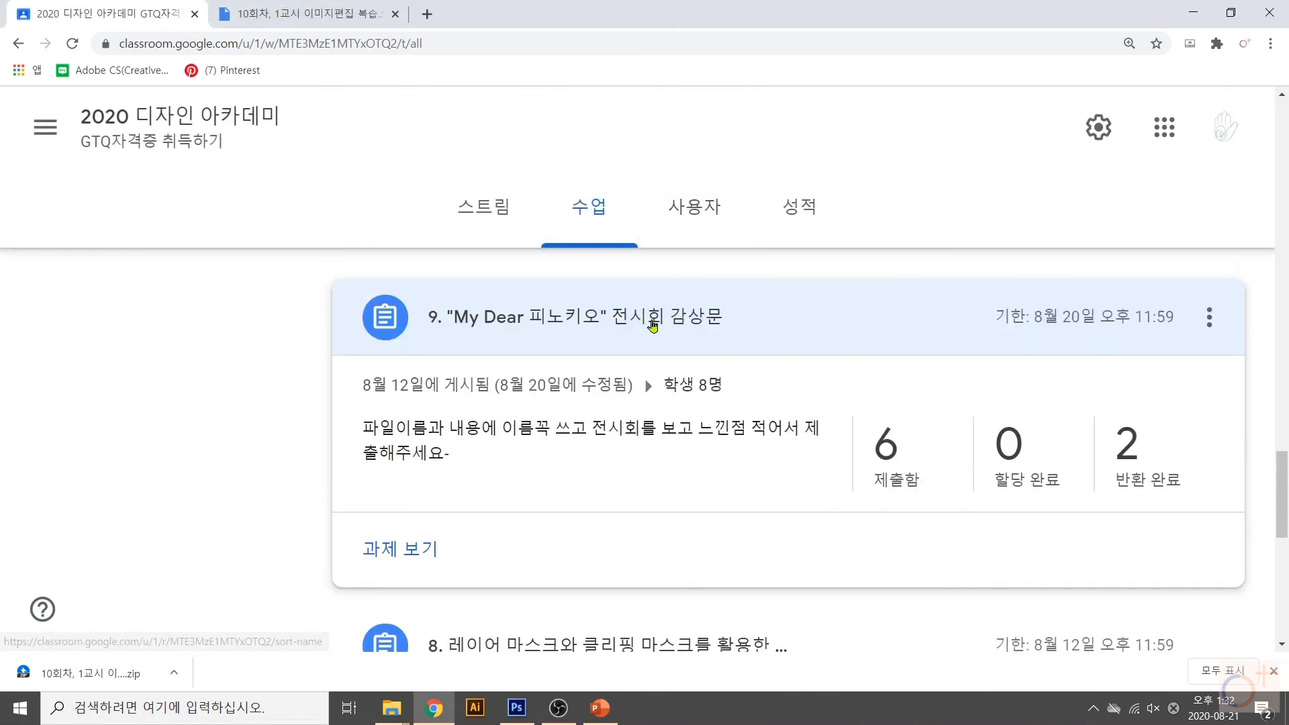
left_click(664, 327)
scroll(662, 349, "up", 2)
left_click(661, 366)
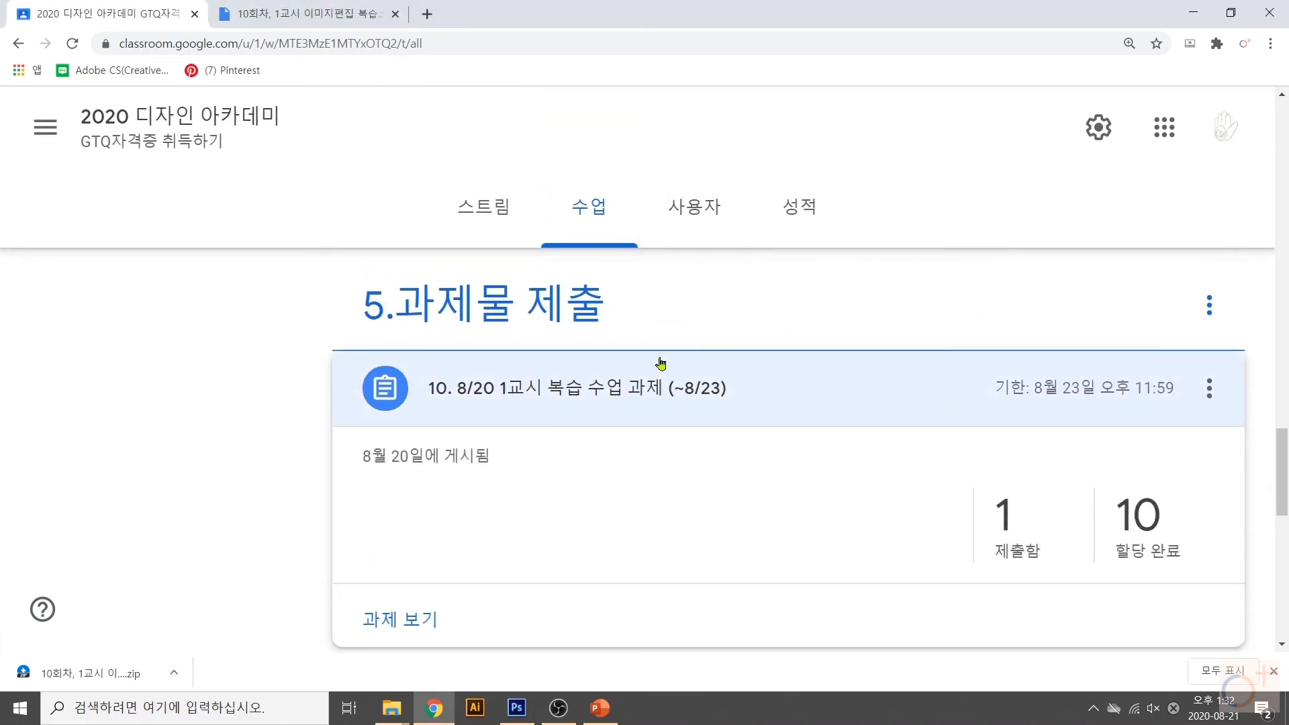
scroll(661, 363, "up", 3)
scroll(662, 363, "up", 5)
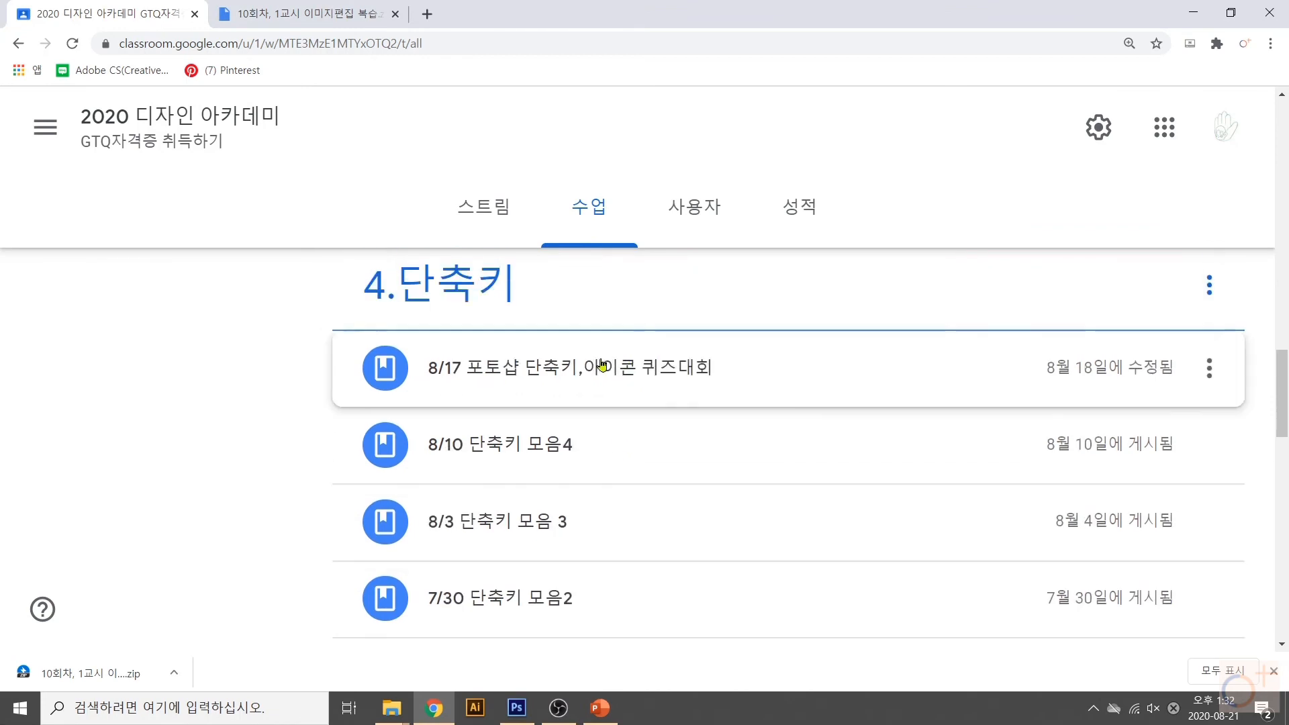
scroll(597, 363, "up", 10)
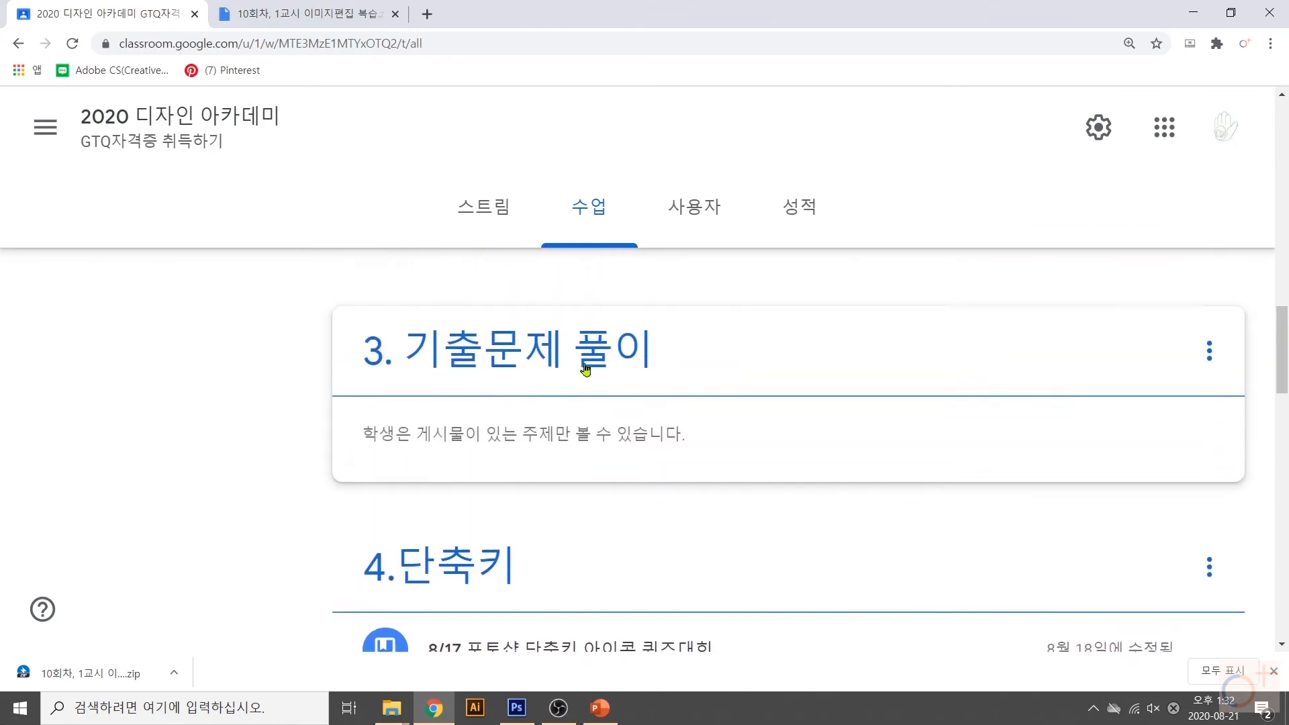
scroll(585, 369, "up", 10)
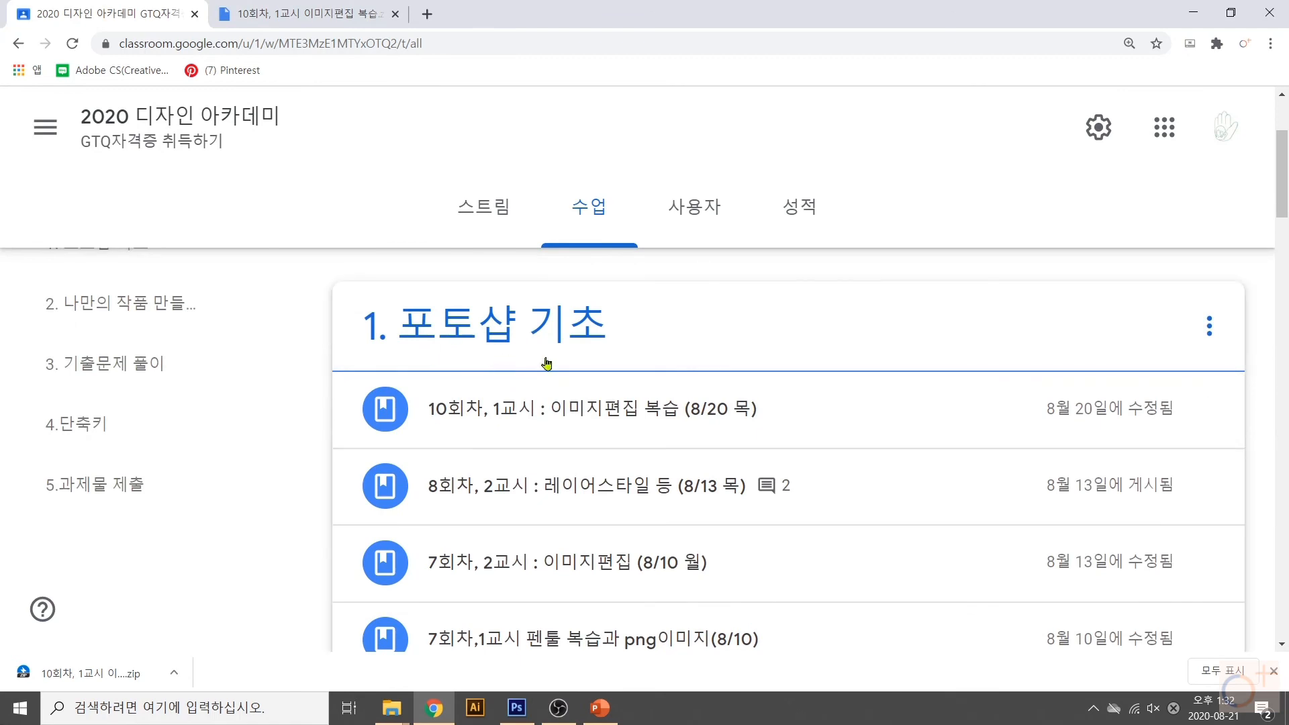
left_click(1195, 12)
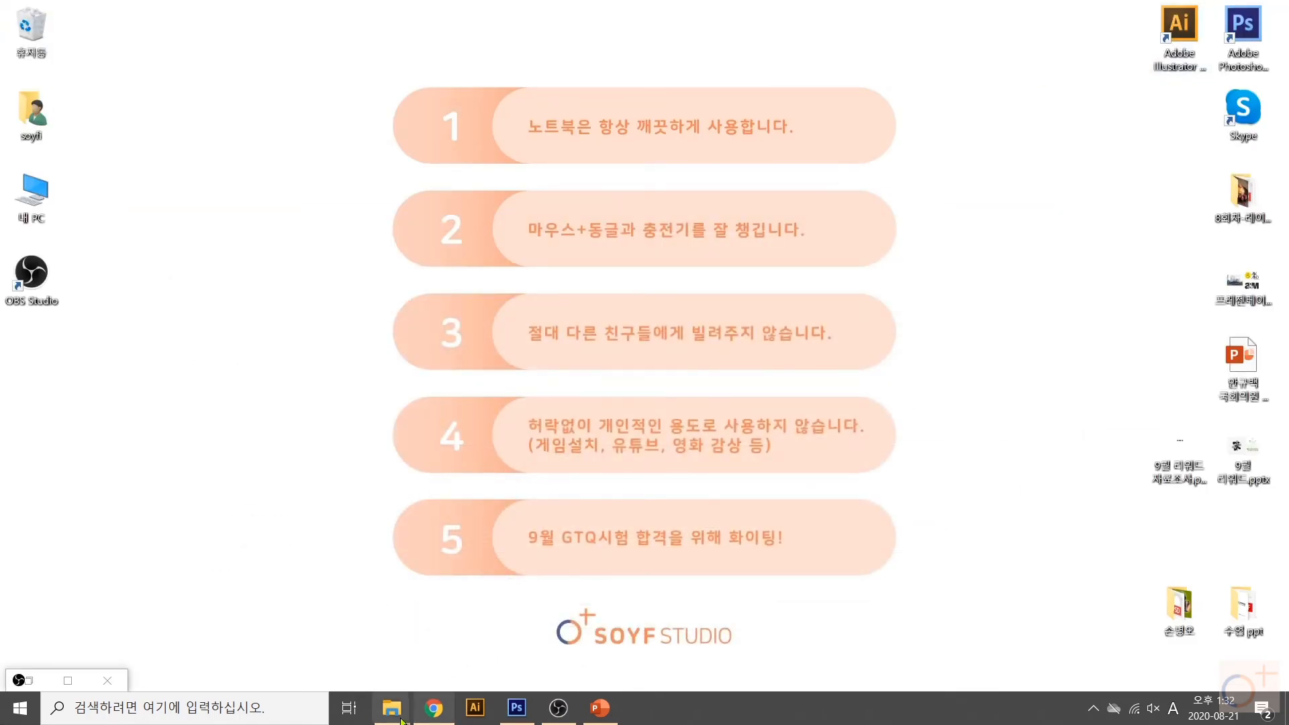
- Bring back the student's folder and select, then deselect, its saved JPG and PSD files
mouse_move(401, 717)
left_click(417, 645)
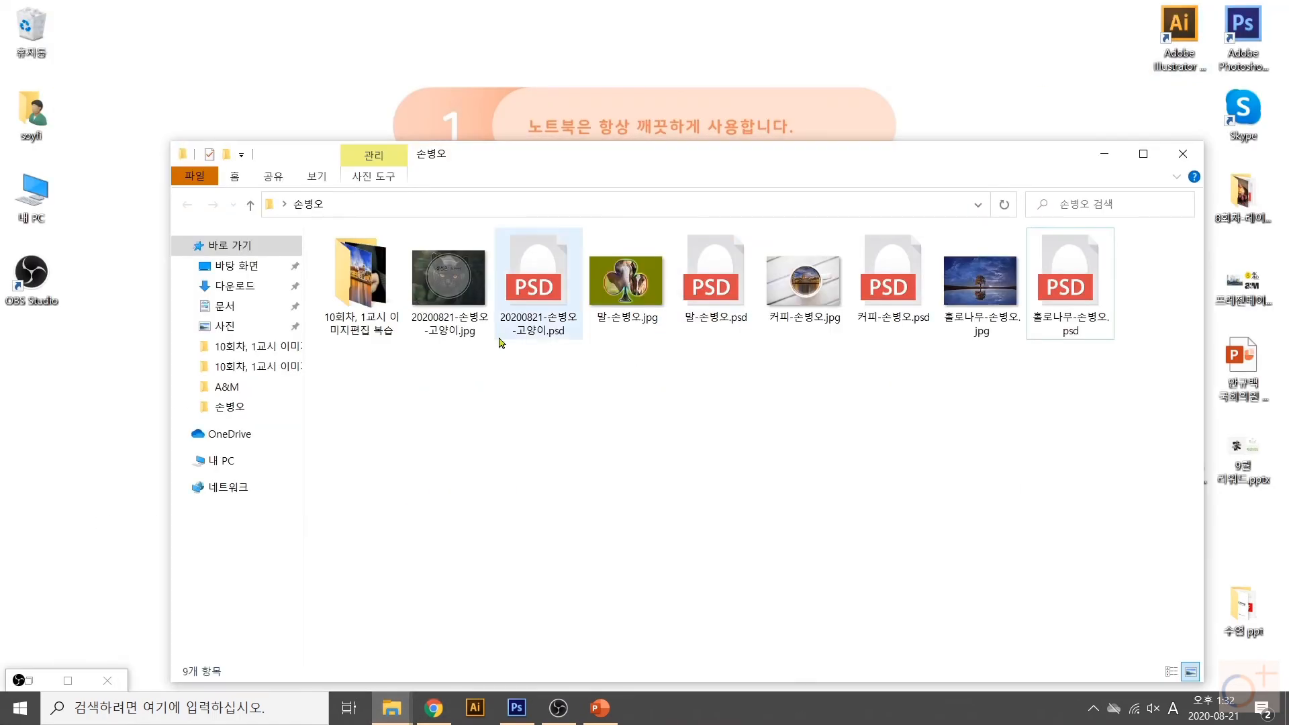
left_click_drag(440, 399, 441, 263)
left_click_drag(437, 421, 1096, 278)
left_click(1007, 424)
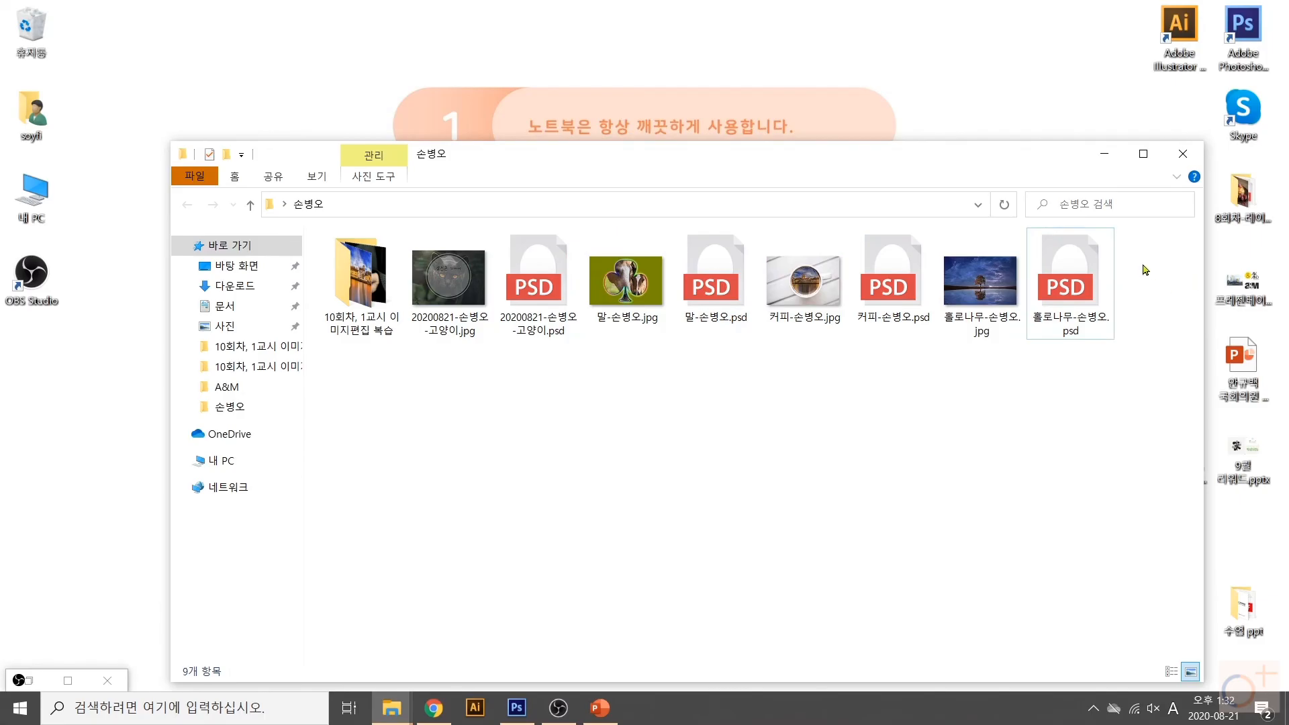